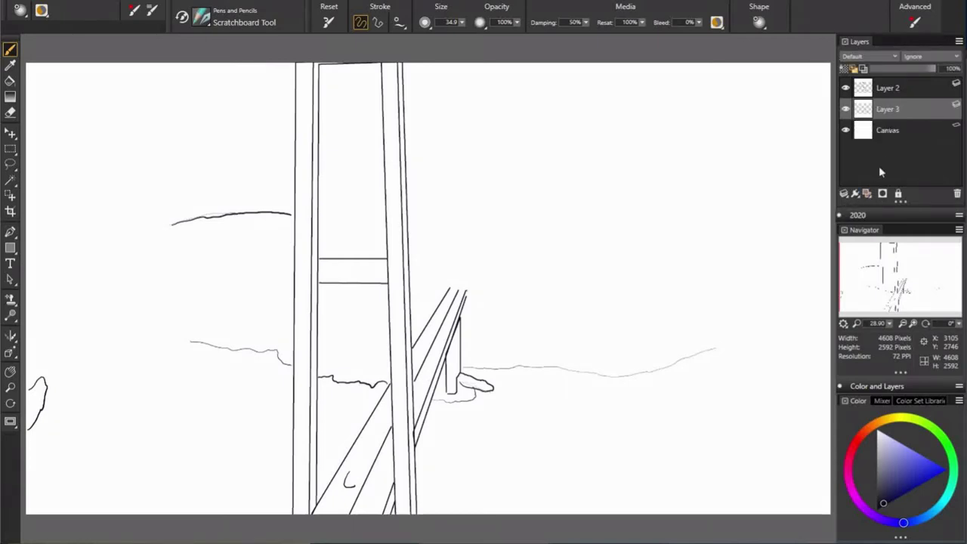
Step: Add a new layer, fade Layer 2 to 40% opacity, and pick dark blue-grey on Layer 3
click(892, 88)
click(904, 69)
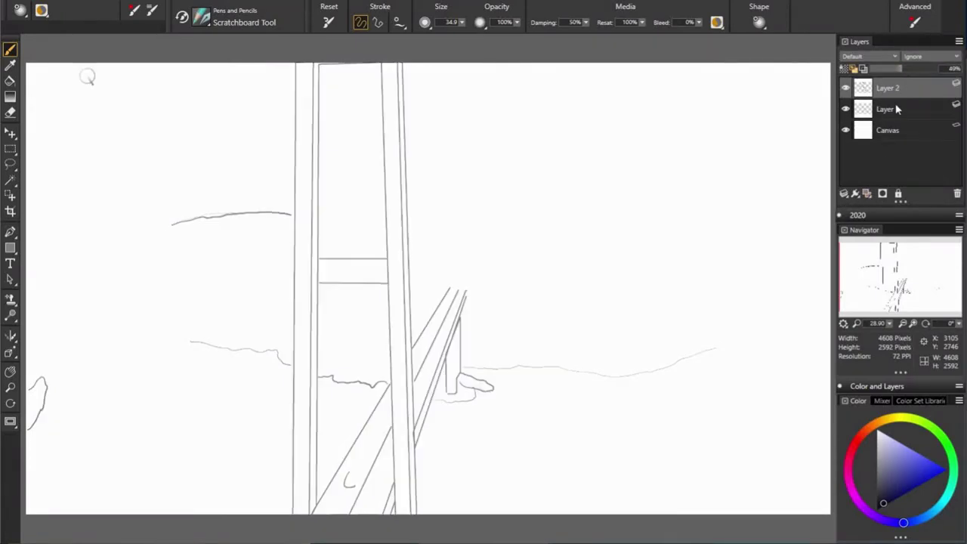
click(891, 109)
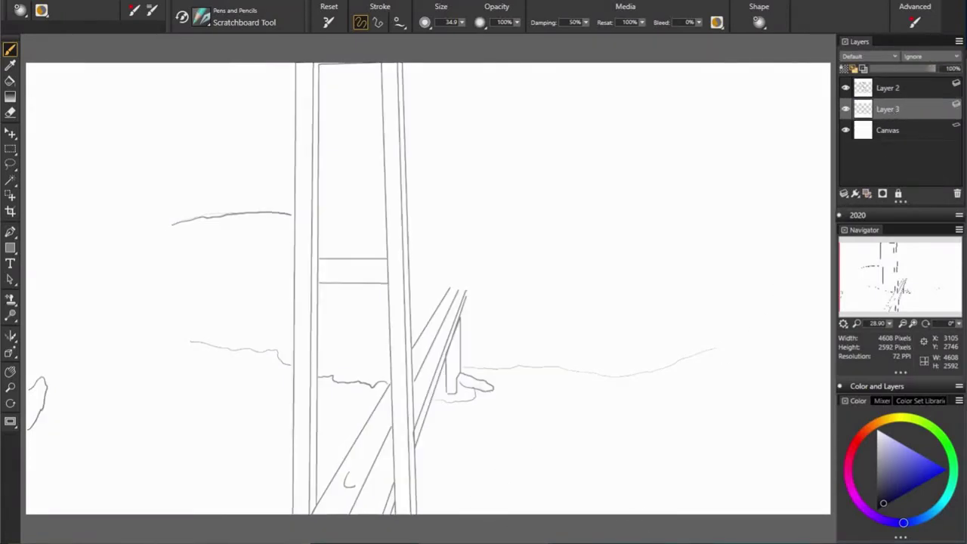
click(926, 517)
click(881, 479)
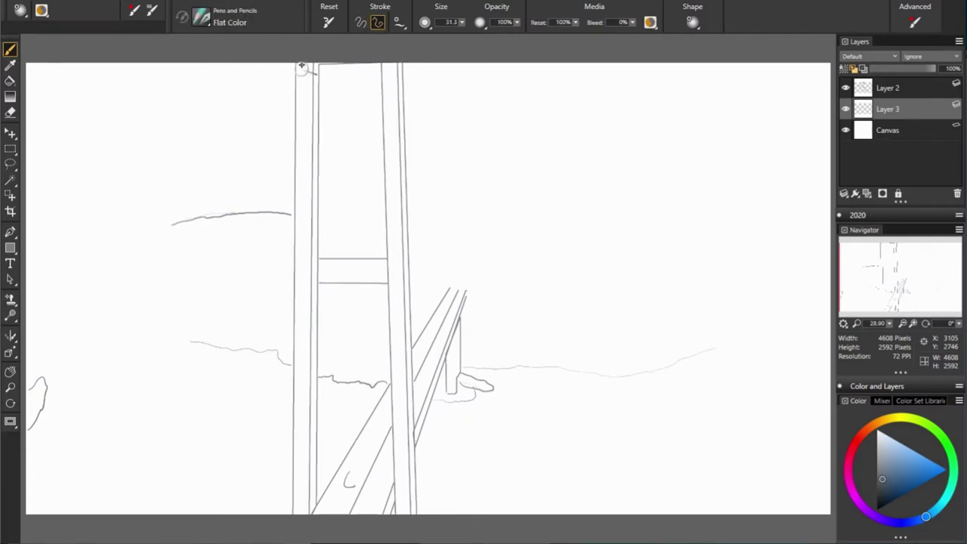
drag(301, 65, 299, 523)
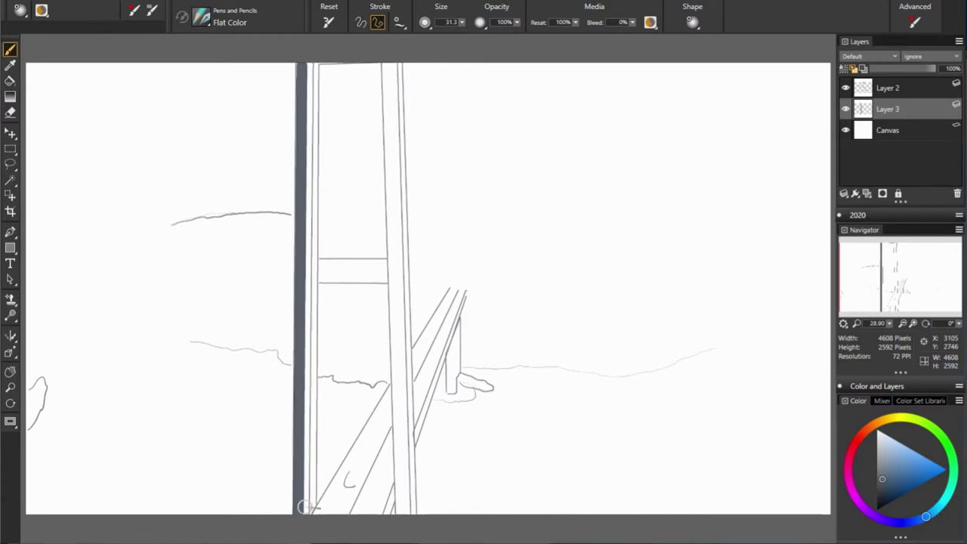
click(895, 88)
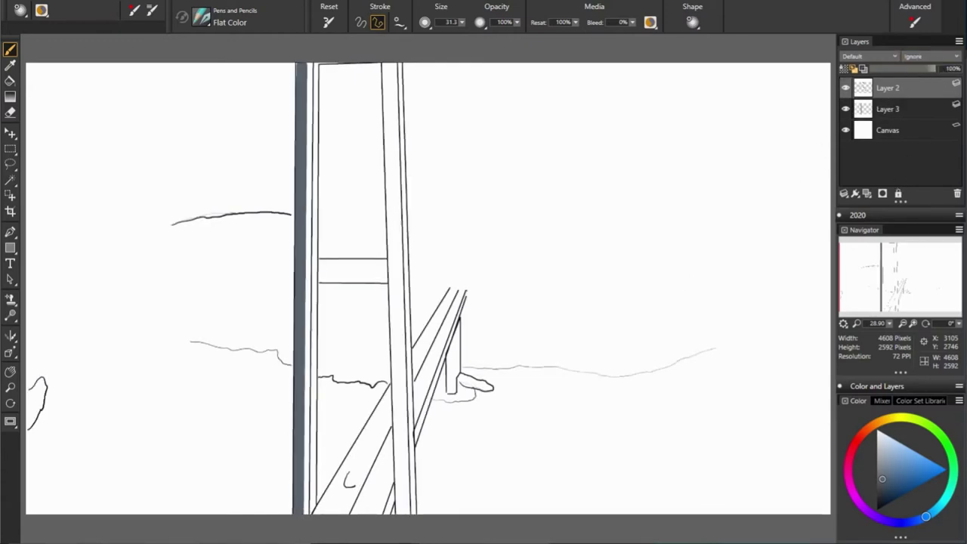
mouse_move(302, 514)
mouse_down()
mouse_move(305, 63)
mouse_move(295, 499)
mouse_up()
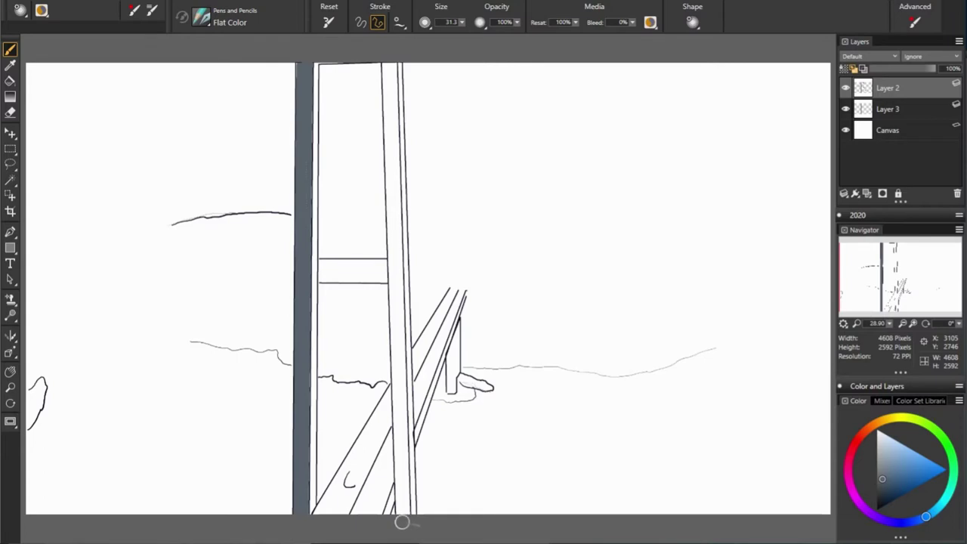
drag(387, 58, 400, 514)
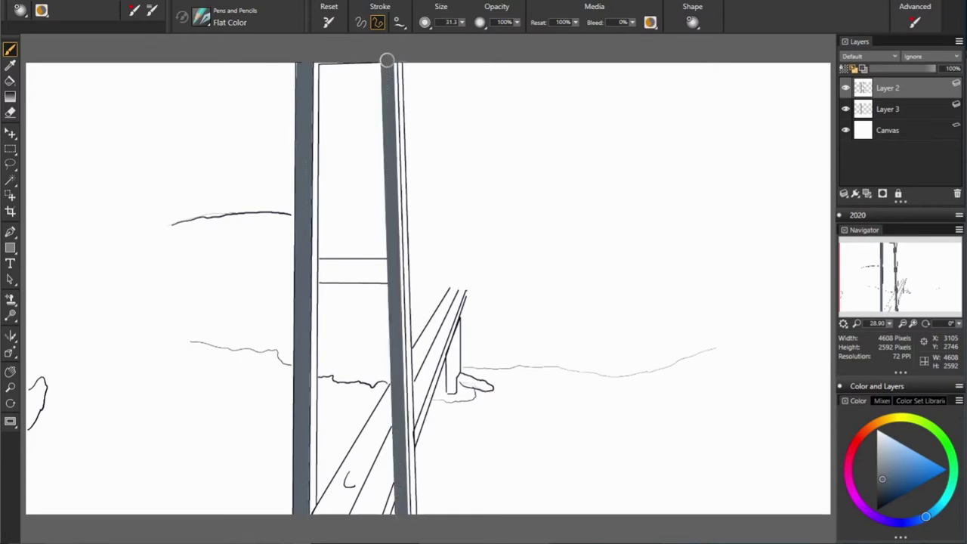
drag(391, 61, 398, 499)
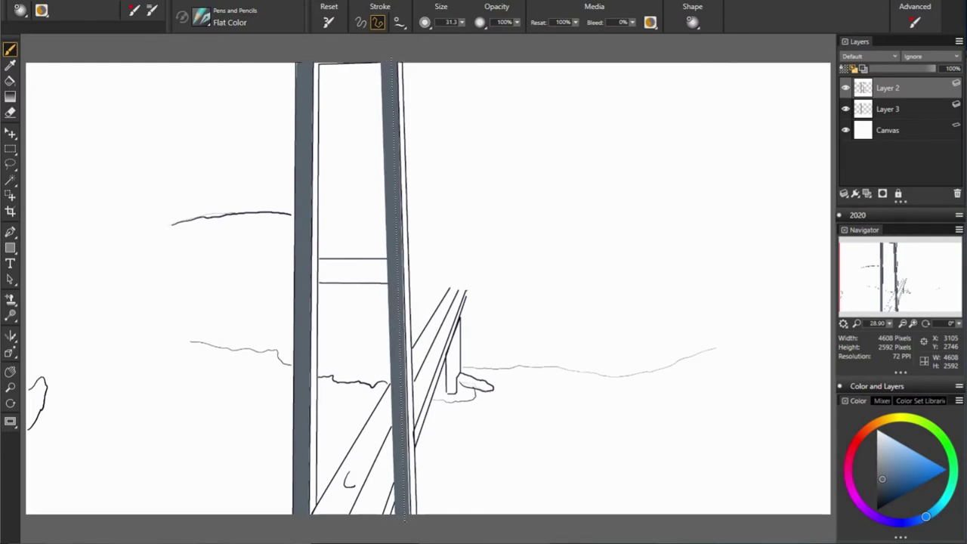
click(871, 427)
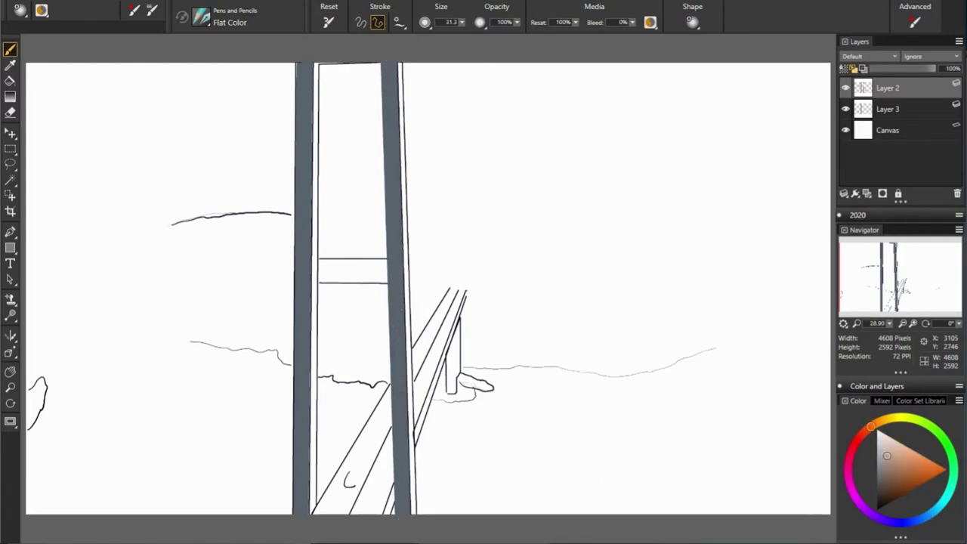
key([)
key([)
key([)
drag(315, 64, 309, 511)
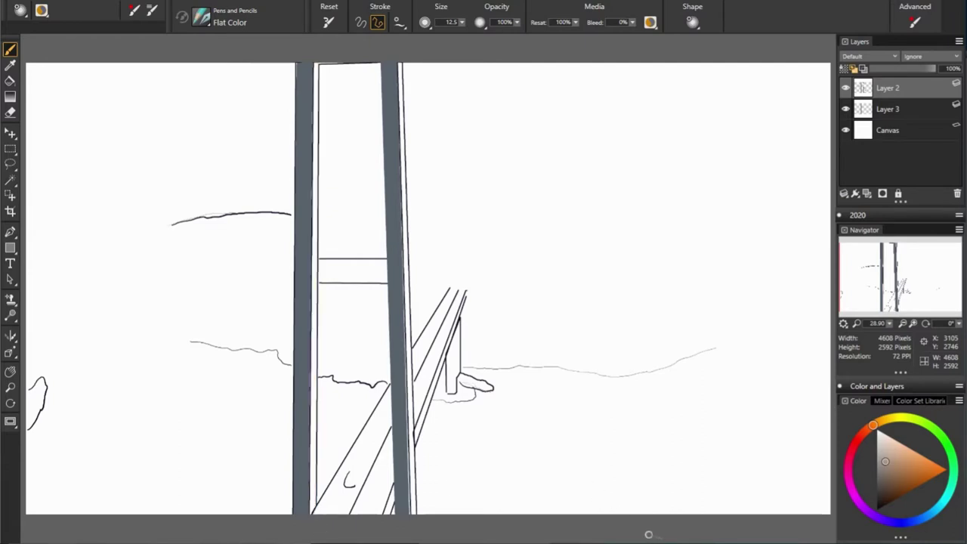
key(ctrl+z)
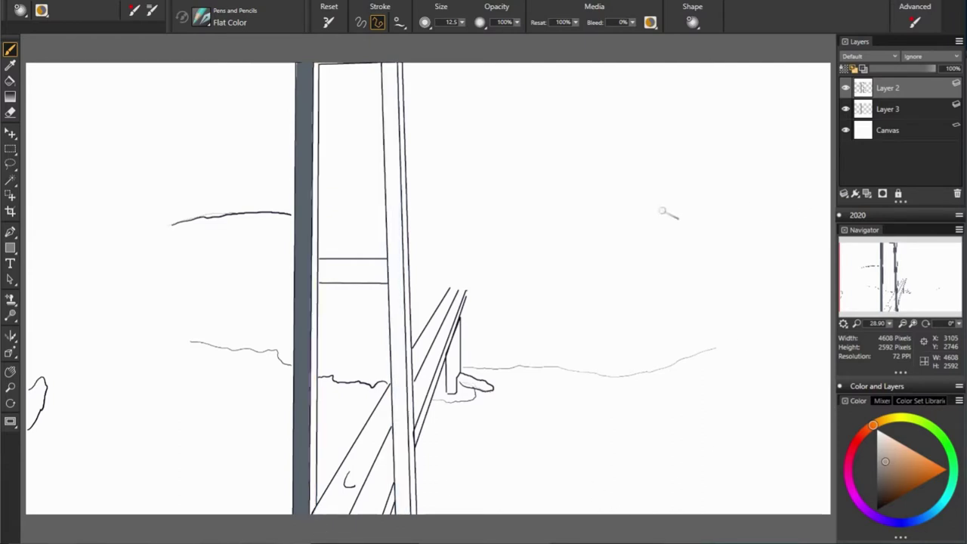
key(ctrl+z)
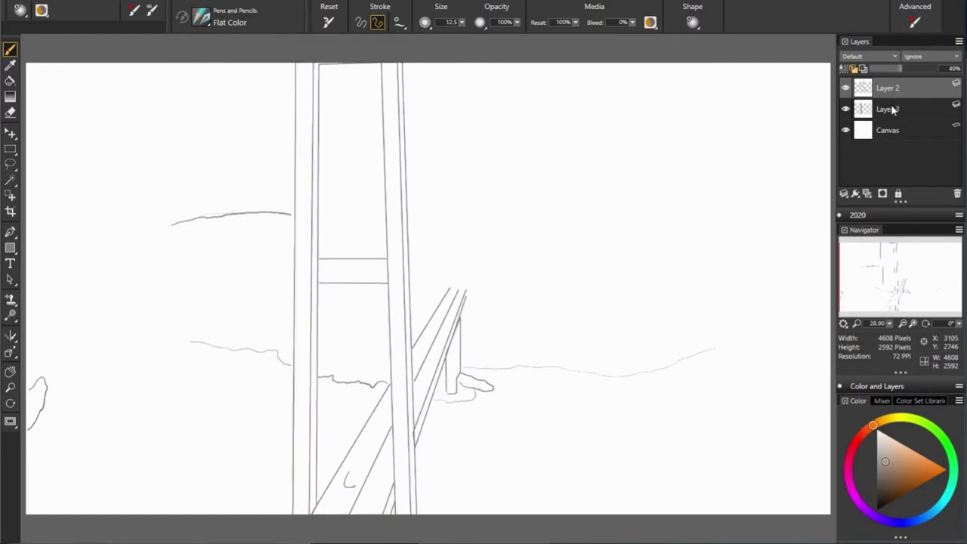
Step: On Layer 3, paint the left tower leg with thick dark blue straight strokes
click(887, 109)
click(845, 88)
click(845, 87)
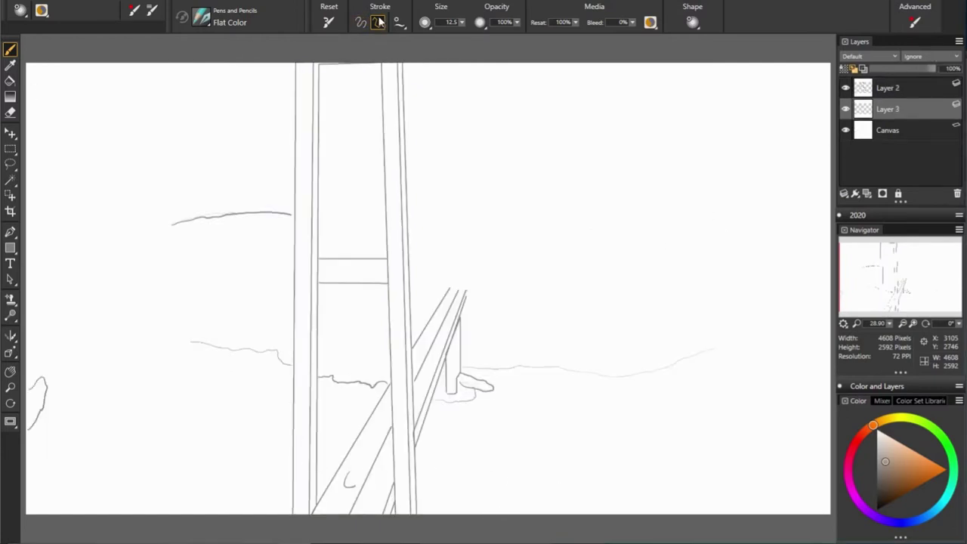
click(924, 517)
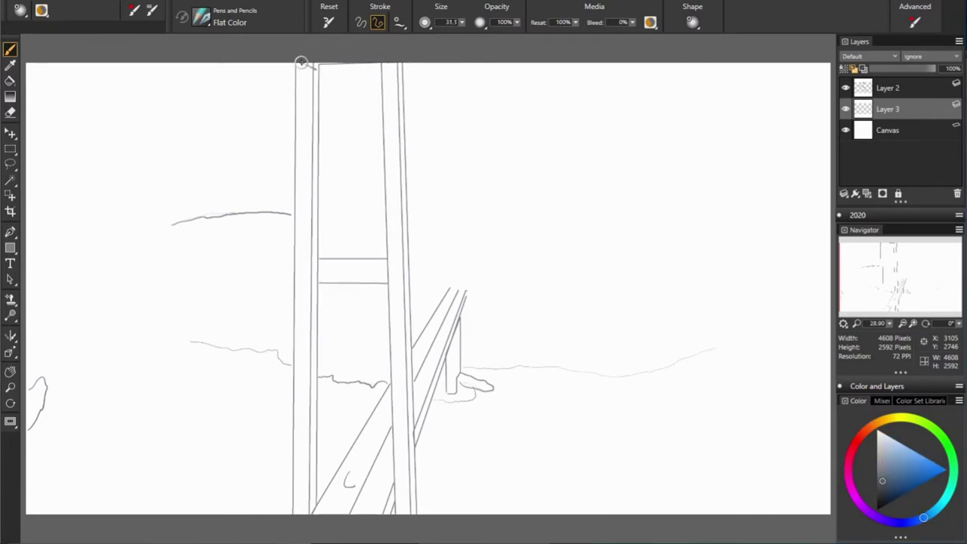
drag(299, 64, 301, 518)
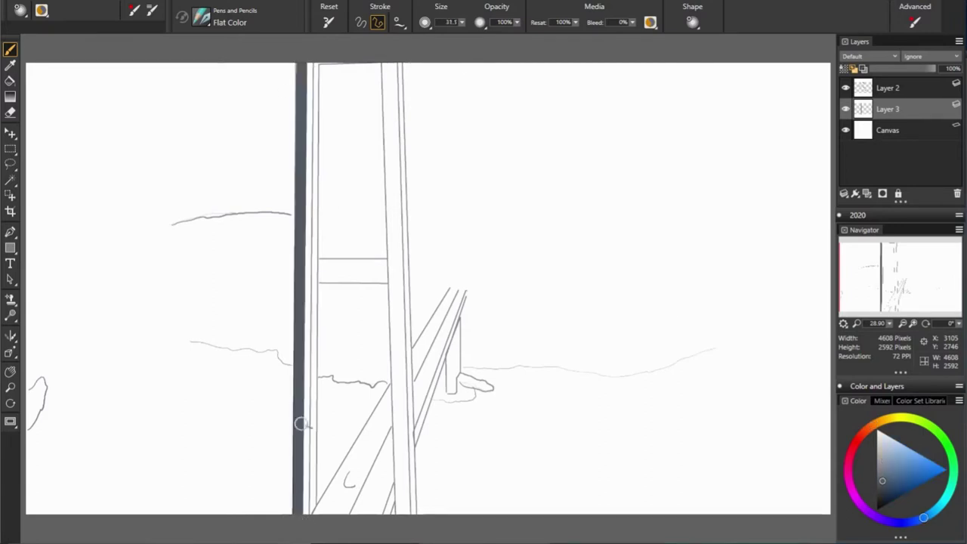
shift+click(305, 59)
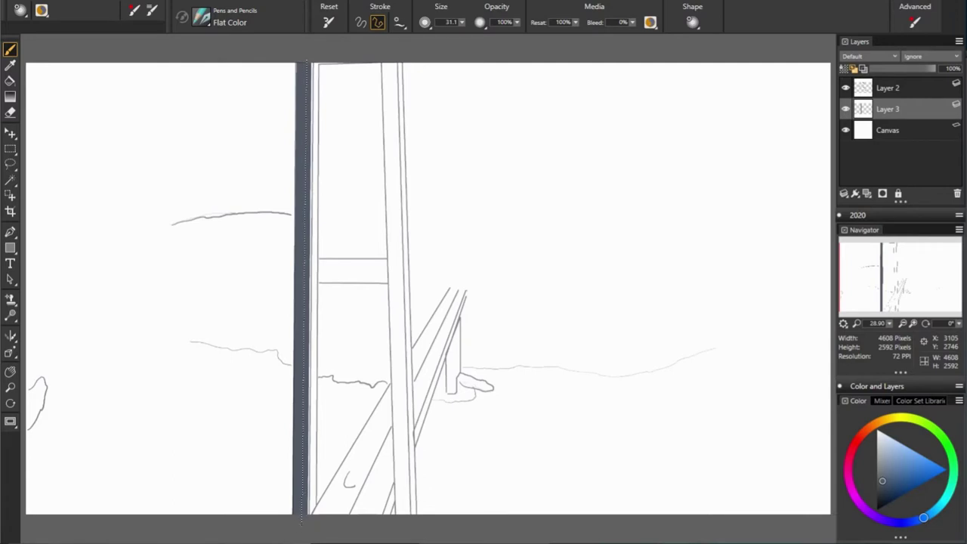
shift+click(308, 57)
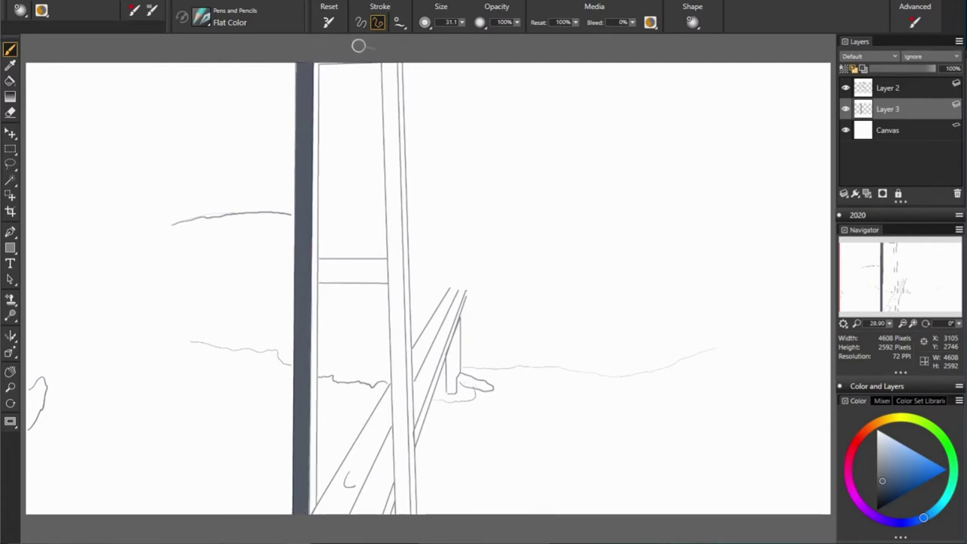
Step: Fill the right tower leg with two dark straight strokes, then shift the hue slightly
click(387, 60)
shift+click(400, 516)
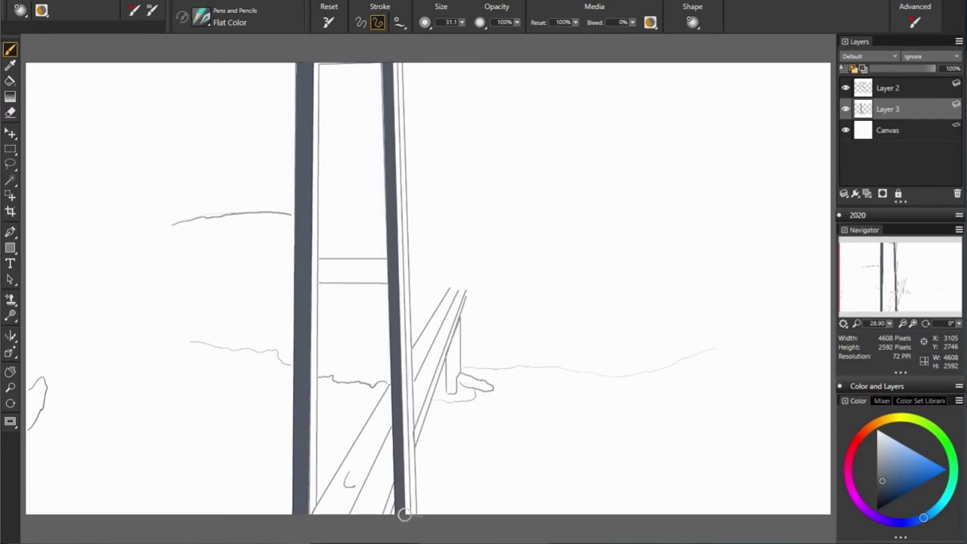
shift+click(388, 54)
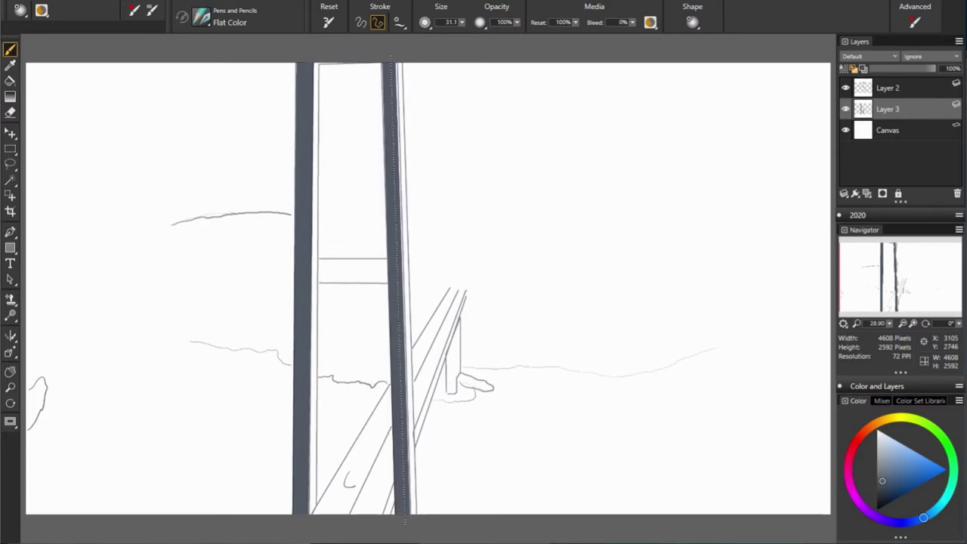
shift+click(405, 521)
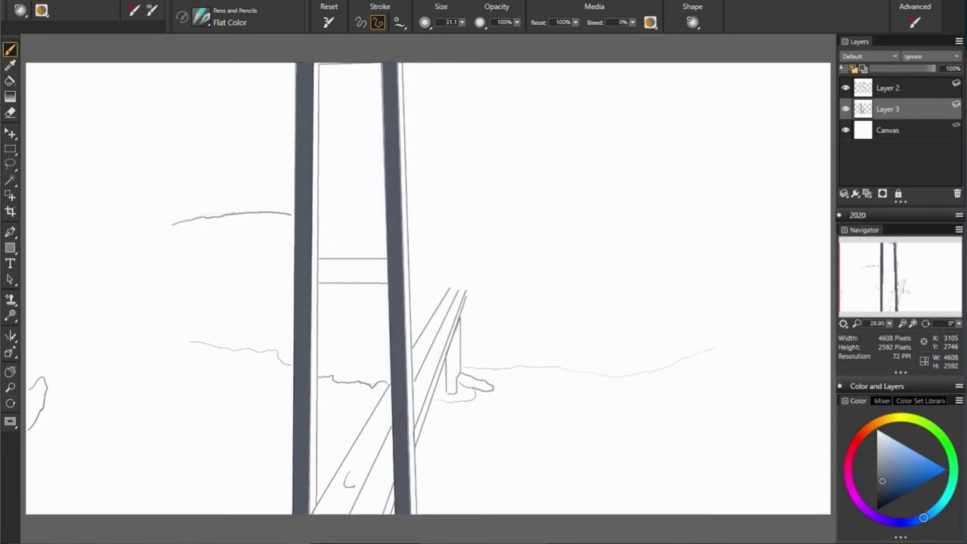
drag(924, 518, 934, 512)
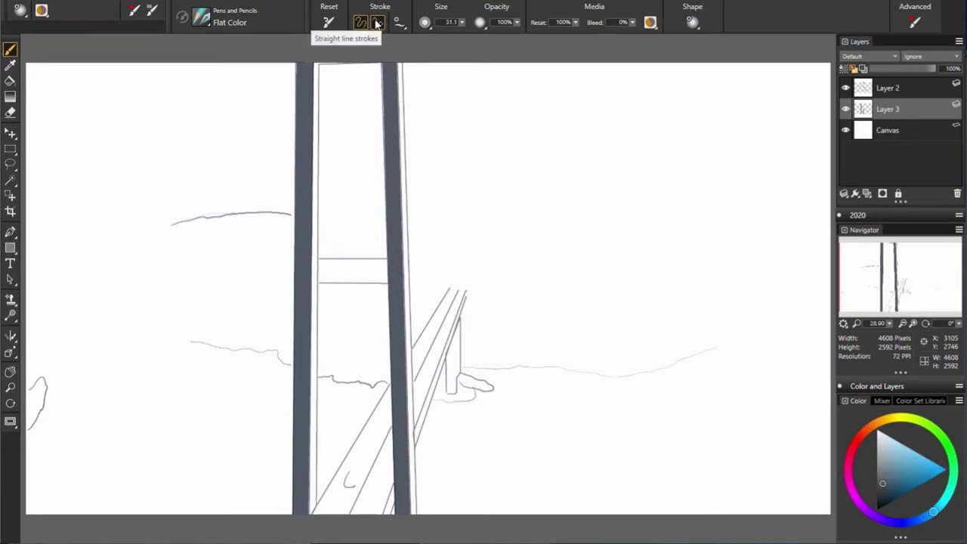
Step: Shrink the brush to 10.9 and line the left leg's inner edge in light tan
key(bracketleft)
key(bracketleft)
key(bracketleft)
click(318, 63)
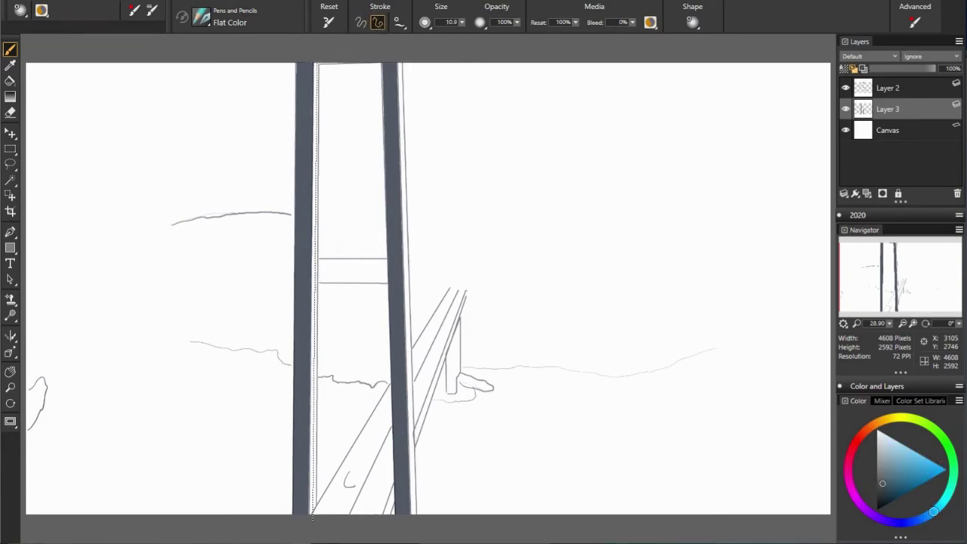
shift+click(312, 518)
alt+click(319, 61)
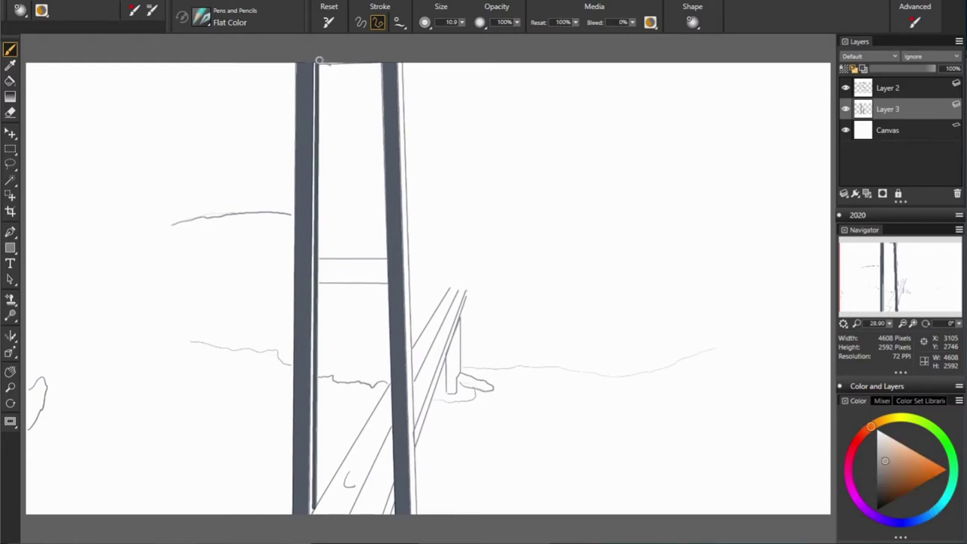
shift+click(318, 63)
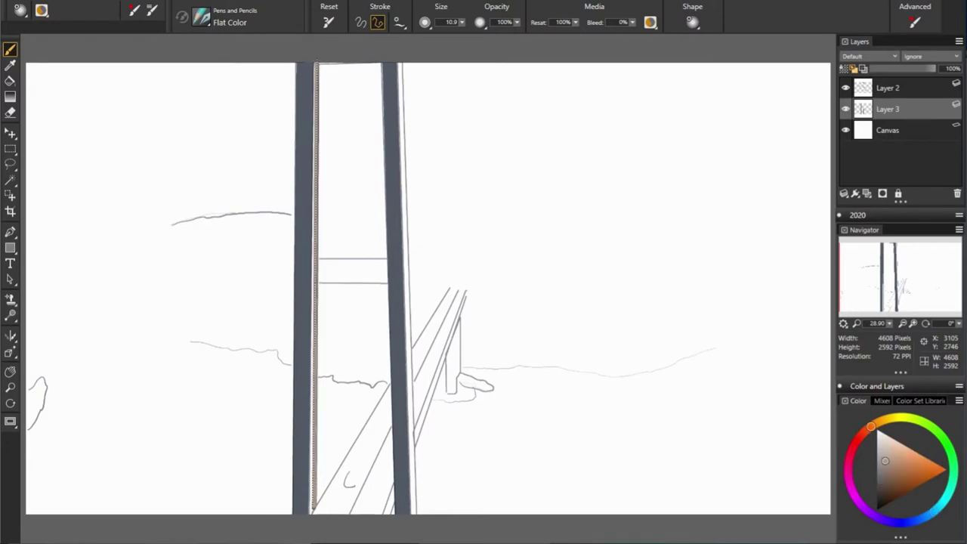
shift+click(312, 512)
shift+click(317, 62)
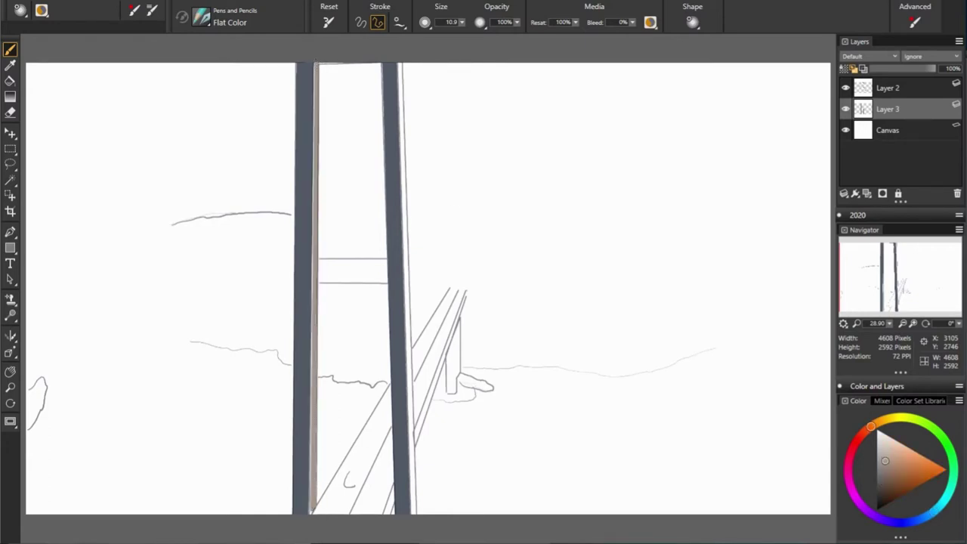
shift+click(314, 514)
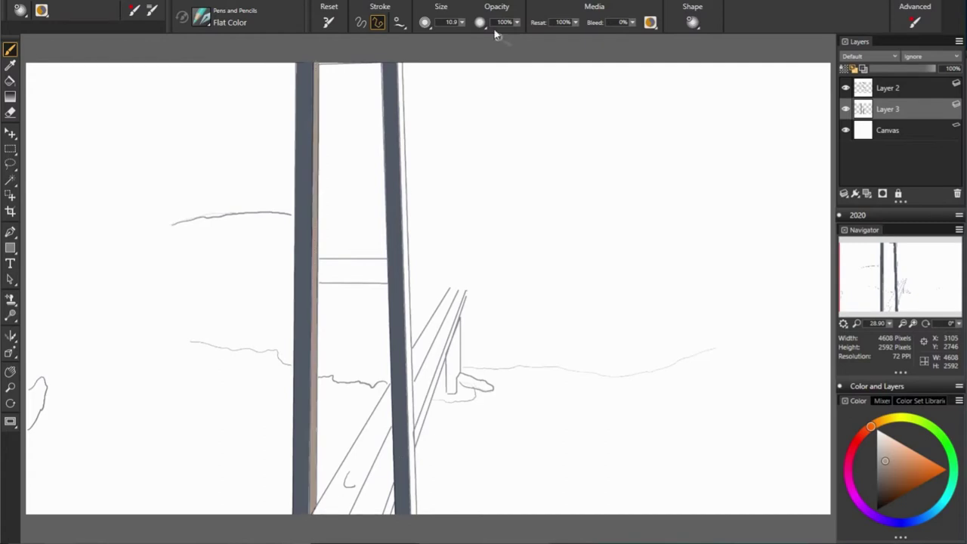
Step: Draw straight edge lines along the right leg's outer edge
click(401, 62)
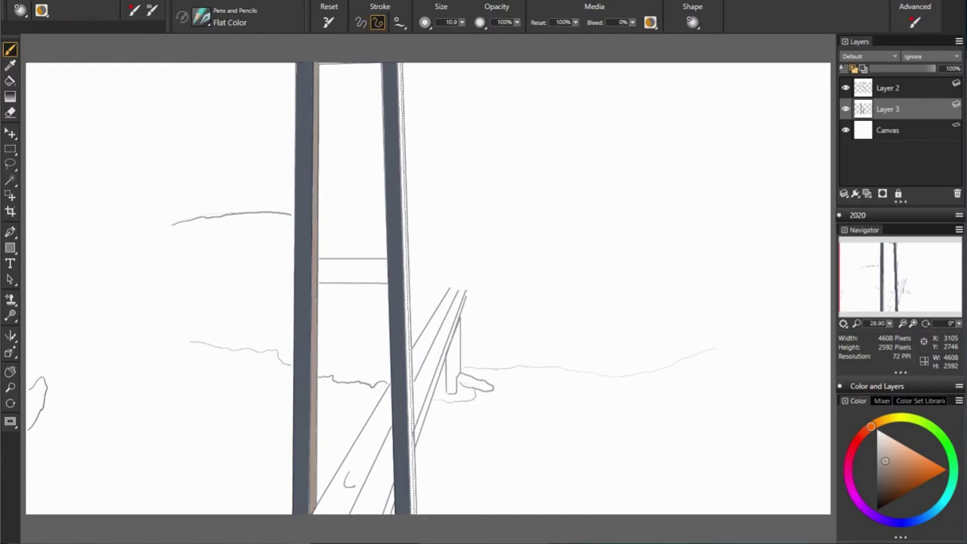
shift+click(414, 514)
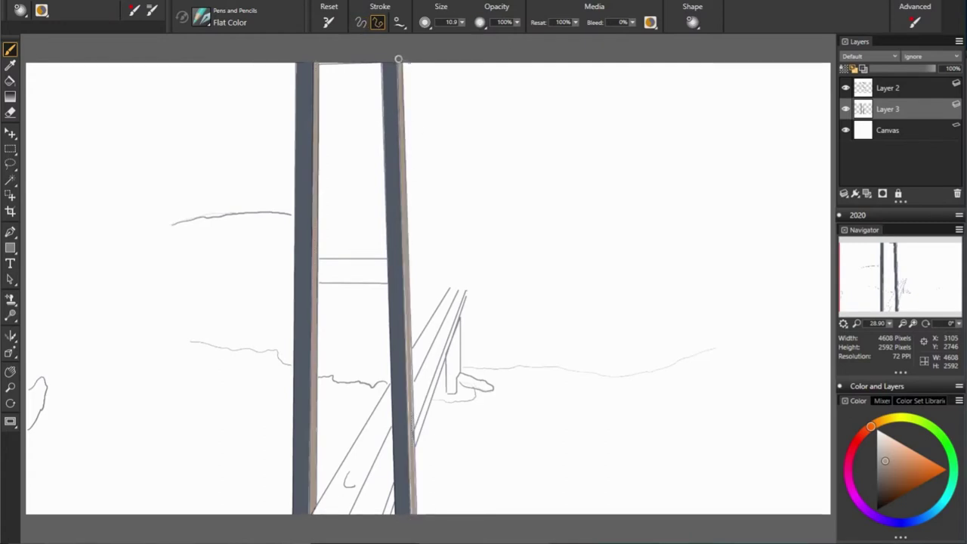
shift+click(411, 517)
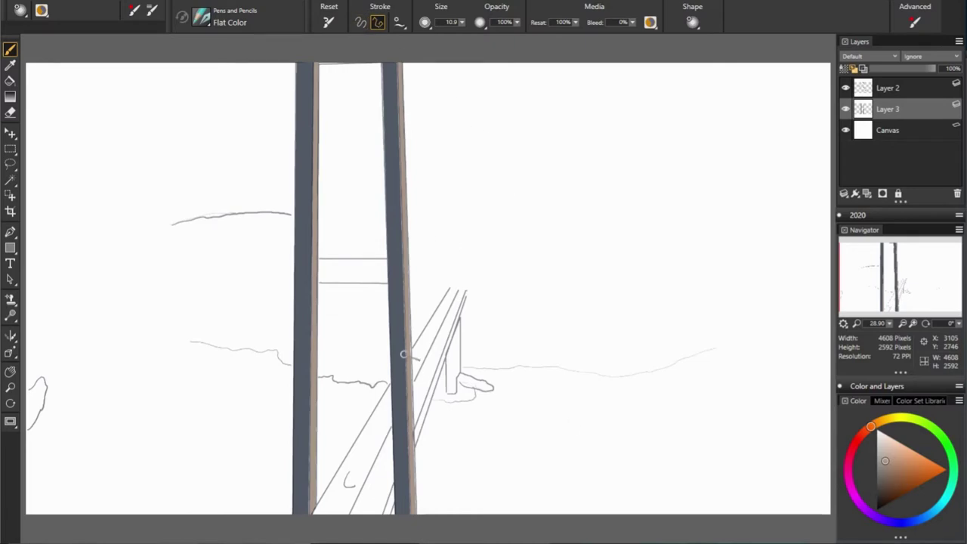
Step: Draw orange straight lines along the walkway edge and the railing
click(879, 422)
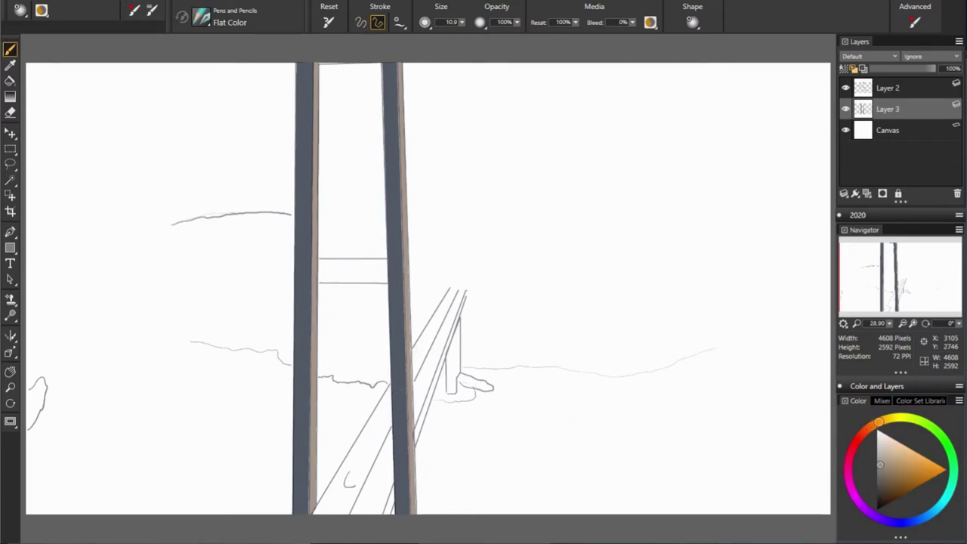
click(388, 386)
shift+click(312, 515)
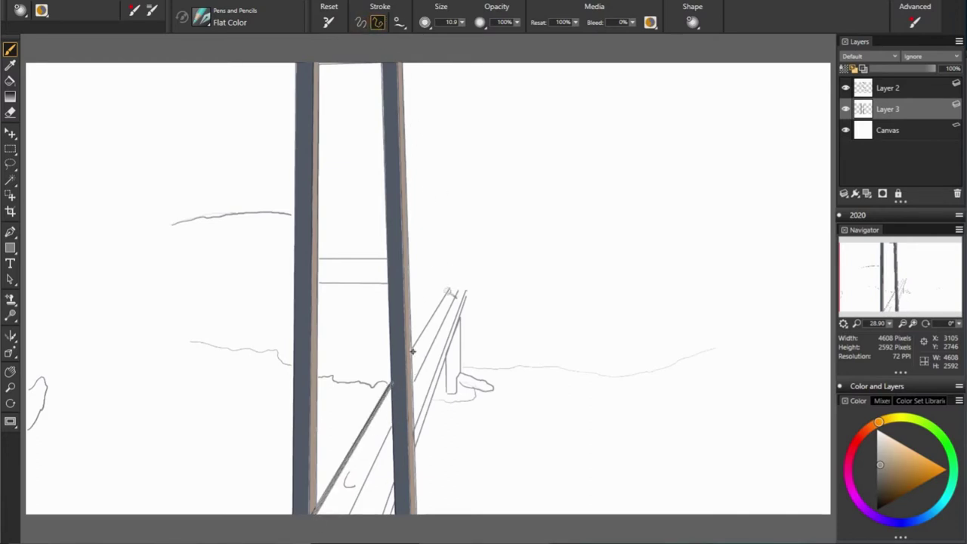
shift+click(450, 289)
shift+click(467, 292)
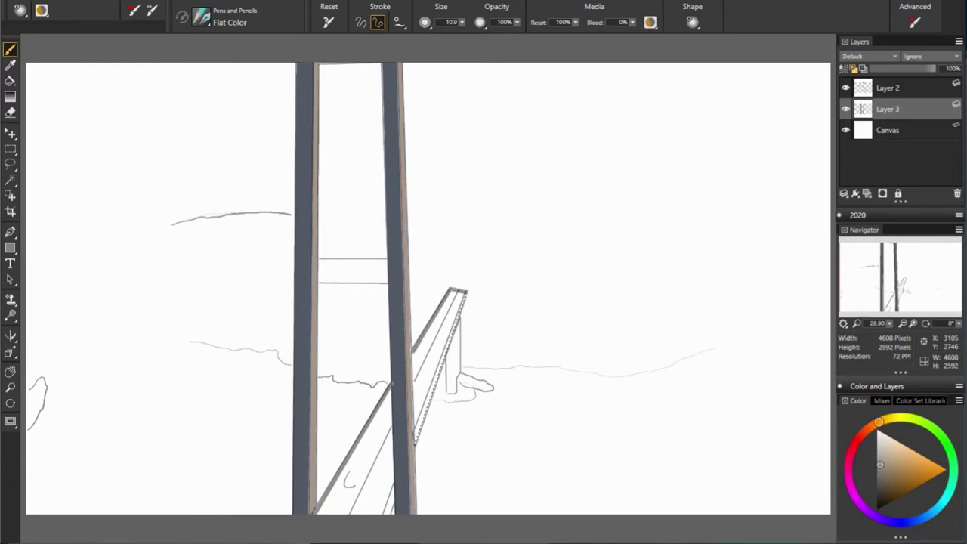
shift+click(415, 447)
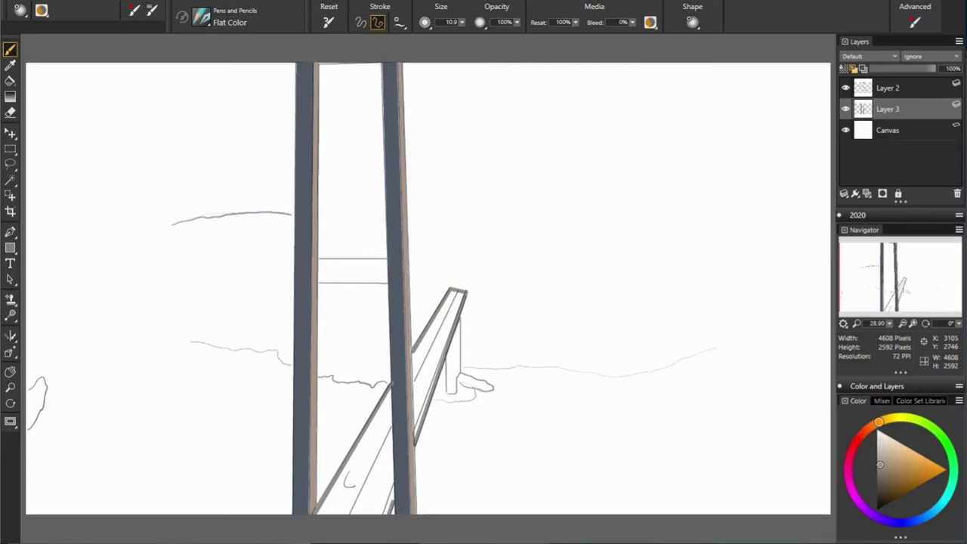
Step: Sample the tower's dark blue-grey and darken the railing posts with a small brush
alt+click(474, 409)
key(bracketleft)
key(bracketleft)
key(bracketleft)
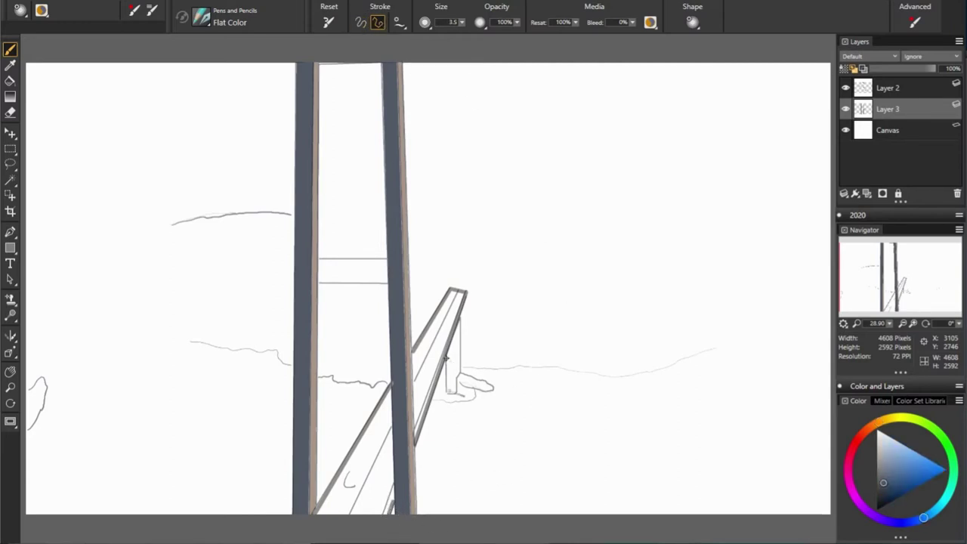
drag(445, 359, 447, 393)
drag(460, 313, 459, 370)
Step: Enlarge the brush and thicken the lower and upper crossbeam lines
key(bracketright)
key(bracketright)
key(bracketright)
drag(389, 278, 319, 278)
mouse_move(386, 262)
mouse_down()
mouse_move(318, 261)
mouse_move(366, 259)
mouse_up()
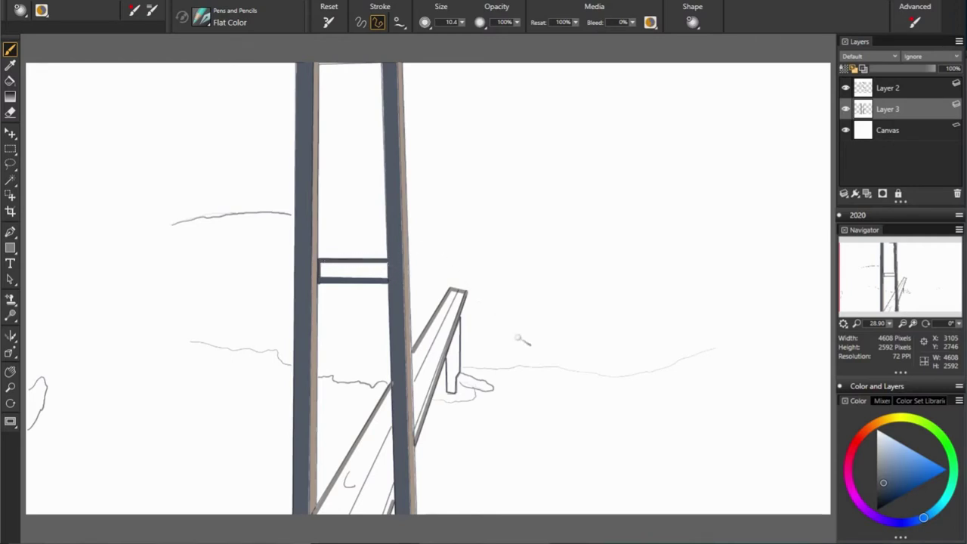
Step: With the Scratchboard brush, shade the lower walkway solid grey
key(ctrl+1)
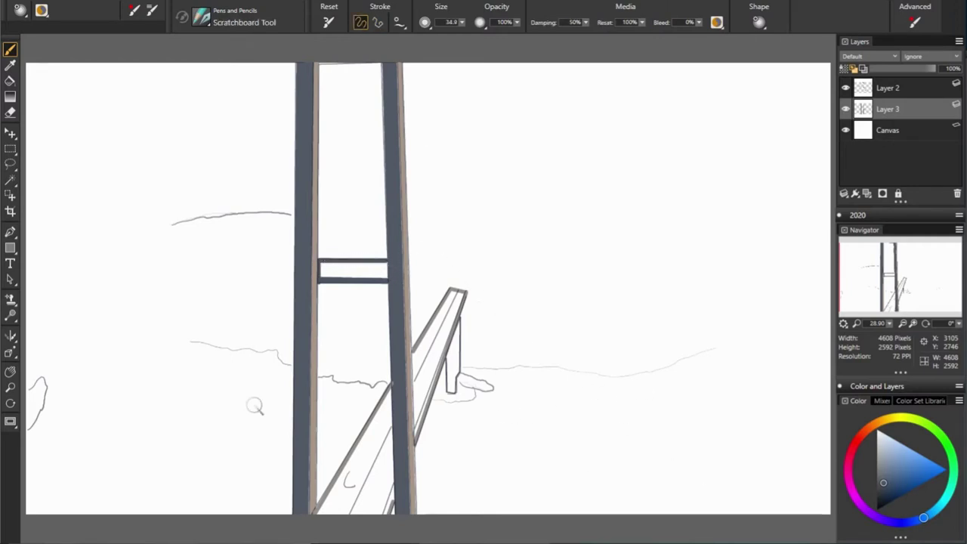
drag(365, 477, 321, 513)
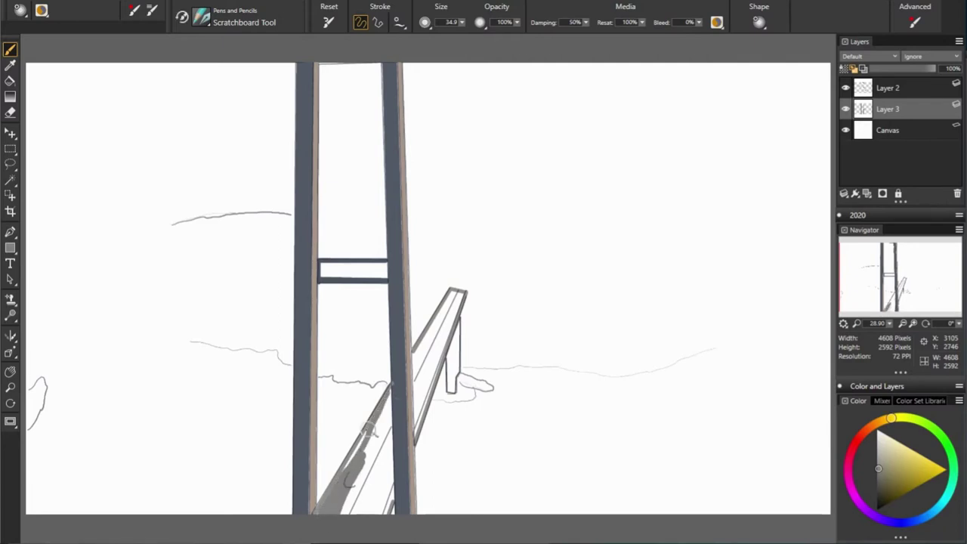
drag(385, 399, 332, 508)
drag(374, 458, 342, 514)
mouse_move(377, 485)
mouse_down()
mouse_move(359, 514)
mouse_move(383, 514)
mouse_up()
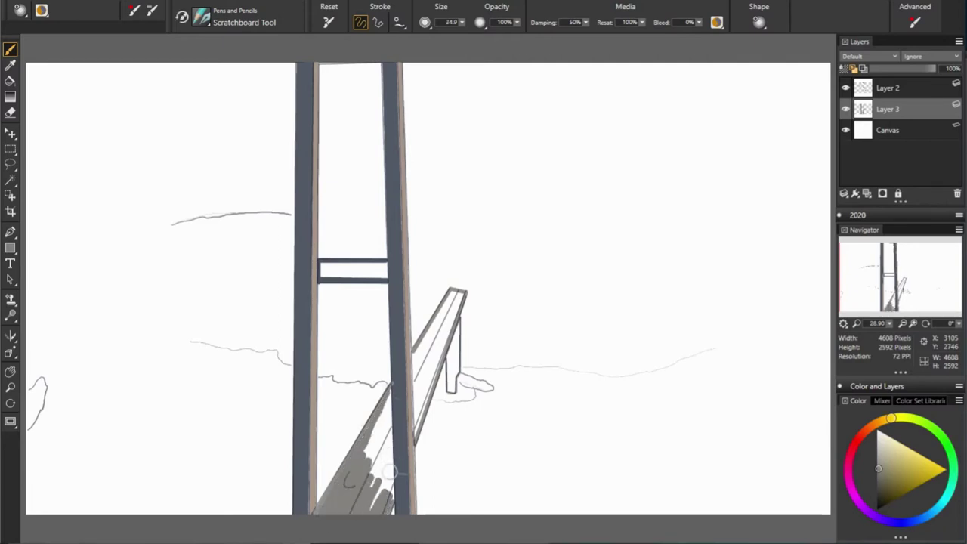
mouse_move(394, 454)
mouse_down()
mouse_move(389, 491)
mouse_move(387, 423)
mouse_up()
mouse_move(390, 466)
mouse_down()
mouse_move(391, 401)
mouse_move(392, 446)
mouse_up()
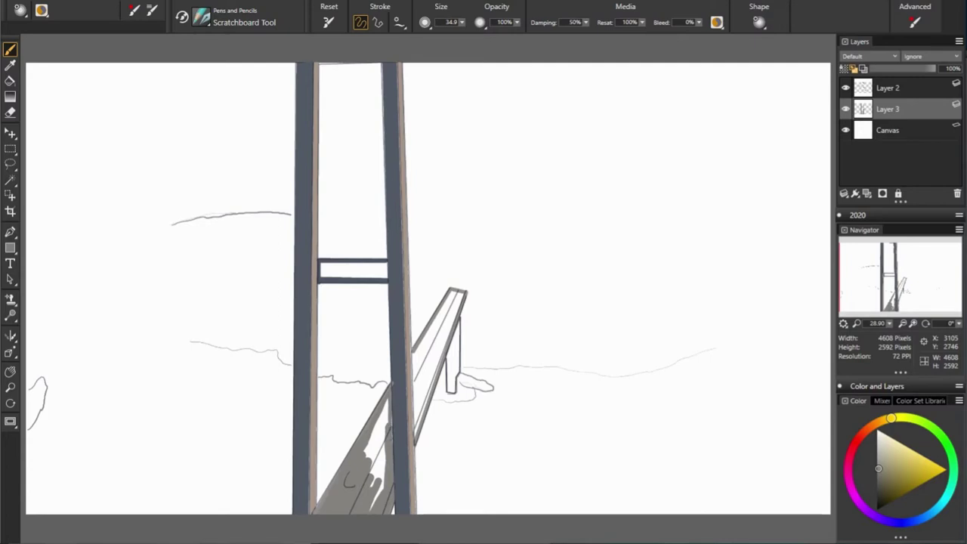
drag(390, 408, 382, 453)
mouse_move(390, 402)
mouse_down()
mouse_move(369, 460)
mouse_move(381, 511)
mouse_up()
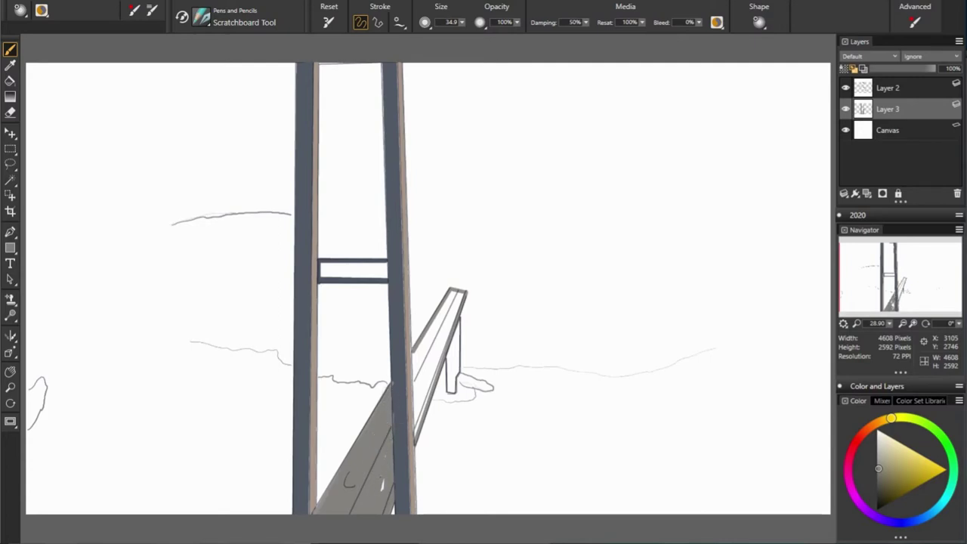
Step: Shade the upper walkway darker grey up to its top
mouse_move(415, 422)
mouse_down()
mouse_move(412, 359)
mouse_move(420, 425)
mouse_up()
drag(429, 369, 425, 411)
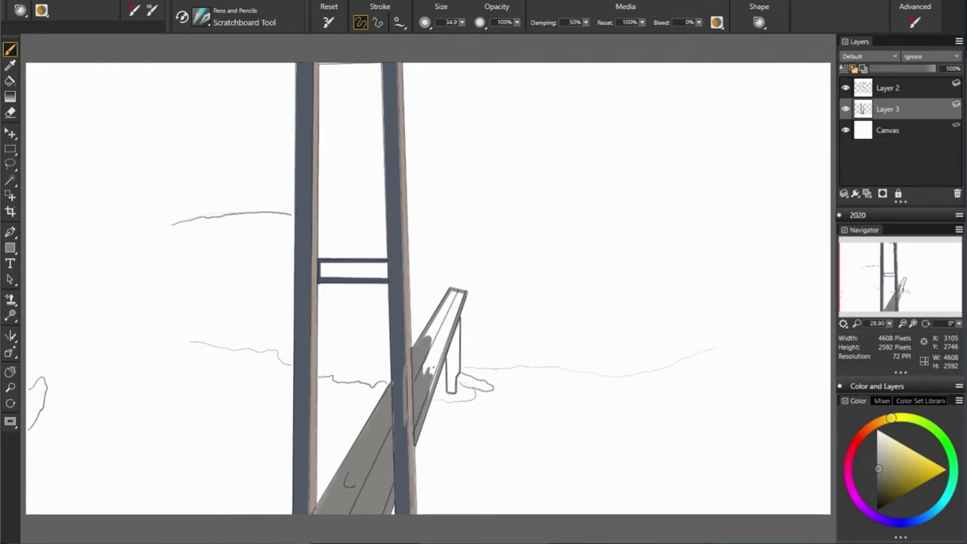
mouse_move(442, 332)
mouse_down()
mouse_move(430, 392)
mouse_move(425, 374)
mouse_up()
mouse_move(450, 312)
mouse_down()
mouse_move(432, 344)
mouse_move(426, 396)
mouse_move(443, 333)
mouse_up()
drag(461, 293, 444, 315)
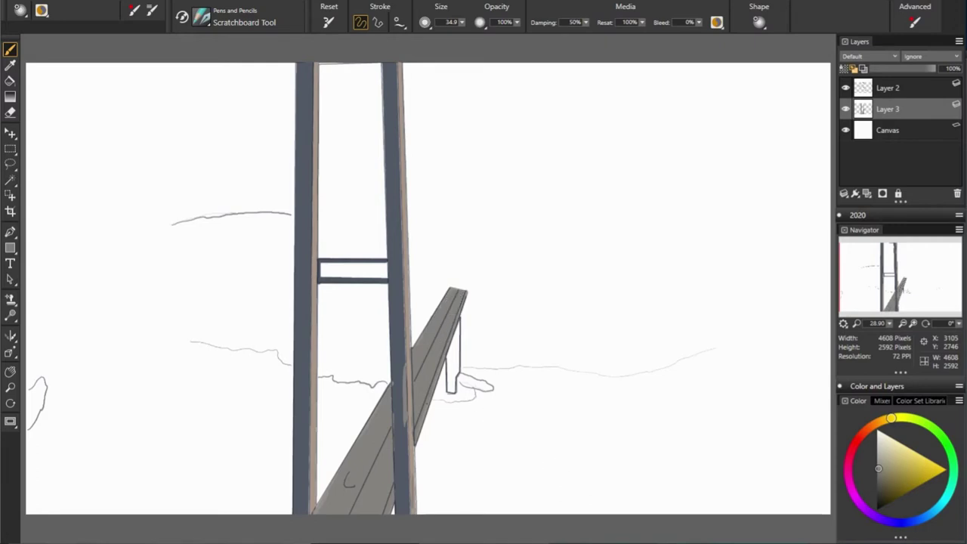
Step: Paint the small railing post dark blue-grey, extending its top
alt+click(452, 361)
mouse_move(450, 356)
mouse_down()
mouse_move(449, 387)
mouse_move(452, 337)
mouse_up()
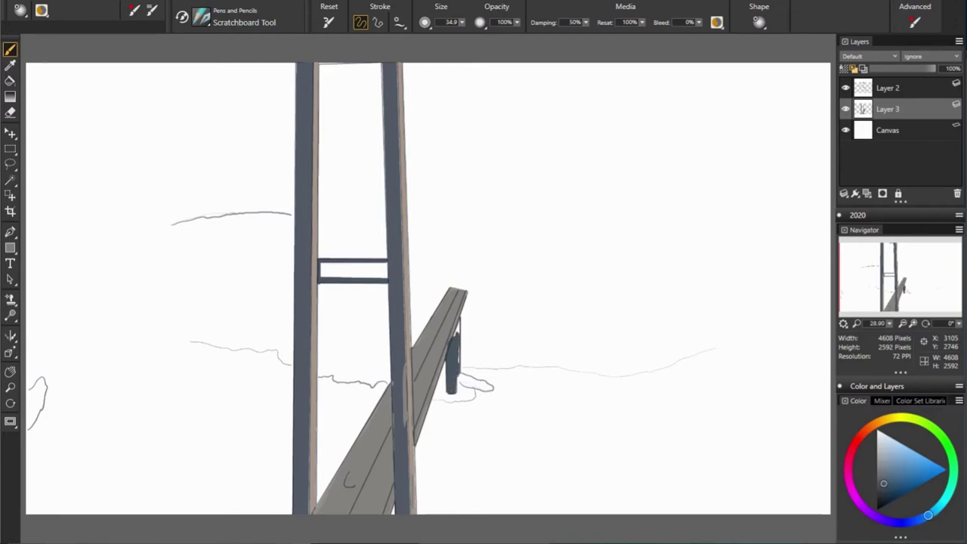
drag(455, 342, 454, 316)
Step: Switch back to dark blue-grey and start filling the crossbeam
alt+click(417, 449)
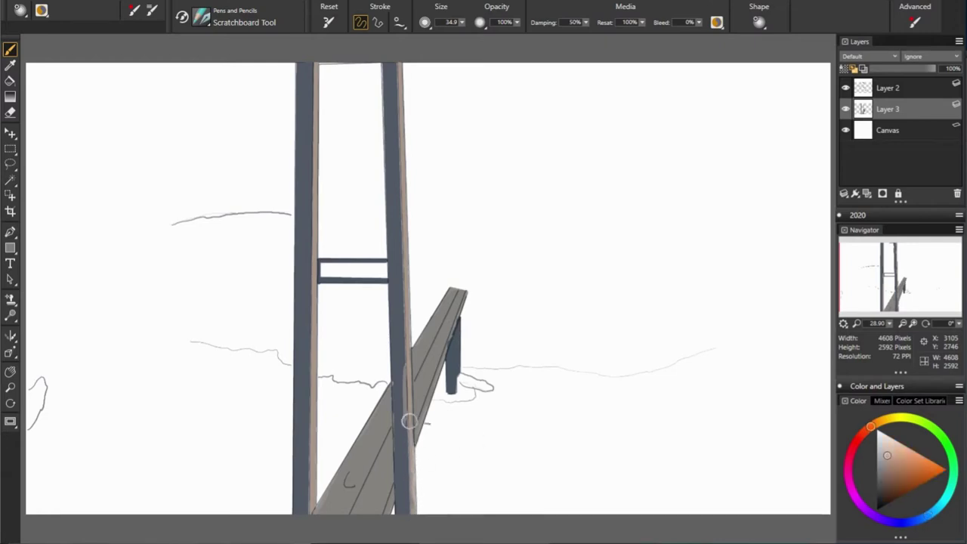
click(931, 514)
click(883, 497)
drag(330, 270, 383, 272)
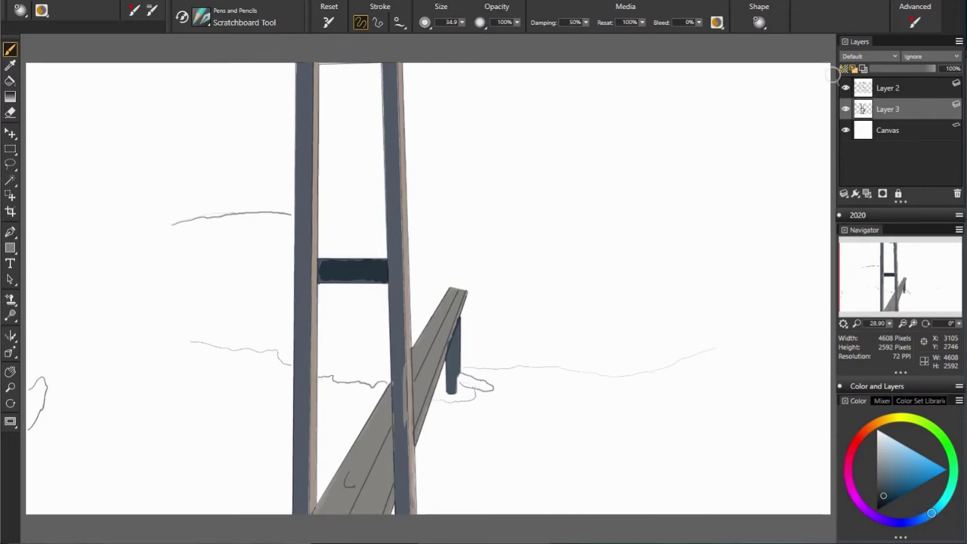
Step: Lower the brush opacity and dab a lighter tone on the left leg by the crossbeam
alt+click(313, 383)
alt+click(297, 327)
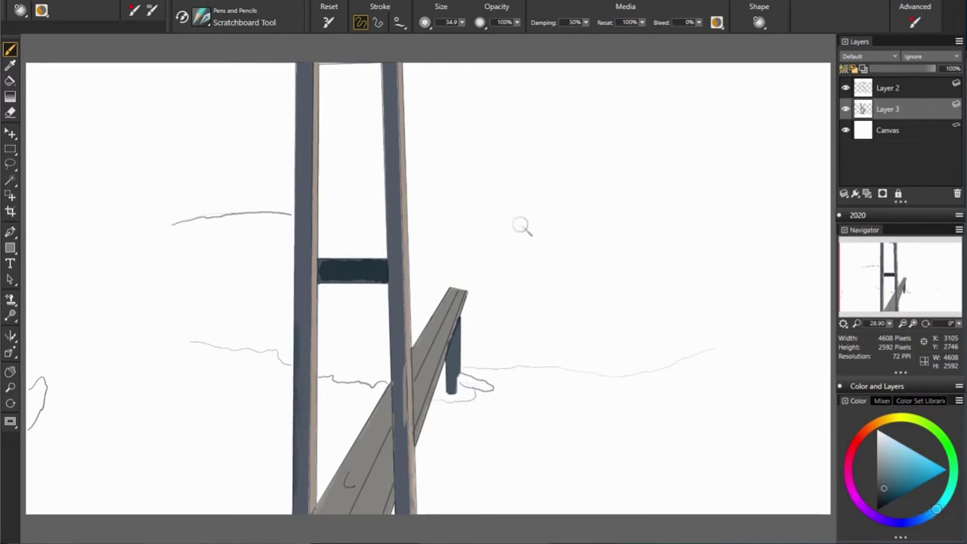
drag(517, 22, 483, 58)
alt+click(305, 405)
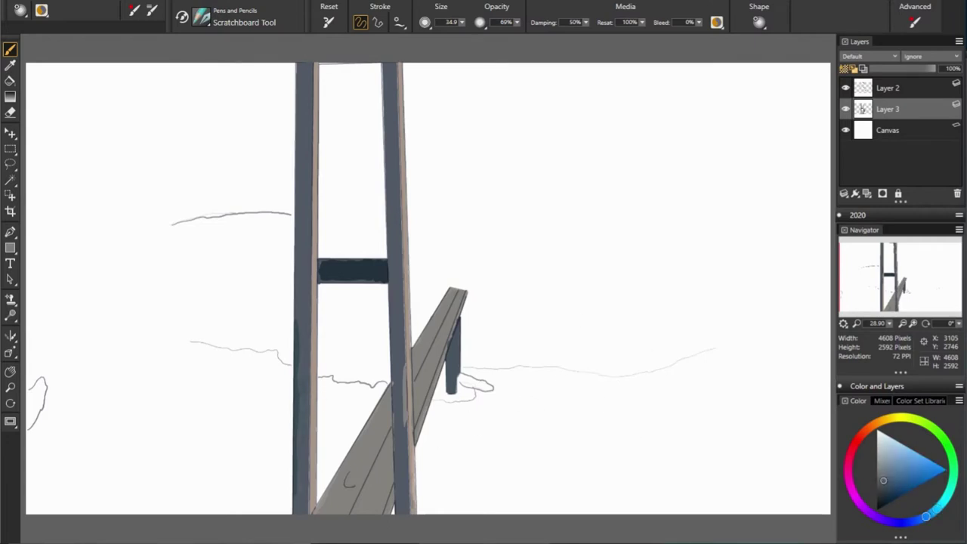
alt+click(302, 316)
drag(327, 285, 308, 283)
Step: Pick a lighter grey and stroke near the top of the left leg
alt+click(190, 282)
alt+click(302, 79)
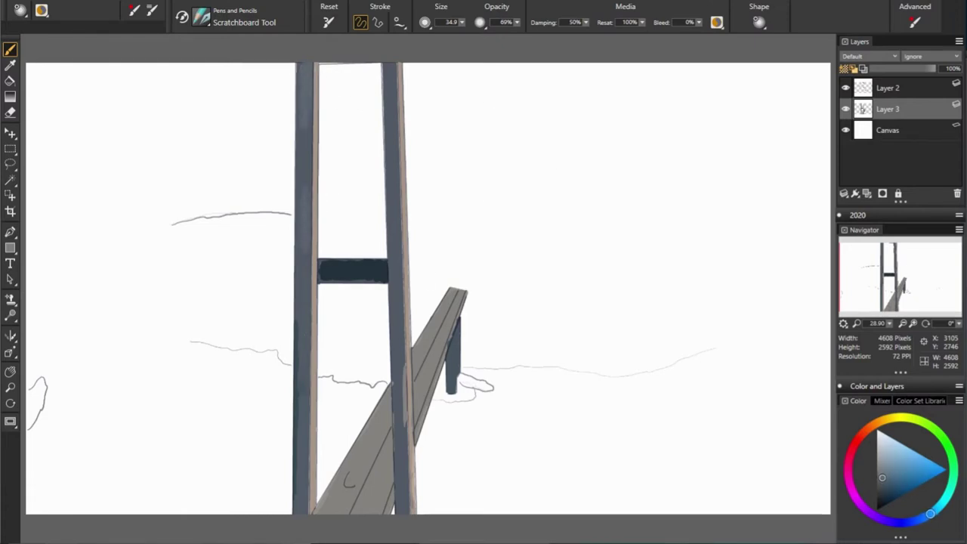
alt+click(304, 87)
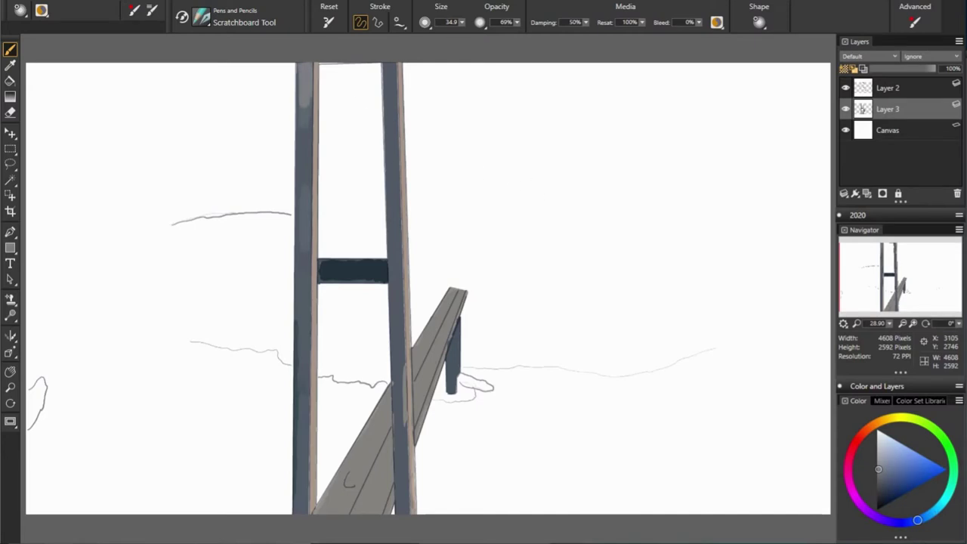
alt+click(306, 98)
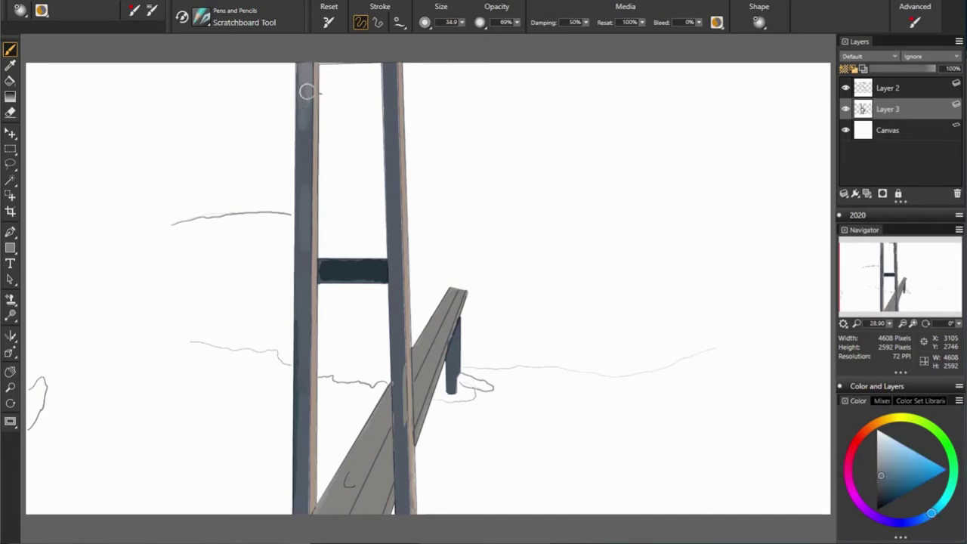
alt+click(298, 120)
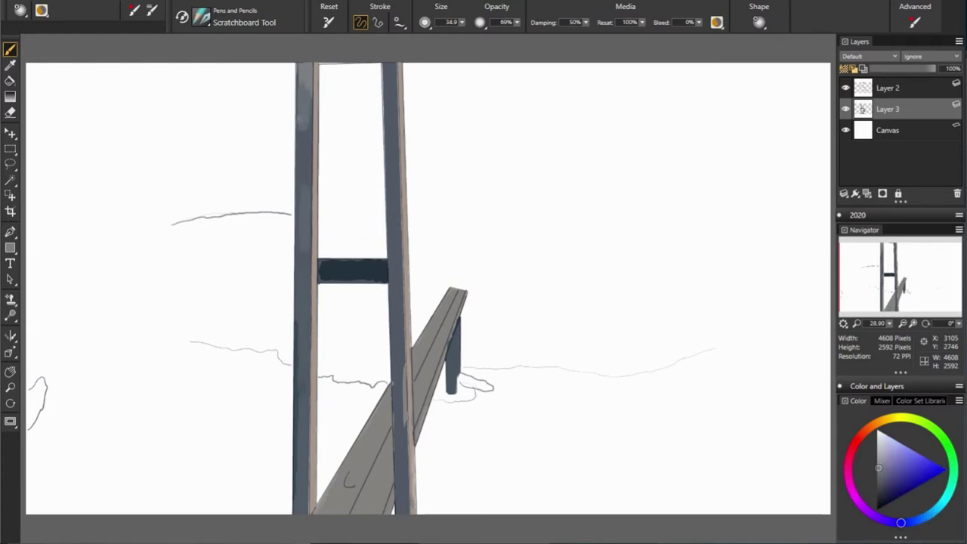
drag(306, 114, 308, 155)
alt+click(355, 98)
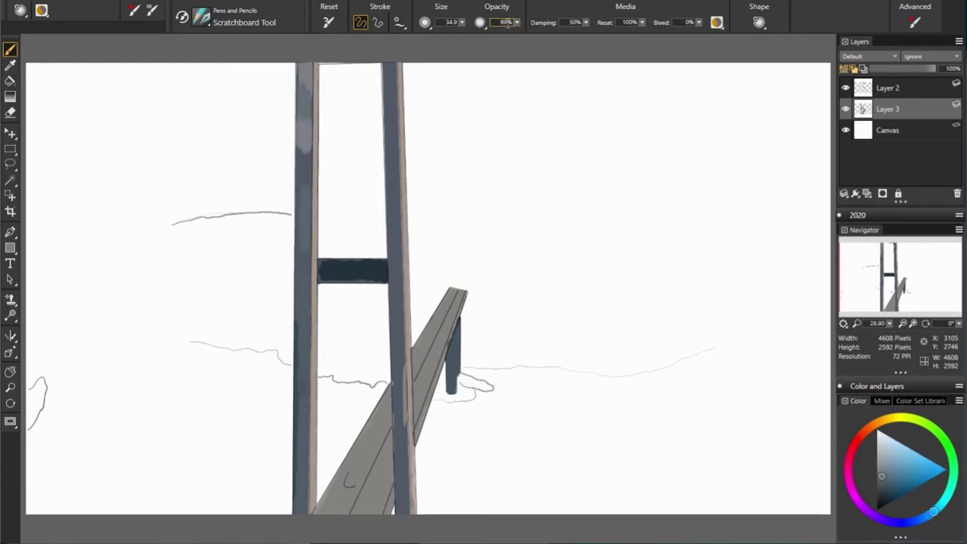
Step: Reduce brush opacity to 37% and try darker bluish-grey shading tones
drag(516, 22, 495, 35)
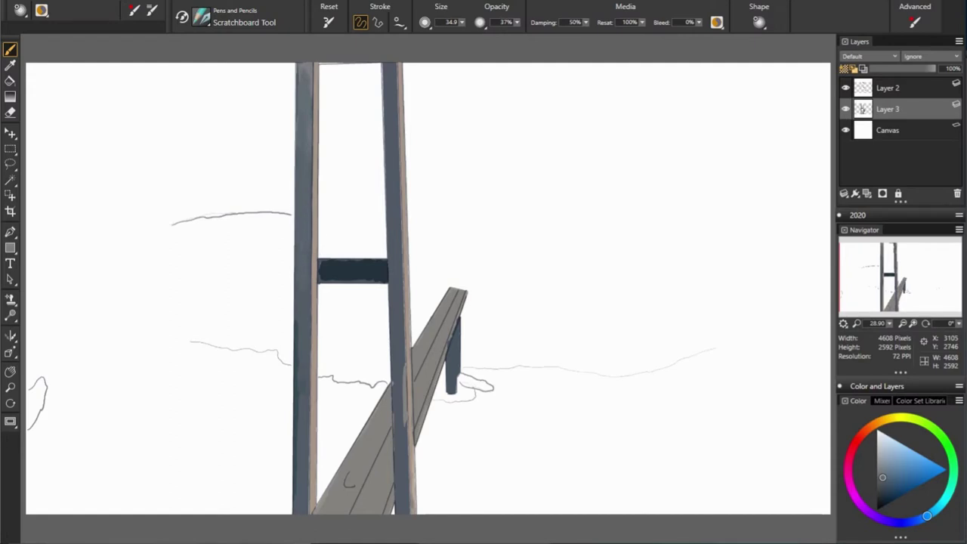
alt+click(305, 265)
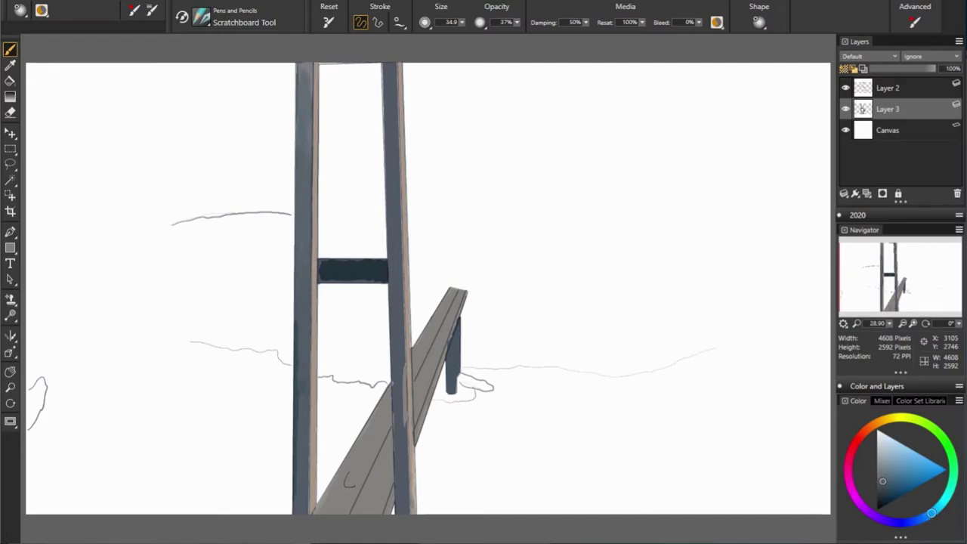
alt+click(295, 277)
alt+click(312, 346)
alt+click(294, 388)
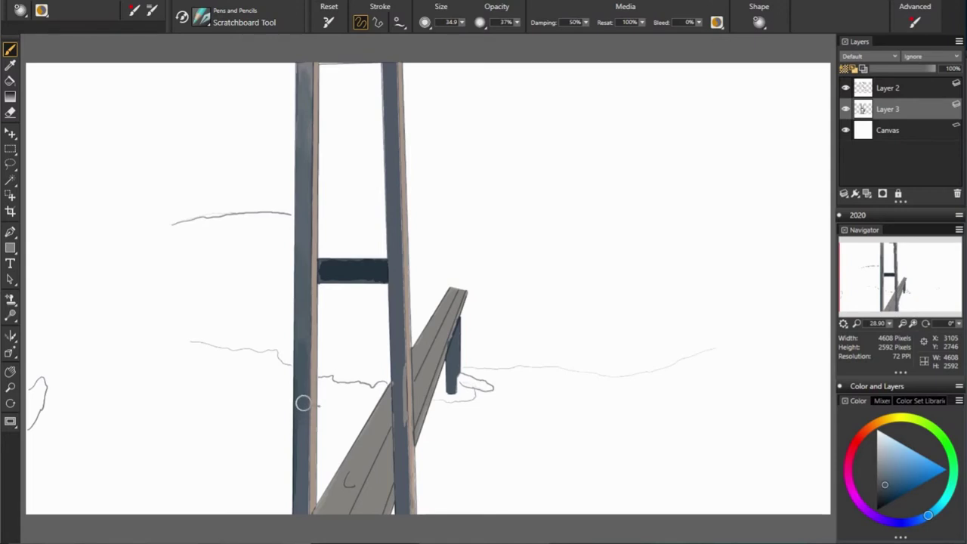
alt+click(302, 447)
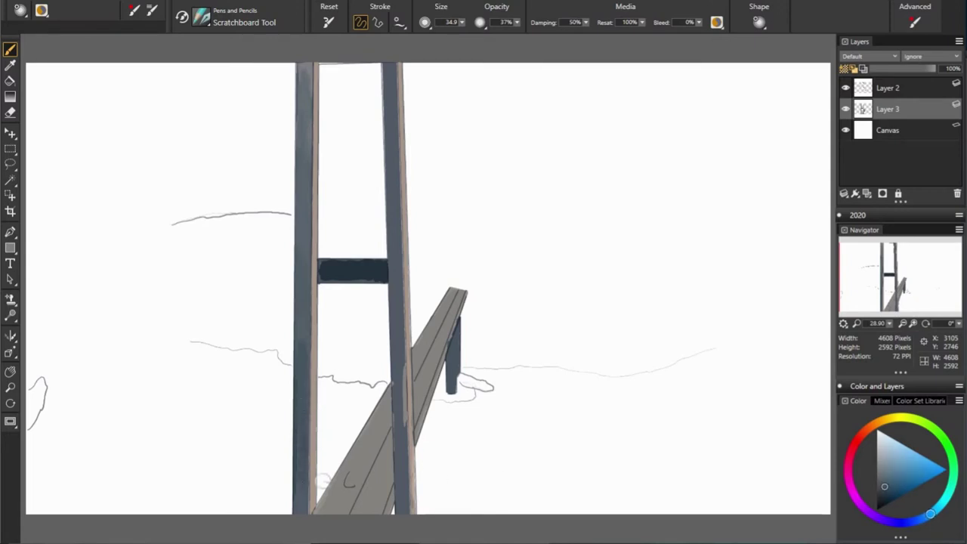
alt+click(321, 439)
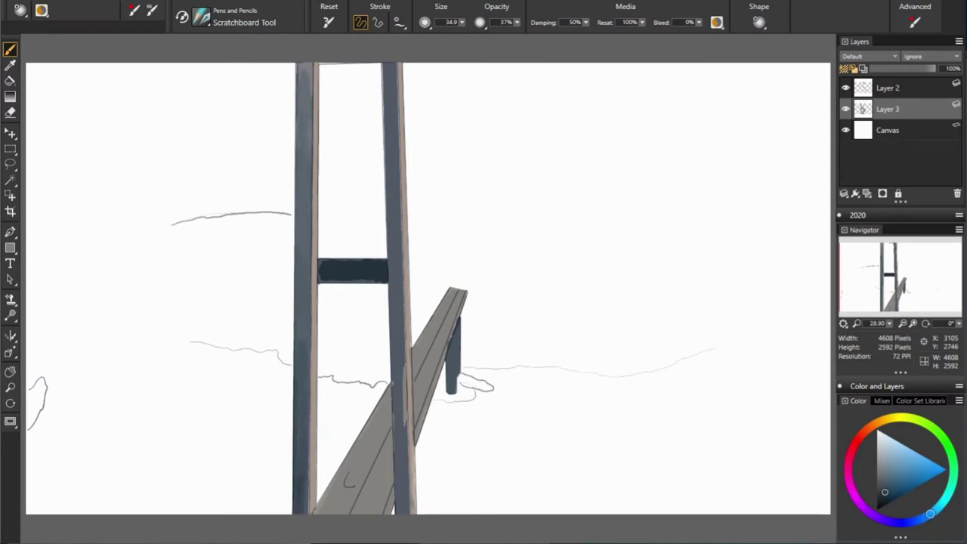
alt+click(290, 427)
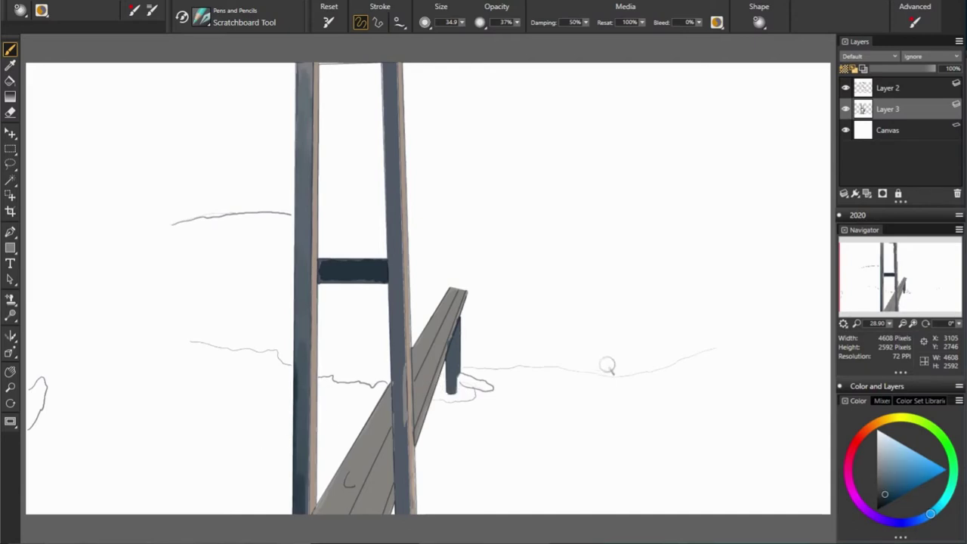
alt+click(349, 481)
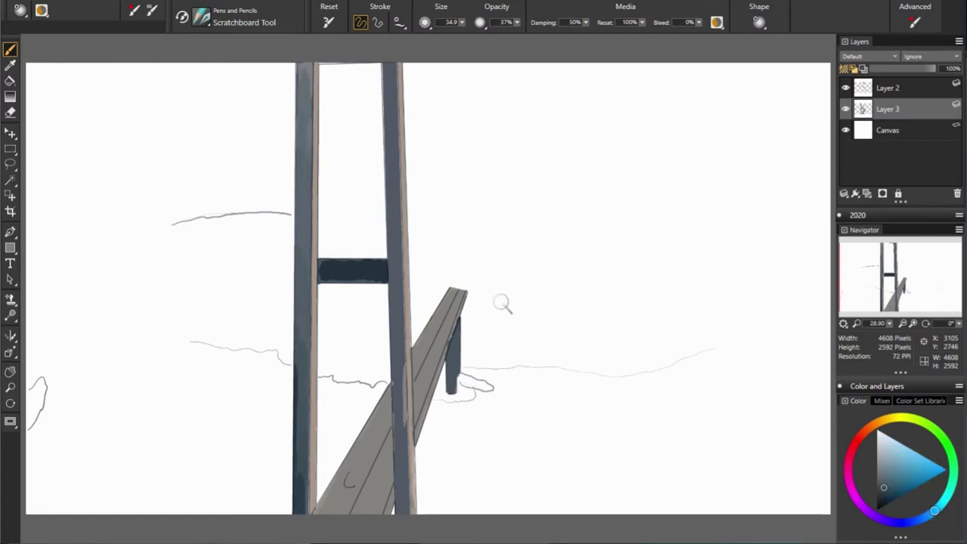
Step: Settle on a darker tone and paint a dark stroke up the left leg's edge
alt+click(298, 311)
alt+click(298, 240)
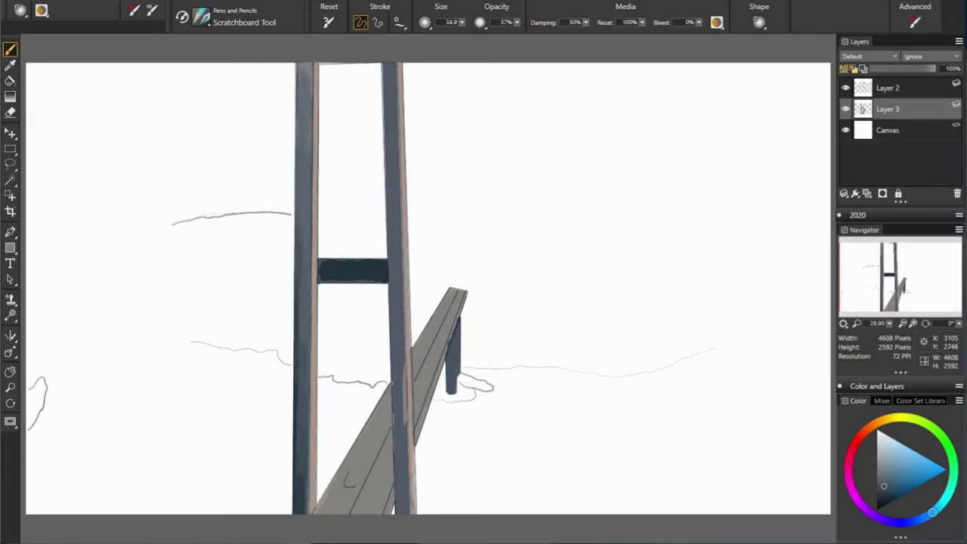
alt+click(450, 183)
alt+click(302, 196)
drag(299, 206, 299, 74)
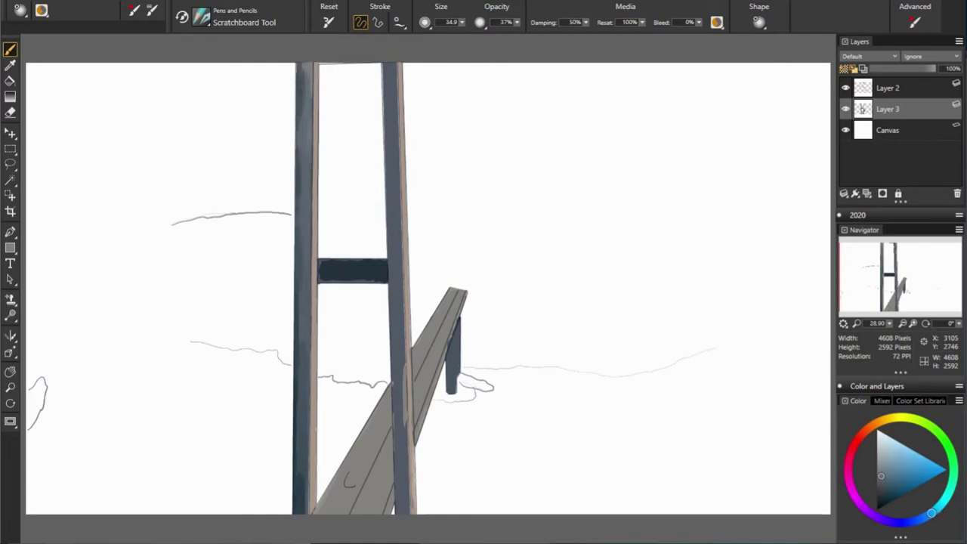
alt+click(304, 106)
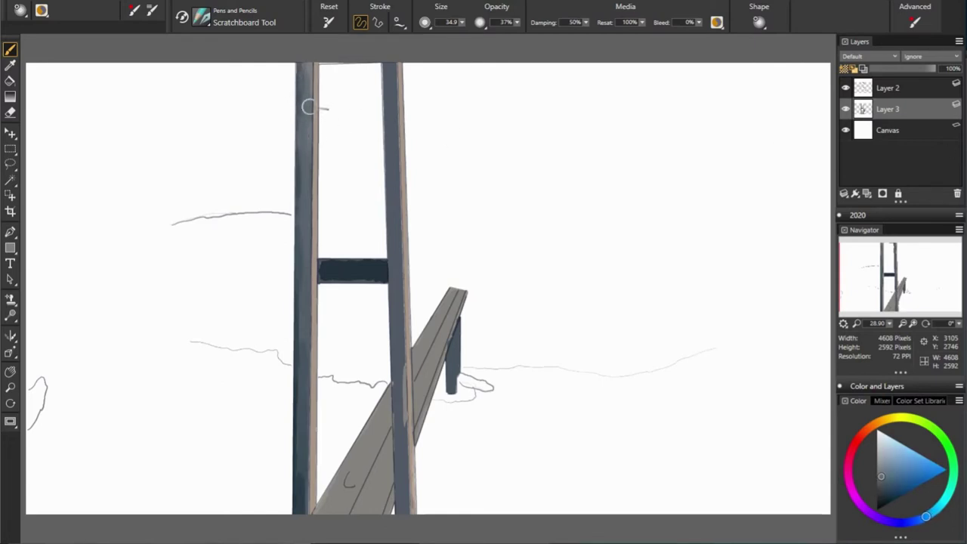
Step: Sample darker tones from the left leg, walkway plank and crossbeam
alt+click(295, 306)
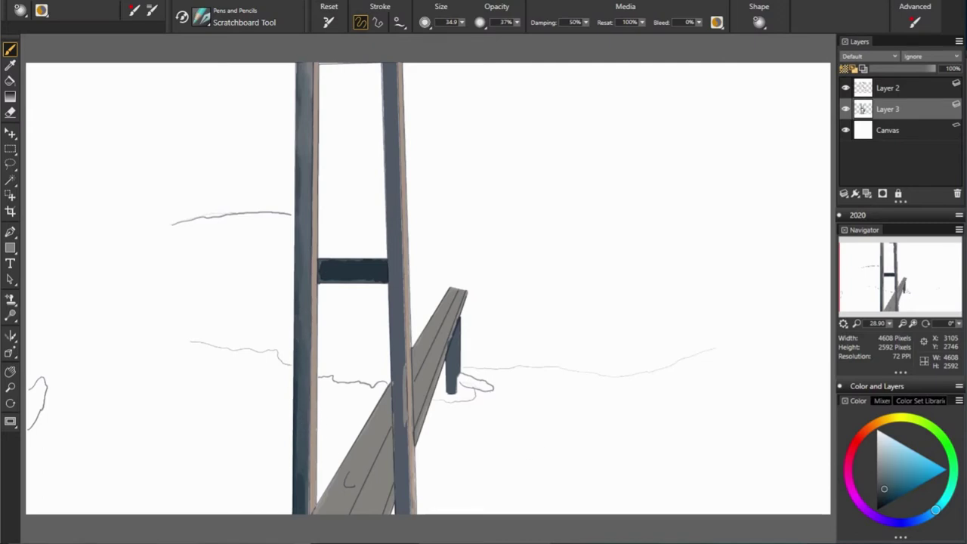
alt+click(302, 387)
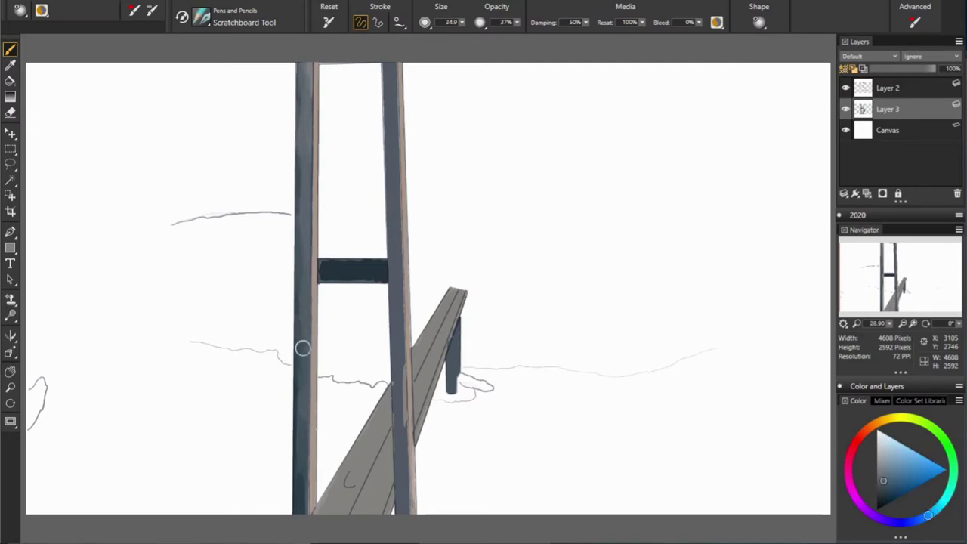
alt+click(291, 285)
alt+click(302, 386)
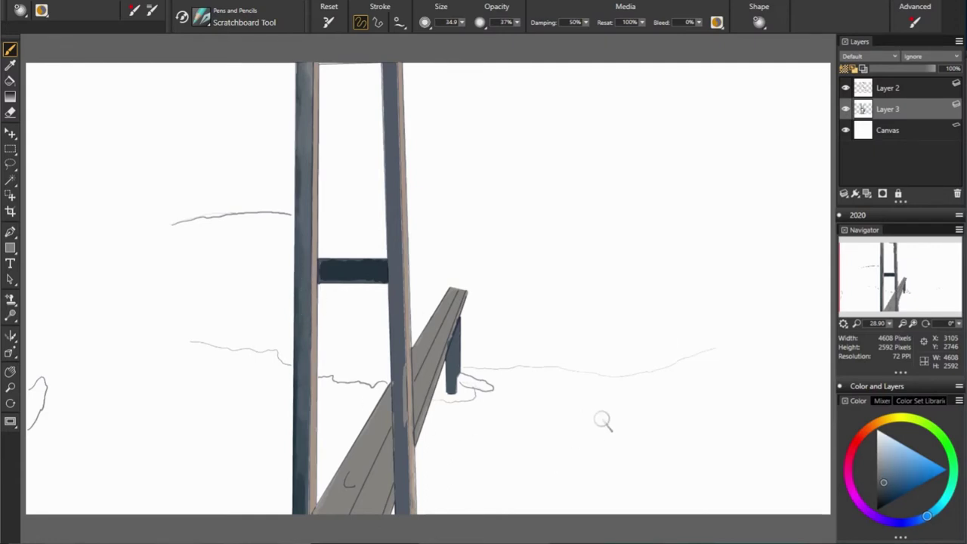
alt+click(302, 414)
alt+click(294, 396)
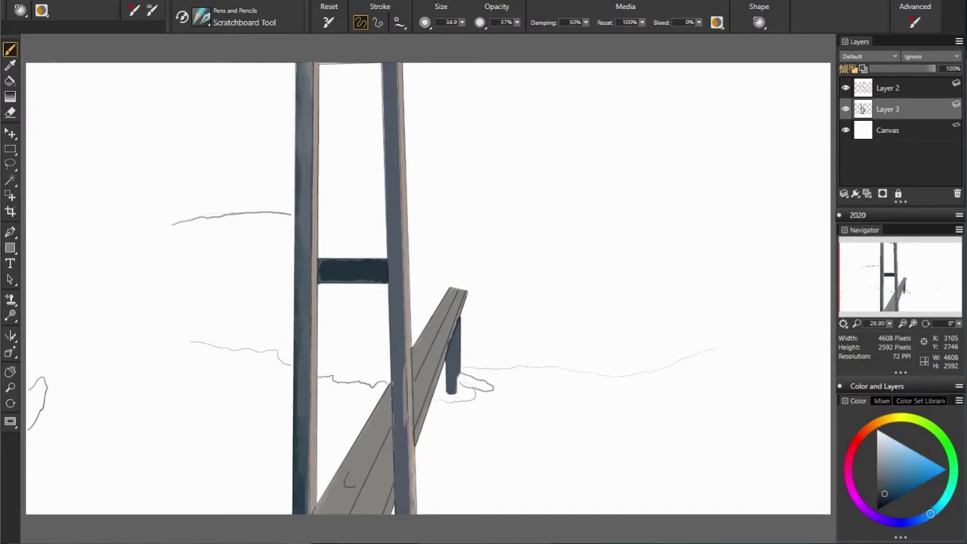
alt+click(346, 456)
alt+click(319, 269)
alt+click(314, 266)
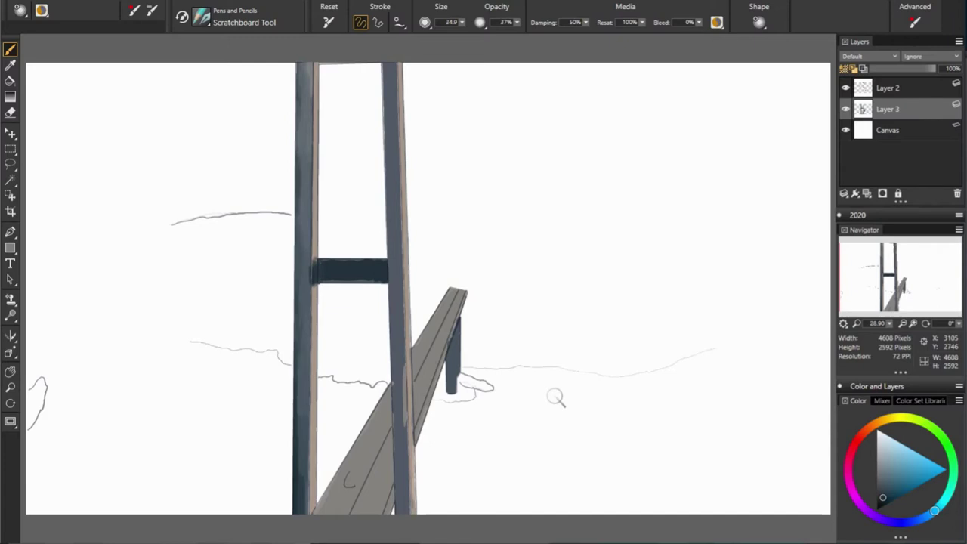
Step: Sample various blue-grey tones from both legs for texturing
alt+click(407, 295)
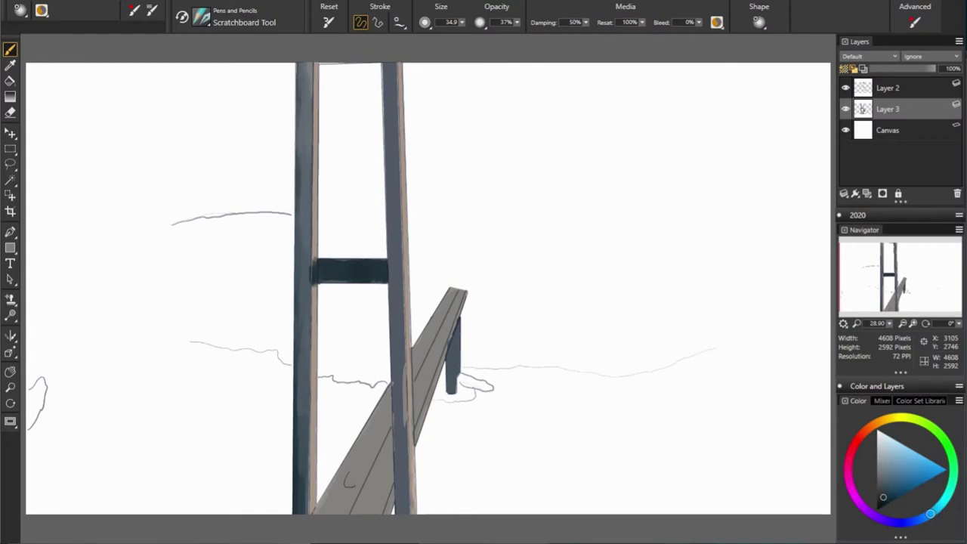
alt+click(391, 76)
alt+click(392, 130)
alt+click(393, 169)
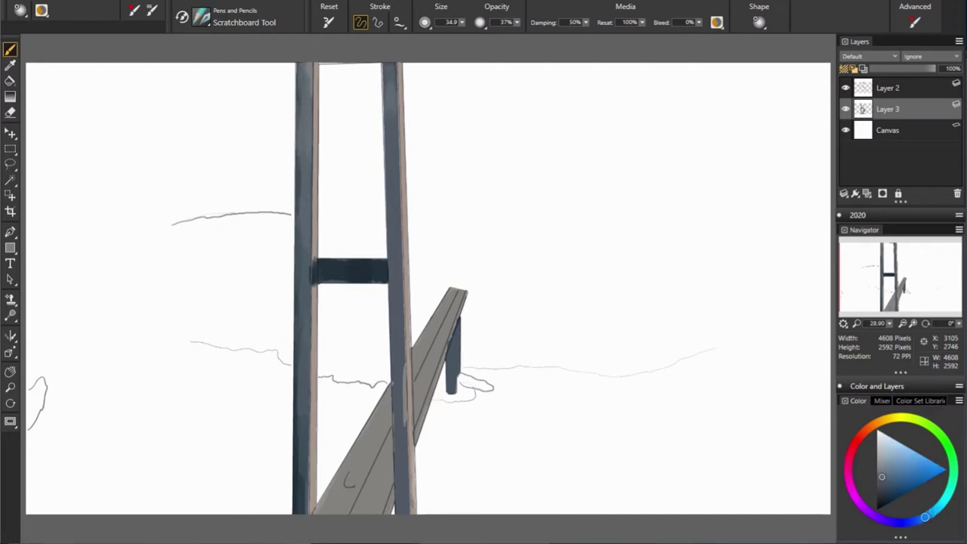
alt+click(300, 257)
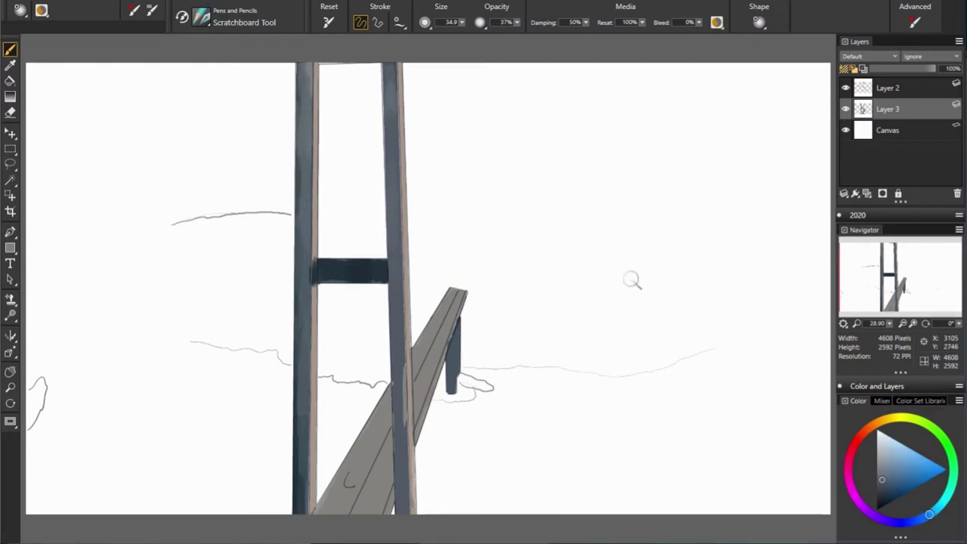
alt+click(291, 267)
alt+click(380, 232)
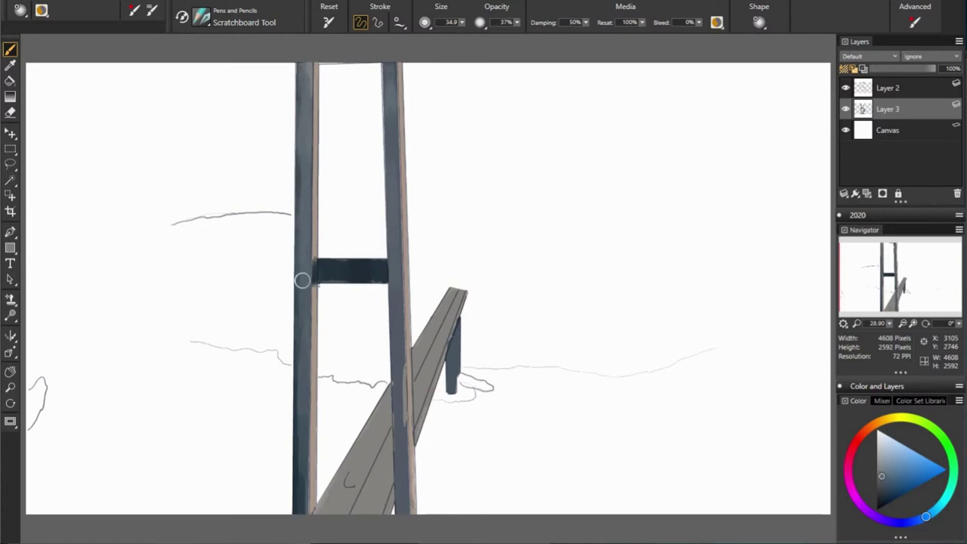
alt+click(304, 302)
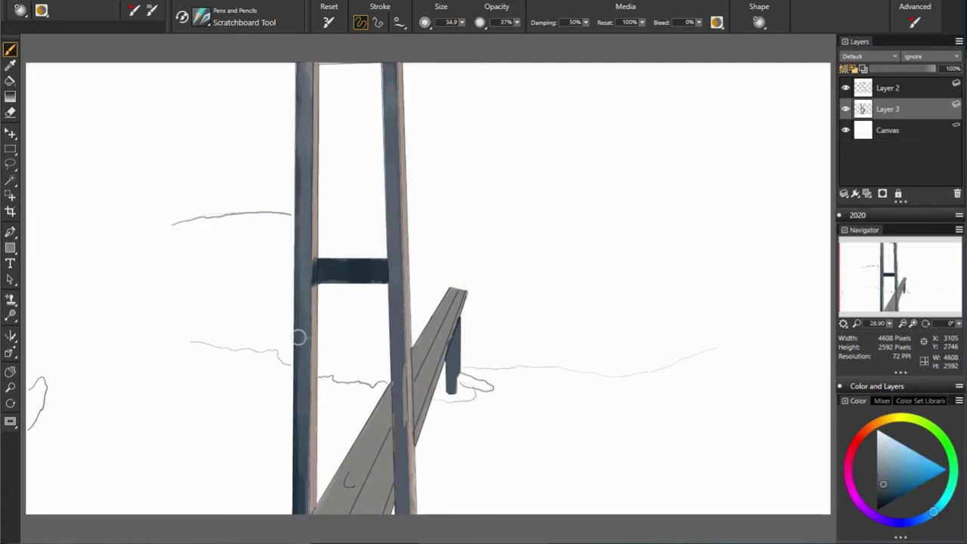
alt+click(393, 315)
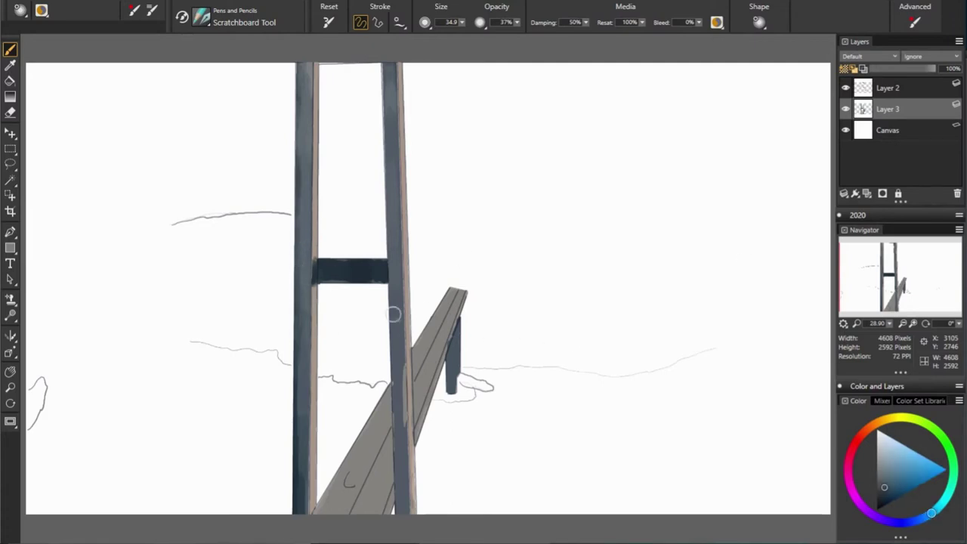
alt+click(298, 307)
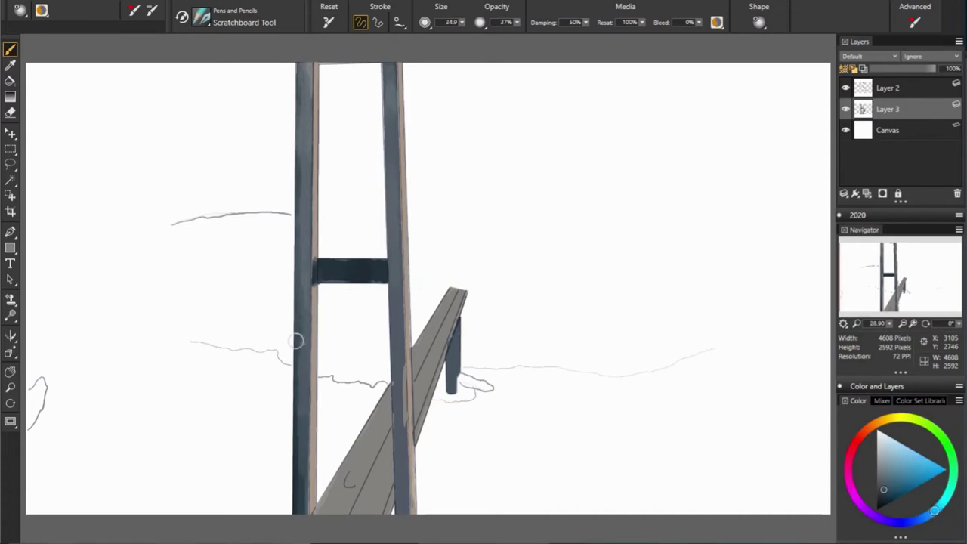
Step: Set a new colour and sample warm orange-grey edge tones down the right leg
click(926, 517)
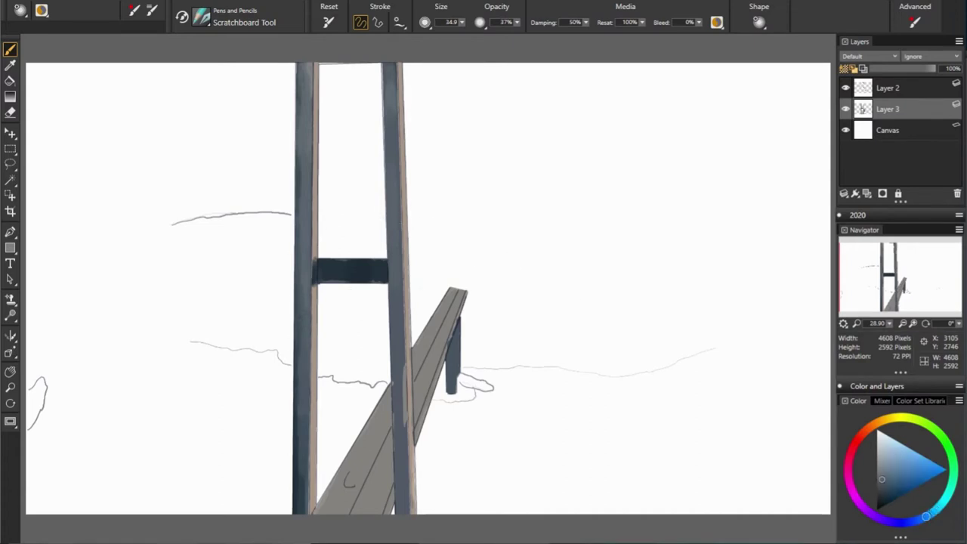
alt+click(379, 202)
alt+click(389, 364)
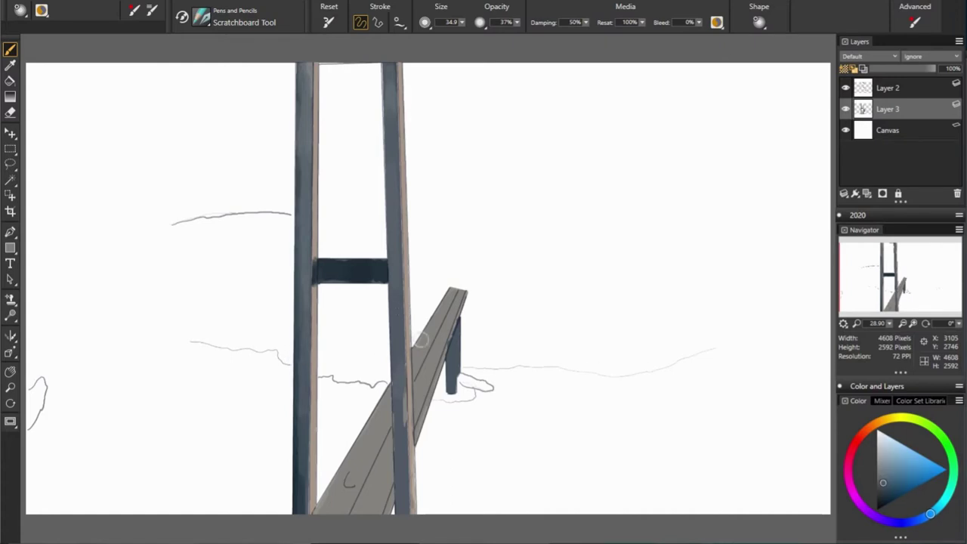
alt+click(405, 408)
alt+click(404, 449)
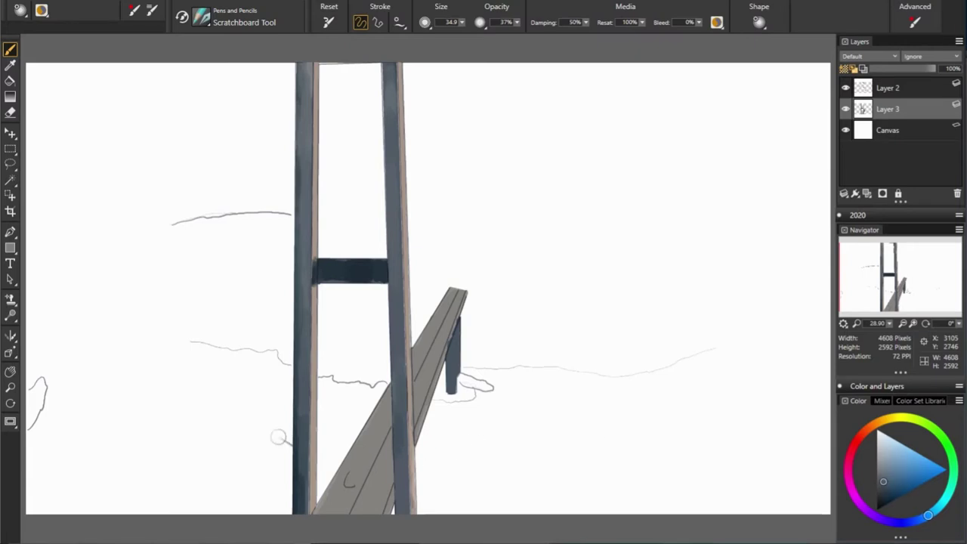
alt+click(401, 489)
alt+click(393, 495)
alt+click(414, 476)
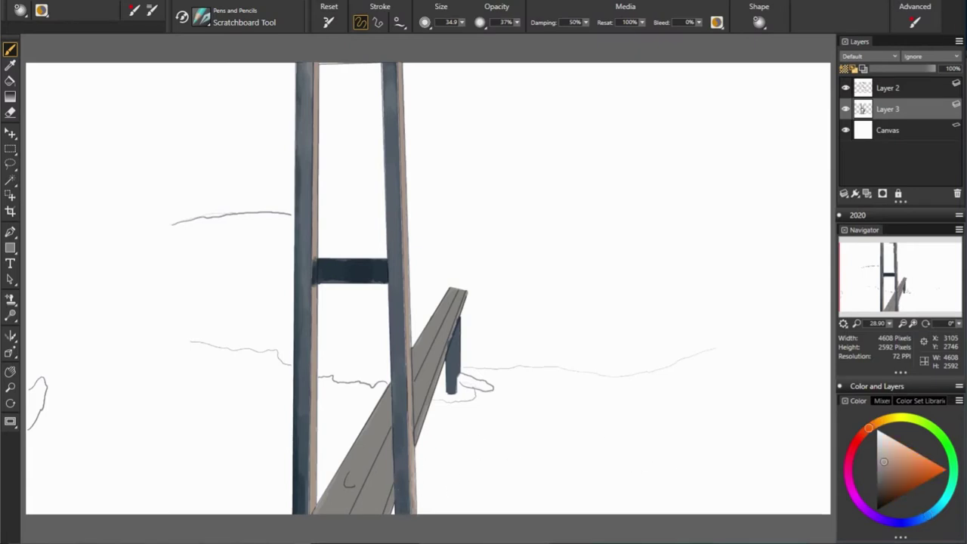
alt+click(306, 395)
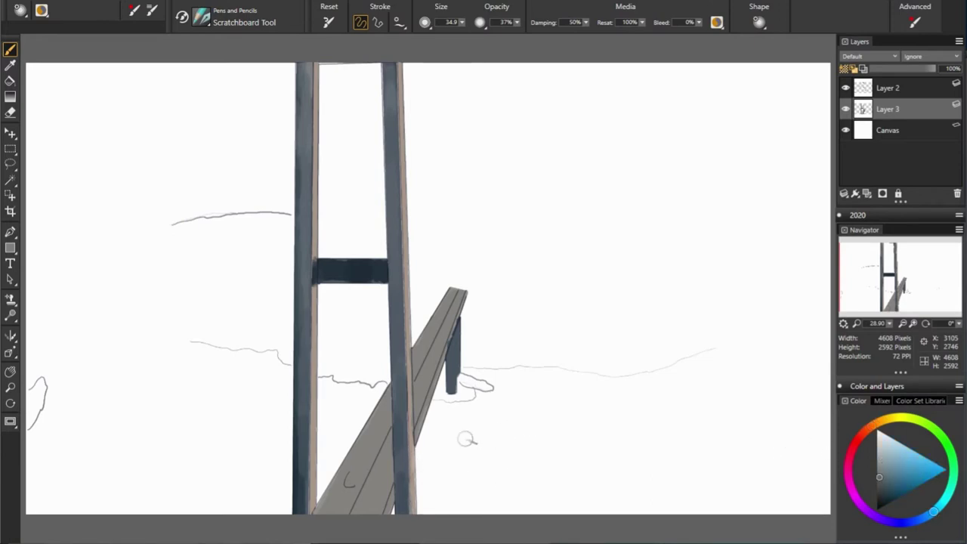
Step: Shrink the brush to 25.2 and sample dark blue-grey and orange-brown tones
key(bracketleft)
key(bracketleft)
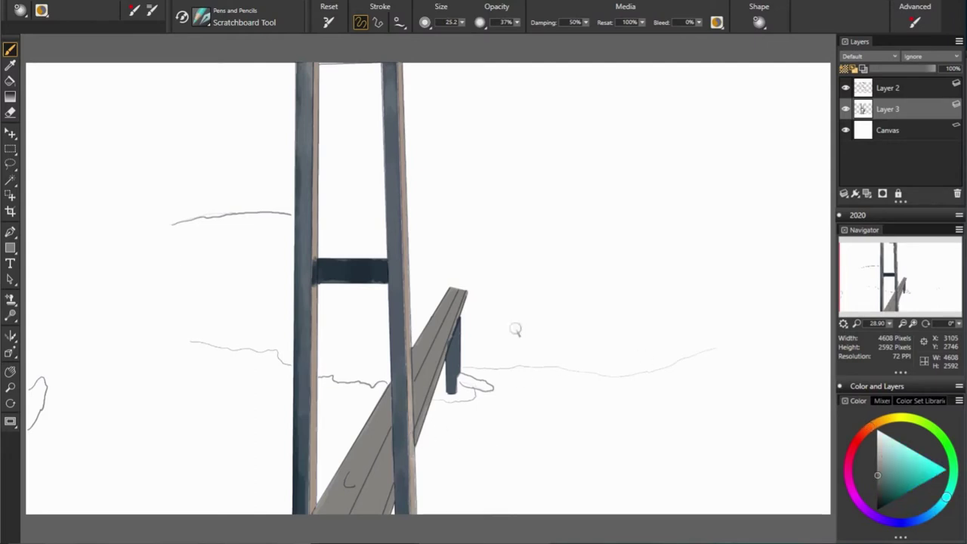
alt+click(408, 318)
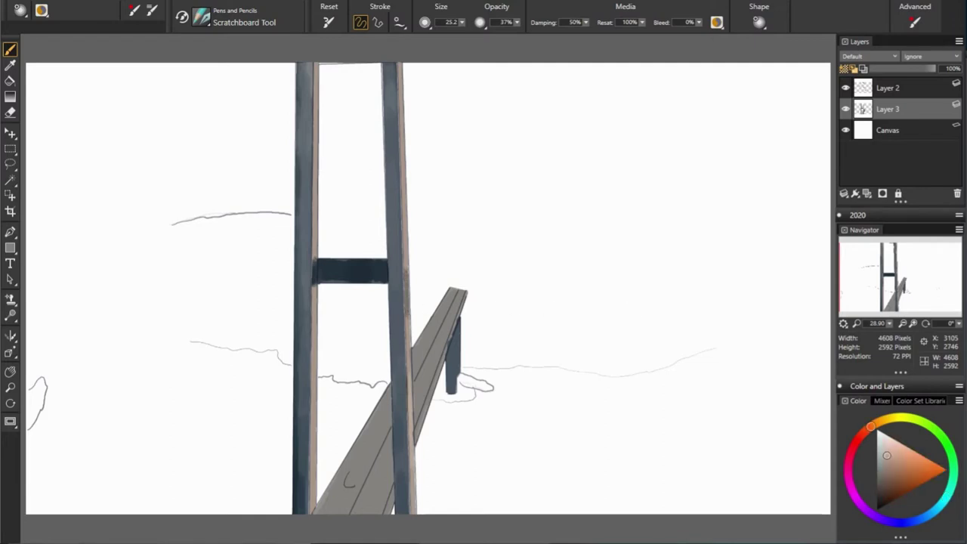
alt+click(408, 340)
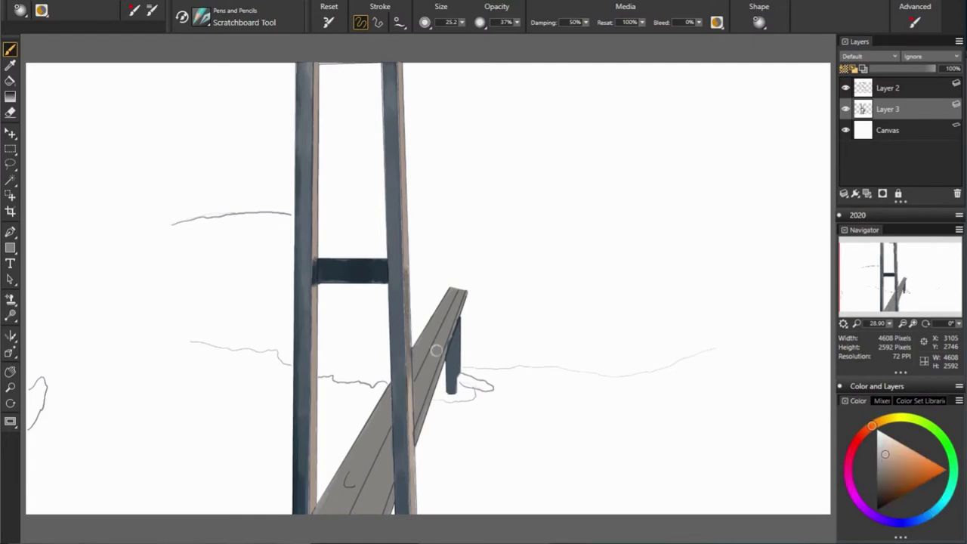
alt+click(367, 275)
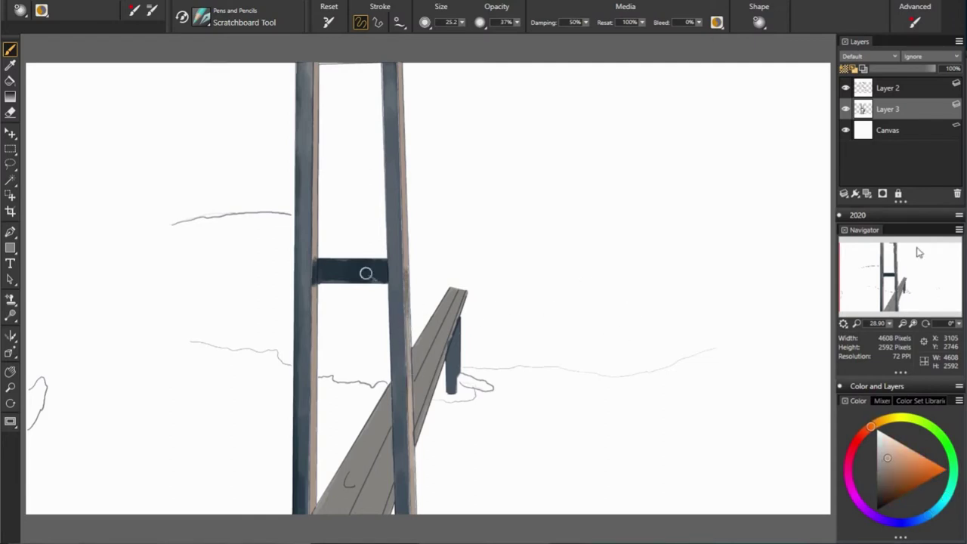
alt+click(406, 195)
Step: Sample several tones from the tower legs and the background while searching for a shade
alt+click(412, 249)
alt+click(414, 161)
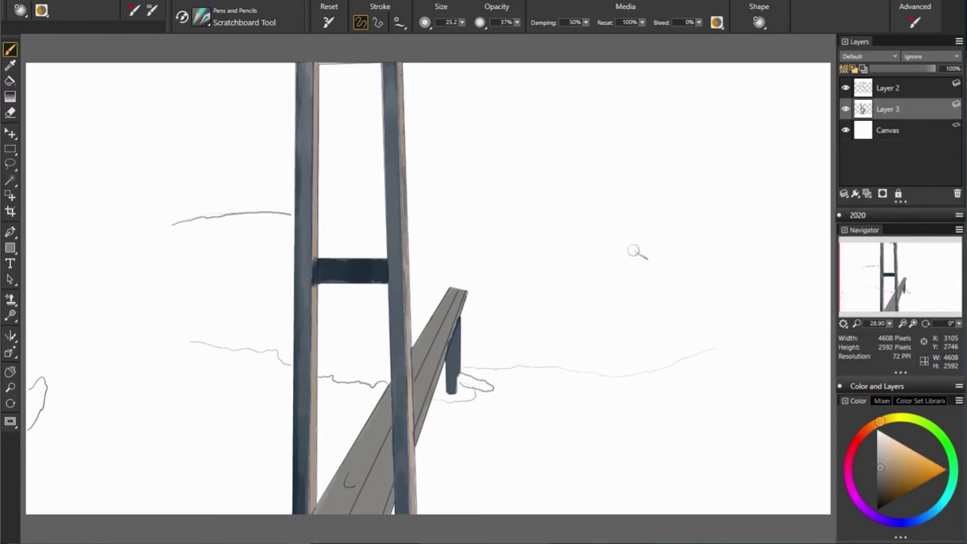
alt+click(318, 193)
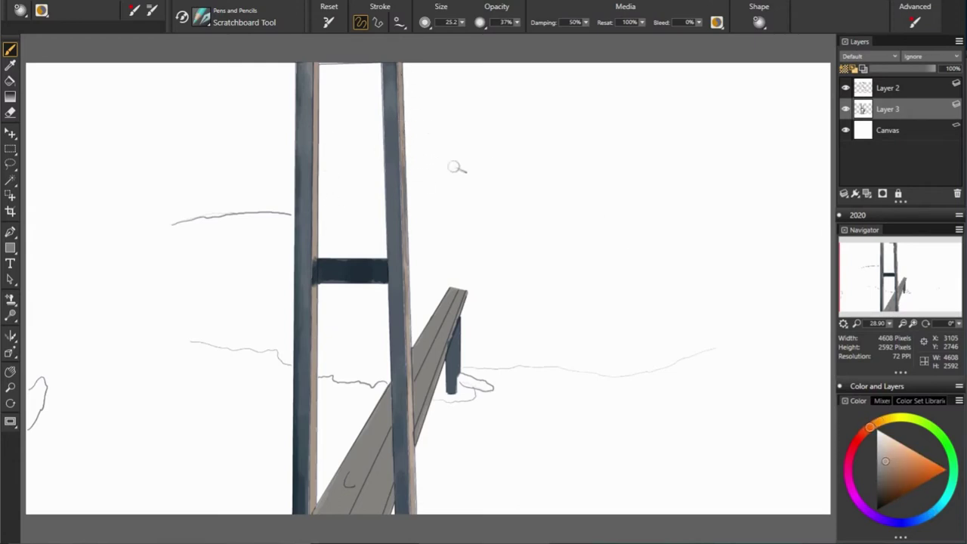
alt+click(317, 87)
alt+click(287, 115)
alt+click(314, 329)
alt+click(556, 371)
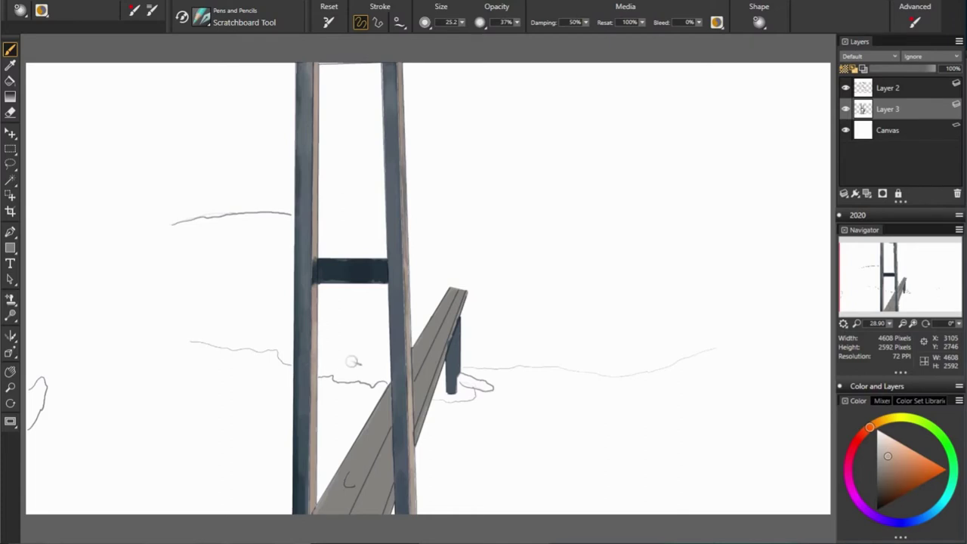
alt+click(179, 371)
Step: Try further tones from the left leg's edge and base, including a darker blue-grey
alt+click(312, 393)
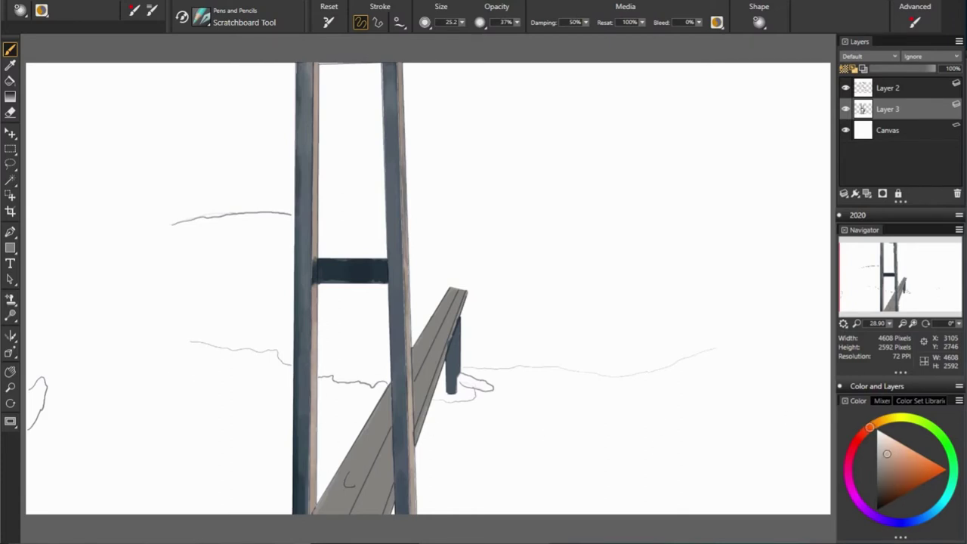
alt+click(474, 428)
alt+click(316, 453)
alt+click(262, 410)
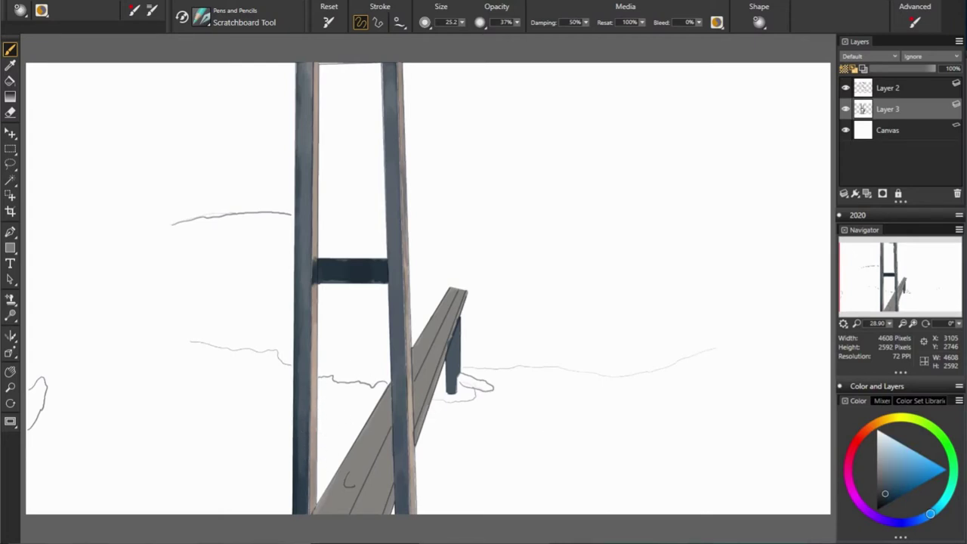
alt+click(412, 450)
alt+click(555, 280)
alt+click(290, 294)
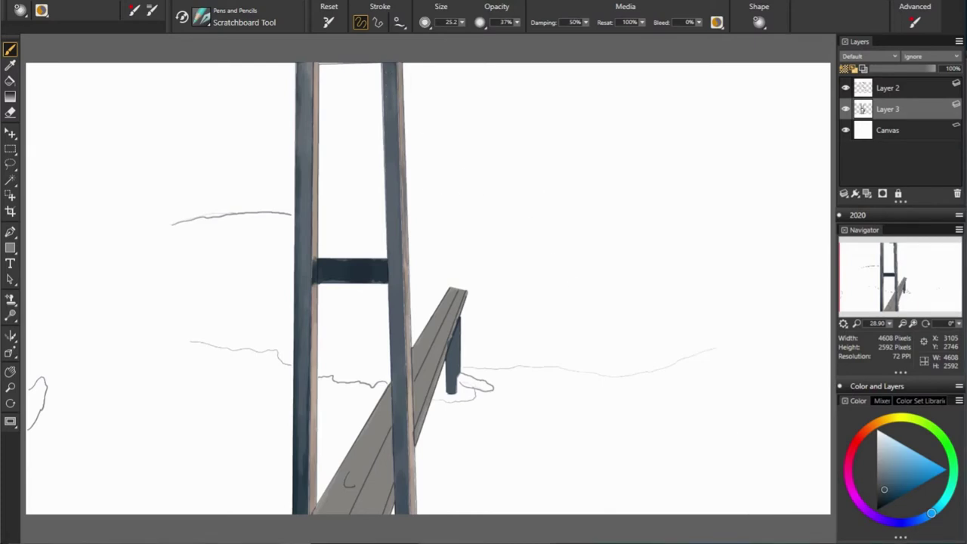
Step: Paint a light tan highlight along the plank's upper edge and set opacity to 100%
alt+click(390, 66)
alt+click(404, 113)
alt+click(383, 418)
alt+click(421, 351)
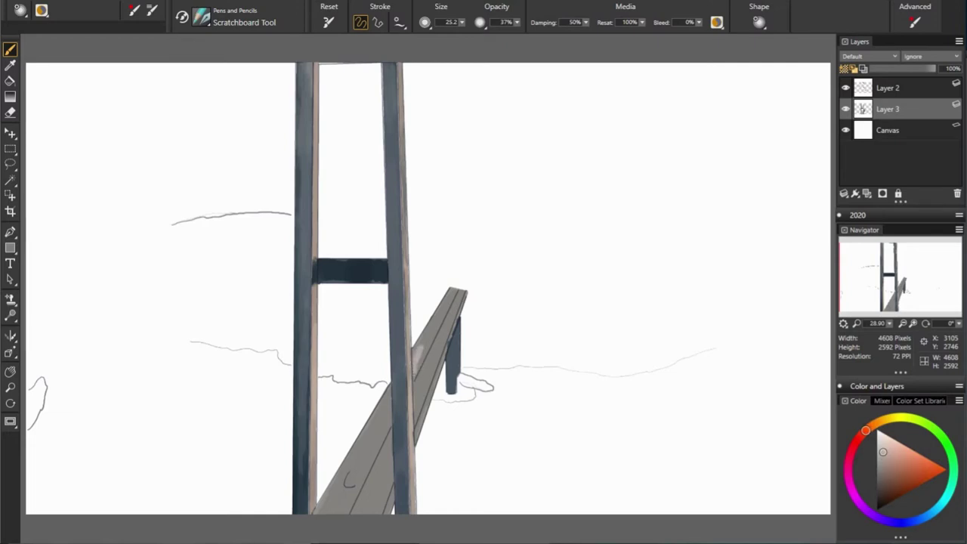
drag(418, 353, 430, 326)
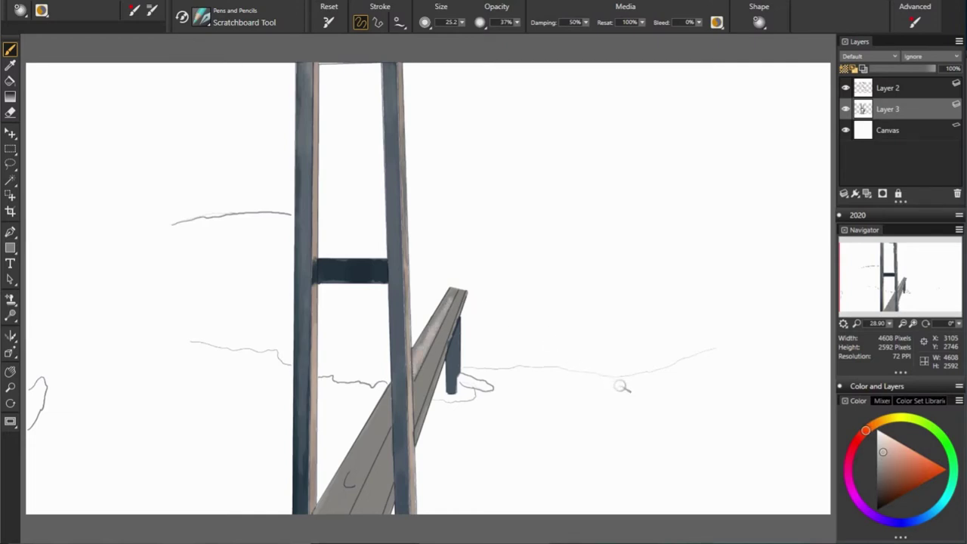
alt+click(310, 354)
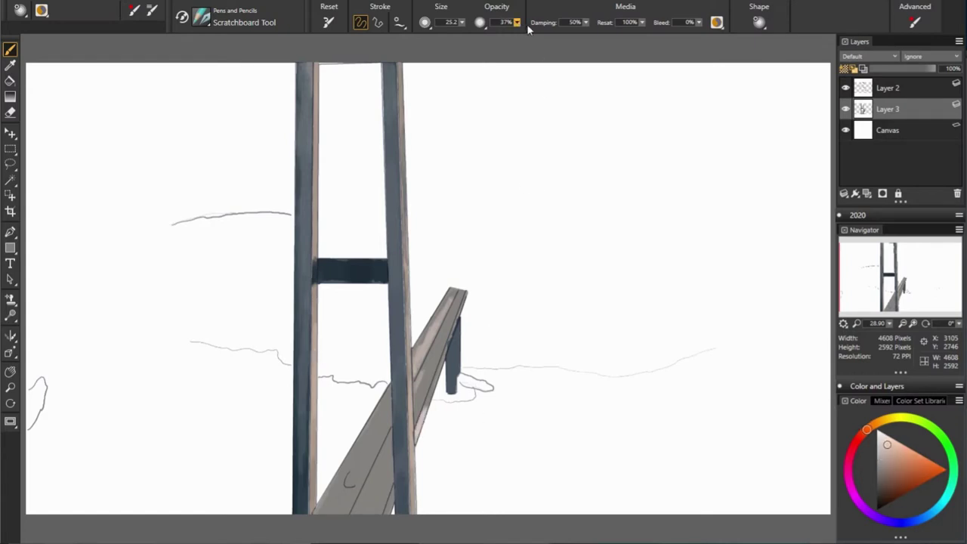
drag(516, 22, 709, 132)
alt+click(385, 342)
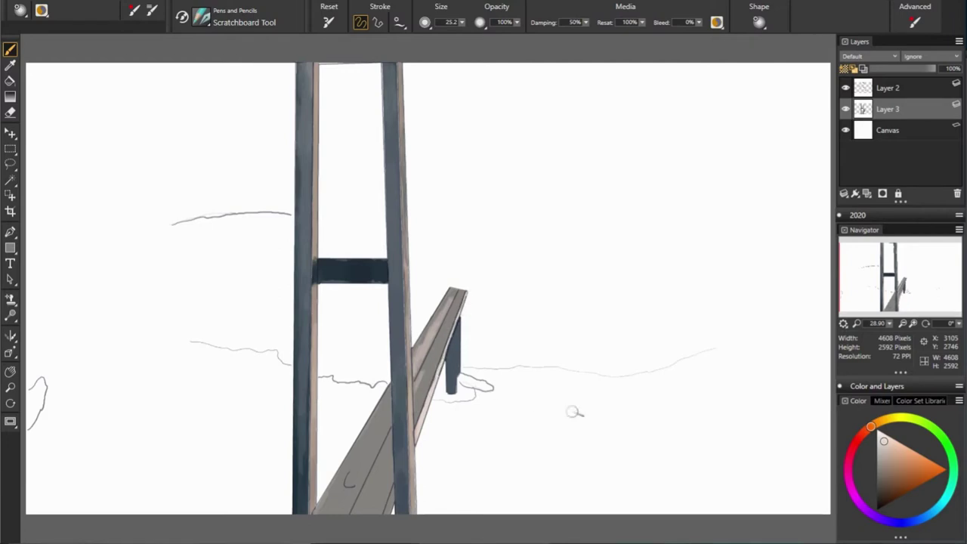
click(885, 452)
click(881, 447)
alt+click(438, 374)
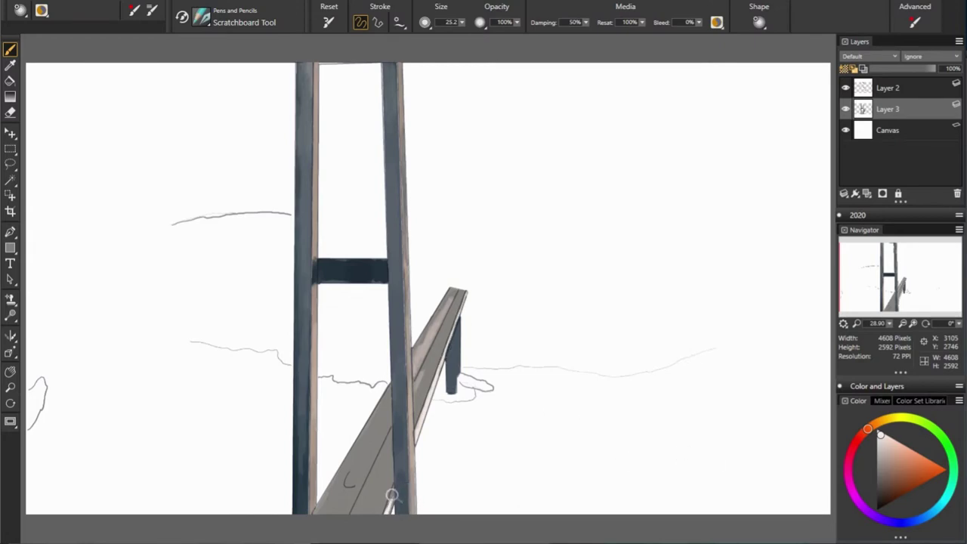
click(882, 448)
drag(461, 357, 474, 356)
key(ctrl+z)
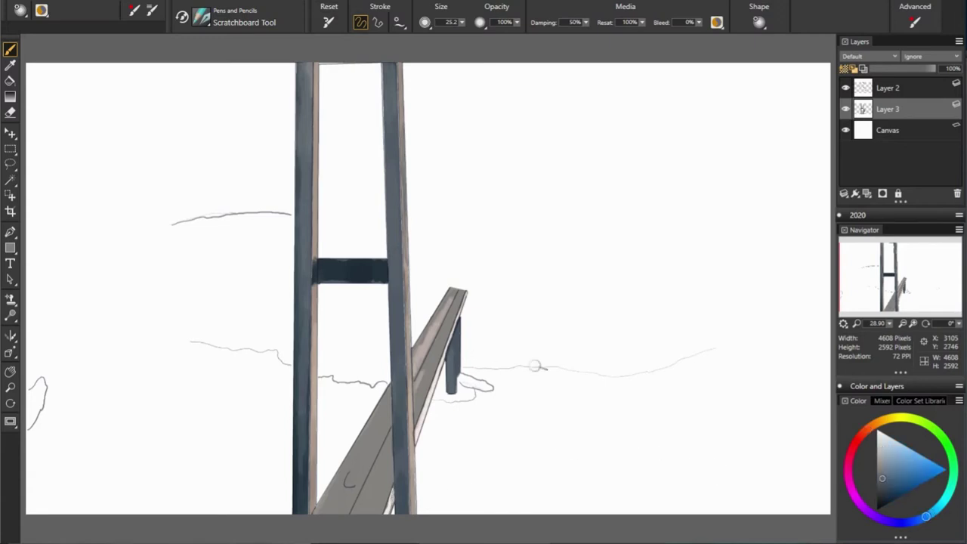
key(ctrl+z)
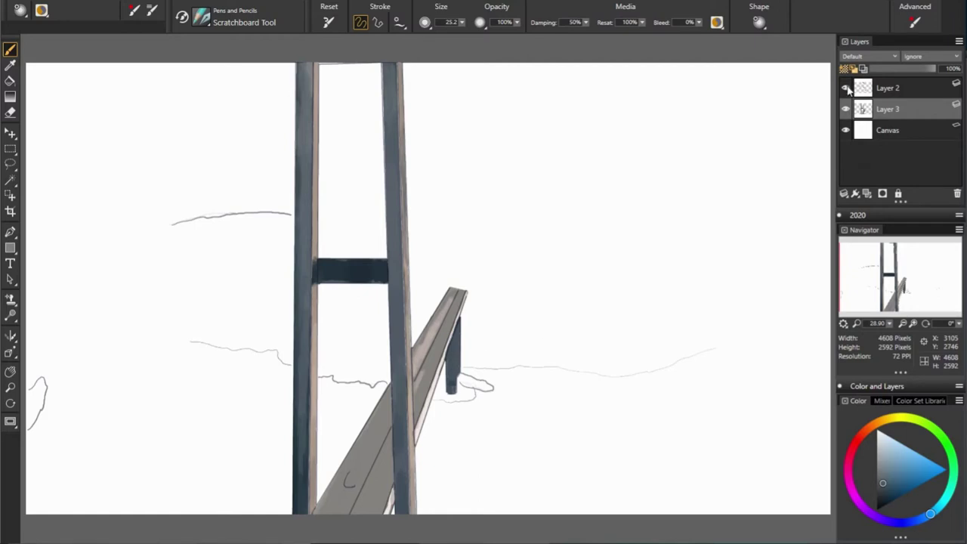
Step: Hide Layer 2's sketch and paint flat-colour light edges down the right and left poles
click(845, 87)
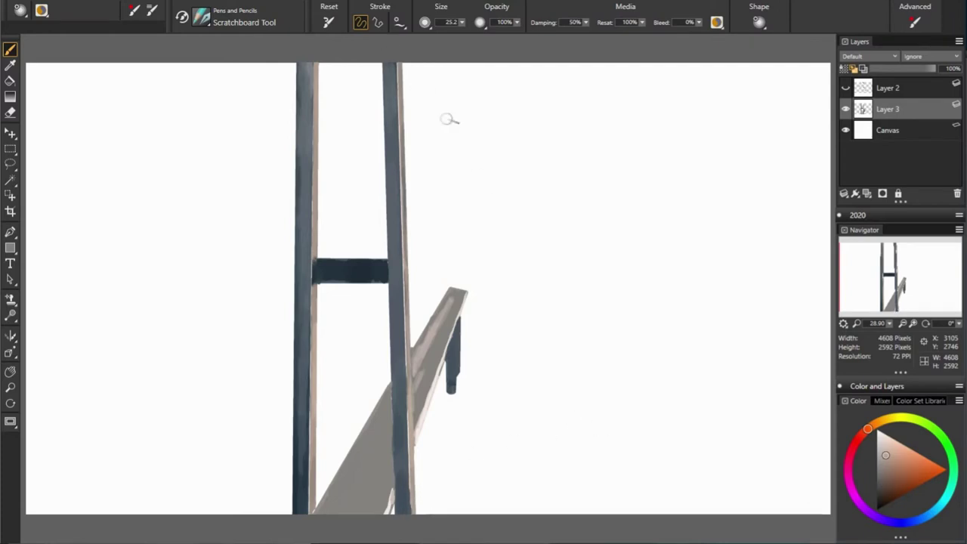
key(b)
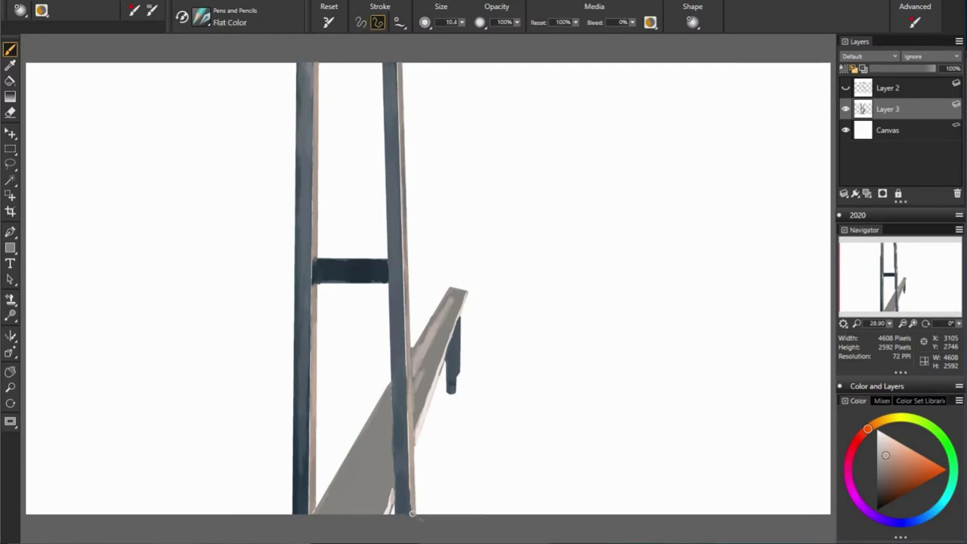
drag(405, 61, 408, 396)
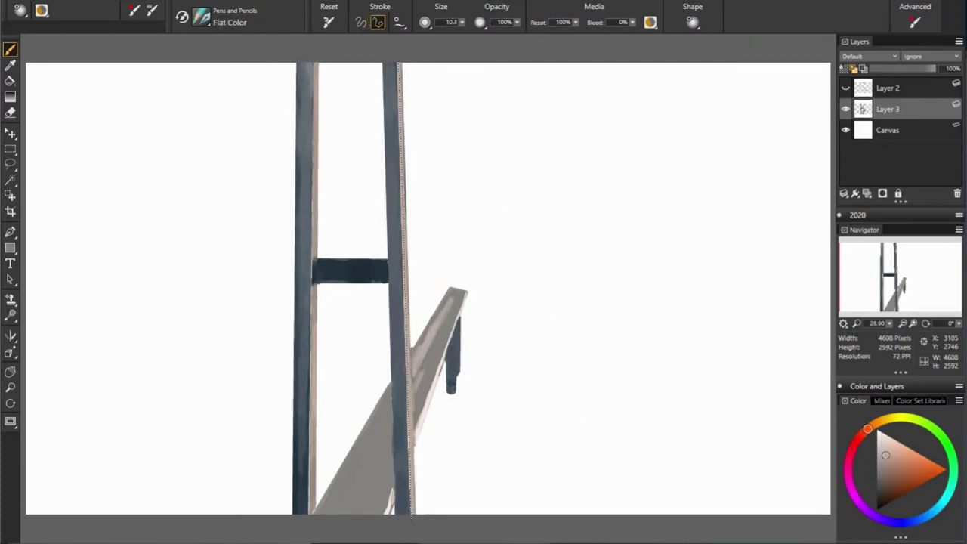
drag(412, 516, 412, 516)
alt+click(403, 160)
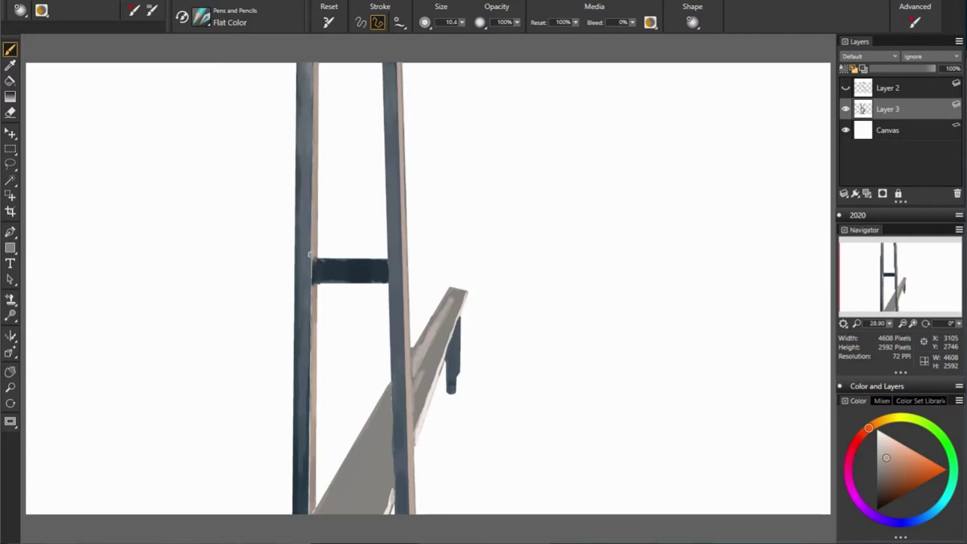
alt+click(326, 307)
drag(312, 299, 308, 513)
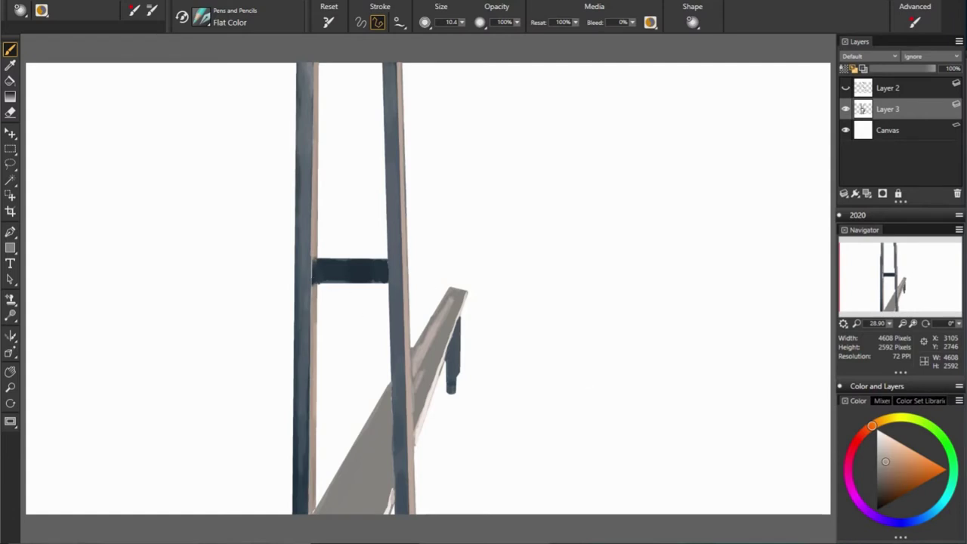
Step: Choose a darker blue-grey paint colour, then switch to the Eraser
alt+click(470, 293)
click(361, 22)
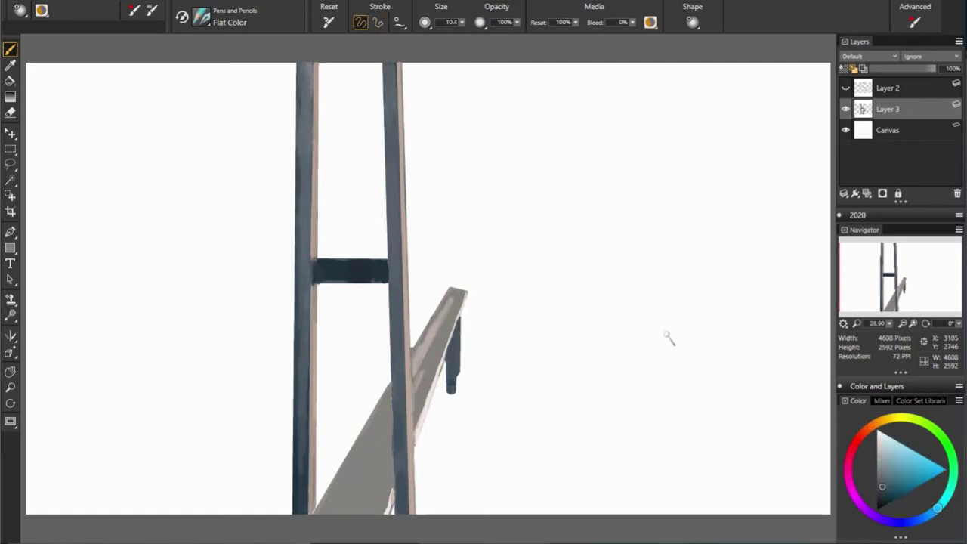
alt+click(324, 275)
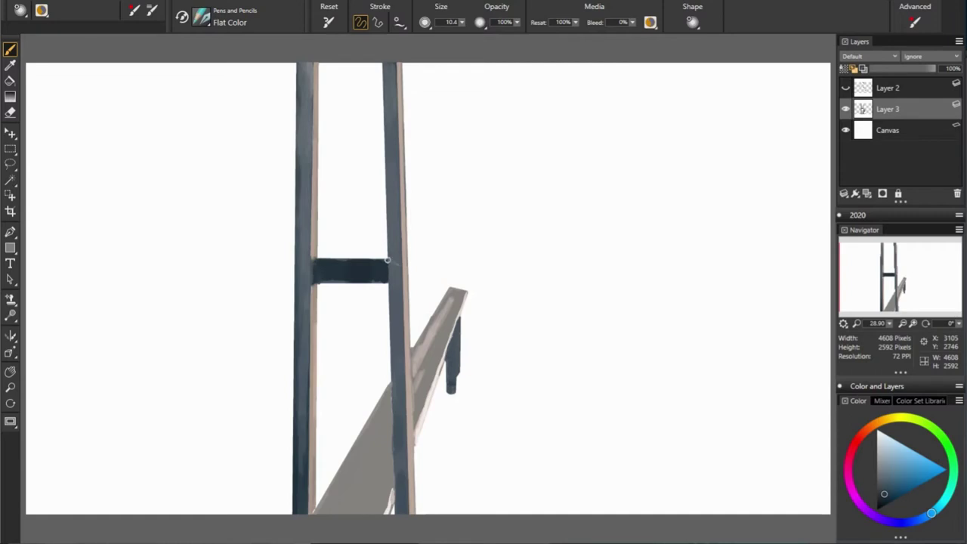
alt+click(376, 282)
key(e)
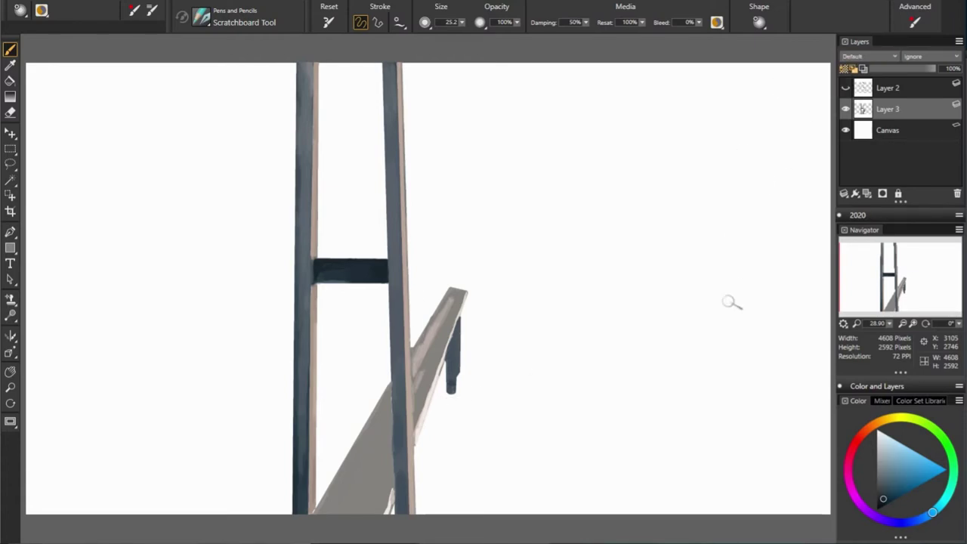
Step: Start a freehand lasso selection along the walkway railing
click(11, 163)
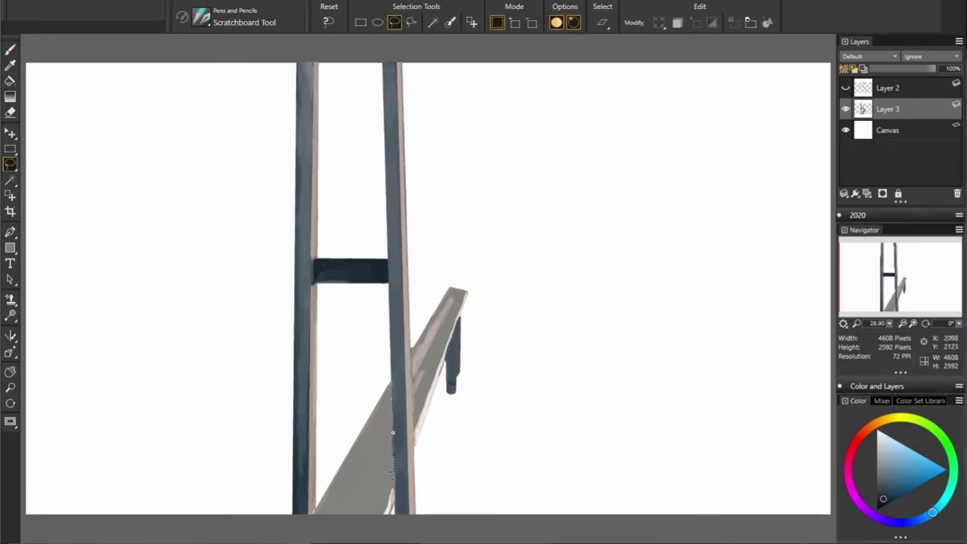
drag(399, 474, 394, 434)
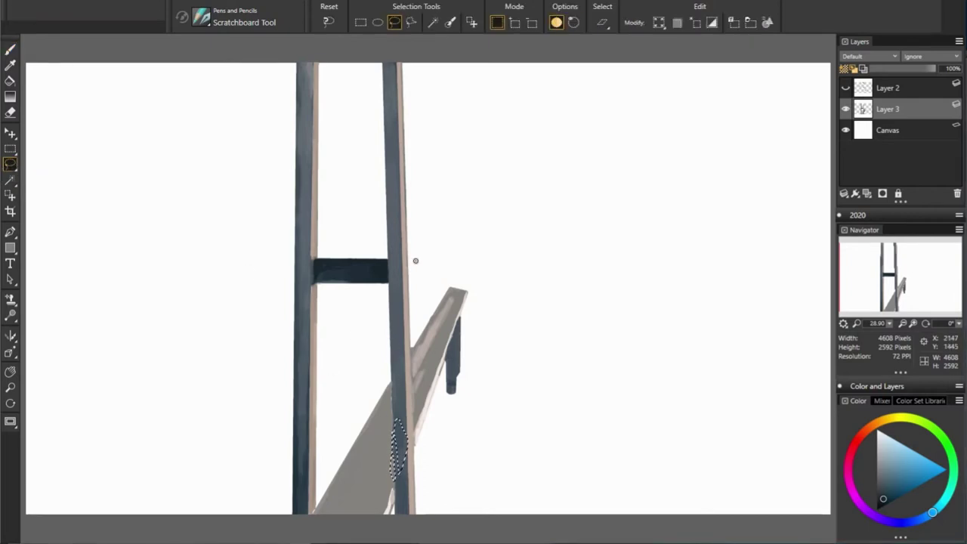
key(ctrl+d)
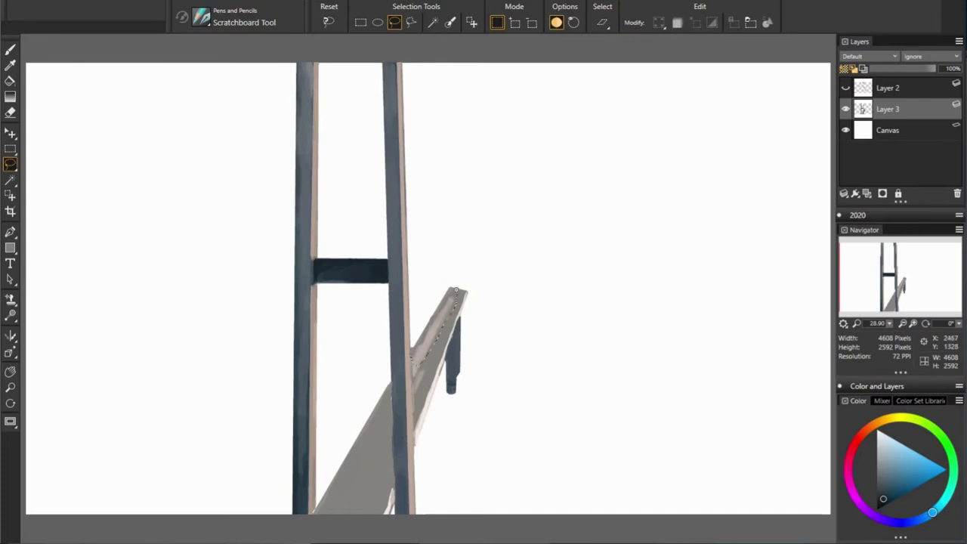
drag(456, 289, 423, 363)
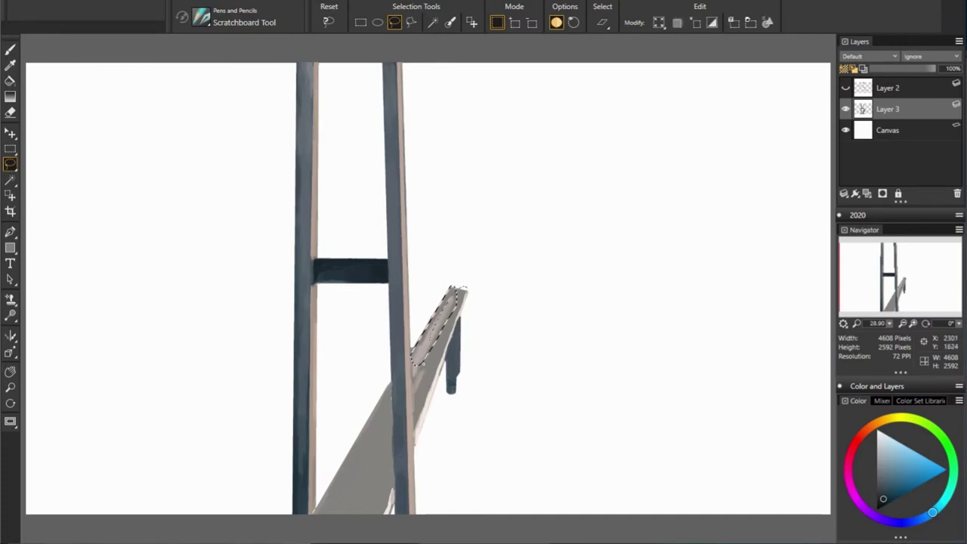
mouse_move(414, 448)
mouse_down()
mouse_move(469, 295)
mouse_move(414, 390)
mouse_move(455, 279)
mouse_up()
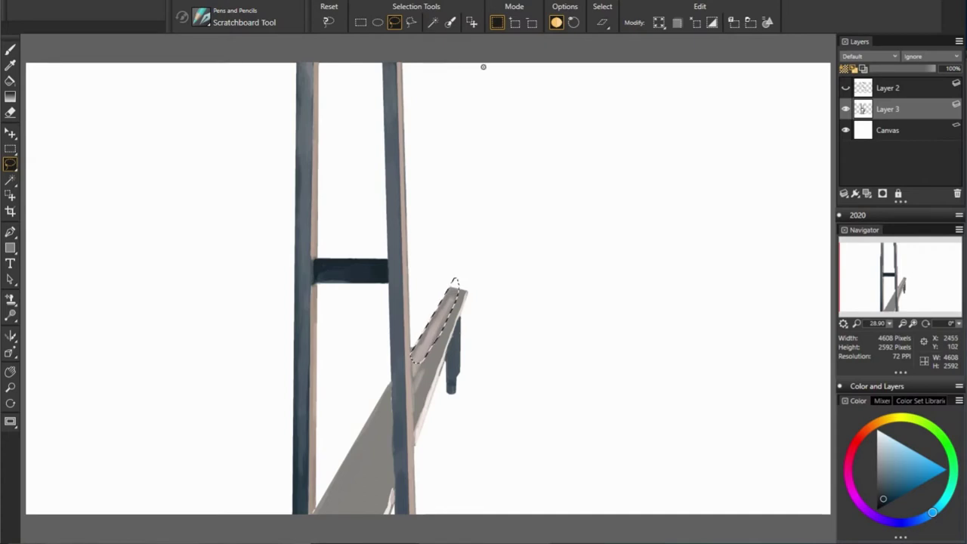
Step: Add the upper railing and lower walkway to the selection, then subtract the jagged tip
key(shift)
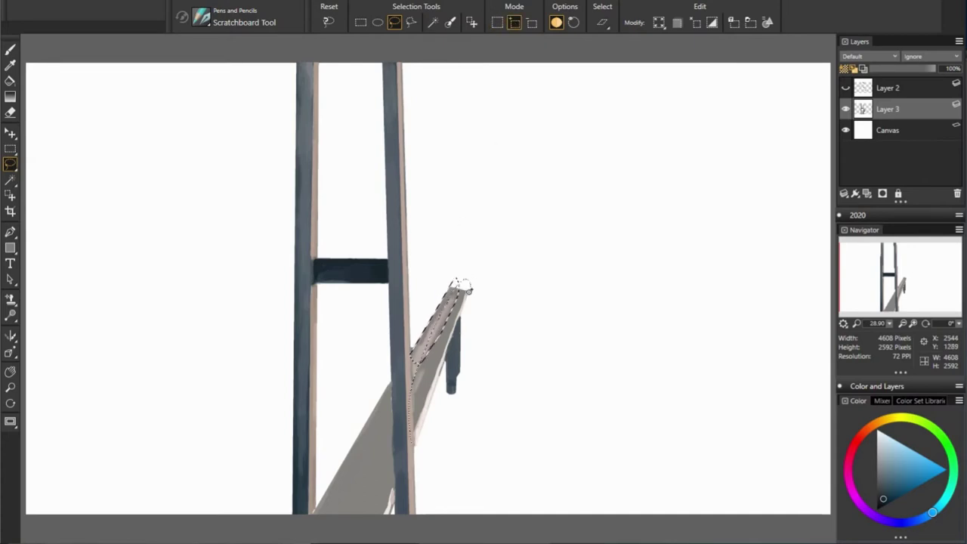
drag(468, 290, 469, 306)
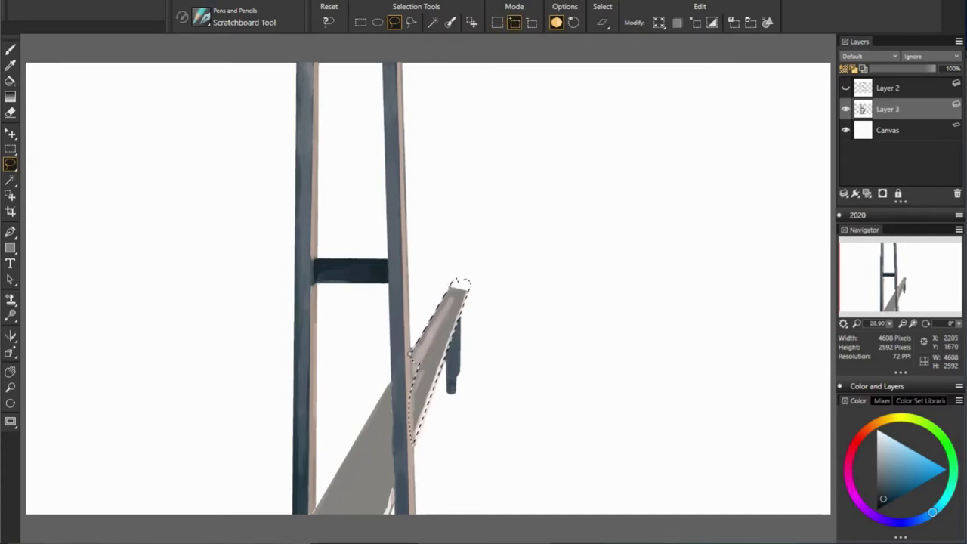
drag(410, 353, 451, 353)
drag(401, 387, 398, 382)
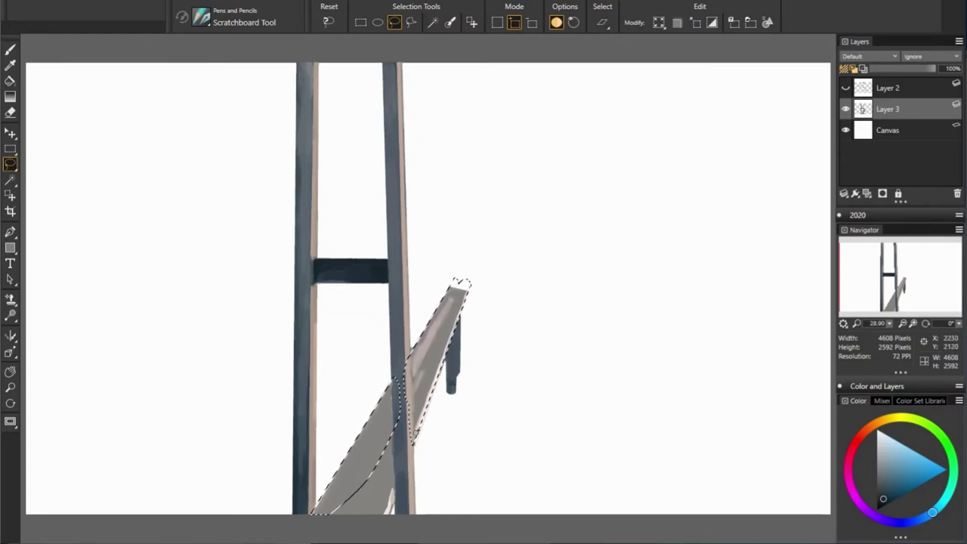
drag(396, 494, 394, 492)
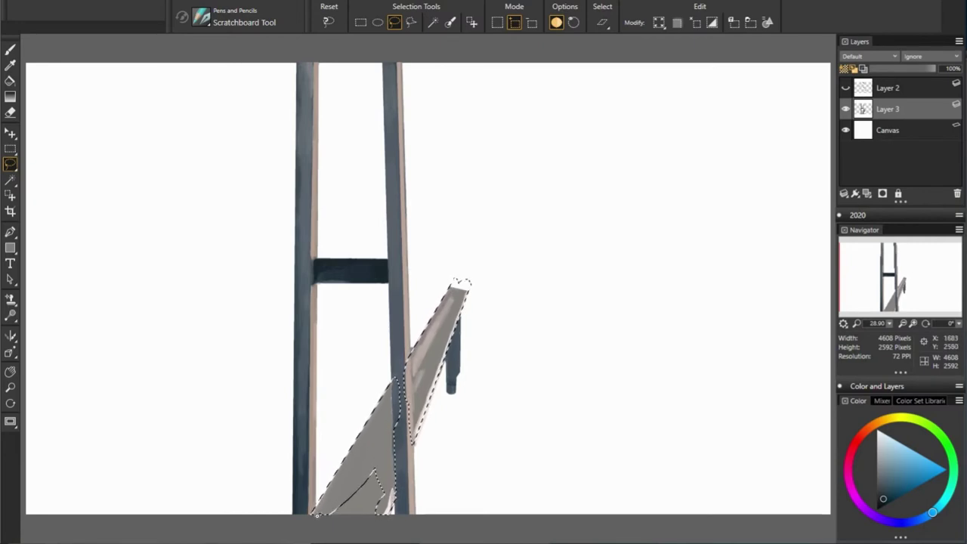
drag(393, 493, 412, 396)
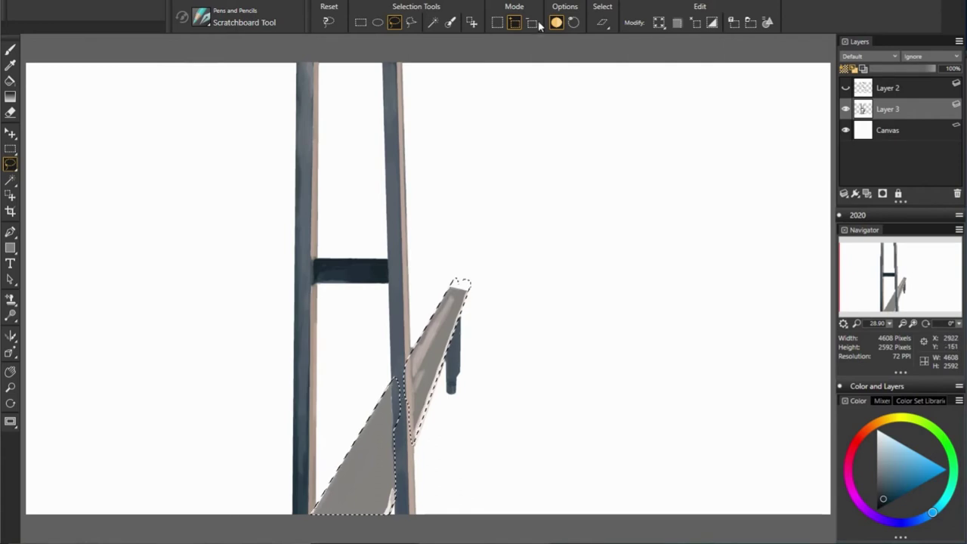
key(alt)
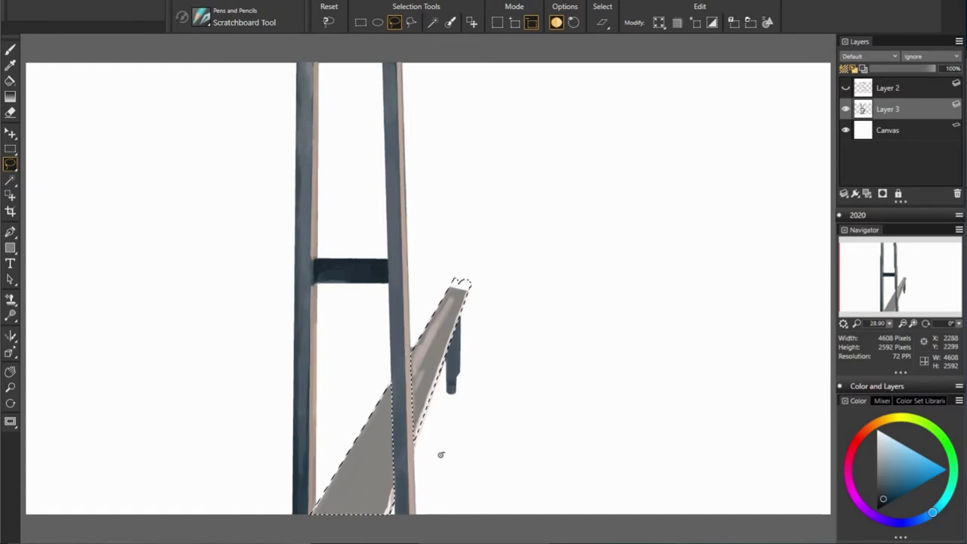
drag(471, 274, 462, 290)
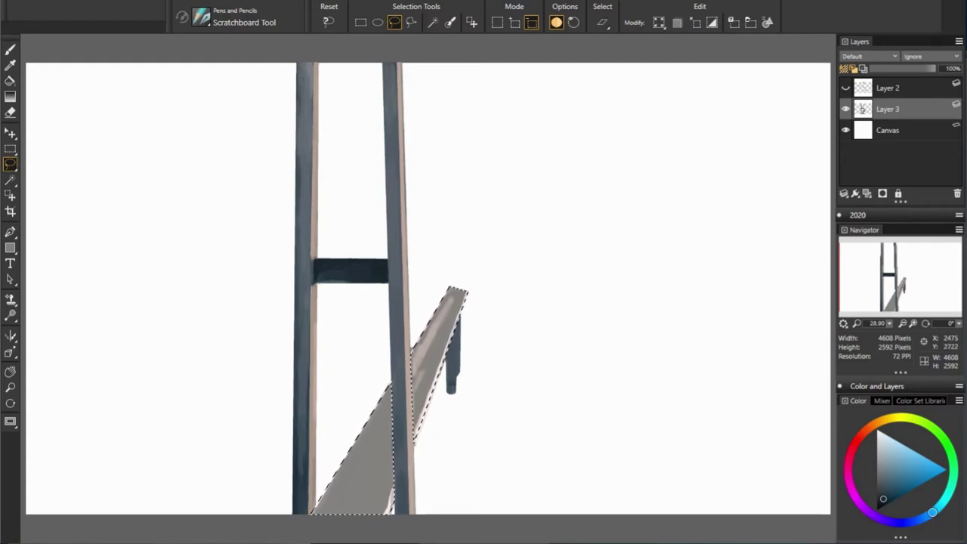
Step: Paint a straight dark shading line down the walkway beam with the Flat Color pen
key(b)
key(v)
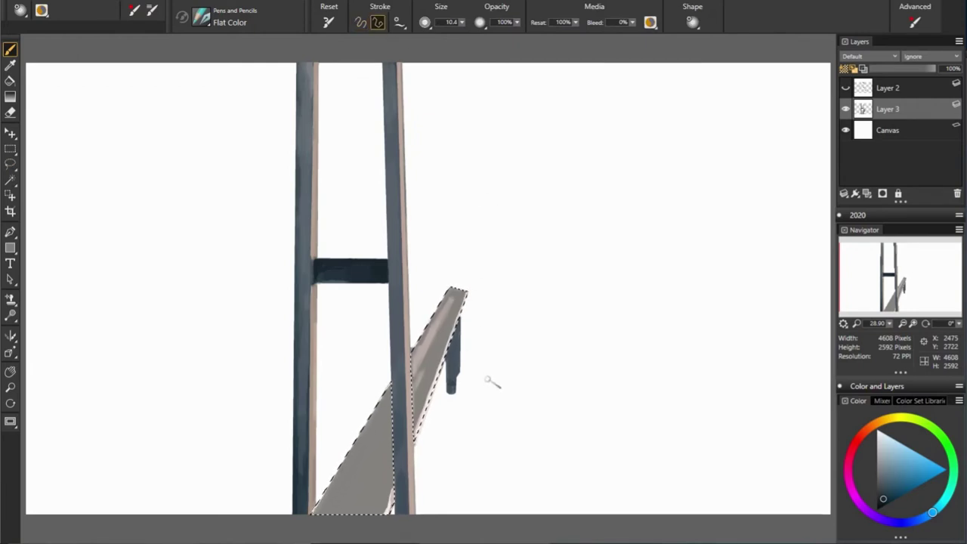
drag(932, 512, 951, 483)
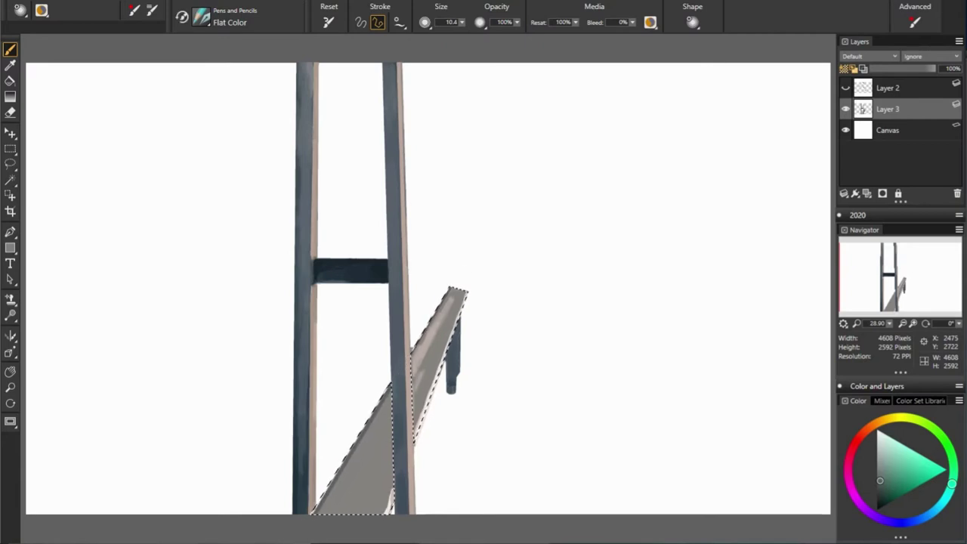
drag(951, 483, 938, 508)
click(650, 22)
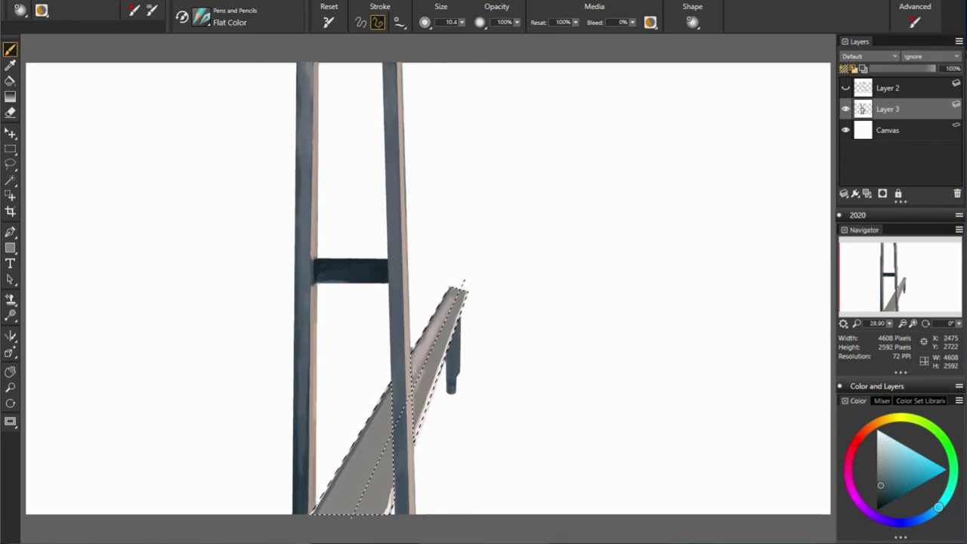
drag(460, 293, 356, 510)
key(bracketleft)
key(bracketleft)
key(bracketleft)
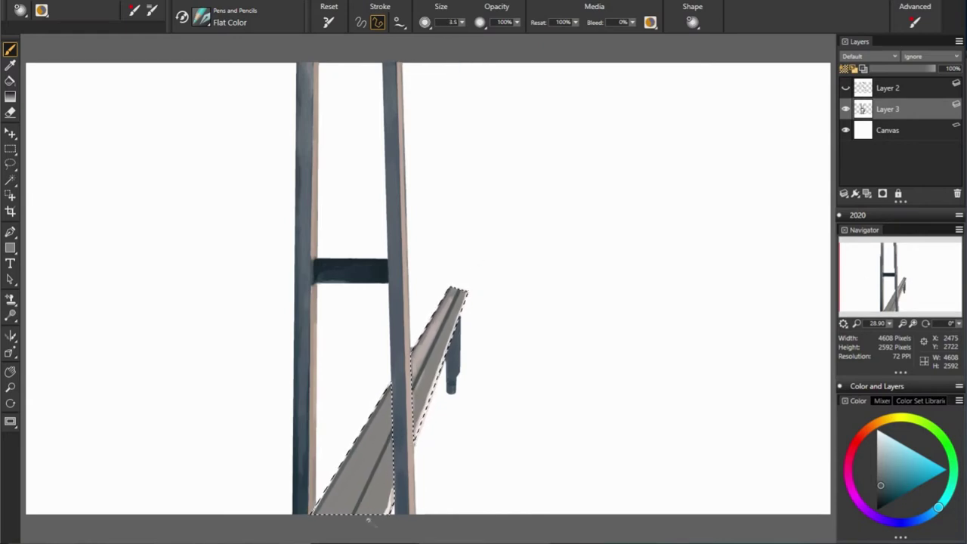
key(bracketright)
key(bracketright)
key(bracketright)
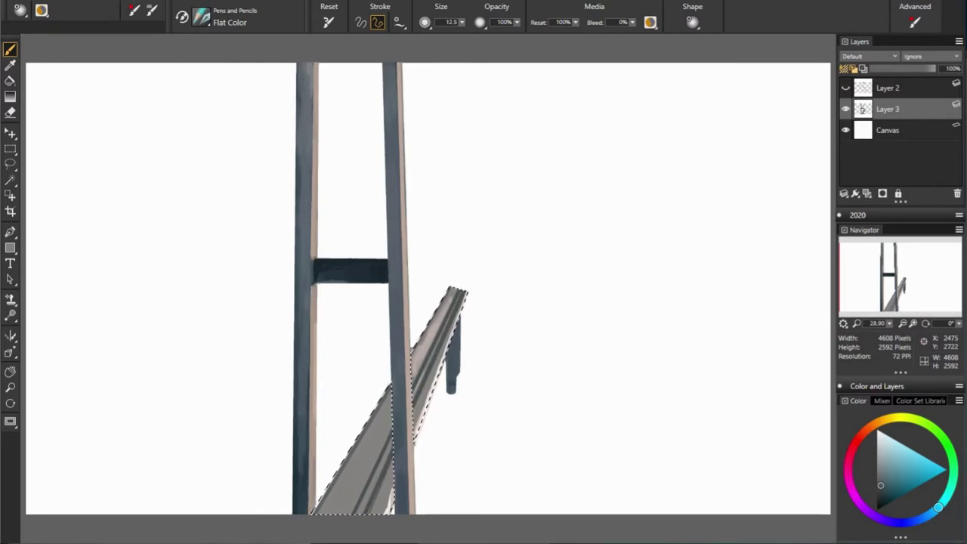
Step: Sample a range of grey and grey-brown tones from the beam and canvas
alt+click(450, 297)
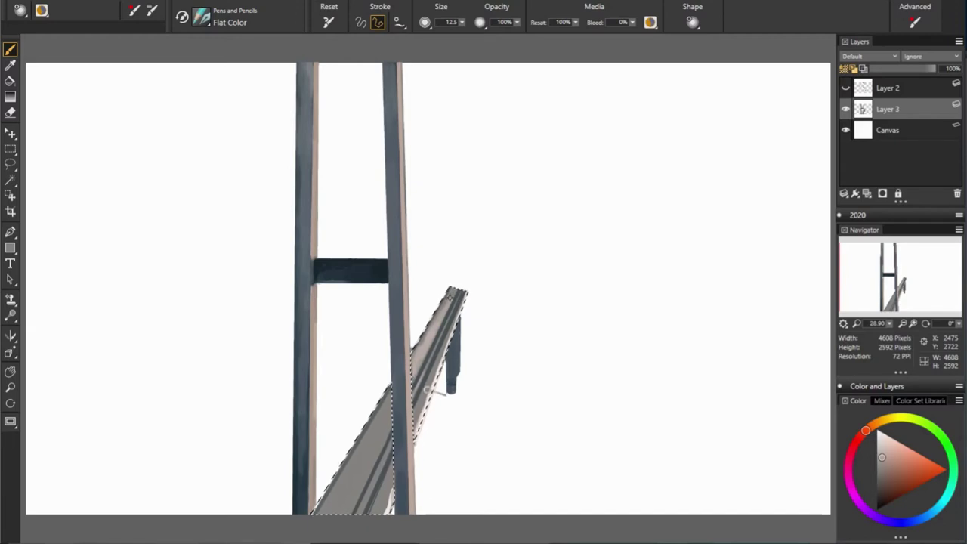
alt+click(463, 421)
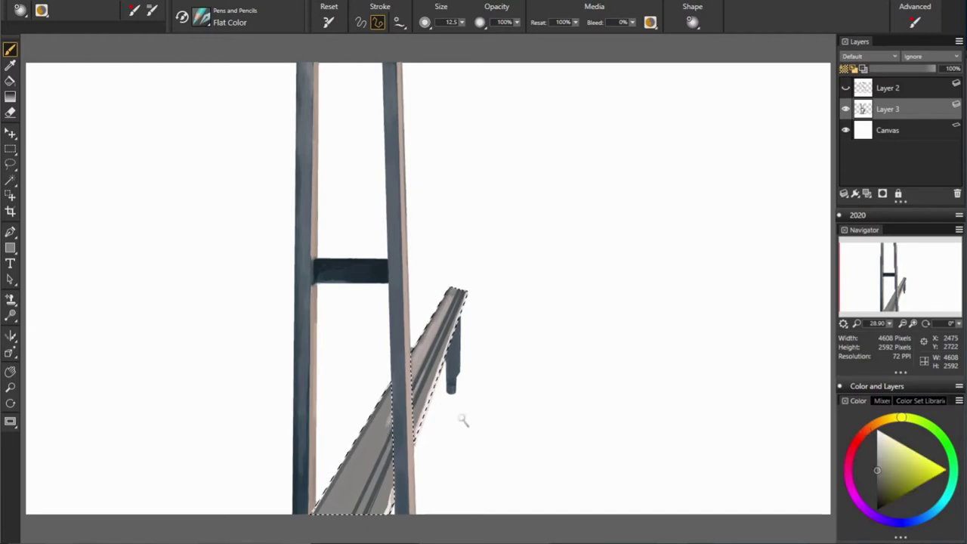
alt+click(385, 424)
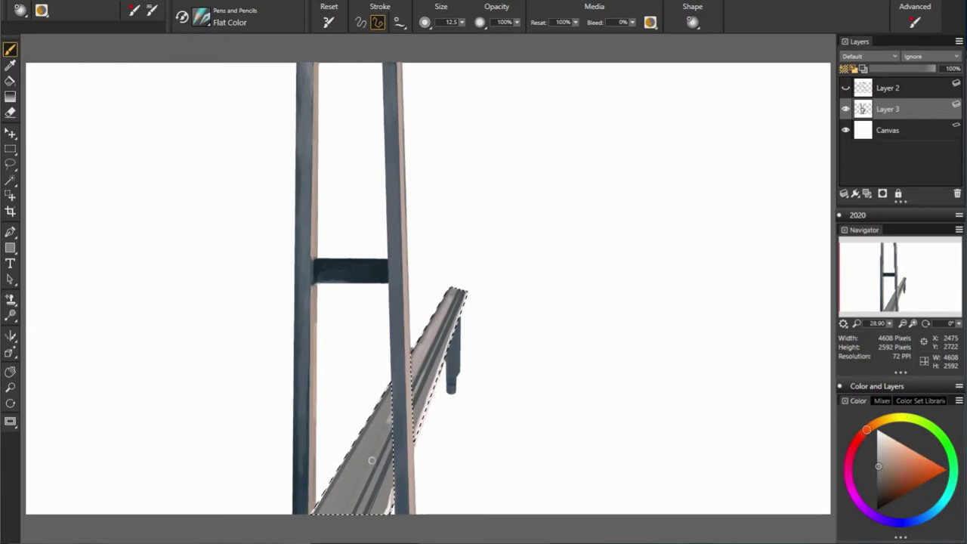
alt+click(404, 397)
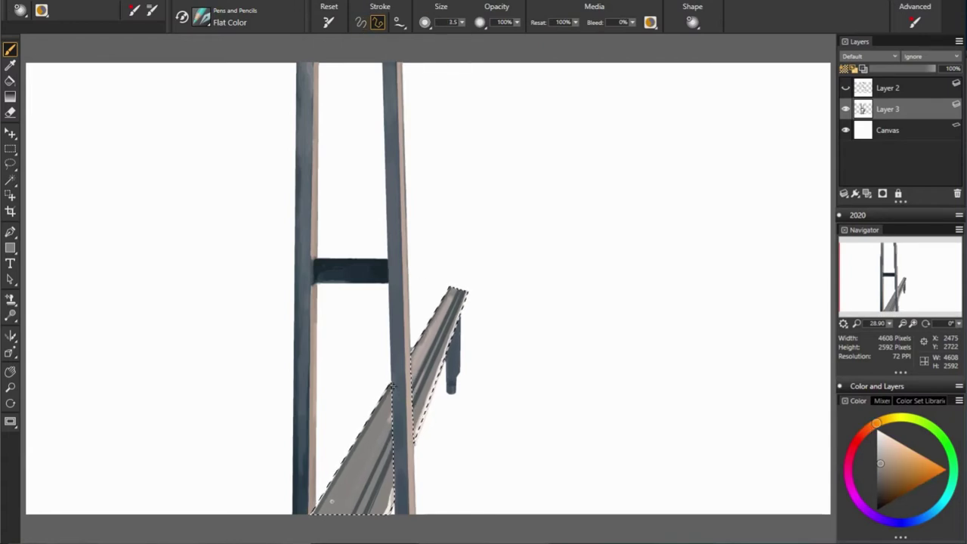
alt+click(423, 356)
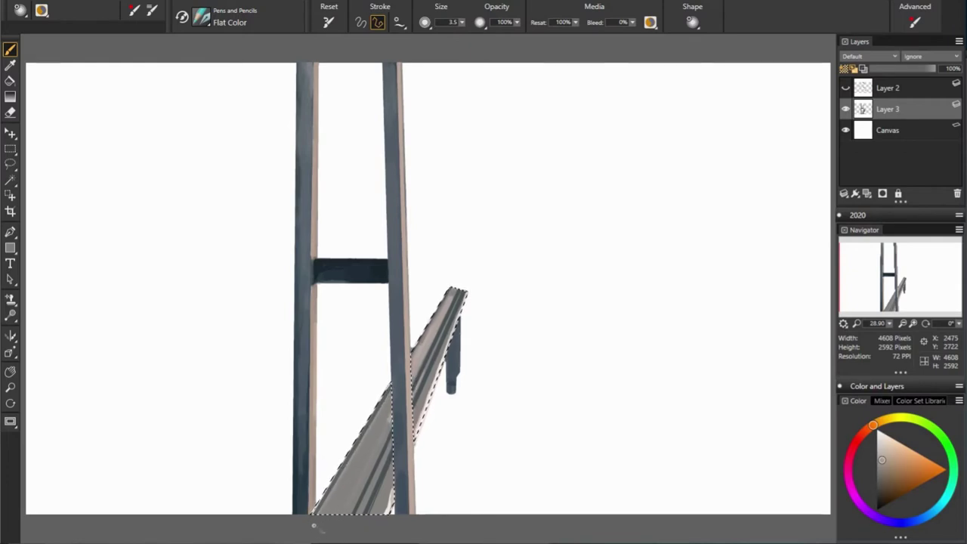
alt+click(416, 405)
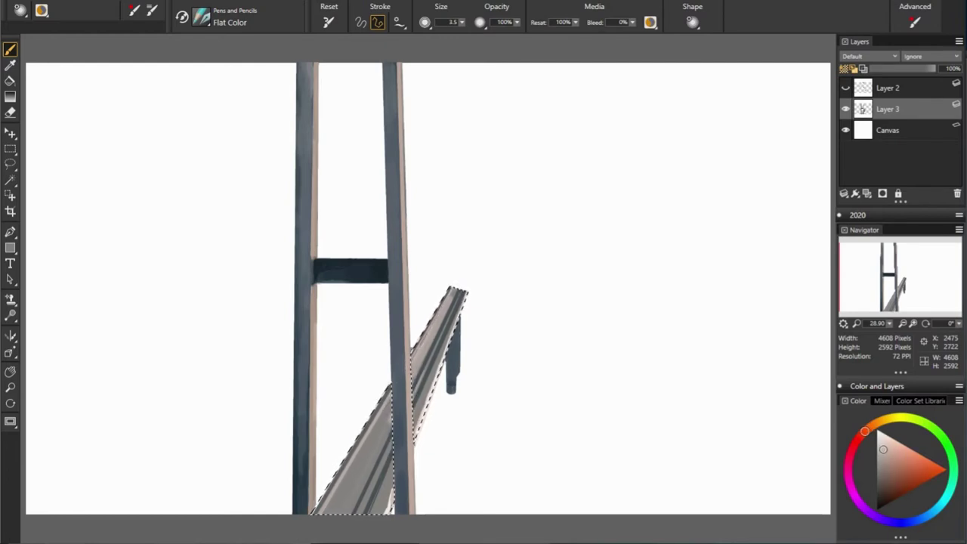
Step: Paint parallel stripes along the lower beam, undo them, and swap to dark blue-grey
drag(882, 450, 880, 435)
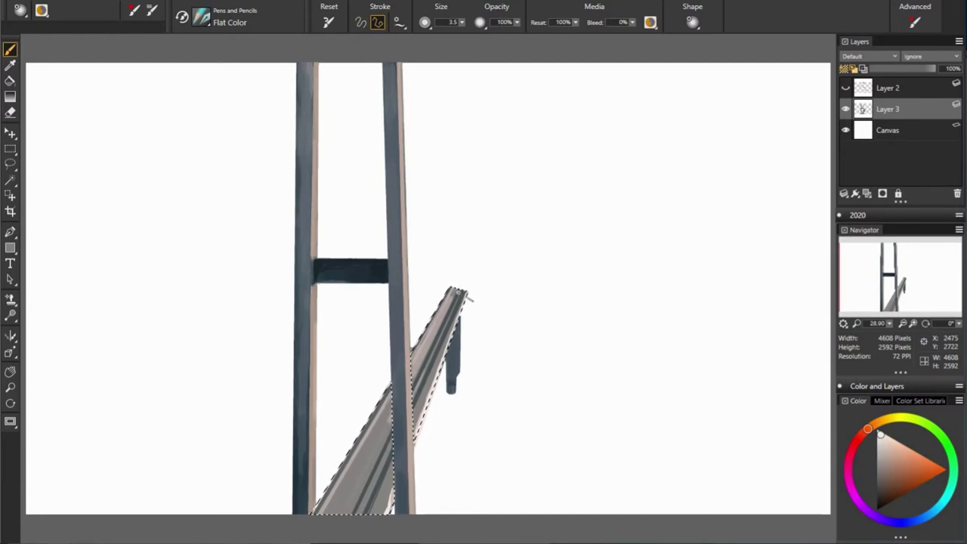
drag(344, 514, 384, 438)
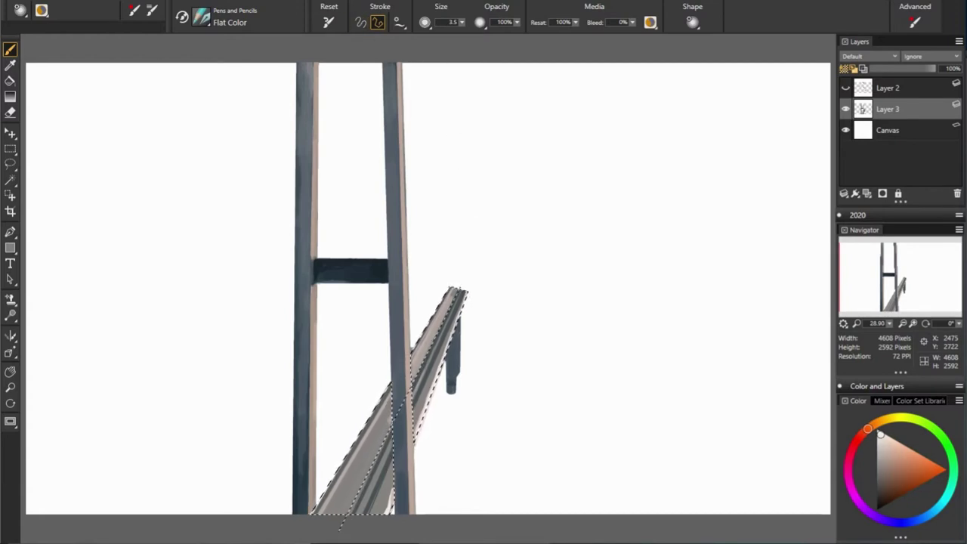
key(bracketleft)
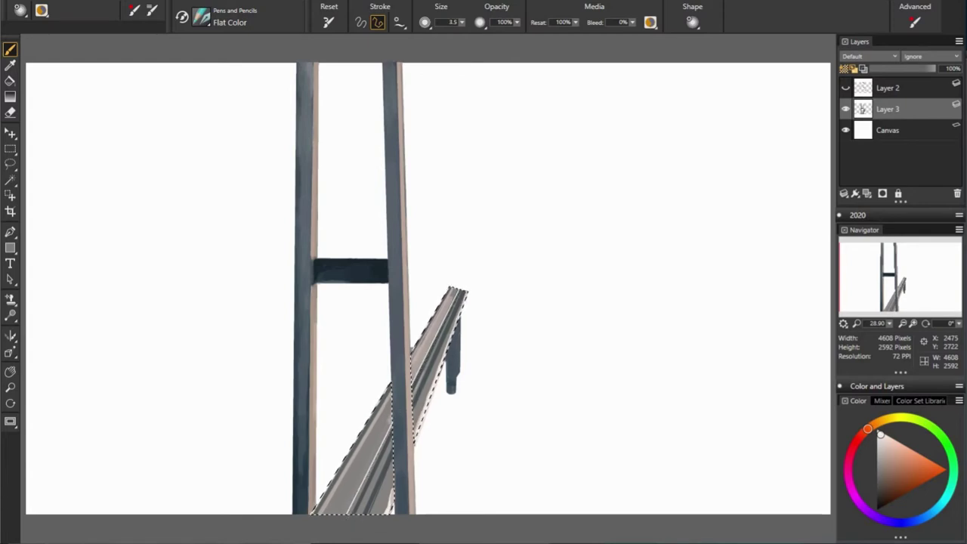
key(ctrl+z)
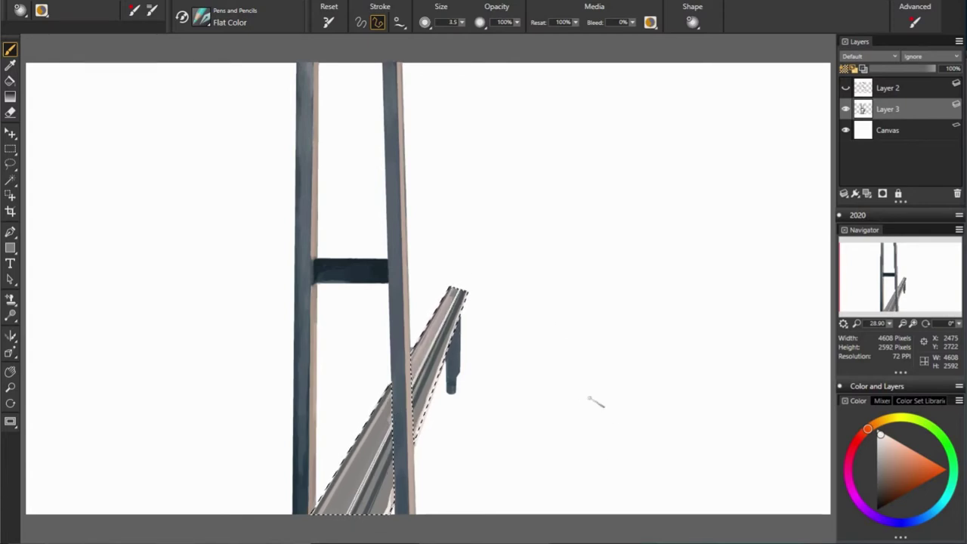
key(shift+s)
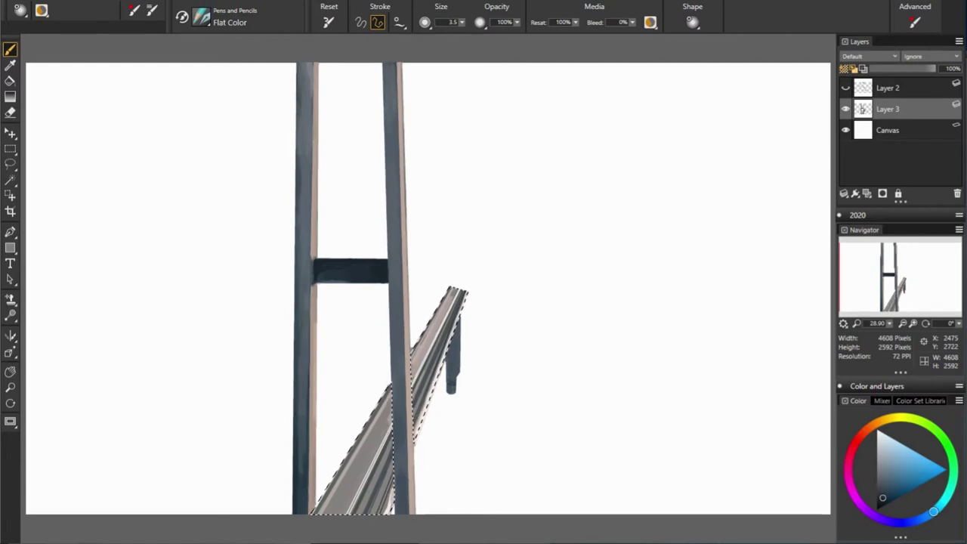
Step: Set the straight-line Flat Color pen to size 1.9 and pick a grey-blue colour for the beam
click(362, 22)
click(375, 22)
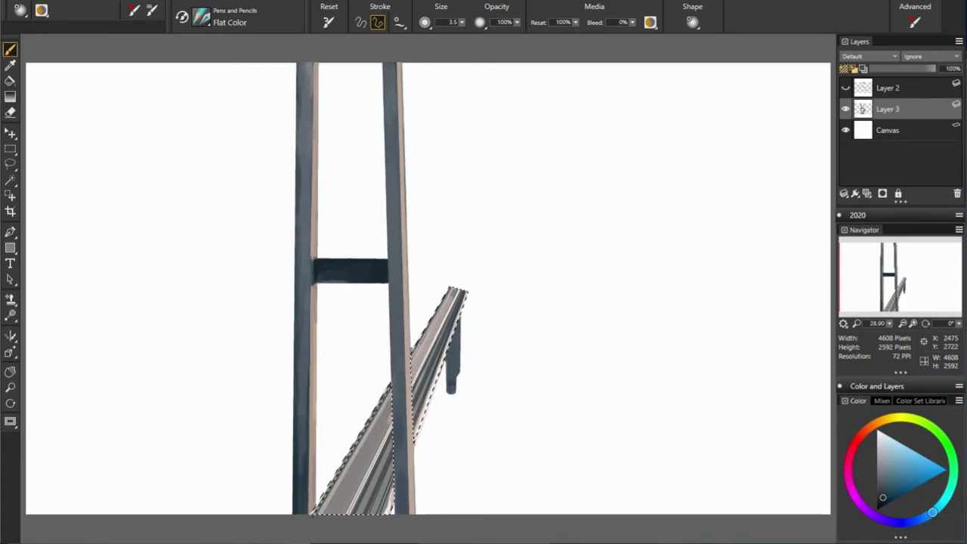
drag(462, 22, 442, 35)
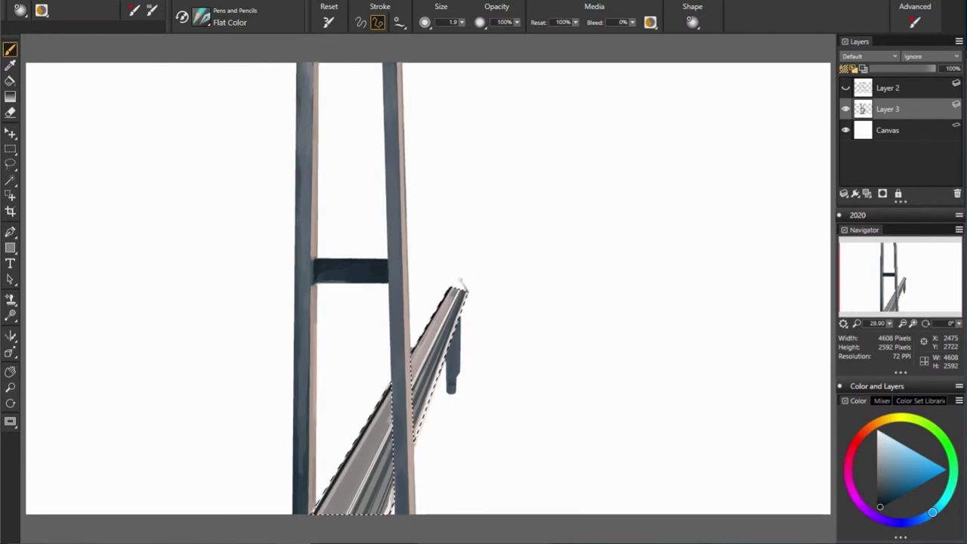
drag(932, 512, 946, 496)
click(878, 477)
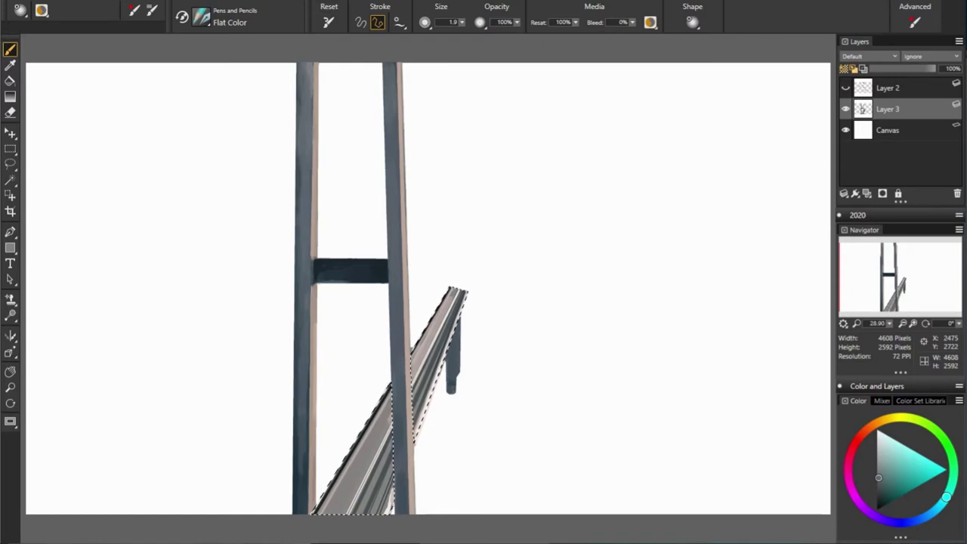
drag(946, 496, 938, 508)
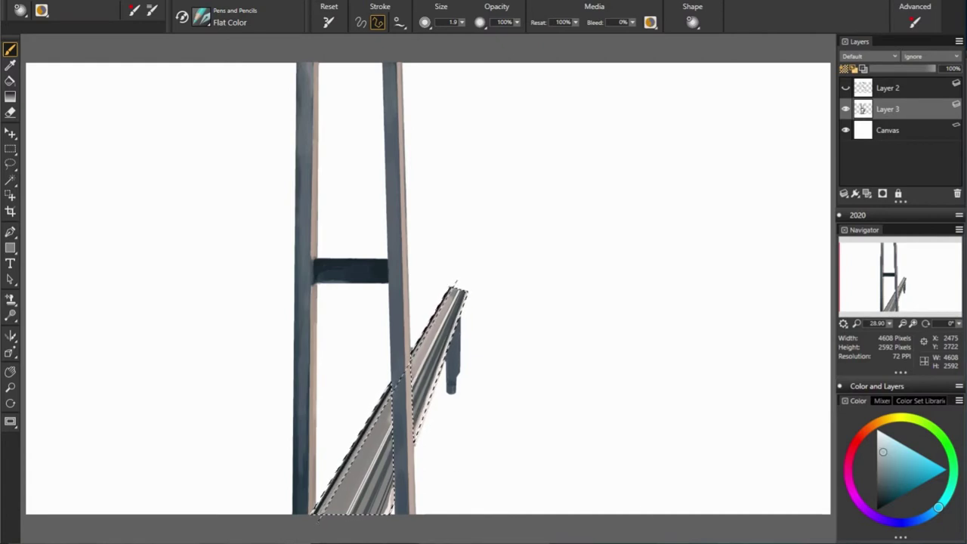
alt+click(343, 490)
key(bracketright)
click(377, 22)
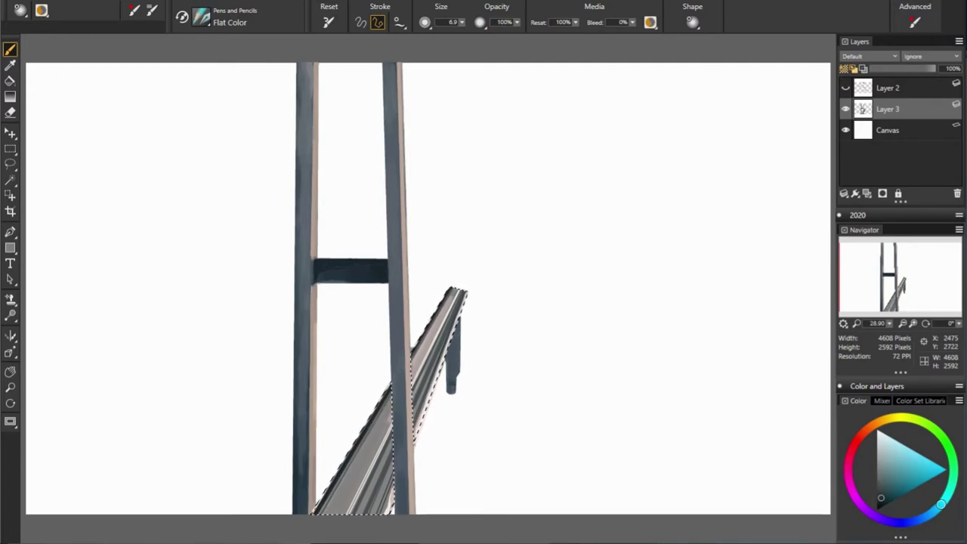
Step: Shrink the straight-line pen to about 3.5 and pick a warm orange paint colour
click(378, 23)
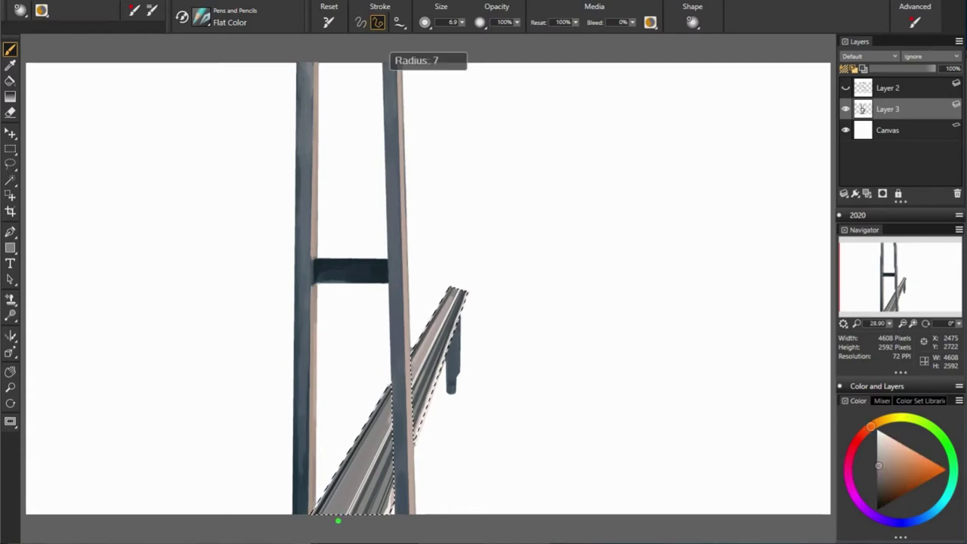
drag(337, 521, 336, 518)
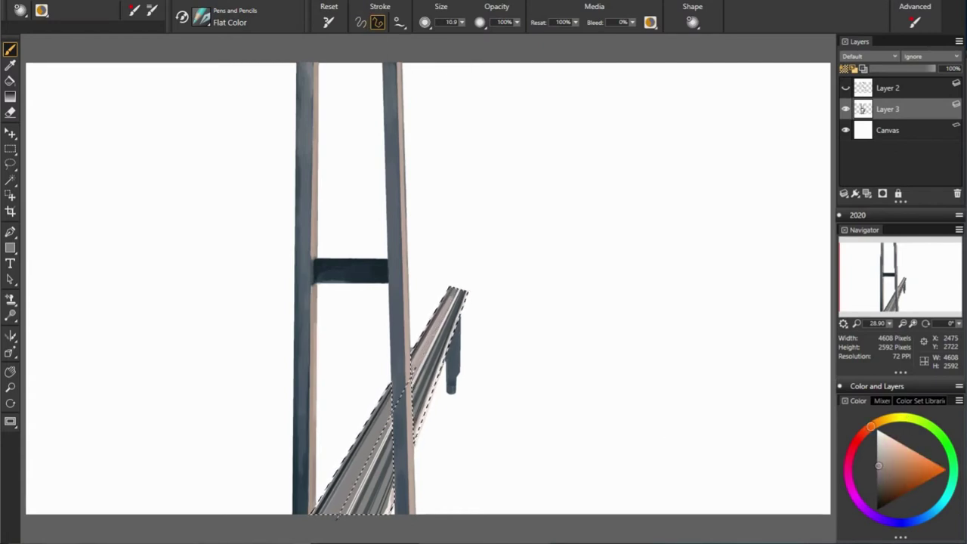
drag(436, 465, 431, 461)
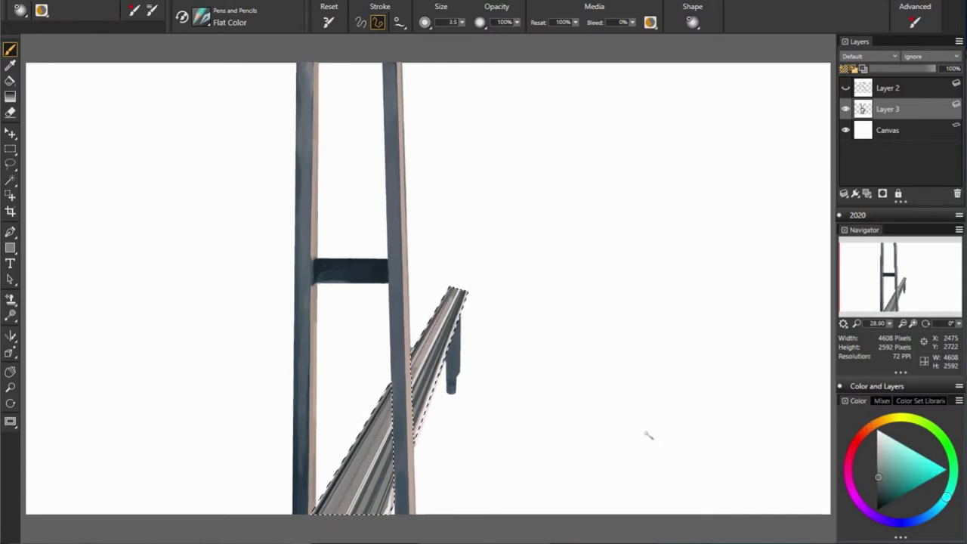
alt+click(419, 431)
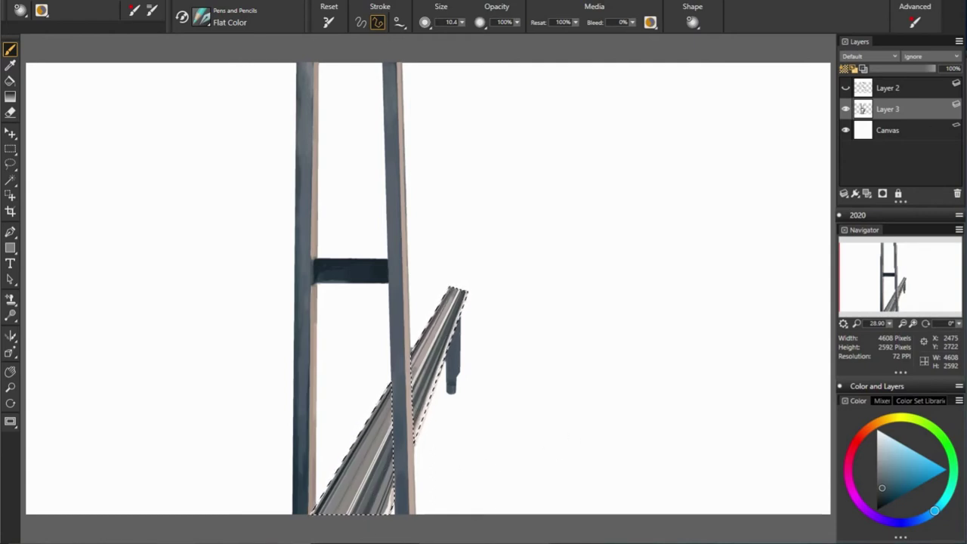
click(878, 476)
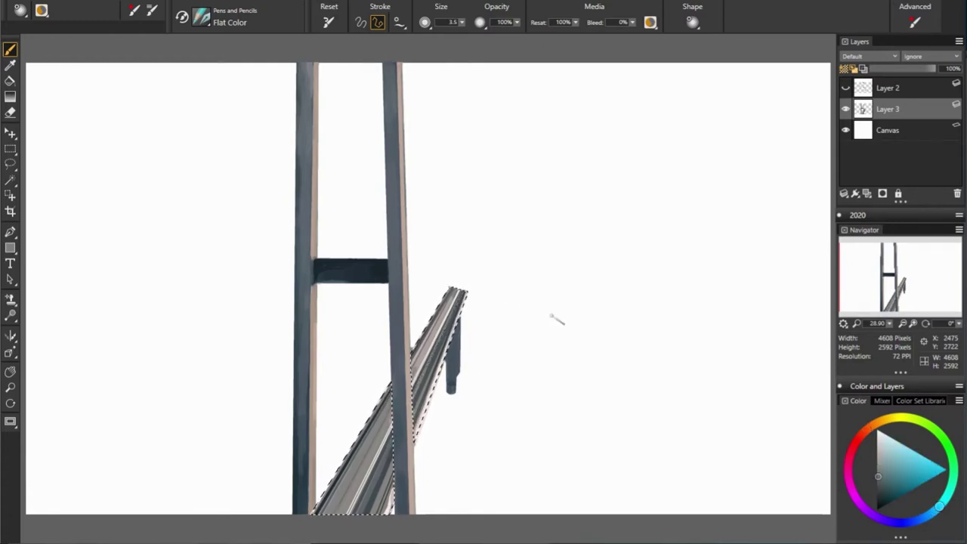
click(869, 427)
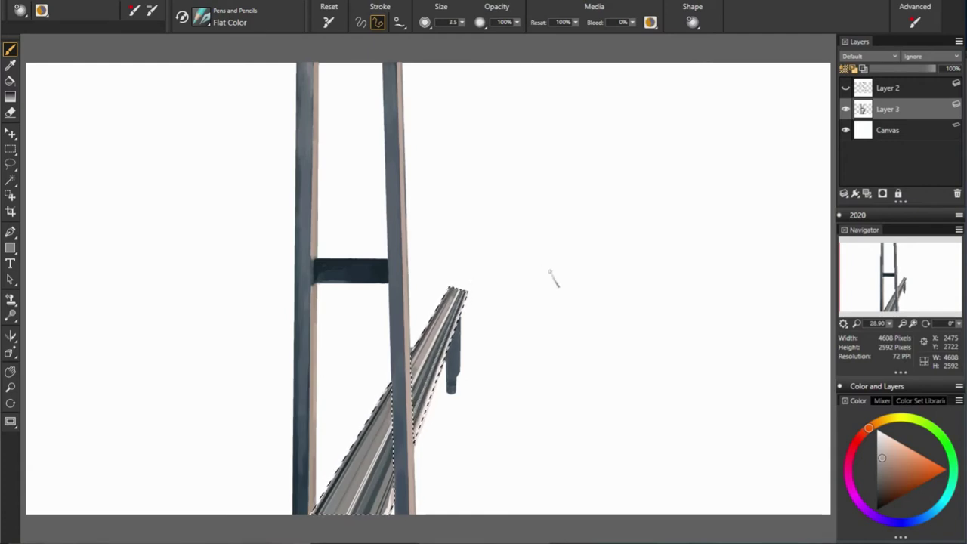
drag(869, 427, 855, 444)
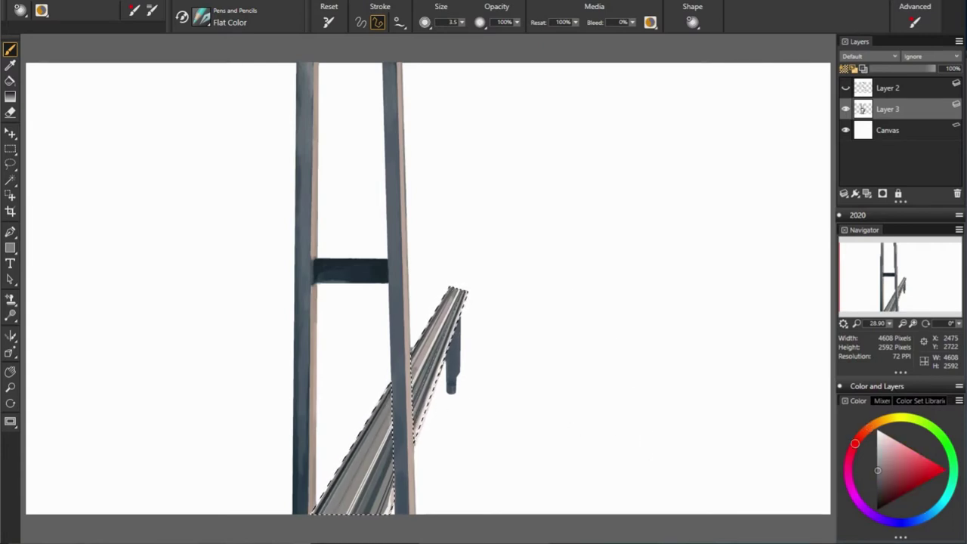
alt+click(461, 332)
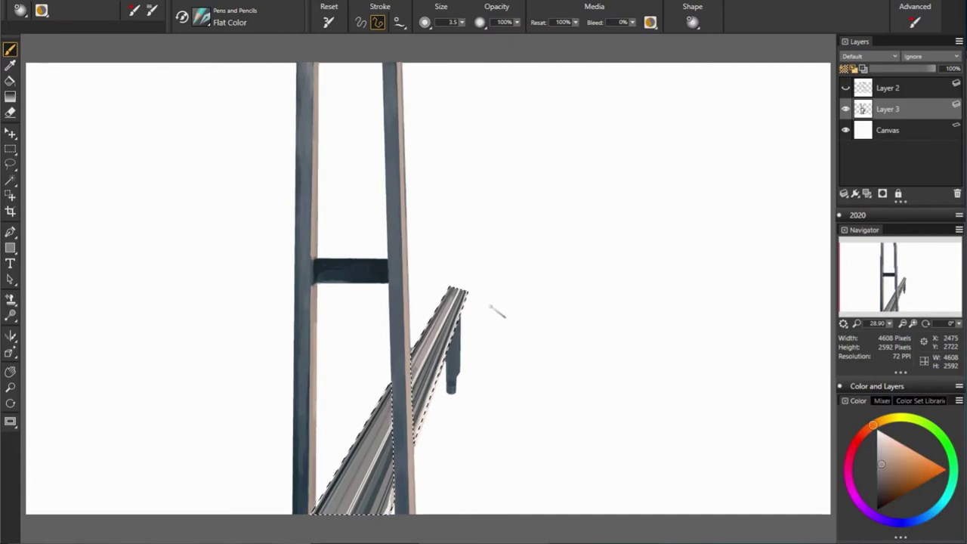
click(378, 22)
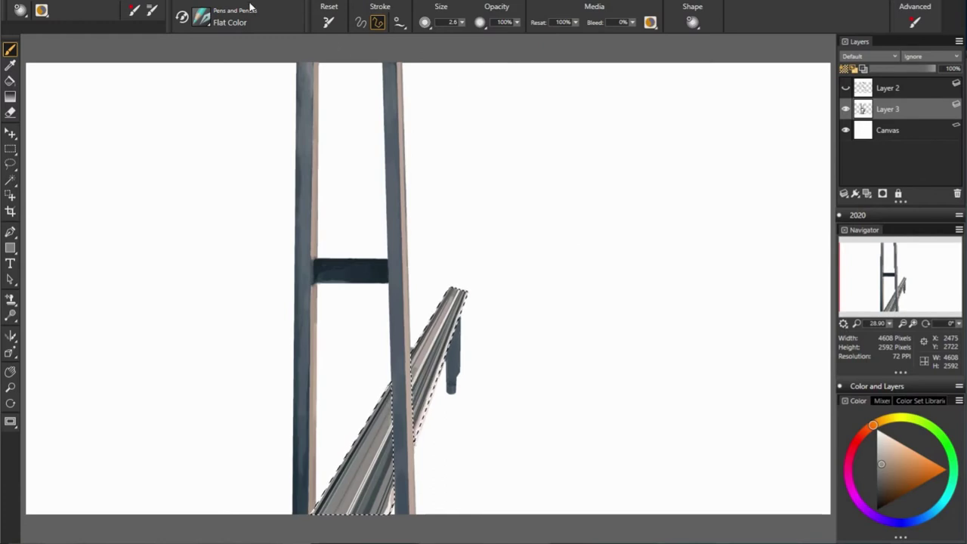
Step: Create Layer 4, zoom in on the upper legs, and pick the legs' dark blue-grey
key(ctrl+c)
key(ctrl+v)
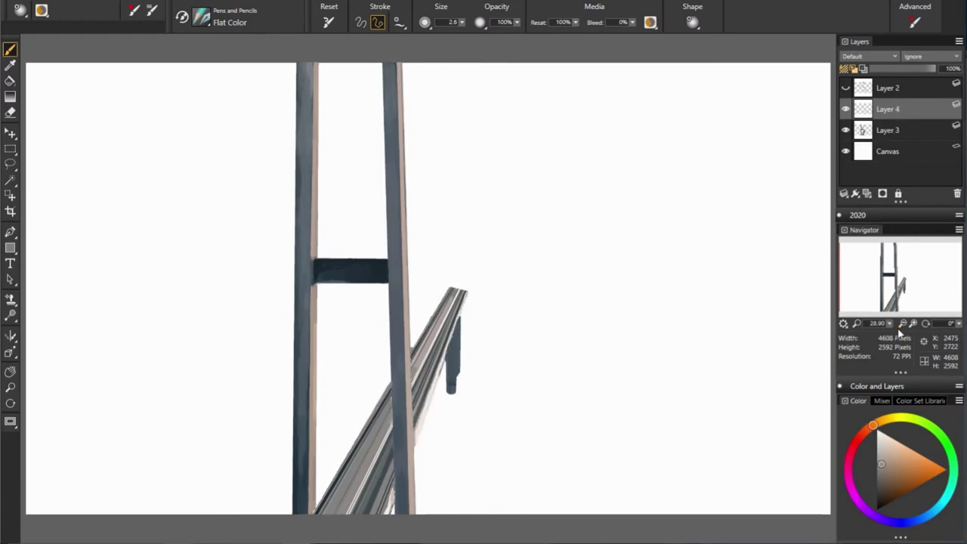
drag(890, 325, 910, 330)
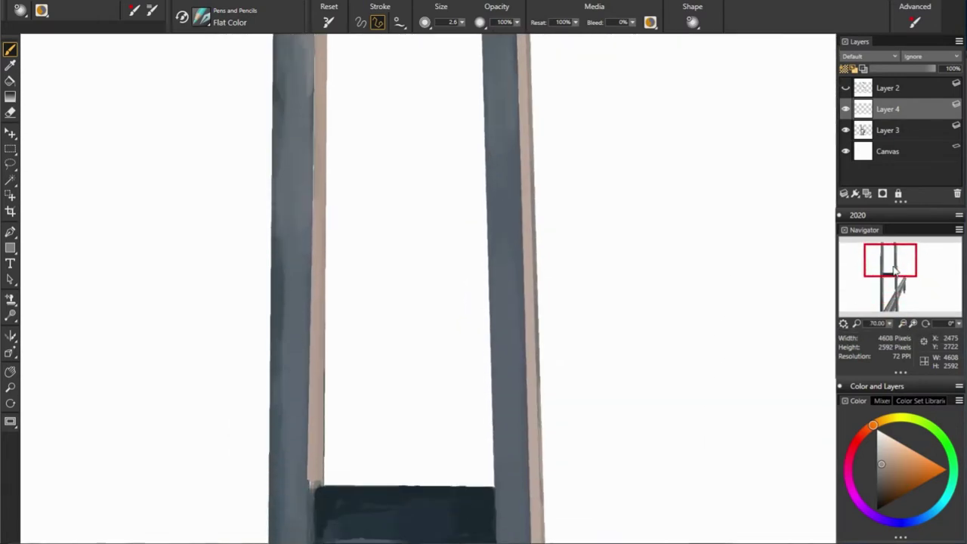
alt+click(499, 287)
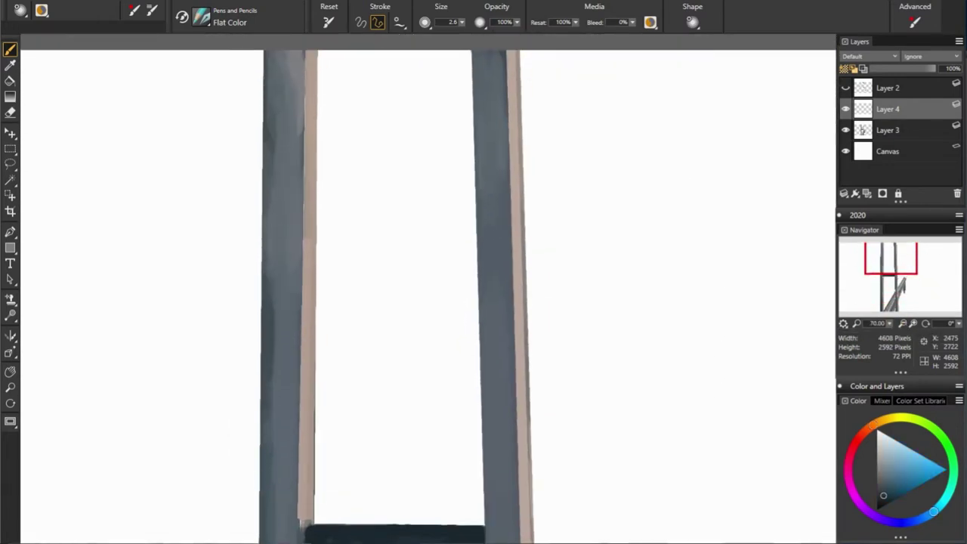
key(bracketright)
key(bracketright)
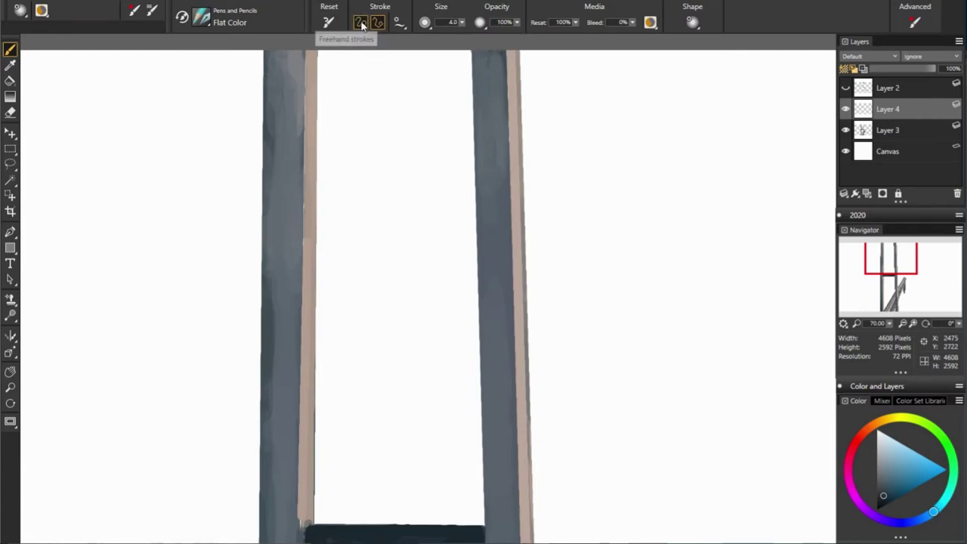
key(shift)
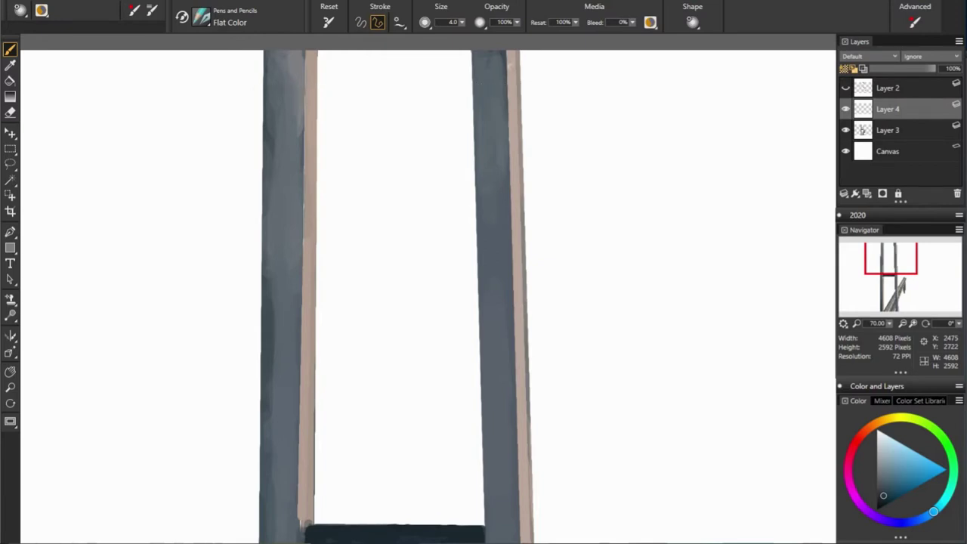
Step: Set the Flat Color pen size to 4.5 and begin a rung line across the legs
drag(461, 21, 470, 32)
alt+click(499, 151)
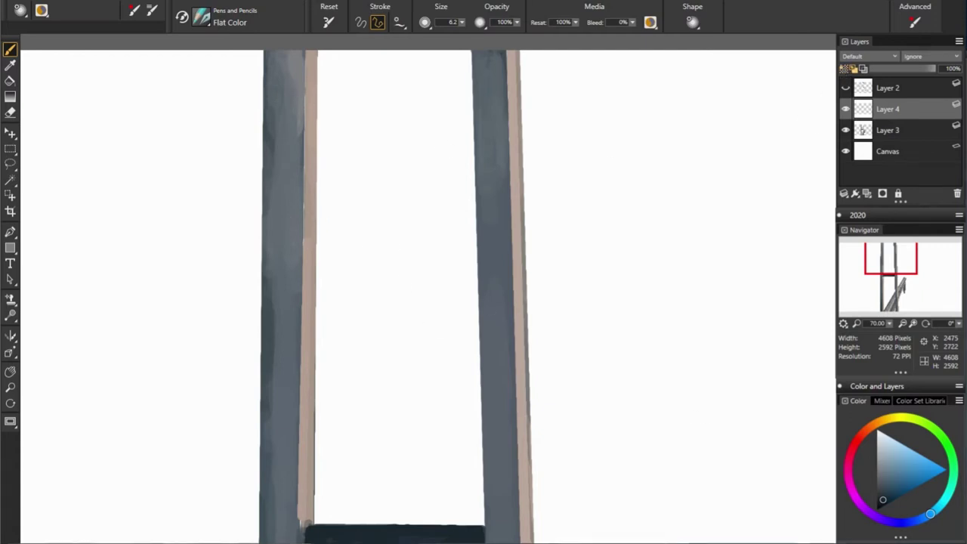
drag(461, 22, 435, 60)
drag(461, 22, 423, 60)
click(261, 99)
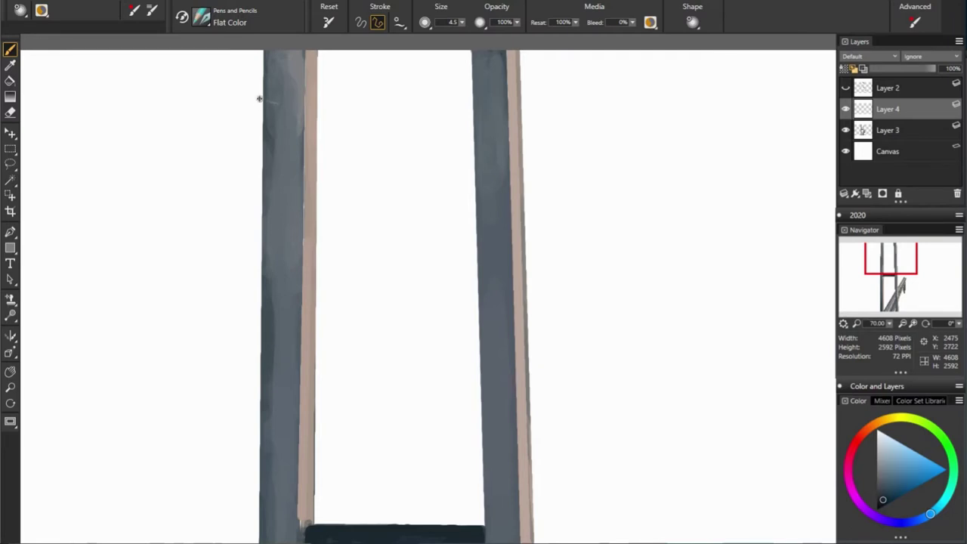
Step: Draw the top rung across both legs, then the frame's right edge and bottom rung
click(527, 98)
key(ctrl+z)
key([)
key([)
click(523, 99)
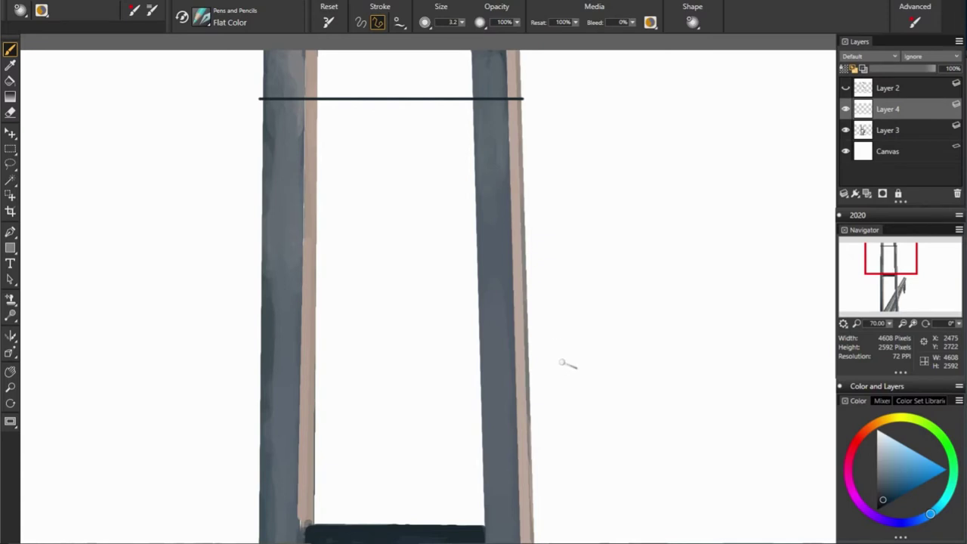
click(543, 507)
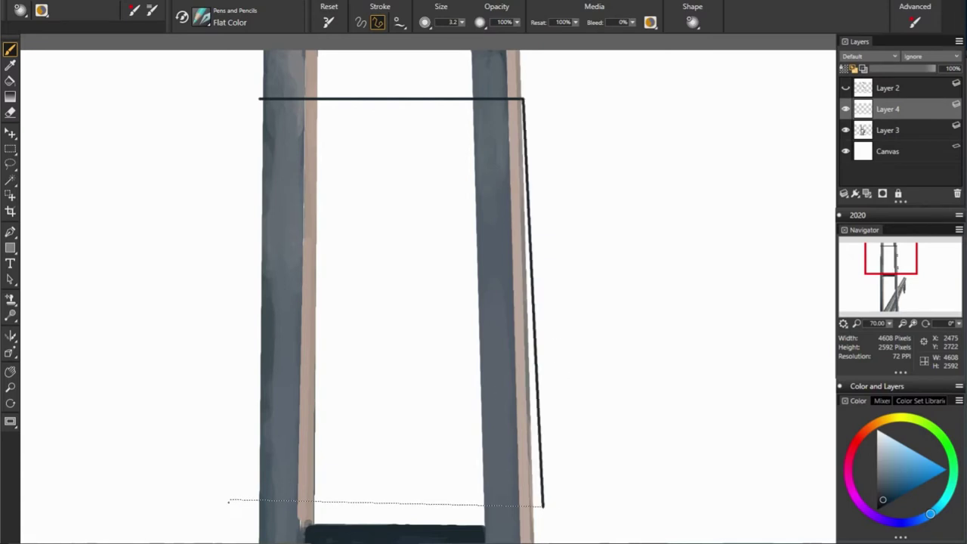
click(225, 506)
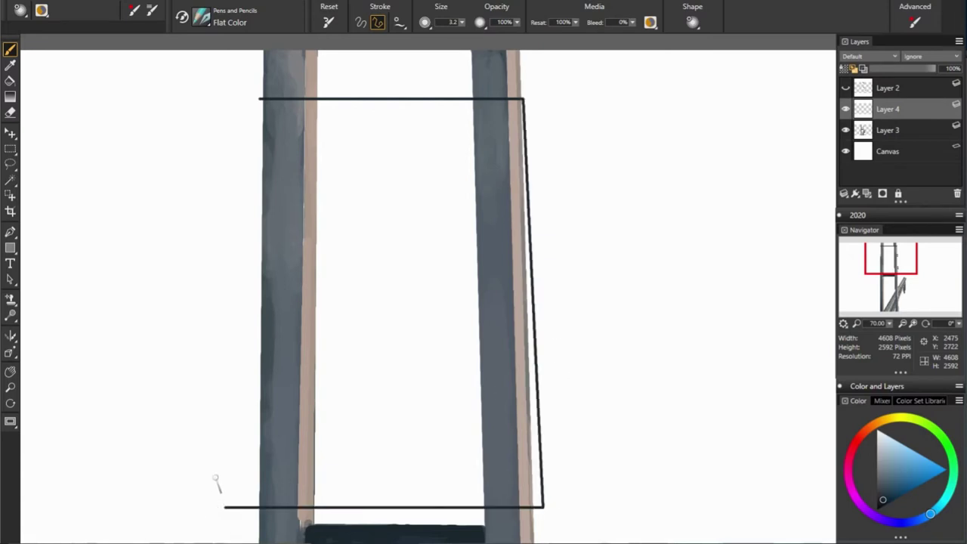
Step: Draw zigzag edges and rungs at several heights to outline the stacked crossbeam frames
click(243, 284)
click(555, 281)
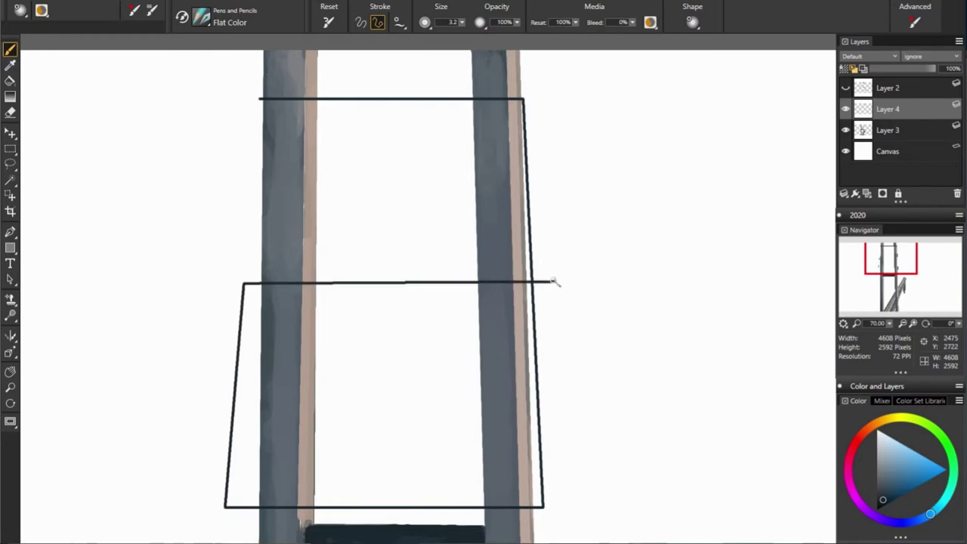
click(538, 157)
click(237, 157)
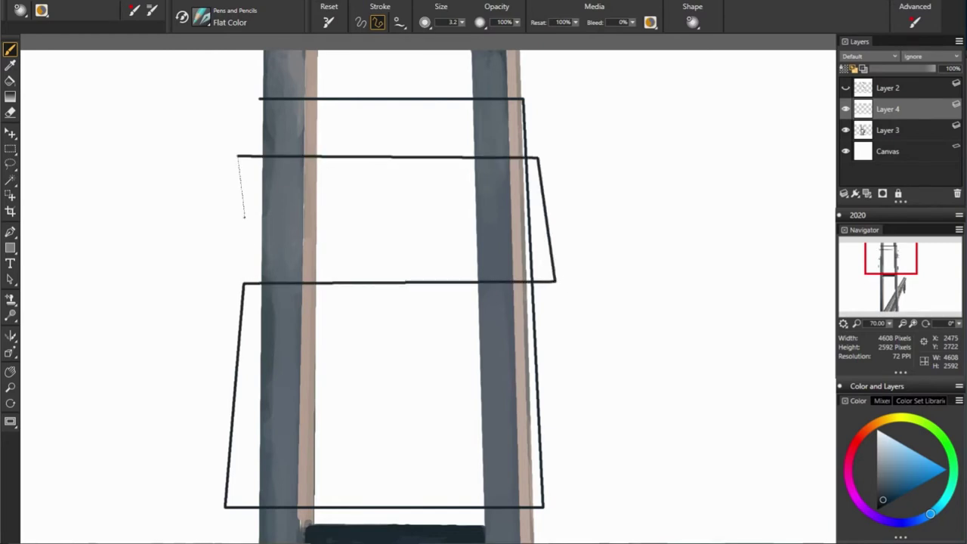
click(246, 218)
click(540, 218)
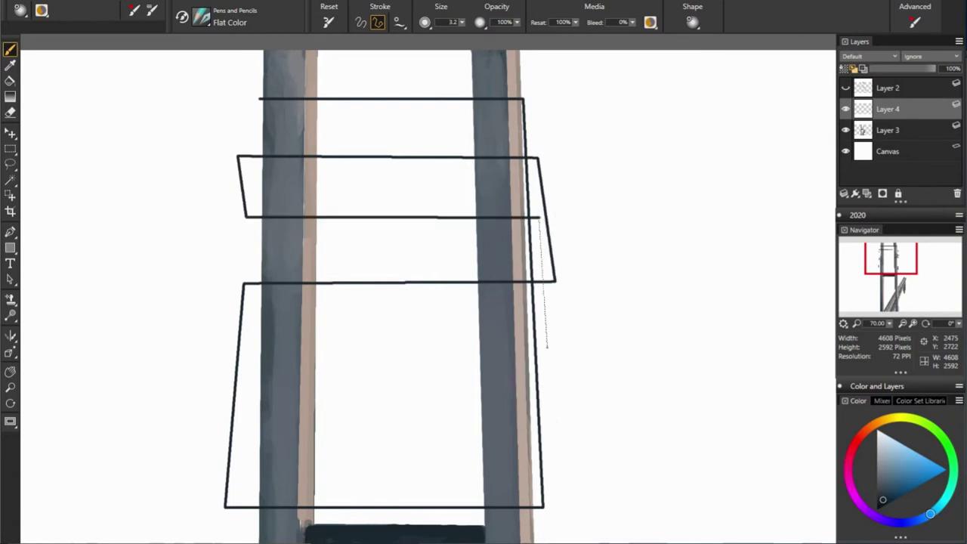
click(549, 347)
click(231, 348)
click(243, 425)
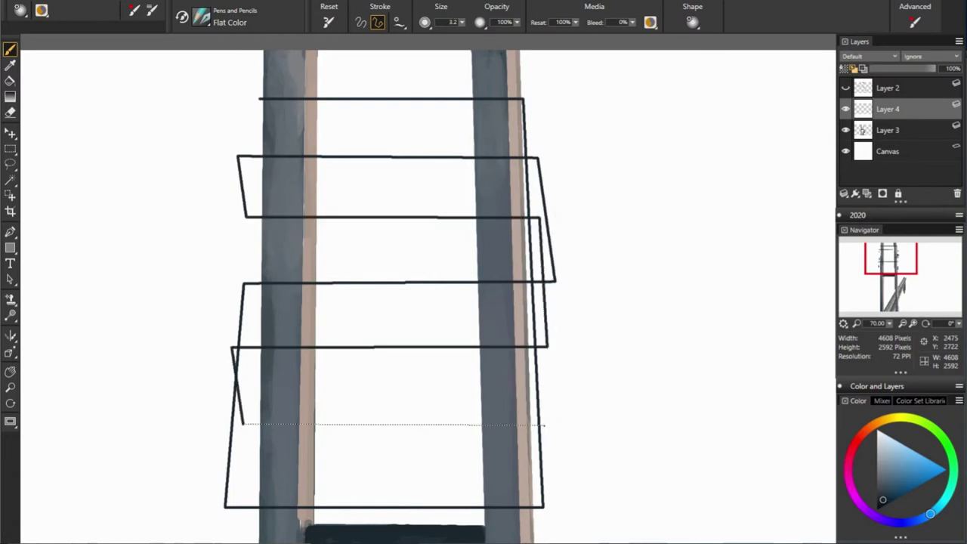
click(544, 425)
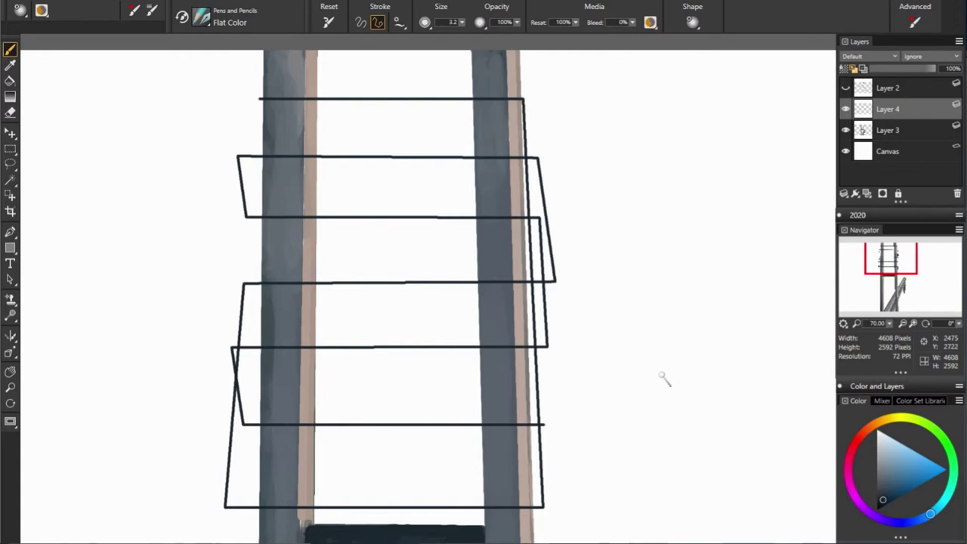
Step: Undo the misplaced lower segments and redraw the lower rungs with a slanted edge
key(ctrl+z)
key(ctrl+z)
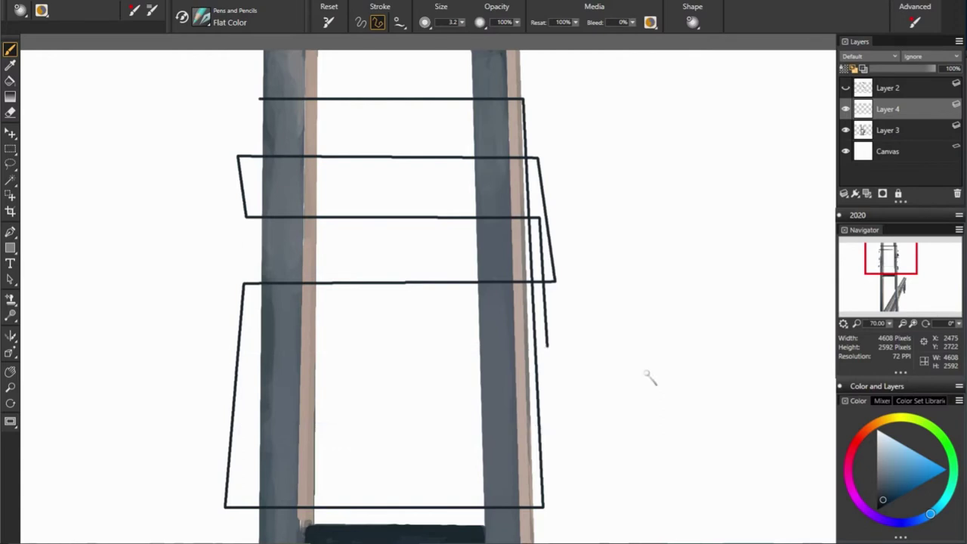
key(ctrl+z)
click(361, 22)
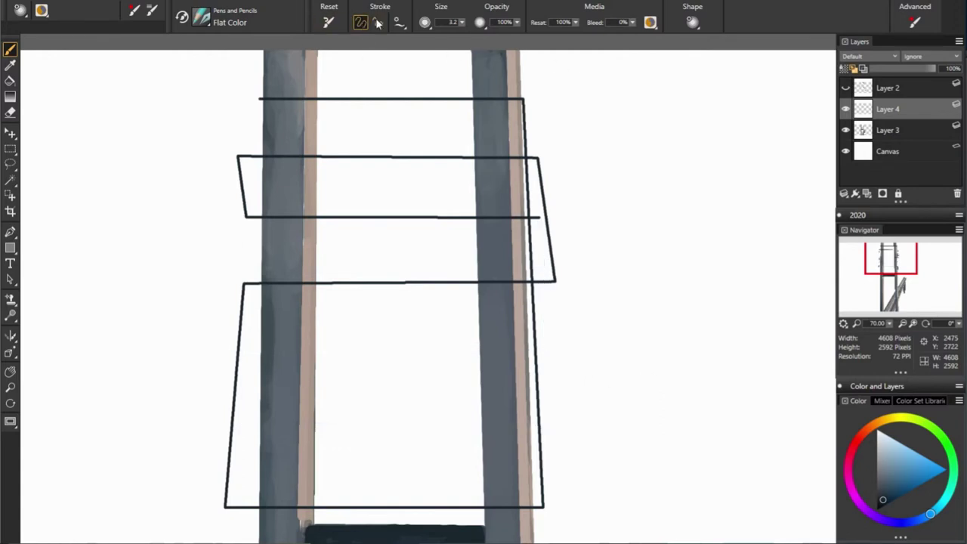
click(377, 22)
click(544, 357)
click(216, 359)
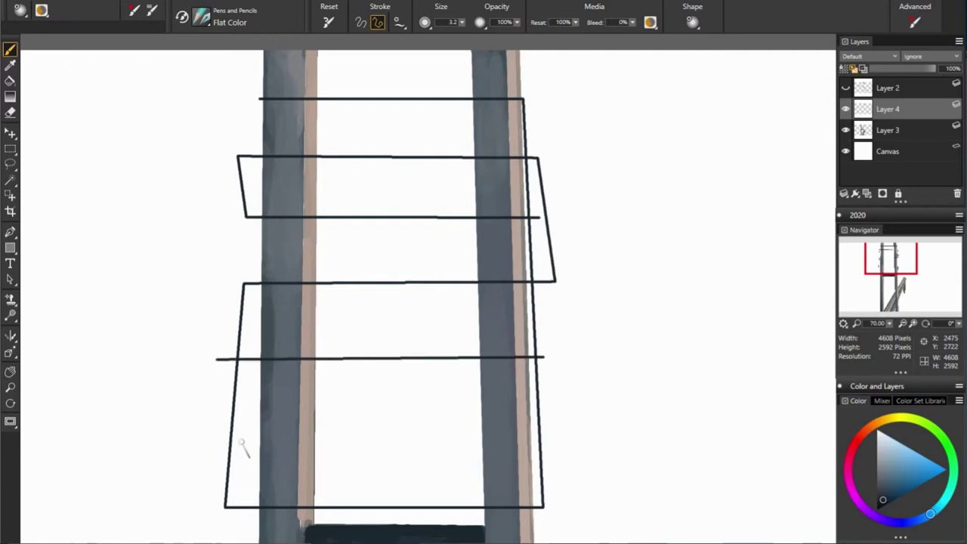
click(245, 428)
click(547, 430)
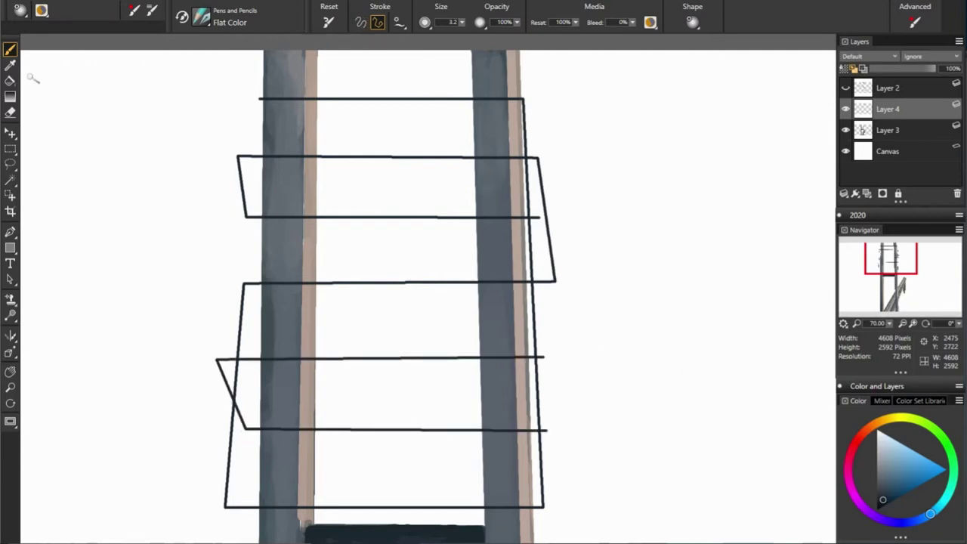
Step: Switch to the Eraser and make it much smaller and fully opaque
key(n)
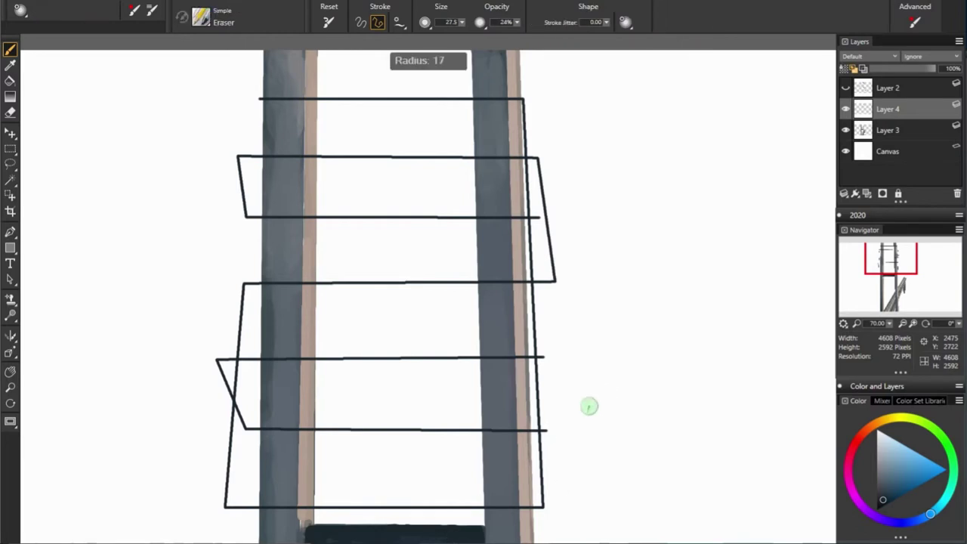
drag(516, 22, 582, 34)
drag(462, 22, 433, 39)
drag(513, 75, 521, 518)
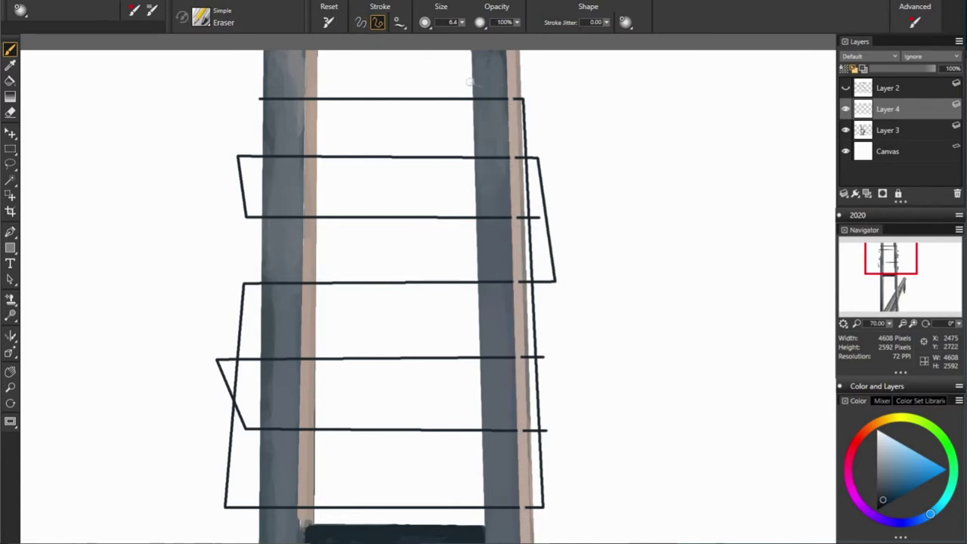
Step: Erase vertical gaps through the rungs and clear the frame strokes left of the left leg
drag(469, 87, 481, 521)
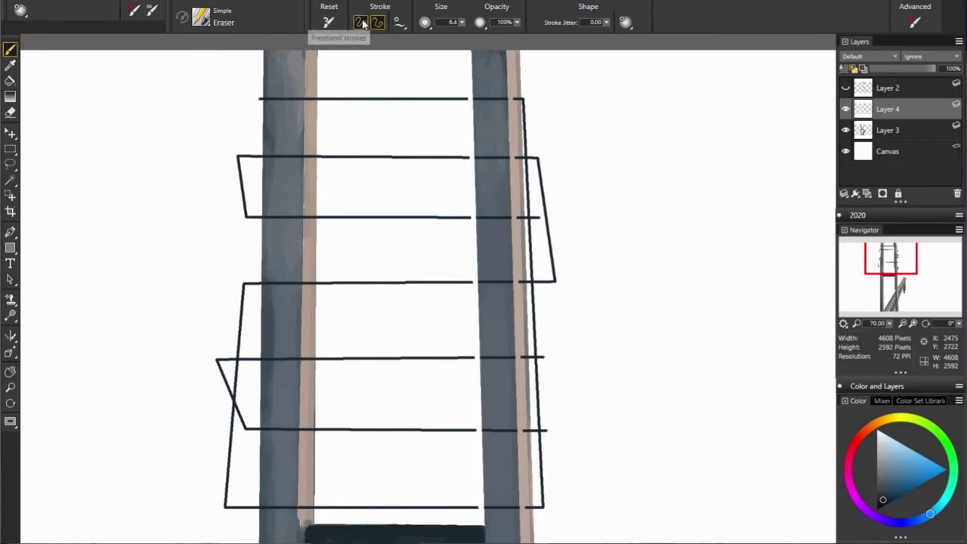
drag(318, 89, 314, 494)
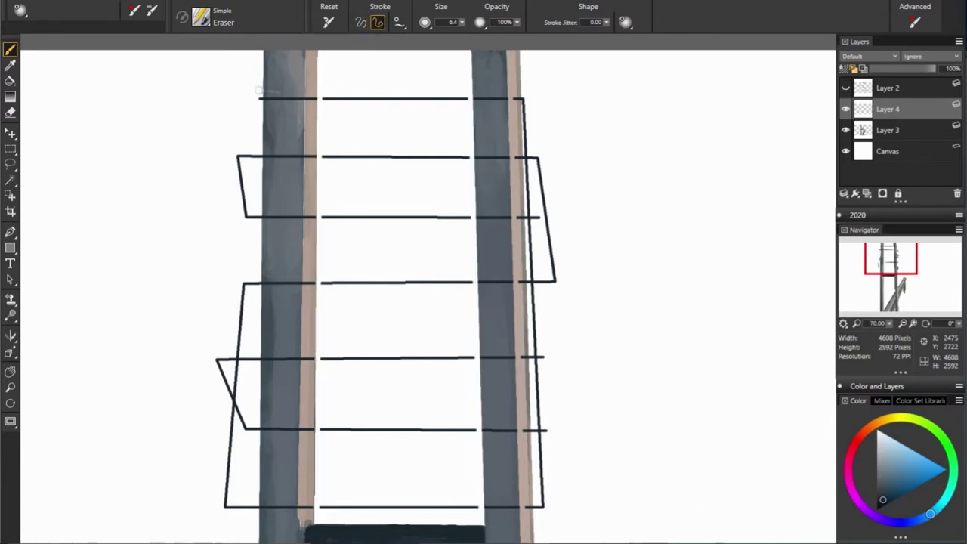
drag(254, 507, 261, 91)
drag(259, 521, 261, 90)
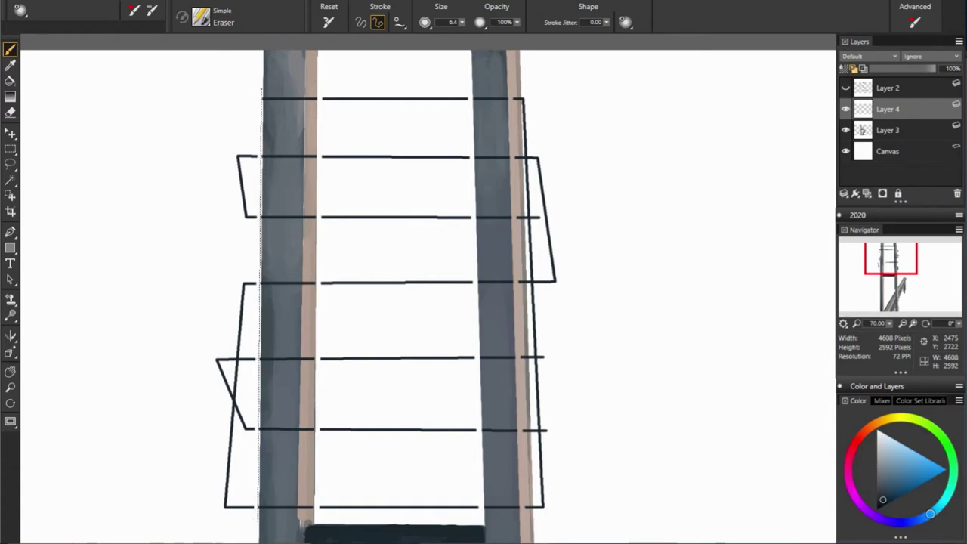
ctrl+alt+click(617, 369)
click(250, 148)
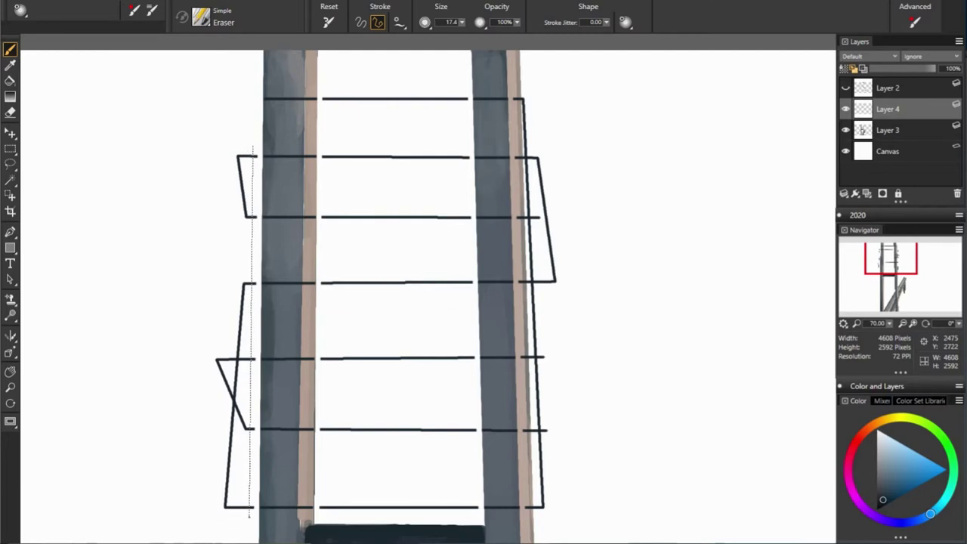
shift+click(244, 516)
click(244, 139)
shift+click(233, 518)
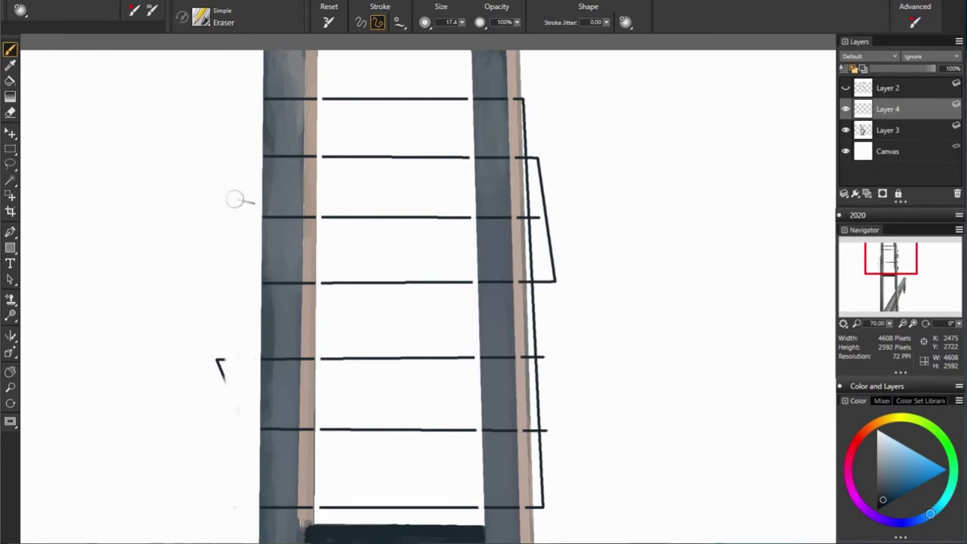
Step: Freehand-erase the rung lines crossing the gap between the legs, from bottom to top
key(b)
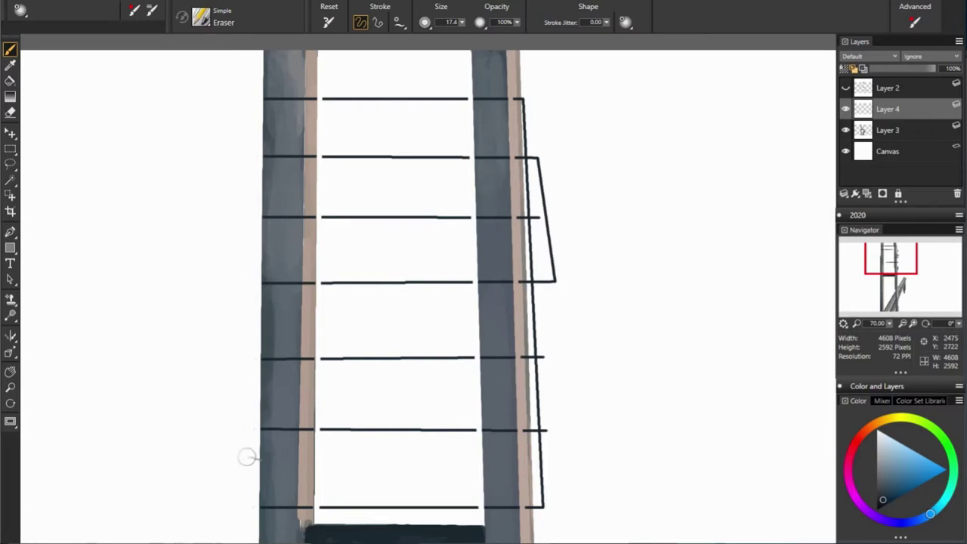
drag(321, 507, 476, 505)
drag(320, 429, 476, 429)
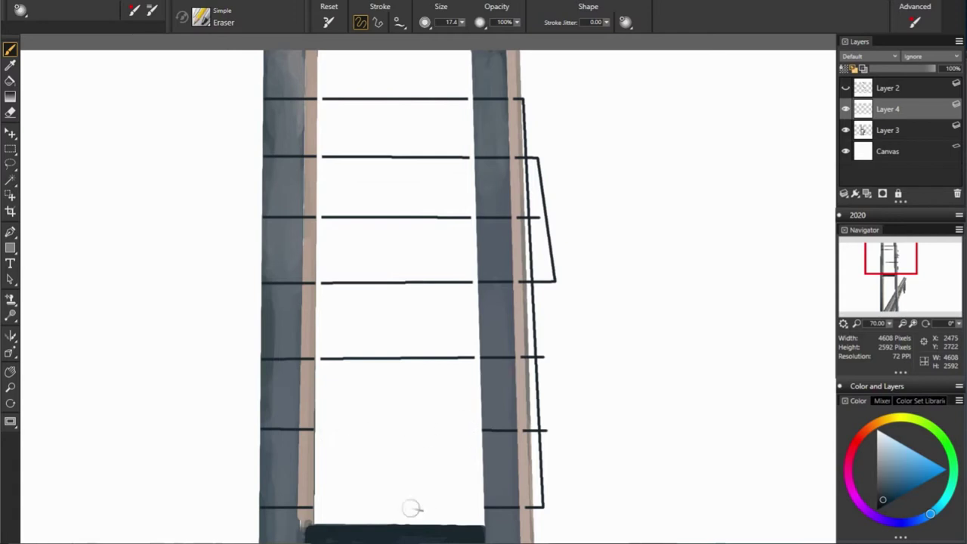
drag(321, 359, 473, 357)
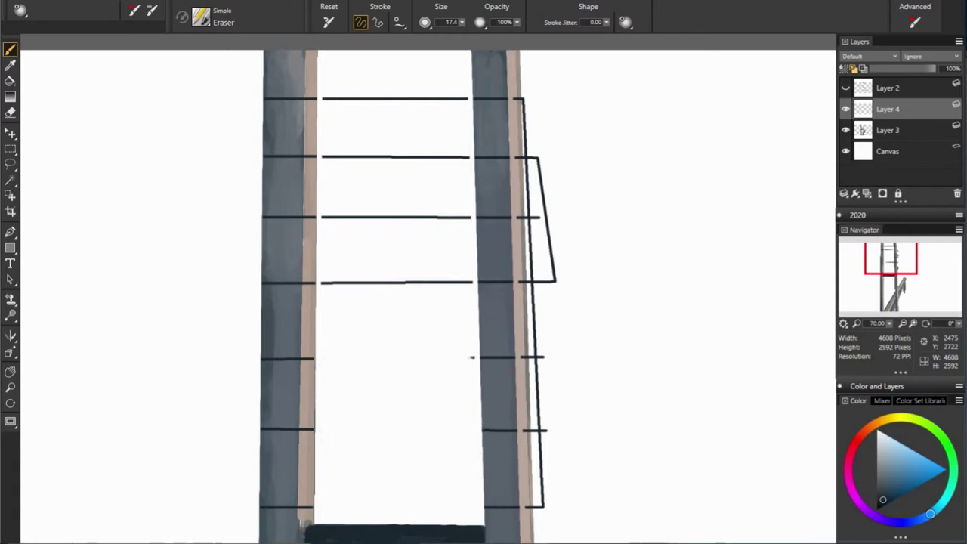
drag(328, 282, 474, 282)
mouse_move(323, 218)
mouse_down()
mouse_move(377, 216)
mouse_move(344, 216)
mouse_move(368, 237)
mouse_move(376, 214)
mouse_move(458, 218)
mouse_up()
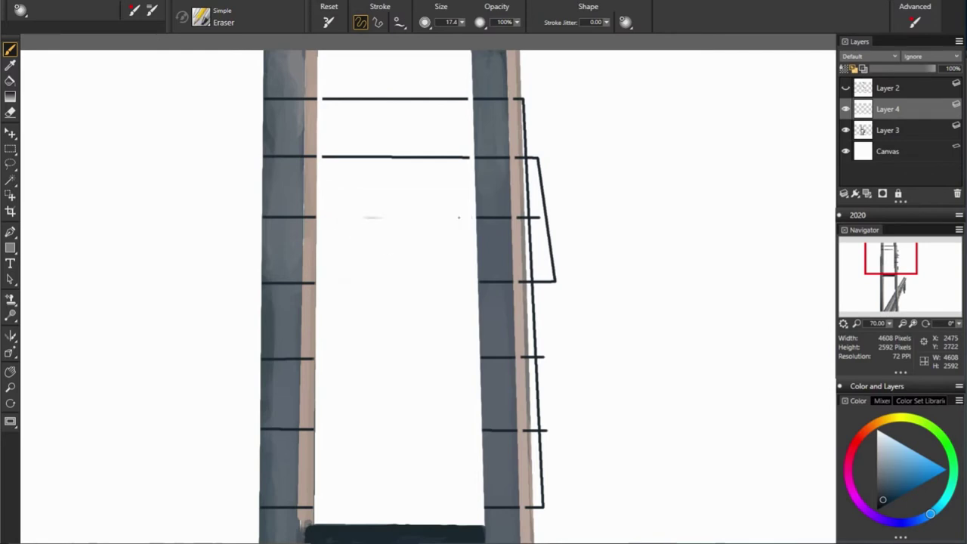
mouse_move(322, 158)
mouse_down()
mouse_move(443, 157)
mouse_move(424, 157)
mouse_up()
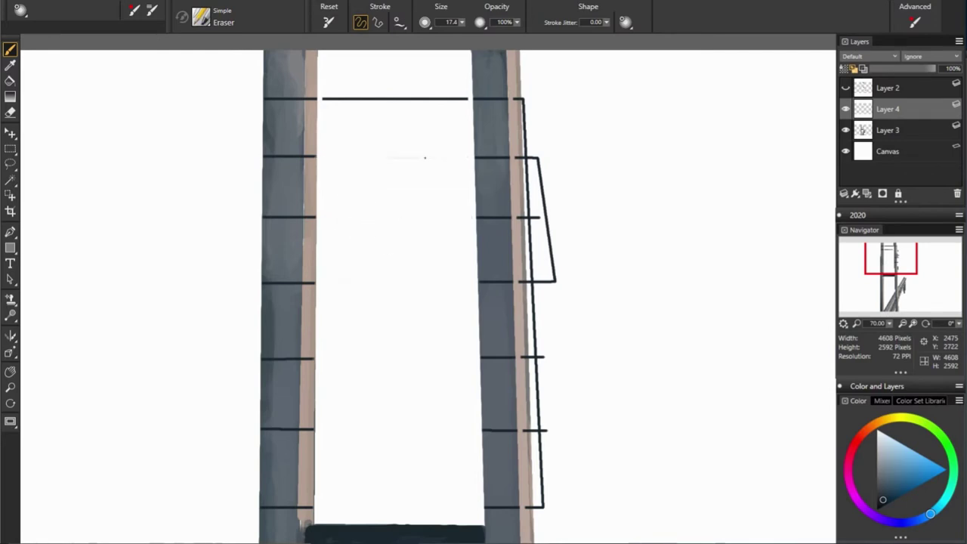
drag(325, 99, 402, 99)
drag(468, 99, 376, 103)
Step: Erase the right-hand railing line and the left leg's stub, then add Layer 5
drag(519, 97, 550, 269)
mouse_move(543, 225)
mouse_down()
mouse_move(533, 314)
mouse_move(544, 325)
mouse_move(535, 384)
mouse_move(544, 431)
mouse_move(538, 507)
mouse_move(526, 507)
mouse_up()
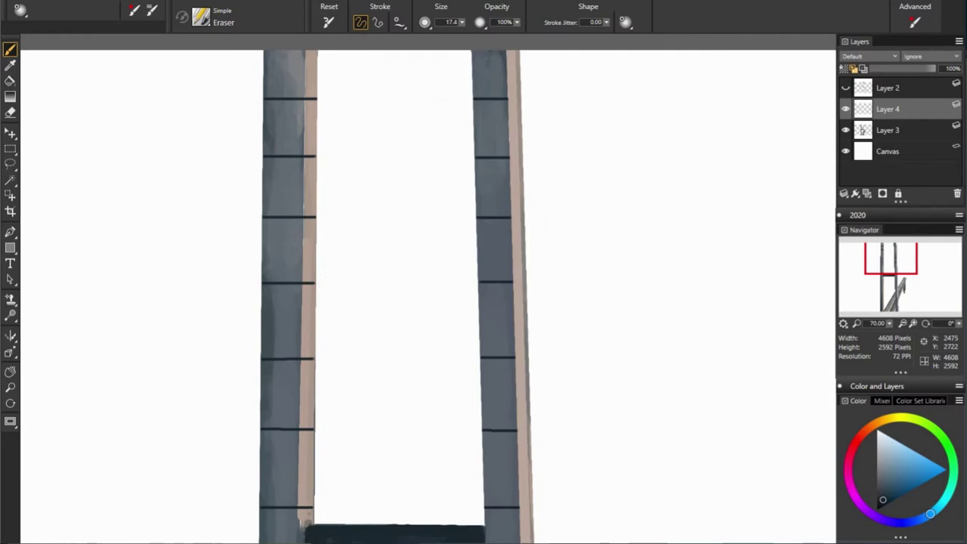
click(310, 283)
click(867, 194)
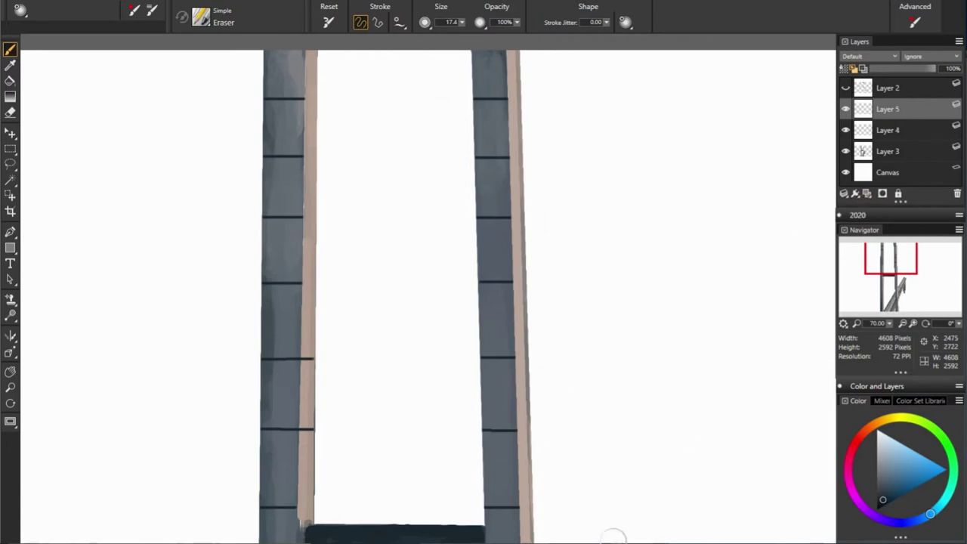
Step: Choose the Flat Color pen and try out stroke widths, undoing each test stroke
key(n)
mouse_move(371, 125)
mouse_down()
mouse_move(357, 202)
mouse_move(358, 283)
mouse_up()
key(ctrl+z)
key(])
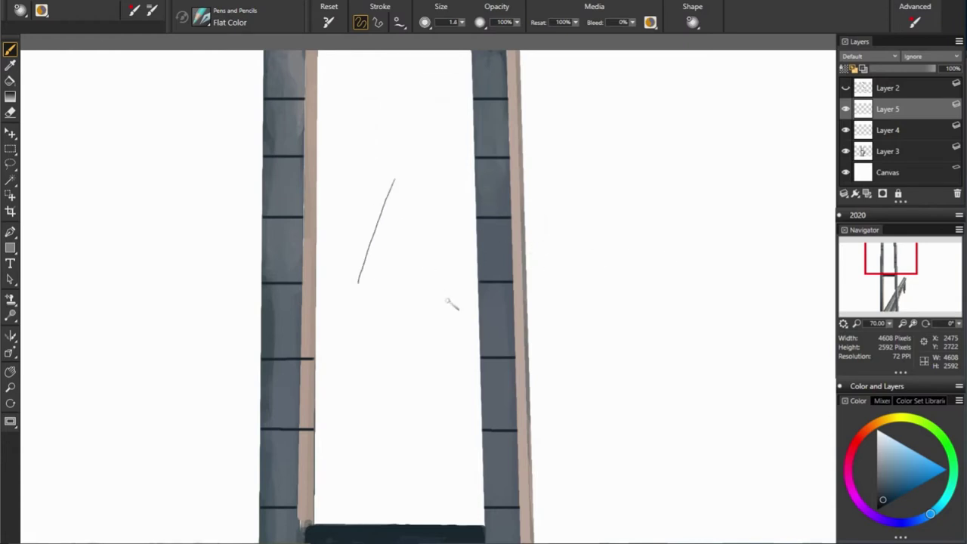
key(ctrl+z)
key(])
drag(401, 174, 371, 272)
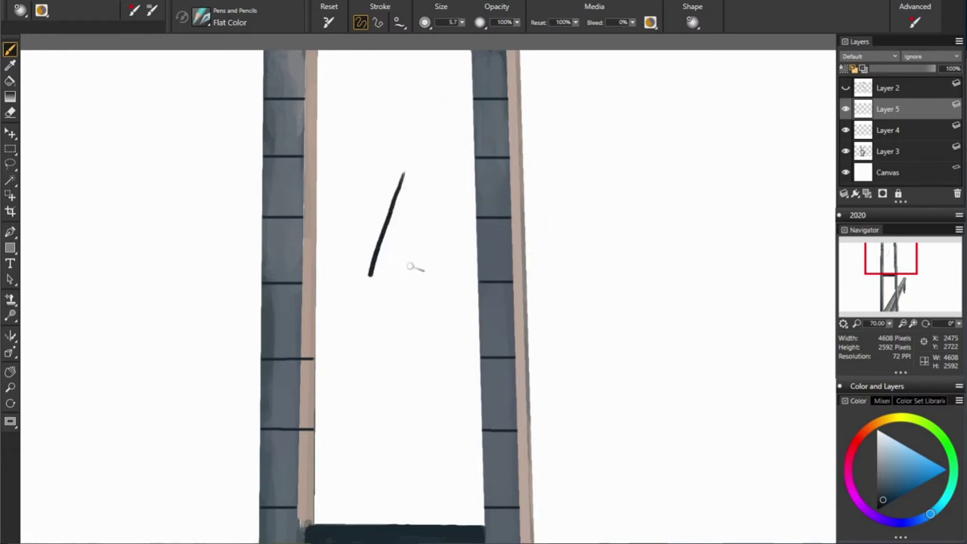
key(ctrl+z)
key([)
drag(393, 125, 352, 249)
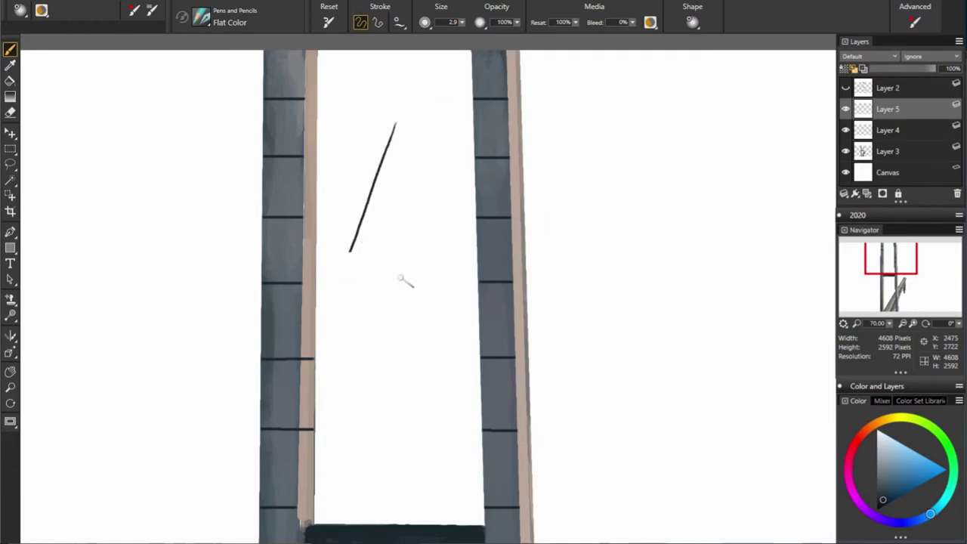
key(ctrl+z)
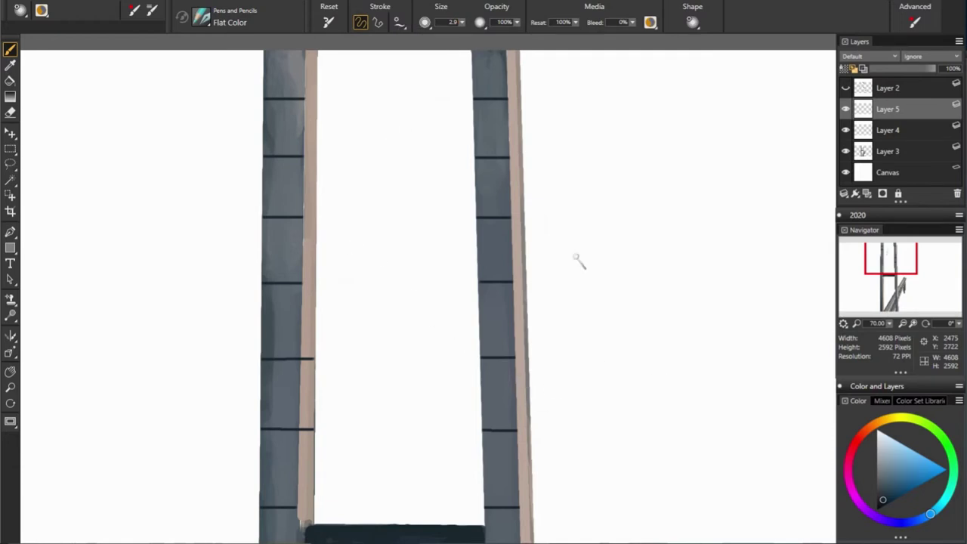
Step: Set the pen to size 2.5 and straight lines, and draw ticks at four left-leg rungs
click(462, 23)
click(378, 22)
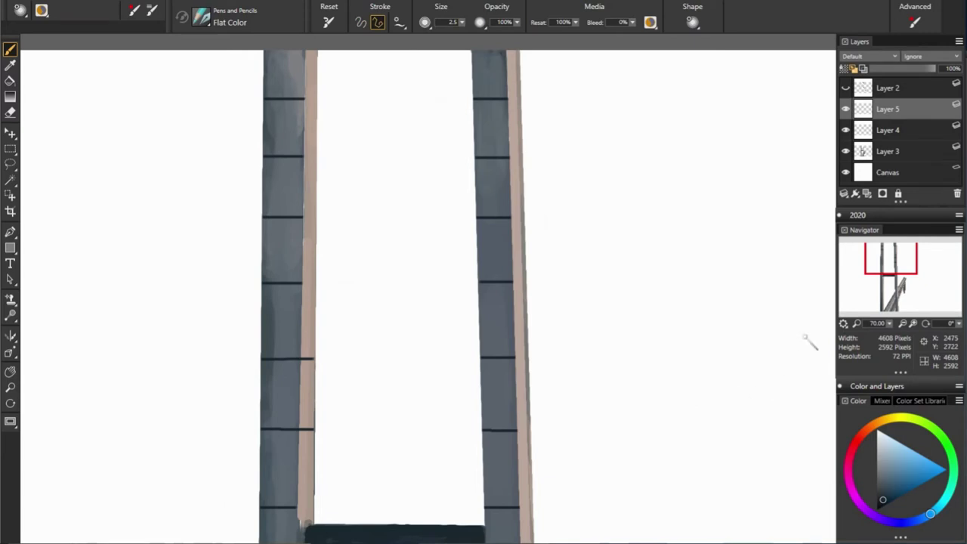
shift+click(327, 103)
click(303, 157)
shift+click(328, 163)
click(303, 217)
shift+click(328, 221)
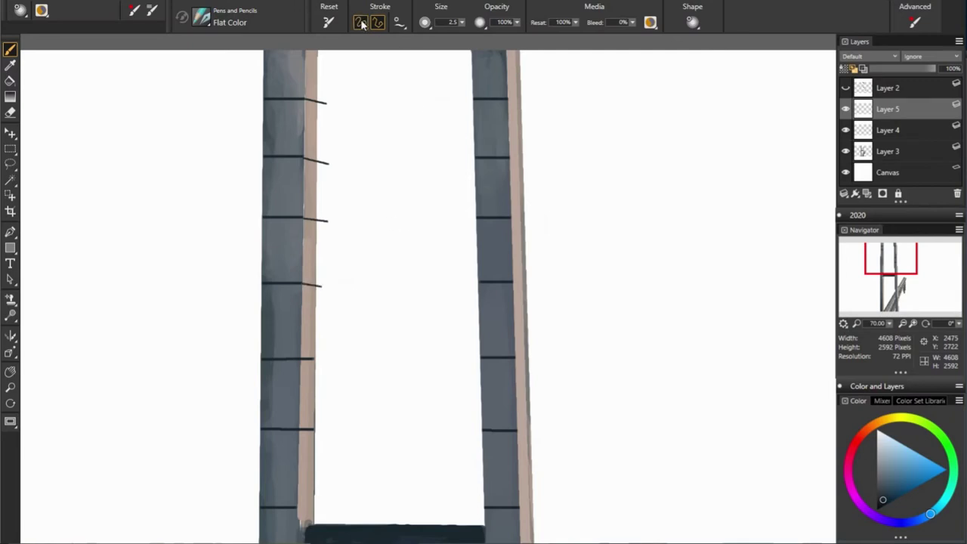
shift+click(301, 282)
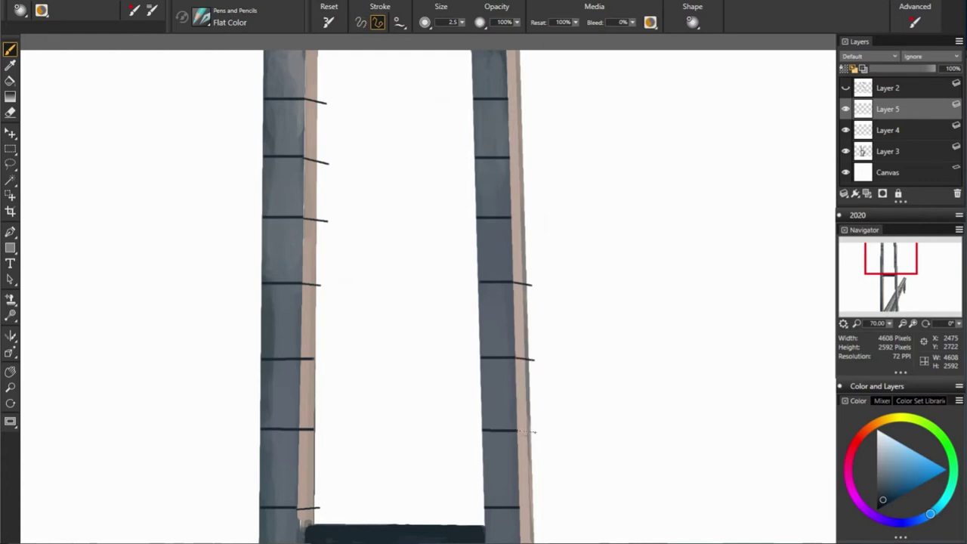
Step: Extend four rung ticks outward past the right leg's outer edge
drag(518, 430, 536, 432)
drag(534, 507, 537, 507)
drag(514, 219, 533, 222)
drag(512, 158, 531, 165)
drag(898, 266, 891, 304)
Step: Zoom out to the whole tower, set pen size 3.0, and show and select Layer 4
click(902, 324)
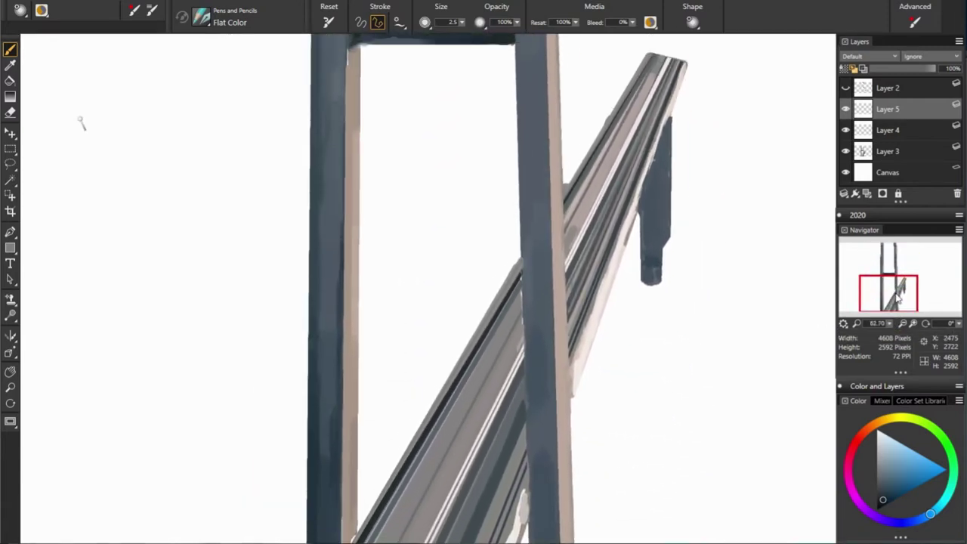
key(ctrl+minus)
key(ctrl+minus)
key(ctrl+minus)
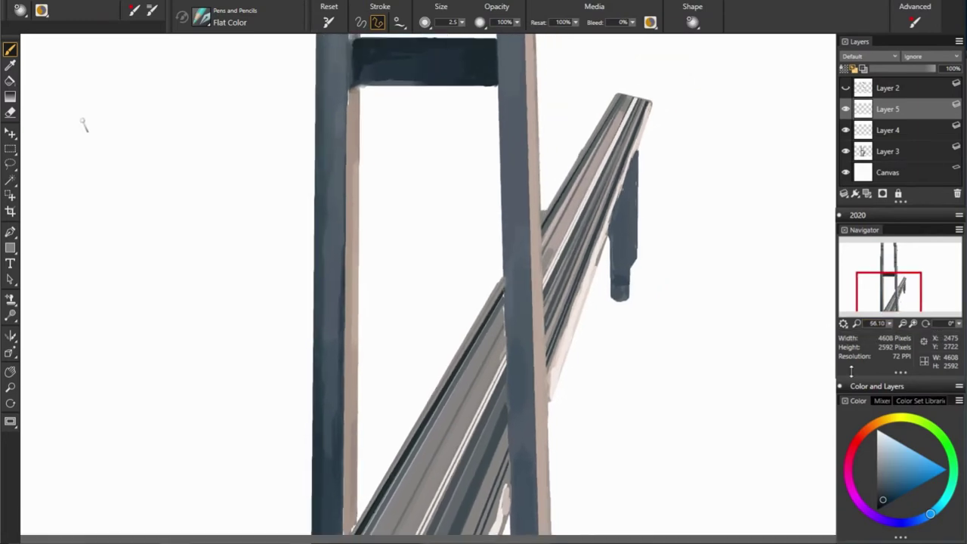
key(ctrl+minus)
click(461, 22)
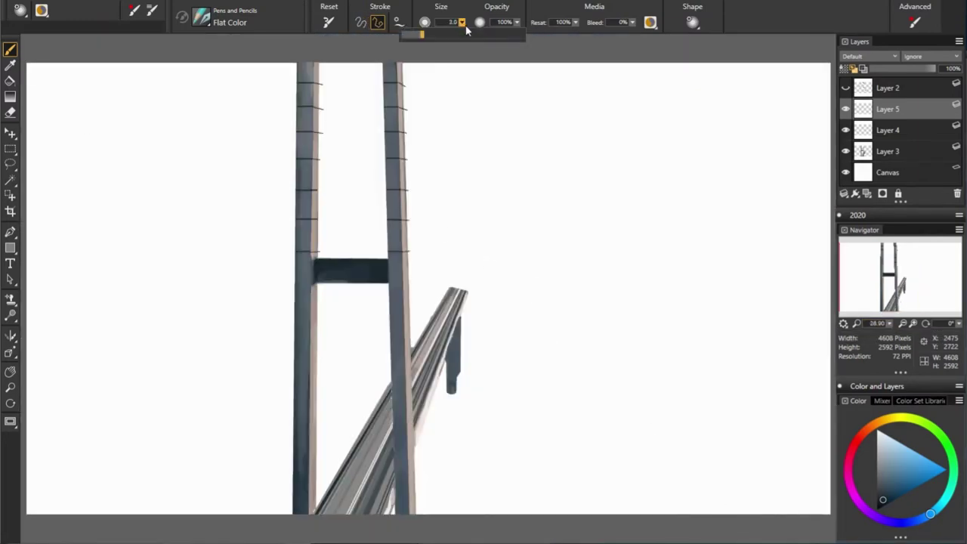
click(469, 32)
click(846, 129)
click(907, 127)
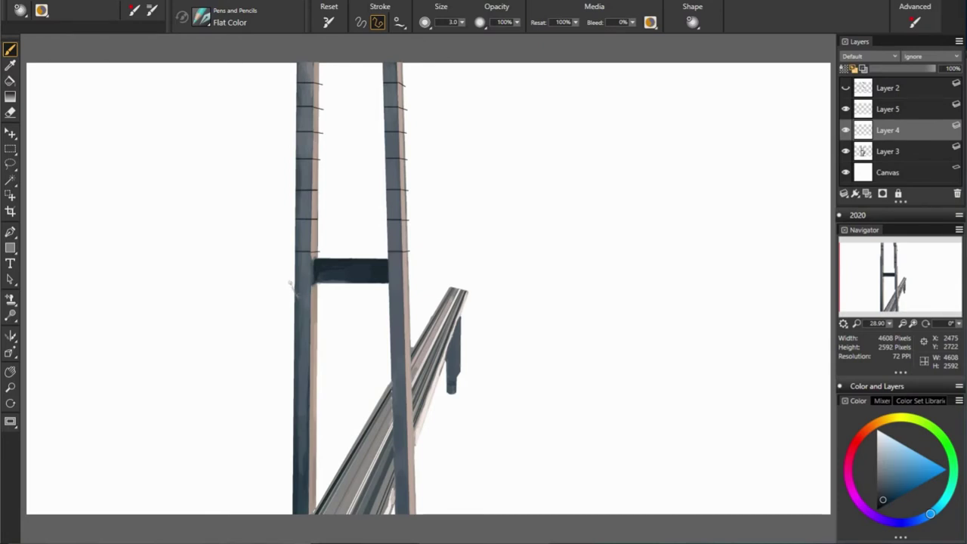
Step: Draw the first two straight-line frame boxes across both legs below the crossbeam
drag(291, 284, 429, 284)
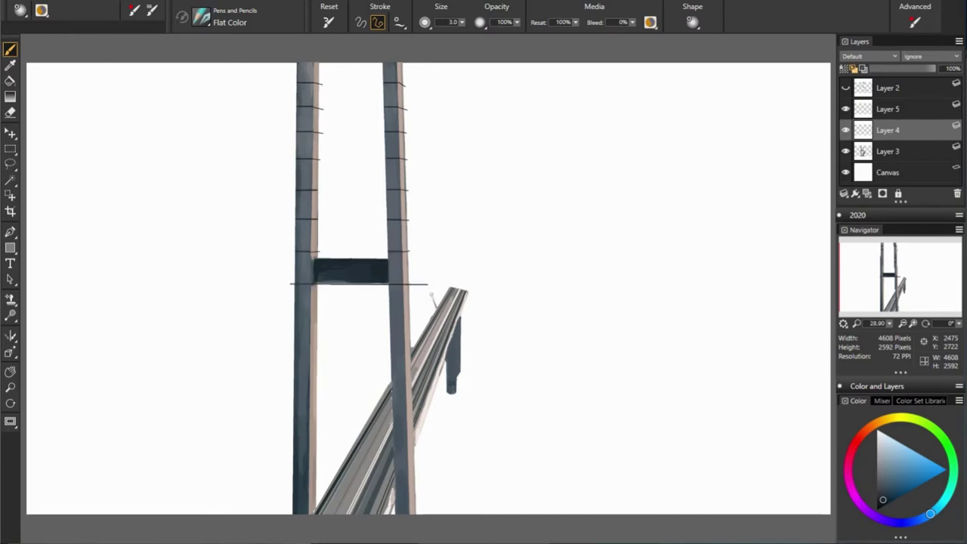
shift+click(417, 314)
shift+click(272, 315)
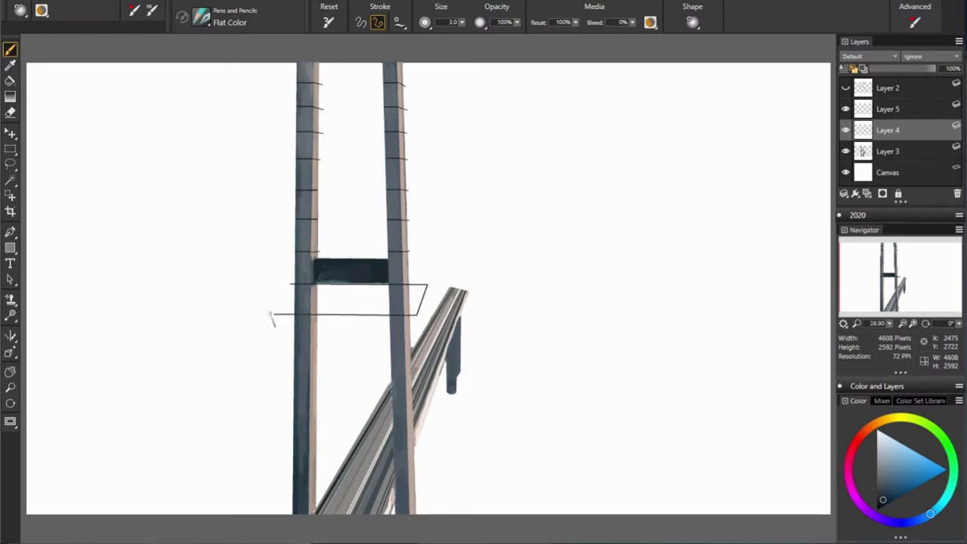
shift+click(283, 345)
shift+click(420, 346)
Step: Continue the stack with lower slanted-side frame boxes down the legs
shift+click(423, 380)
shift+click(273, 379)
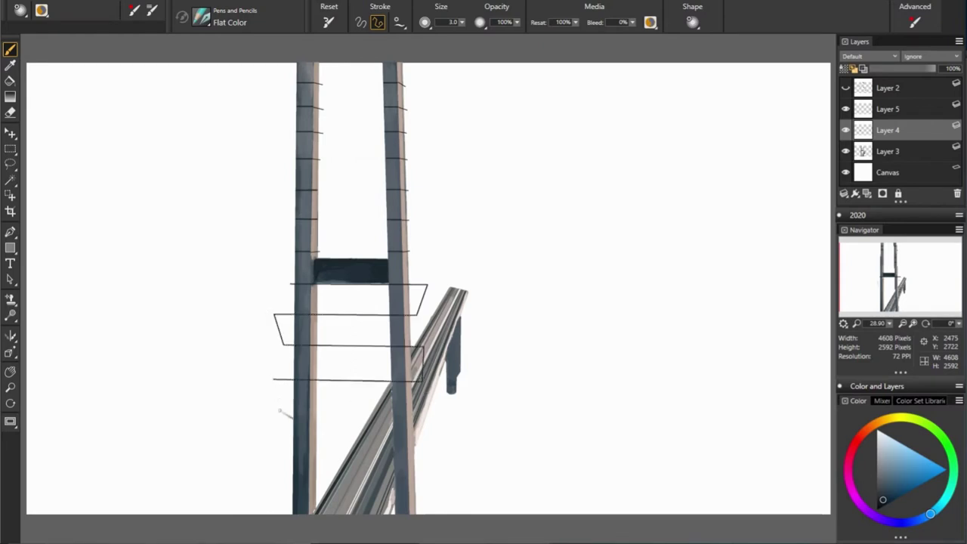
shift+click(283, 412)
shift+click(429, 414)
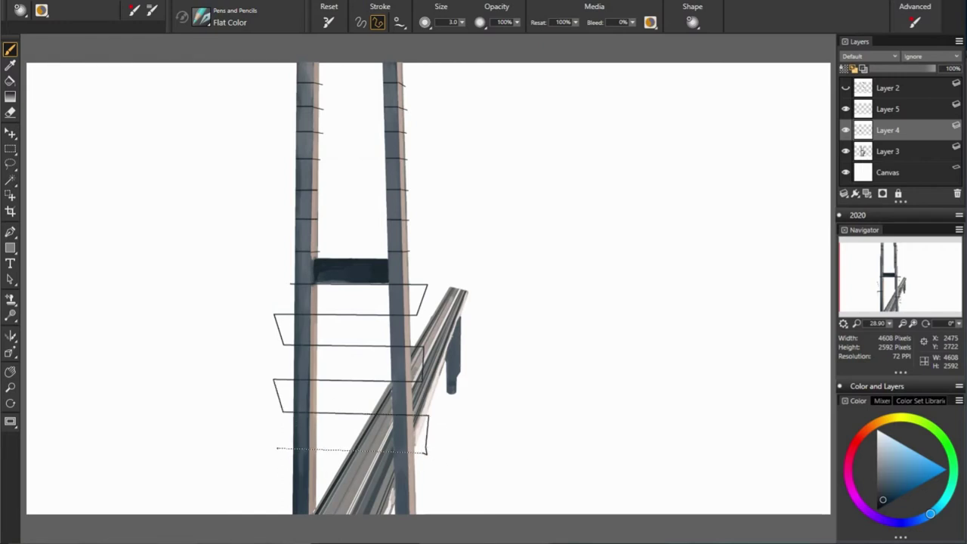
shift+click(277, 448)
shift+click(280, 484)
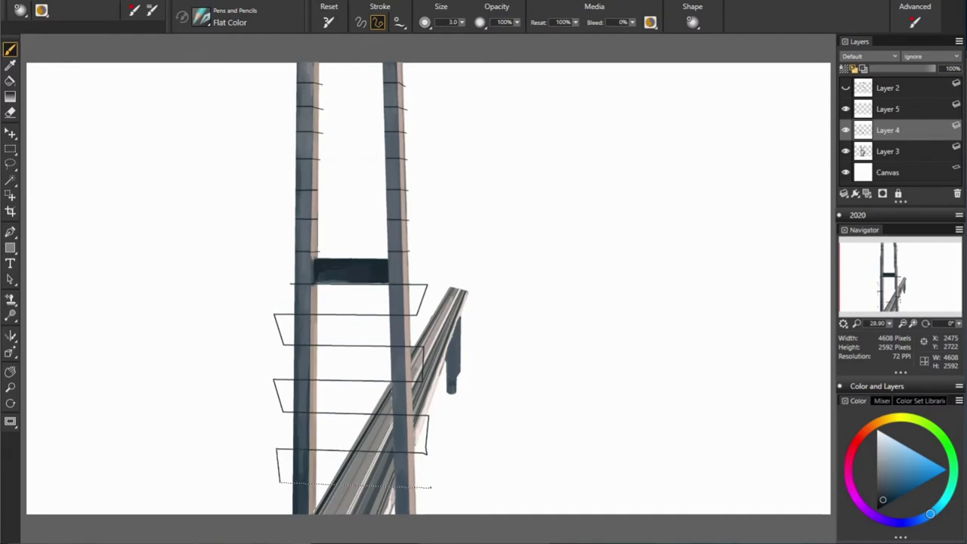
shift+click(429, 487)
key(n)
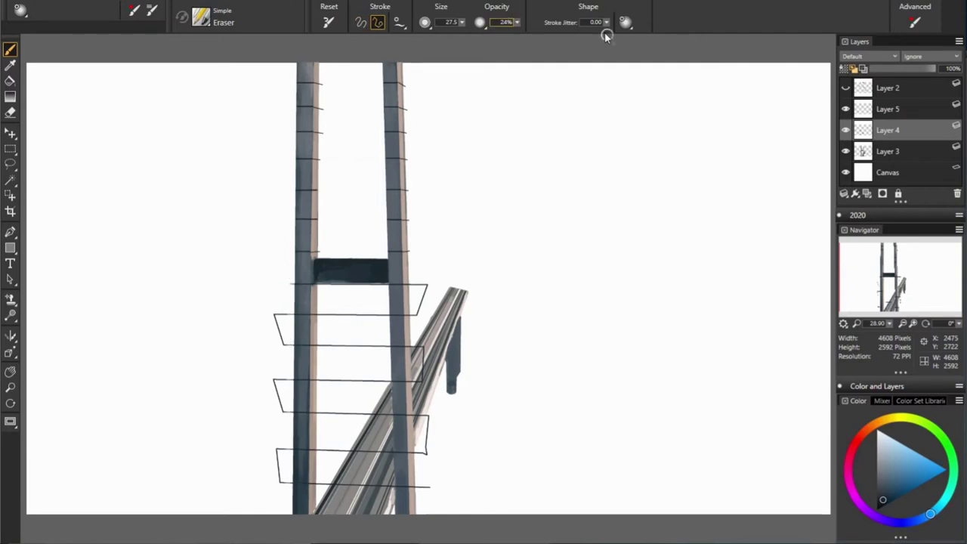
Step: Set eraser opacity to 100% and erase frame lines along both legs' edges
drag(517, 22, 625, 56)
drag(293, 272, 293, 490)
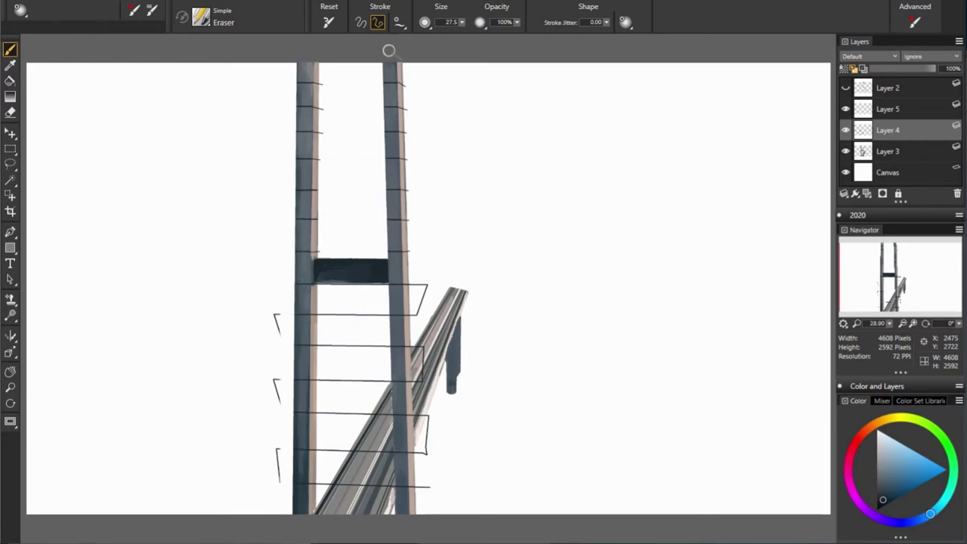
drag(316, 304, 312, 478)
drag(316, 281, 313, 493)
drag(380, 280, 387, 387)
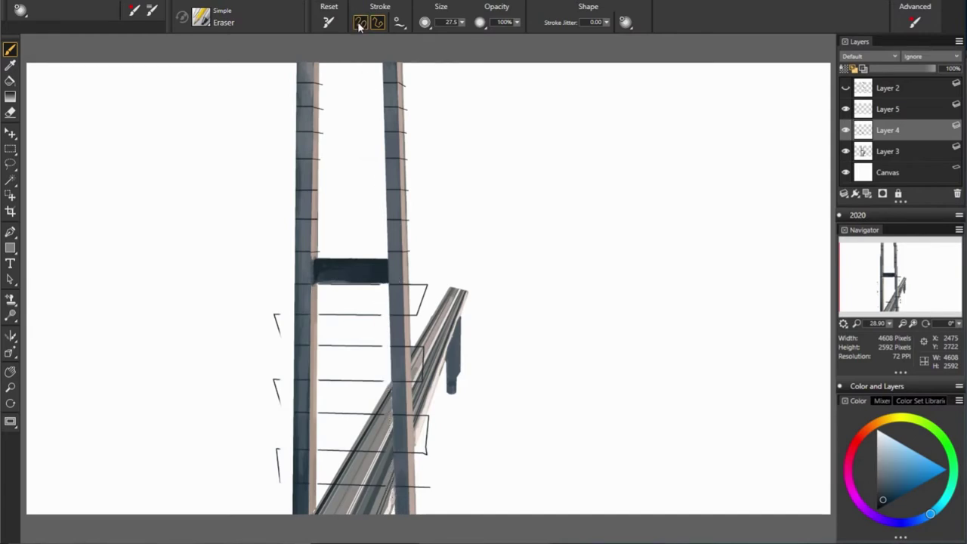
drag(411, 274, 412, 497)
Step: Freehand-erase the remaining bracket marks and horizontal lines, then select Layer 5
click(360, 22)
drag(425, 310, 419, 274)
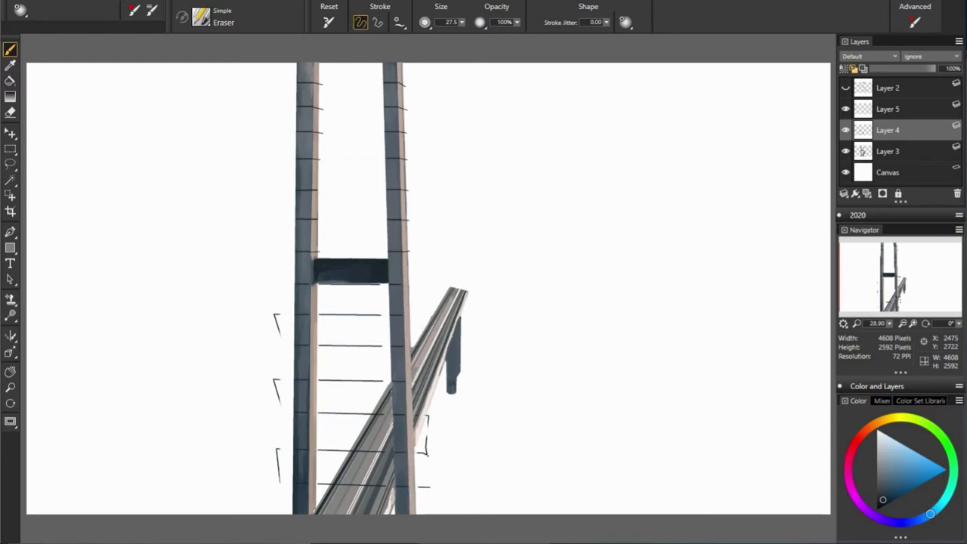
drag(277, 483, 276, 315)
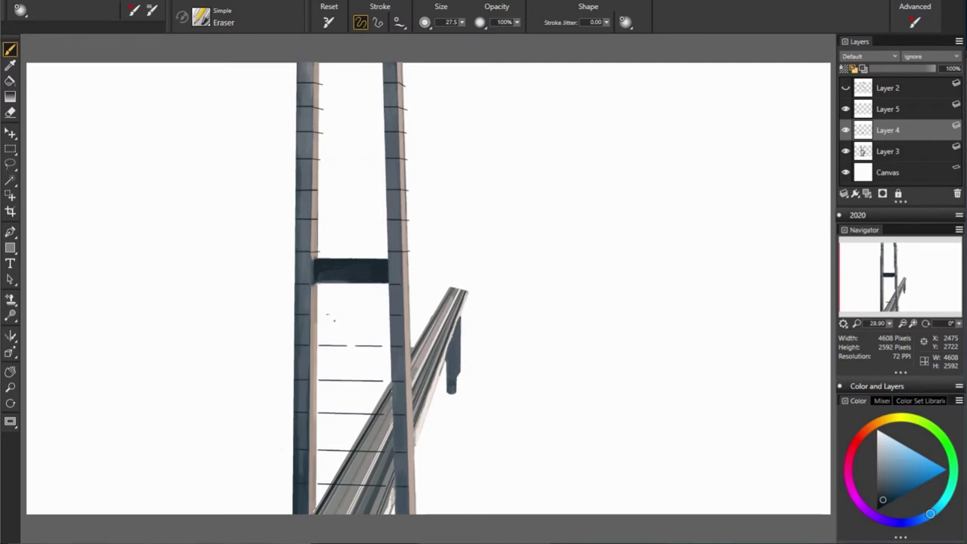
mouse_move(326, 347)
mouse_down()
mouse_move(325, 414)
mouse_move(366, 452)
mouse_move(374, 333)
mouse_up()
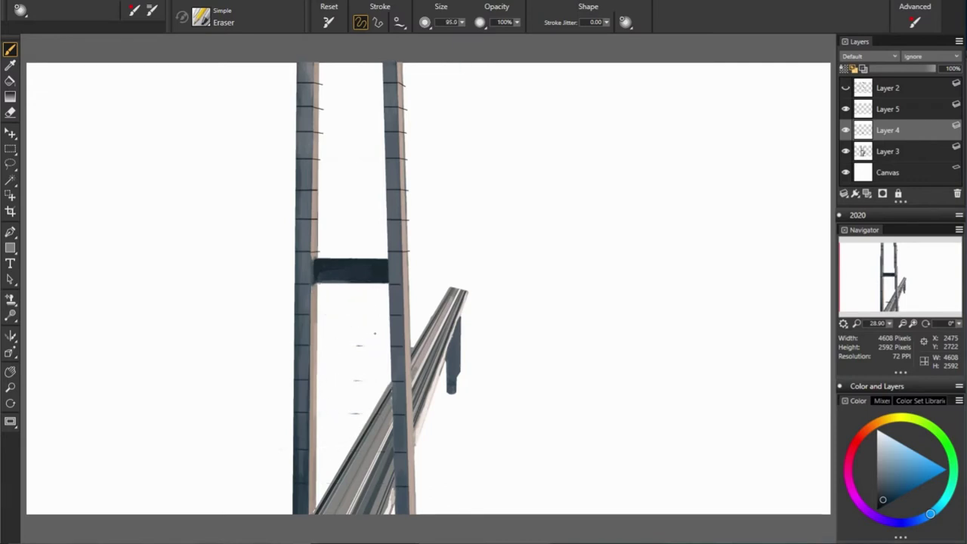
click(849, 111)
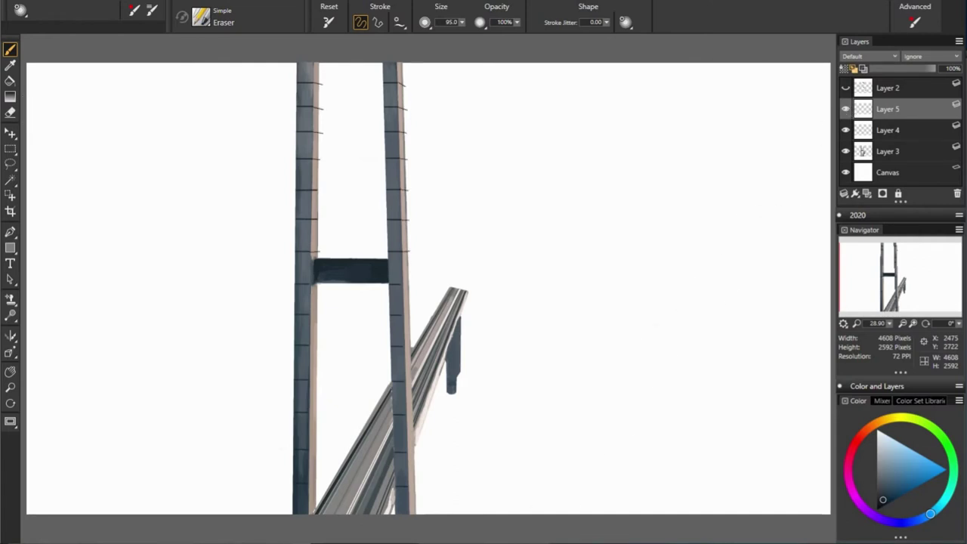
Step: Set the Flat Color pen to size 3.3 in straight-line mode and draw a line under the crossbeam
key(n)
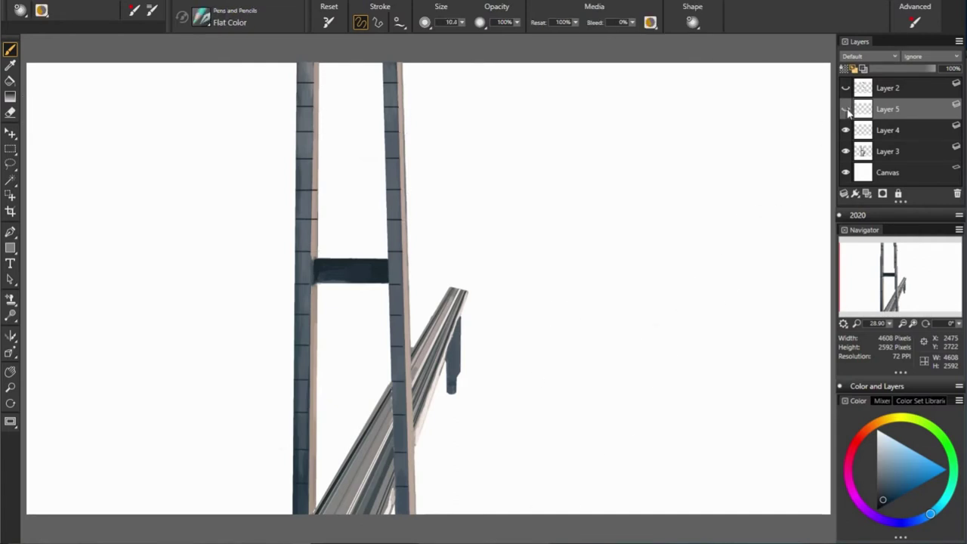
drag(462, 22, 444, 65)
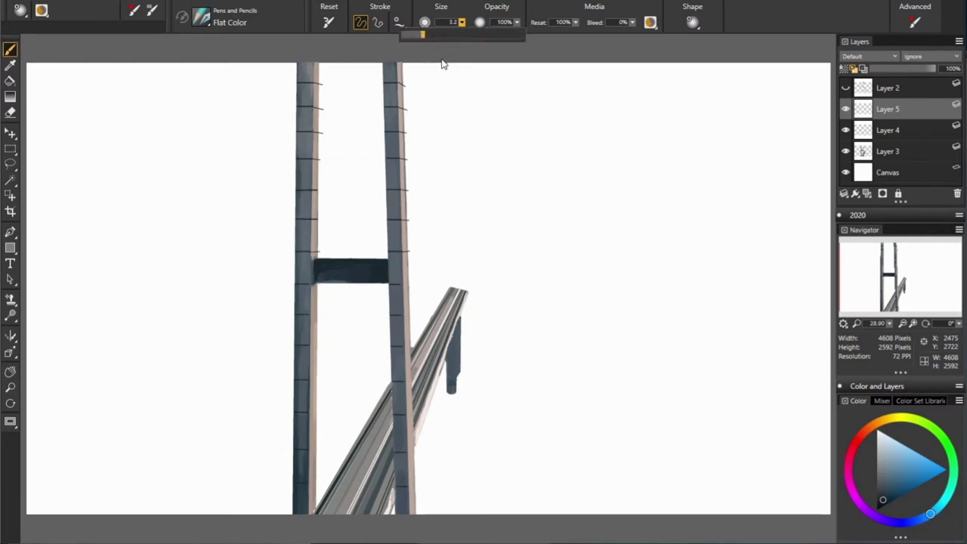
key(v)
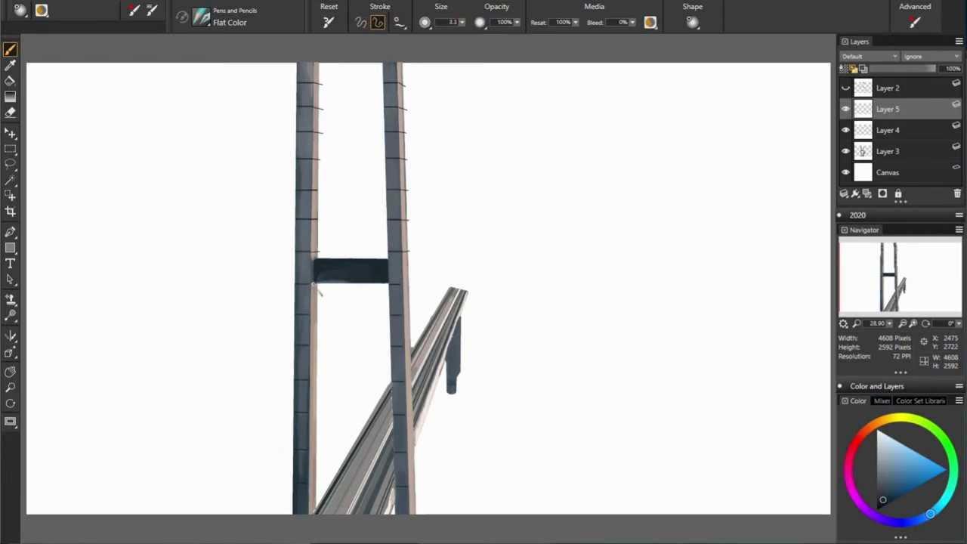
click(310, 285)
click(352, 283)
key(ctrl+z)
key(ctrl+y)
key(ctrl+y)
Step: Add short slanted ink ticks on the left leg's inner edge
drag(314, 412, 327, 399)
key(ctrl+z)
drag(326, 429, 310, 445)
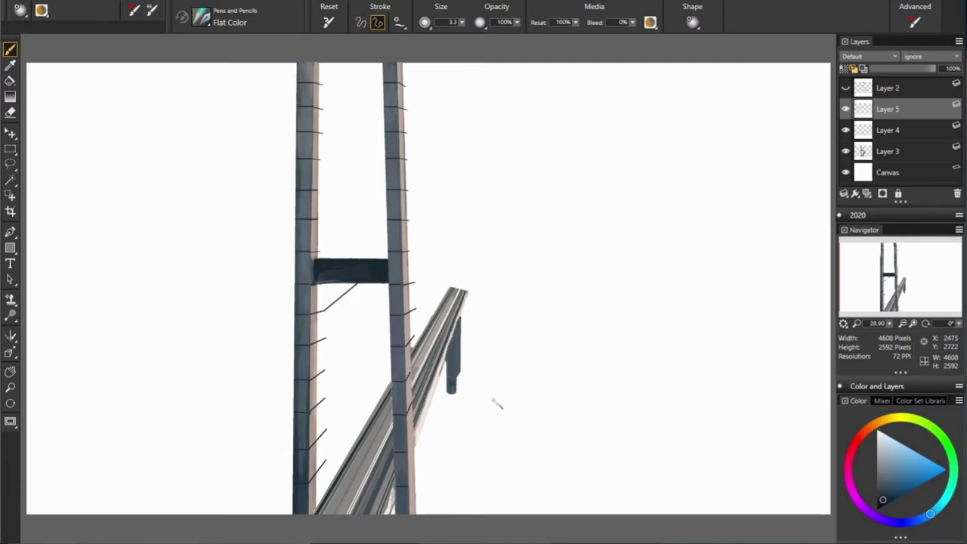
Step: Use freehand strokes and the Simple Eraser to remove the stray diagonal cable lines from the pillars
key(b)
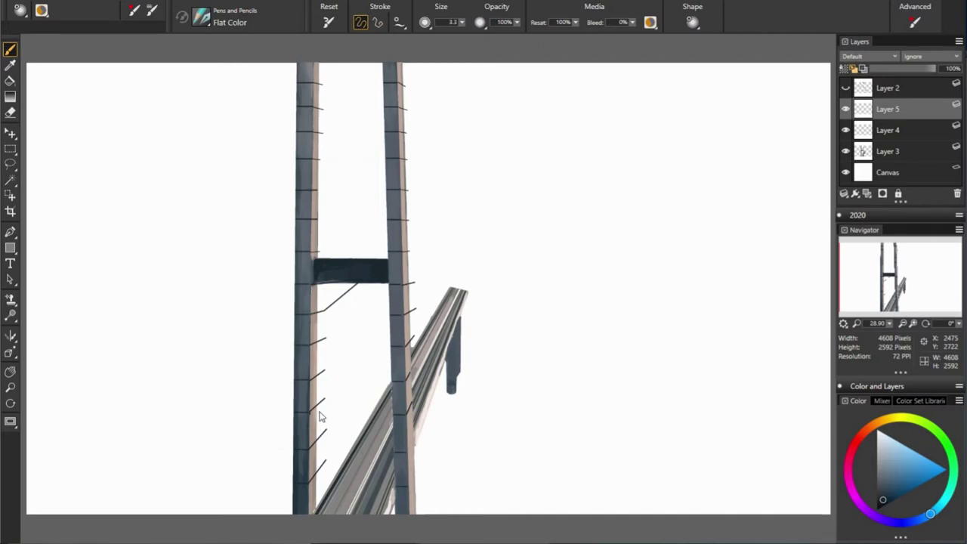
key(n)
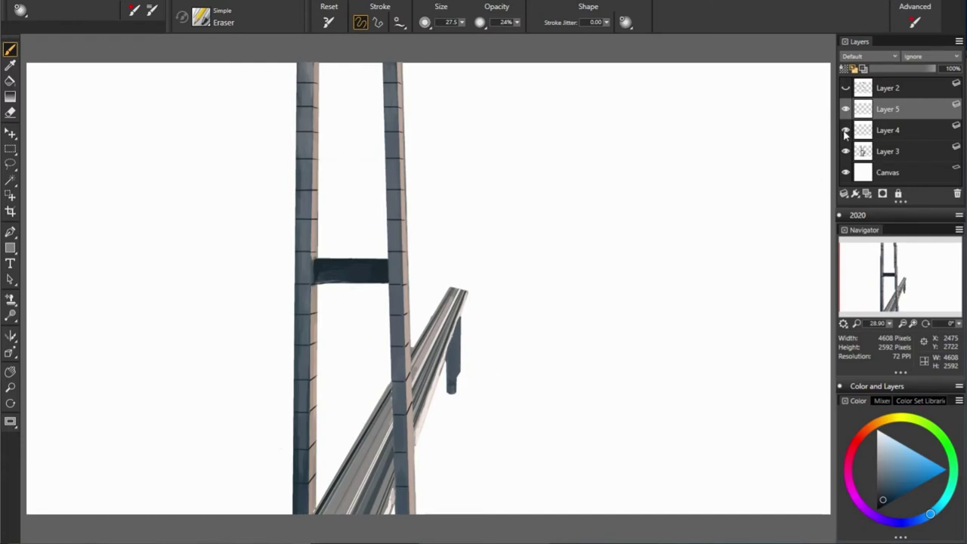
Step: Select Layers 5 and 4 together and collapse them into a single layer
shift+click(888, 129)
click(843, 193)
click(748, 230)
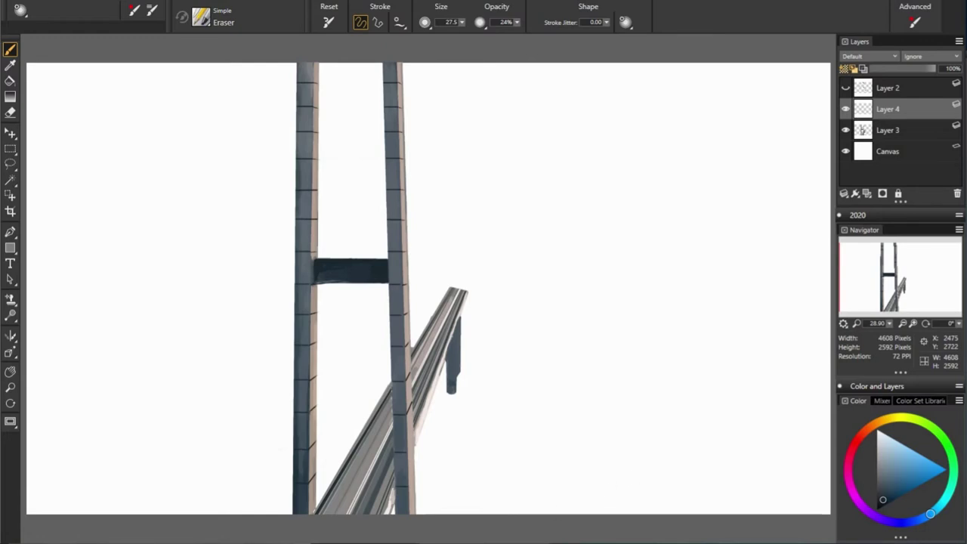
Step: With Flat Color at size 34.8, fill the crossbar's left end dark up to the pillar
key(slash)
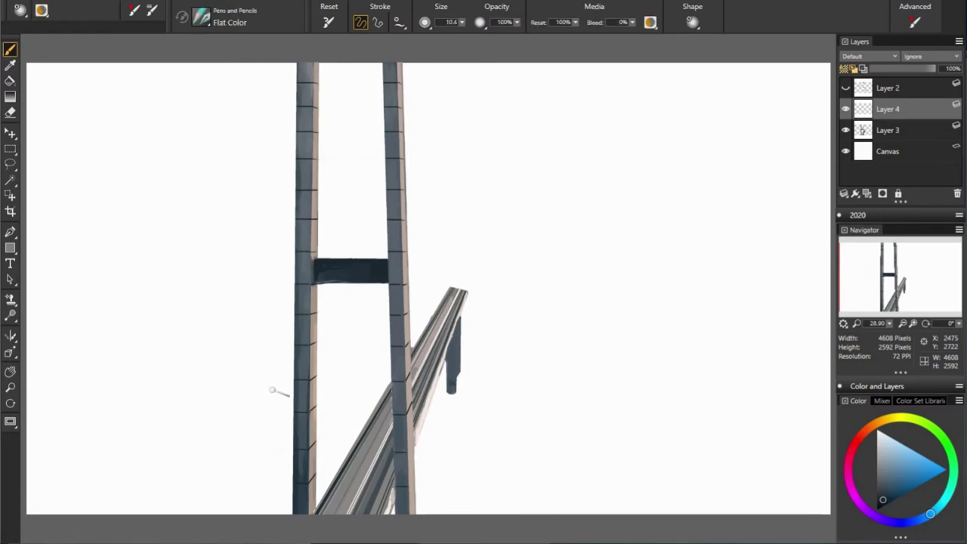
key(bracketright)
key(bracketright)
key(bracketright)
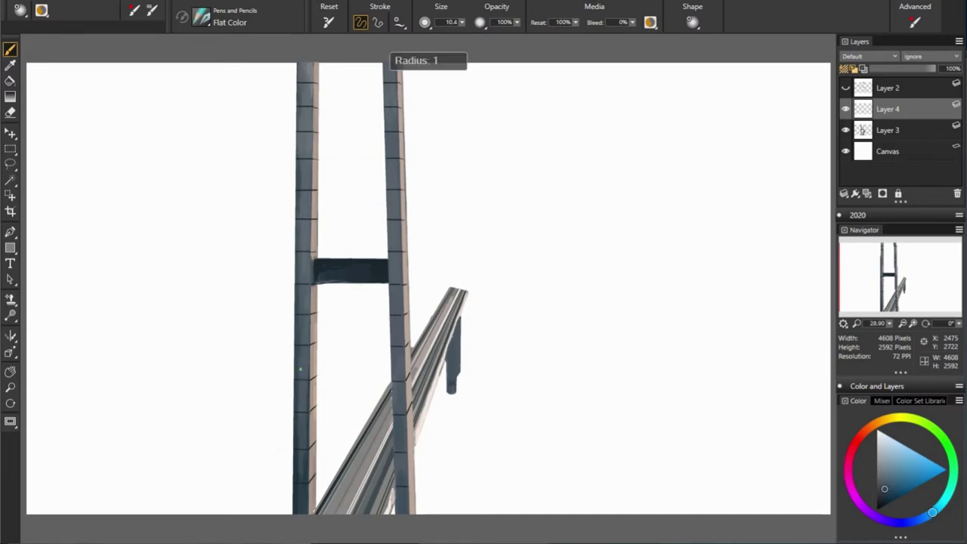
alt+click(303, 307)
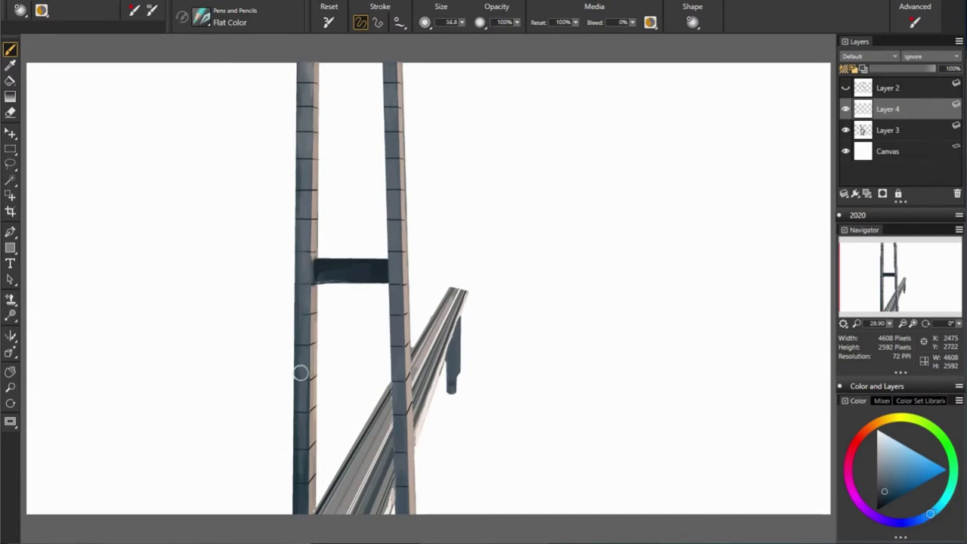
alt+click(330, 467)
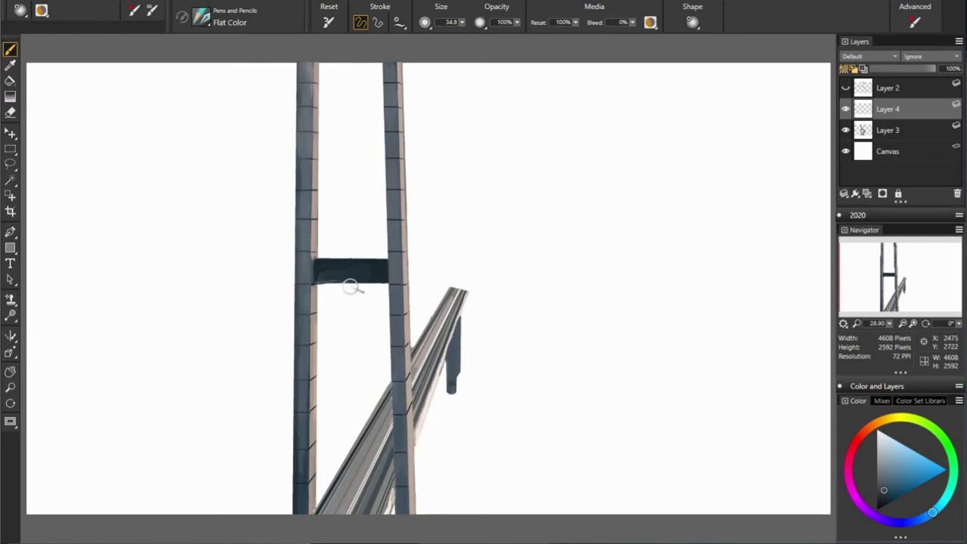
drag(305, 265, 311, 272)
click(305, 262)
Step: Sample warm and blue-grey tones from the pillars, lightening the warm alternate colour
alt+click(306, 429)
alt+click(317, 340)
alt+click(315, 312)
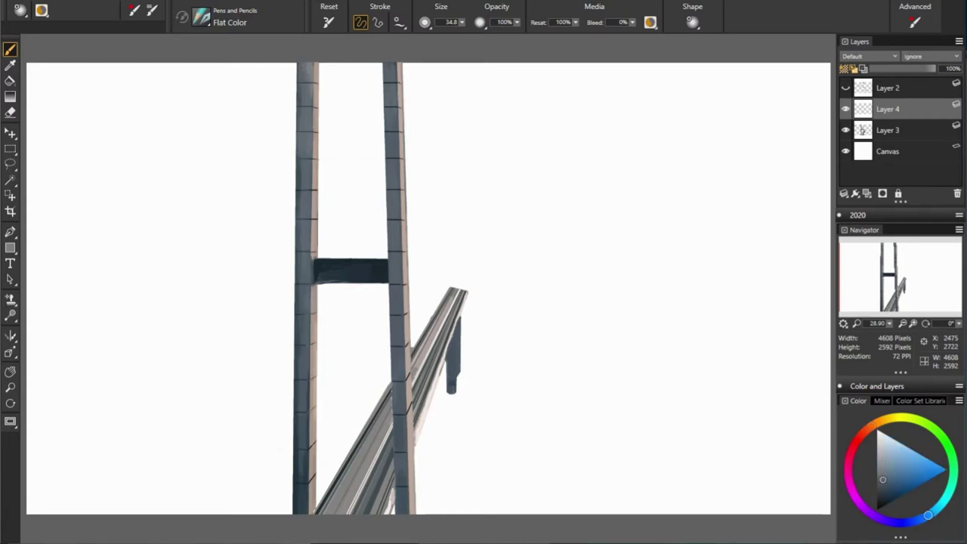
key(shift+s)
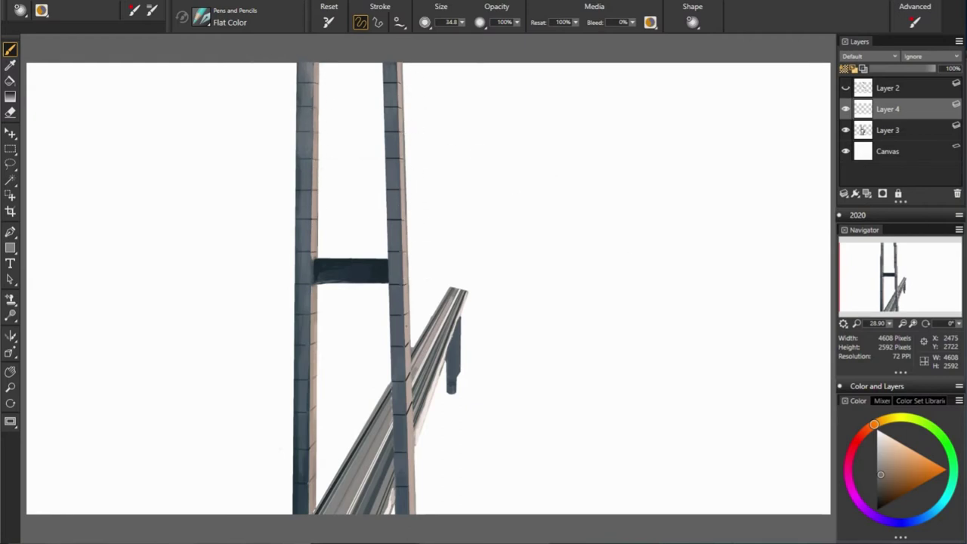
drag(880, 474, 884, 461)
key(shift+s)
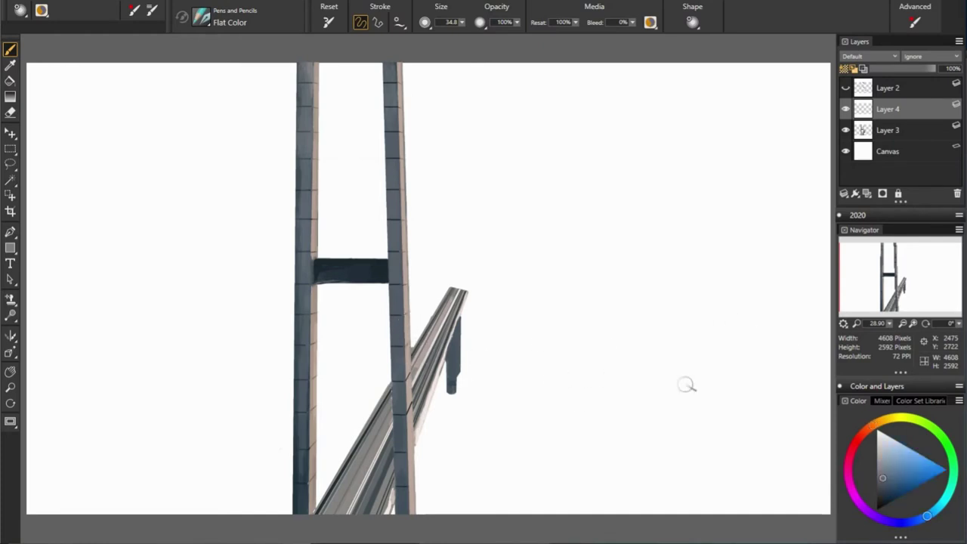
key(shift+s)
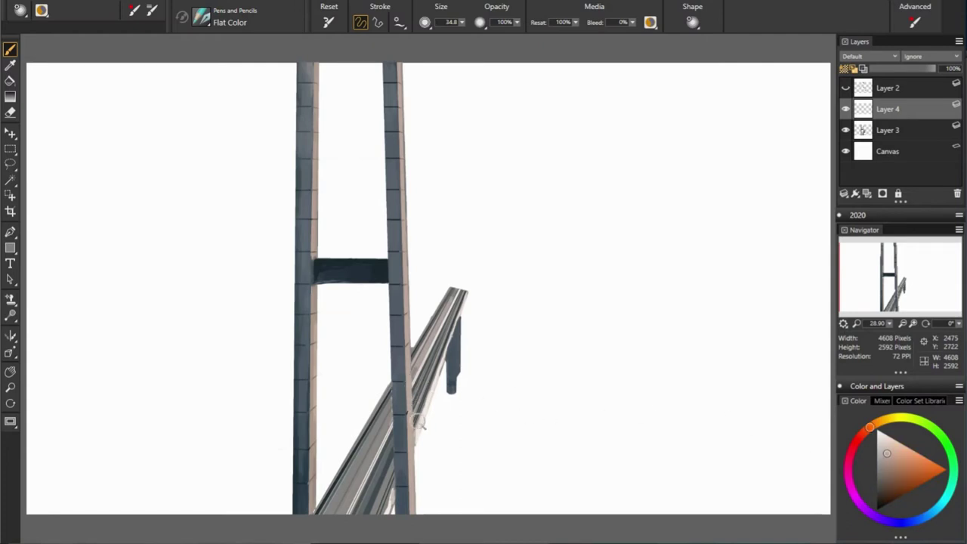
alt+click(448, 412)
alt+click(413, 420)
alt+click(300, 90)
Step: Create a new empty Layer 5 and move it above Layer 4
click(872, 130)
key(ctrl+shift+n)
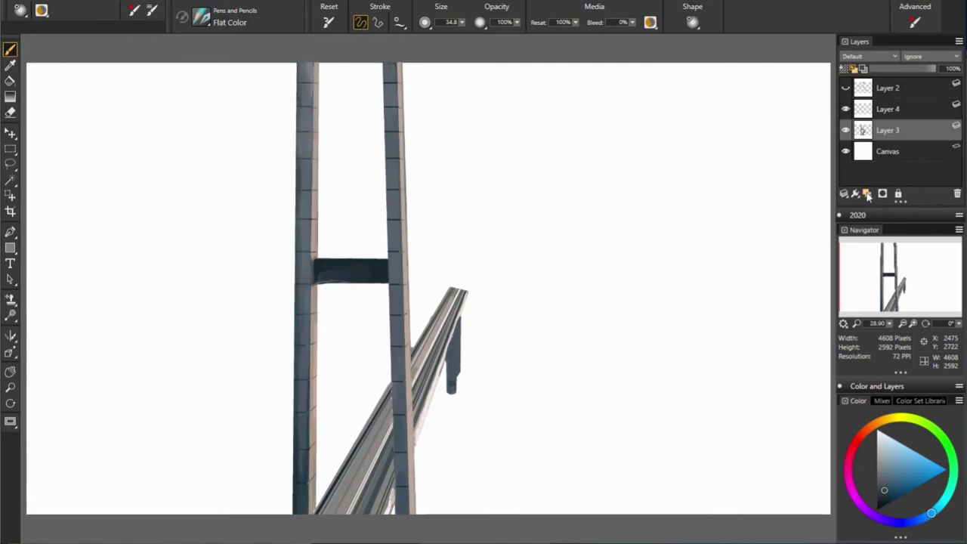
key(ctrl+bracketright)
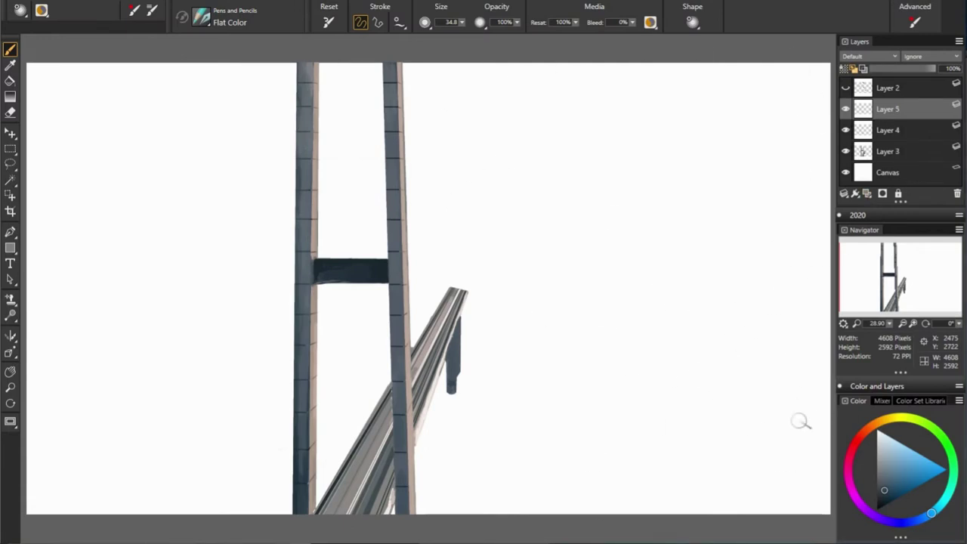
Step: Choose the Scratchboard Tool at 30% opacity and sample dark tones from the pillar and crossbar
click(517, 22)
drag(483, 75, 432, 123)
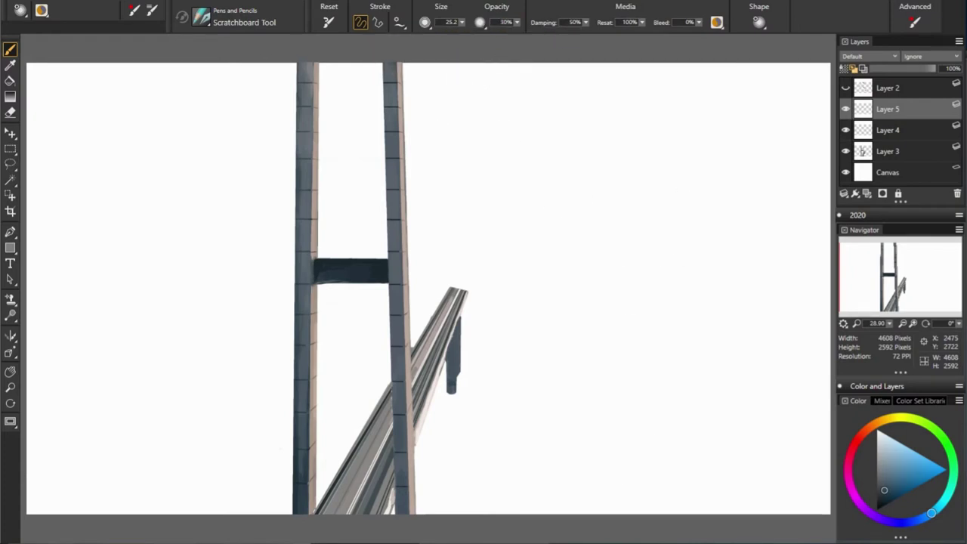
alt+click(301, 98)
alt+click(323, 130)
alt+click(301, 164)
alt+click(304, 166)
alt+click(315, 265)
alt+click(317, 270)
alt+click(381, 259)
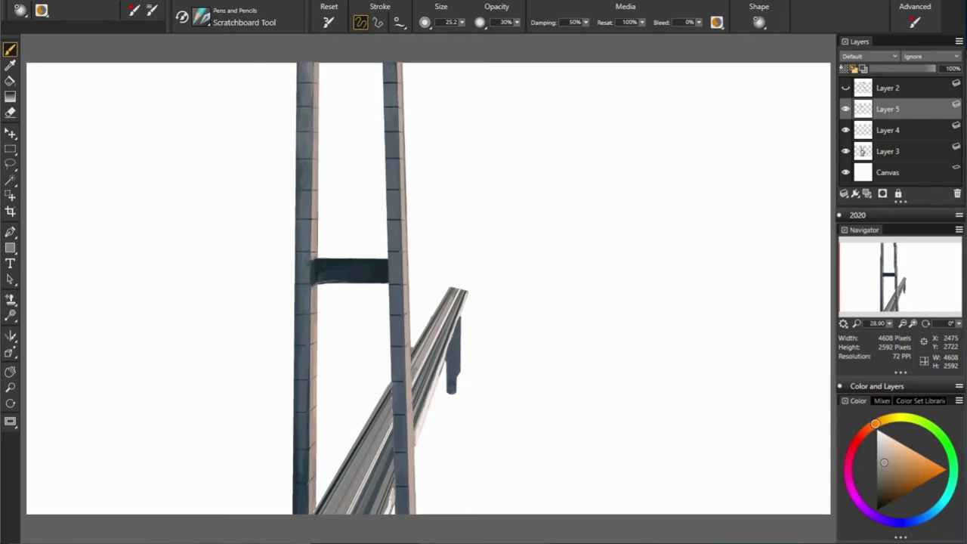
Step: Lower the brush opacity to 25% and sample blue-grey tones from the railing
click(506, 22)
text(25)
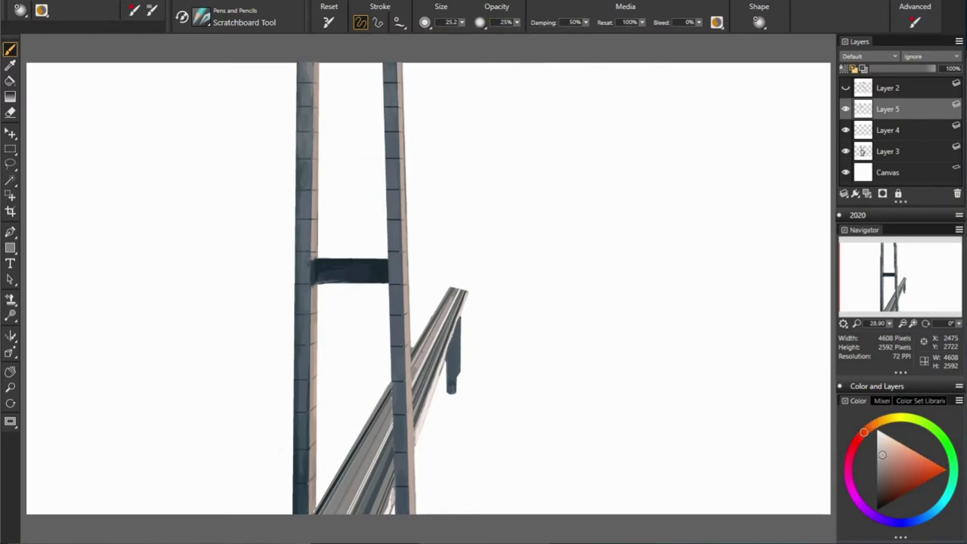
alt+click(429, 325)
alt+click(460, 344)
alt+click(450, 364)
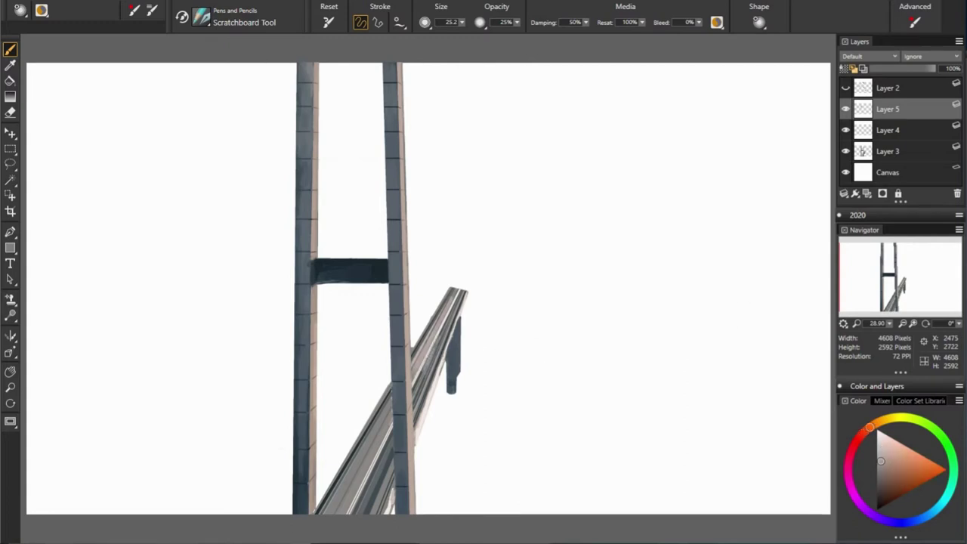
alt+click(423, 399)
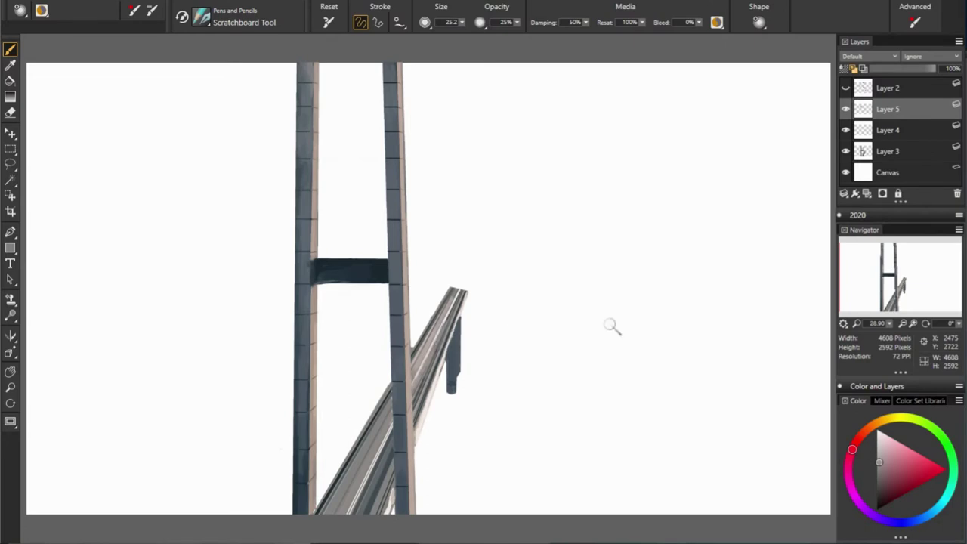
alt+click(462, 296)
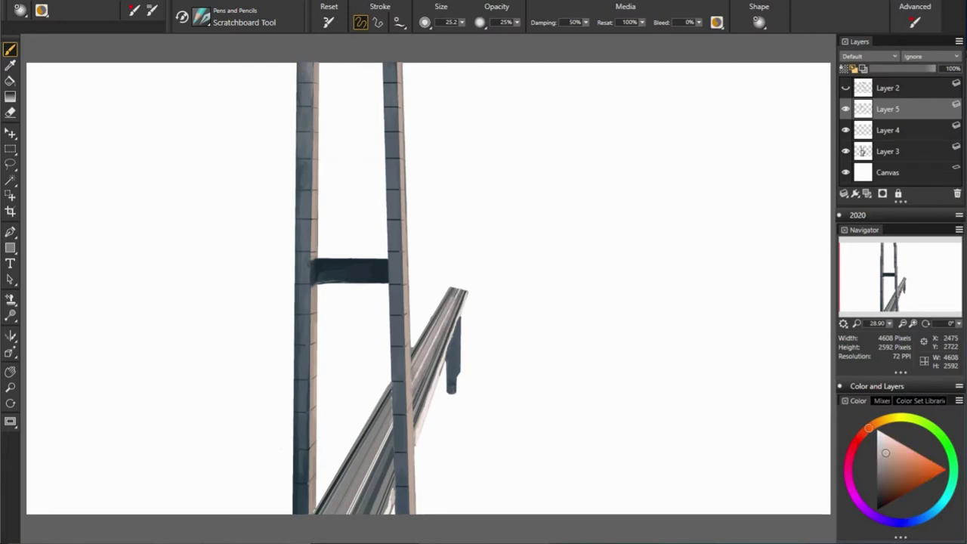
alt+click(459, 349)
Step: Darken the railing post's right edge, then sample darker greys from the pillar and rail
drag(458, 321, 459, 371)
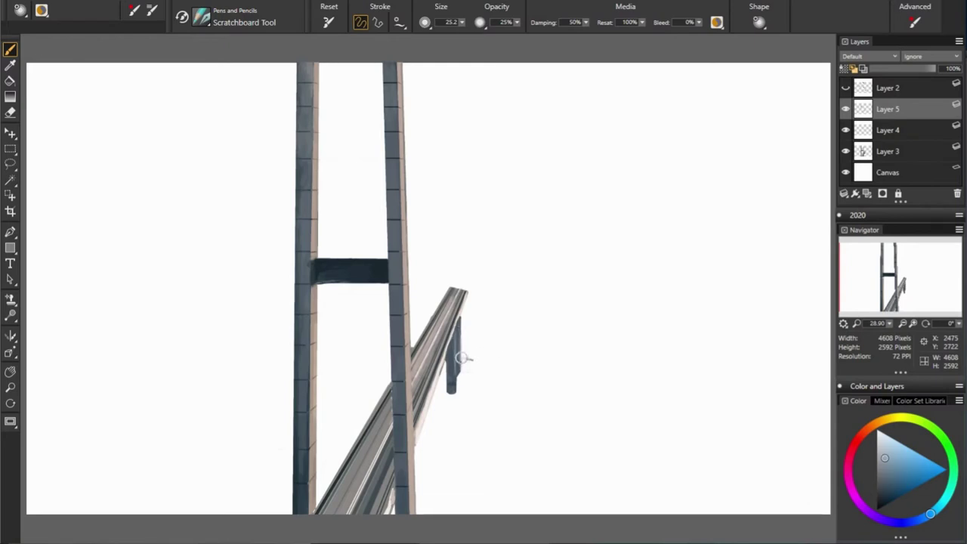
alt+click(323, 325)
alt+click(452, 340)
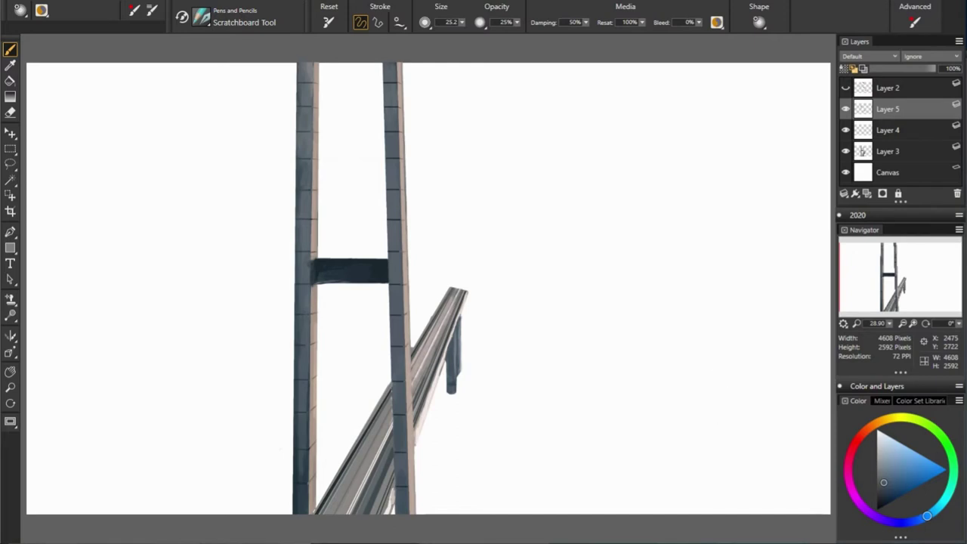
alt+click(381, 491)
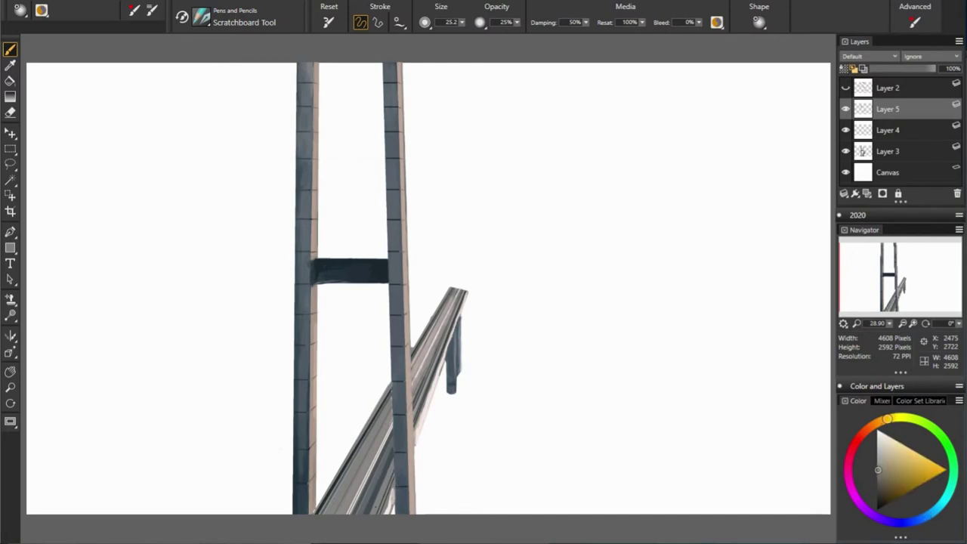
alt+click(421, 485)
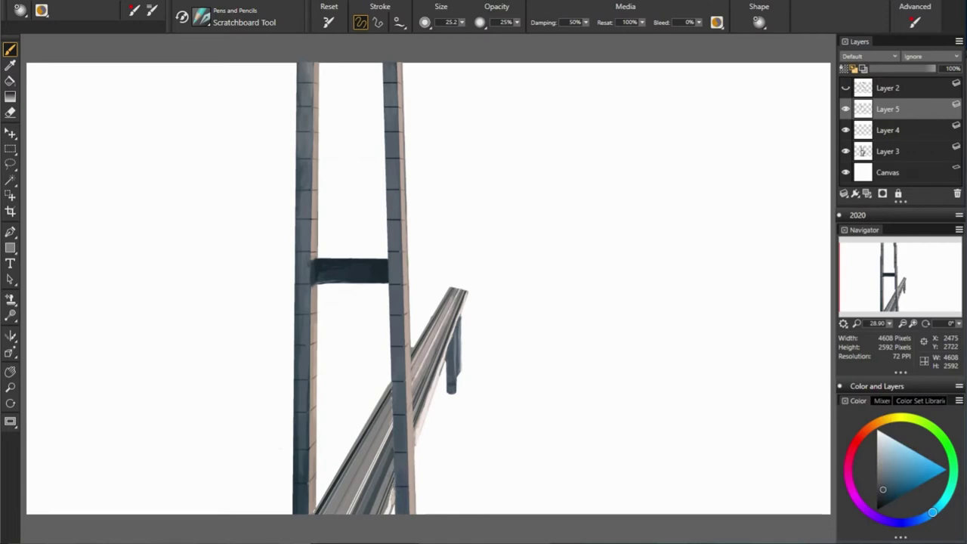
alt+click(306, 461)
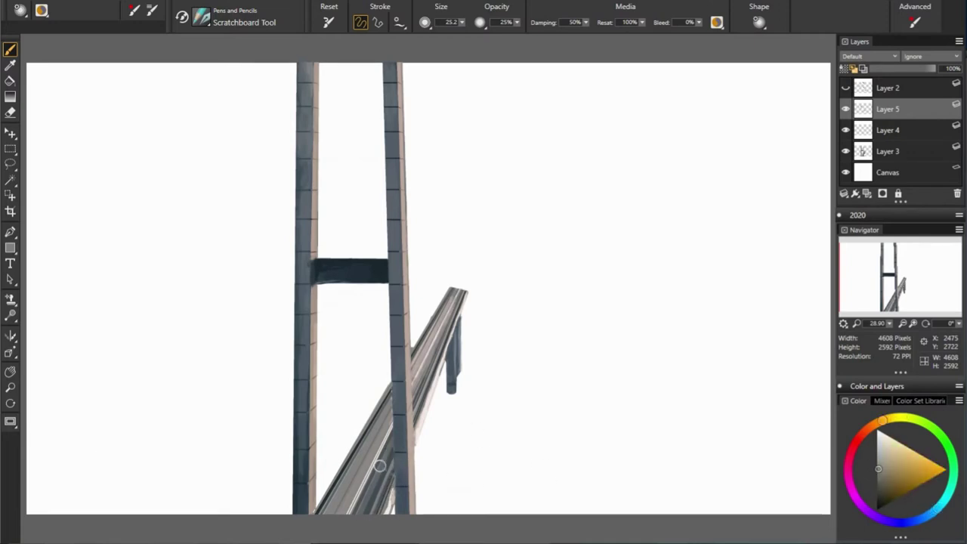
alt+click(368, 485)
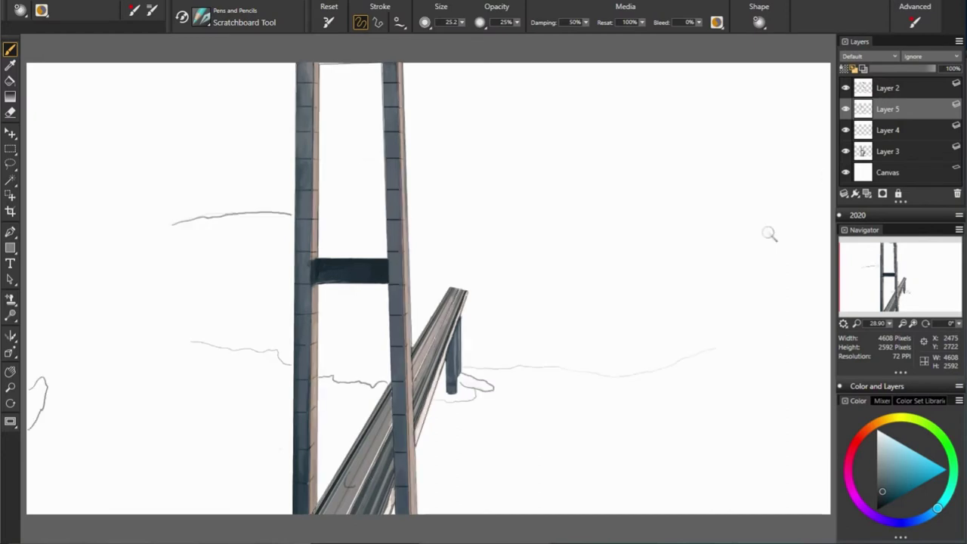
Step: Zoom in and paint a dark car shape on the roadway
scroll(891, 324, up, 3)
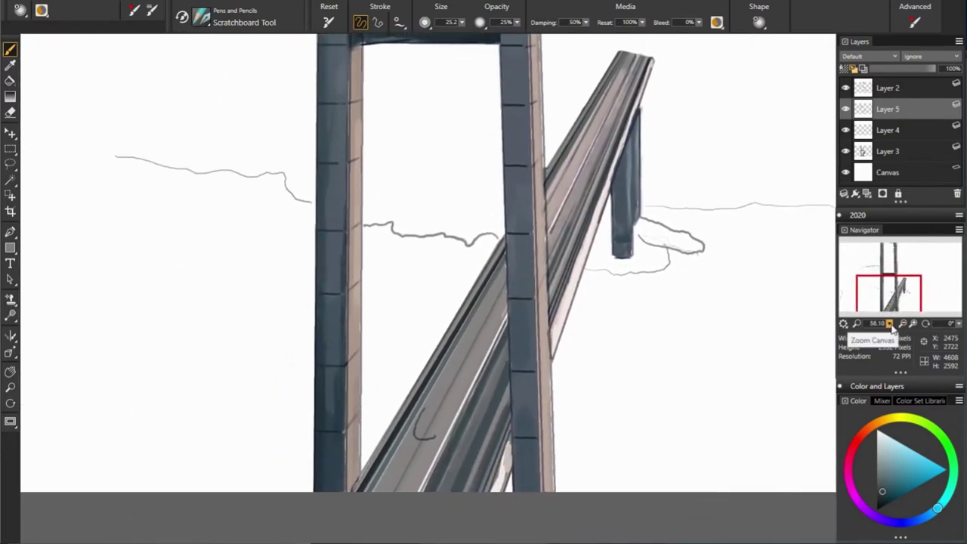
scroll(883, 316, up, 2)
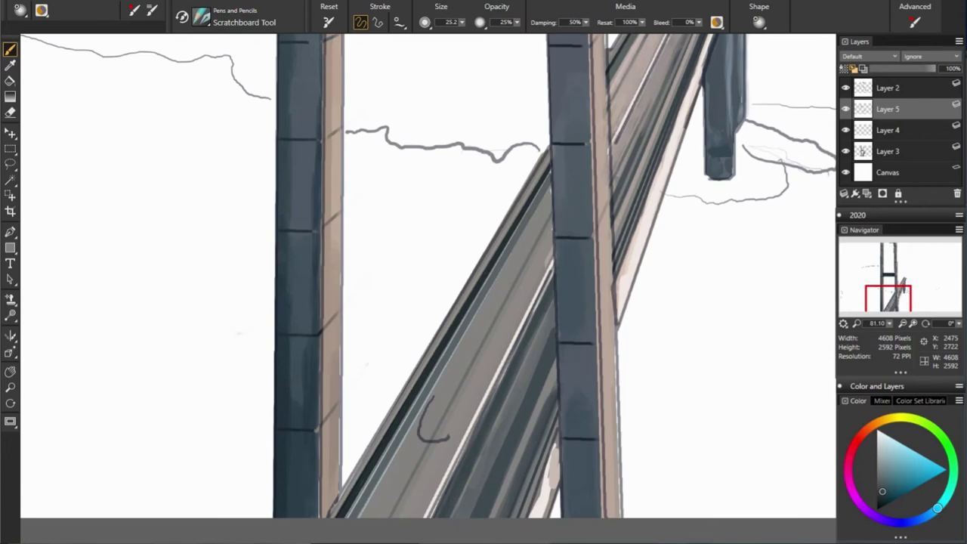
alt+click(434, 434)
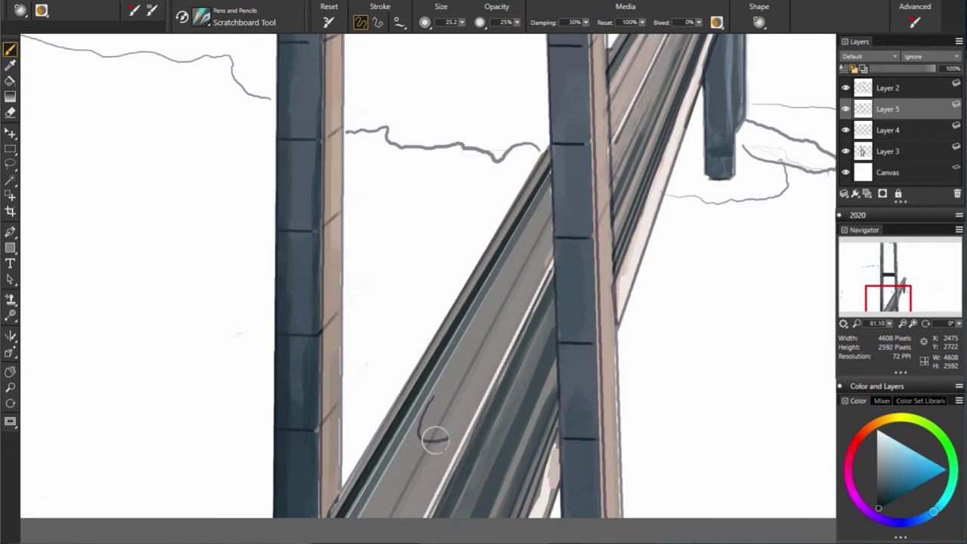
mouse_move(424, 429)
mouse_down()
mouse_move(437, 435)
mouse_move(457, 411)
mouse_up()
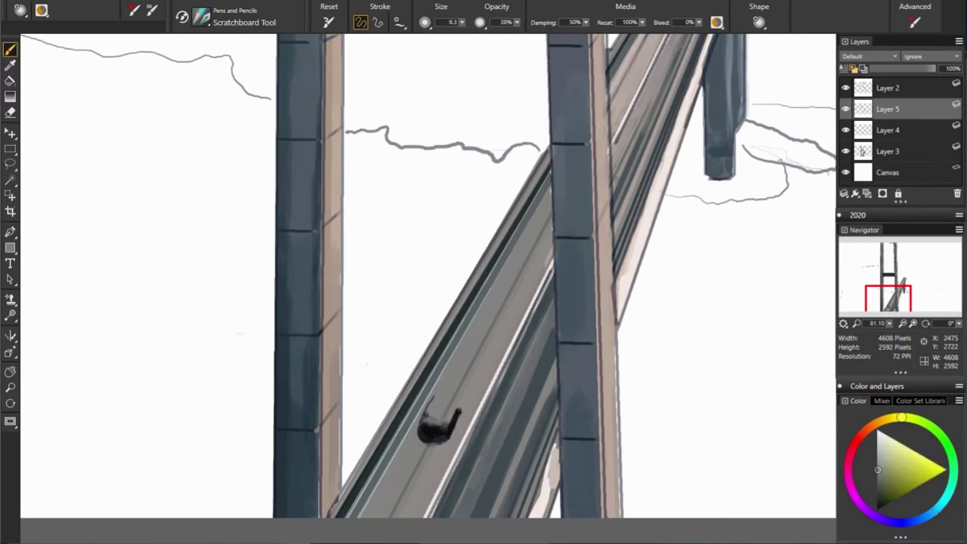
Step: Pick the road grey and paint over the car's white highlight
alt+click(309, 400)
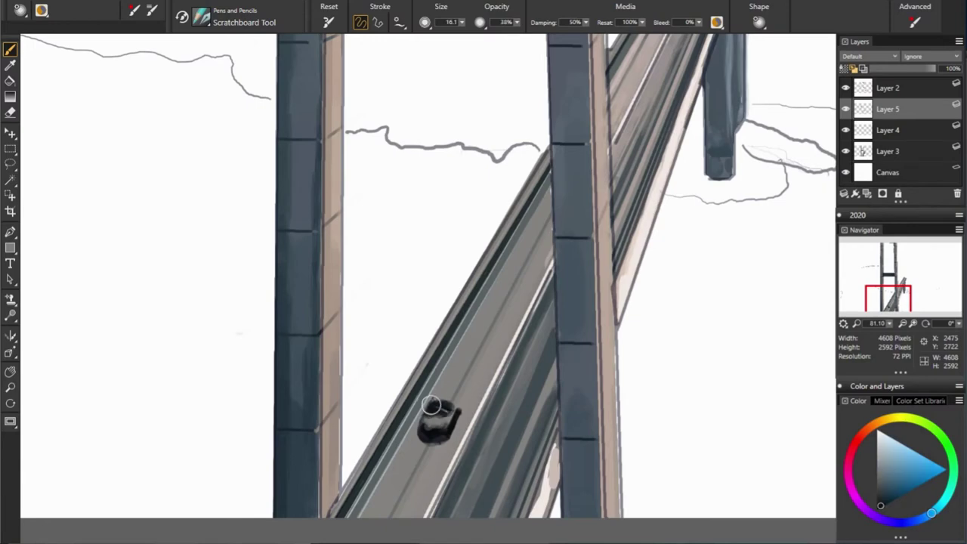
click(928, 425)
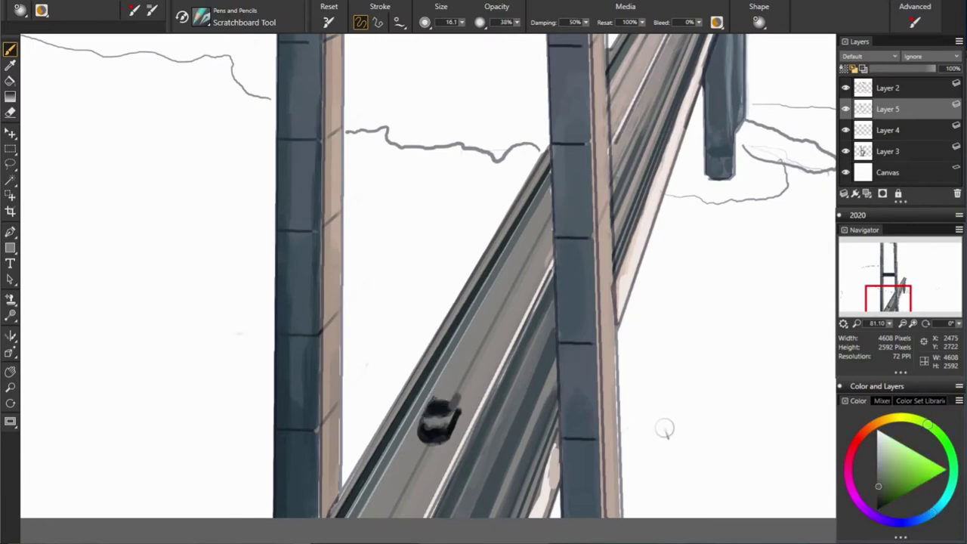
alt+click(450, 405)
alt+click(501, 438)
drag(447, 408, 463, 406)
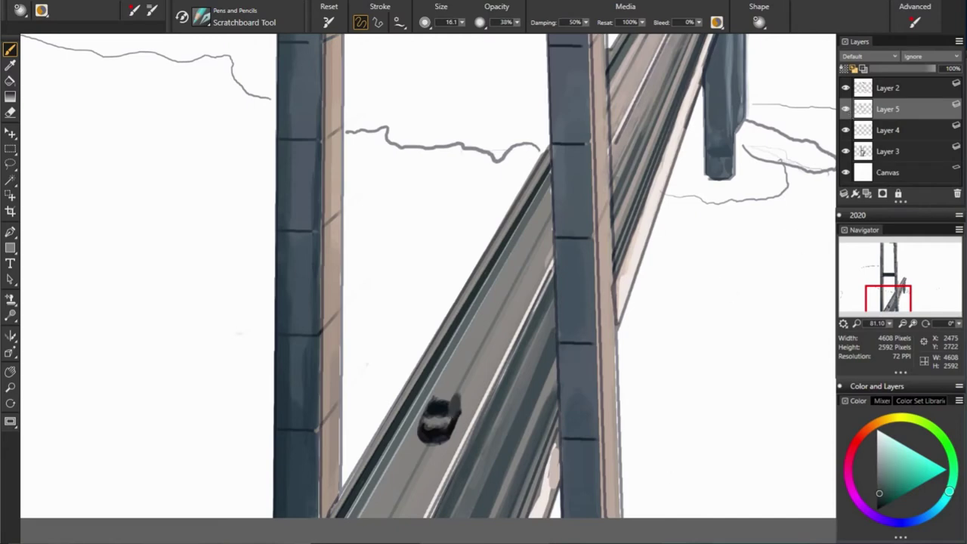
Step: Sample blue-grey and orange tones from the car for shading
alt+click(435, 419)
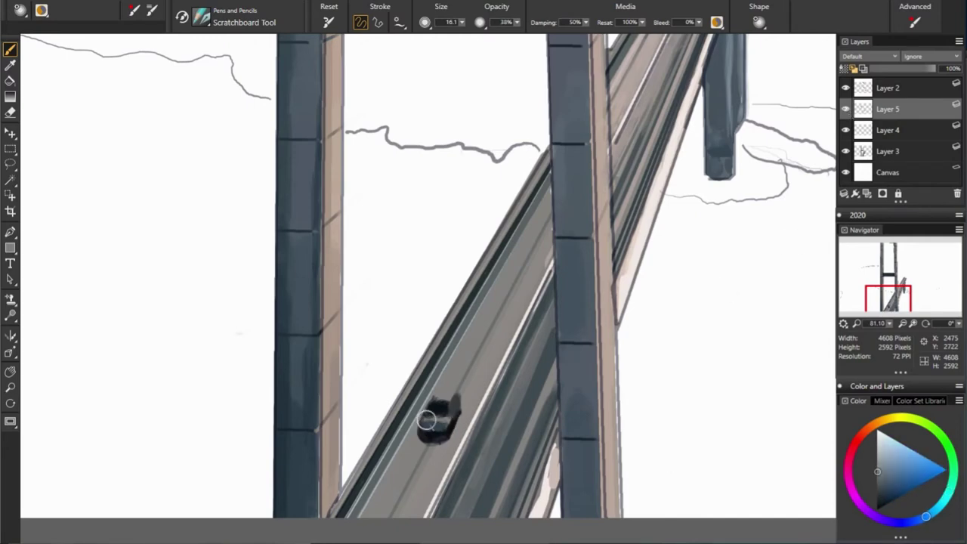
alt+click(266, 411)
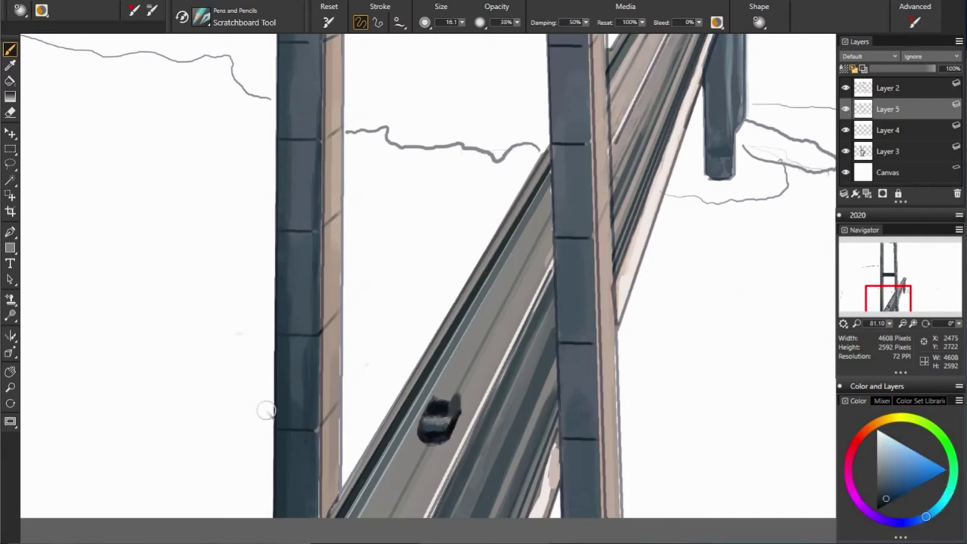
alt+click(436, 417)
alt+click(427, 450)
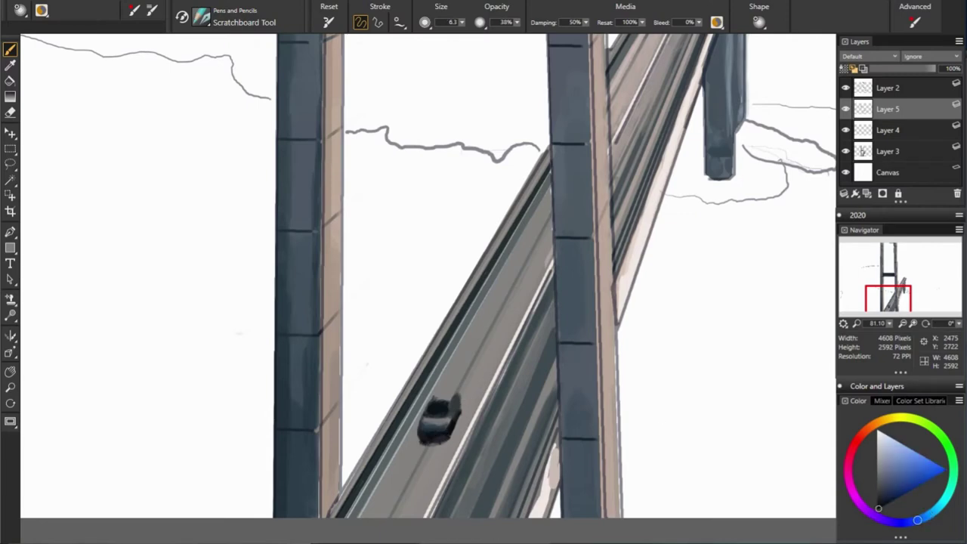
alt+click(247, 427)
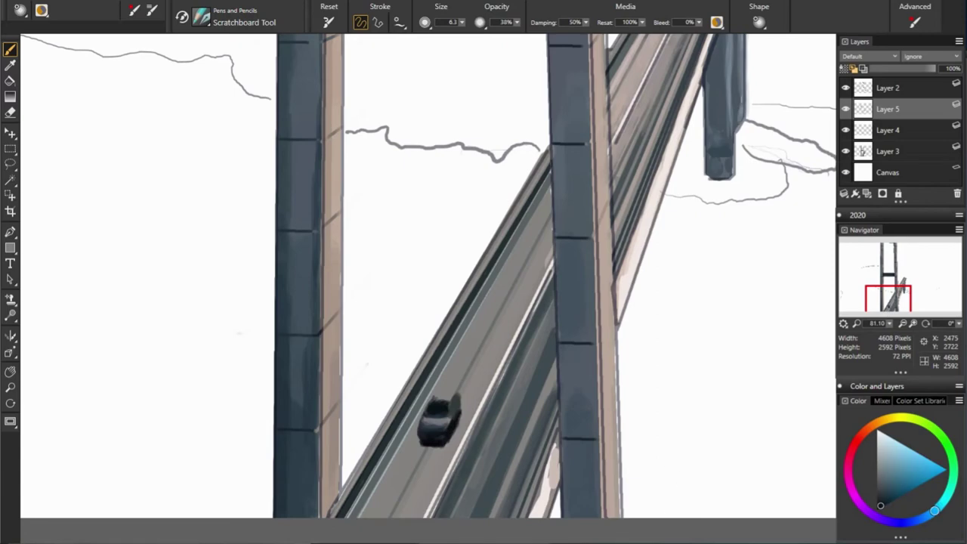
alt+click(450, 411)
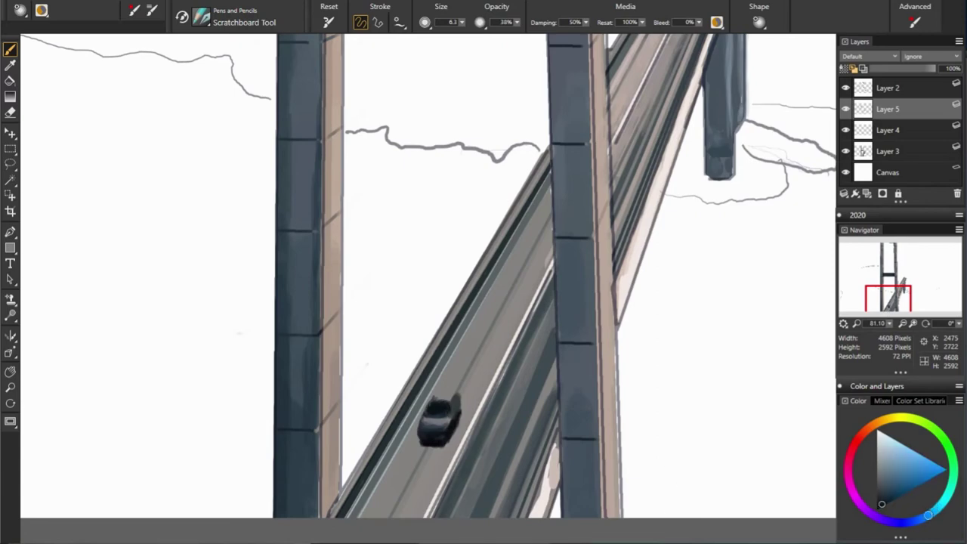
alt+click(431, 404)
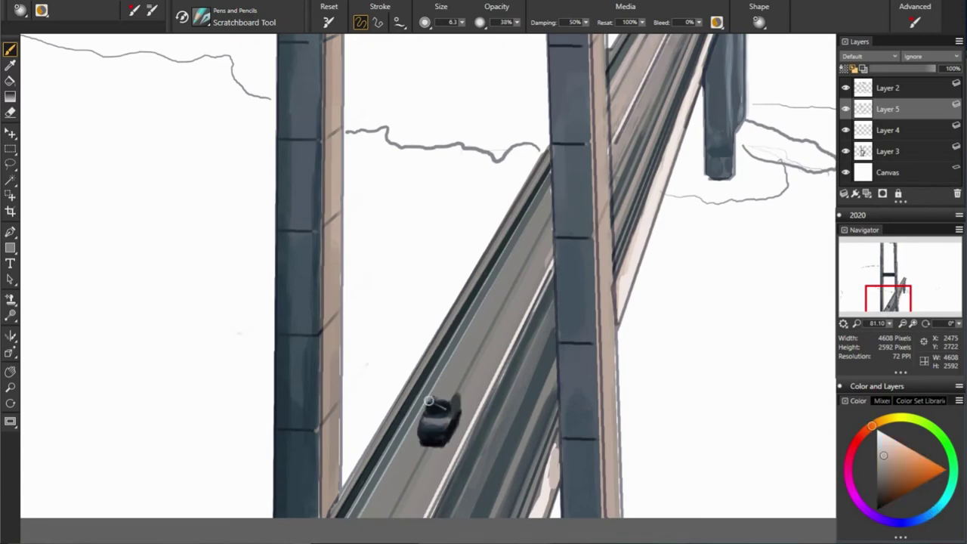
alt+click(454, 394)
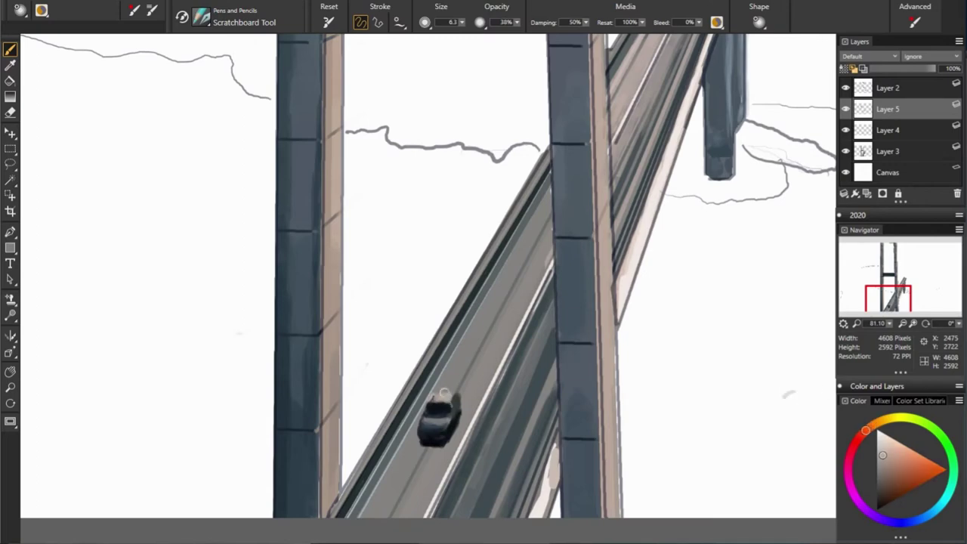
alt+click(437, 396)
alt+click(437, 413)
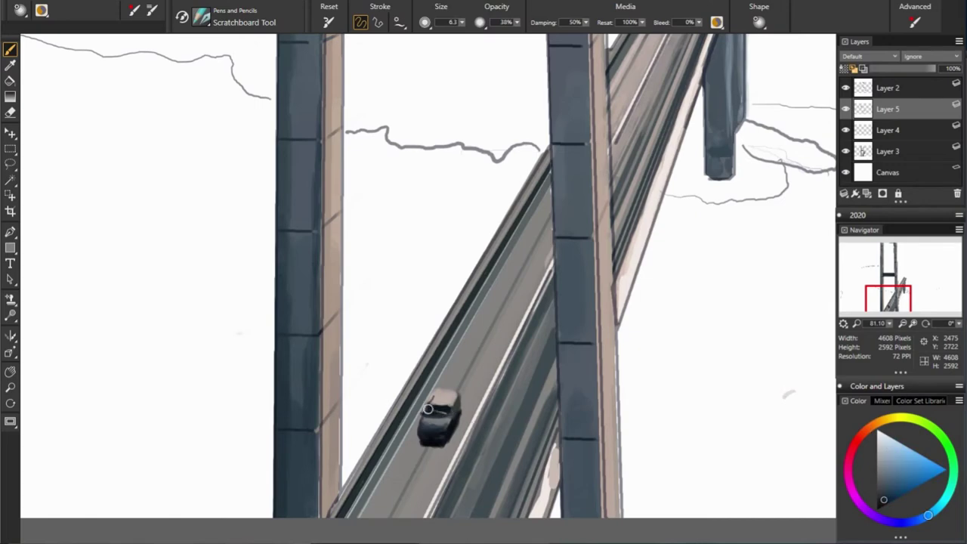
Step: Darken a sampled light tan and paint a lighter grey stroke on the car's front
alt+click(290, 423)
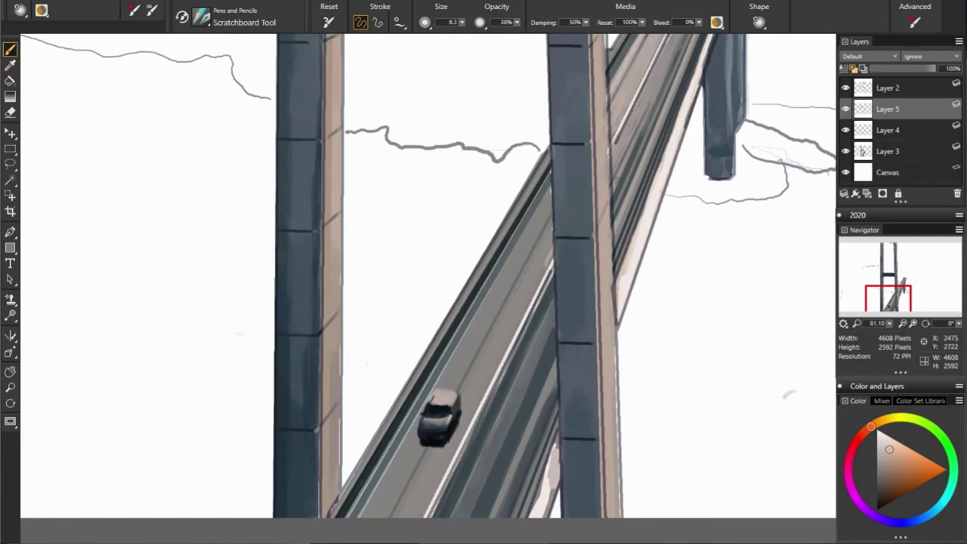
drag(890, 450, 886, 459)
alt+click(295, 435)
alt+click(449, 428)
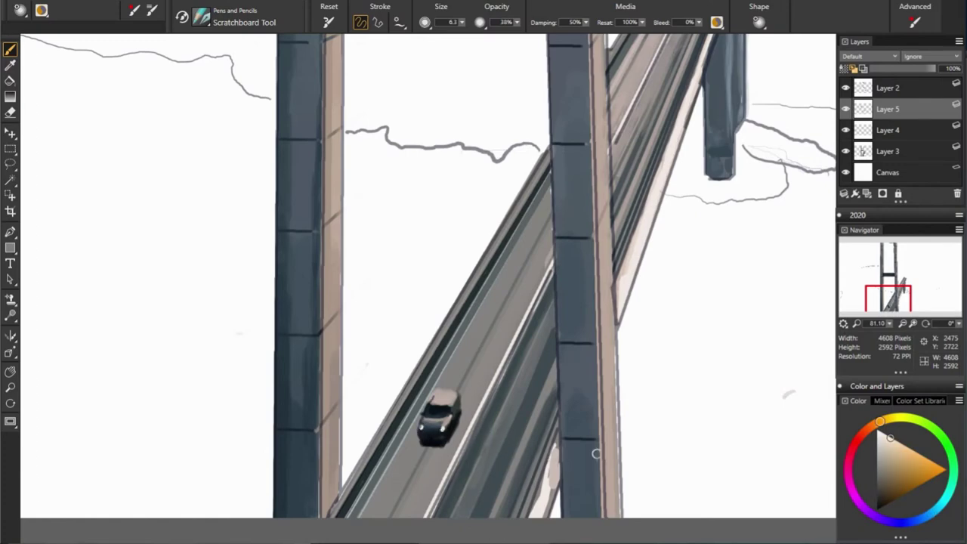
alt+click(425, 425)
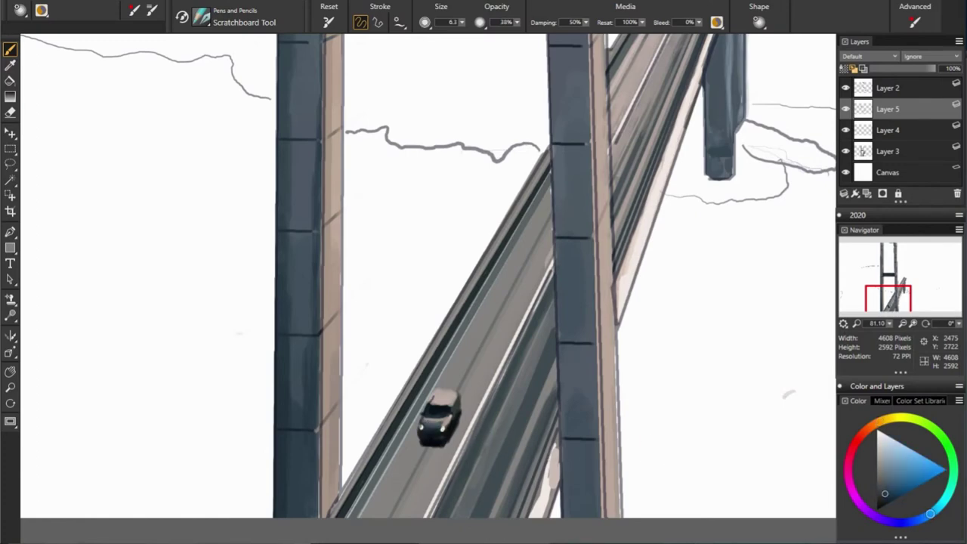
alt+click(554, 421)
drag(441, 420, 432, 424)
Step: Sample a light peach tone and brighten the highlight on the car roof
alt+click(425, 421)
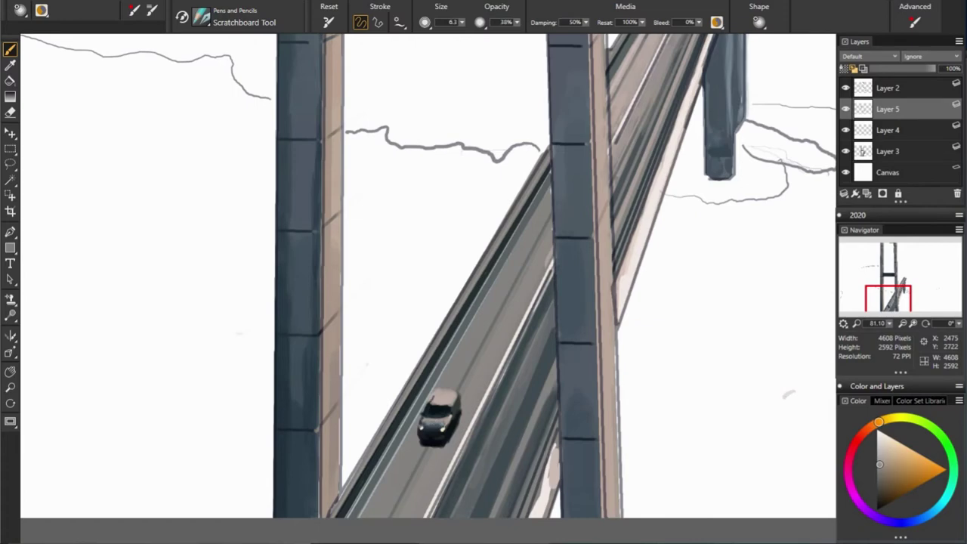
alt+click(530, 411)
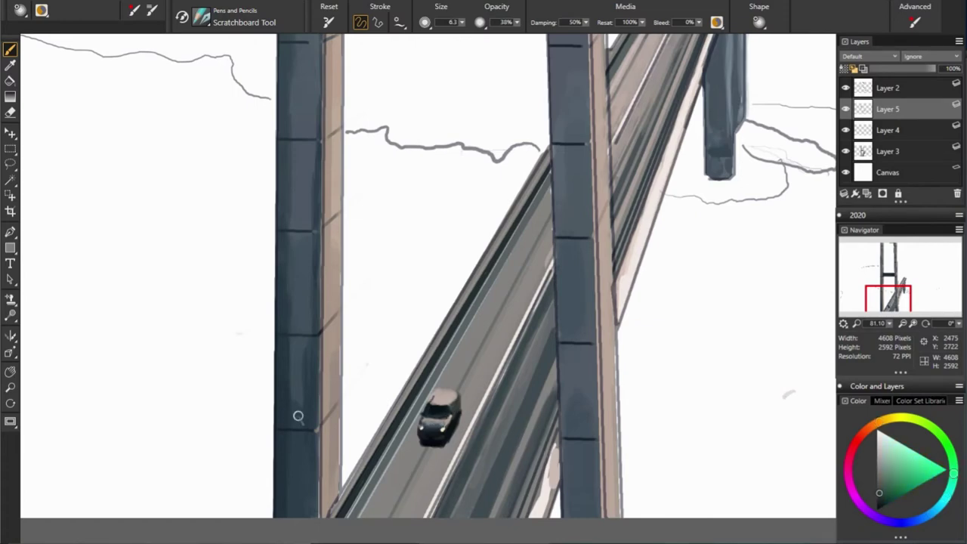
alt+click(448, 409)
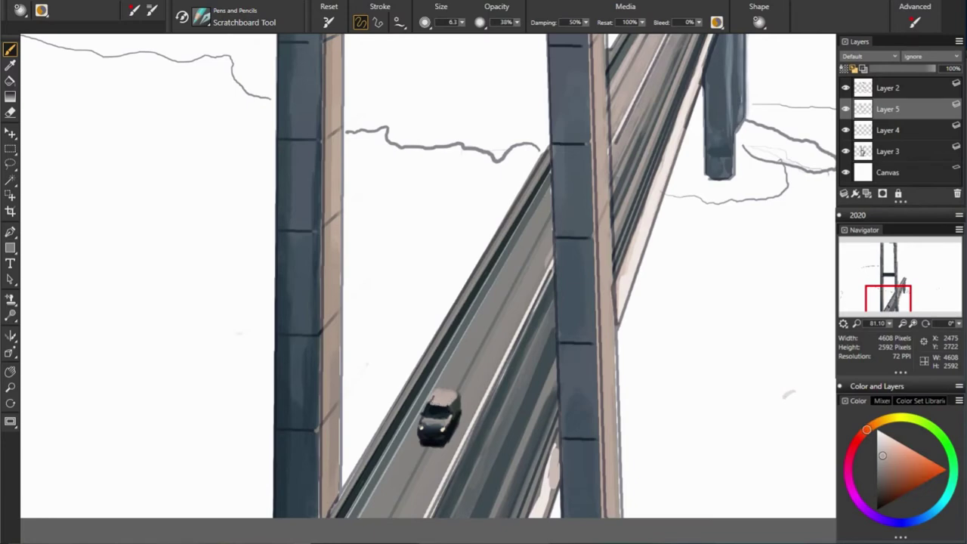
alt+click(449, 420)
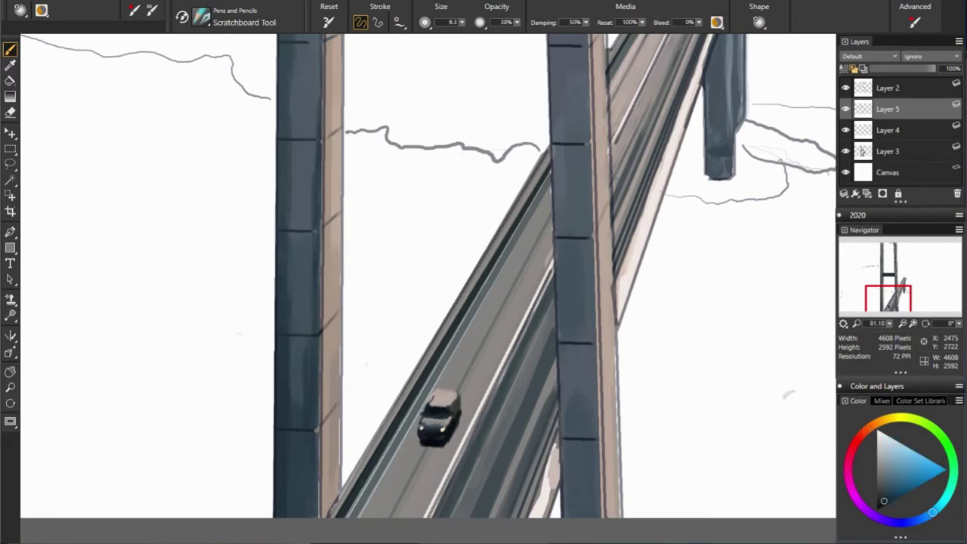
alt+click(453, 408)
drag(435, 399, 445, 395)
Step: Briefly erase, then darken the car's windshield with the dark body colour
key(n)
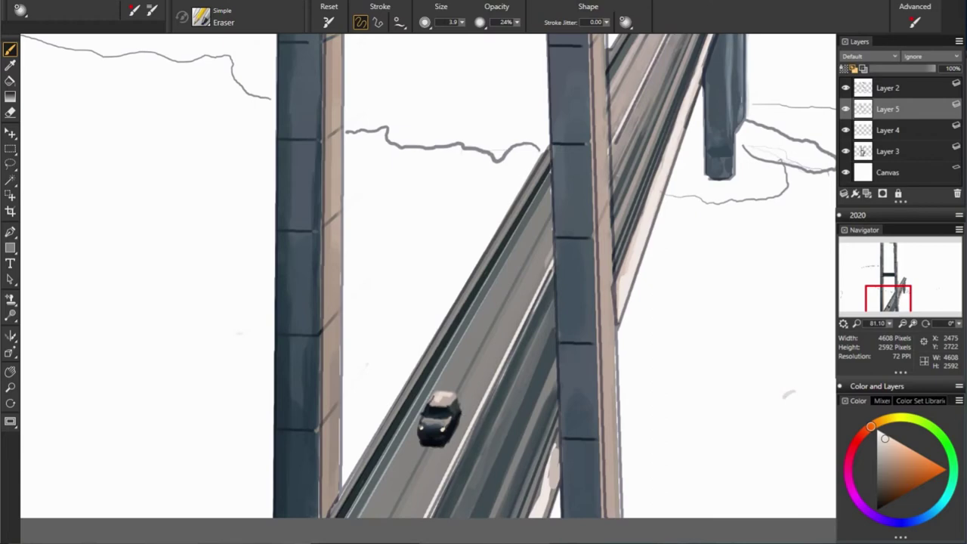
key(n)
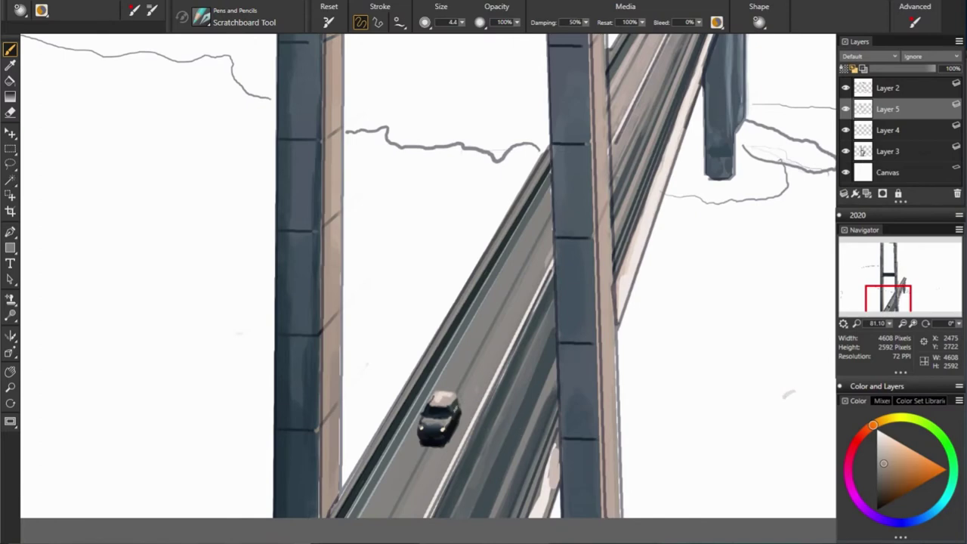
alt+click(442, 398)
alt+click(428, 422)
click(439, 411)
Step: Hide Layer 2's sketch lines, zoom in, and paint a small dark ladder at the pillar base with brush size 10.8
scroll(554, 407, down, 5)
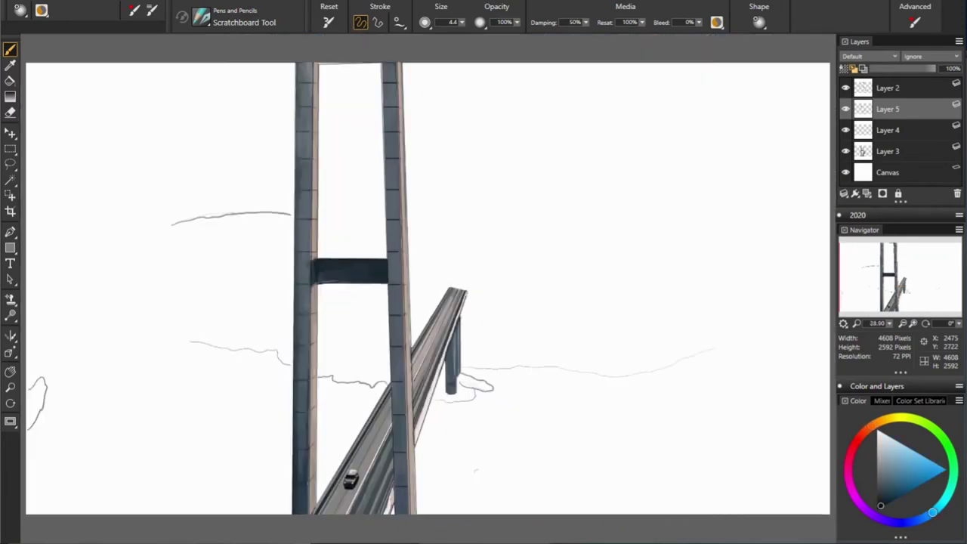
click(846, 87)
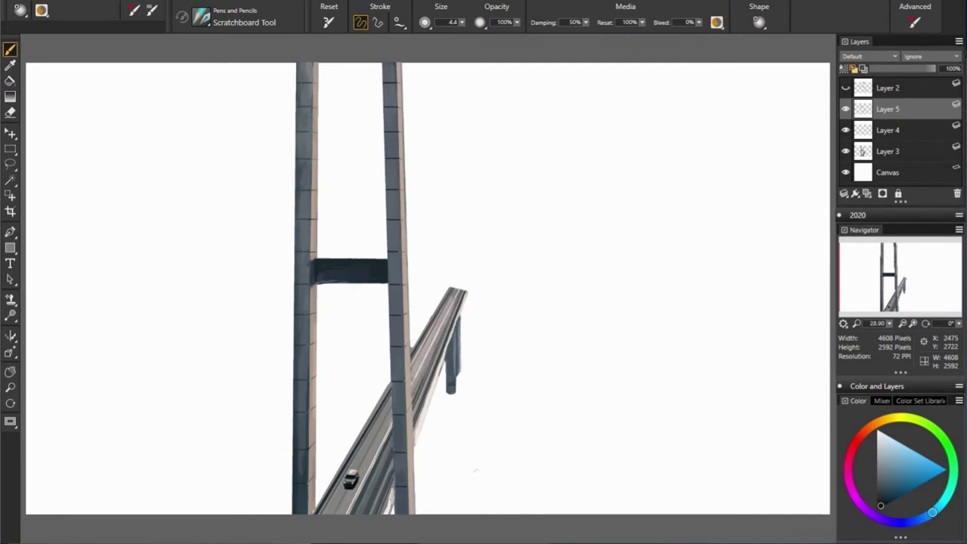
drag(877, 323, 889, 330)
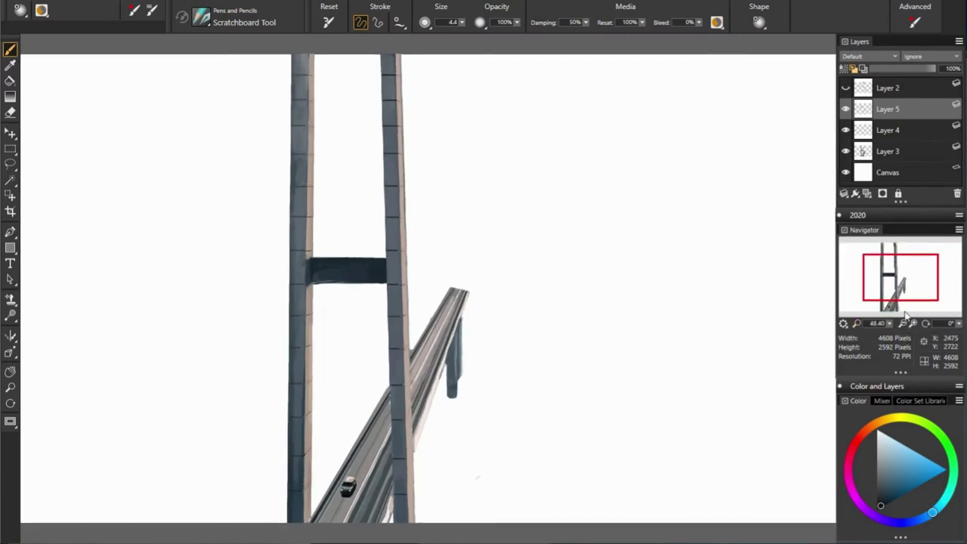
scroll(586, 463, up, 2)
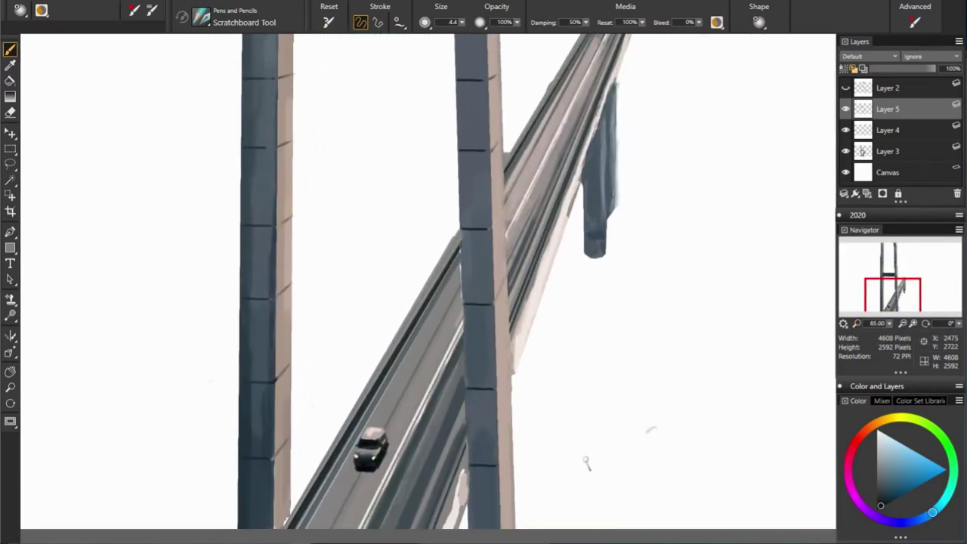
key(bracketright)
key(bracketright)
key(bracketright)
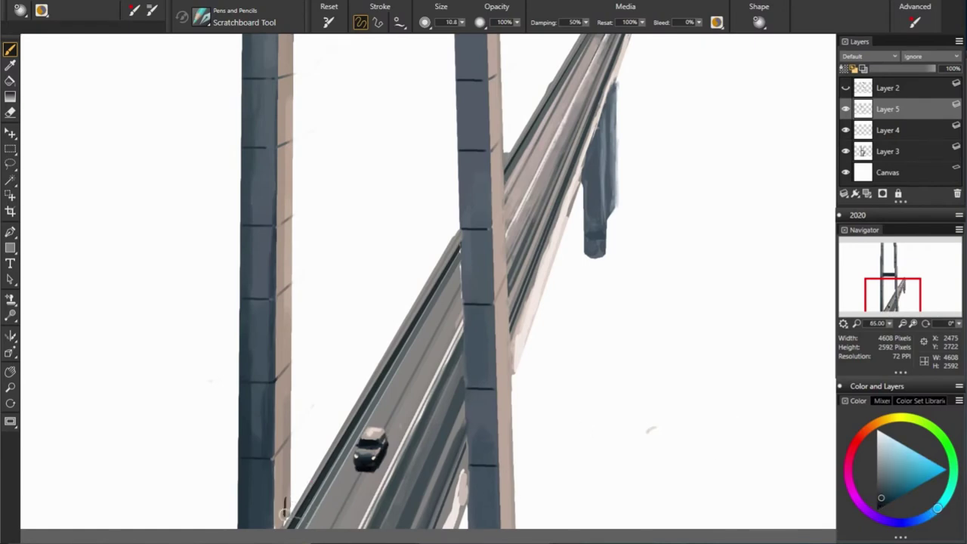
click(880, 504)
mouse_move(286, 491)
mouse_down()
mouse_move(290, 528)
mouse_move(293, 512)
mouse_up()
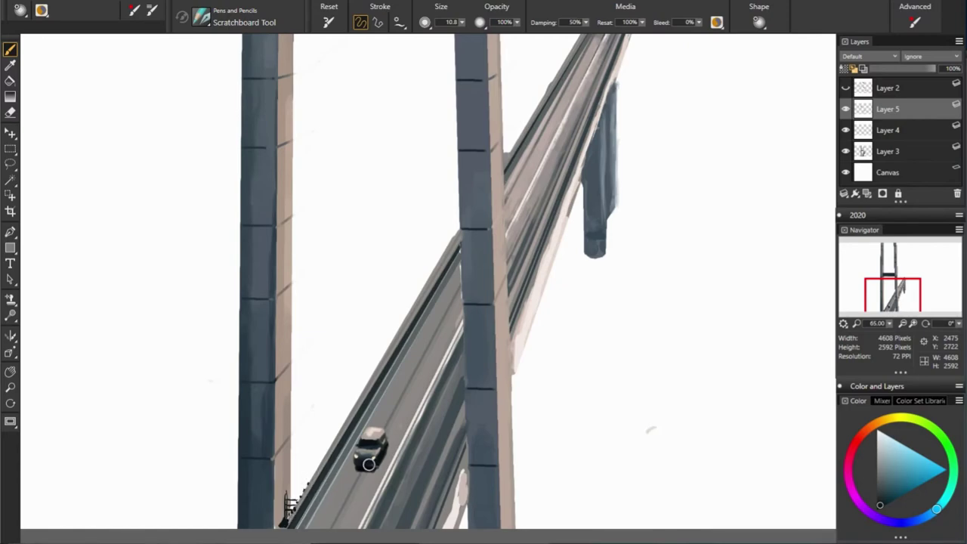
Step: Draw dark railing marks up the road edge and hatch the ladder detail
drag(313, 475, 330, 442)
drag(345, 421, 352, 410)
click(889, 480)
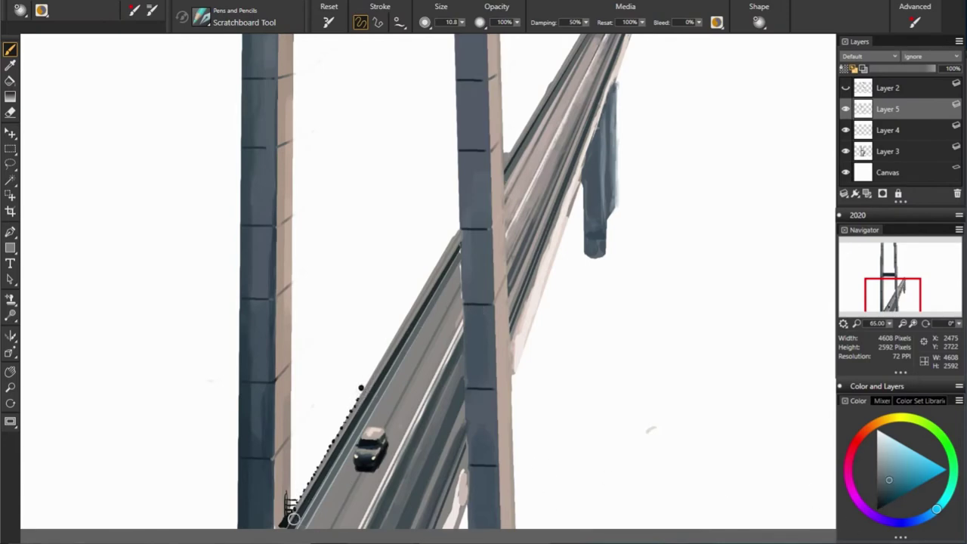
drag(297, 510, 294, 498)
Step: Add faint light highlights along the road's upper edge in near-white and reddish tints
alt+click(326, 462)
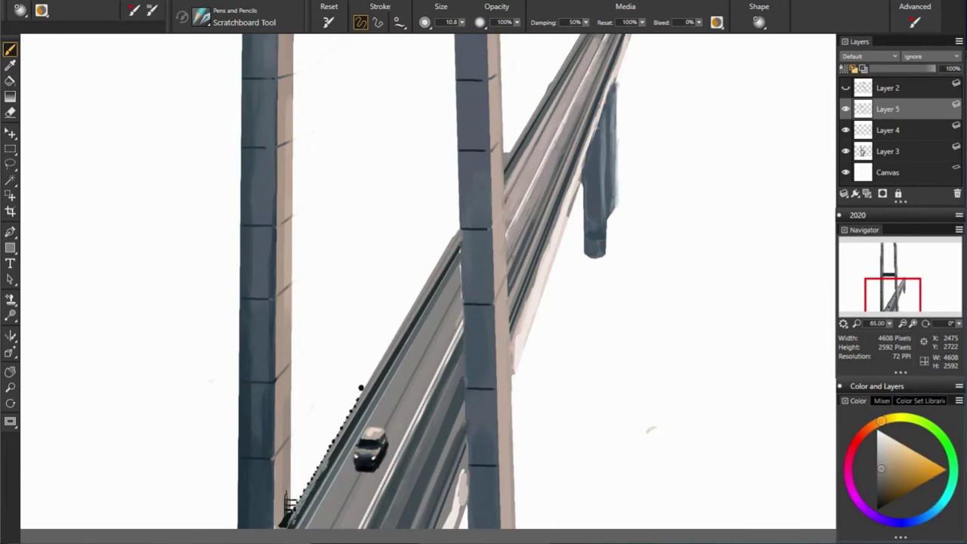
alt+click(344, 432)
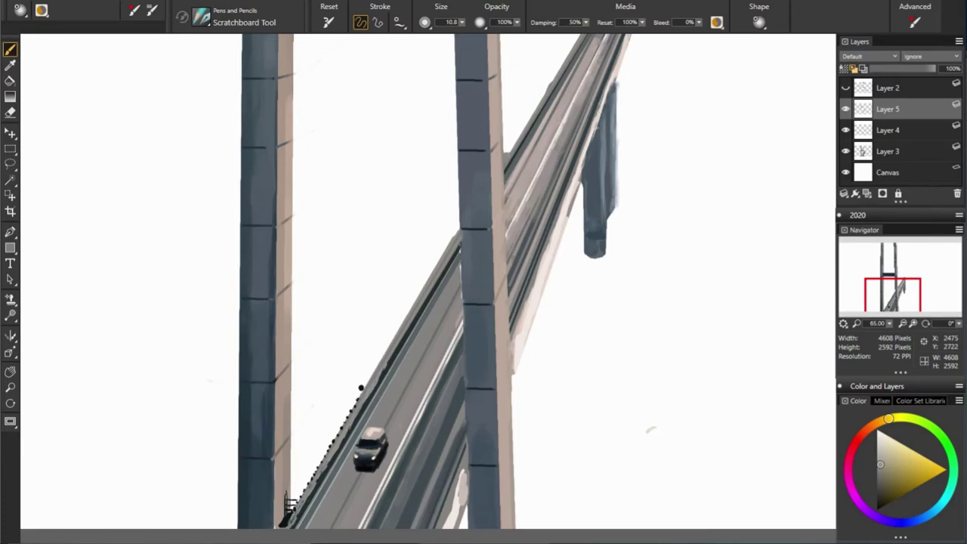
alt+click(404, 386)
alt+click(499, 302)
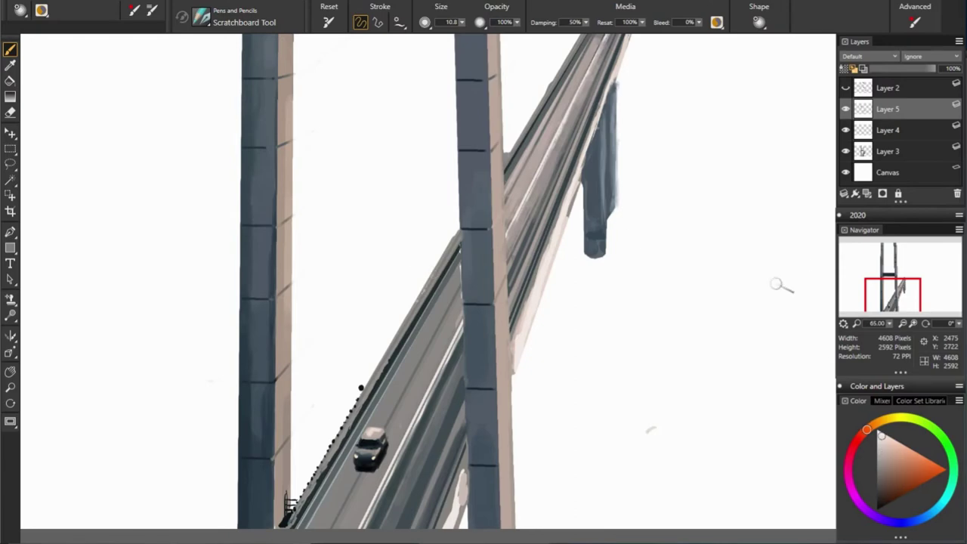
alt+click(419, 304)
mouse_move(441, 262)
mouse_down()
mouse_move(460, 242)
mouse_move(433, 286)
mouse_up()
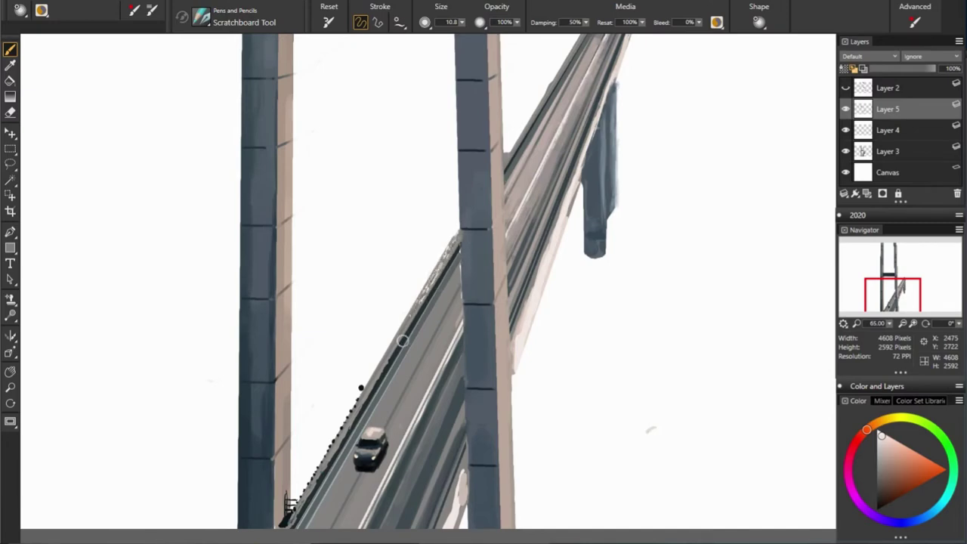
alt+click(603, 294)
drag(414, 309, 391, 347)
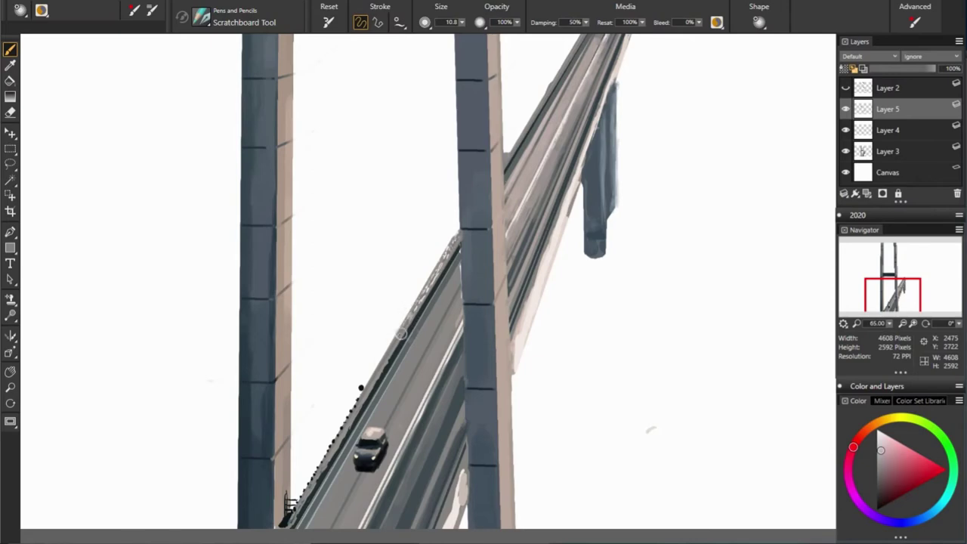
Step: Sample dark blues from the road edge and dab small dark dots along it
alt+click(253, 324)
alt+click(253, 325)
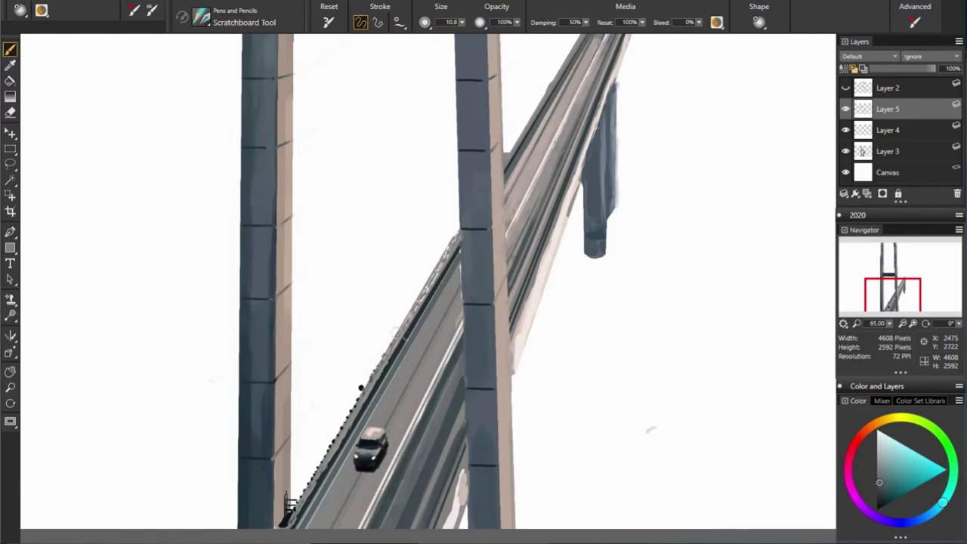
alt+click(399, 321)
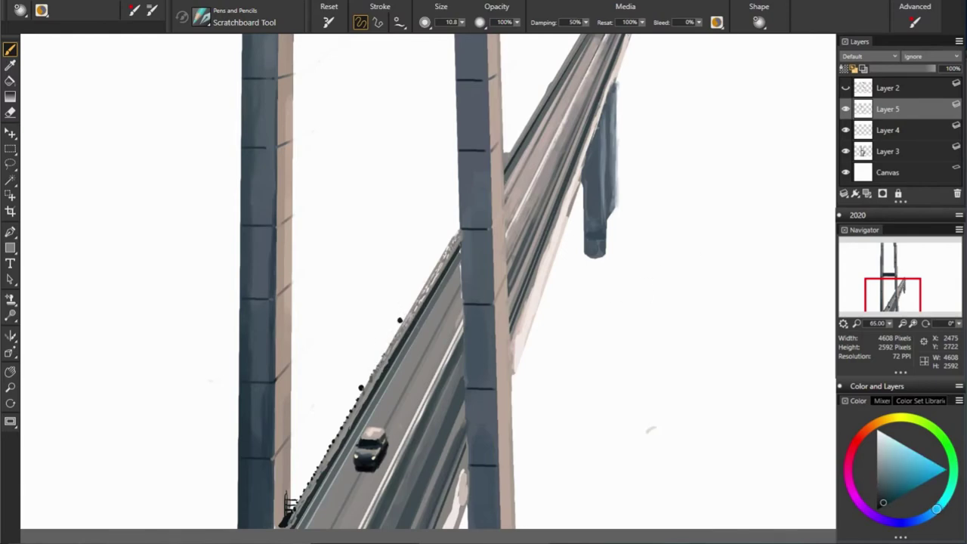
alt+click(401, 313)
alt+click(400, 324)
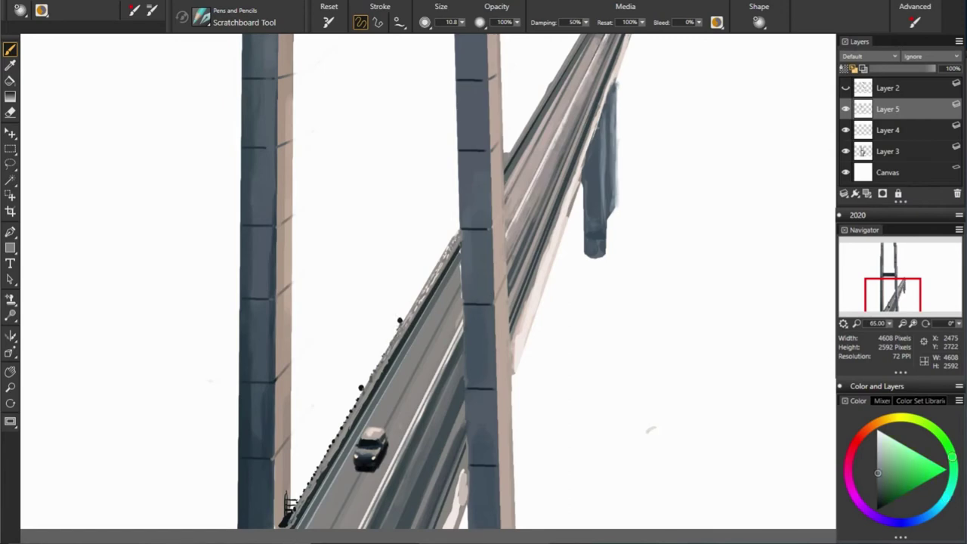
alt+click(463, 260)
click(438, 260)
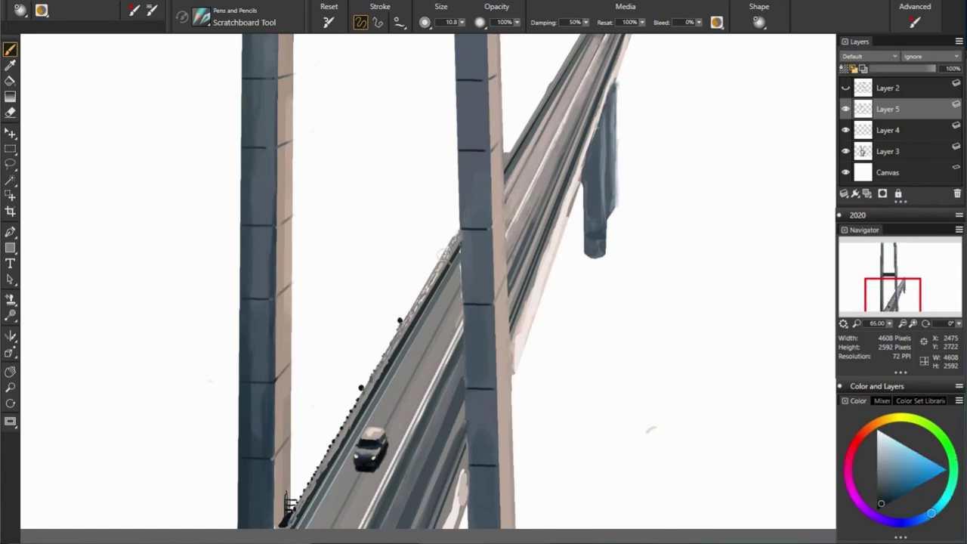
alt+click(457, 372)
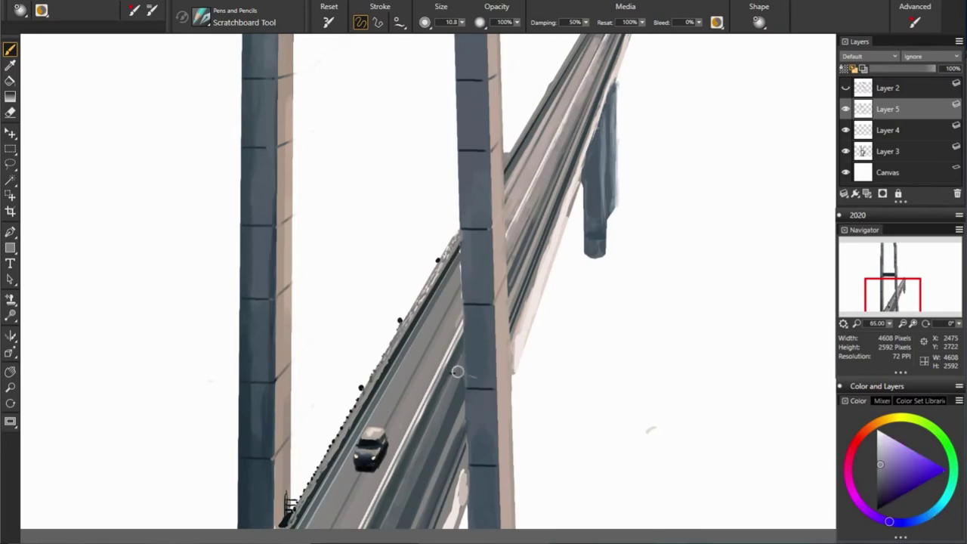
key(ctrl+/)
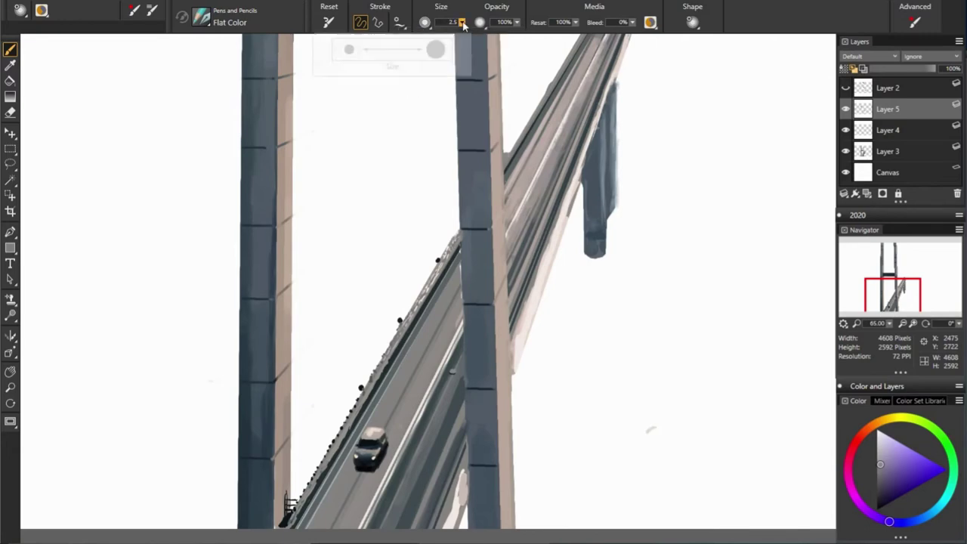
Step: Draw a thin vertical dark lamp post beside the right tower with straight-line strokes
click(377, 22)
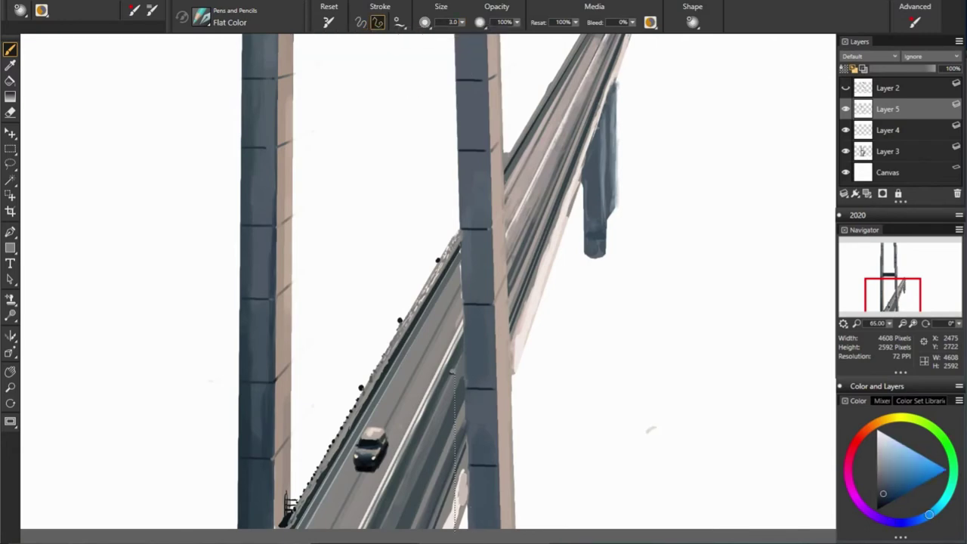
drag(453, 373, 455, 528)
click(882, 501)
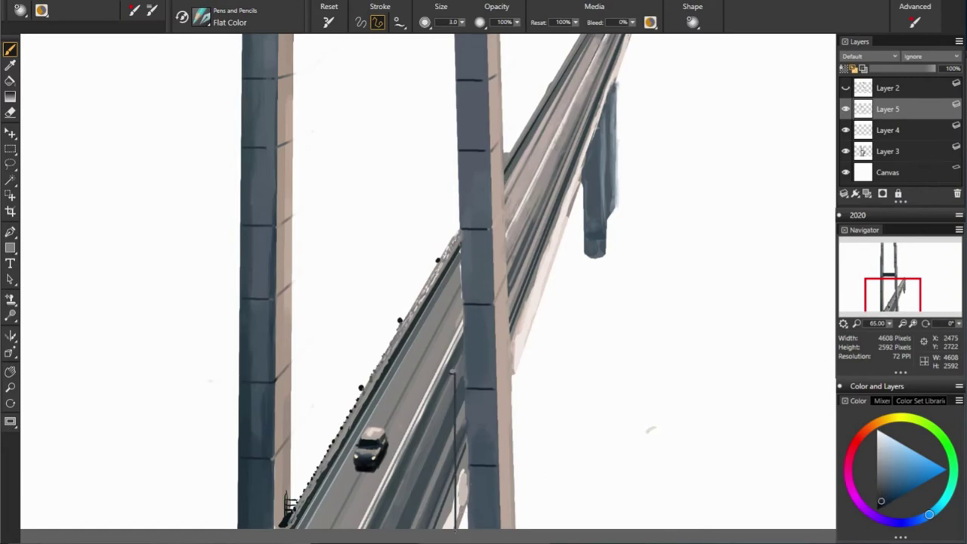
click(360, 22)
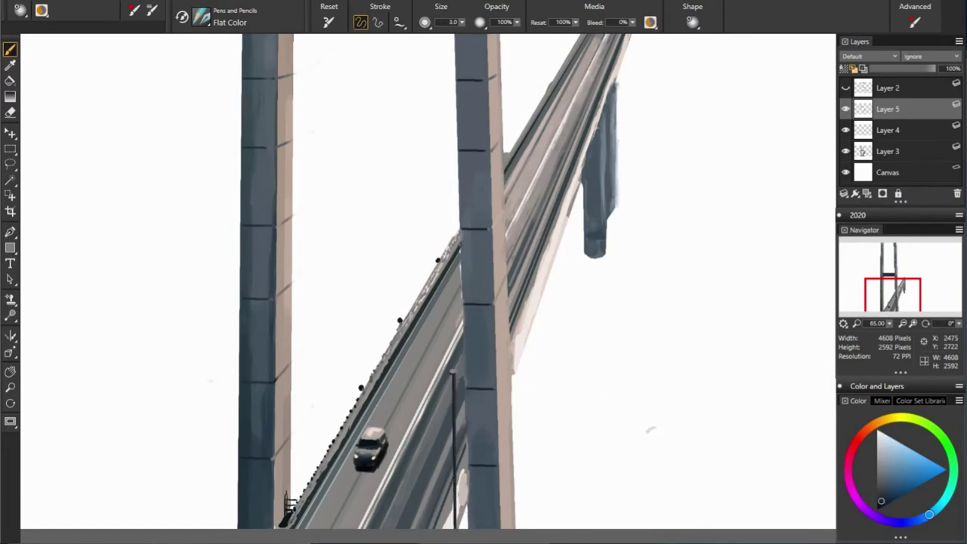
key(ctrl+b)
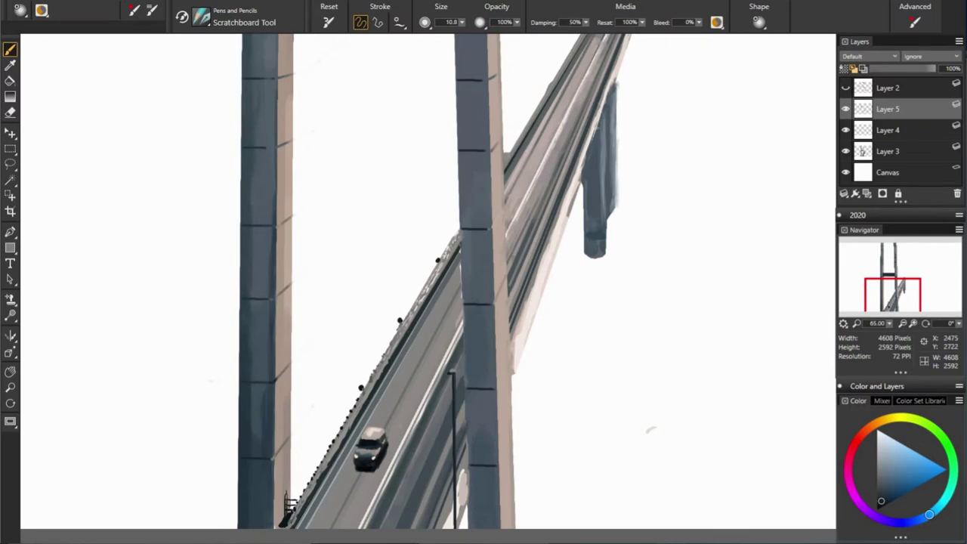
Step: Shade the right tower's base blue-grey with the Scratchboard Tool at 38% opacity
alt+click(455, 365)
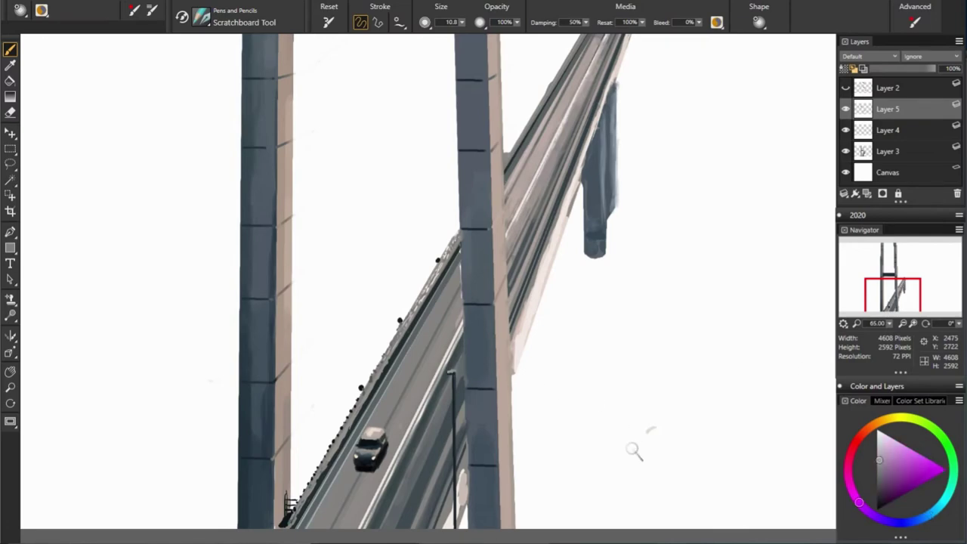
key(shift+s)
drag(518, 23, 501, 31)
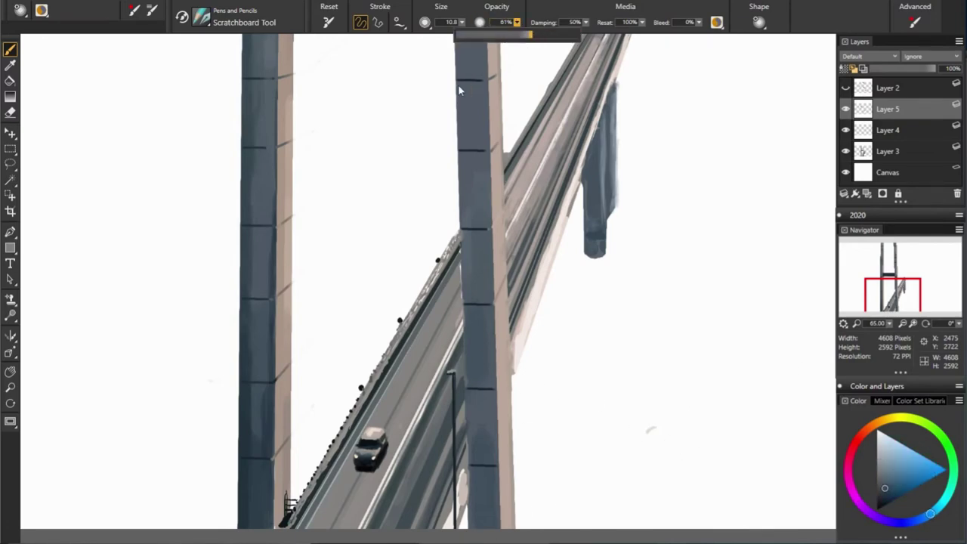
alt+click(474, 434)
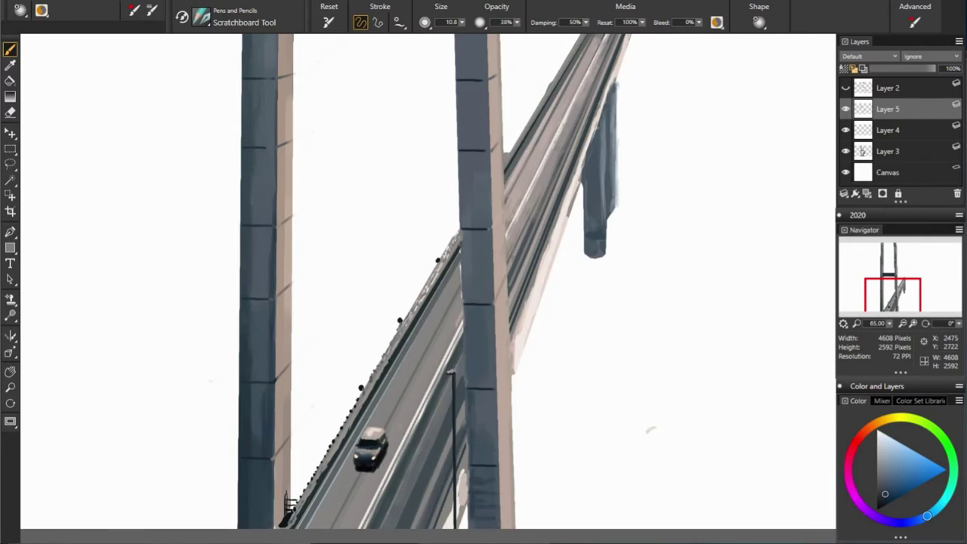
drag(473, 521, 492, 523)
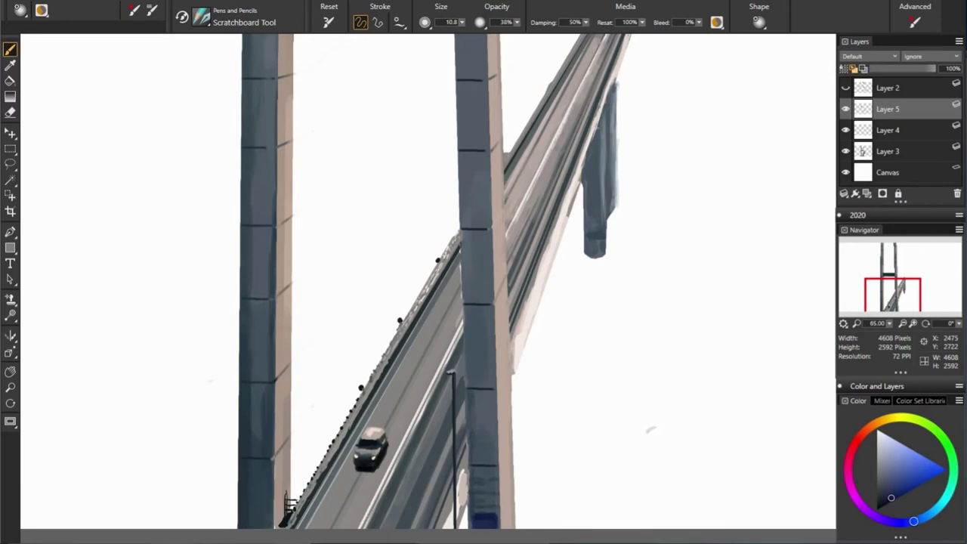
mouse_move(475, 502)
mouse_down()
mouse_move(493, 517)
mouse_move(485, 521)
mouse_up()
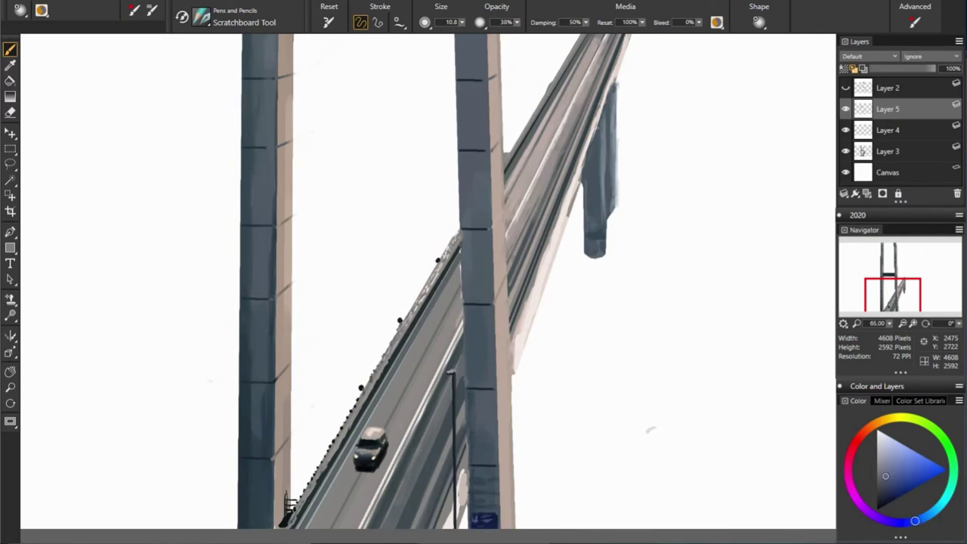
alt+click(417, 479)
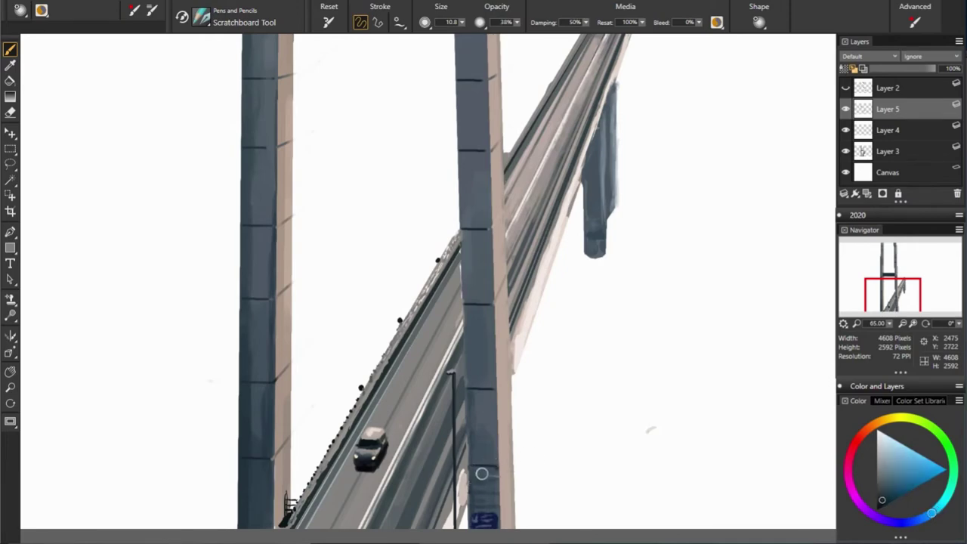
alt+click(469, 397)
alt+click(474, 522)
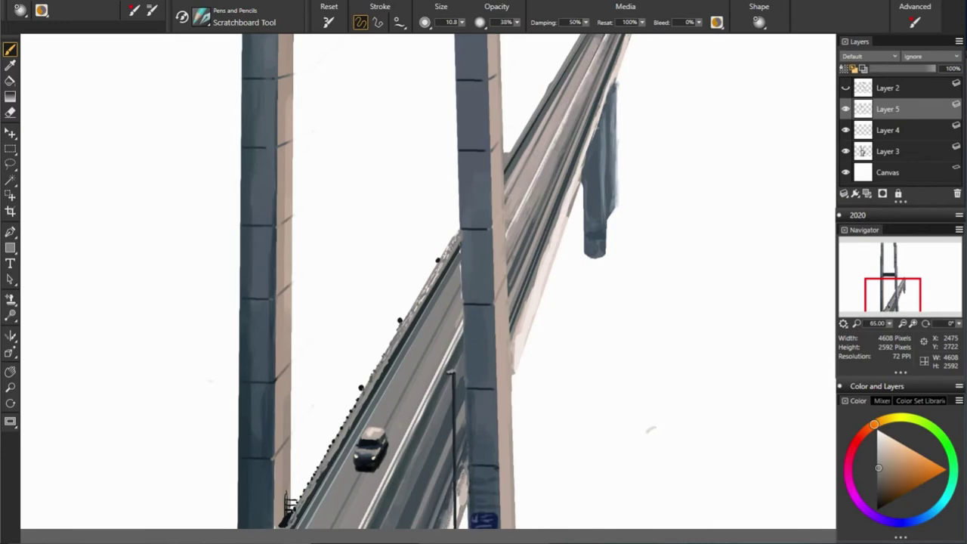
Step: Cover the white streak at the lamp post's foot with dark blue-grey
alt+click(453, 513)
drag(452, 521, 453, 518)
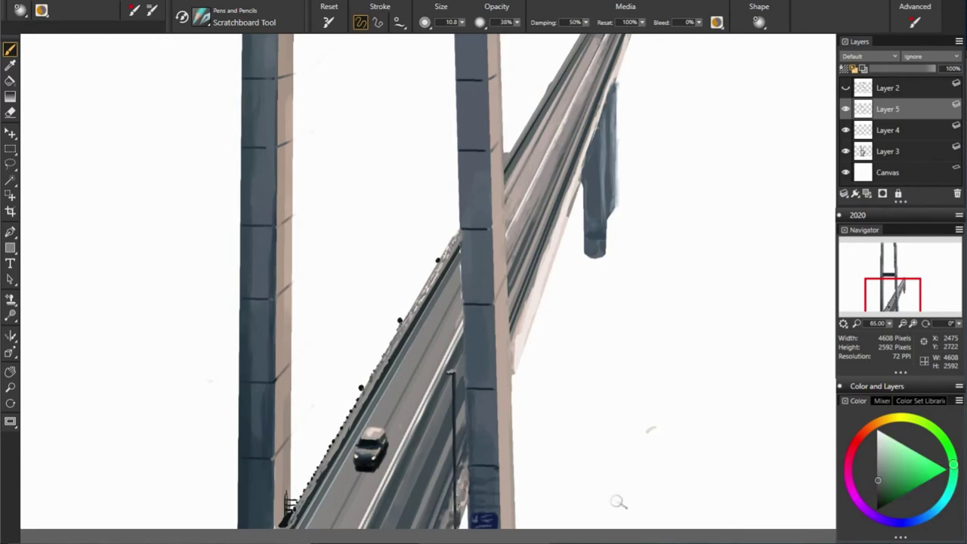
alt+click(620, 502)
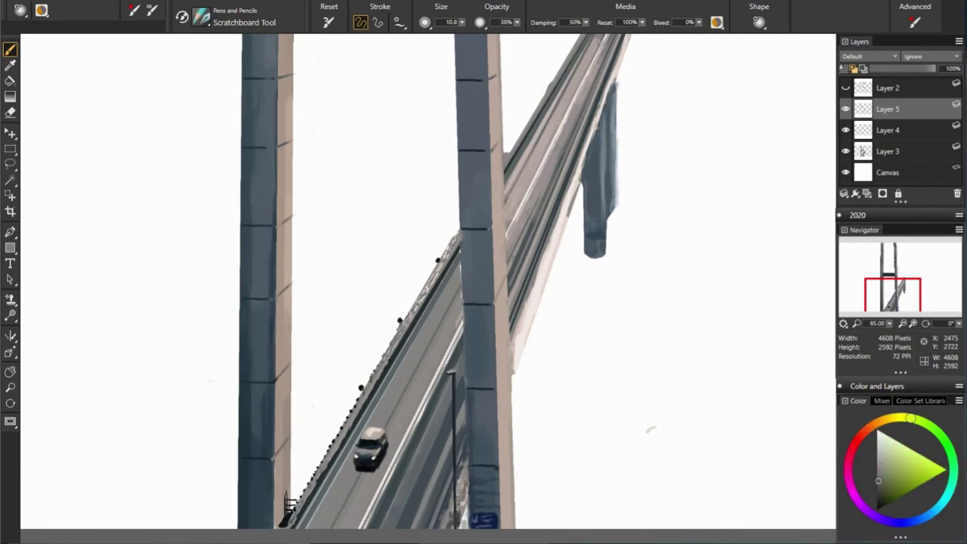
Step: Hatch dark strokes along the bridge deck's right edge, then shift and sample blue-grey and tan tones
alt+click(522, 325)
drag(535, 289, 541, 242)
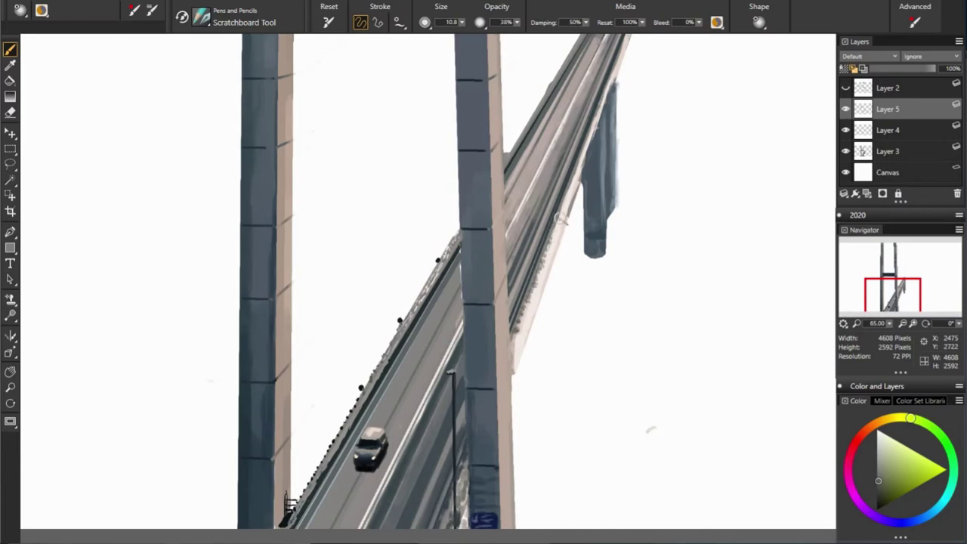
click(951, 488)
drag(951, 488, 929, 514)
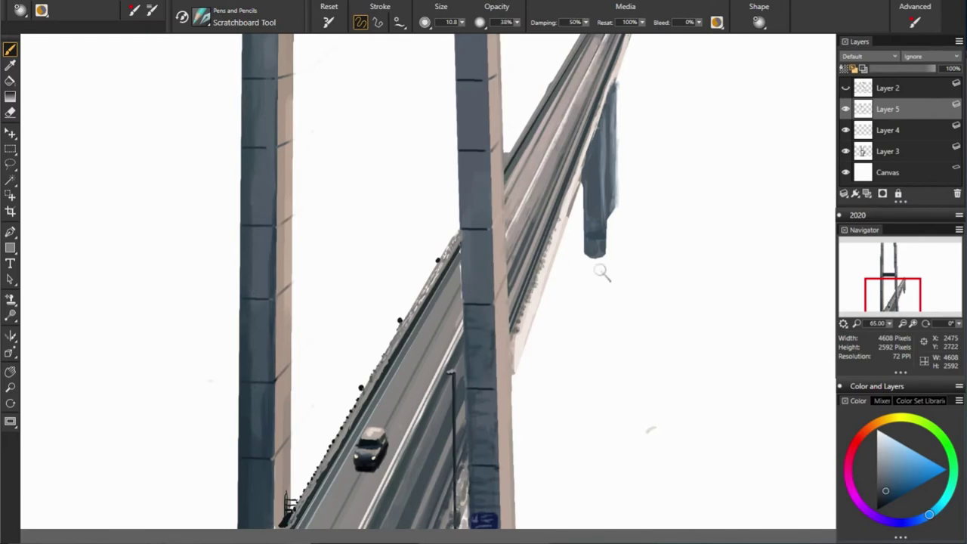
alt+click(454, 314)
alt+click(741, 339)
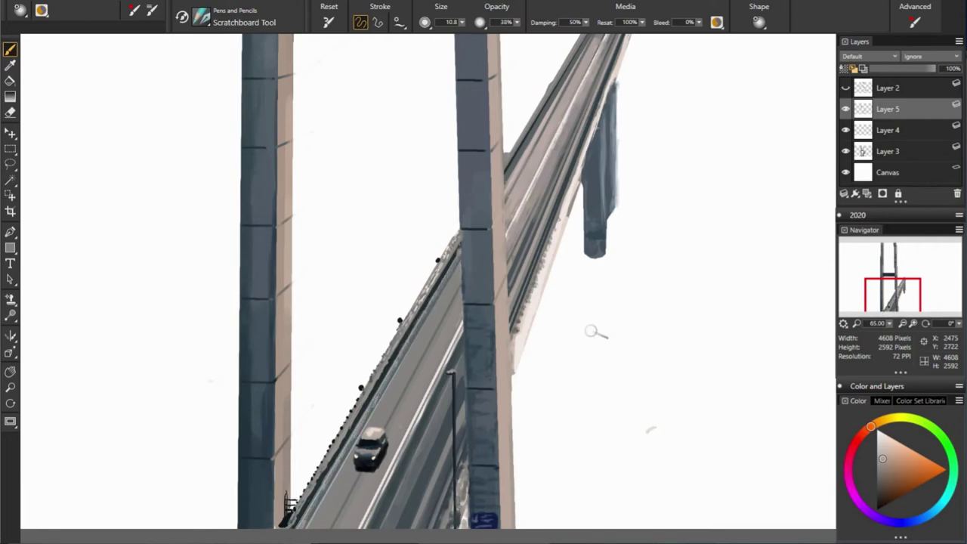
alt+click(489, 276)
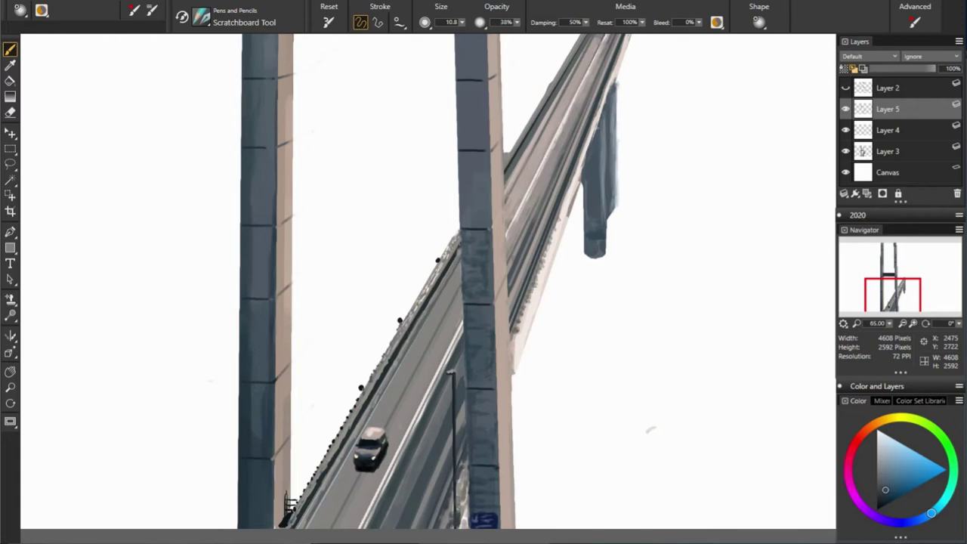
key(b)
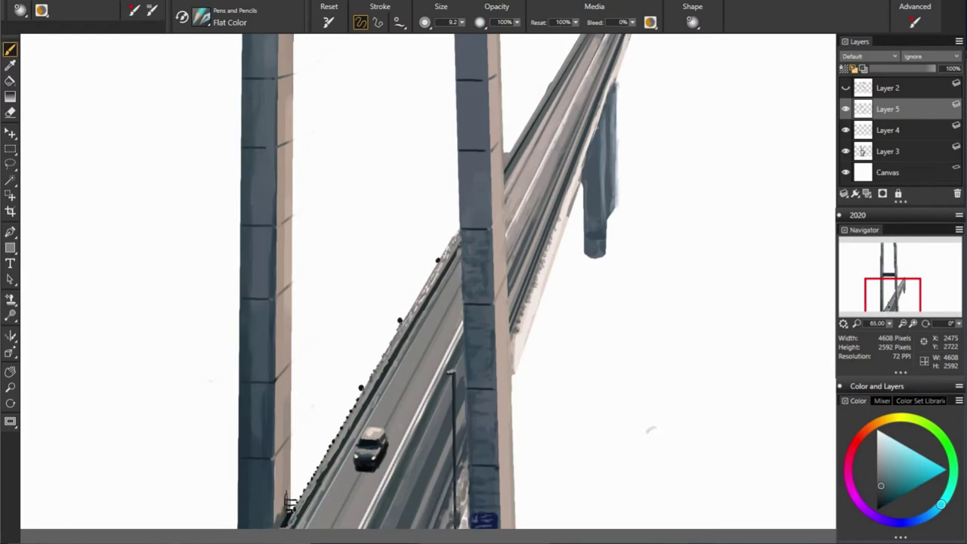
Step: Pick a dark blue-cyan and draw a dark stroke along the railing near the left pillar
alt+click(353, 478)
alt+click(284, 485)
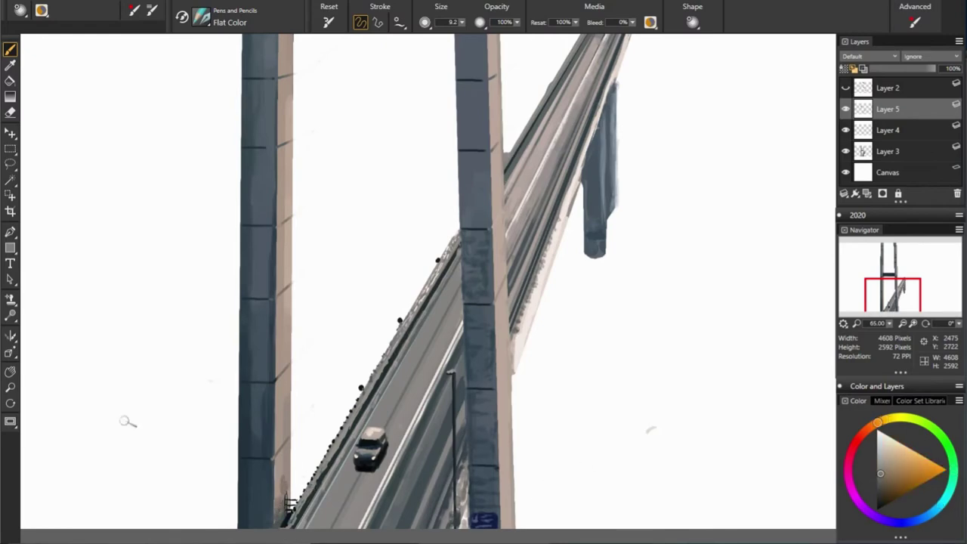
alt+click(294, 447)
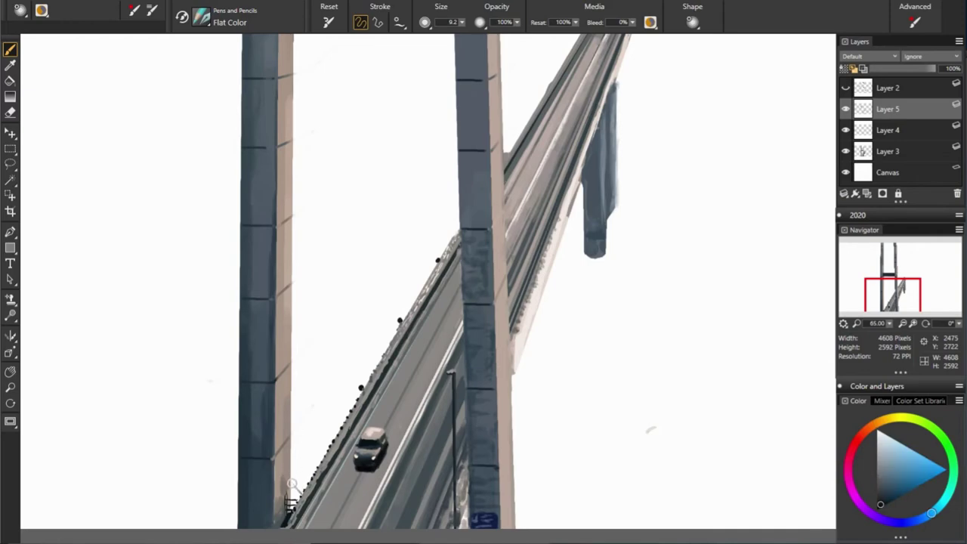
mouse_move(285, 486)
mouse_down()
mouse_move(302, 486)
mouse_move(284, 465)
mouse_up()
Step: Scratch dark railing and scaffold marks at 59% opacity, then drop opacity to 39%
click(201, 17)
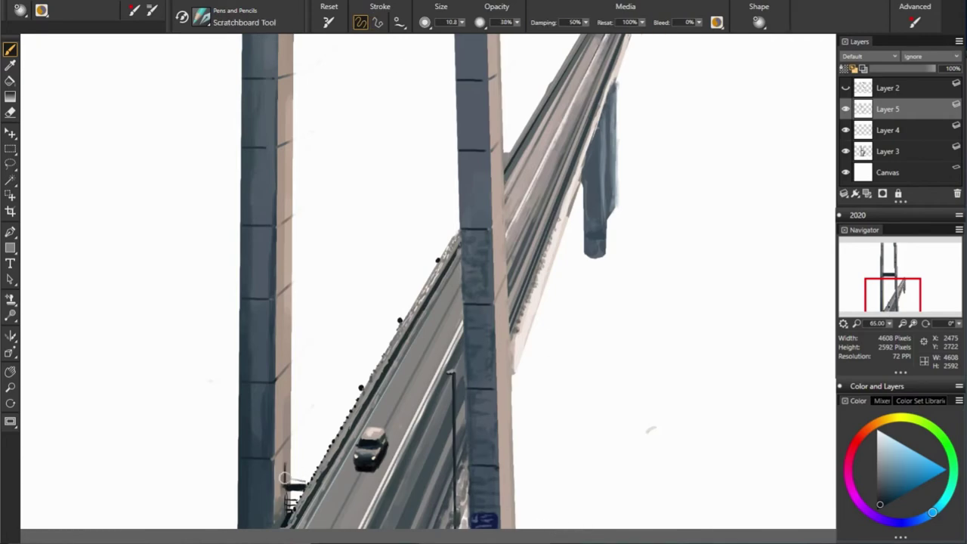
drag(287, 469, 309, 471)
drag(290, 470, 306, 467)
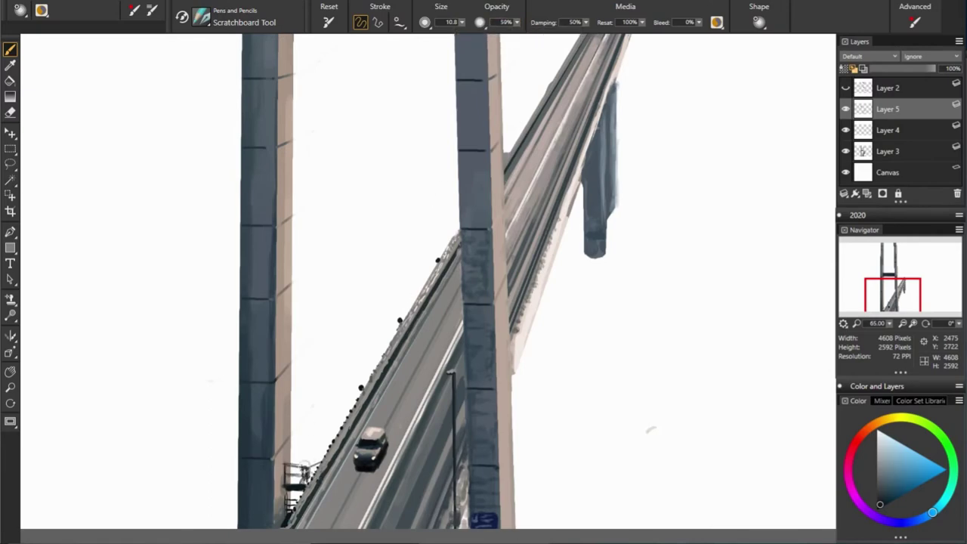
drag(302, 486, 306, 492)
alt+click(288, 494)
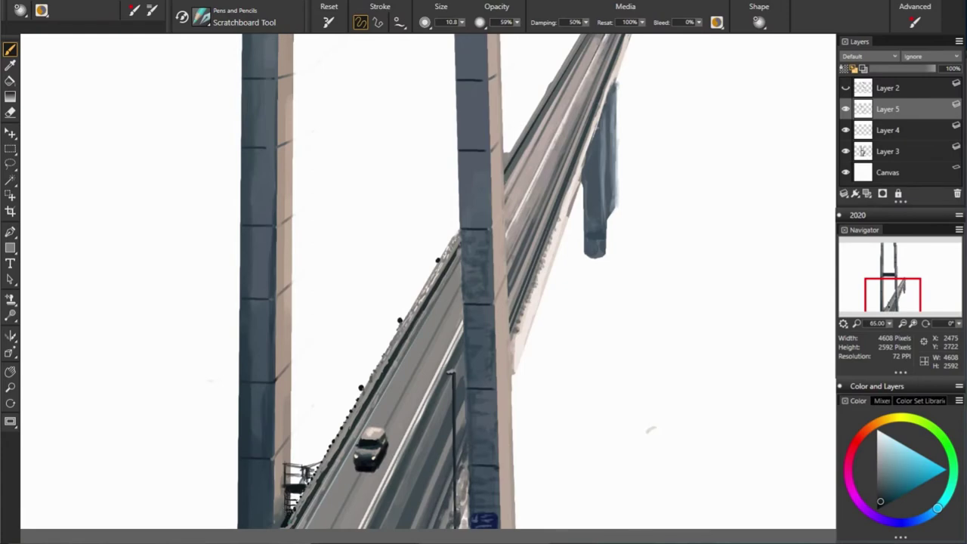
drag(280, 493, 288, 523)
drag(516, 22, 499, 38)
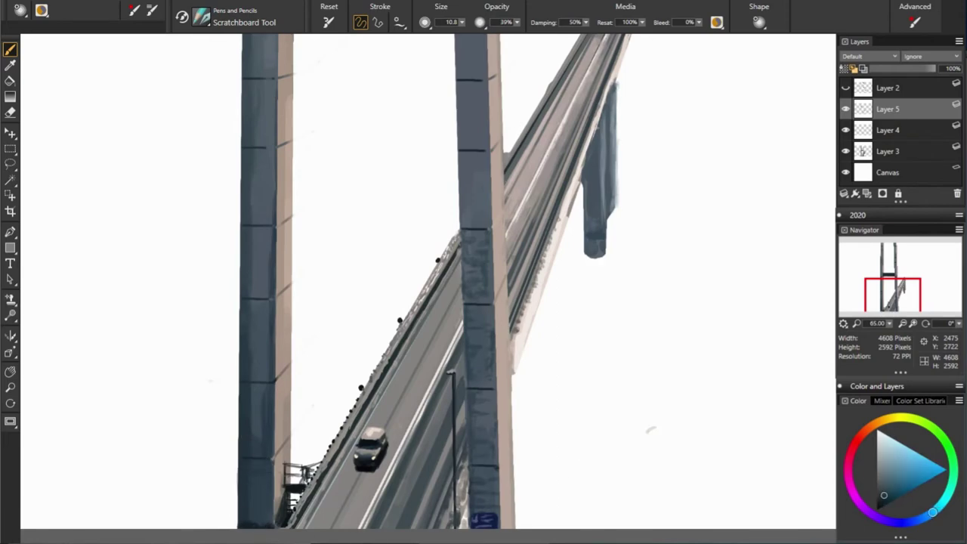
Step: Sample the left pier's slate blue-grey and lower brush opacity to 29%
alt+click(245, 475)
click(931, 514)
click(932, 513)
alt+click(440, 379)
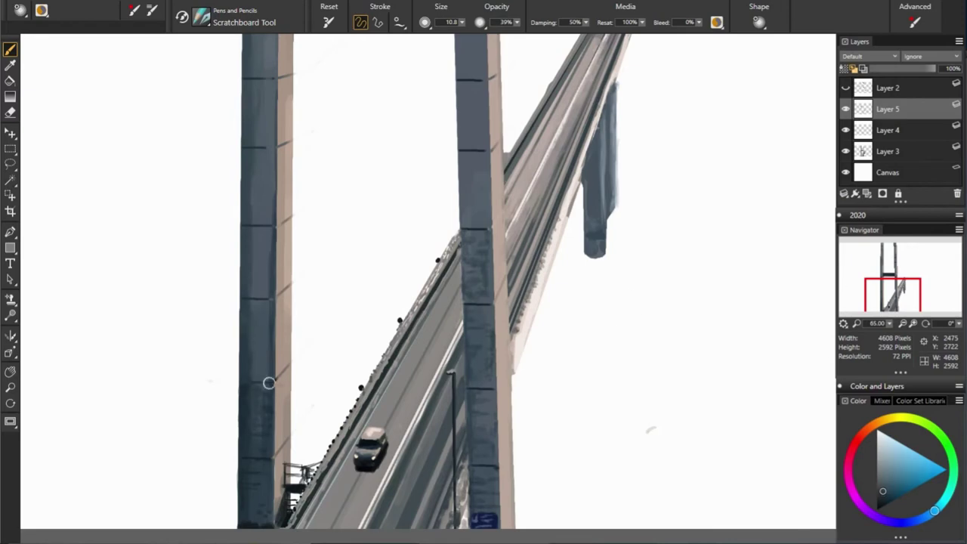
alt+click(246, 356)
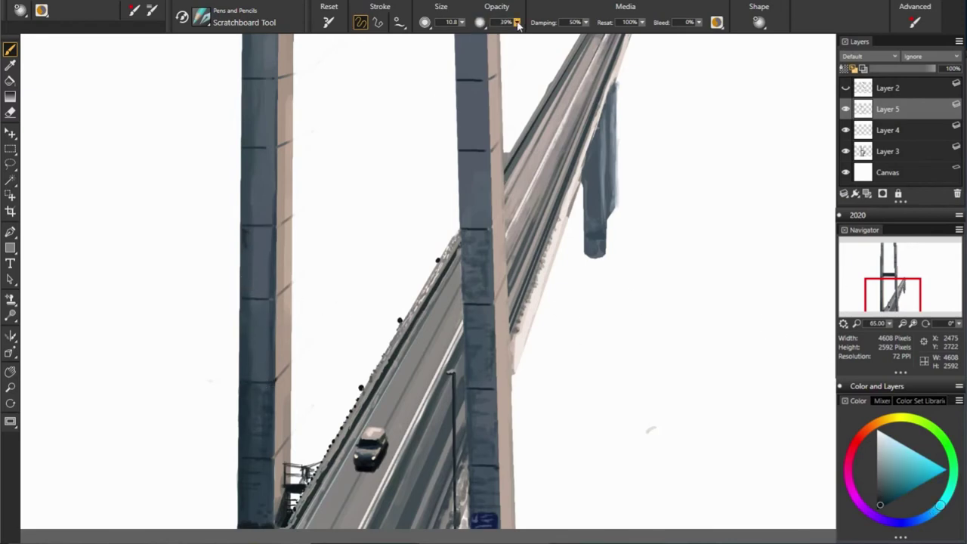
drag(517, 22, 491, 35)
Step: Dab speckled dark texture down the left pier at size 20.8 and 16% opacity
drag(243, 237, 246, 256)
key(])
drag(518, 23, 449, 84)
drag(250, 231, 244, 302)
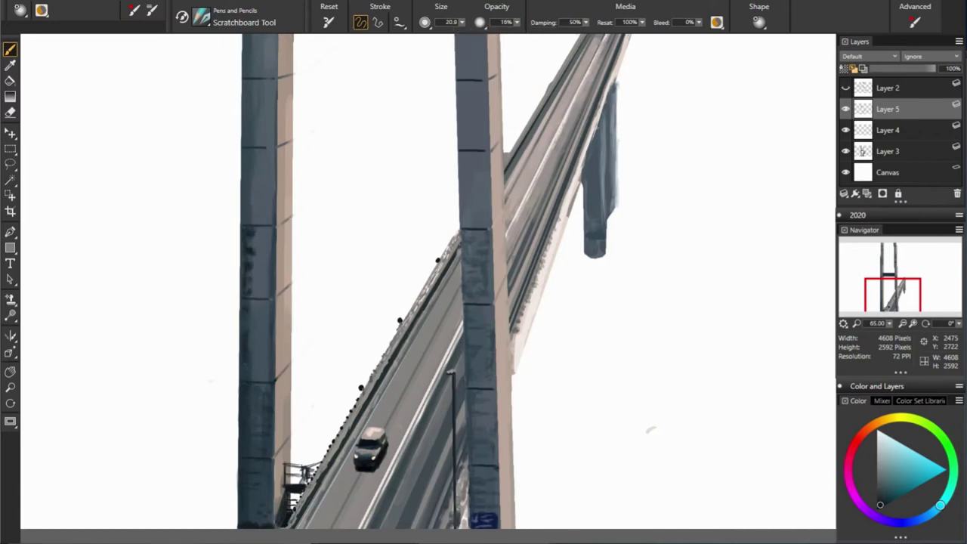
drag(250, 205, 254, 170)
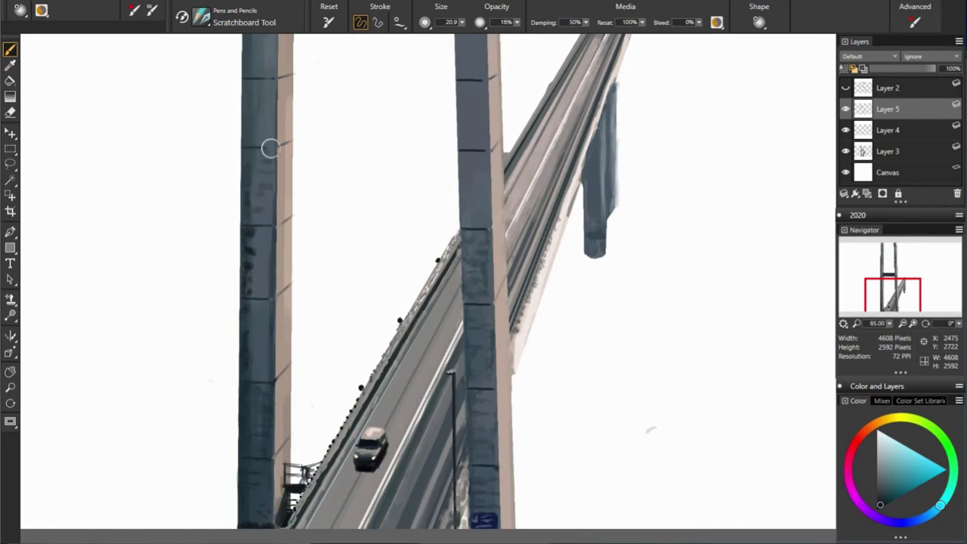
drag(261, 240, 267, 323)
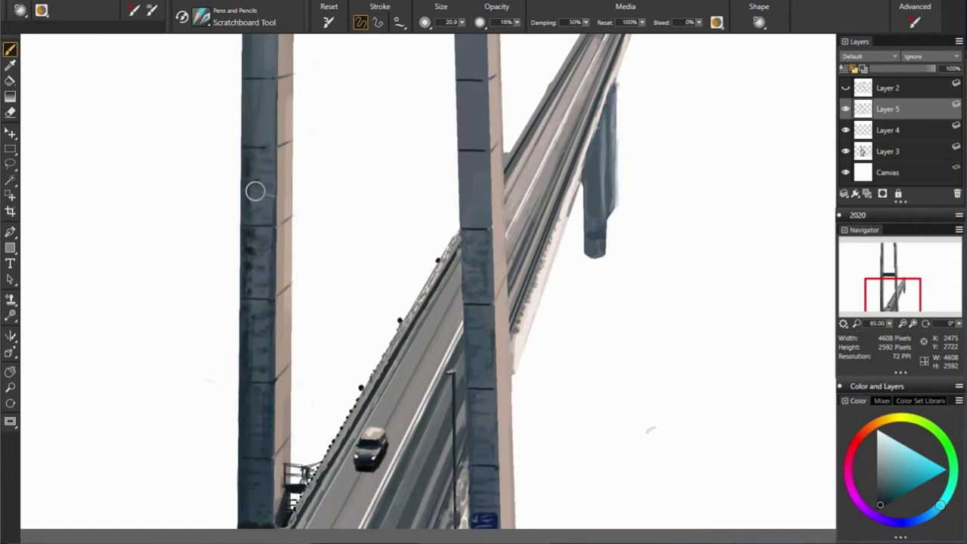
drag(249, 114, 247, 143)
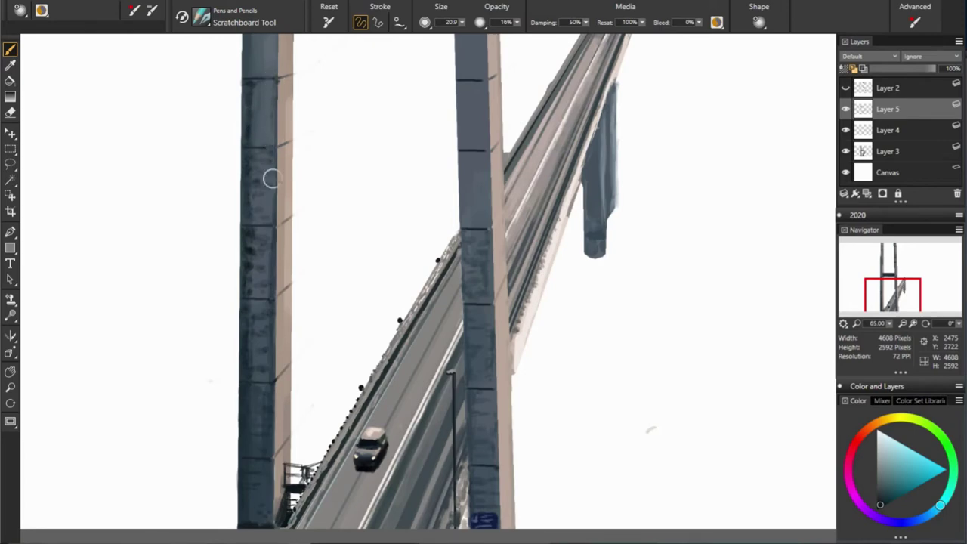
drag(270, 178, 273, 337)
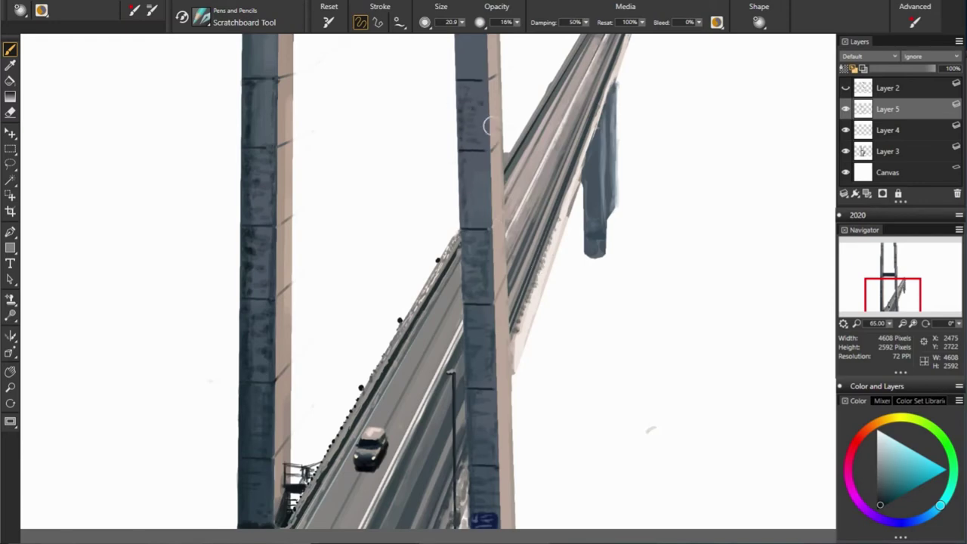
Step: Add dark marks and brownish streaks on the right leg, then darken the left tower's tan edge
drag(495, 117, 496, 141)
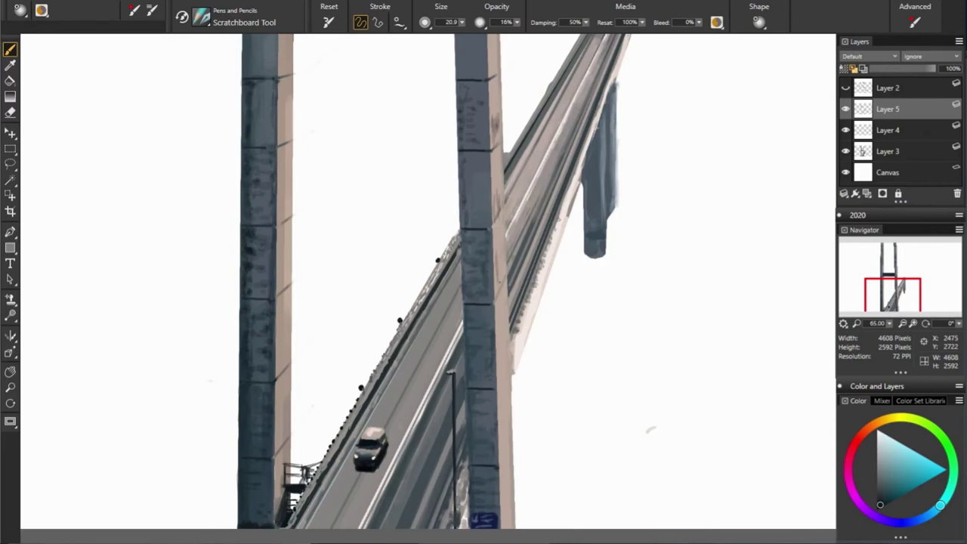
drag(497, 249, 499, 294)
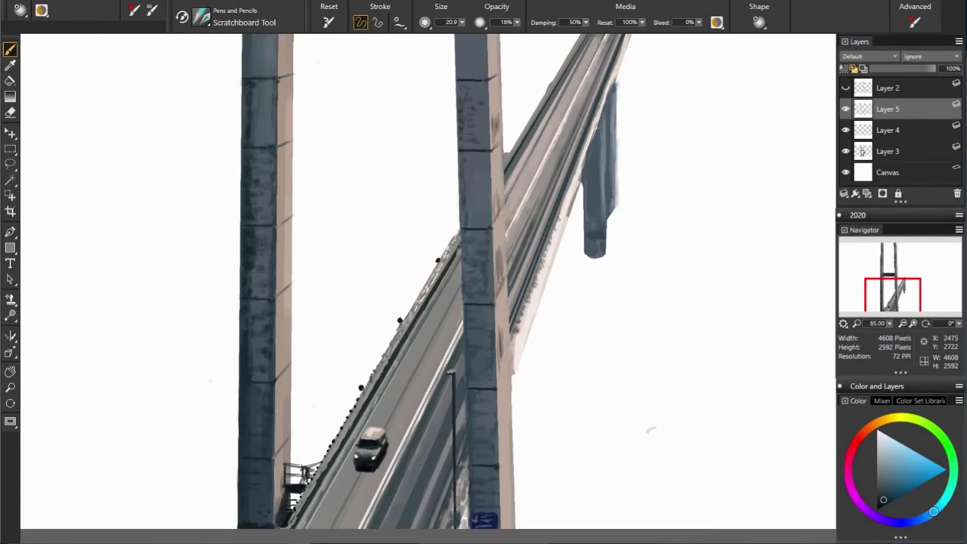
click(872, 425)
click(881, 464)
alt+click(278, 303)
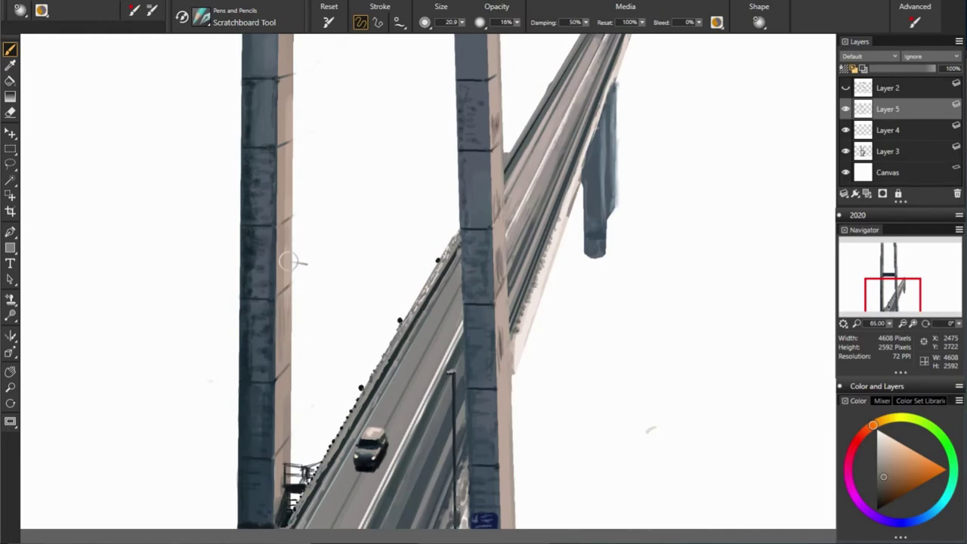
drag(288, 201, 289, 148)
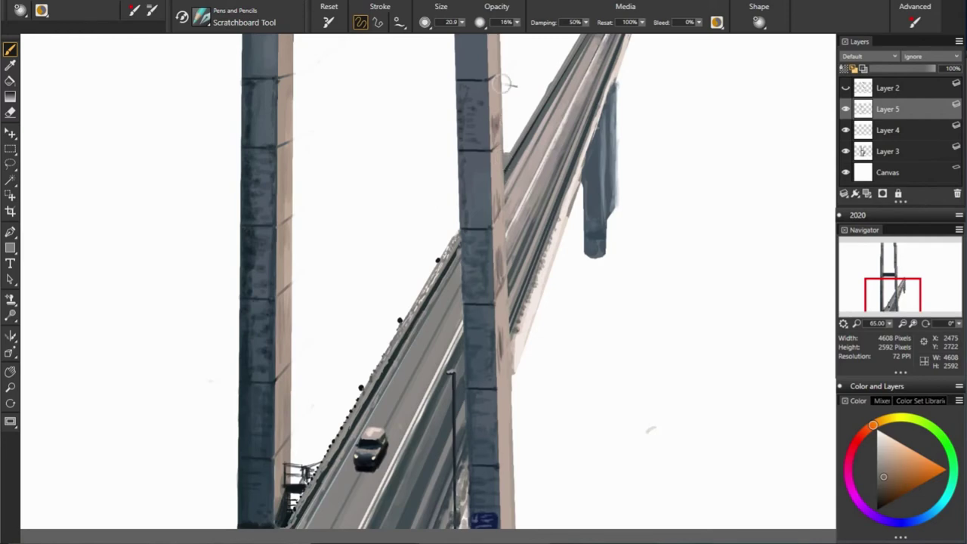
Step: Zoom out to about 29% and darken the tower edge beside the crossbeam
scroll(630, 312, down, 3)
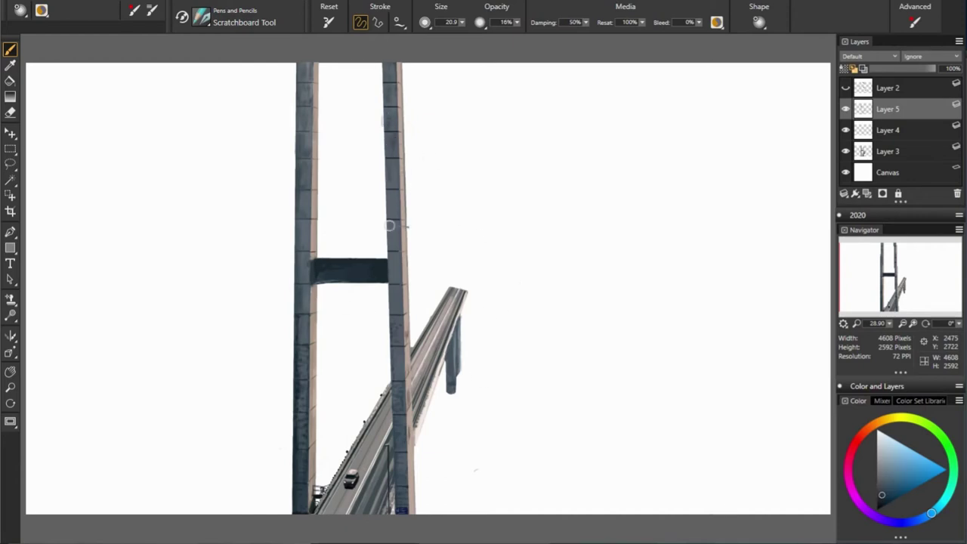
click(880, 508)
drag(387, 277, 318, 275)
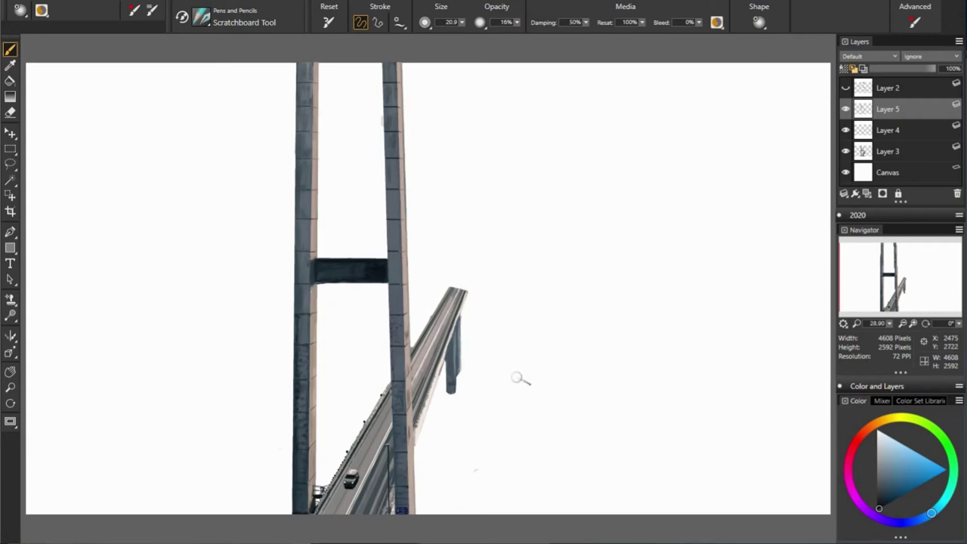
Step: Sample lighter tints from the near-white background and dark blue tower
click(882, 481)
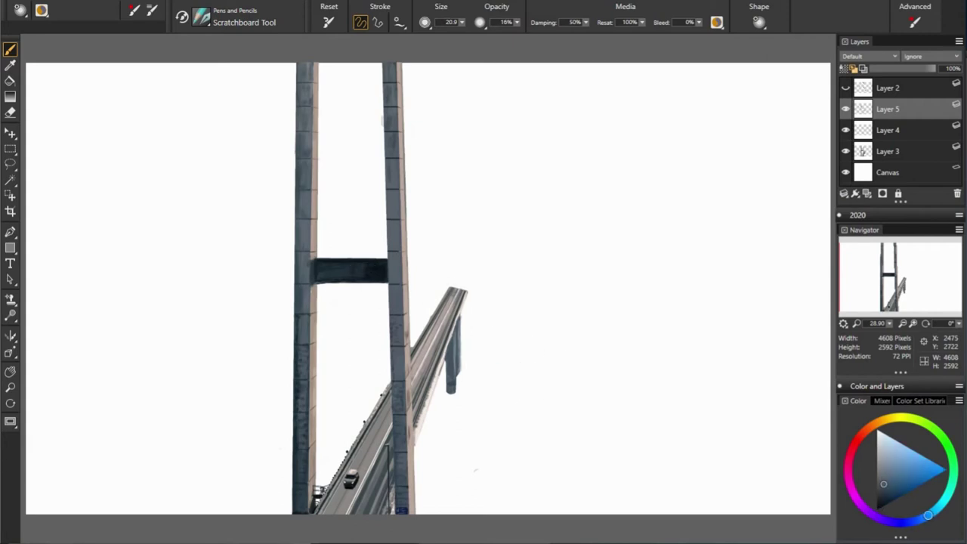
alt+click(302, 342)
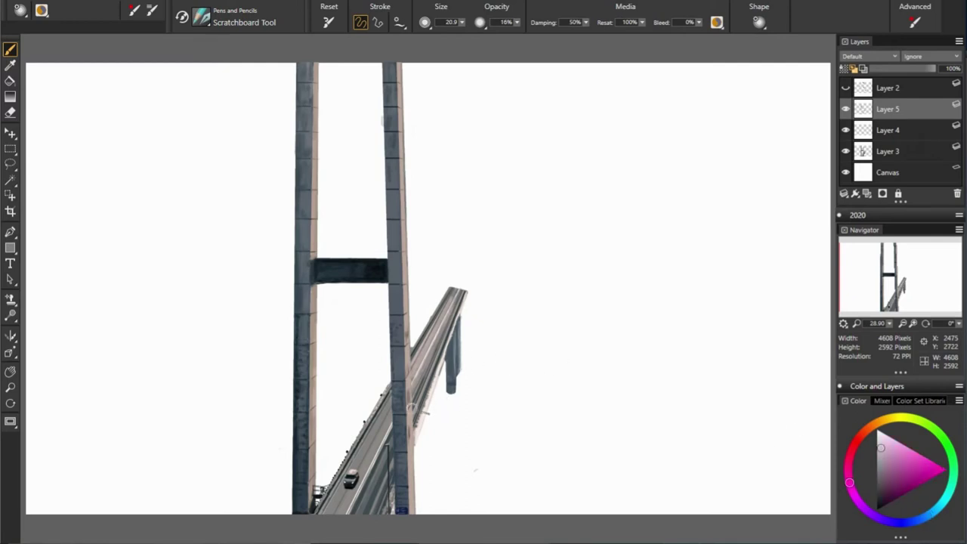
alt+click(241, 378)
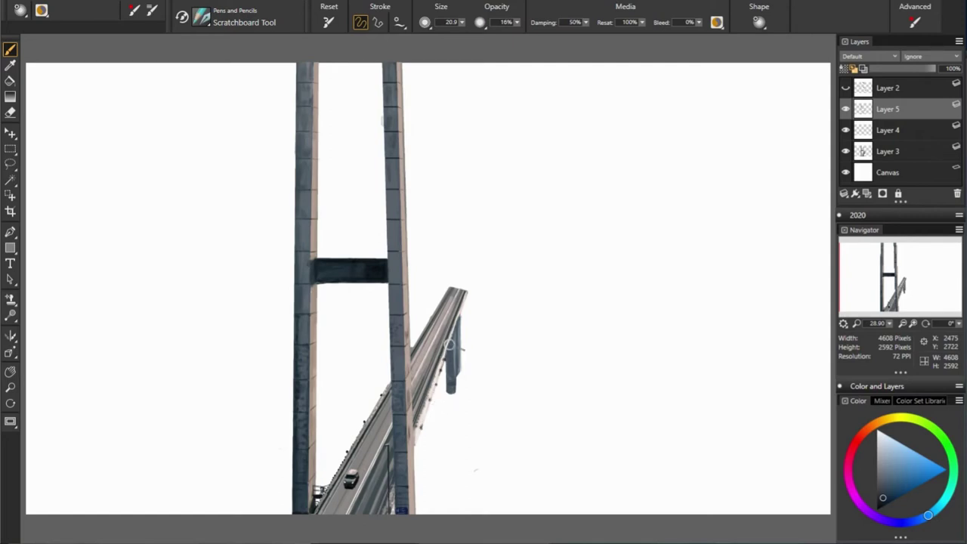
alt+click(604, 360)
alt+click(155, 329)
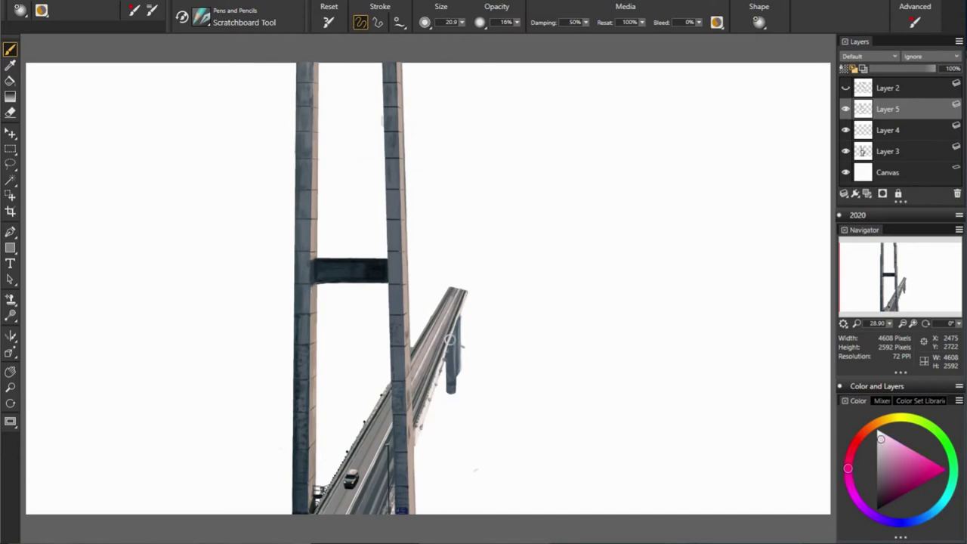
Step: Set a 6.9-size brush at 100% opacity, show Layer 2, and add new Layer 6 above Canvas
key(0)
click(845, 88)
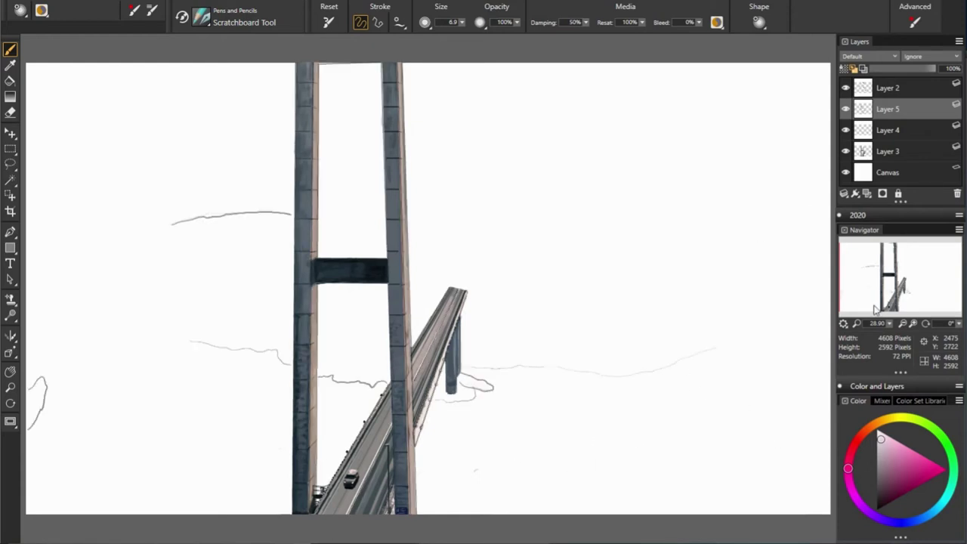
click(888, 172)
click(867, 194)
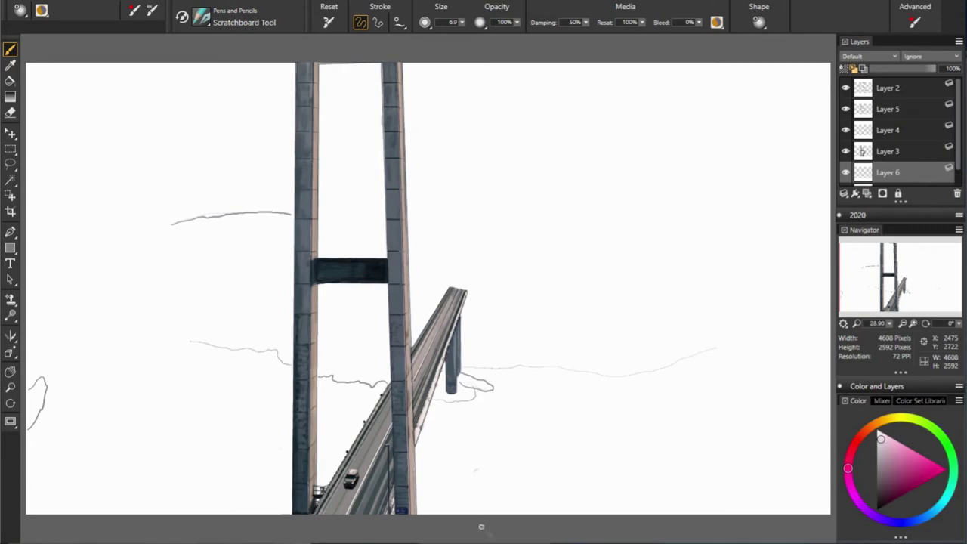
Step: At 43% opacity, paint a dark cloud band beside the bridge stretching to the right
drag(517, 22, 484, 34)
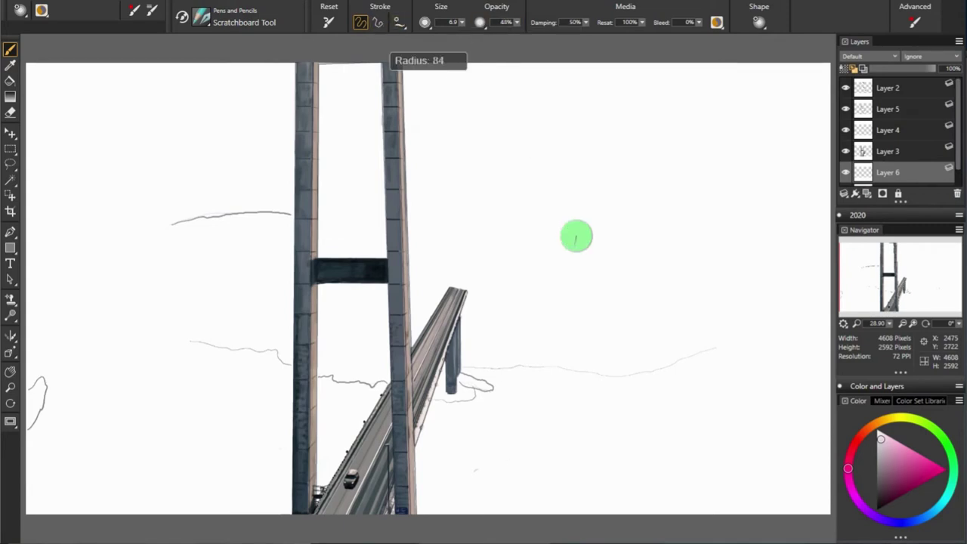
mouse_move(474, 344)
mouse_down()
mouse_move(491, 332)
mouse_move(578, 351)
mouse_up()
click(883, 495)
mouse_move(492, 302)
mouse_down()
mouse_move(590, 340)
mouse_move(714, 334)
mouse_up()
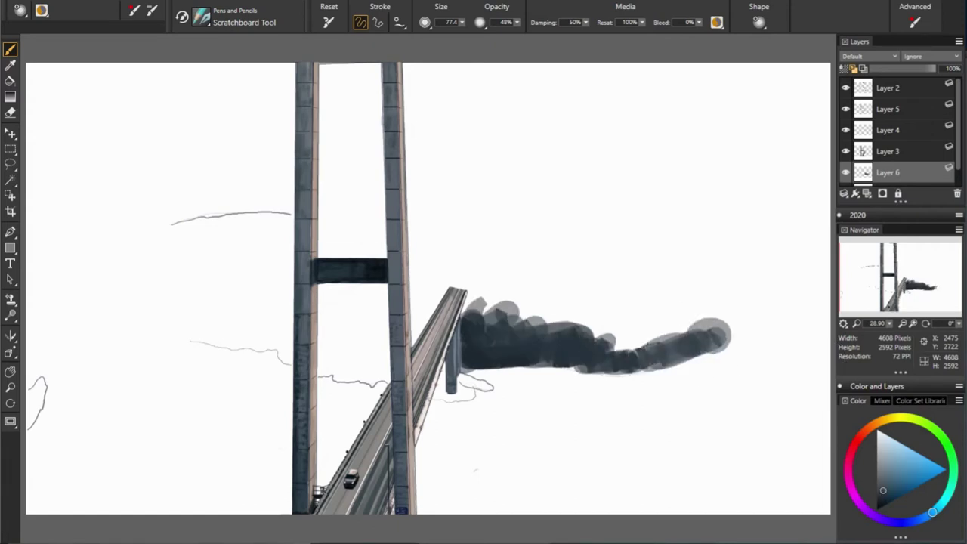
drag(597, 340, 680, 333)
drag(601, 325, 692, 327)
Step: Paint dark cyan-blue cloud under the deck and fill the gap between the towers
alt+click(445, 375)
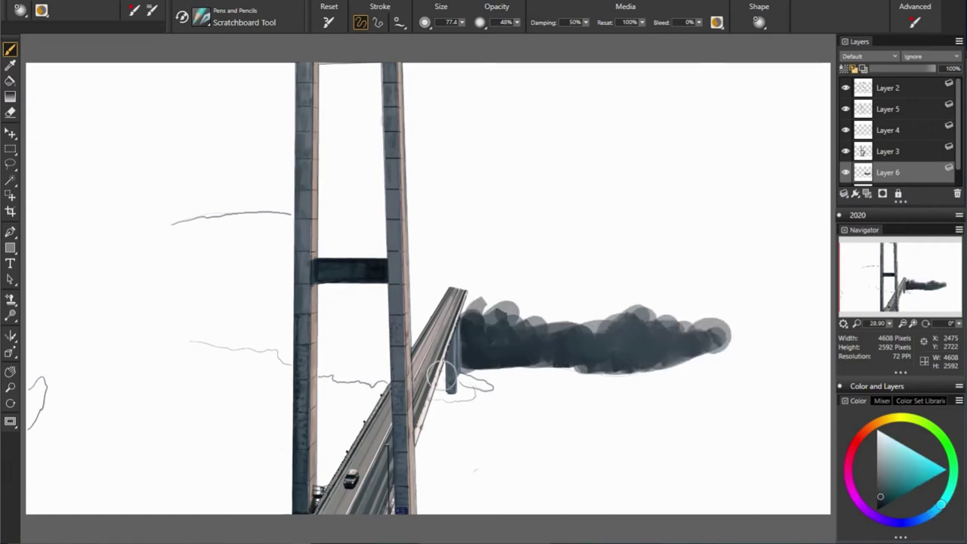
mouse_move(446, 376)
mouse_down()
mouse_move(465, 397)
mouse_move(483, 386)
mouse_up()
alt+click(457, 386)
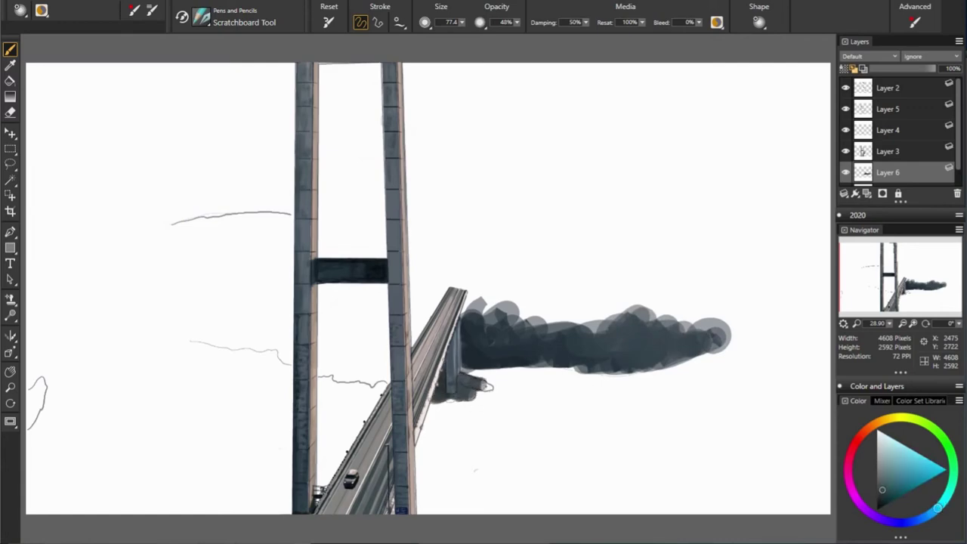
alt+click(448, 367)
drag(321, 355, 385, 378)
mouse_move(378, 314)
mouse_down()
mouse_move(381, 355)
mouse_move(321, 355)
mouse_move(366, 356)
mouse_move(423, 325)
mouse_up()
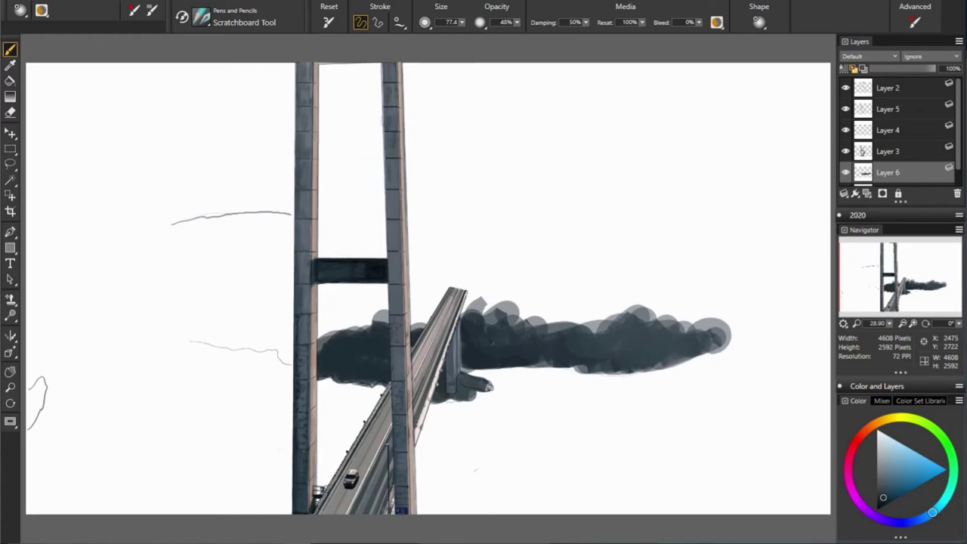
Step: Add light grey cloud left of the towers, a pinkish-grey upper-left streak, and dark far-left cloud
alt+click(291, 370)
mouse_move(291, 359)
mouse_down()
mouse_move(249, 344)
mouse_move(283, 352)
mouse_up()
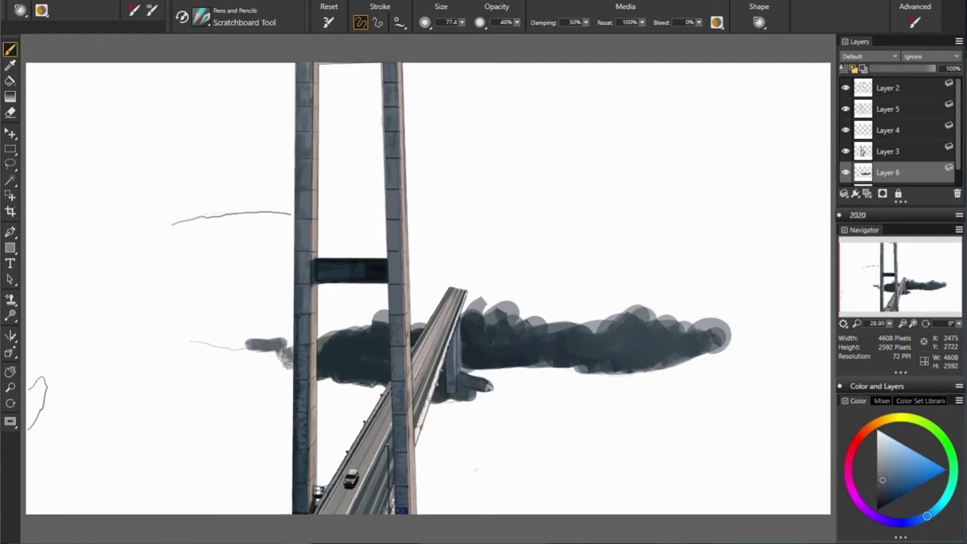
mouse_move(219, 344)
mouse_down()
mouse_move(198, 342)
mouse_move(294, 346)
mouse_move(172, 335)
mouse_up()
click(854, 444)
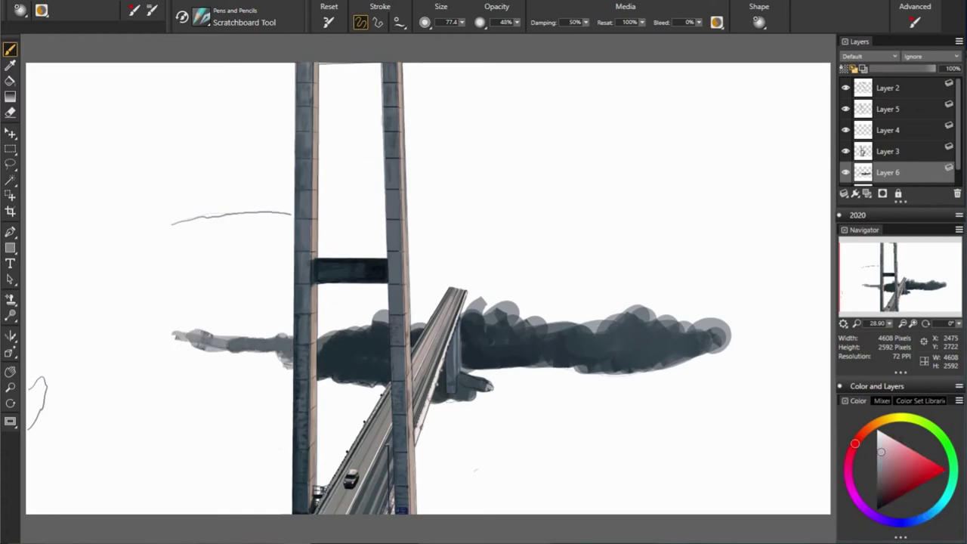
drag(163, 231, 295, 217)
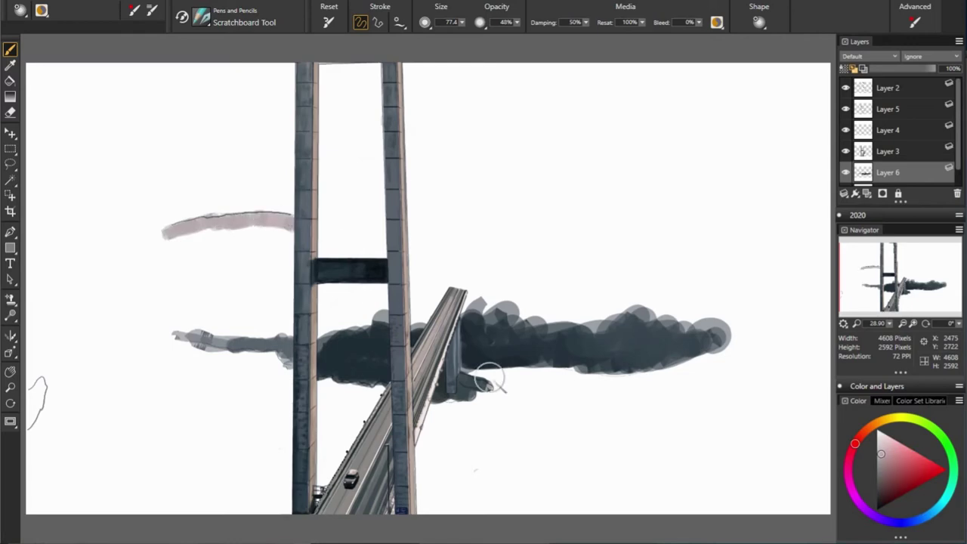
alt+click(383, 376)
drag(38, 382, 31, 452)
click(931, 512)
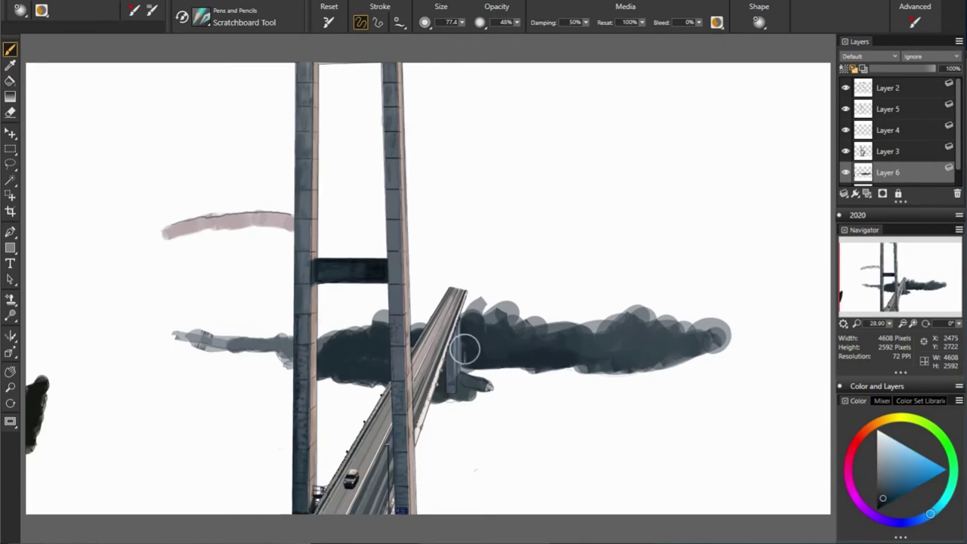
Step: Refit the view and add grey-blue dabs along the cloud's top, right end, and left of the bridge
alt+click(190, 321)
drag(486, 289, 474, 234)
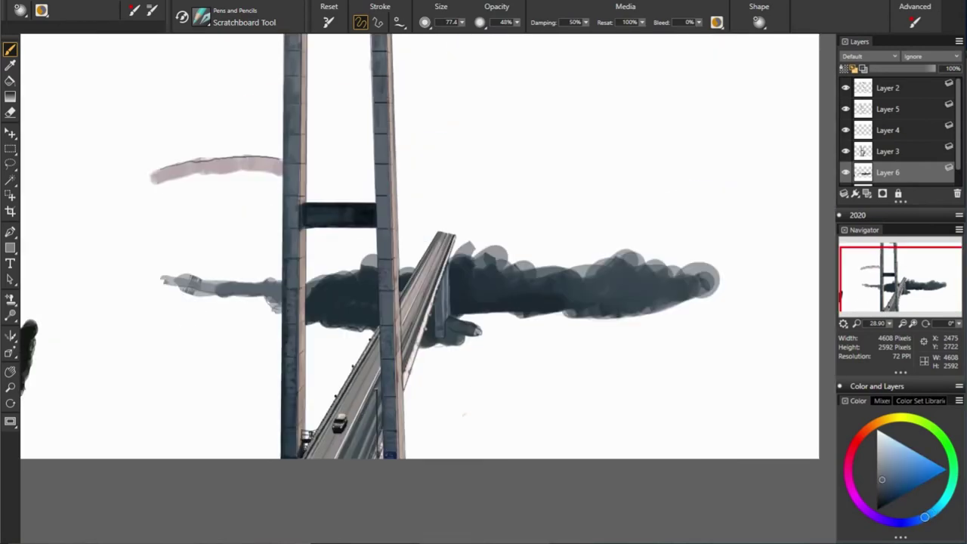
key(ctrl+0)
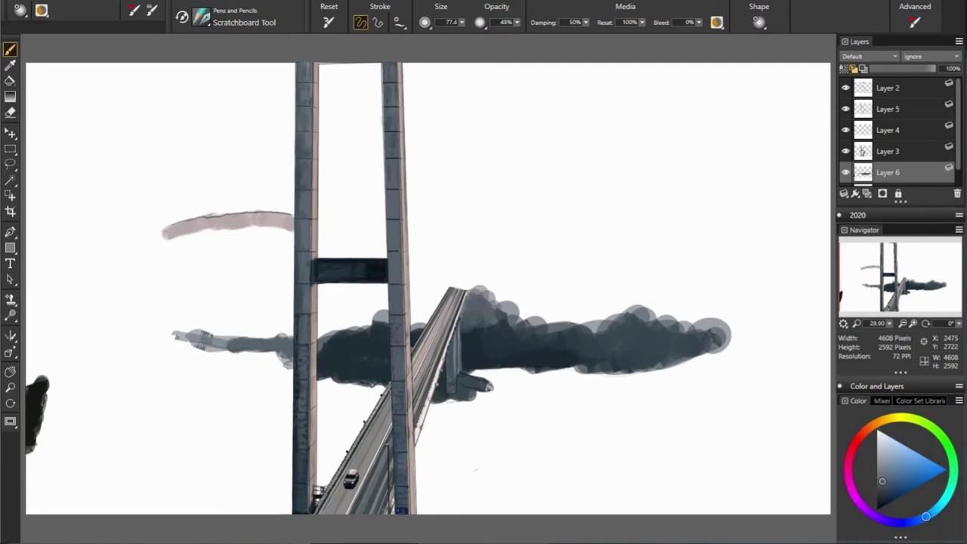
mouse_move(495, 306)
mouse_down()
mouse_move(573, 317)
mouse_move(642, 301)
mouse_up()
mouse_move(568, 315)
mouse_down()
mouse_move(642, 304)
mouse_move(707, 317)
mouse_up()
drag(638, 312, 679, 308)
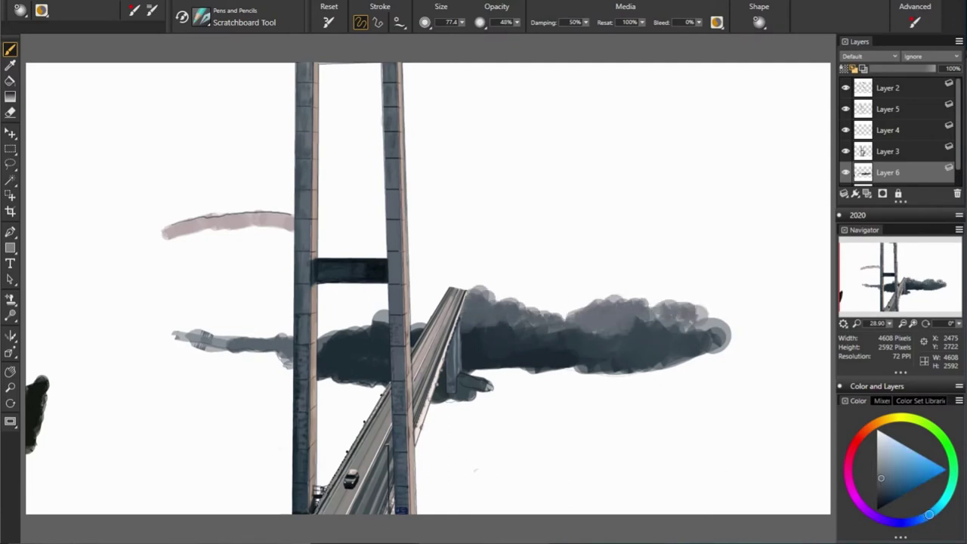
drag(717, 335, 756, 336)
mouse_move(418, 321)
mouse_down()
mouse_move(446, 293)
mouse_move(473, 285)
mouse_move(408, 325)
mouse_move(351, 336)
mouse_move(327, 353)
mouse_up()
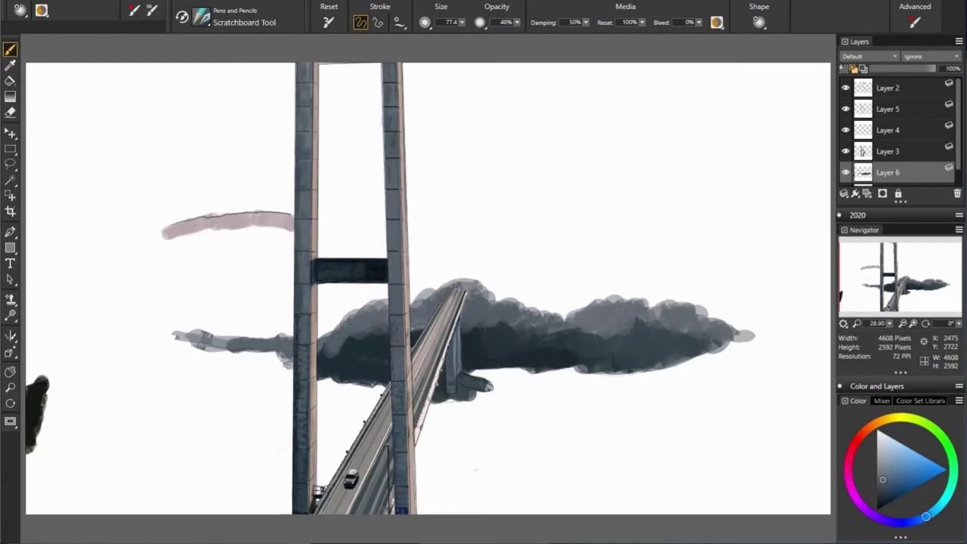
alt+click(388, 345)
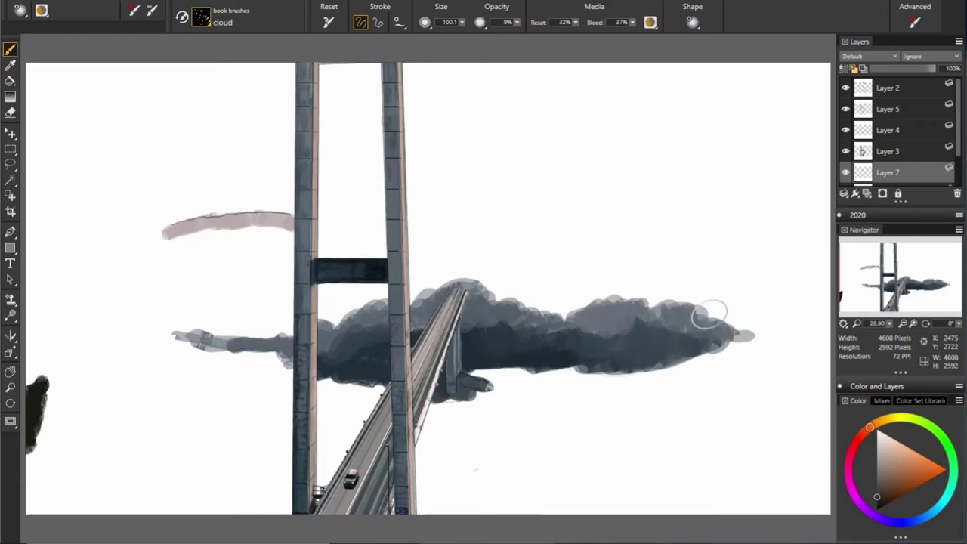
Step: Lay soft light-grey wisps along the cloud's right end and above the bridge deck
drag(714, 299, 661, 310)
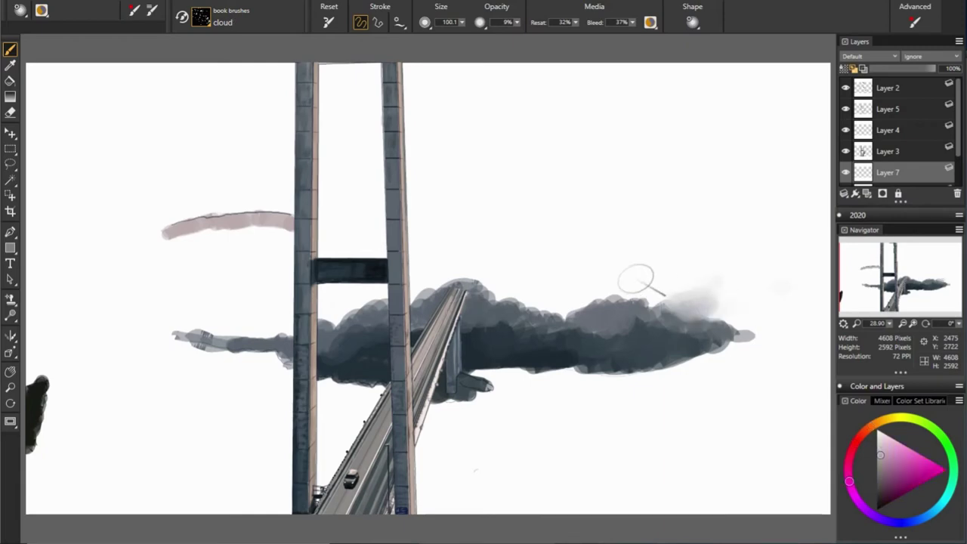
drag(633, 276, 574, 299)
drag(525, 265, 490, 297)
drag(484, 260, 417, 300)
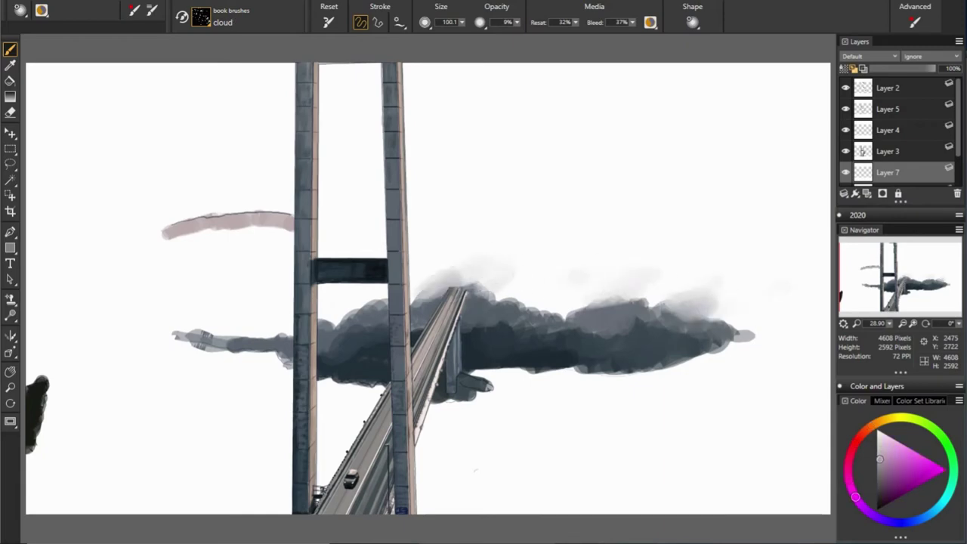
drag(465, 260, 412, 306)
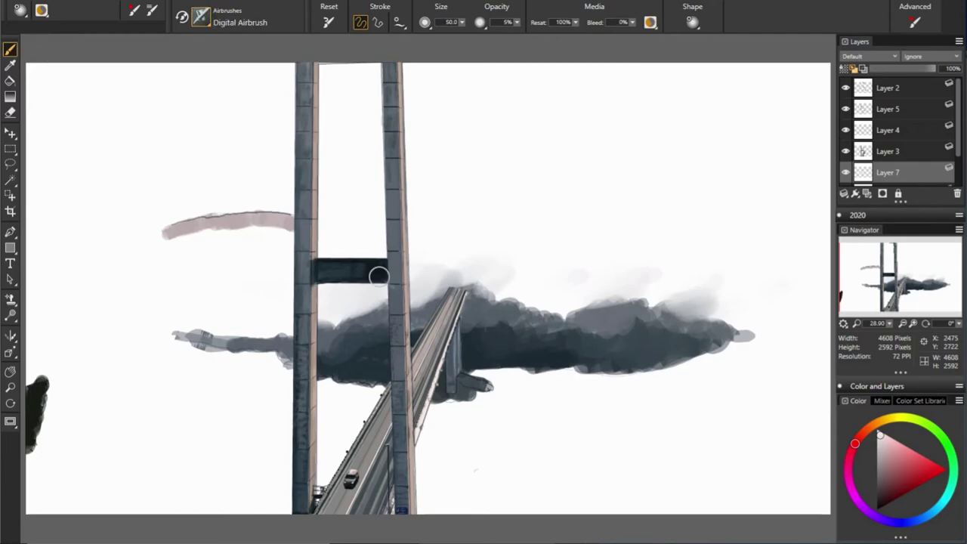
Step: With a 73.4 Digital Airbrush, haze pinkish-violet tones between the bridge towers
click(201, 17)
key(Escape)
mouse_move(370, 294)
mouse_down()
mouse_move(325, 309)
mouse_move(378, 318)
mouse_move(363, 321)
mouse_move(401, 291)
mouse_up()
drag(852, 489, 867, 510)
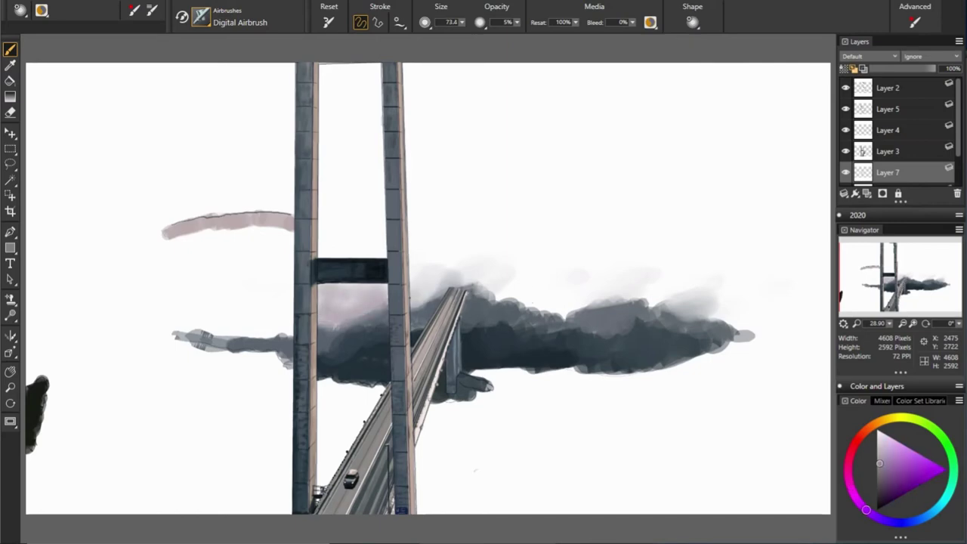
drag(412, 302, 453, 281)
mouse_move(386, 287)
mouse_down()
mouse_move(321, 302)
mouse_move(264, 332)
mouse_move(162, 331)
mouse_up()
Step: Airbrush grey and blue-grey haze extending the left cloud streak to the canvas edge
click(871, 513)
mouse_move(272, 336)
mouse_down()
mouse_move(226, 333)
mouse_move(230, 317)
mouse_move(130, 317)
mouse_up()
click(852, 489)
drag(200, 326, 94, 316)
click(922, 518)
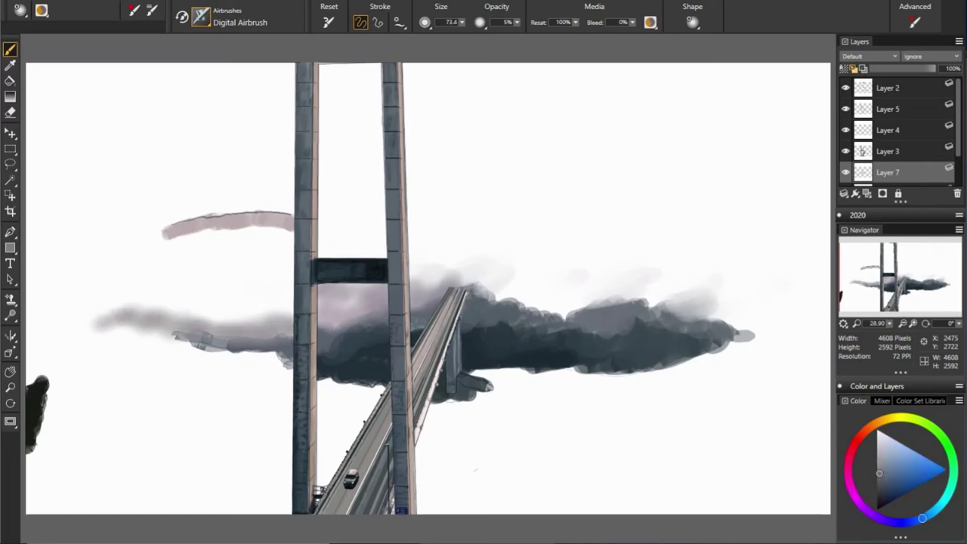
mouse_move(174, 332)
mouse_down()
mouse_move(30, 374)
mouse_move(106, 355)
mouse_up()
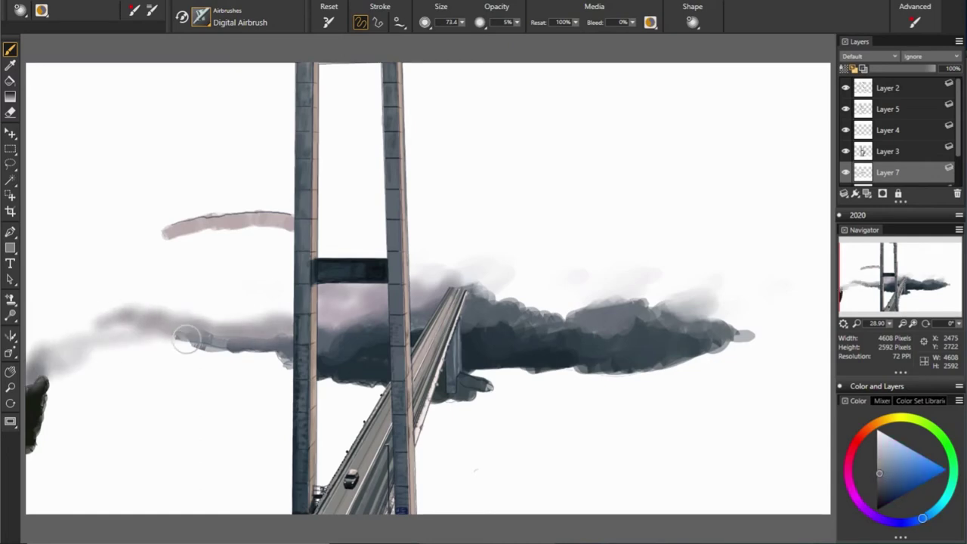
click(908, 521)
mouse_move(45, 374)
mouse_down()
mouse_move(174, 333)
mouse_move(57, 355)
mouse_move(110, 325)
mouse_up()
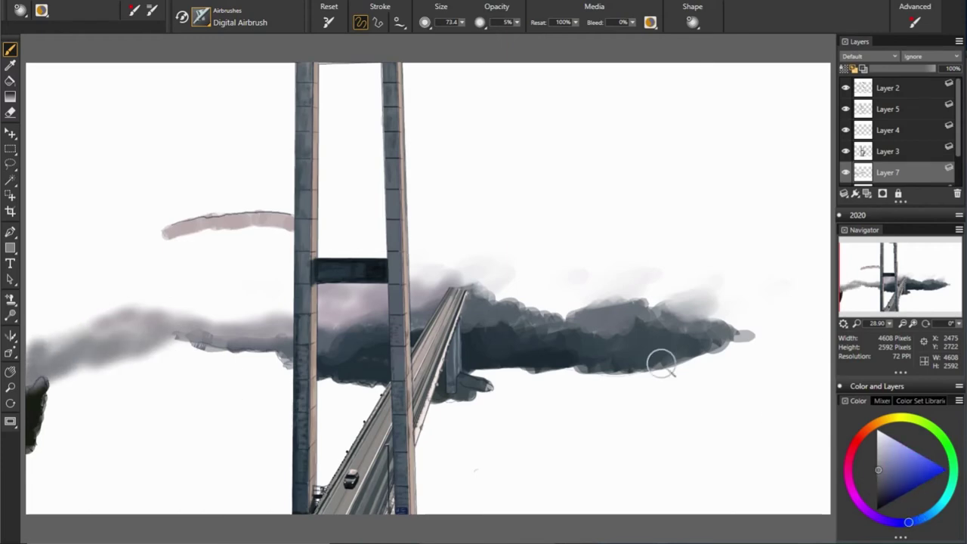
Step: Wash pale pinkish-grey over the right cloud to the right edge, then darken its right part
alt+click(318, 331)
alt+click(536, 293)
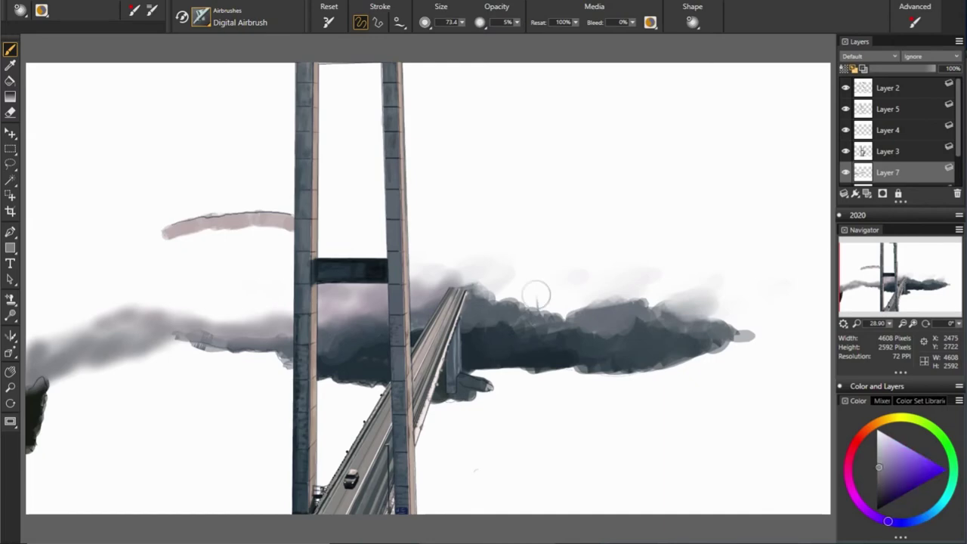
key(bracketright)
key(bracketright)
key(bracketright)
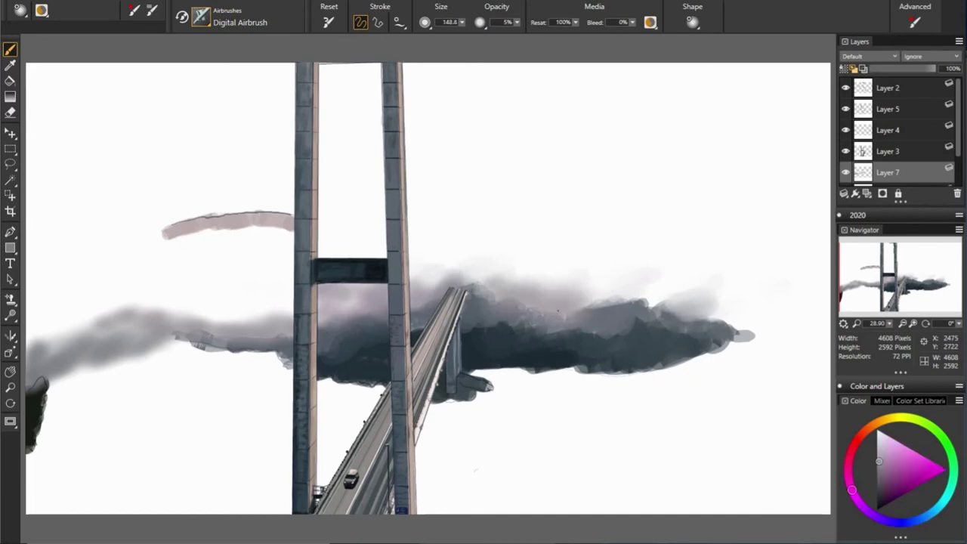
mouse_move(756, 299)
mouse_down()
mouse_move(732, 309)
mouse_move(823, 317)
mouse_up()
key(bracketleft)
key(bracketleft)
alt+click(754, 330)
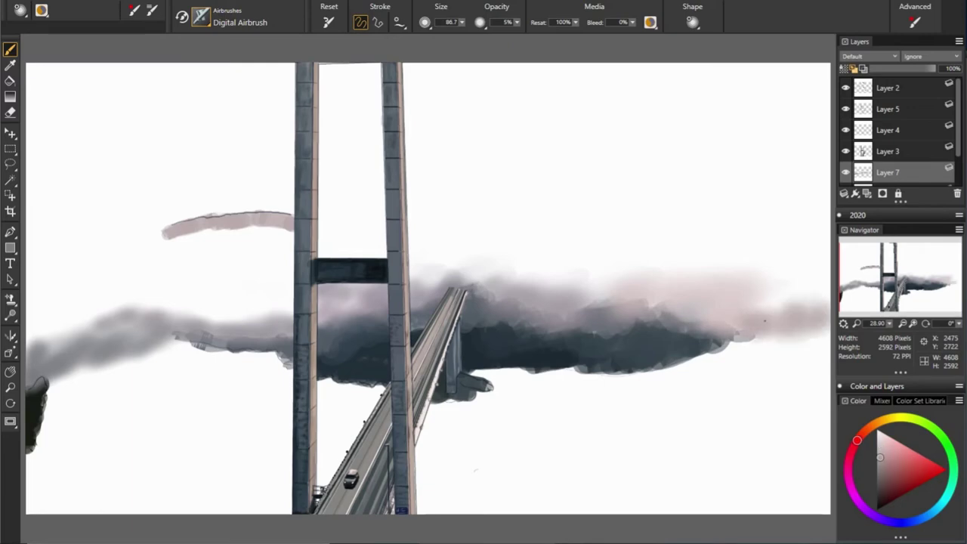
alt+click(756, 321)
drag(725, 336, 816, 330)
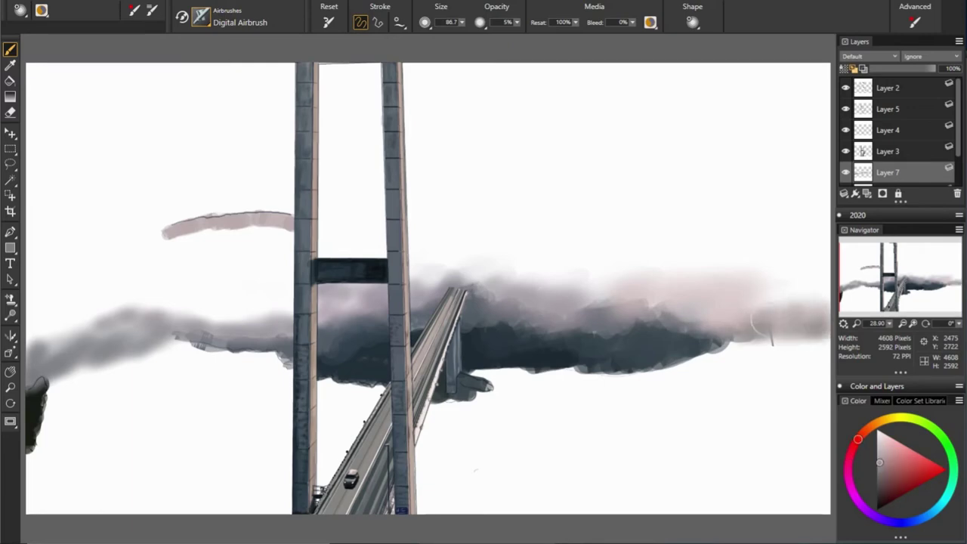
alt+click(588, 334)
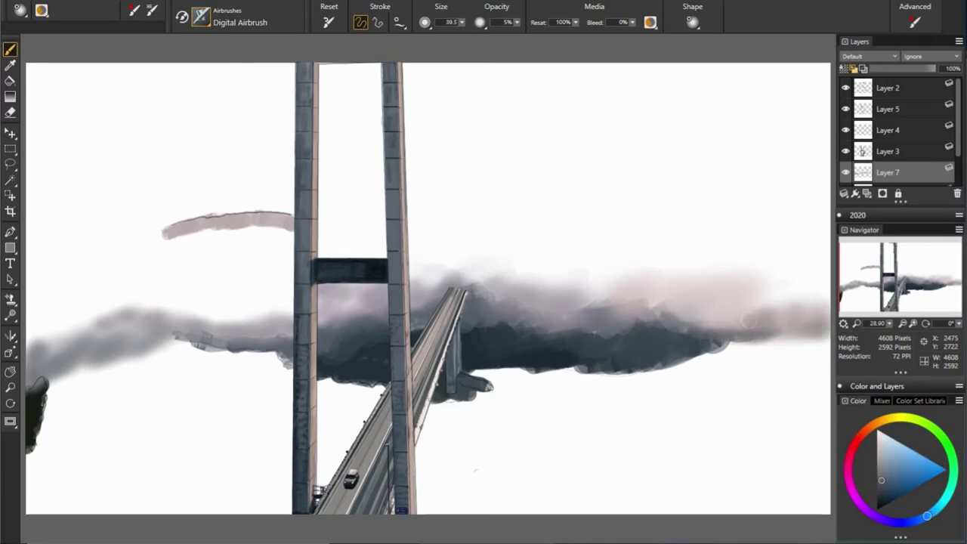
mouse_move(744, 324)
mouse_down()
mouse_move(656, 317)
mouse_move(691, 329)
mouse_move(635, 316)
mouse_move(586, 332)
mouse_move(616, 306)
mouse_move(601, 314)
mouse_up()
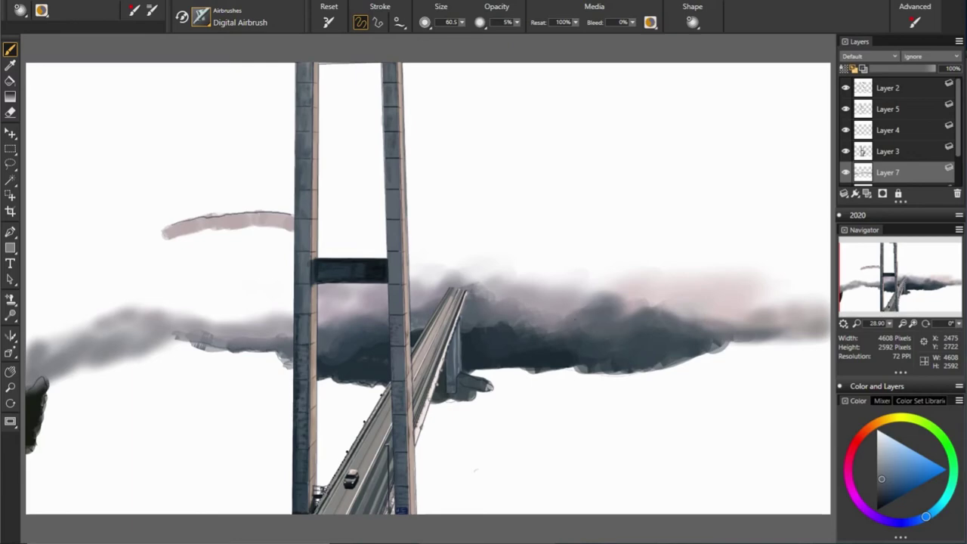
Step: Darken a patch inside the cloud and its top edge with sampled tones
alt+click(383, 330)
mouse_move(559, 310)
mouse_down()
mouse_move(597, 295)
mouse_move(544, 321)
mouse_move(521, 314)
mouse_up()
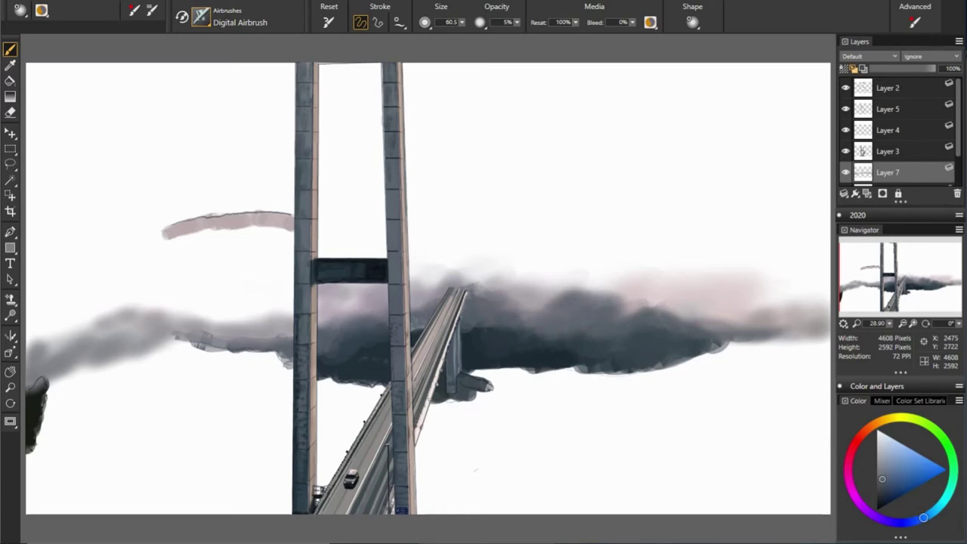
alt+click(499, 286)
drag(474, 278, 612, 300)
Step: Sample various blue-grey and pinkish-purple tones from the cloud
alt+click(450, 287)
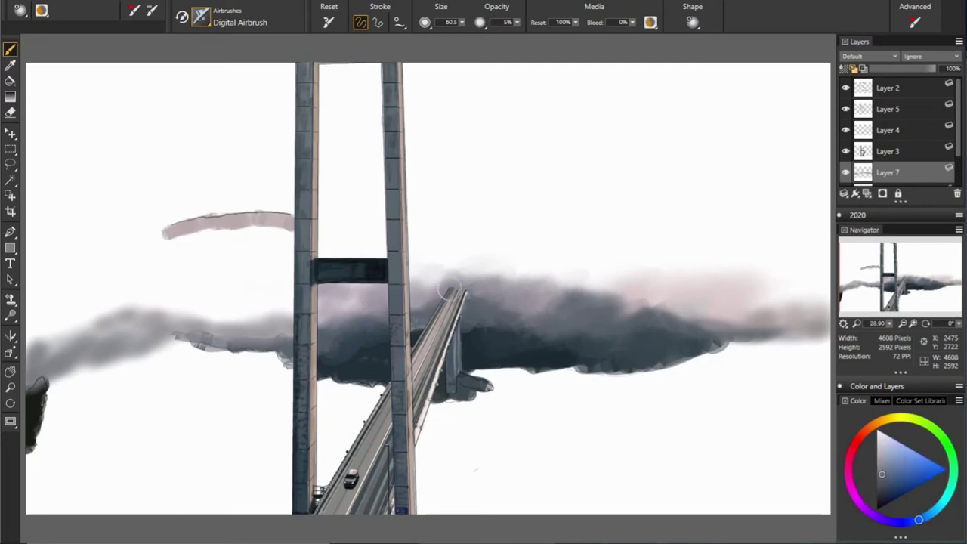
alt+click(484, 318)
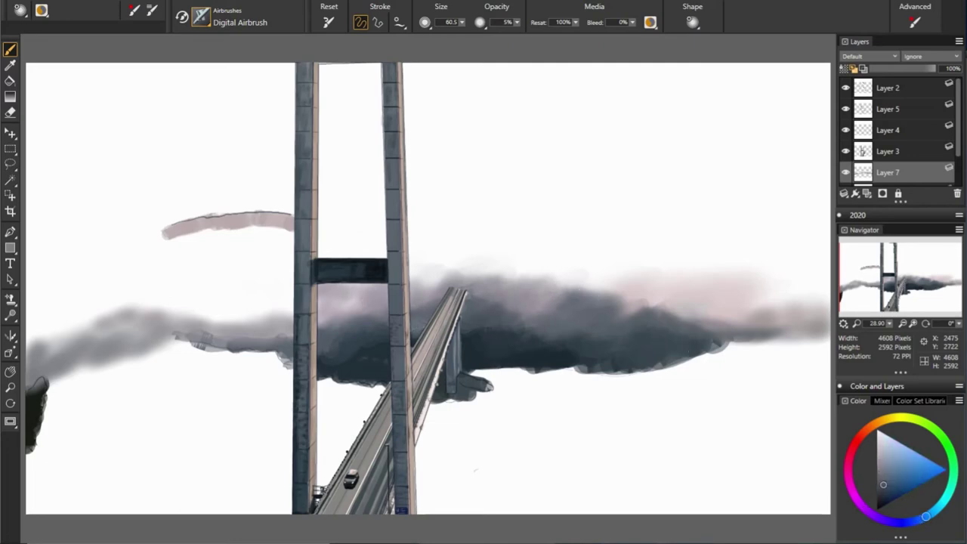
alt+click(554, 317)
alt+click(357, 302)
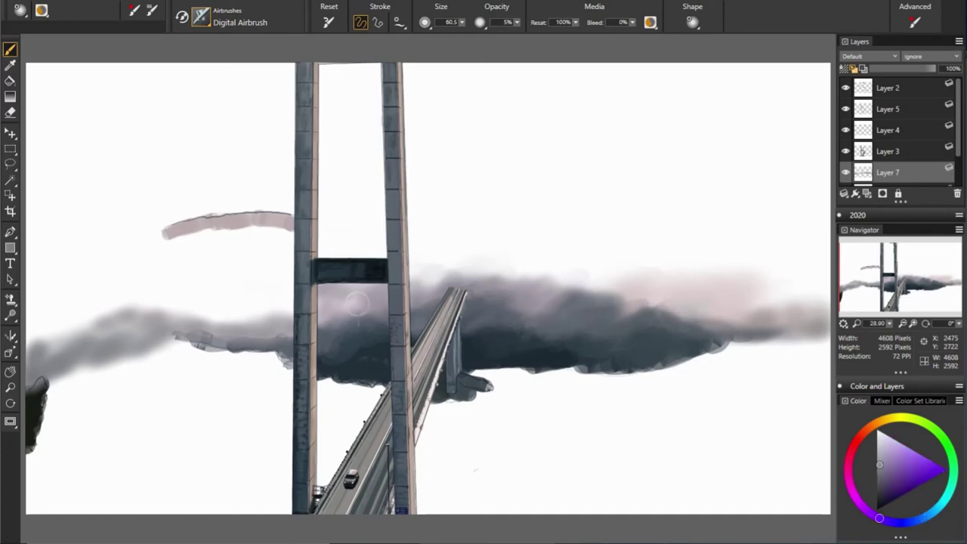
alt+click(362, 310)
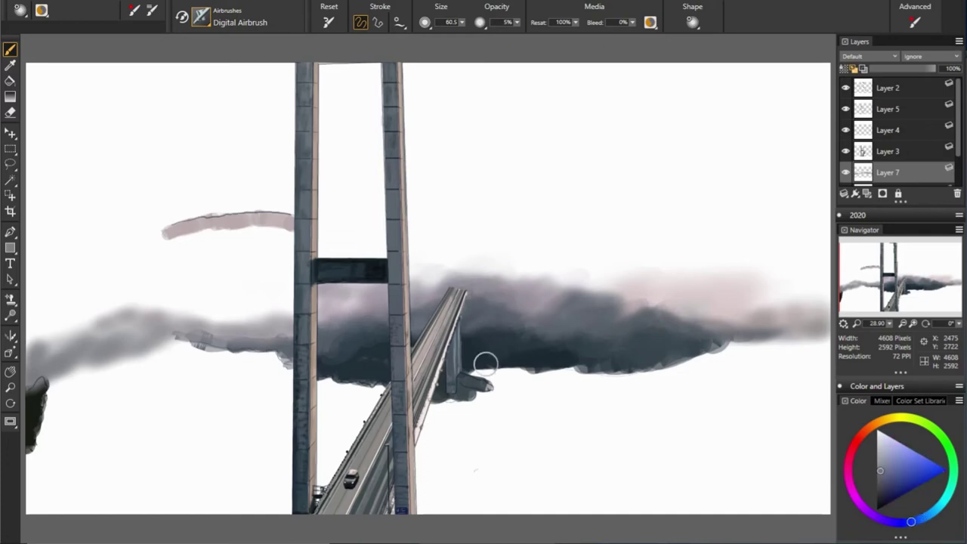
alt+click(265, 340)
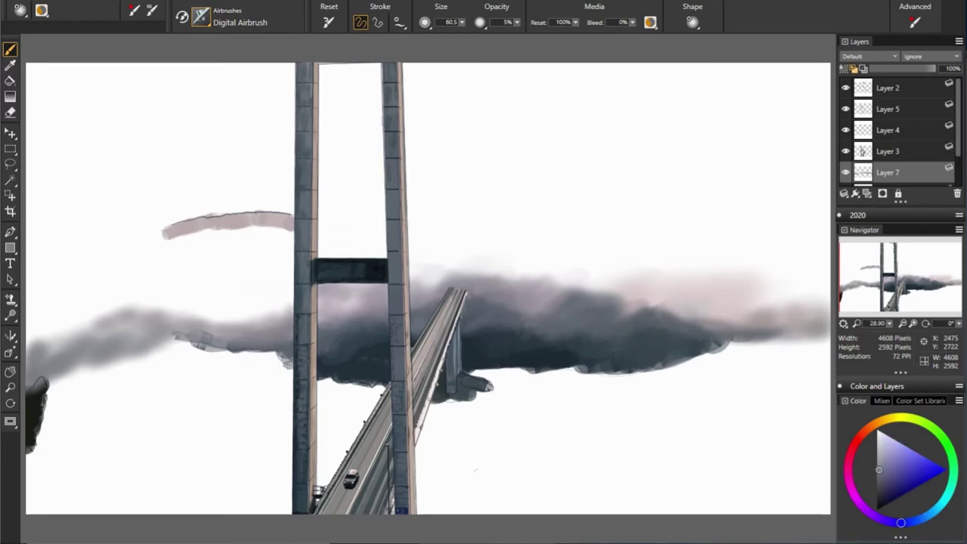
alt+click(232, 320)
alt+click(198, 329)
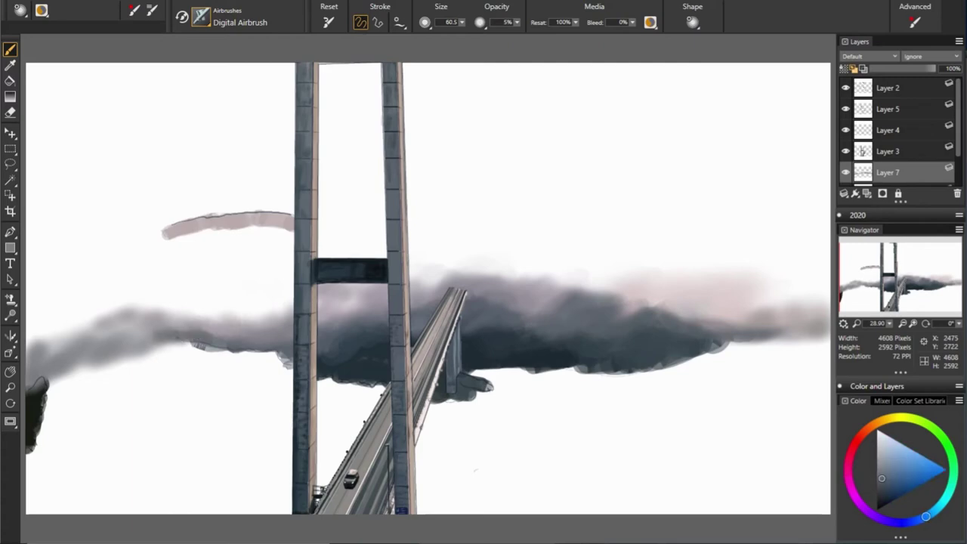
Step: Wash light pink over the left-middle and upper-left clouds with a 114.4 brush
alt+click(203, 335)
alt+click(259, 276)
mouse_move(259, 280)
mouse_down()
mouse_move(211, 309)
mouse_move(106, 304)
mouse_move(62, 329)
mouse_move(114, 299)
mouse_move(45, 295)
mouse_up()
key(bracketright)
alt+click(224, 289)
alt+click(132, 293)
alt+click(121, 292)
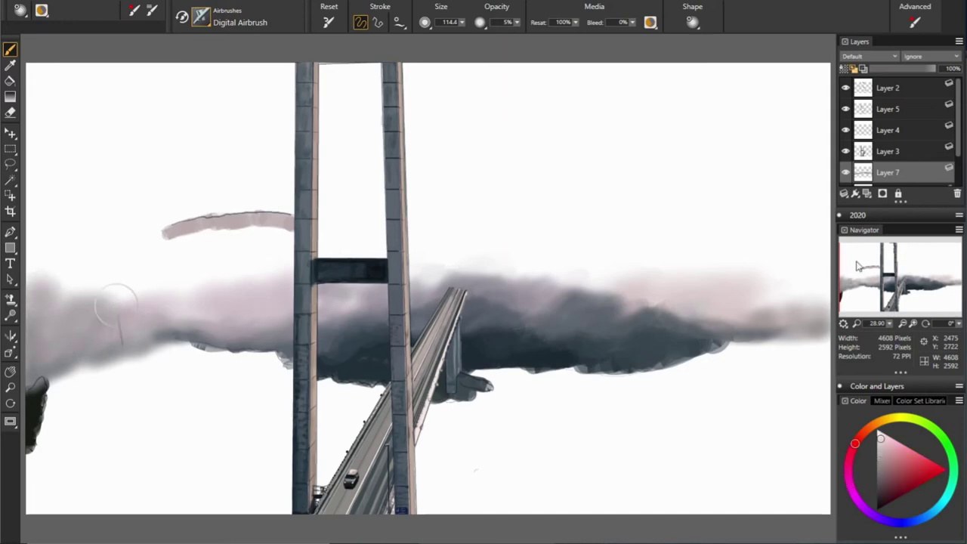
drag(196, 260, 33, 287)
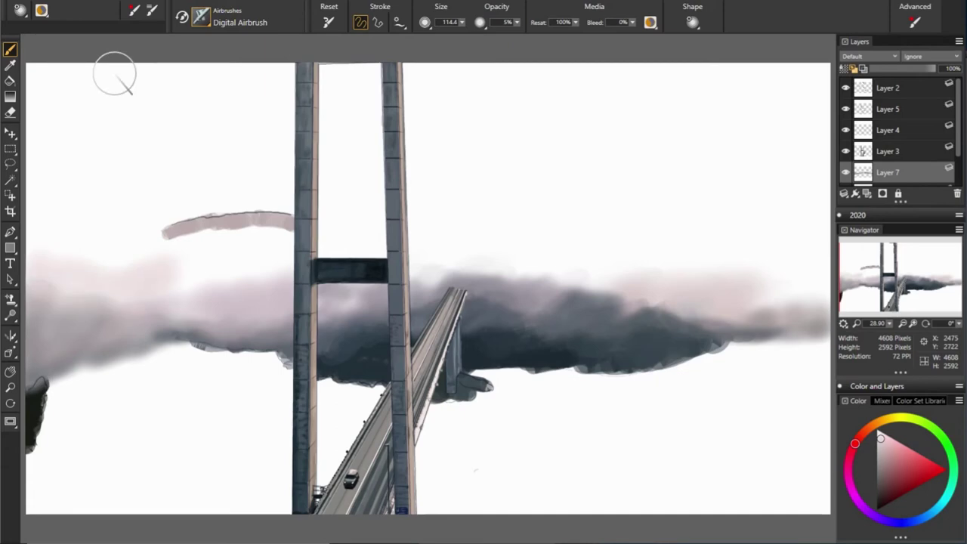
Step: Airbrush a pink wash over the upper-left cloud, raising it toward the tower gap
drag(140, 259, 90, 261)
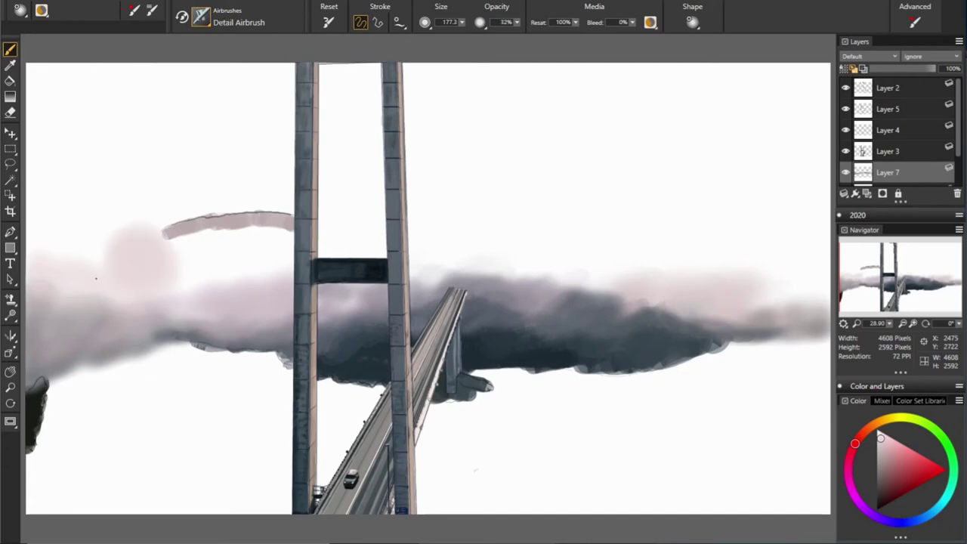
drag(48, 205, 302, 248)
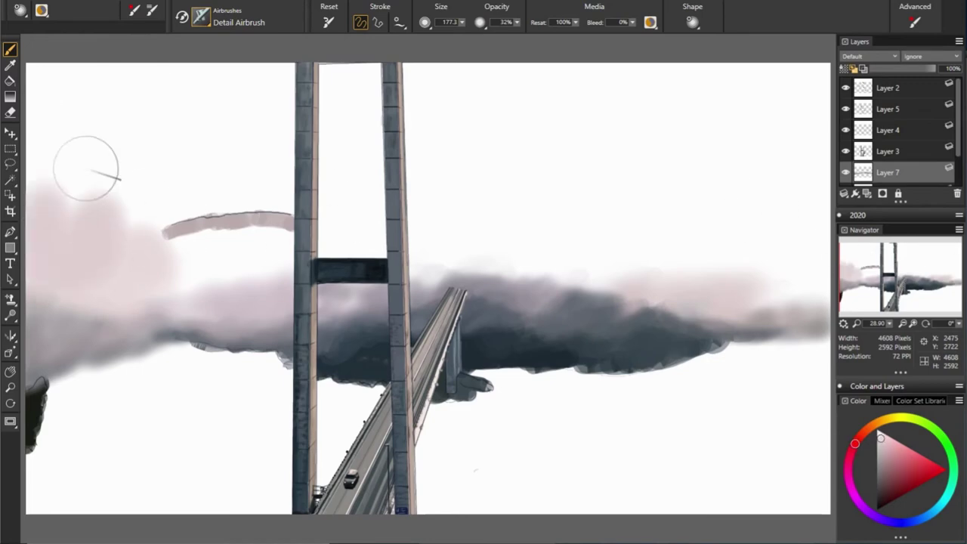
drag(86, 162, 31, 283)
alt+click(642, 270)
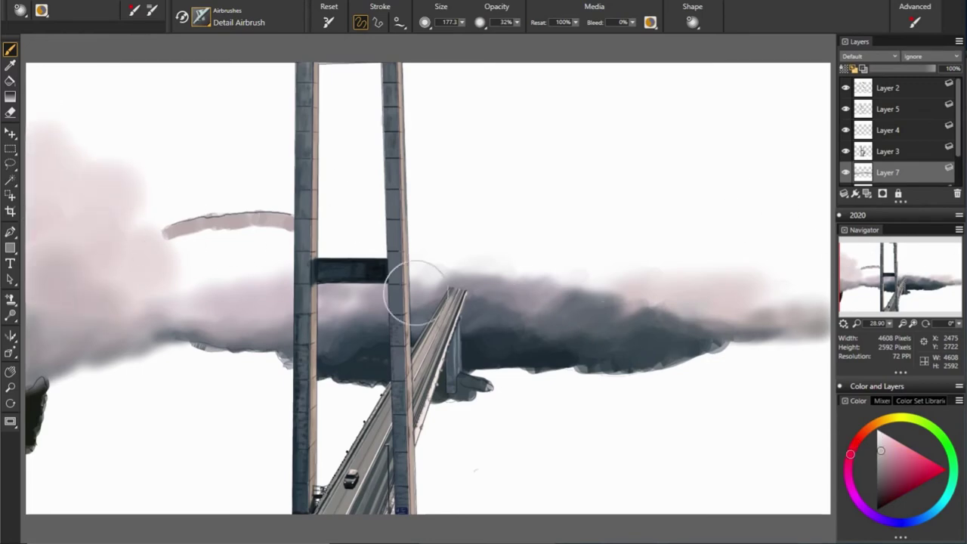
drag(177, 257, 235, 227)
drag(189, 280, 261, 250)
Step: Fill the cloud-to-tower gap in pinker tones, with a warm top edge and light pink dabs
alt+click(238, 219)
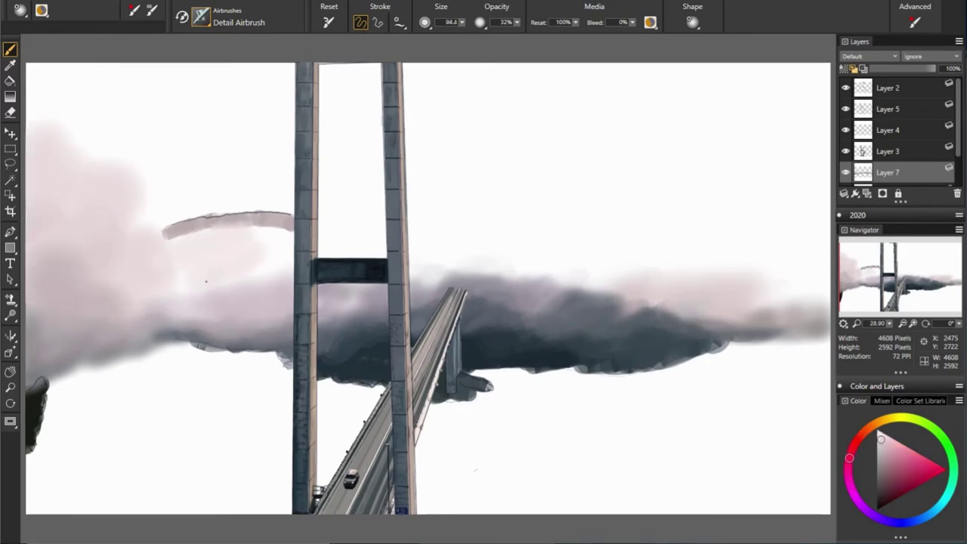
drag(170, 291, 288, 281)
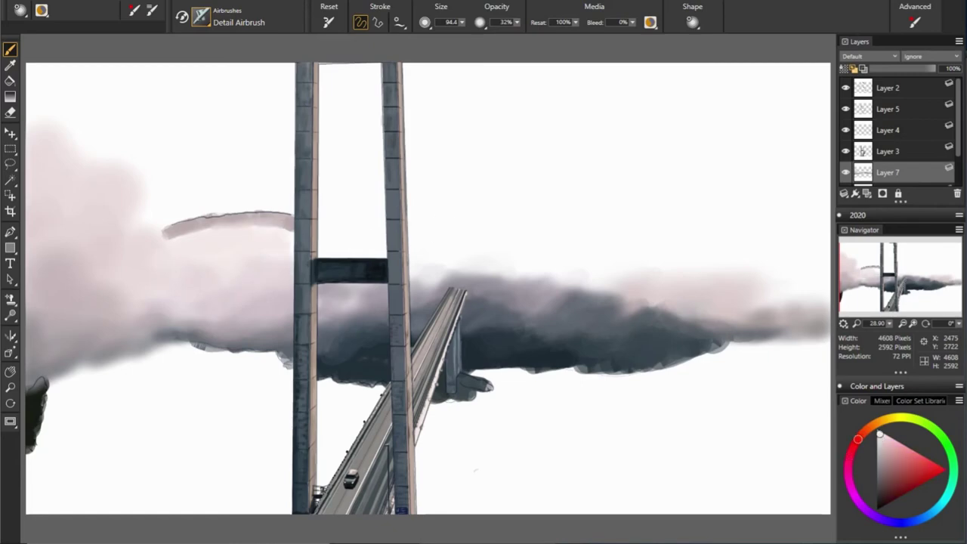
alt+click(310, 193)
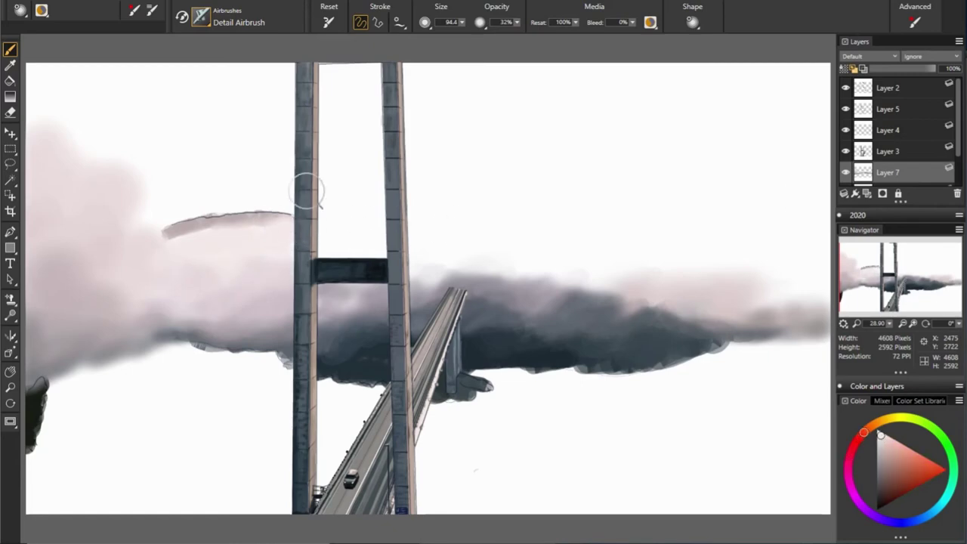
mouse_move(272, 206)
mouse_down()
mouse_move(177, 219)
mouse_move(288, 204)
mouse_move(292, 191)
mouse_move(266, 185)
mouse_move(133, 203)
mouse_move(150, 234)
mouse_up()
alt+click(264, 190)
alt+click(190, 211)
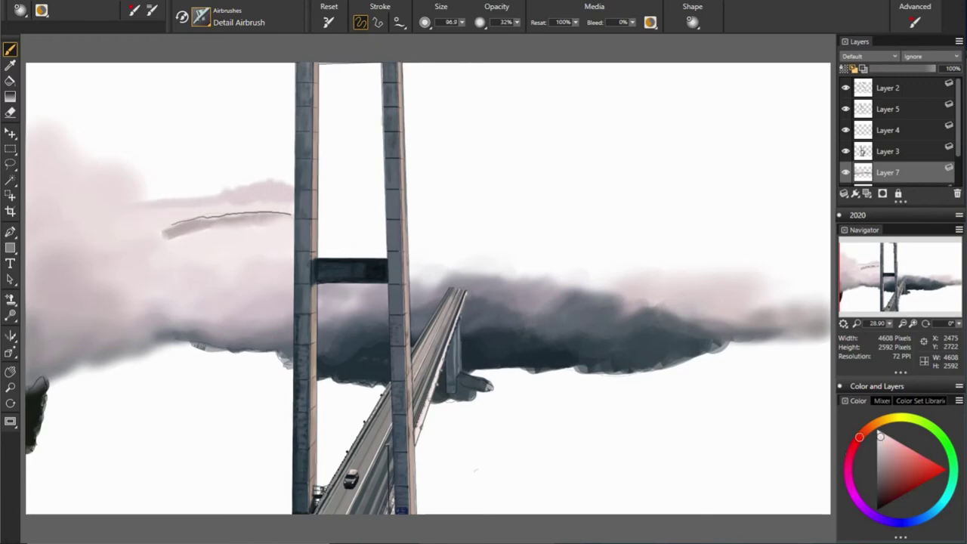
Step: With a smaller brush, stroke darker pink across the cloud top and add a mass above it
drag(217, 199, 214, 191)
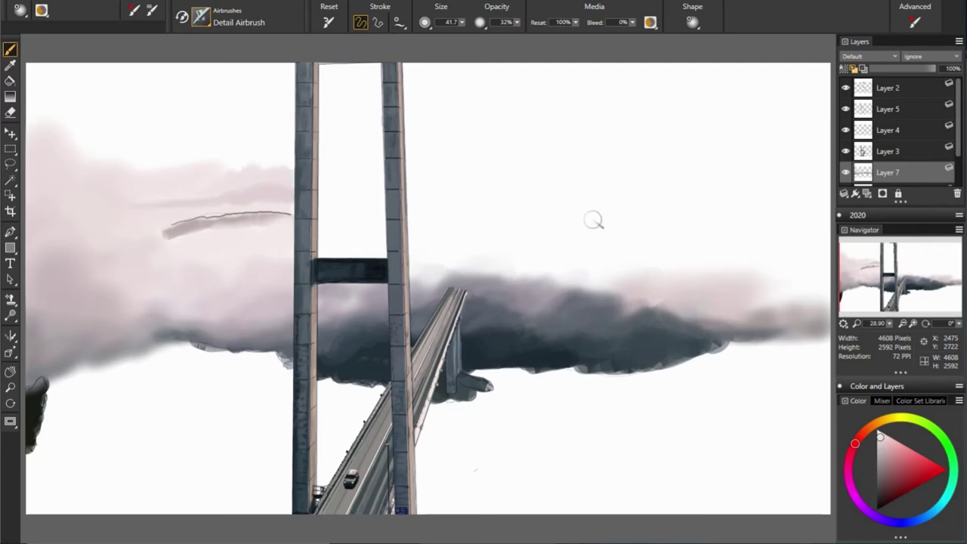
alt+click(287, 167)
mouse_move(294, 166)
mouse_down()
mouse_move(225, 164)
mouse_move(249, 150)
mouse_move(138, 143)
mouse_up()
alt+click(155, 137)
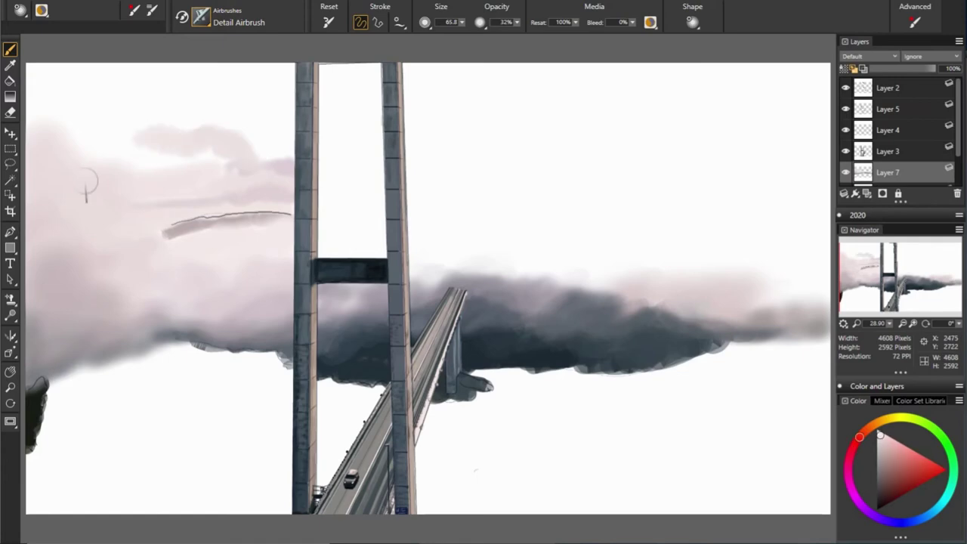
alt+click(120, 158)
drag(117, 147, 36, 128)
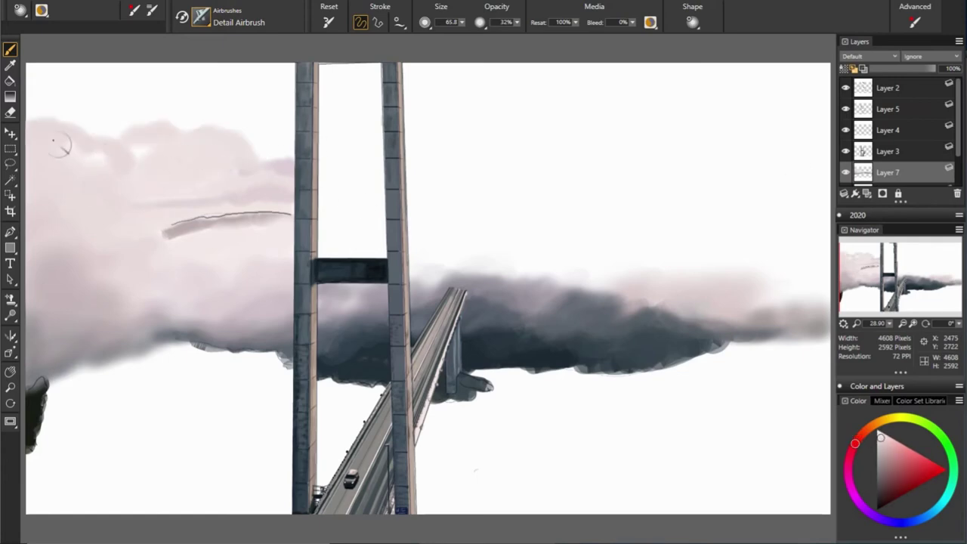
Step: Add an upper-left pink puff with a grey streak inside, and fill that cloud with pink
mouse_move(76, 98)
mouse_down()
mouse_move(36, 106)
mouse_move(129, 121)
mouse_up()
alt+click(801, 149)
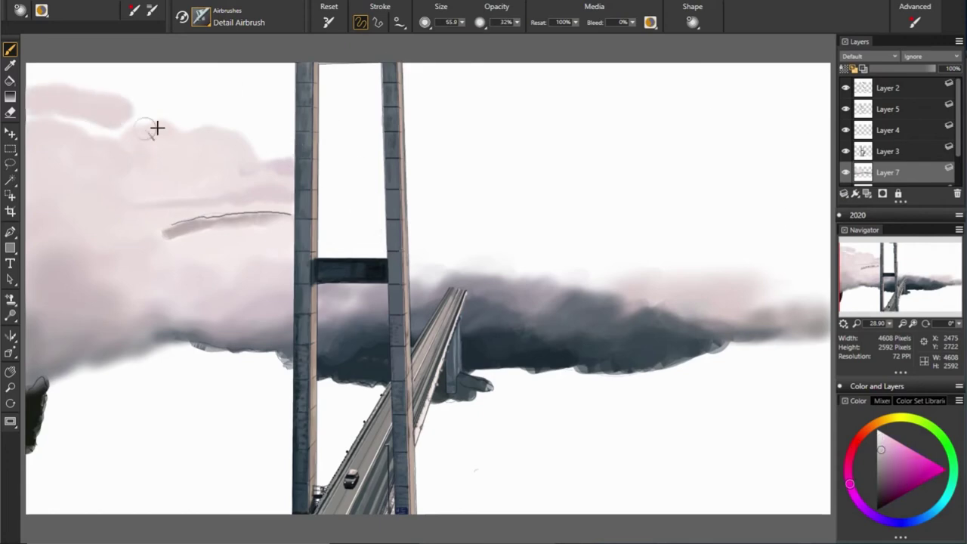
key(bracketleft)
drag(53, 120, 110, 139)
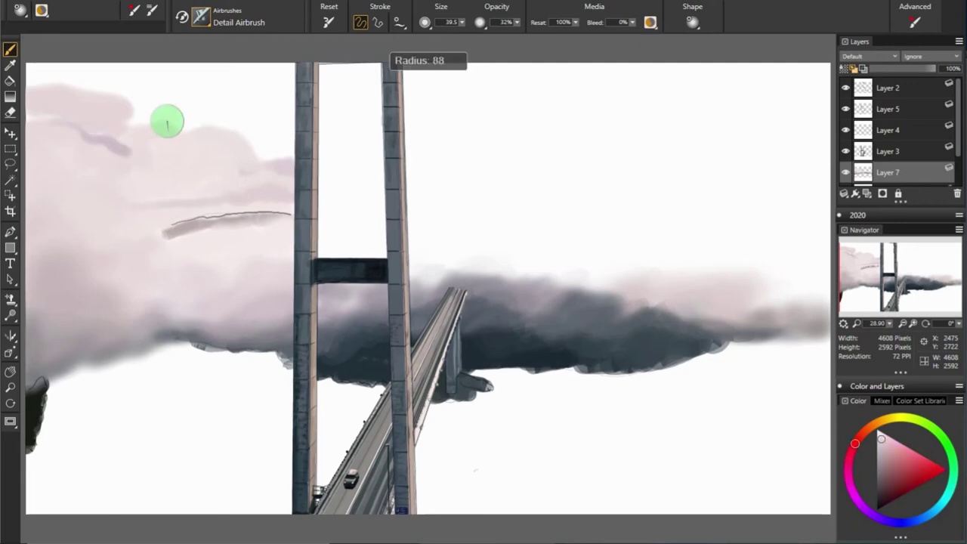
mouse_move(167, 124)
mouse_down()
mouse_move(270, 136)
mouse_move(302, 123)
mouse_up()
alt+click(119, 170)
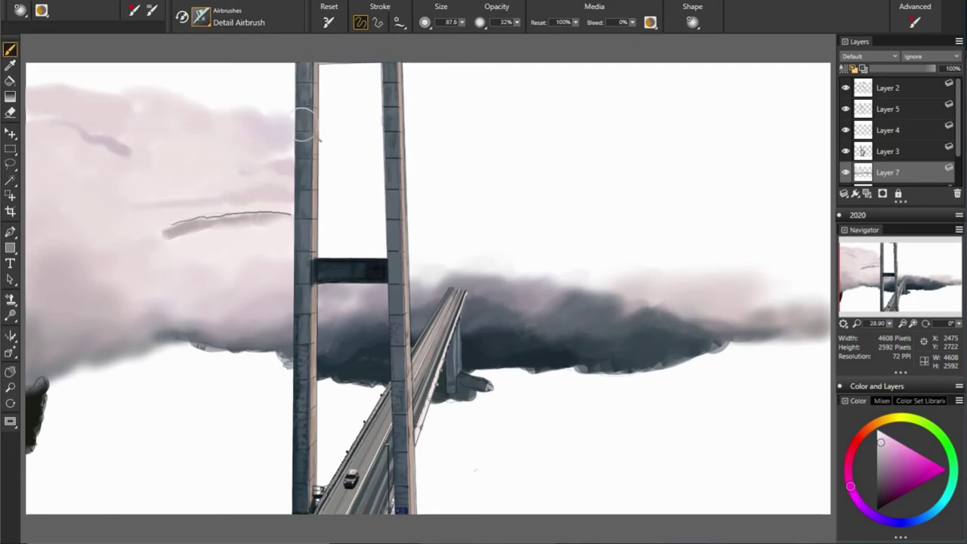
Step: Airbrush lilac haze between the towers down toward the crossbeam, then lighten it
alt+click(332, 155)
drag(333, 155, 381, 172)
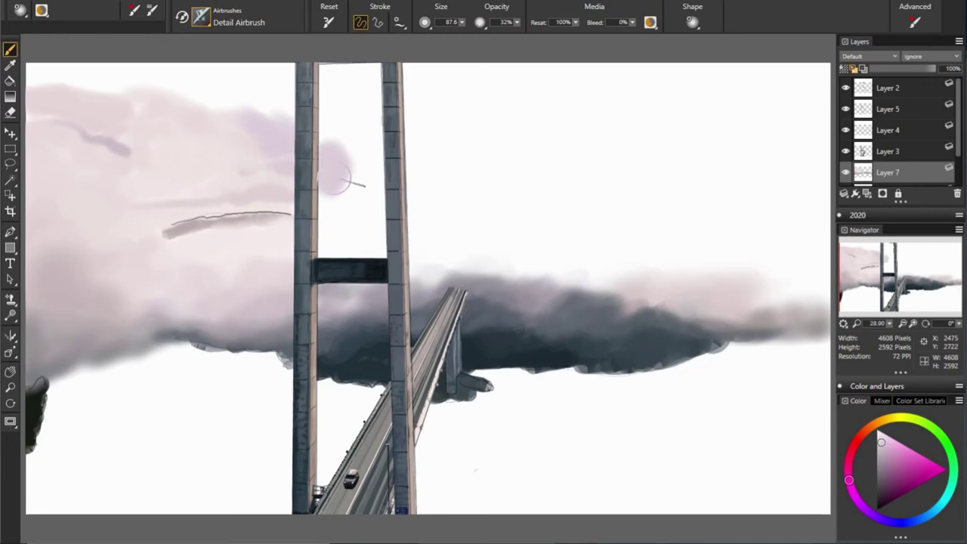
drag(361, 216, 381, 200)
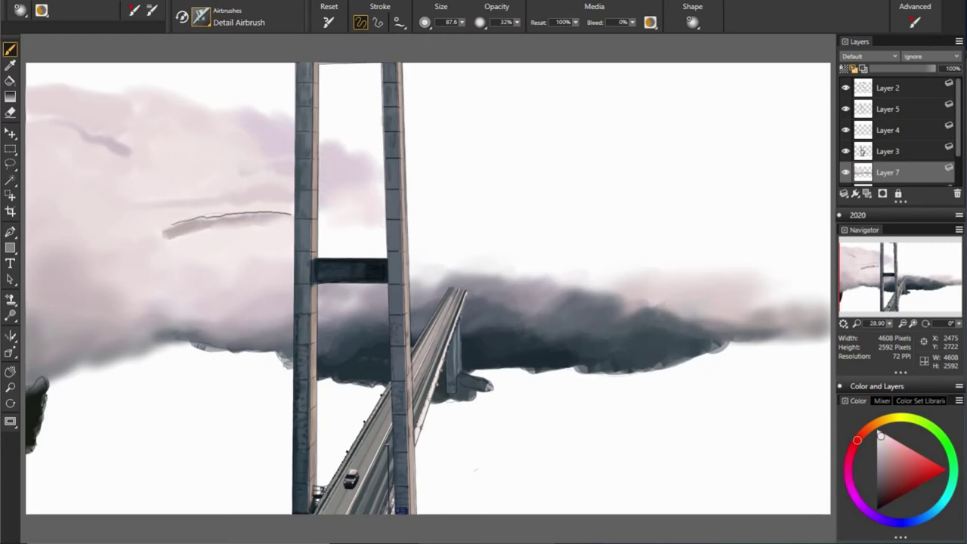
alt+click(383, 255)
alt+click(355, 136)
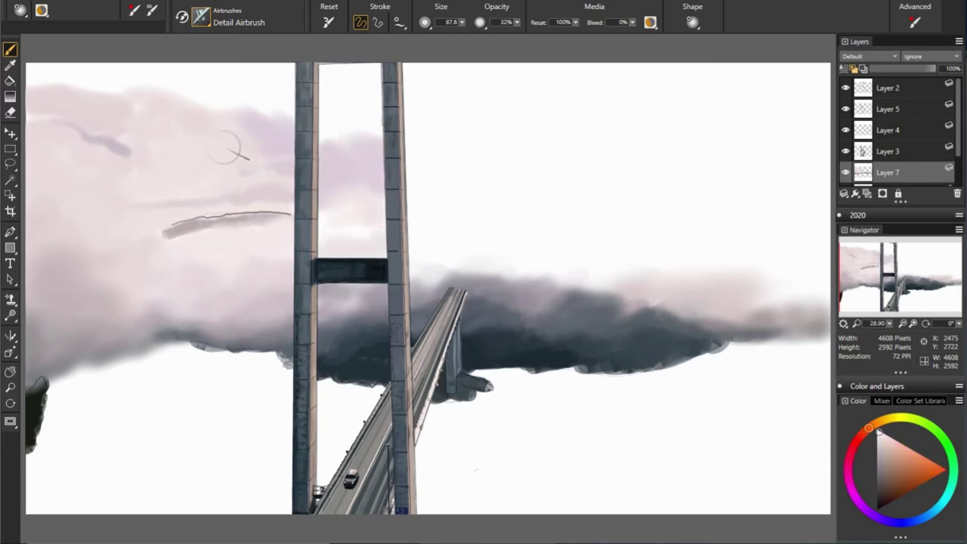
drag(325, 145, 381, 144)
Step: With a much larger brush, spread pale magenta-pink haze between the towers and right of the right tower
alt+click(243, 151)
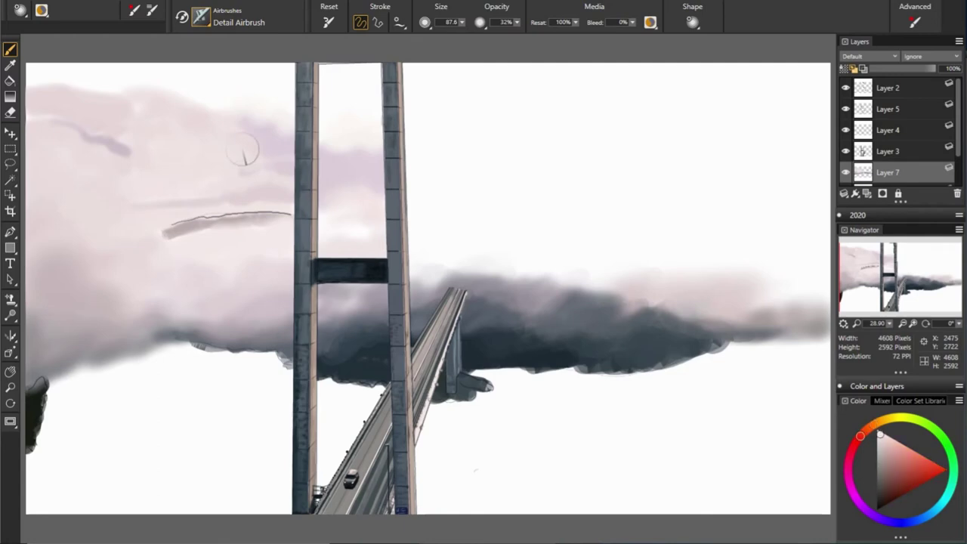
alt+click(164, 80)
alt+click(99, 100)
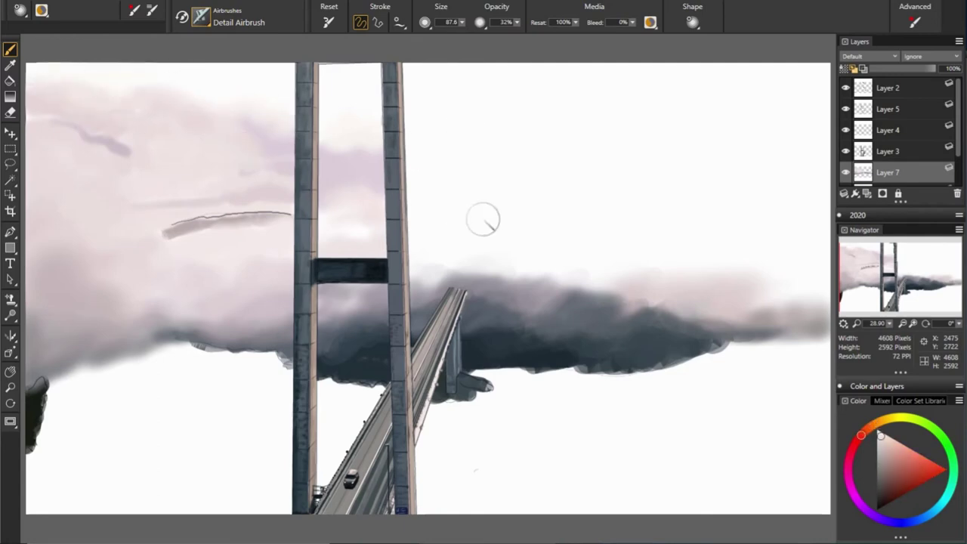
alt+click(371, 113)
key(bracketright)
drag(362, 98, 355, 128)
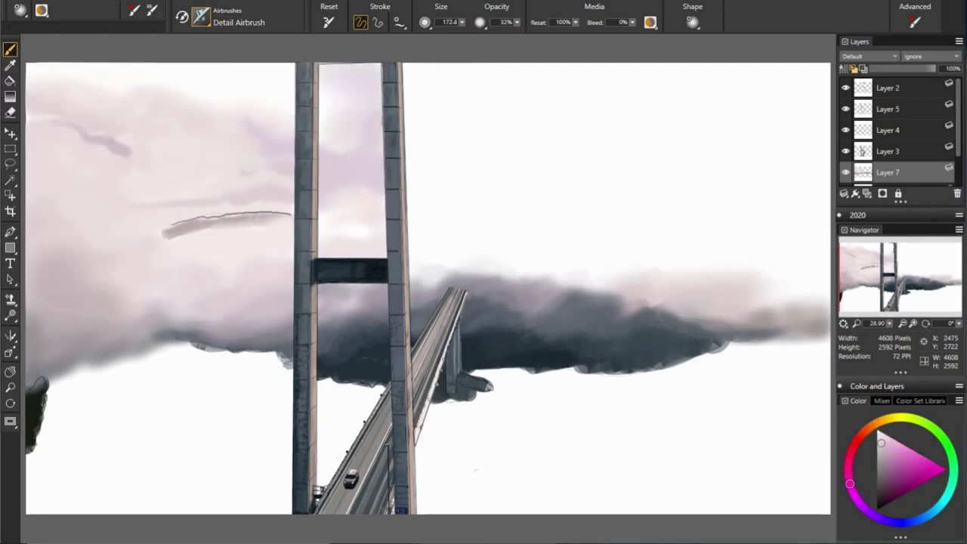
drag(453, 83, 446, 197)
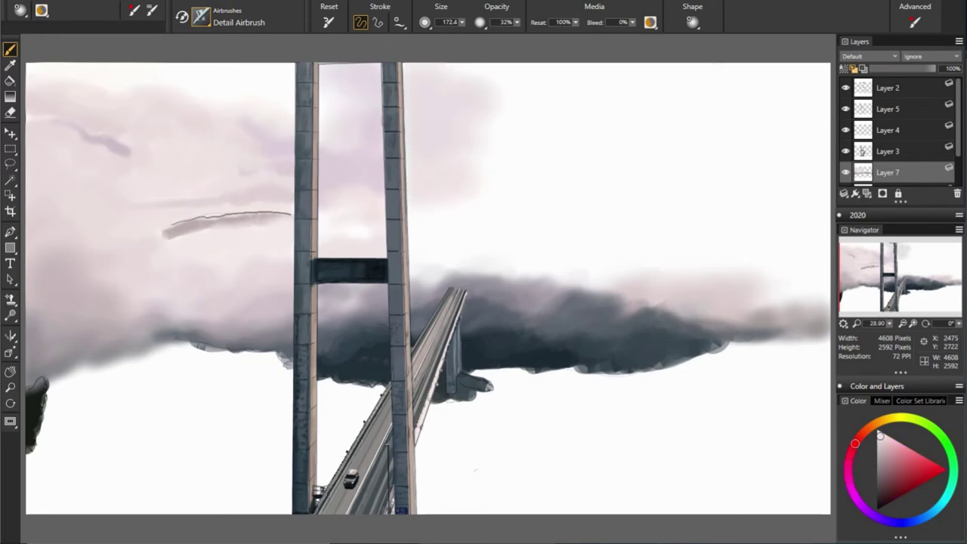
Step: Add a faint pinkish-grey wisp right of the right tower, extending it further right
key(bracketleft)
key(bracketleft)
key(bracketleft)
drag(396, 175, 481, 176)
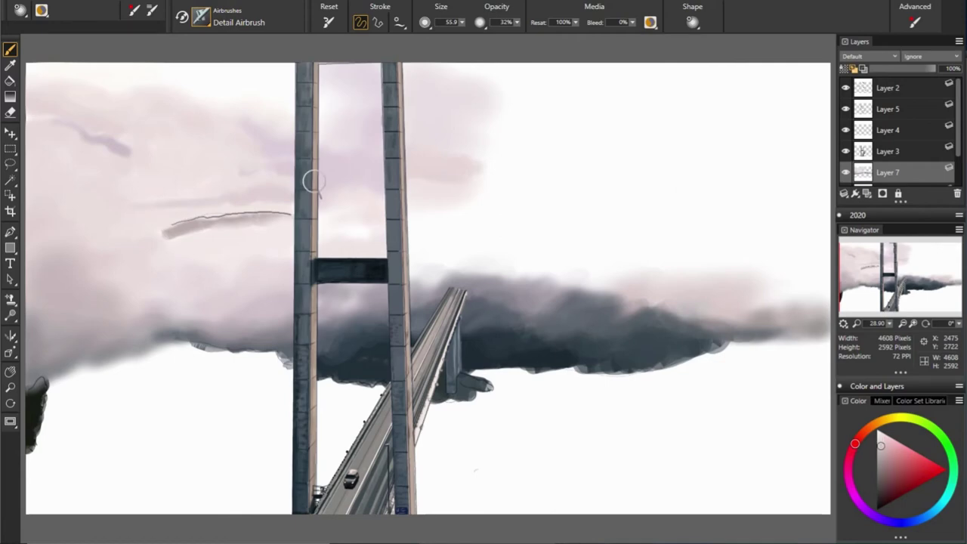
alt+click(503, 181)
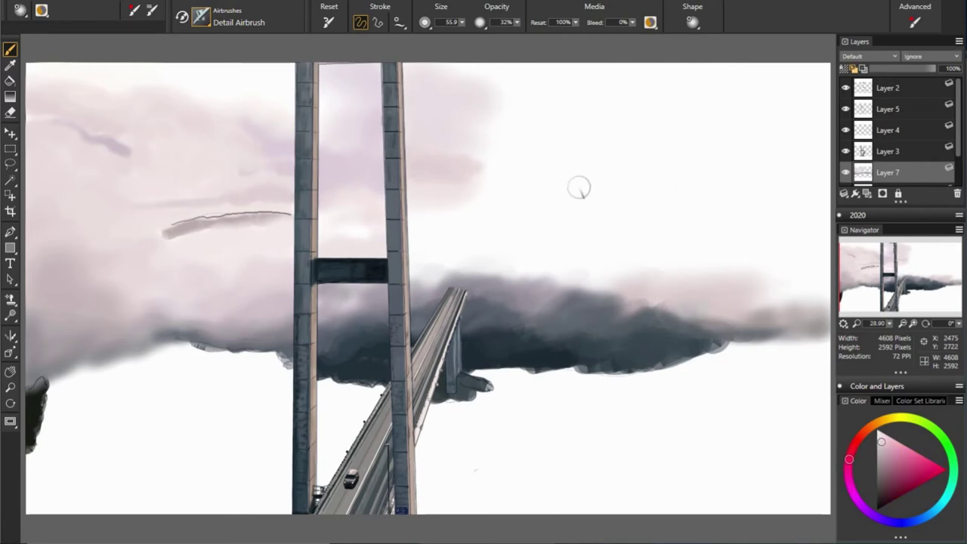
drag(453, 162, 521, 162)
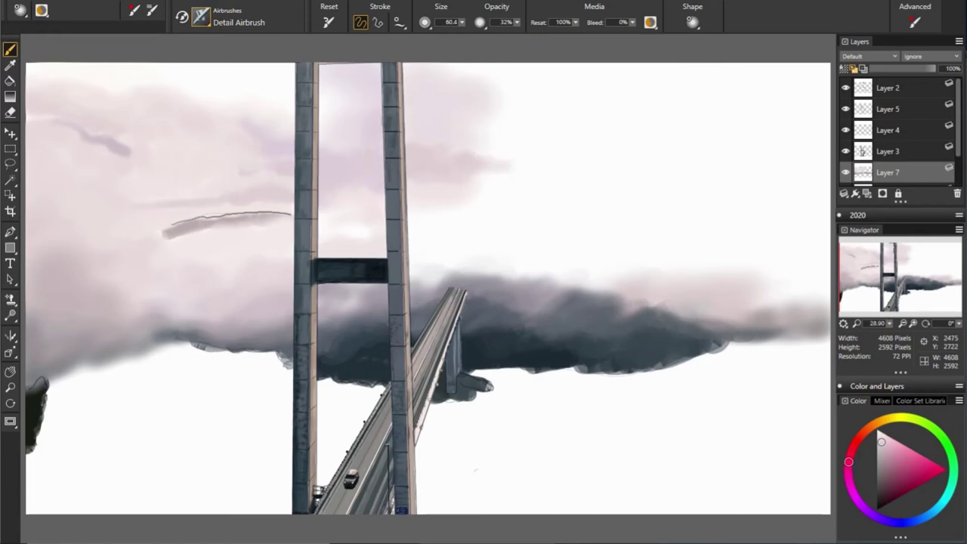
Step: Sample warm, pink, magenta and red tones from the sky, resizing the brush between picks
alt+click(587, 194)
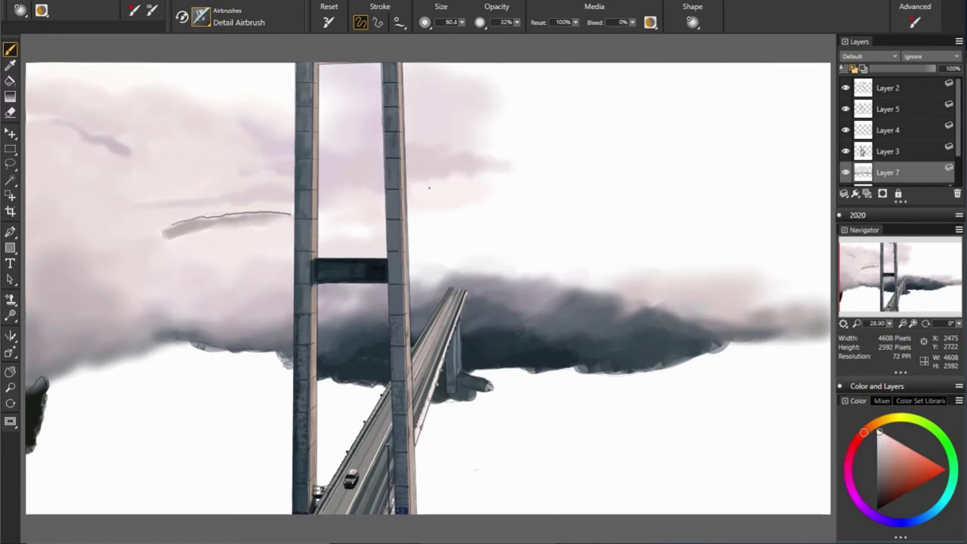
alt+click(368, 222)
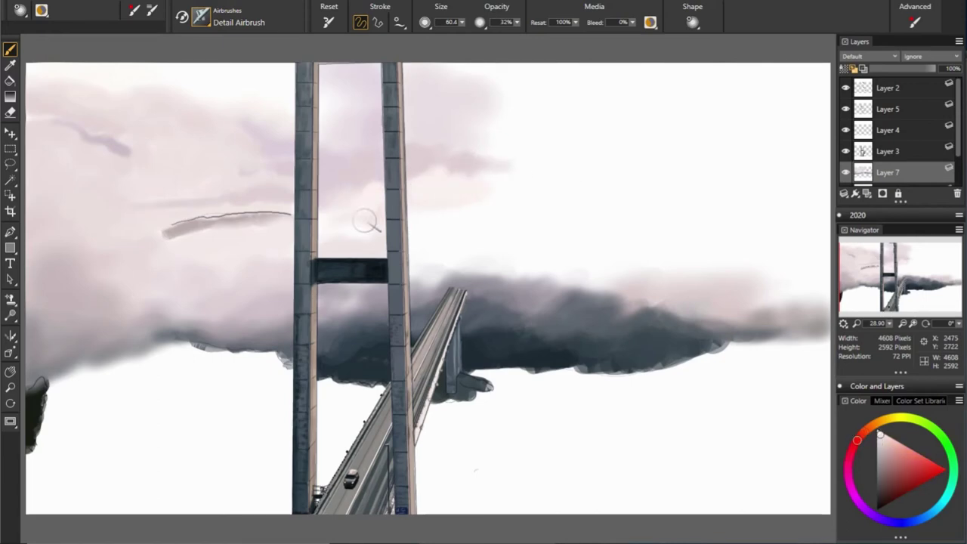
alt+click(315, 213)
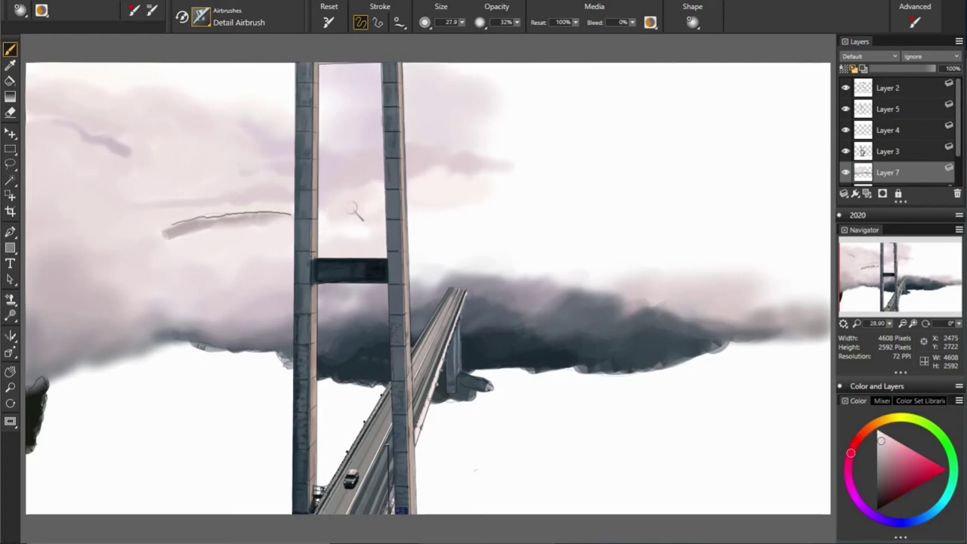
alt+click(543, 232)
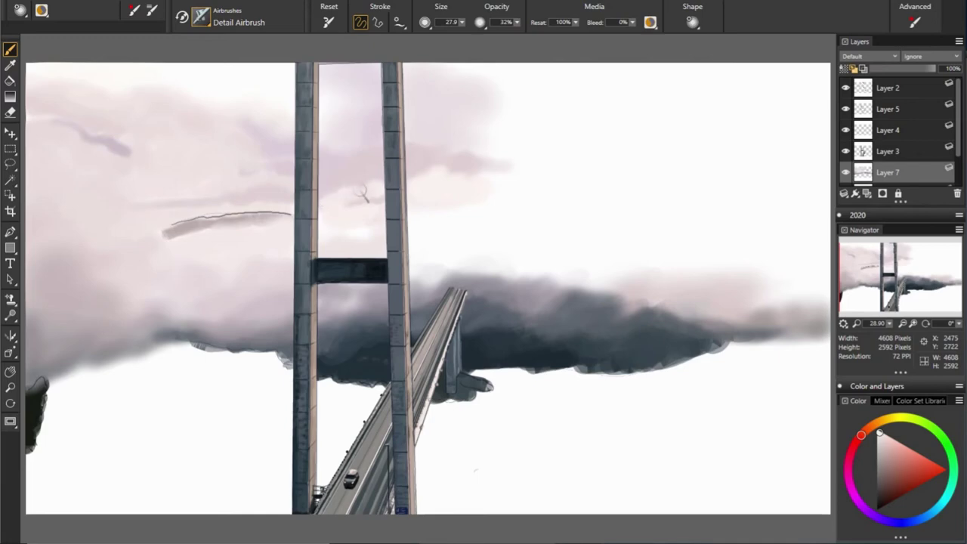
alt+click(362, 183)
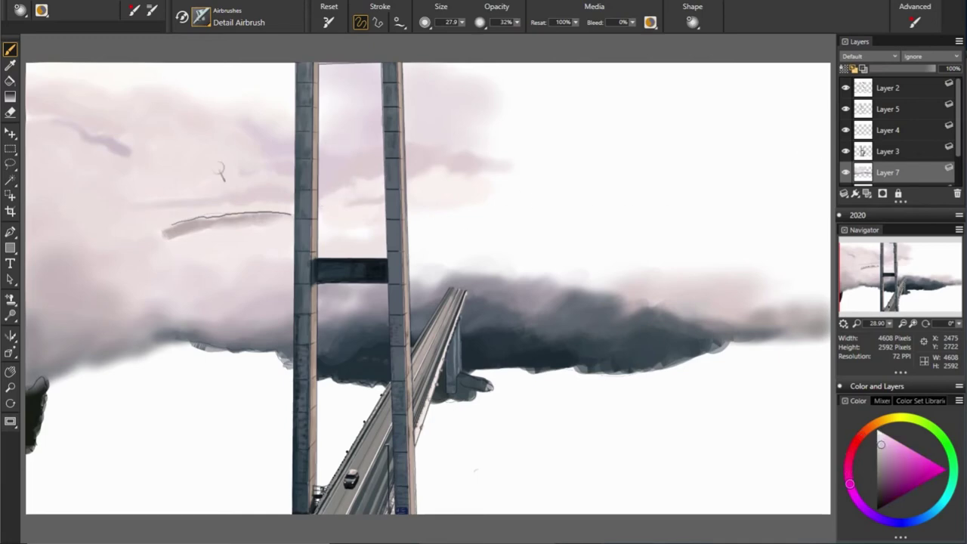
key(bracketright)
key(bracketright)
key(bracketright)
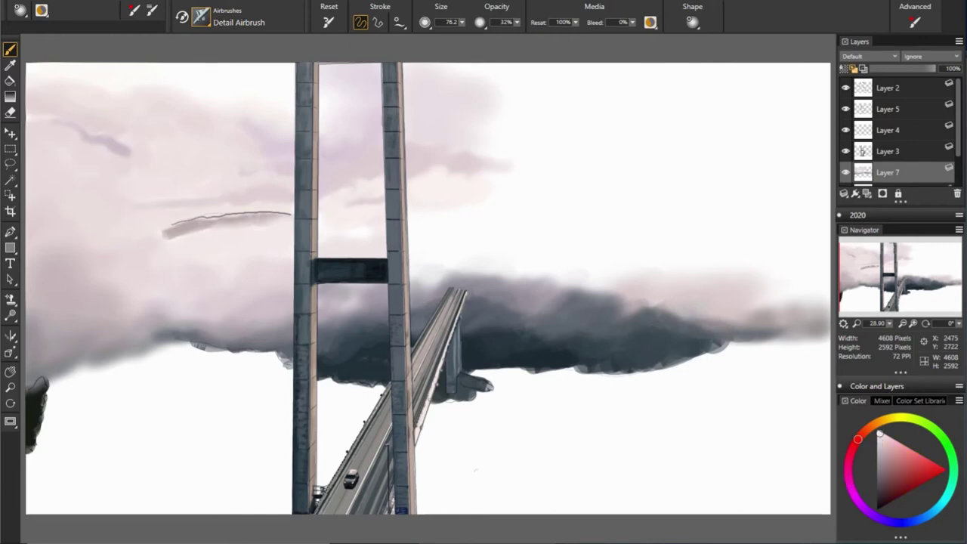
alt+click(298, 140)
key(bracketleft)
key(bracketleft)
alt+click(252, 155)
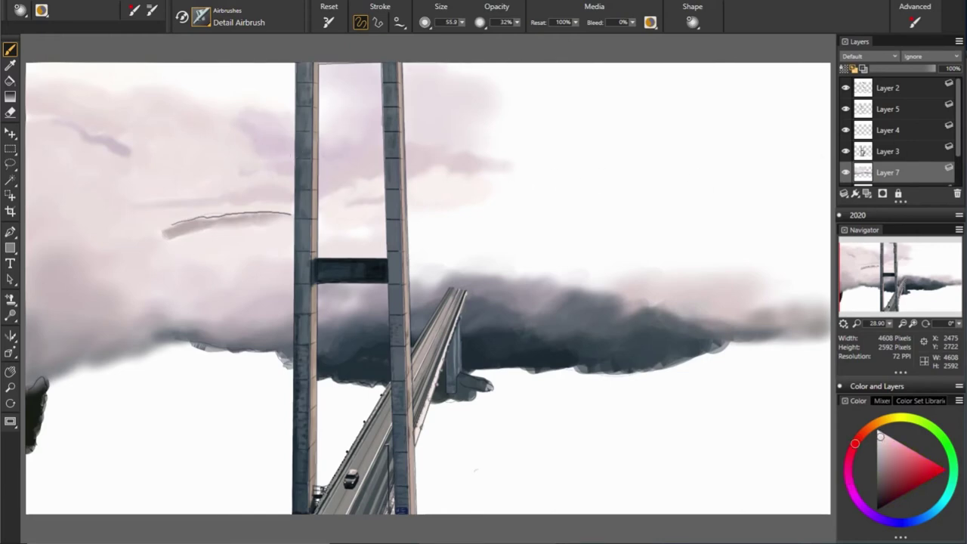
alt+click(248, 127)
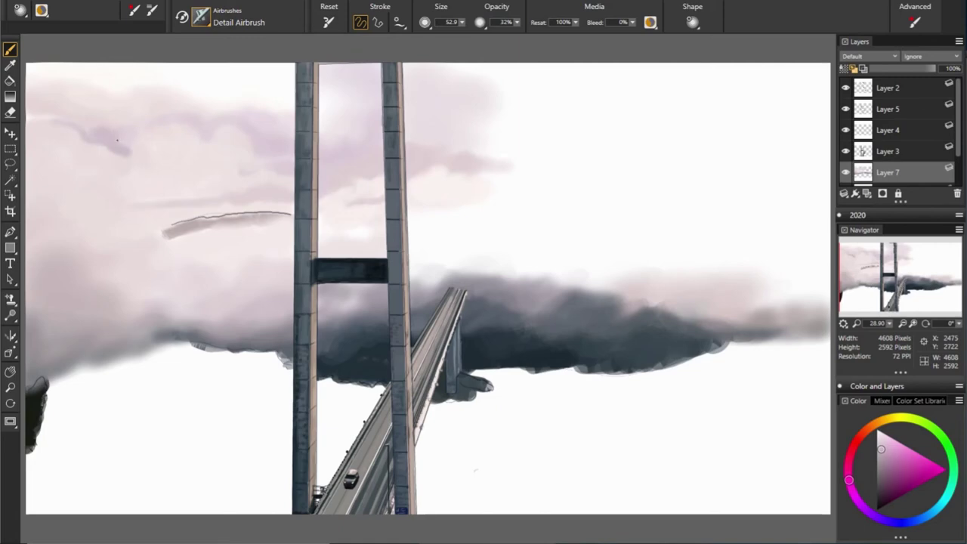
alt+click(198, 125)
key(bracketleft)
key(bracketleft)
key(bracketleft)
Step: Add a faint streak in the upper-left cloud and sample magenta, orange-red and red tones
drag(64, 111, 136, 119)
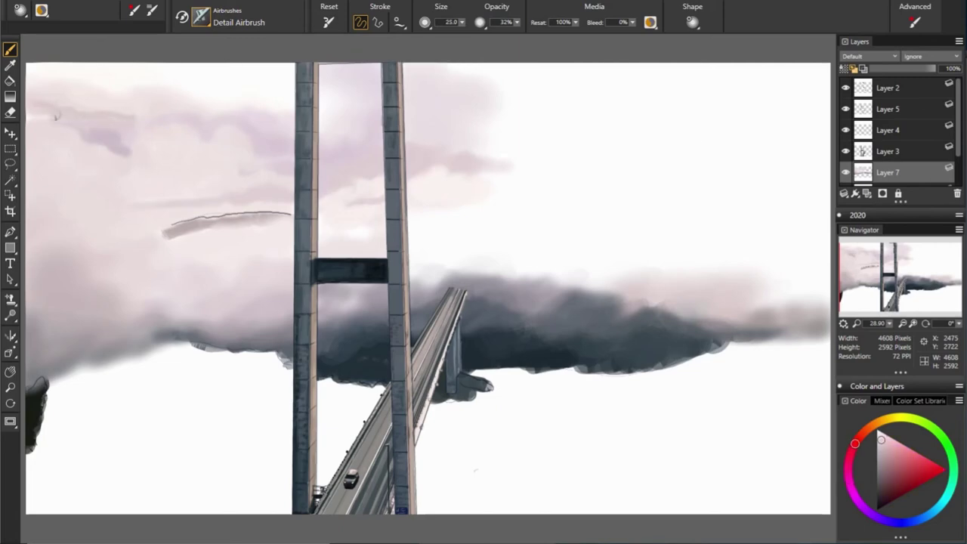
drag(102, 108, 84, 118)
alt+click(63, 169)
alt+click(143, 110)
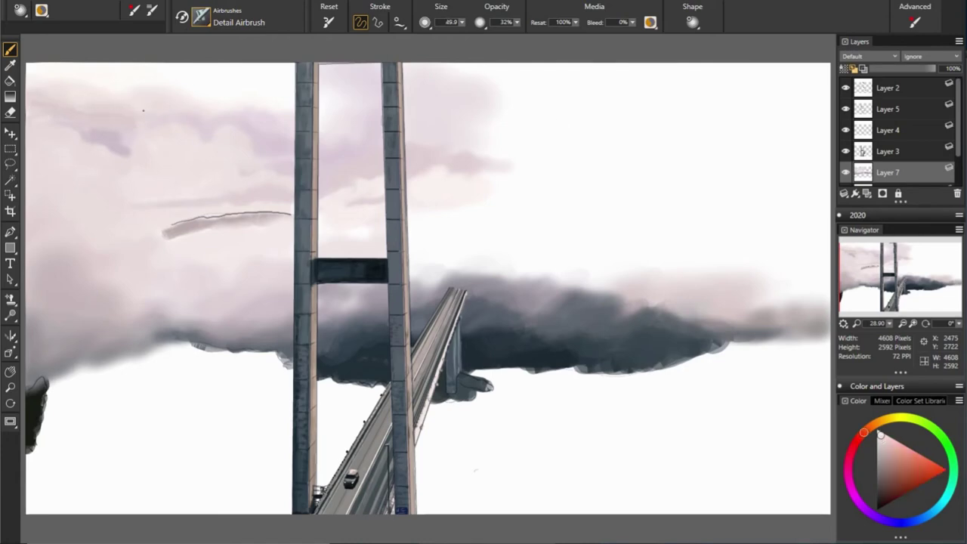
alt+click(194, 113)
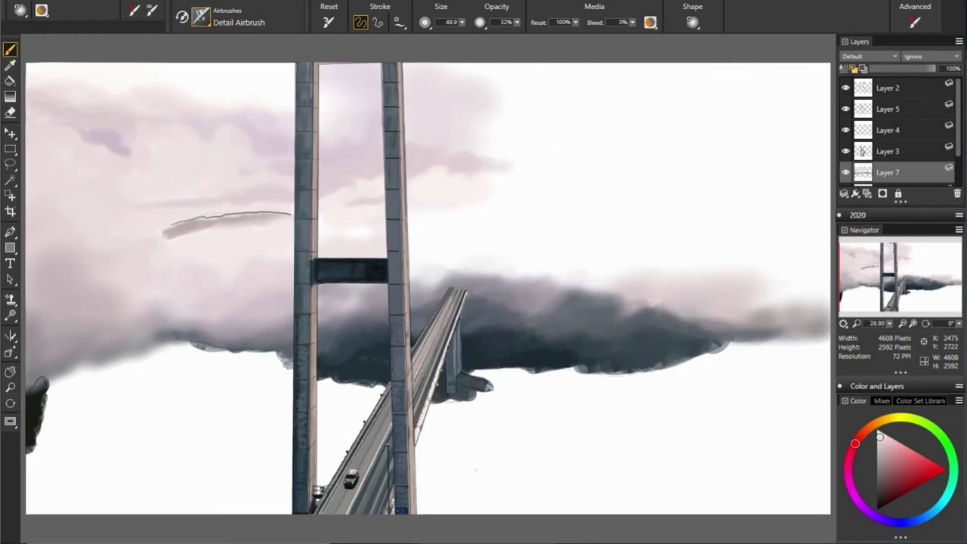
Step: Lighten the pink cloud right of the tower and paint pinkish cloud into the upper-right sky
alt+click(540, 146)
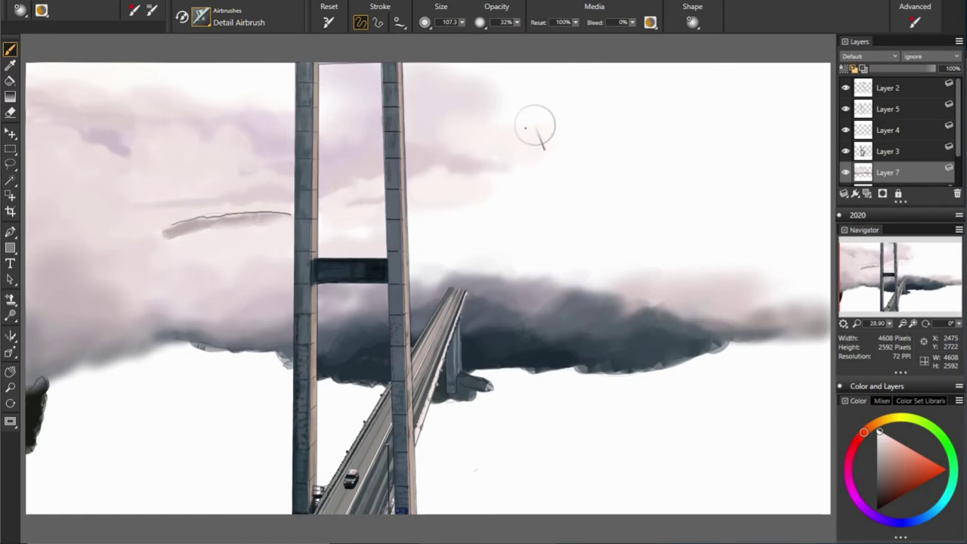
drag(535, 125, 406, 103)
alt+click(572, 145)
key(bracketleft)
drag(505, 107, 556, 107)
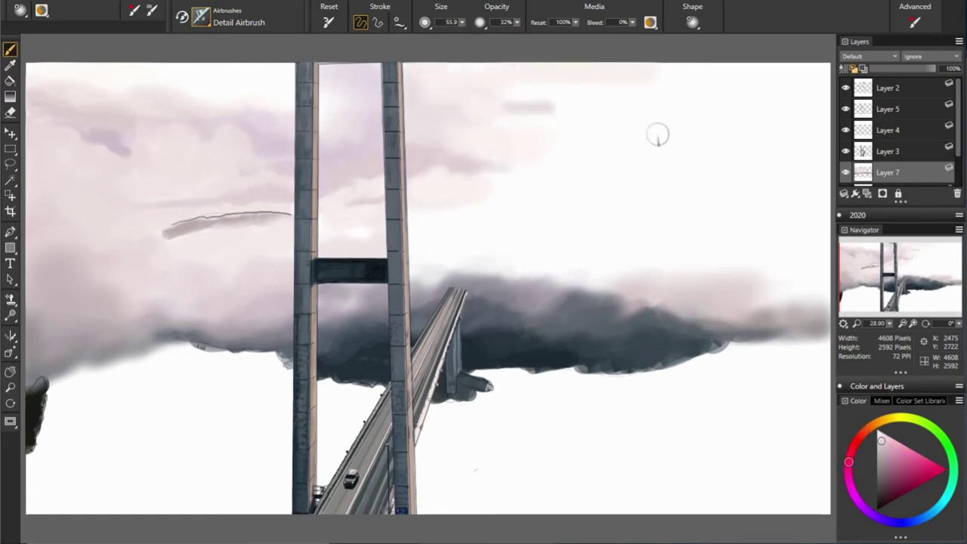
drag(564, 91, 580, 122)
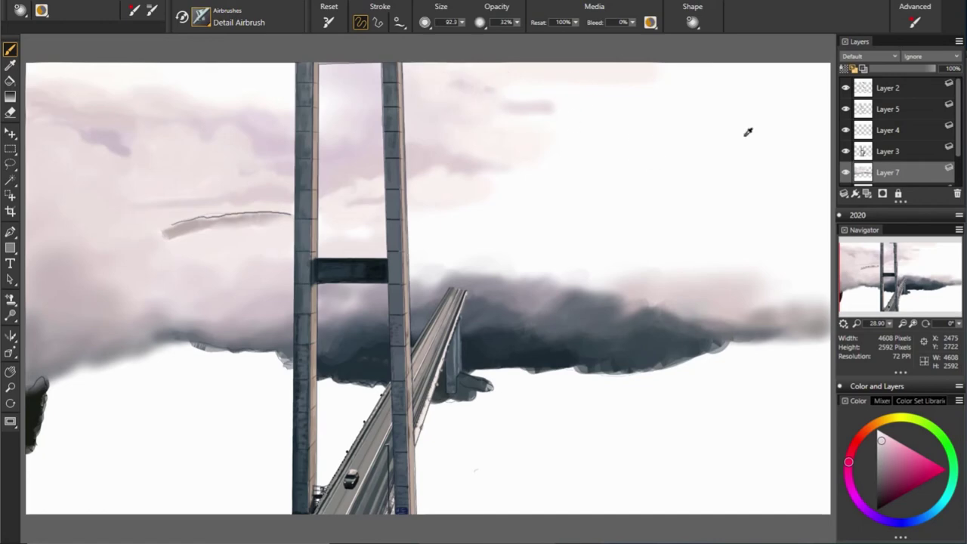
drag(684, 71, 624, 76)
alt+click(575, 65)
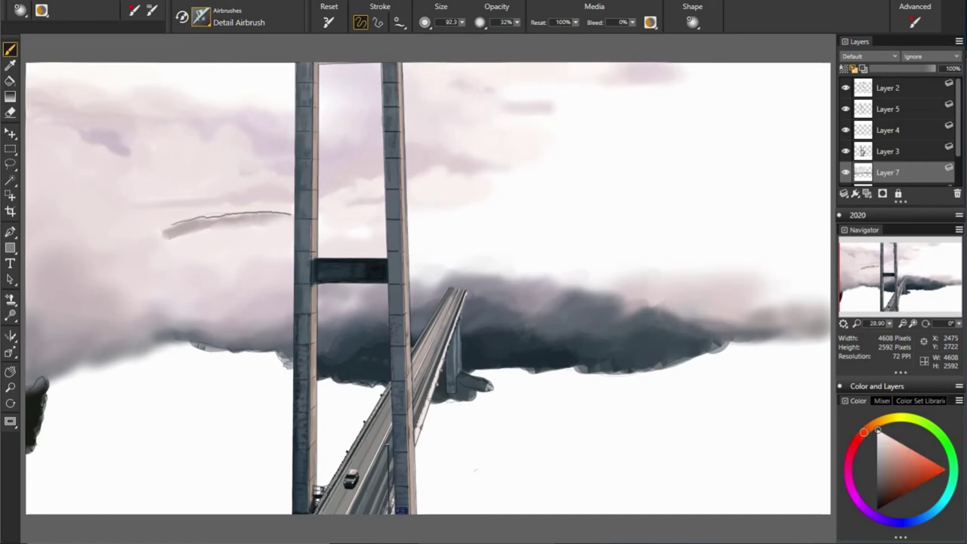
Step: With a smaller brush, add a small pink wisp and softly deepen the upper sky cloud
alt+click(518, 136)
key(bracketleft)
key(bracketleft)
alt+click(584, 82)
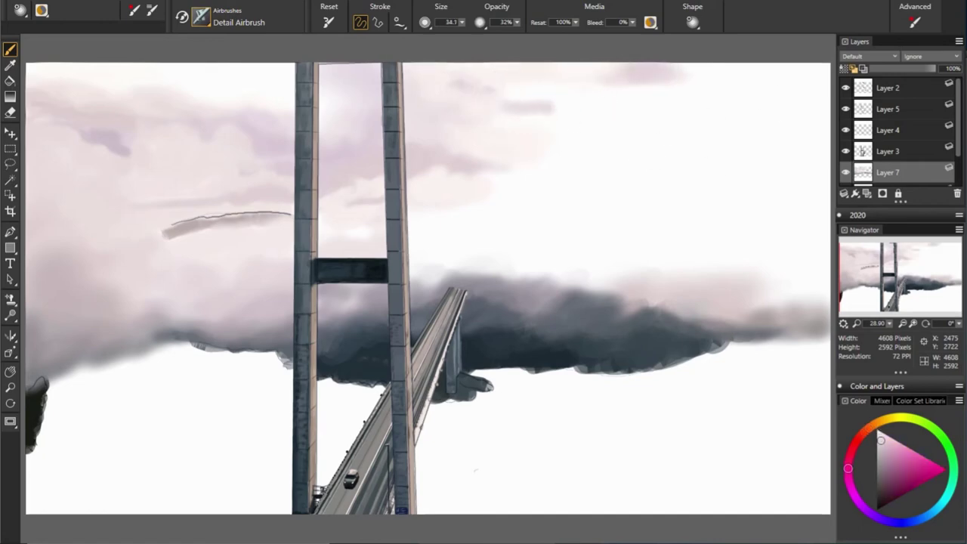
drag(602, 98, 596, 90)
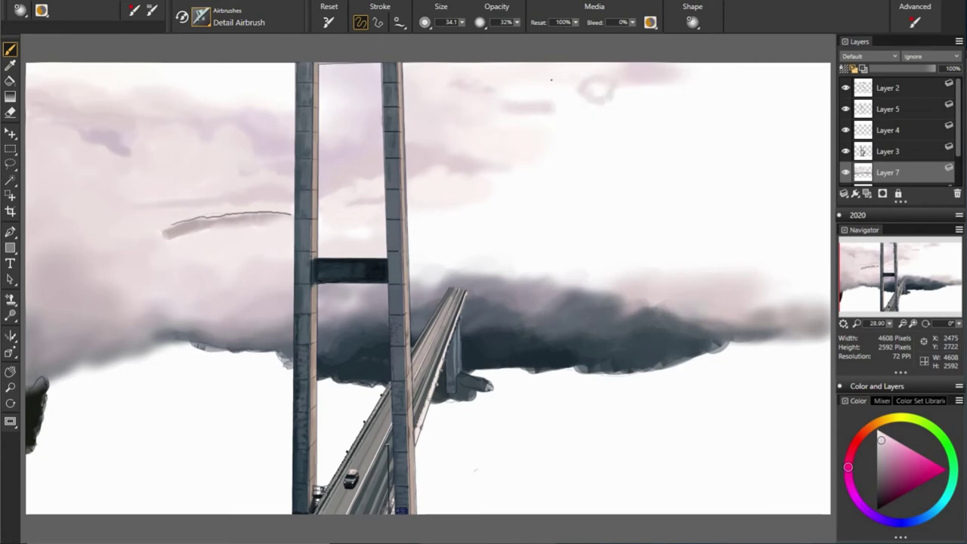
key(bracketright)
drag(578, 101, 550, 99)
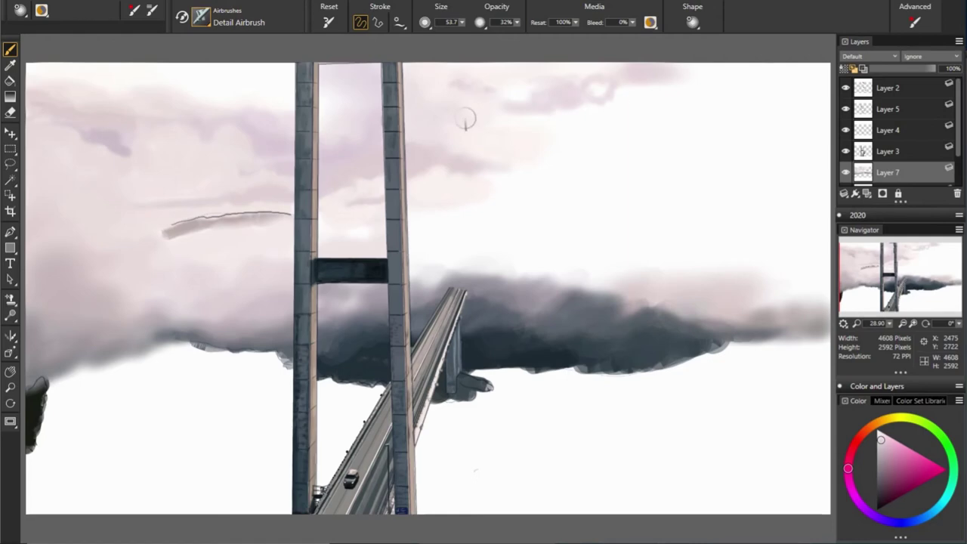
Step: Sample sky colours, enlarge the brush, and paint a small pink cloud blob
alt+click(590, 74)
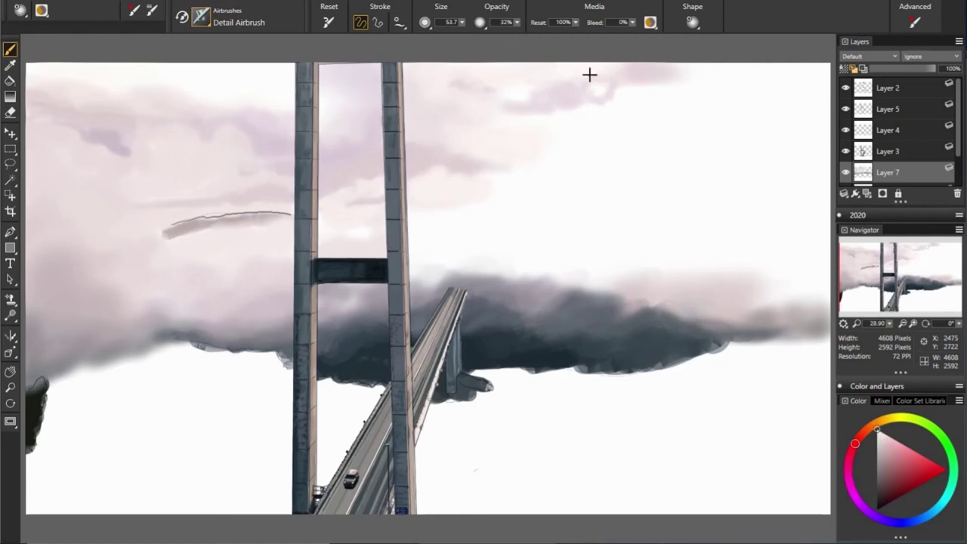
alt+click(700, 142)
drag(527, 89, 541, 106)
alt+click(515, 102)
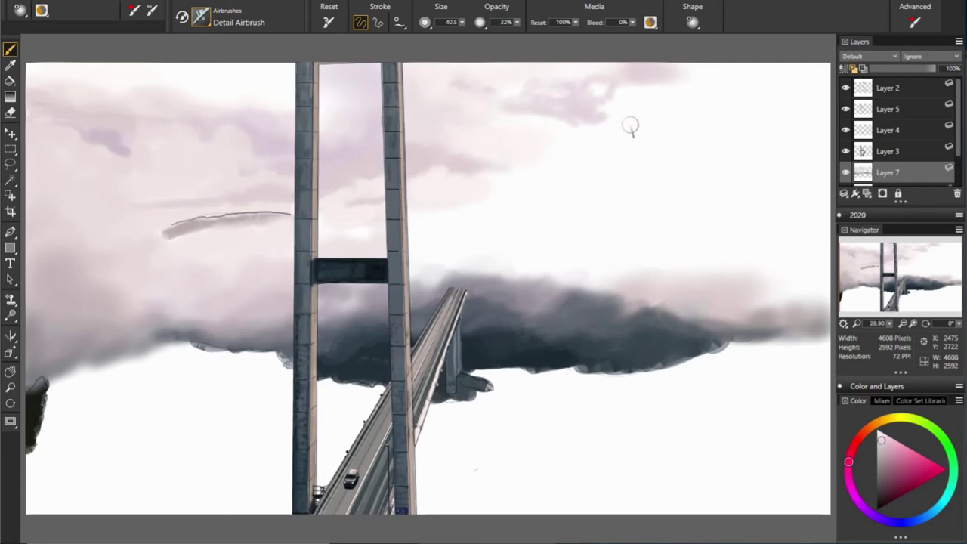
alt+click(599, 138)
mouse_move(604, 142)
mouse_down()
mouse_move(615, 135)
mouse_move(691, 167)
mouse_move(635, 113)
mouse_move(670, 97)
mouse_move(599, 110)
mouse_up()
Step: Extend the pink cloud rightward in a redder tone, spreading it into the upper right
alt+click(662, 151)
alt+click(680, 139)
mouse_move(765, 138)
mouse_down()
mouse_move(680, 89)
mouse_move(678, 121)
mouse_up()
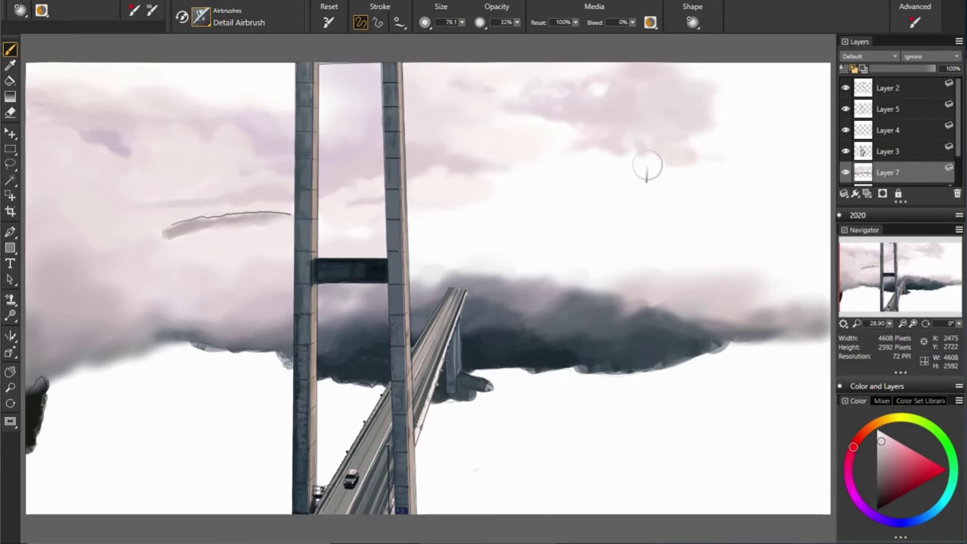
alt+click(733, 83)
drag(732, 84, 746, 122)
Step: Wash pink into the upper-right sky with dabs near the right edge
alt+click(746, 121)
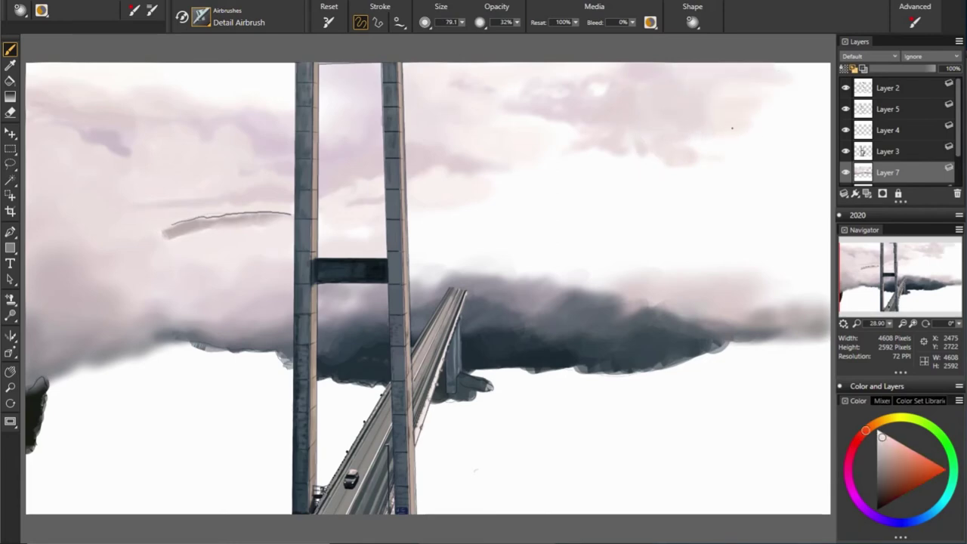
drag(724, 158, 816, 173)
alt+click(740, 164)
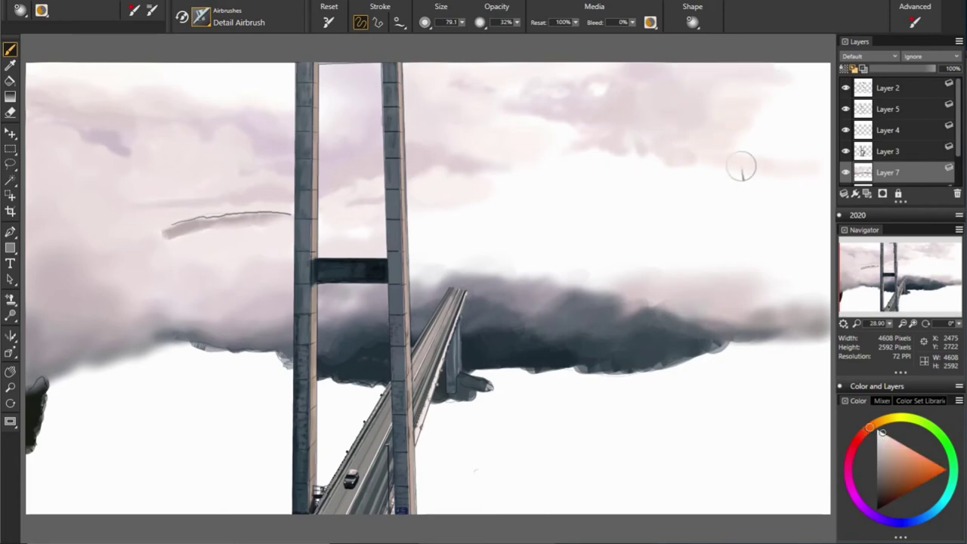
alt+click(628, 168)
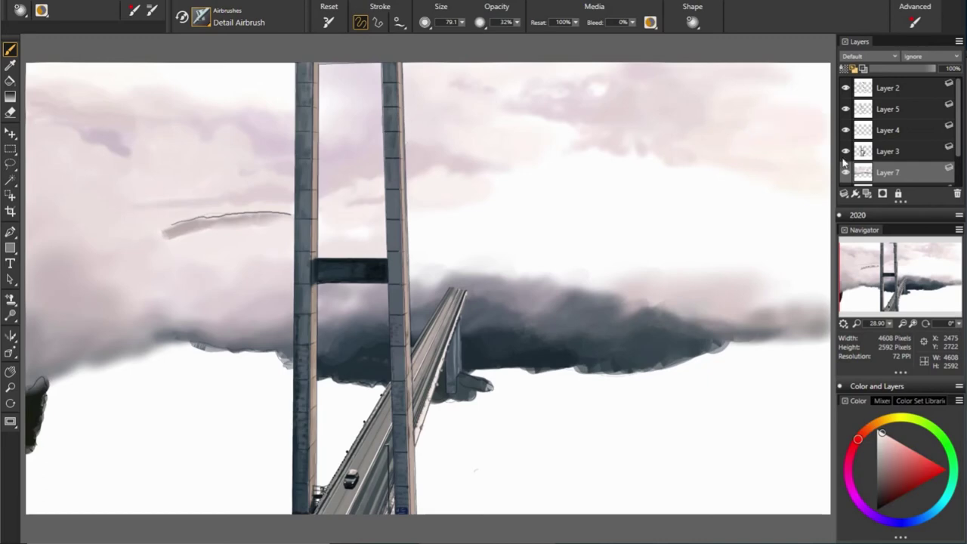
alt+click(803, 136)
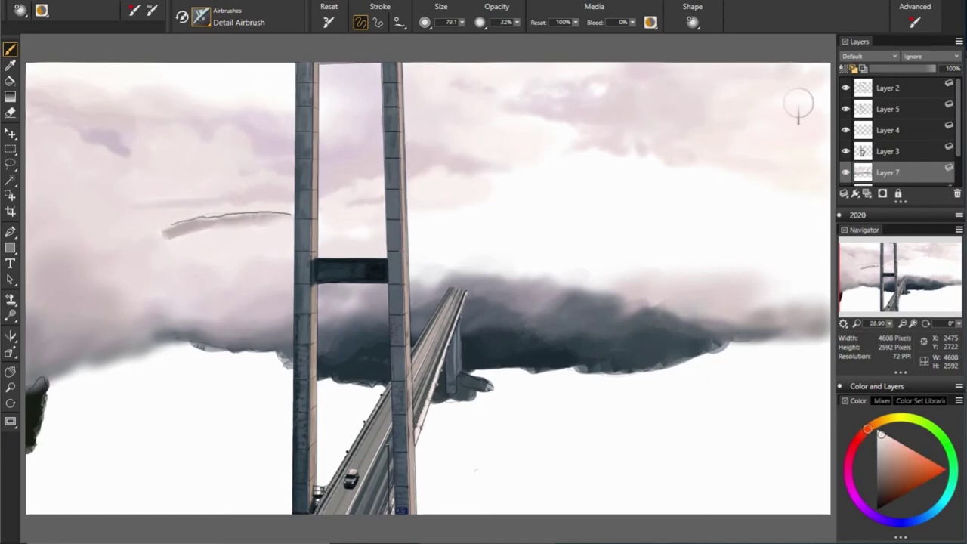
Step: Sample darker pinkish-grey and airbrush grey clouds near the right edge with a finer brush
alt+click(770, 233)
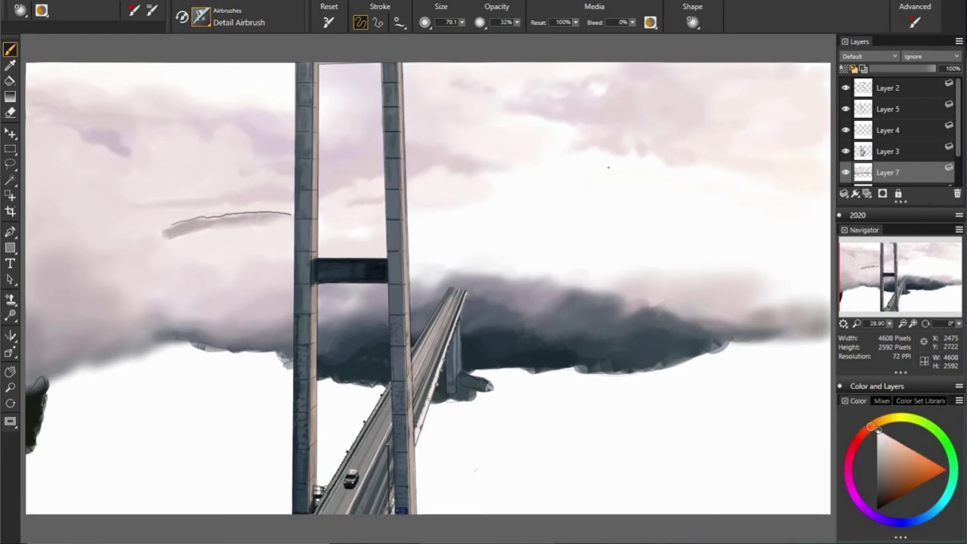
key(bracketleft)
key(bracketleft)
key(bracketleft)
key(bracketright)
key(bracketright)
key(bracketright)
alt+click(707, 210)
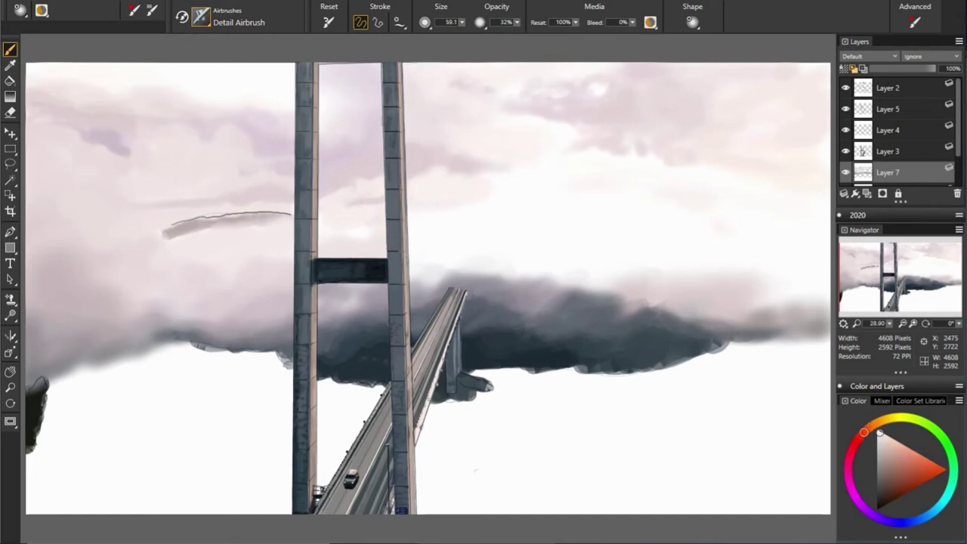
alt+click(740, 274)
key(bracketleft)
key(bracketleft)
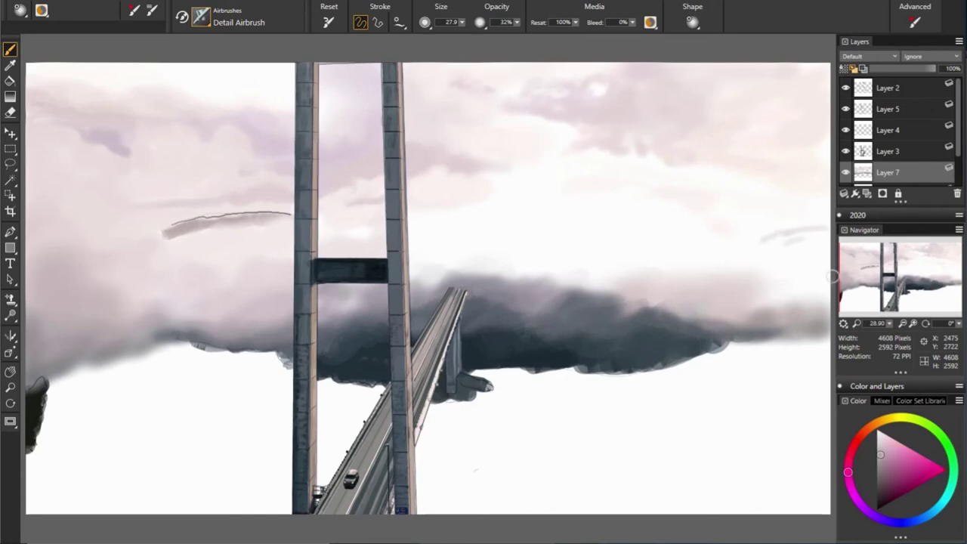
mouse_move(751, 246)
mouse_down()
mouse_move(827, 249)
mouse_move(763, 238)
mouse_up()
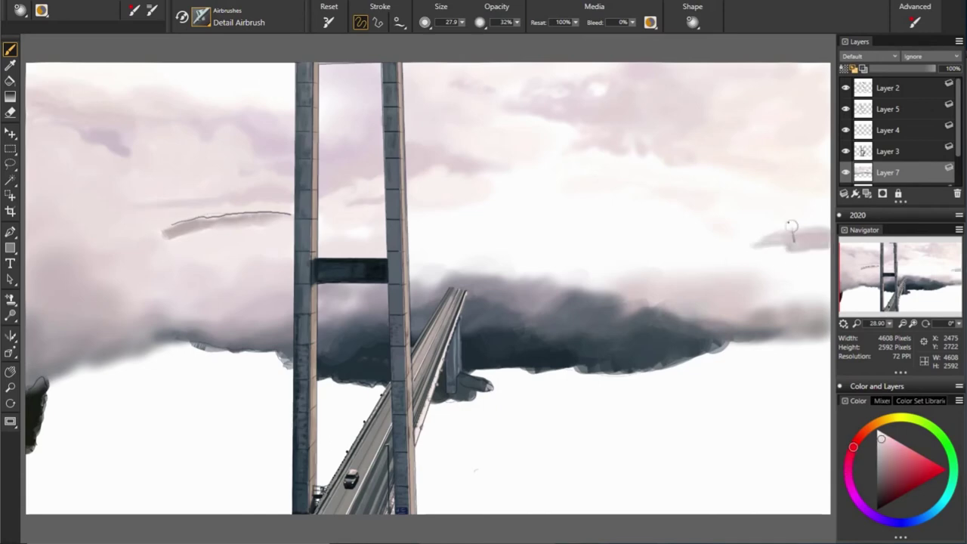
Step: Dab faint grey cloud across the right side, building it up and darkening it
alt+click(816, 210)
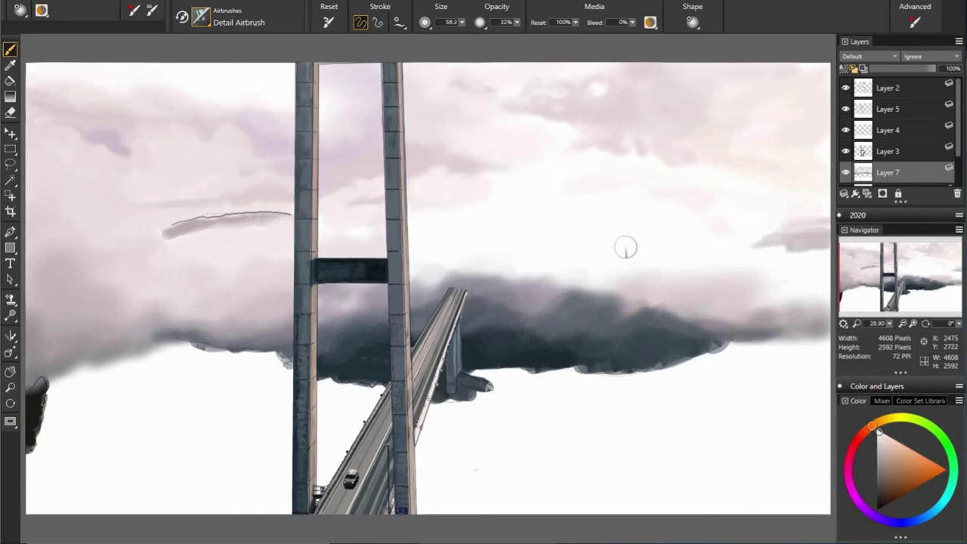
alt+click(626, 247)
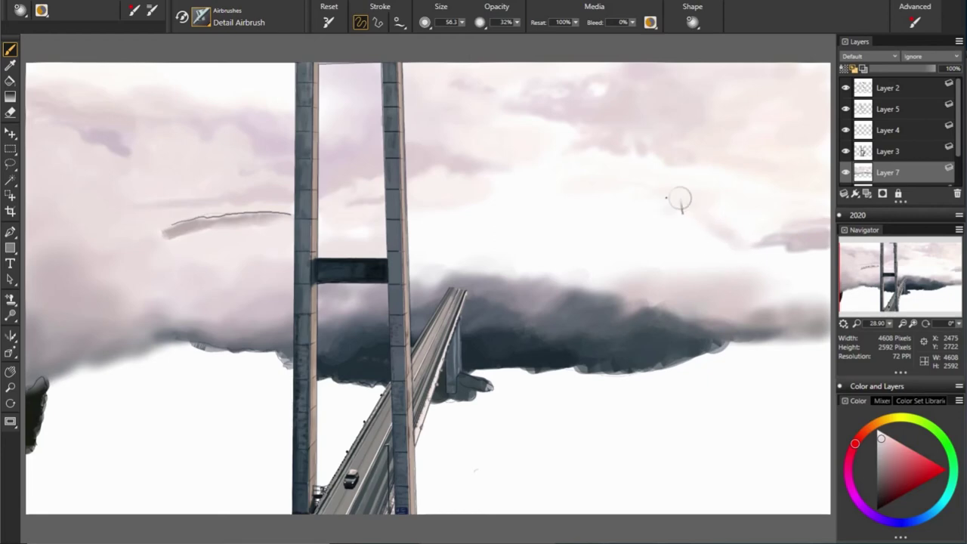
alt+click(745, 262)
click(672, 261)
alt+click(721, 266)
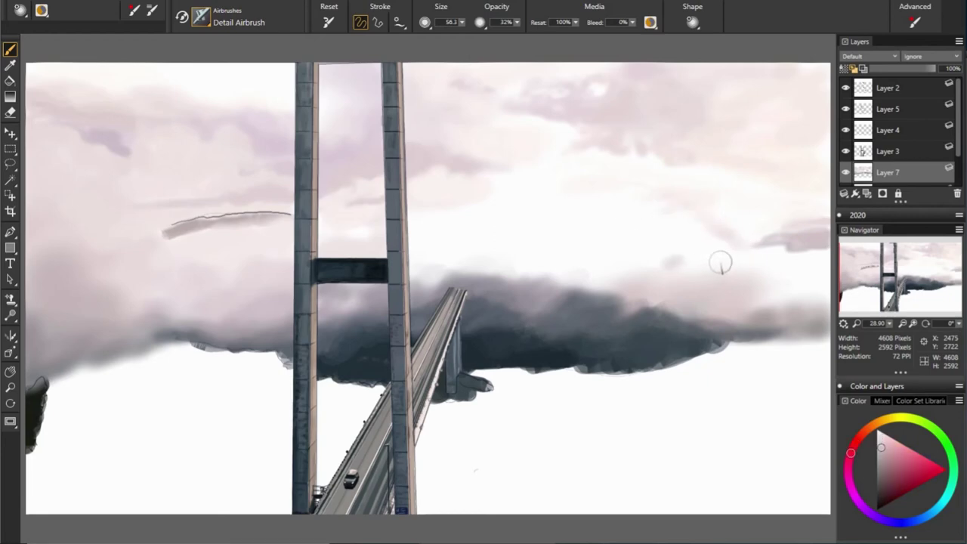
mouse_move(697, 256)
mouse_down()
mouse_move(818, 244)
mouse_move(752, 250)
mouse_move(754, 266)
mouse_up()
alt+click(778, 241)
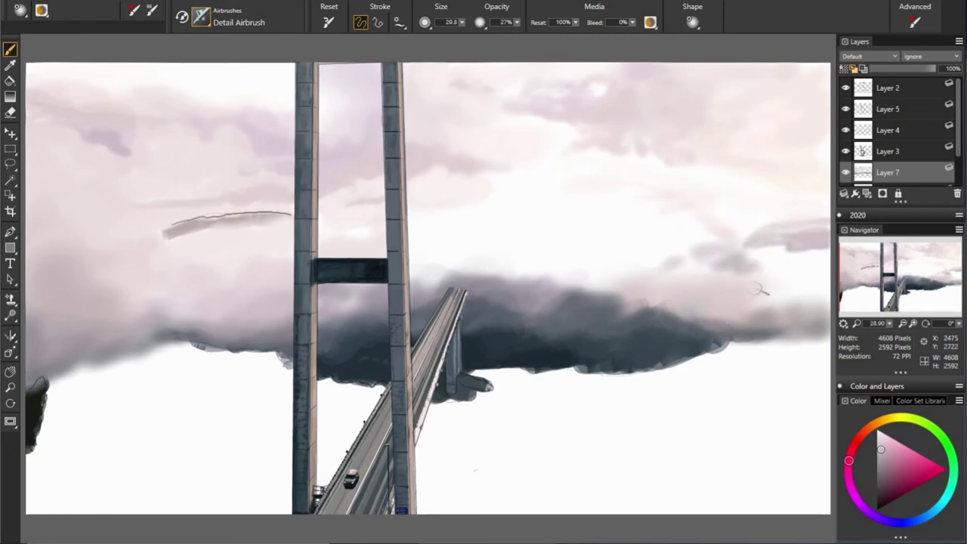
Step: With a larger brush, deepen the grey cloud mass at the right edge
alt+click(816, 260)
drag(816, 260, 810, 291)
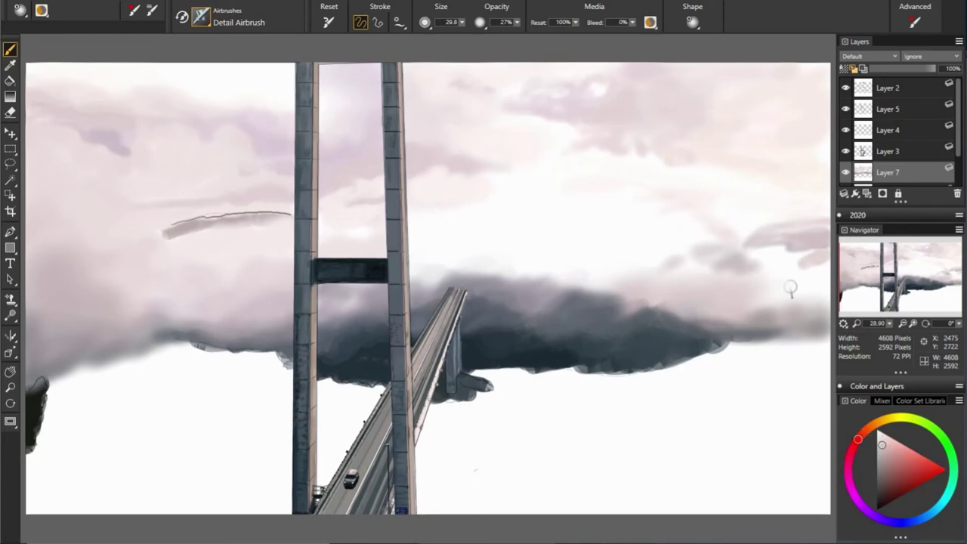
alt+click(767, 280)
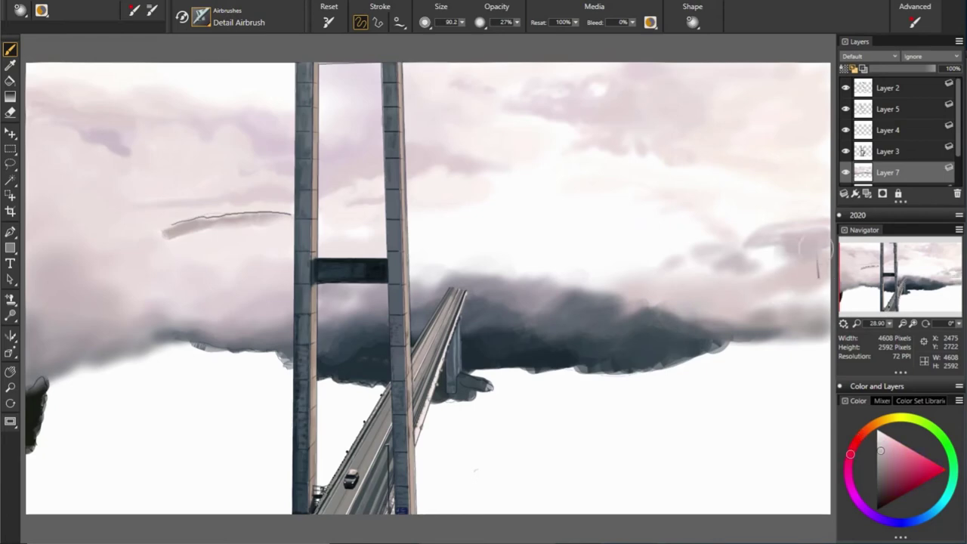
alt+click(823, 285)
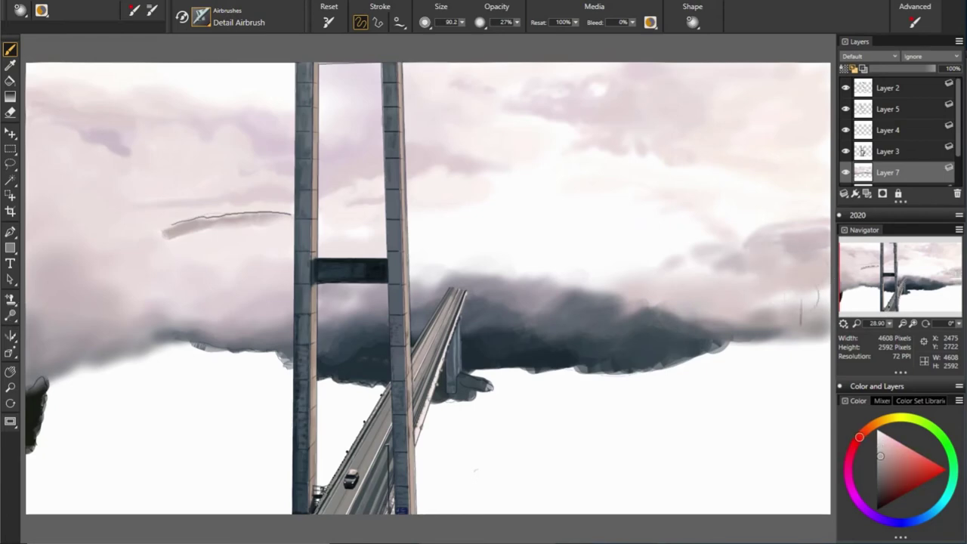
drag(827, 302, 763, 287)
Step: Sample red-magenta, violet-grey and reddish cloud tones, shrinking the brush
alt+click(620, 313)
alt+click(595, 301)
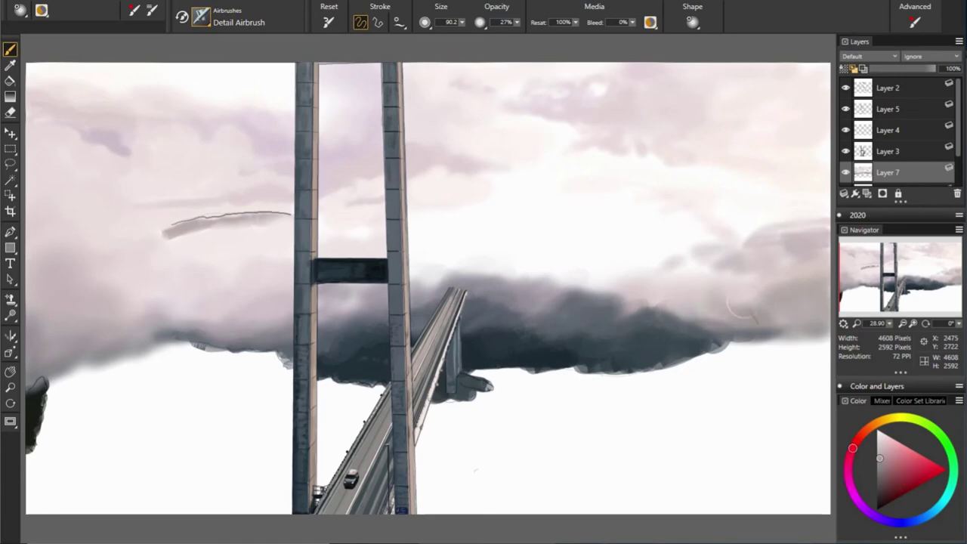
alt+click(780, 314)
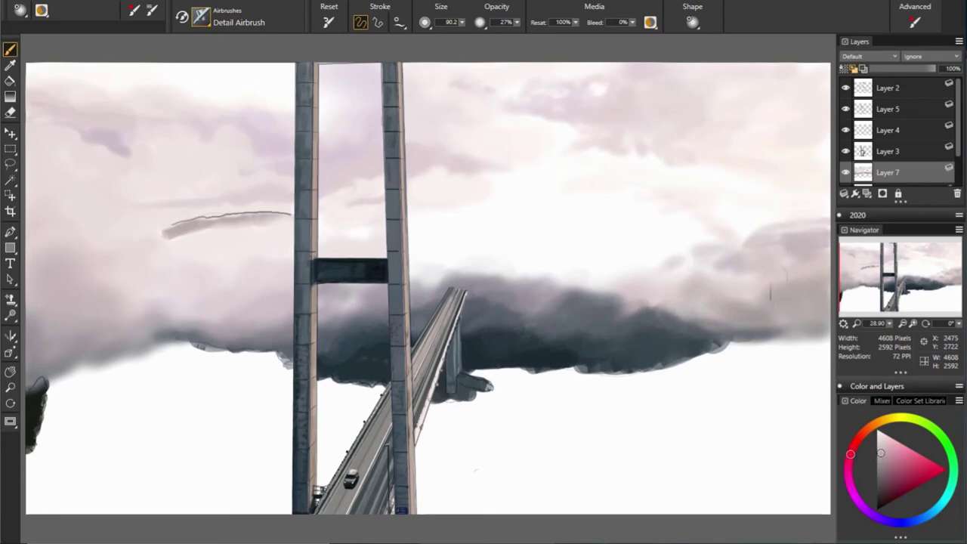
key(bracketleft)
key(bracketleft)
key(bracketleft)
alt+click(700, 306)
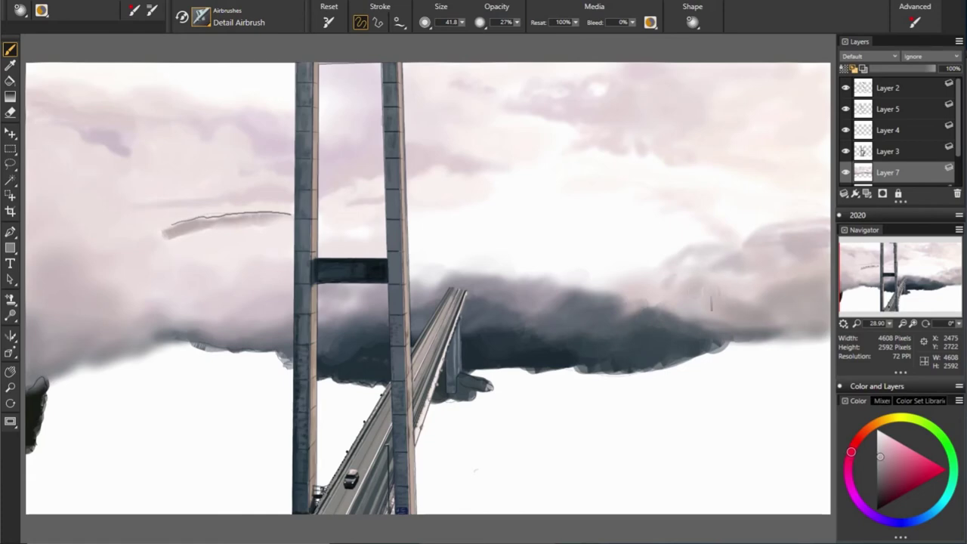
alt+click(560, 321)
alt+click(665, 296)
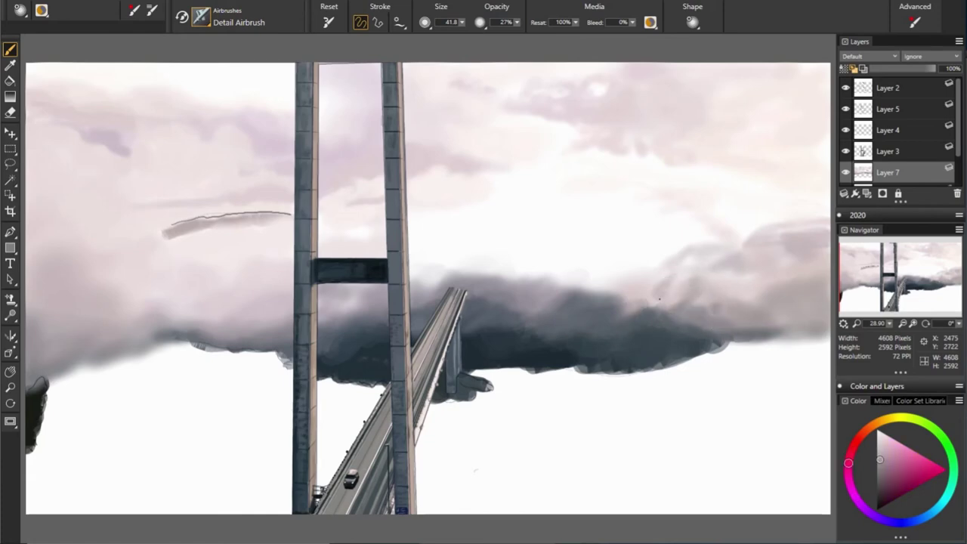
Step: Darken the cloud band right of the bridge with sampled dark greys and a larger brush
alt+click(645, 302)
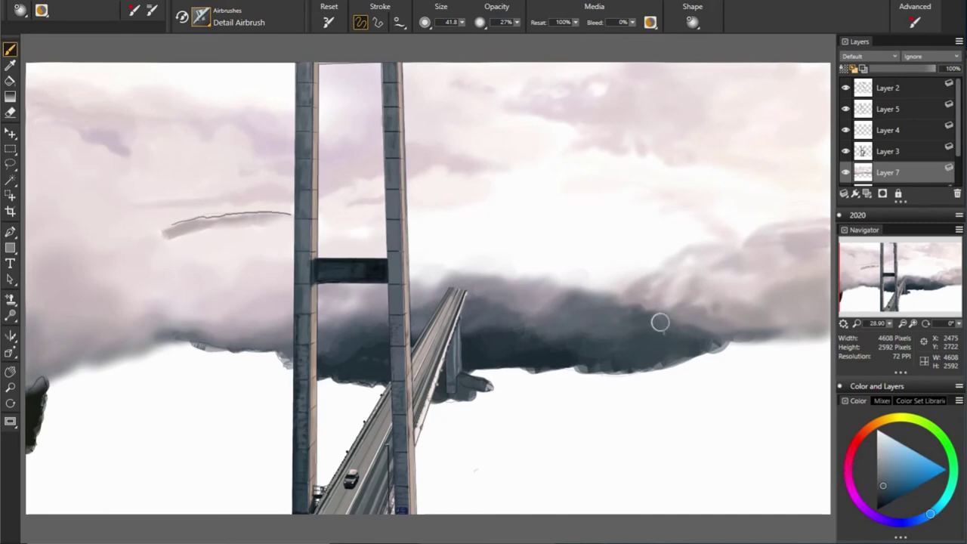
alt+click(659, 324)
drag(611, 272, 599, 287)
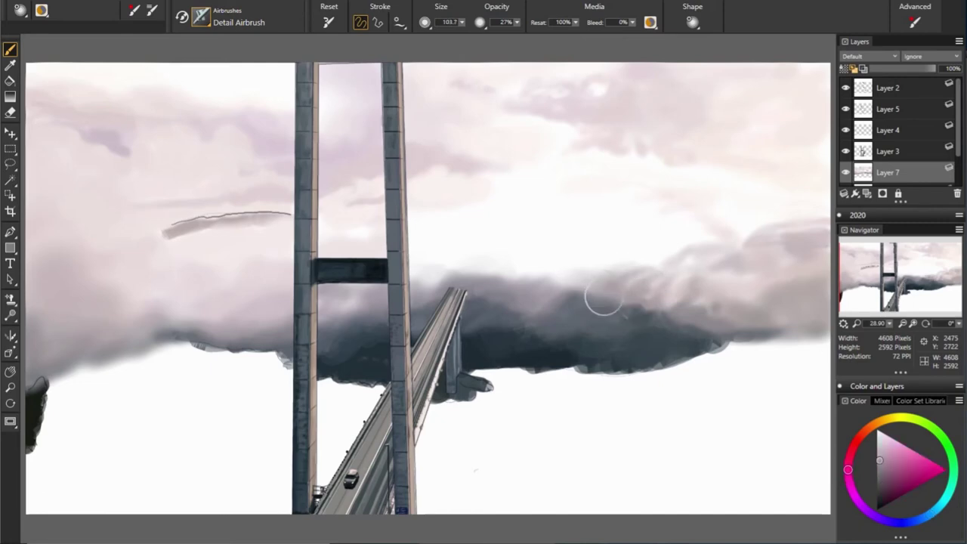
alt+click(758, 285)
alt+click(503, 267)
mouse_move(521, 266)
mouse_down()
mouse_move(583, 262)
mouse_move(464, 268)
mouse_move(544, 261)
mouse_move(567, 273)
mouse_up()
Step: Darken the cloud just right of the roadway with another sampled grey
alt+click(529, 268)
alt+click(471, 270)
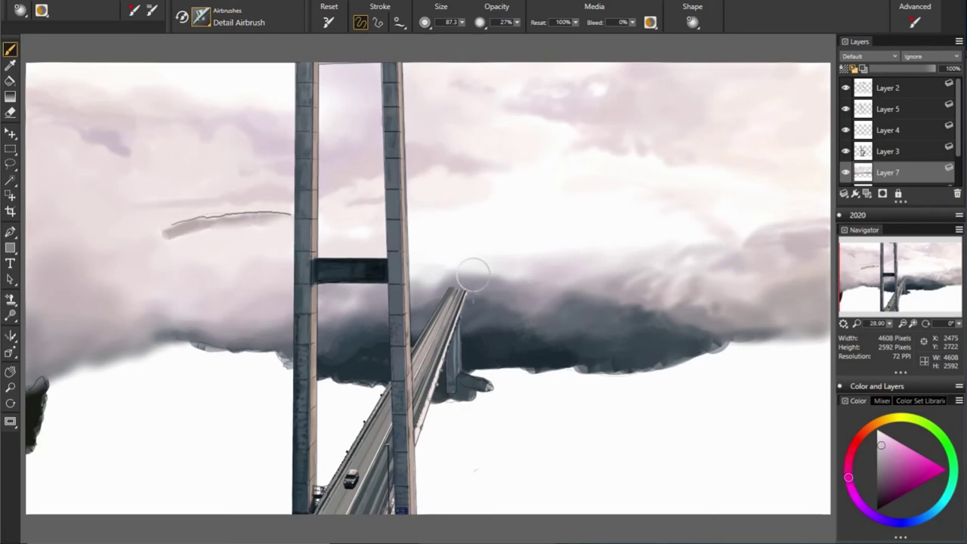
drag(471, 269, 559, 257)
alt+click(542, 285)
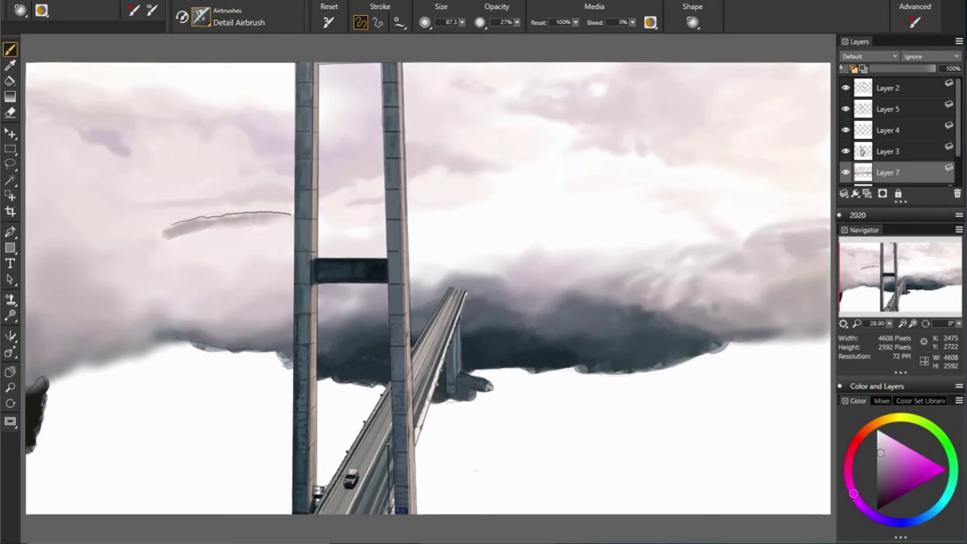
alt+click(520, 257)
Step: Sample several cloud tones and resize the Detail Airbrush to about 44
alt+click(608, 294)
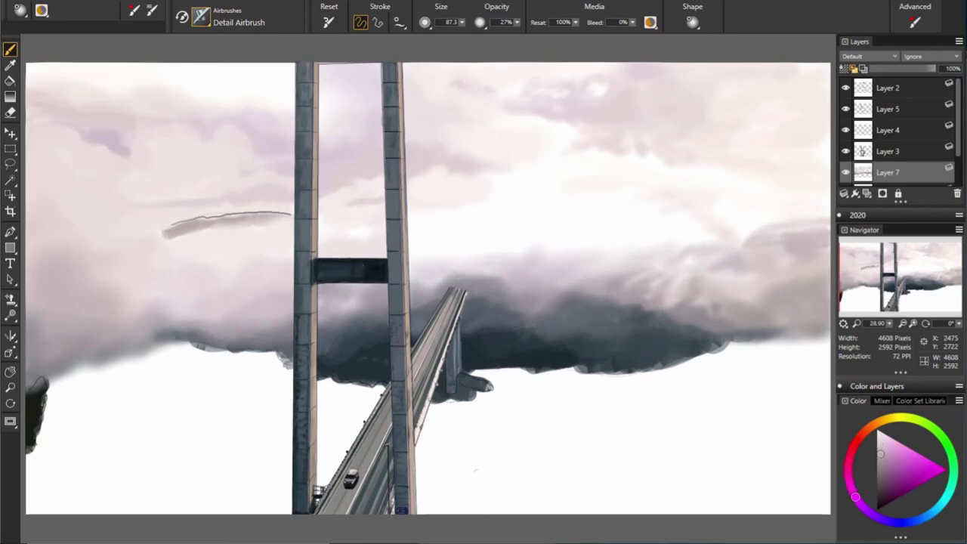
alt+click(467, 289)
alt+click(479, 269)
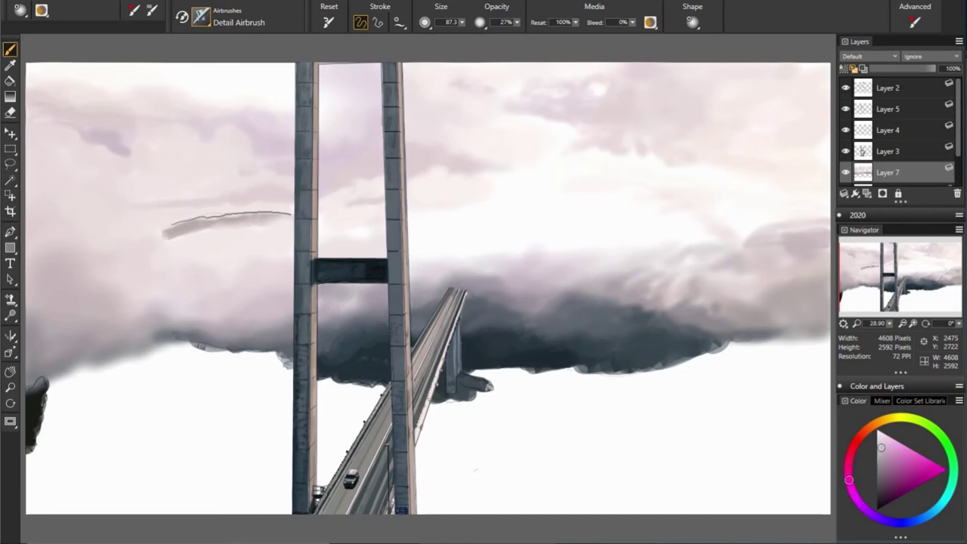
alt+click(652, 330)
key([)
alt+click(462, 263)
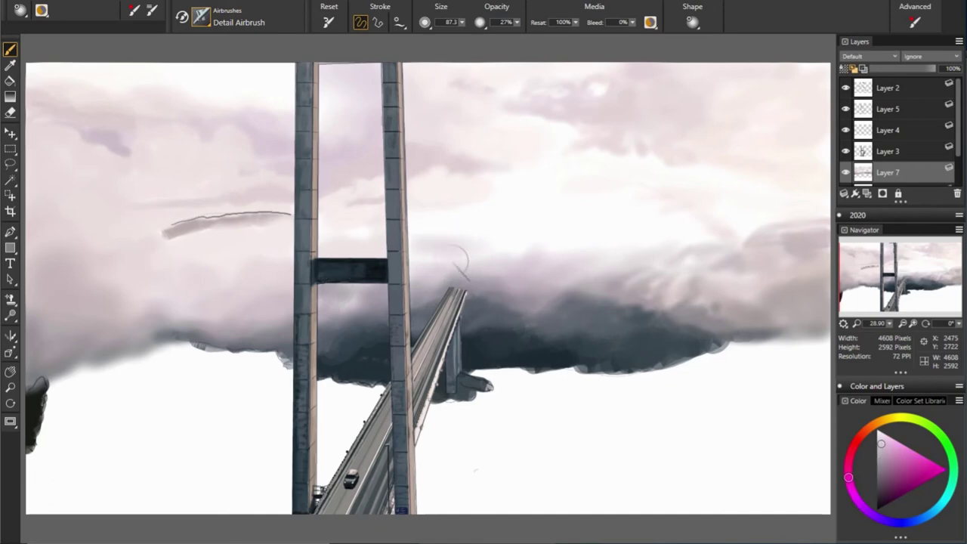
alt+click(510, 258)
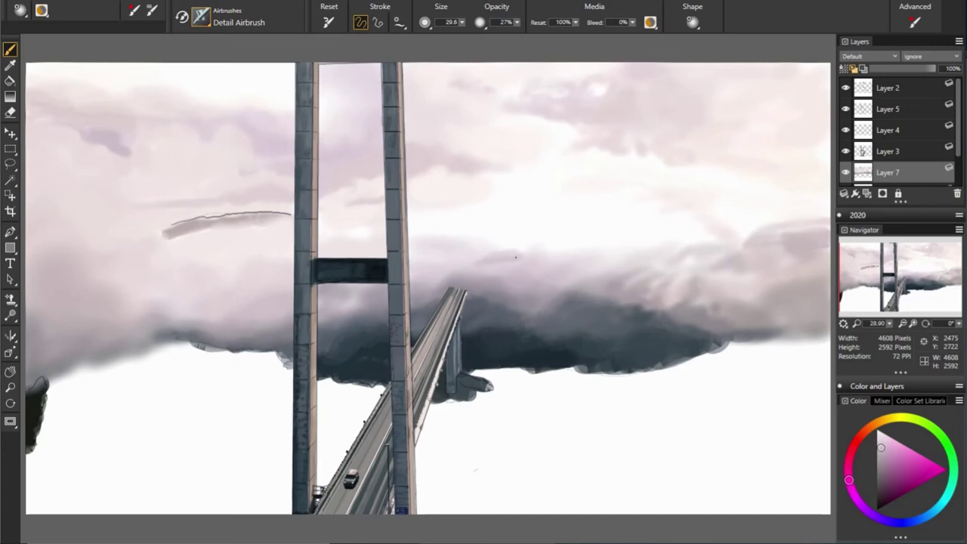
drag(446, 261, 514, 249)
key(])
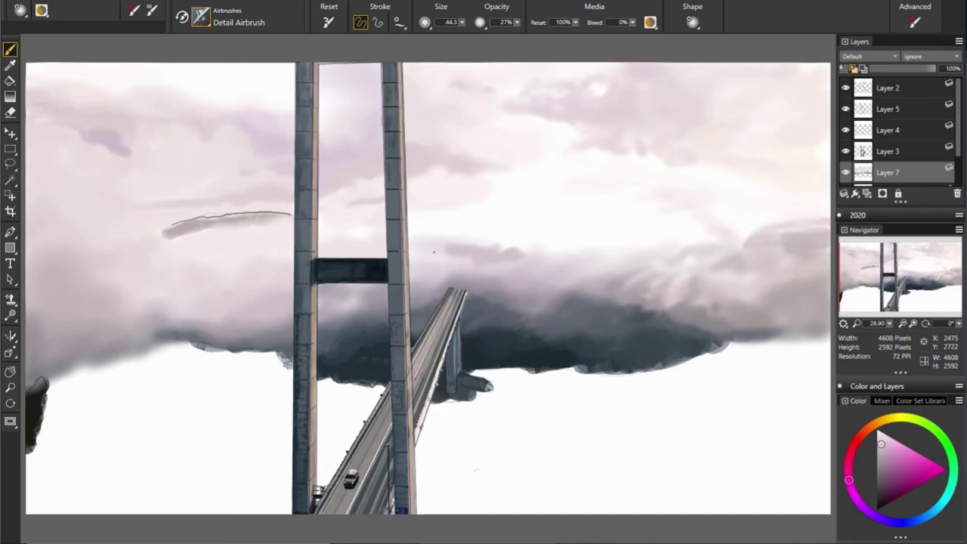
Step: Paint darker blue-grey strokes into the cloud beside the roadway
mouse_move(444, 257)
mouse_down()
mouse_move(420, 246)
mouse_move(416, 257)
mouse_move(461, 257)
mouse_up()
alt+click(454, 257)
alt+click(442, 274)
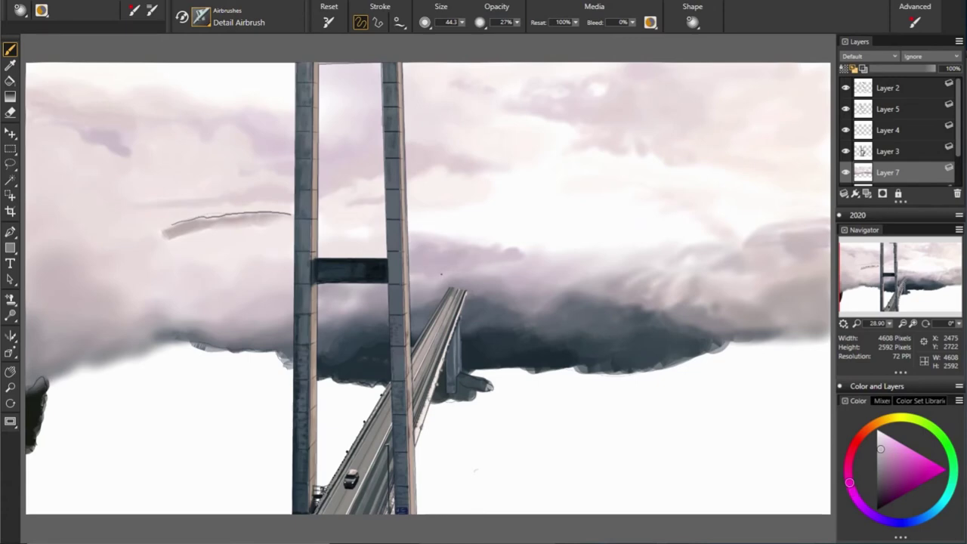
alt+click(384, 293)
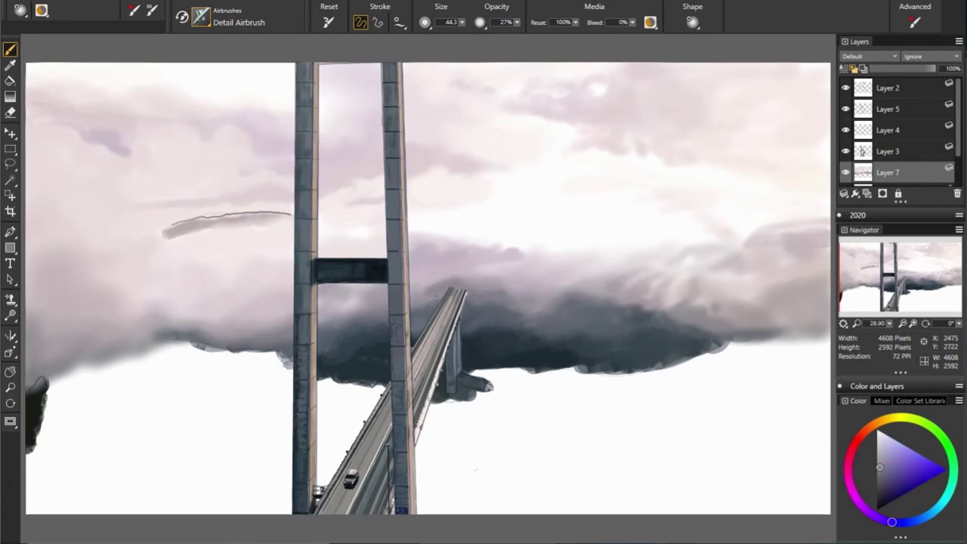
alt+click(437, 317)
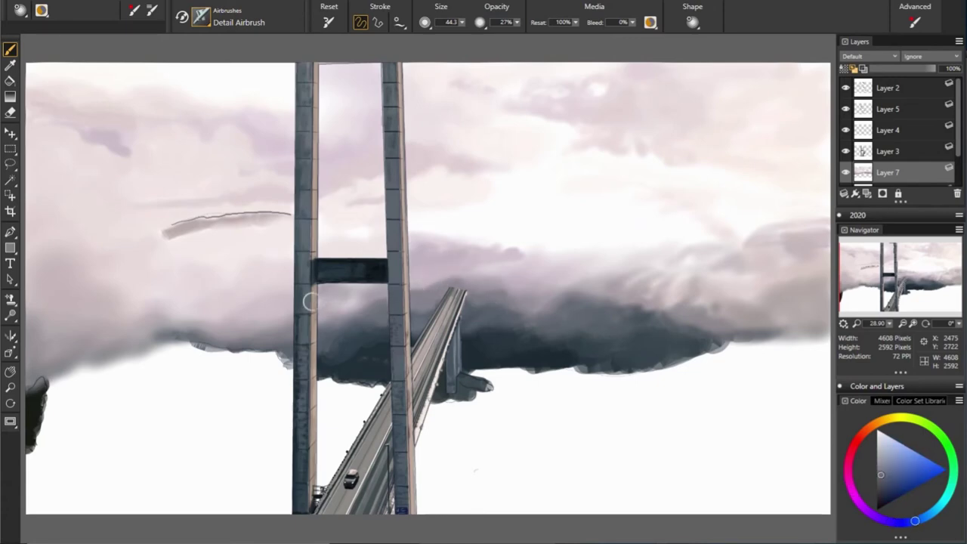
Step: Shade the cloud's upper edge on the right with light grey and lavender
alt+click(425, 296)
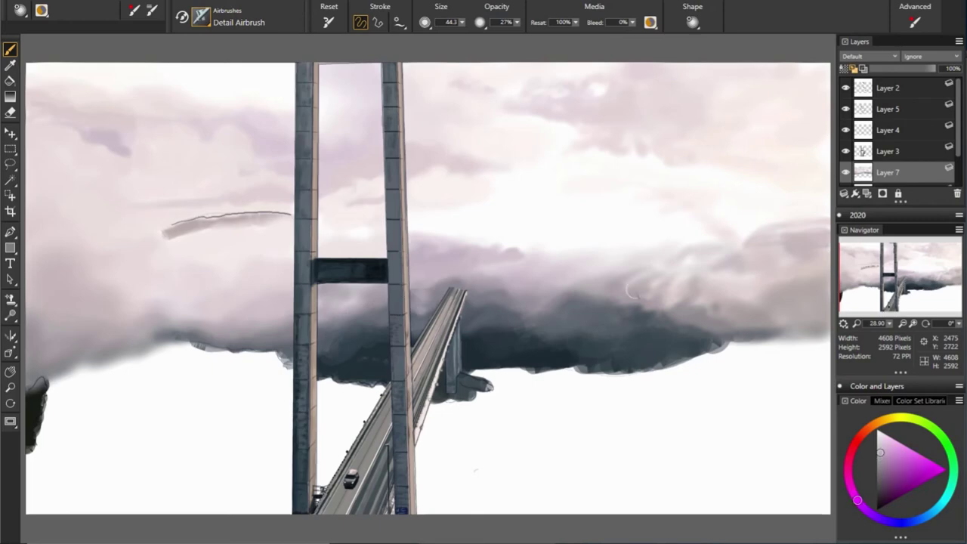
alt+click(383, 290)
alt+click(427, 266)
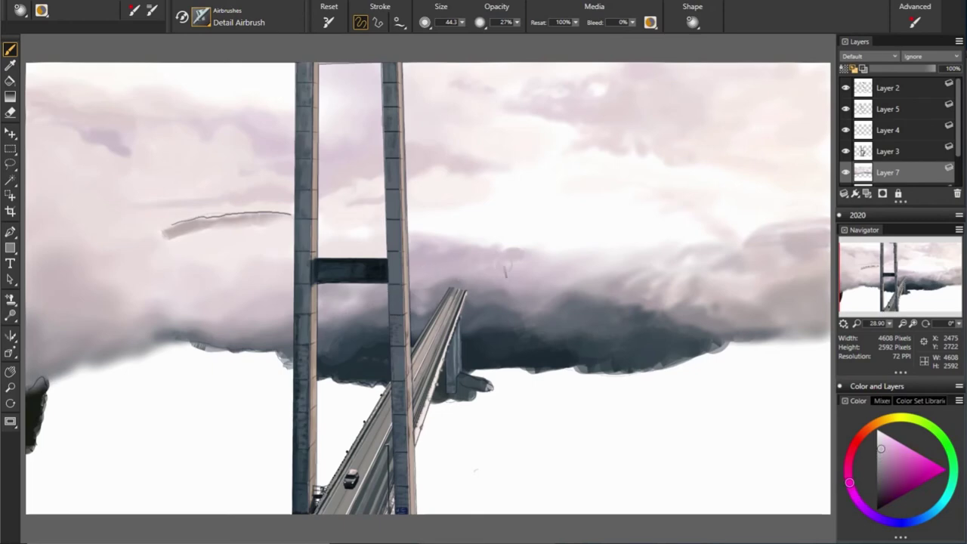
alt+click(570, 264)
mouse_move(514, 251)
mouse_down()
mouse_move(582, 261)
mouse_move(616, 242)
mouse_up()
Step: With the brush at about 64, dab faint greyish-pink strokes on the cloud's right end
alt+click(616, 249)
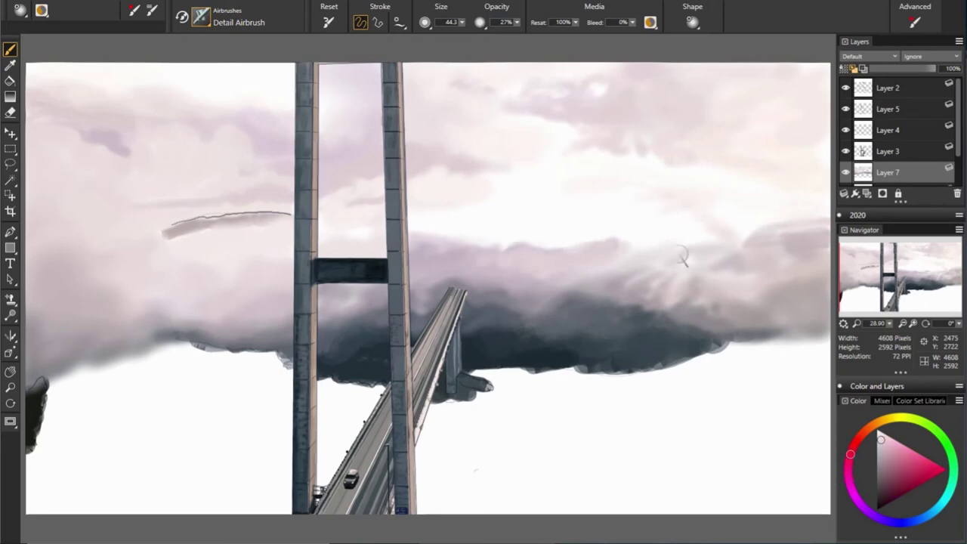
mouse_move(639, 237)
mouse_down()
mouse_move(695, 251)
mouse_move(686, 244)
mouse_move(703, 273)
mouse_up()
alt+click(567, 268)
alt+click(727, 250)
alt+click(799, 283)
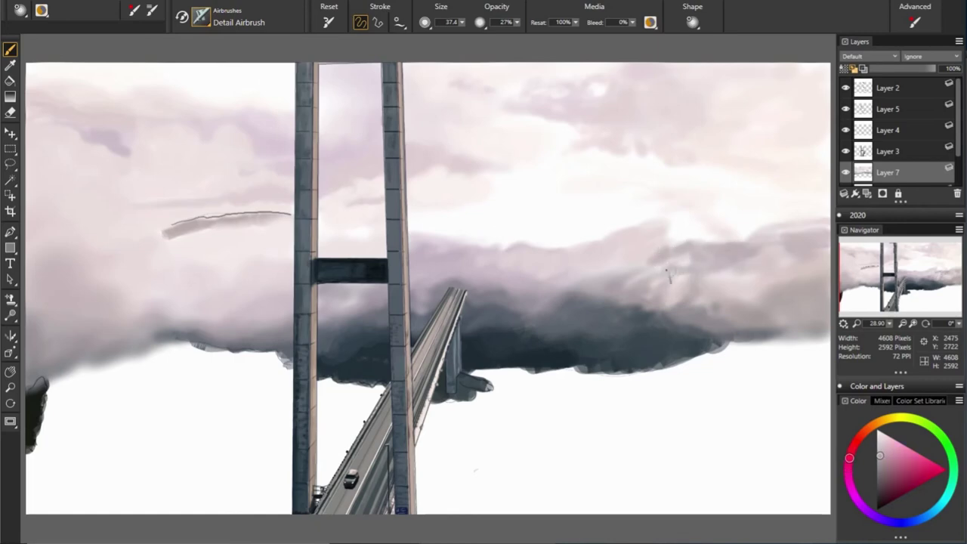
Step: Sample blue-violet and light pinkish cloud colours and enlarge the brush to 73
alt+click(480, 292)
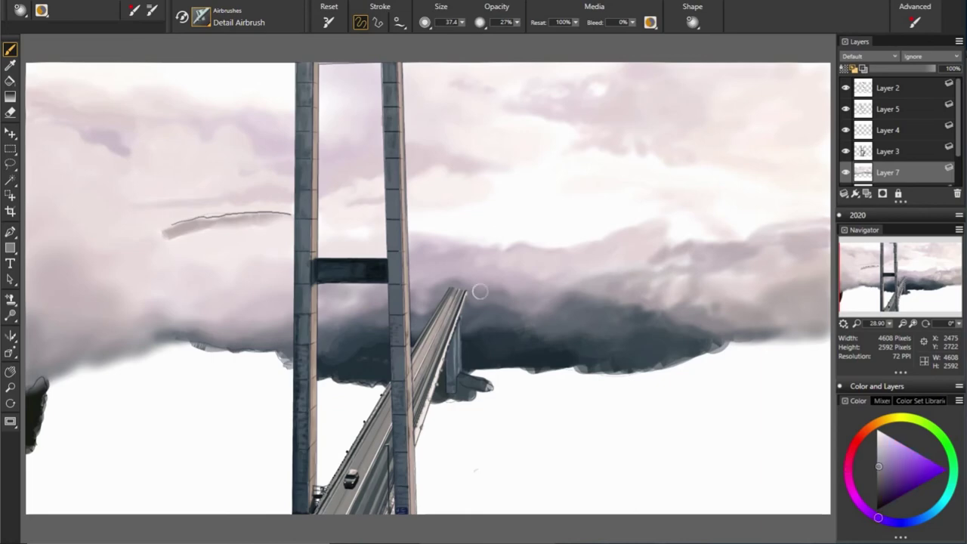
alt+click(680, 238)
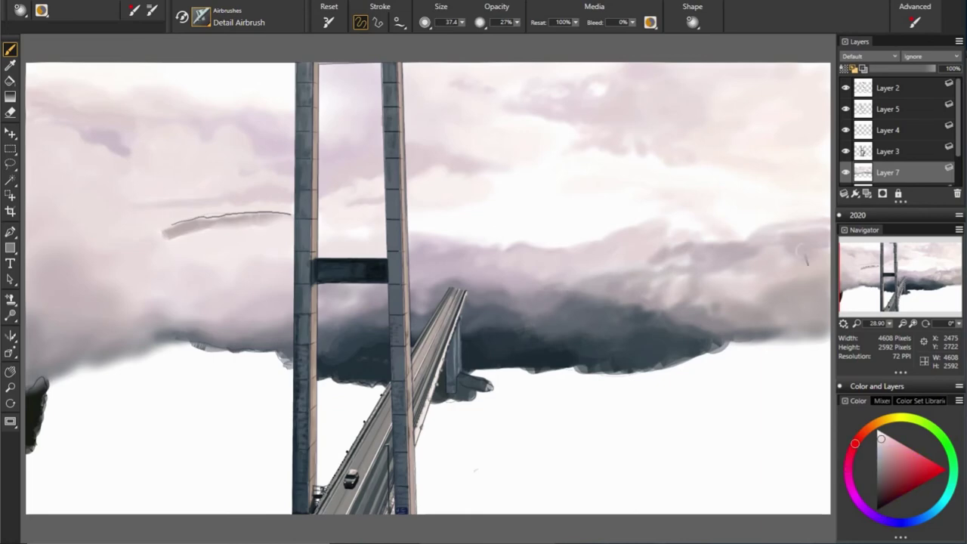
alt+click(682, 230)
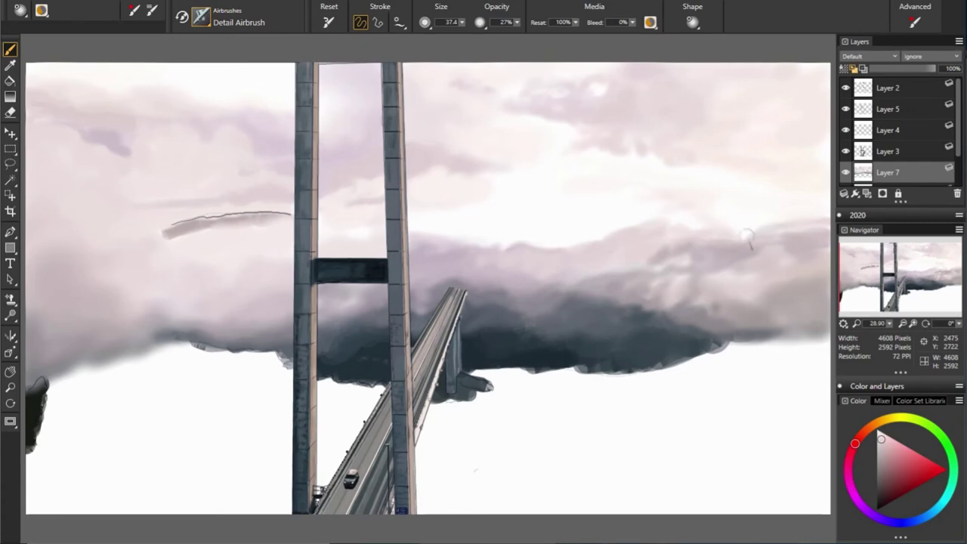
alt+click(716, 234)
drag(611, 222, 484, 224)
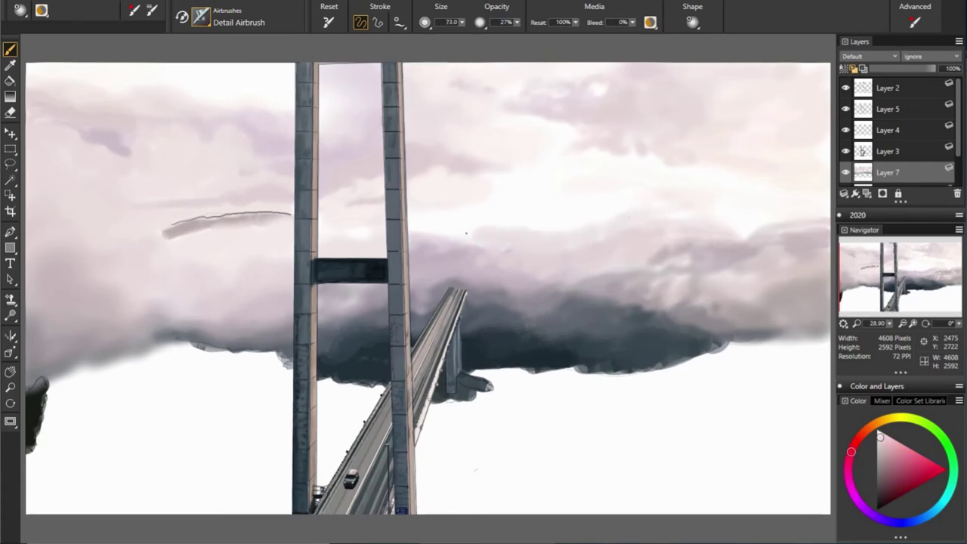
Step: Shrink the brush to about 33 and sample light sky tones above the clouds
alt+click(574, 212)
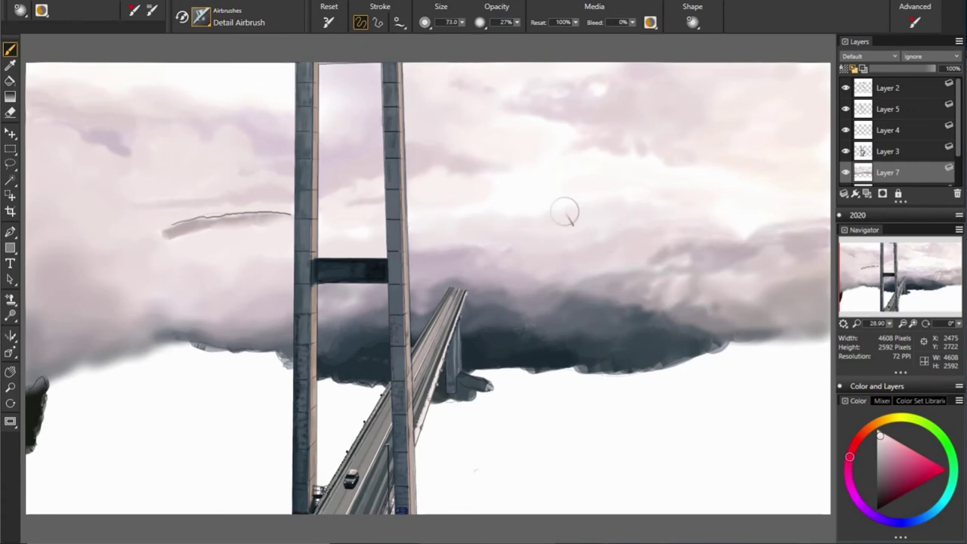
drag(579, 208, 454, 215)
alt+click(721, 234)
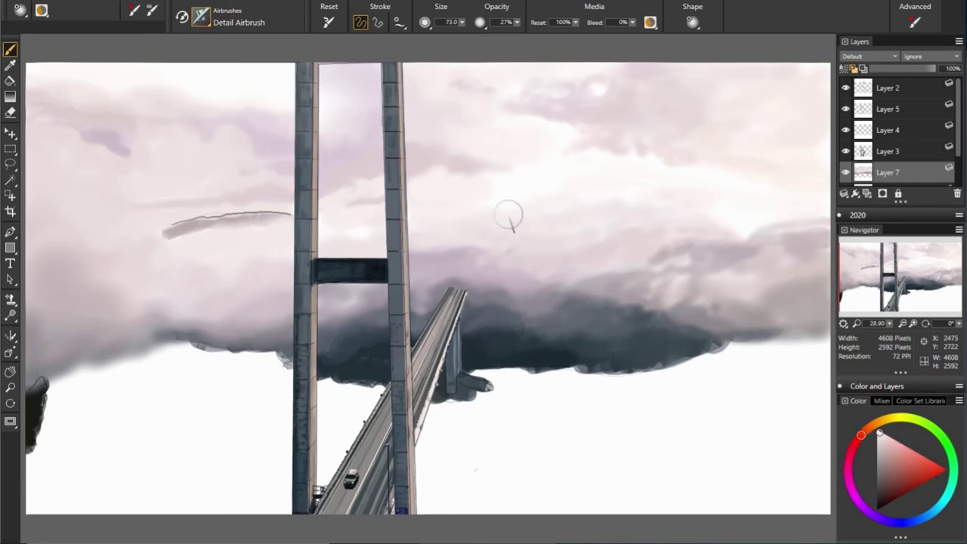
alt+click(576, 190)
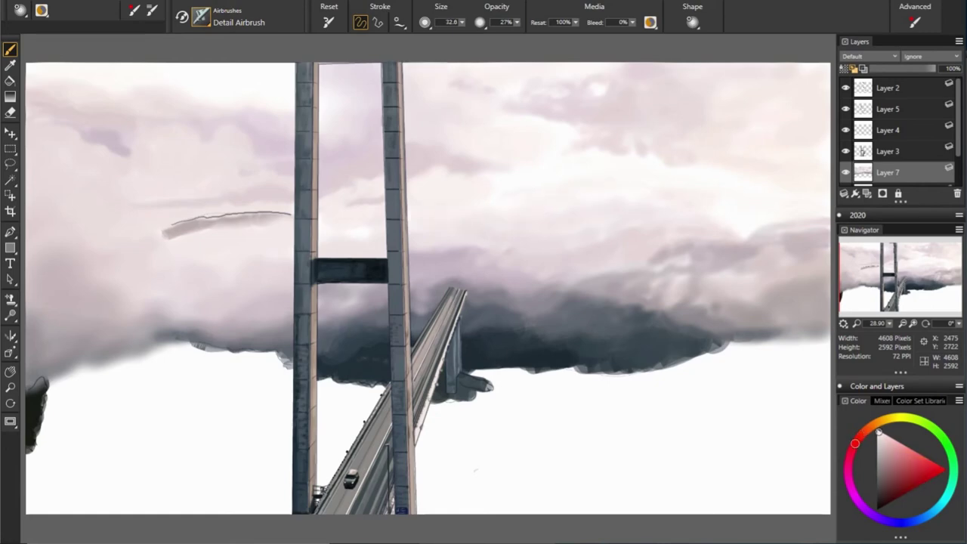
alt+click(559, 195)
alt+click(601, 157)
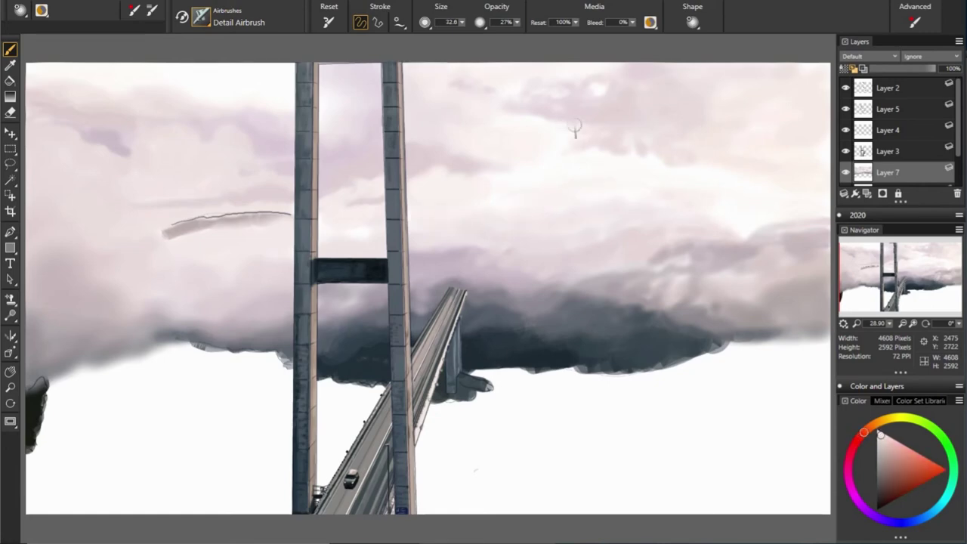
alt+click(569, 187)
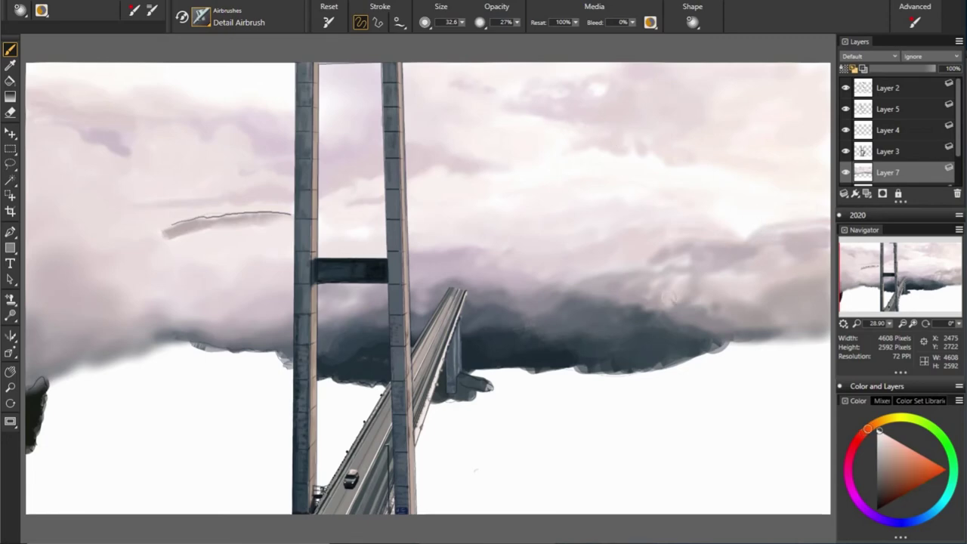
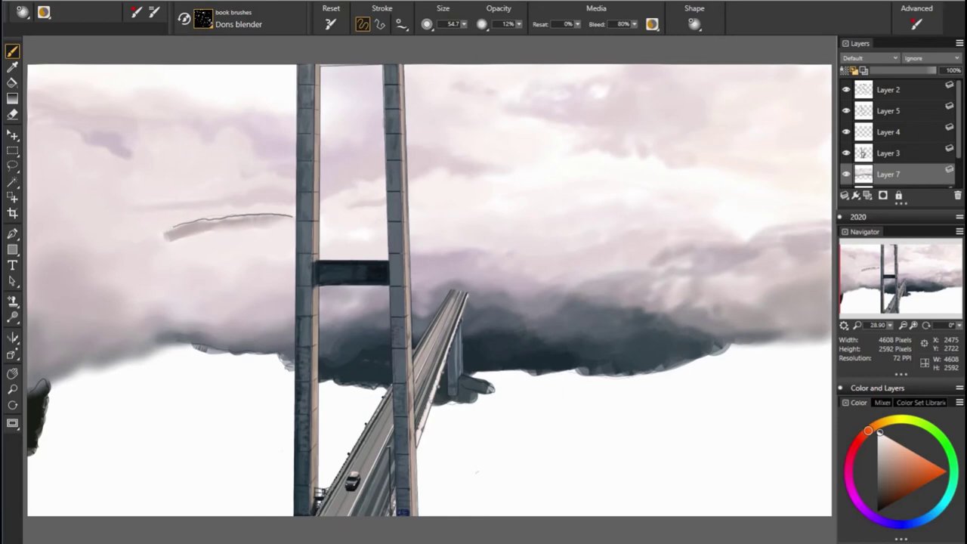
Step: Smear the lilac cloud edges on Layer 7, toggling the layer's visibility to compare
key(b)
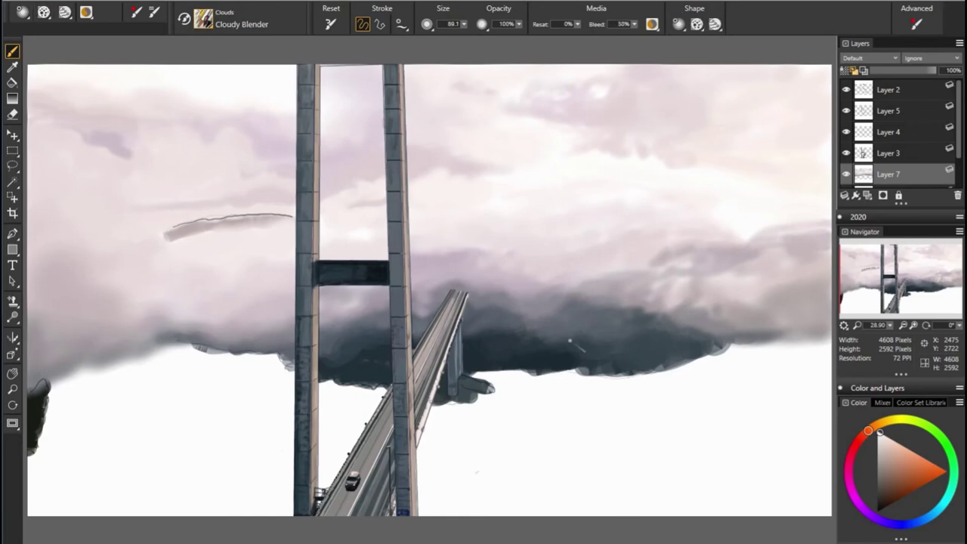
key(bracketleft)
key(b)
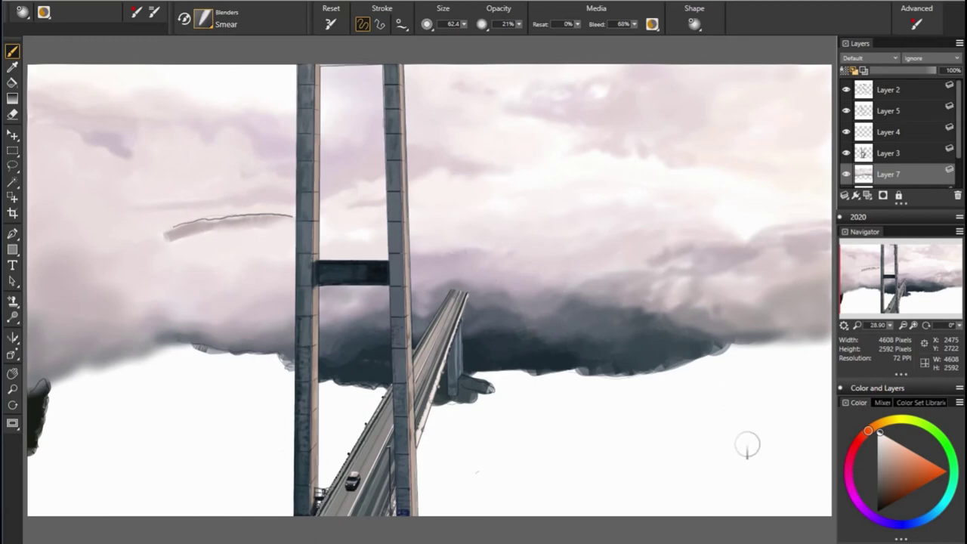
click(846, 174)
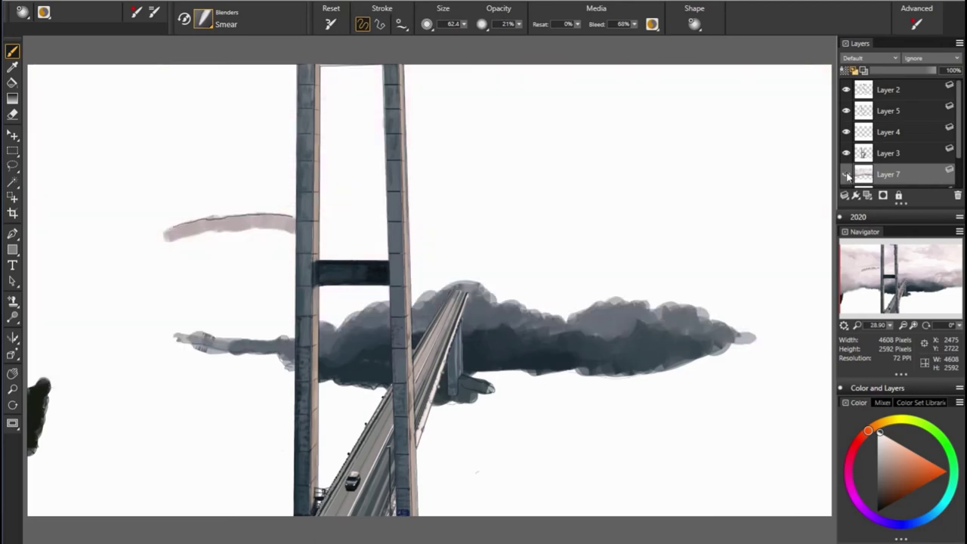
click(846, 174)
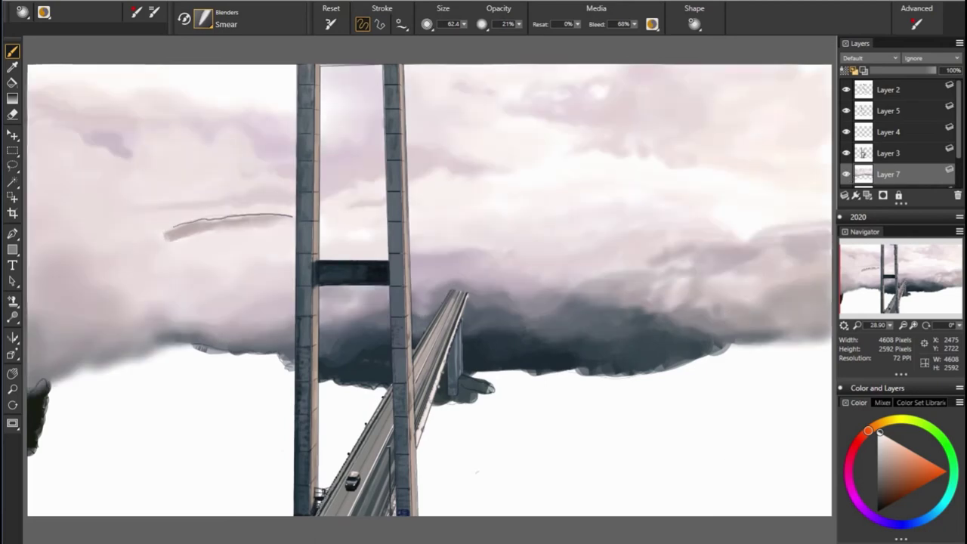
Step: Paint cloud texture around the tower with the 'cloud' brush, using colours sampled from the clouds
key(b)
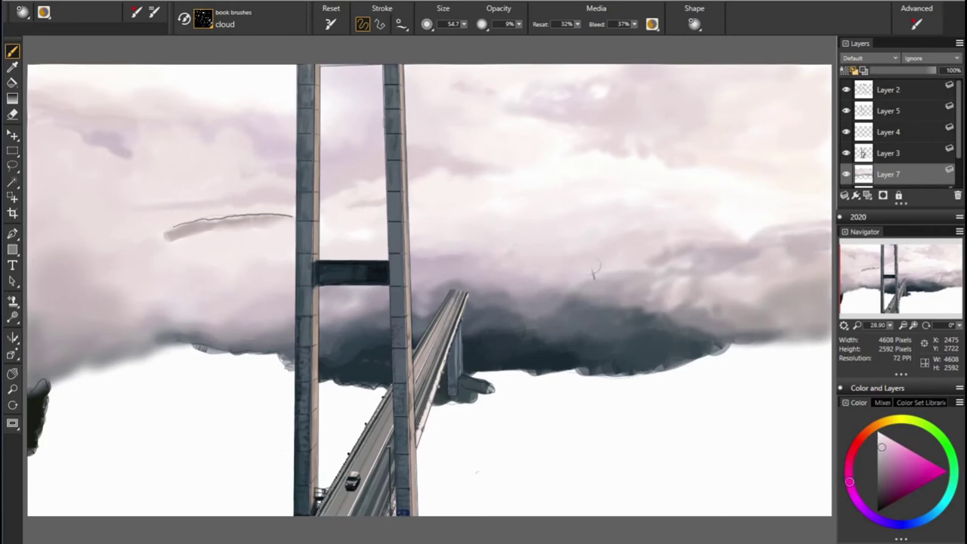
alt+click(441, 227)
alt+click(469, 221)
alt+click(436, 251)
alt+click(608, 247)
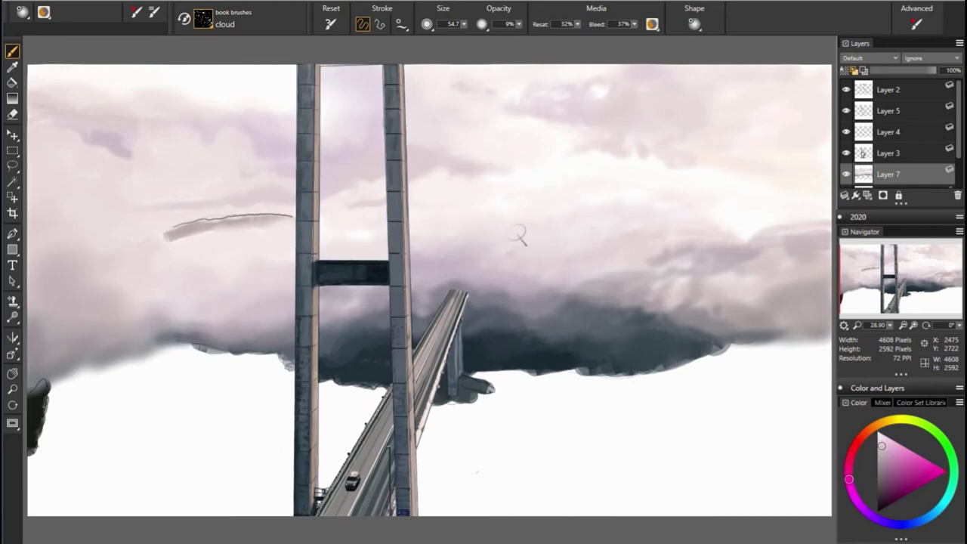
alt+click(534, 247)
alt+click(626, 217)
alt+click(440, 236)
Step: Extend the cloud texture across the left and middle sky with sampled nearby tones
alt+click(151, 237)
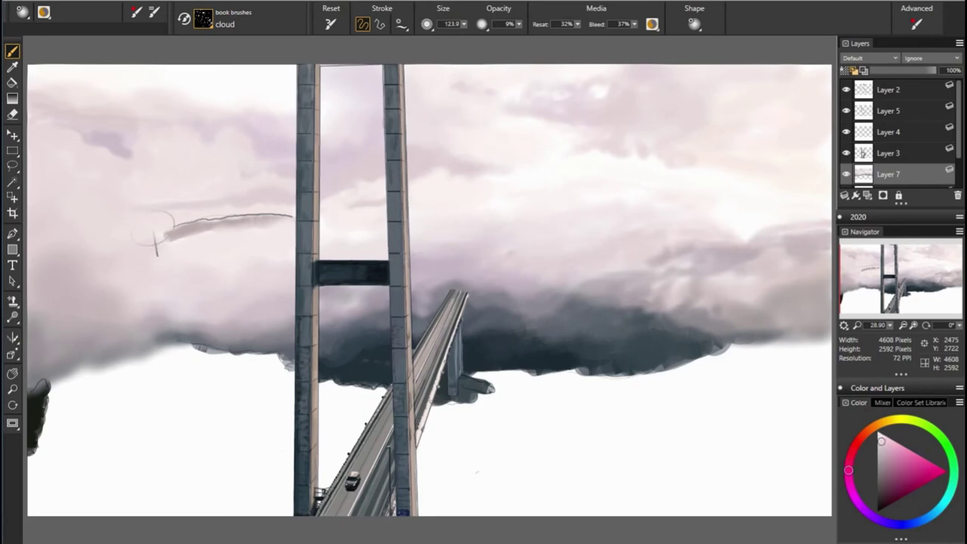
alt+click(397, 231)
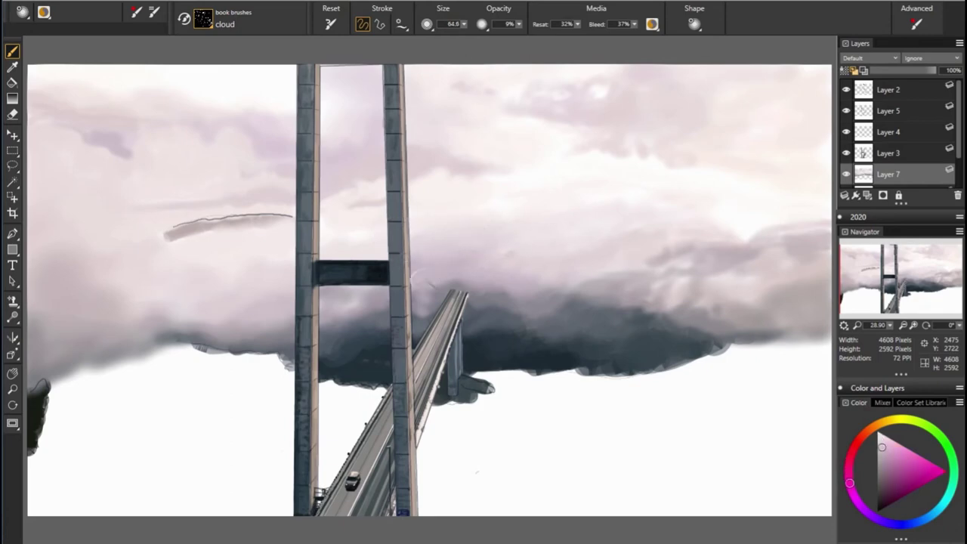
alt+click(467, 285)
alt+click(274, 247)
alt+click(495, 187)
alt+click(723, 205)
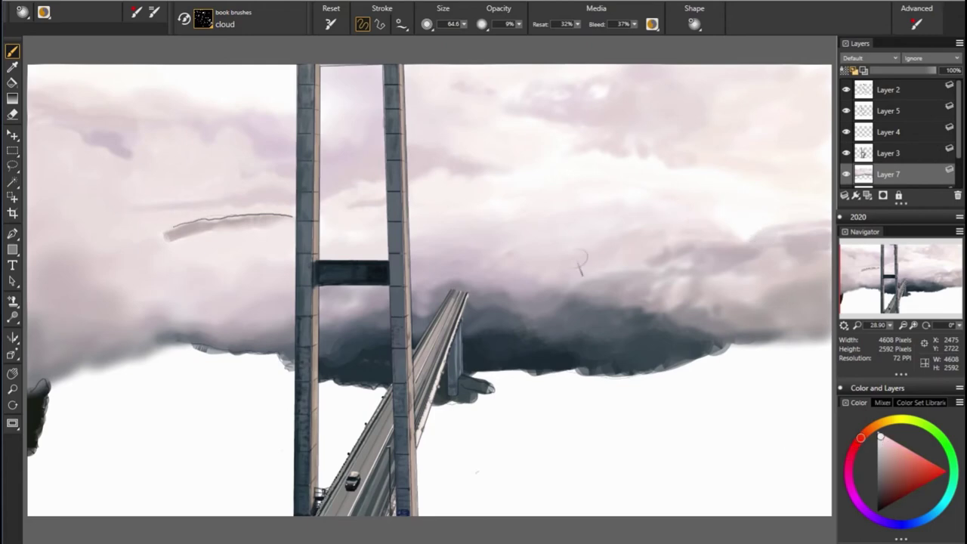
alt+click(581, 264)
key(bracketleft)
Step: Paint warmer, pinker cloud puffs on the right side of the cloud bank
alt+click(721, 242)
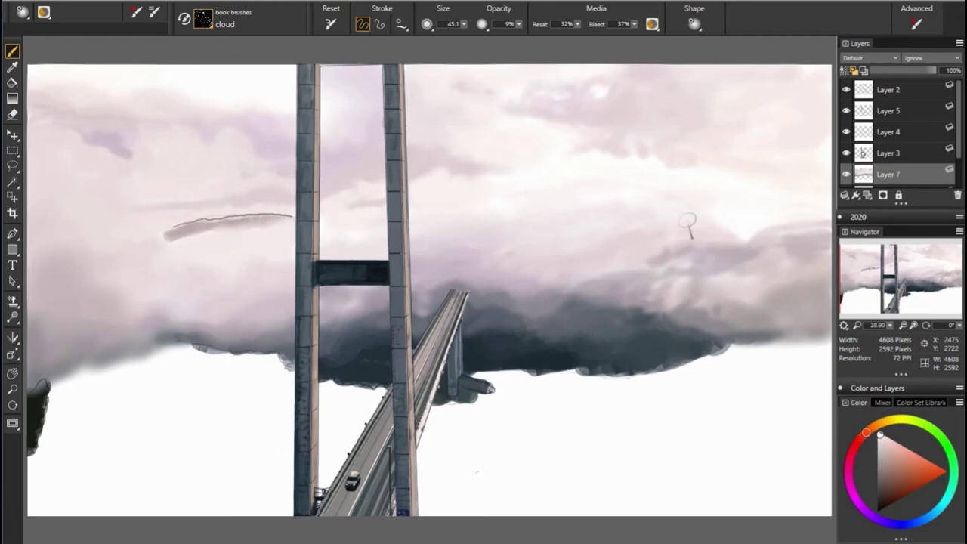
alt+click(652, 236)
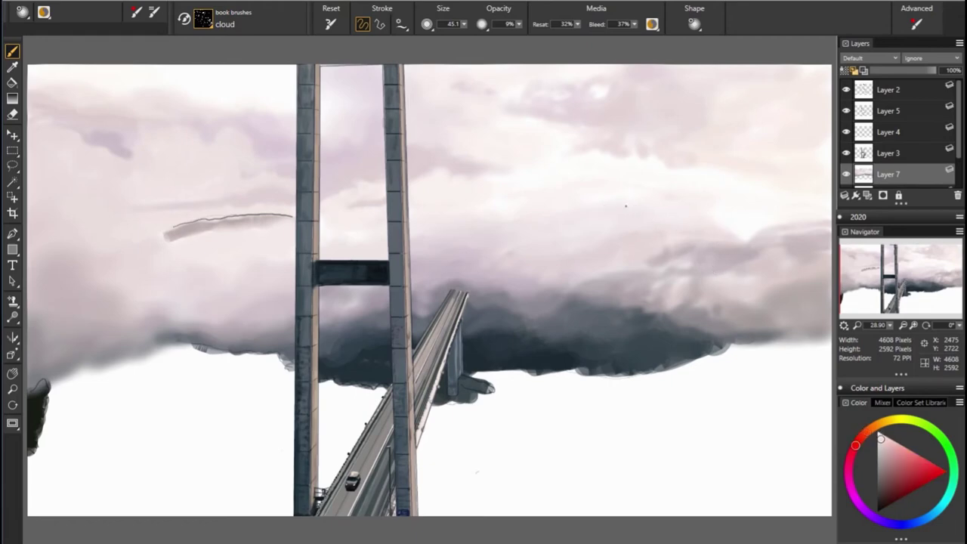
alt+click(574, 189)
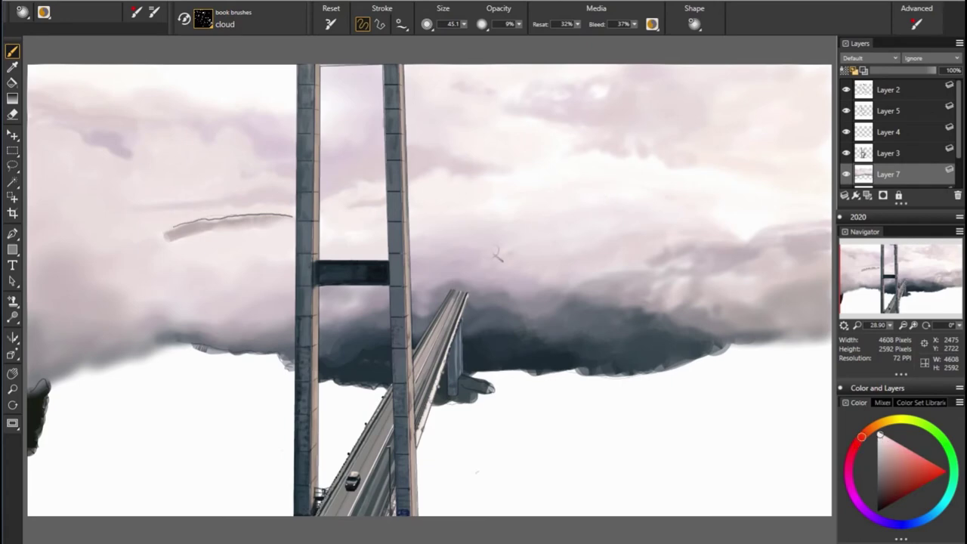
alt+click(781, 233)
alt+click(609, 186)
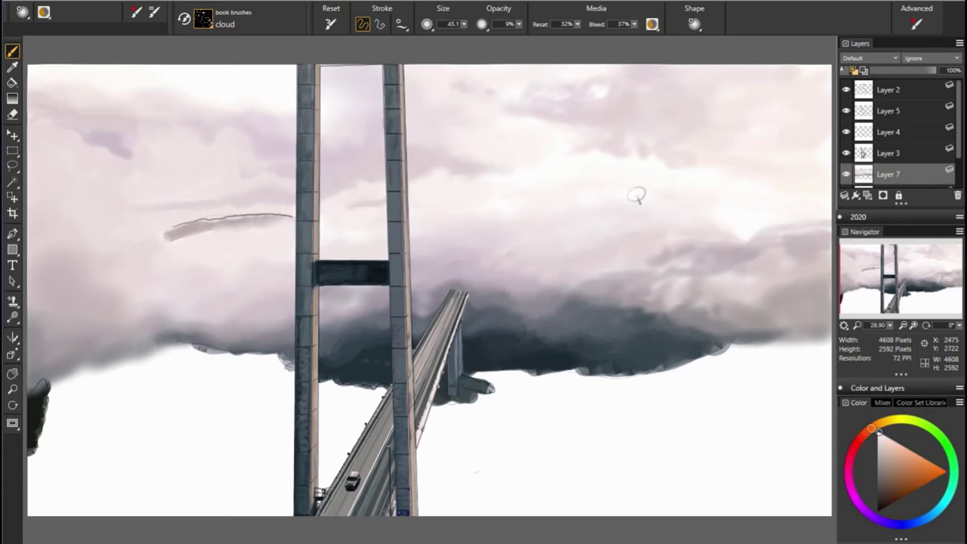
alt+click(785, 211)
alt+click(760, 203)
alt+click(604, 215)
alt+click(784, 210)
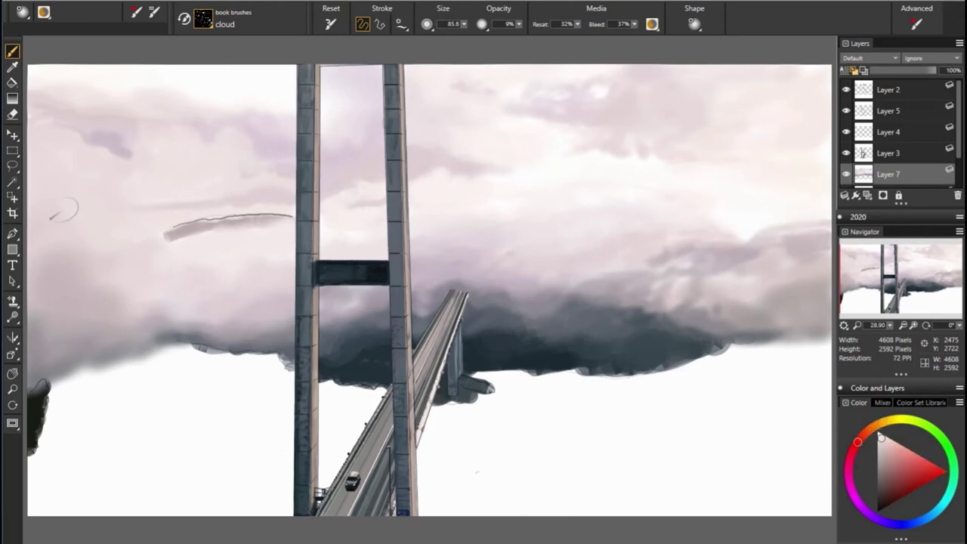
Step: Add small pink, red and orange cloud highlights on the right with a smaller brush
key(bracketleft)
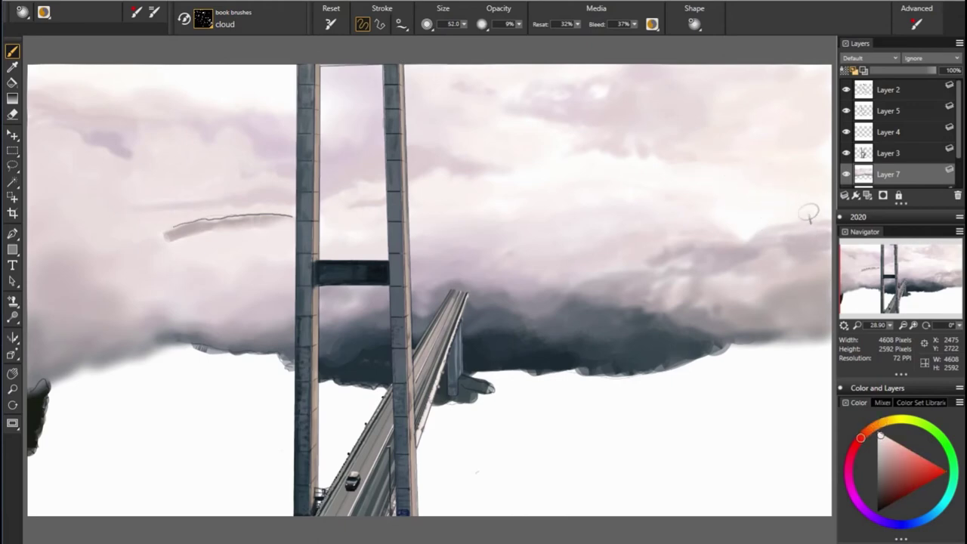
alt+click(809, 214)
alt+click(787, 261)
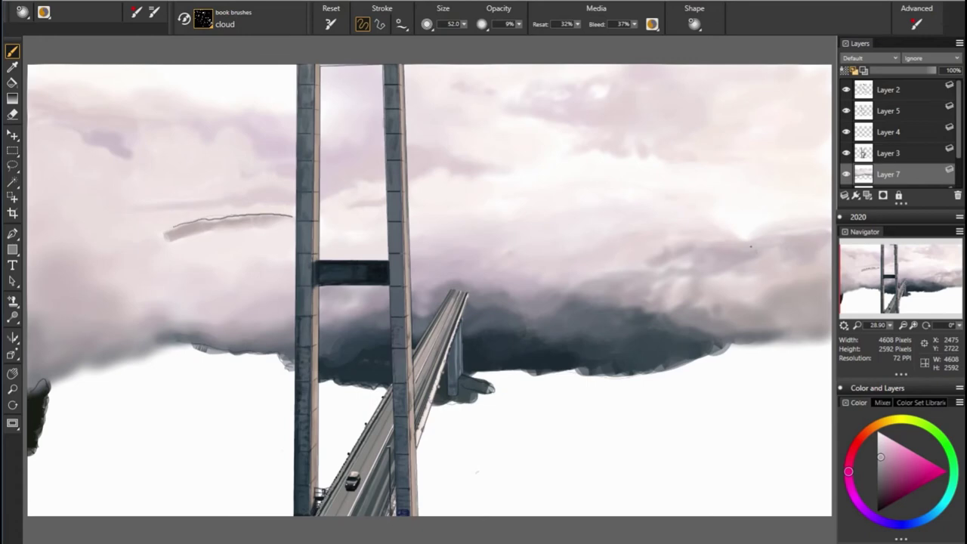
alt+click(770, 229)
alt+click(754, 215)
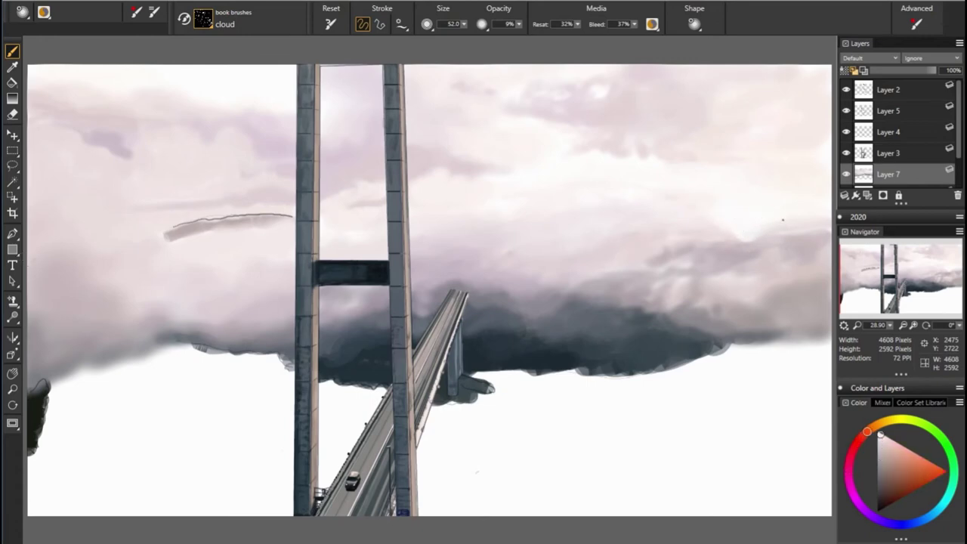
key(ctrl+/)
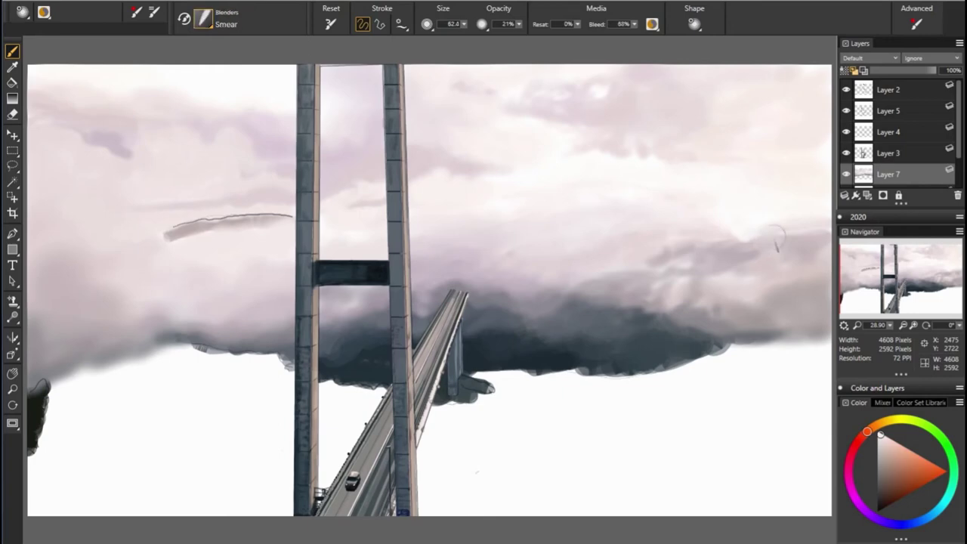
Step: Blend the clouds with Smear at size 146.8 and add a new empty Layer 8
drag(582, 288, 604, 295)
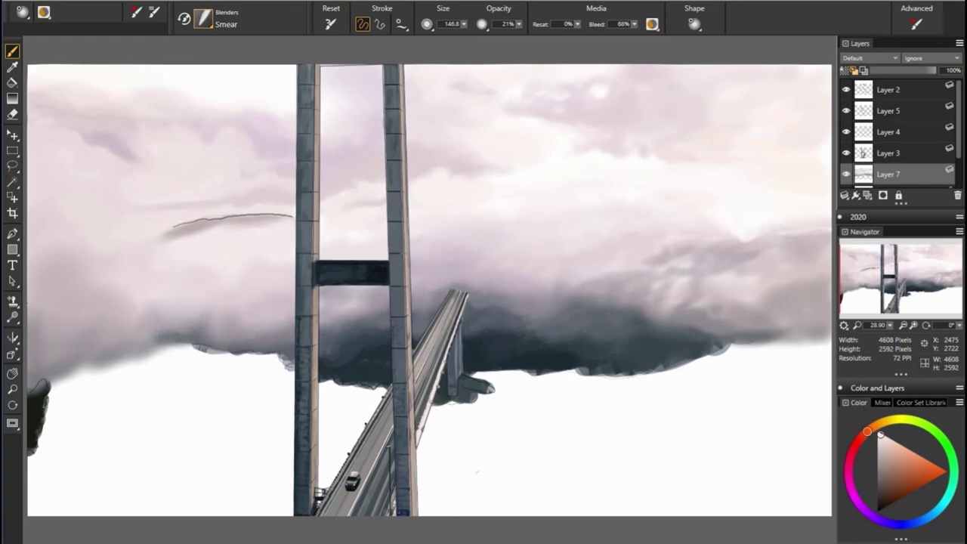
click(867, 195)
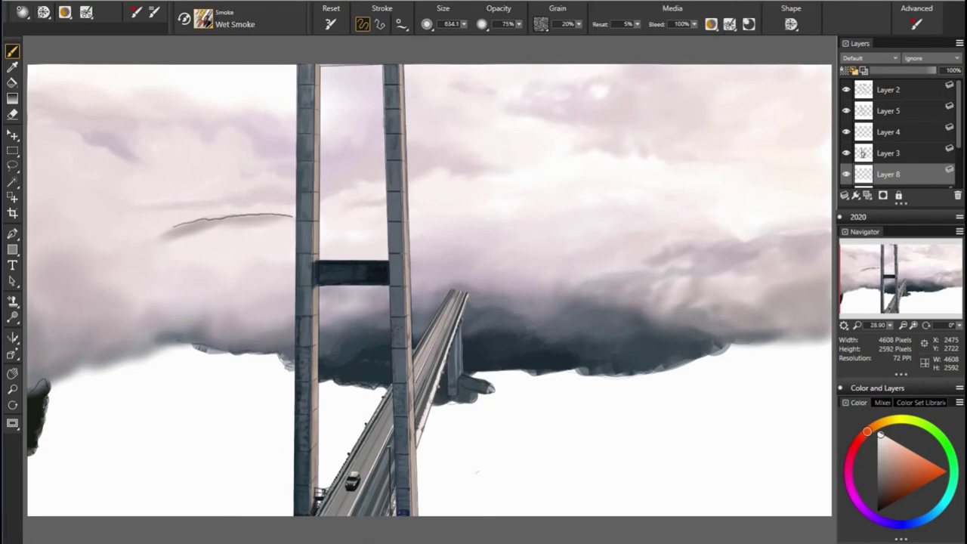
Step: Nudge the paint colour and choose the Thin and Thick Smoke brush from the library
drag(867, 432, 872, 427)
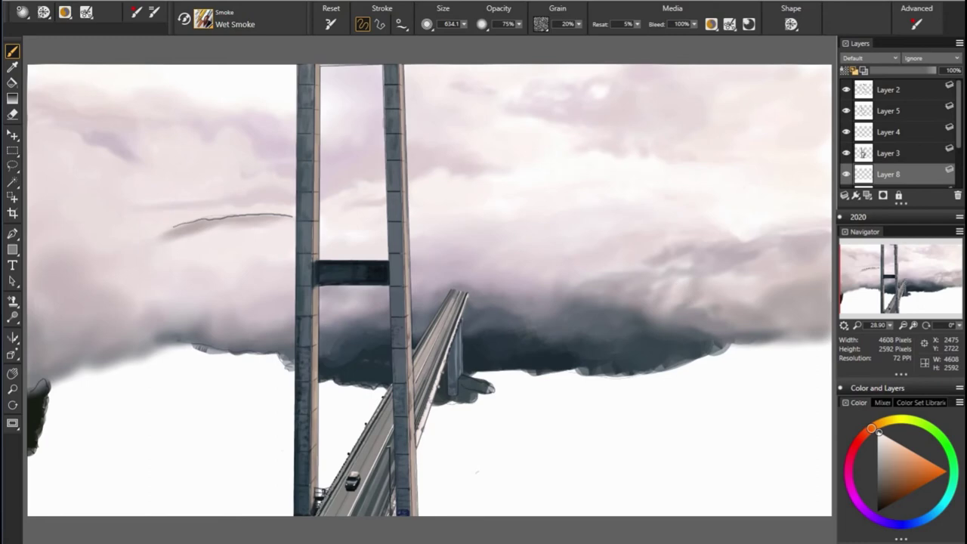
click(208, 19)
click(378, 370)
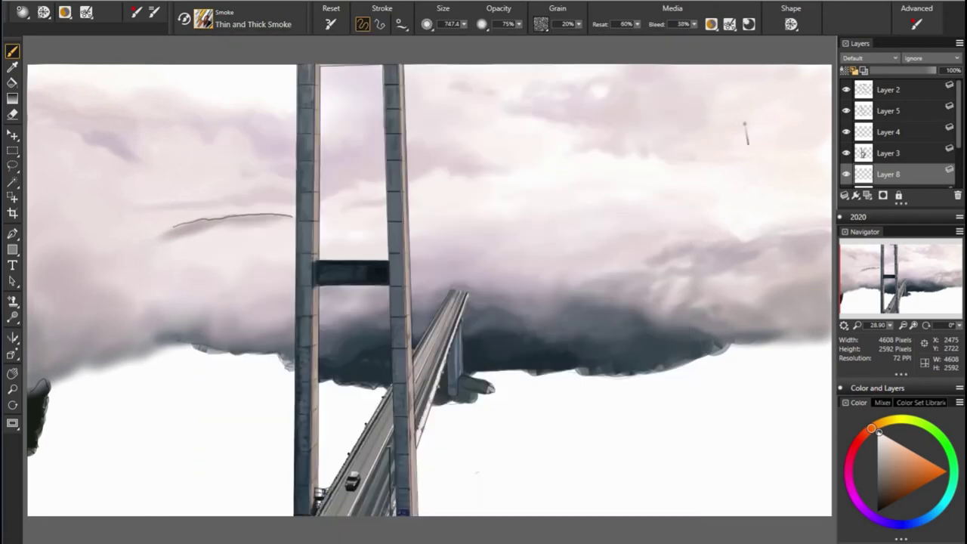
click(210, 19)
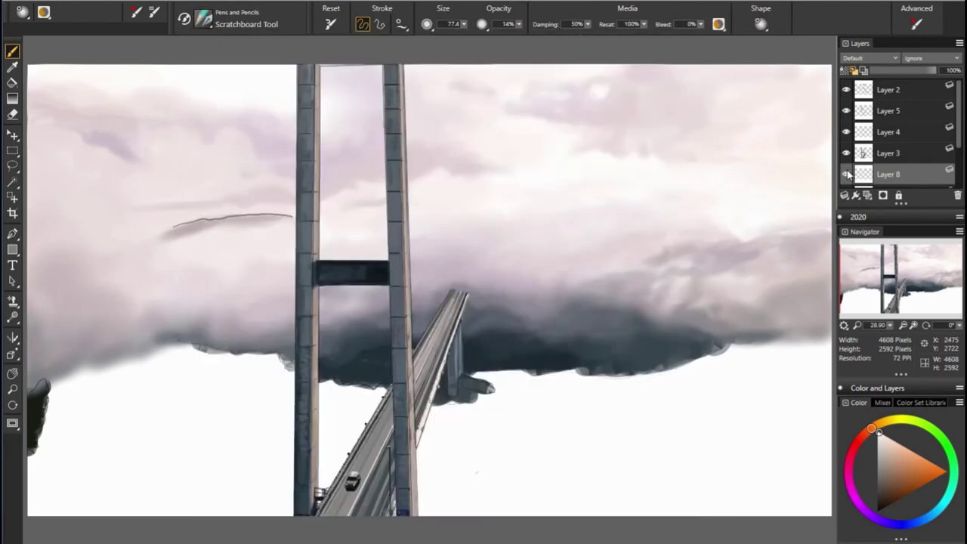
Step: Sample pale pinkish-grey and warm cloud tones, and shrink the brush
alt+click(496, 317)
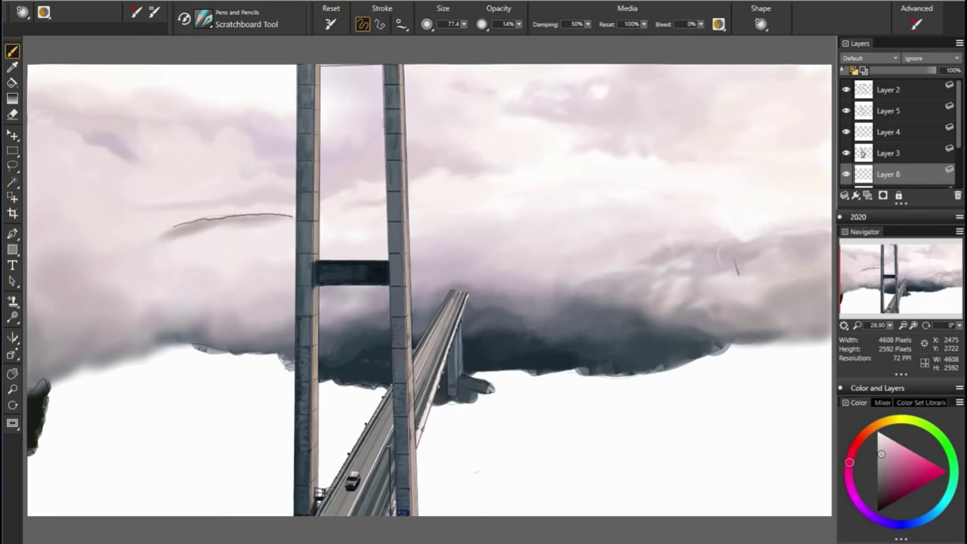
alt+click(669, 236)
alt+click(679, 236)
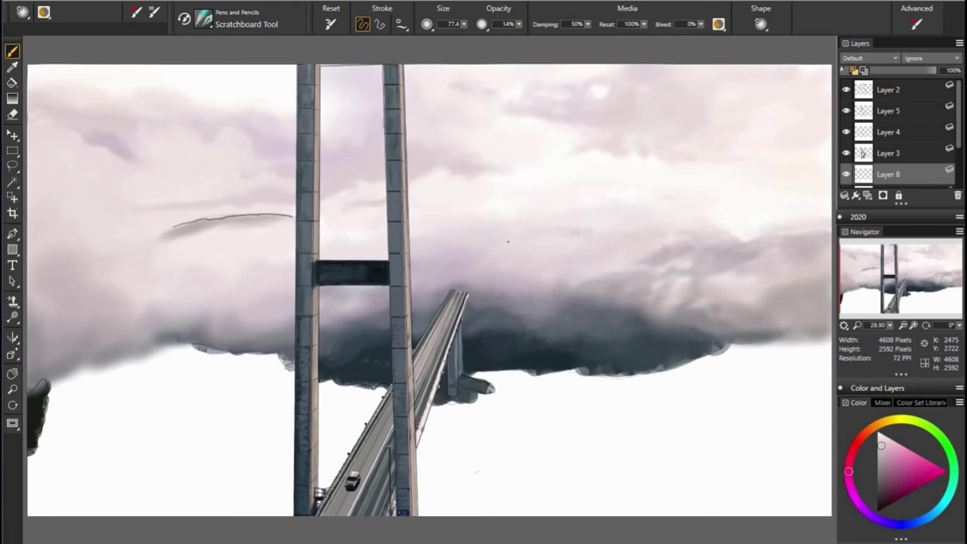
alt+click(559, 272)
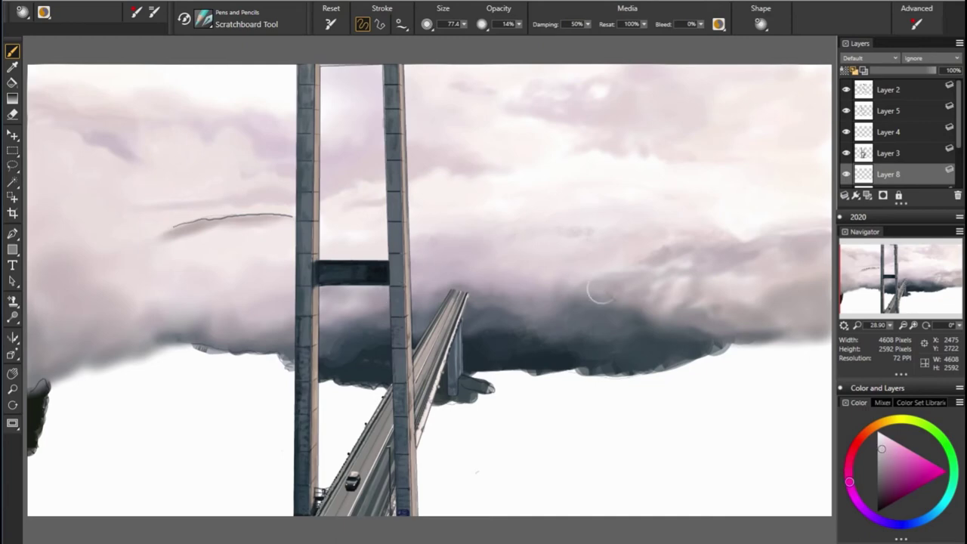
alt+click(475, 209)
alt+click(508, 210)
alt+click(385, 213)
key(bracketleft)
key(bracketleft)
key(bracketleft)
Step: Refine the colour on the Color panel's wheel and triangle to a soft violet
alt+click(95, 261)
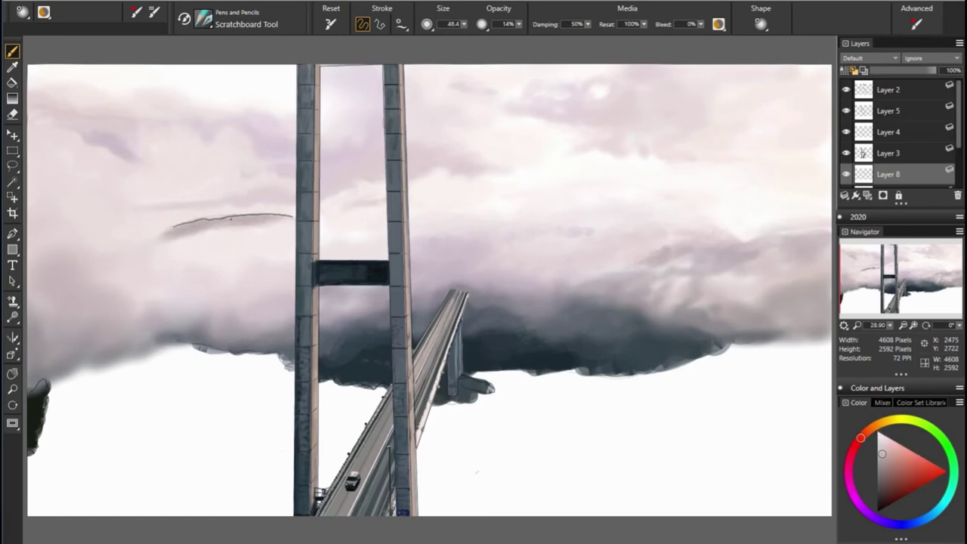
alt+click(251, 233)
alt+click(184, 251)
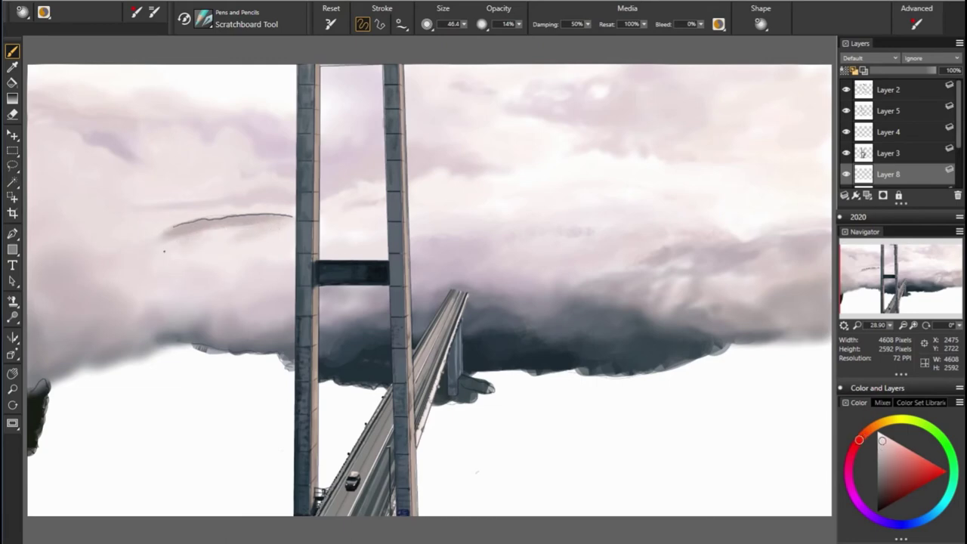
alt+click(202, 236)
alt+click(302, 233)
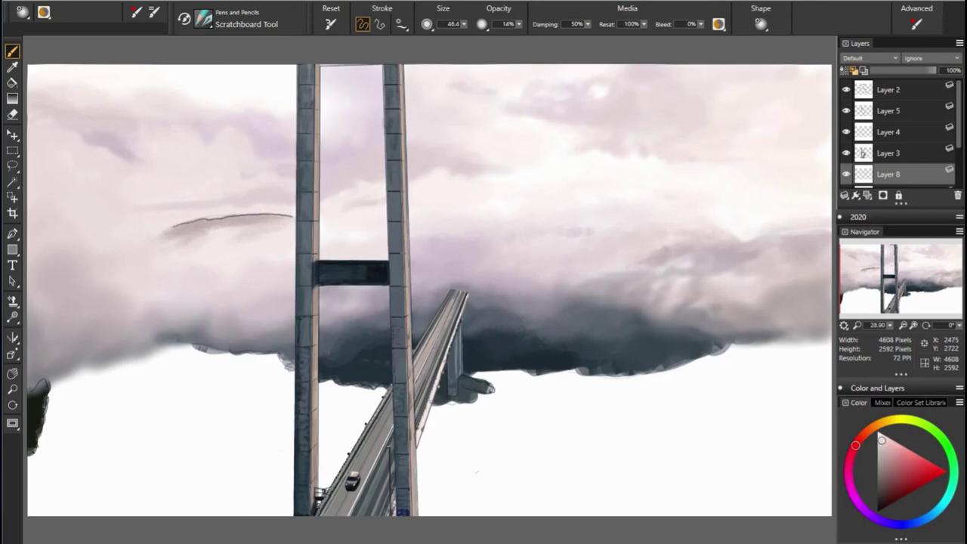
alt+click(104, 312)
alt+click(160, 261)
alt+click(233, 275)
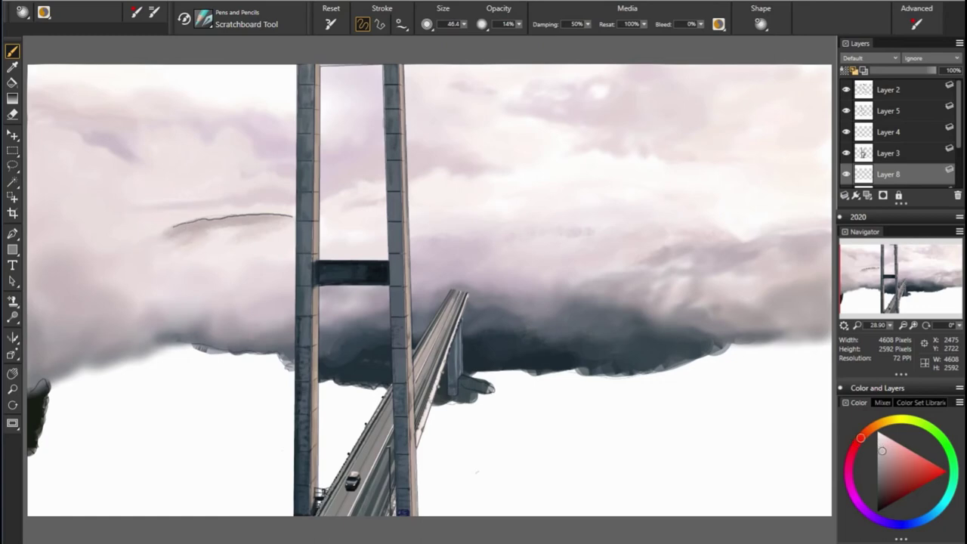
click(885, 465)
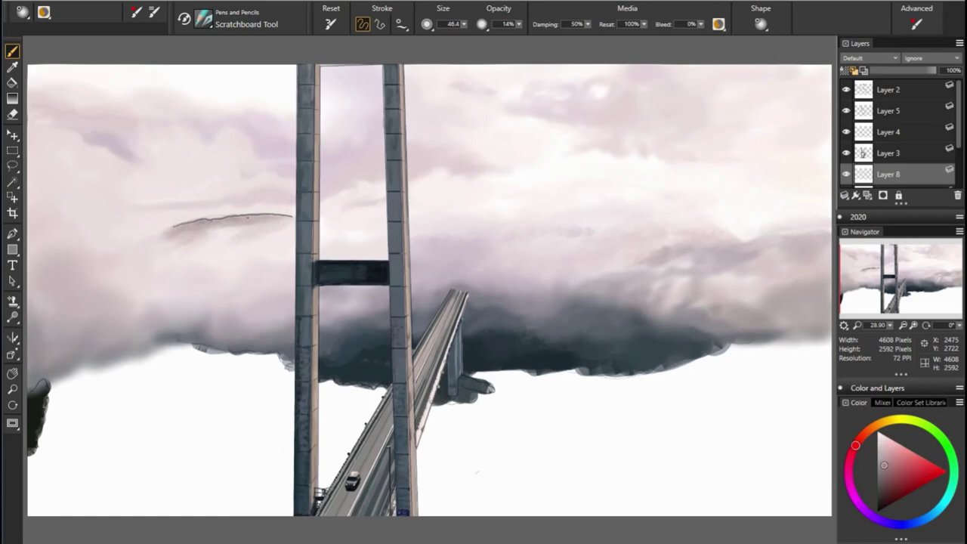
click(880, 520)
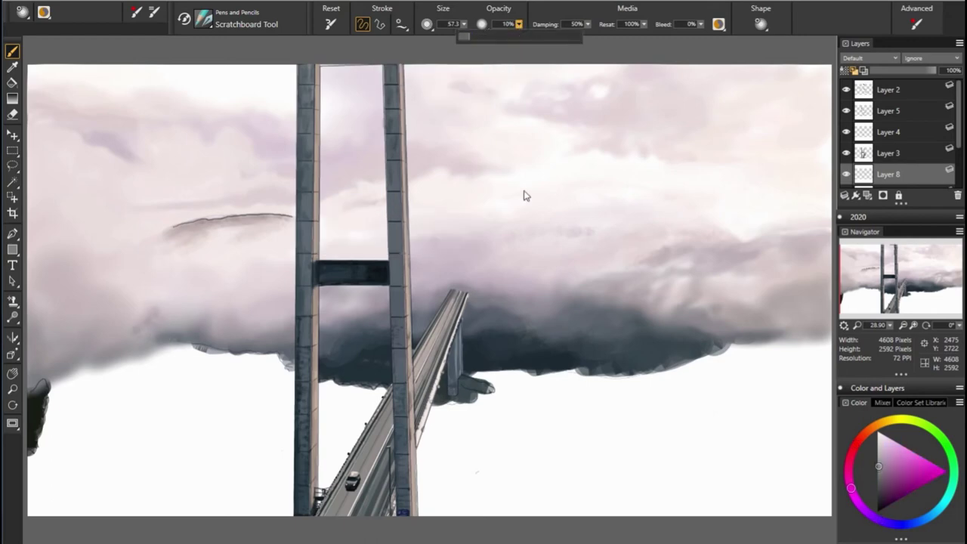
Step: Set the brush to 10% opacity and size 83.7, sampling magenta and bluish cloud tones
key(1)
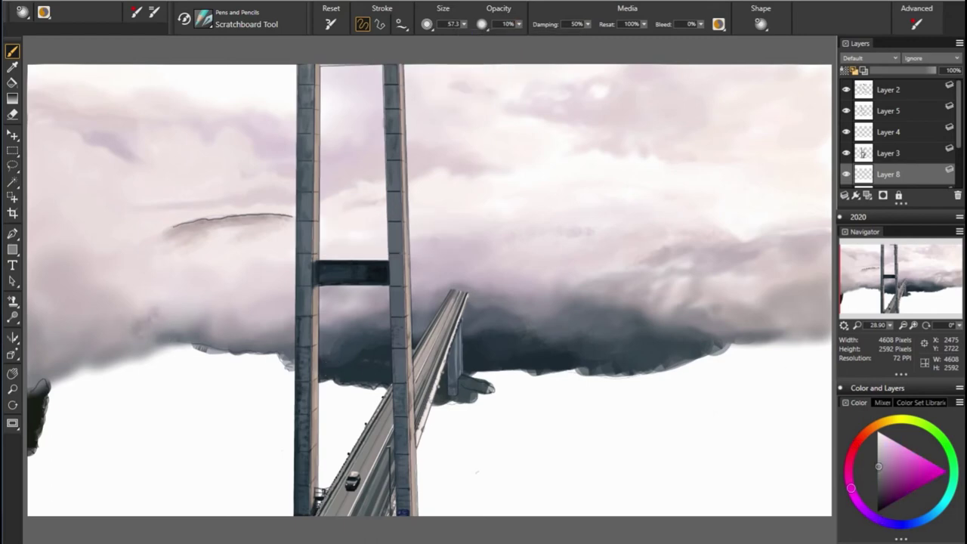
drag(81, 344, 164, 303)
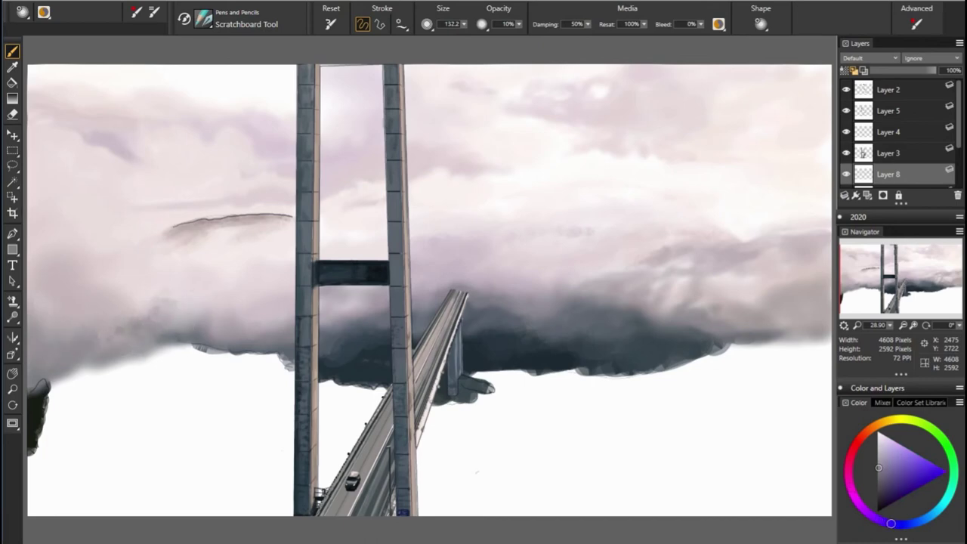
alt+click(226, 338)
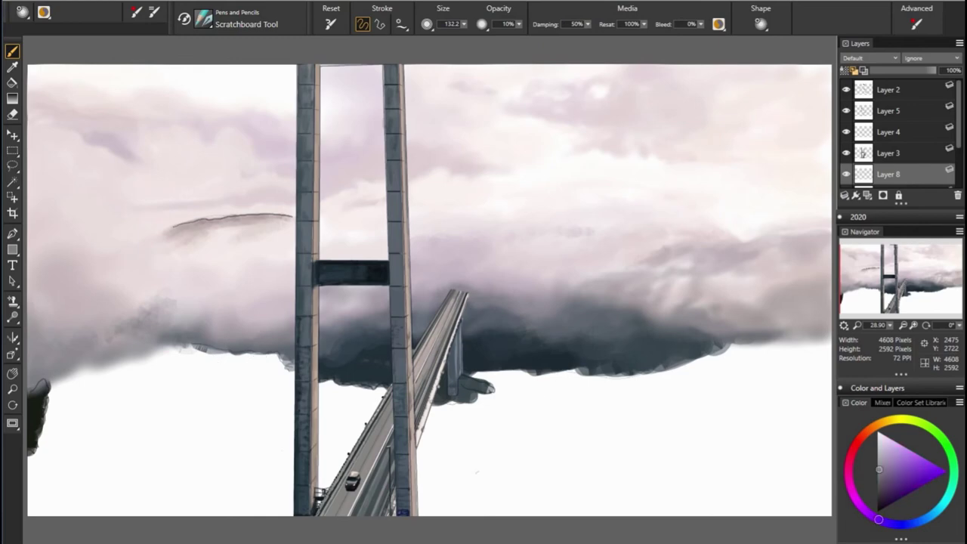
alt+click(249, 340)
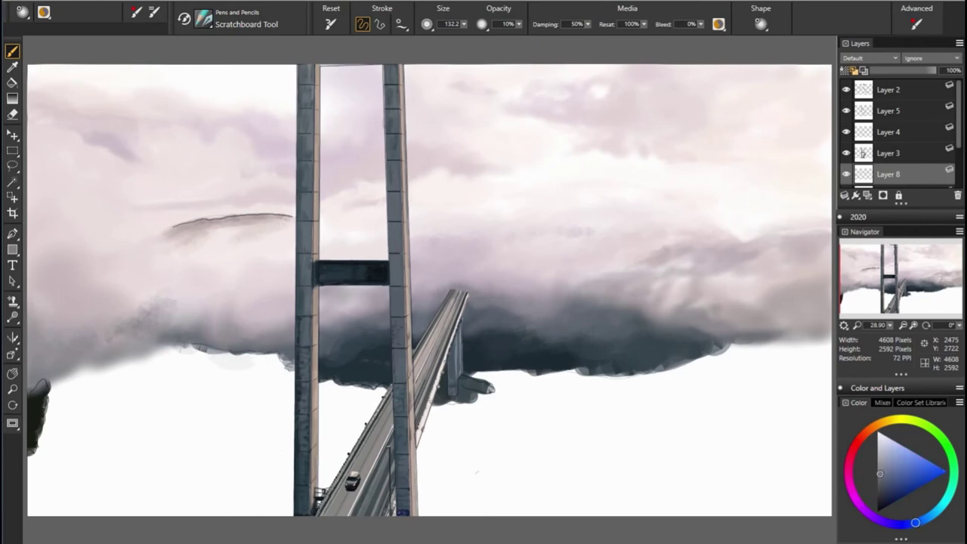
key(bracketleft)
key(bracketleft)
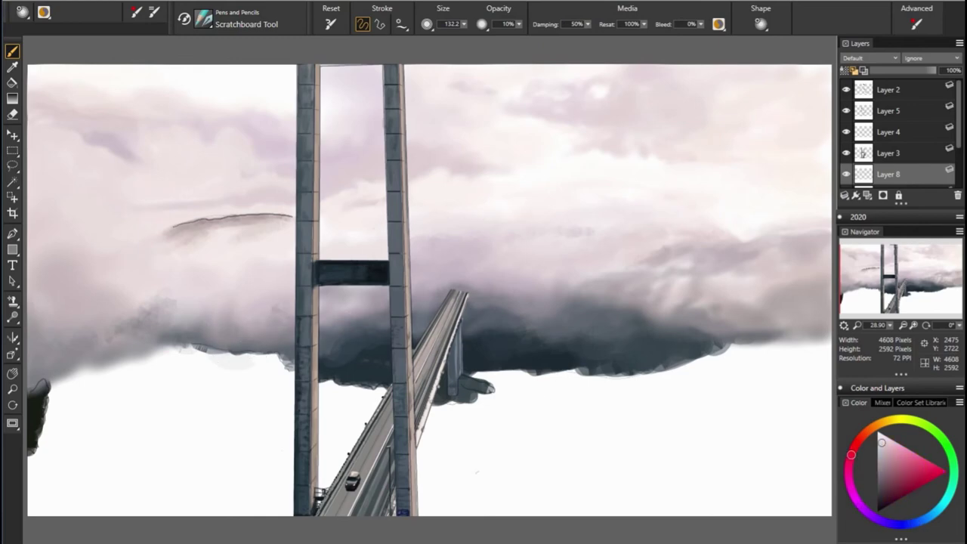
Step: Sample light pinkish-red, magenta and reddish tones from the left clouds
alt+click(161, 204)
alt+click(177, 201)
alt+click(284, 182)
alt+click(272, 127)
alt+click(237, 132)
alt+click(208, 173)
alt+click(272, 180)
Step: Sample further cloud shades from the upper-left and centre clouds
alt+click(171, 155)
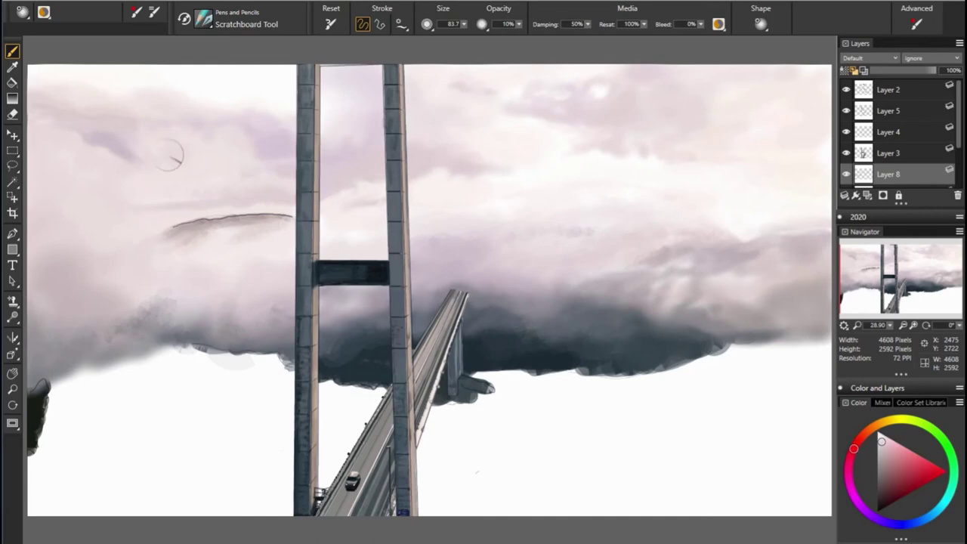
alt+click(195, 136)
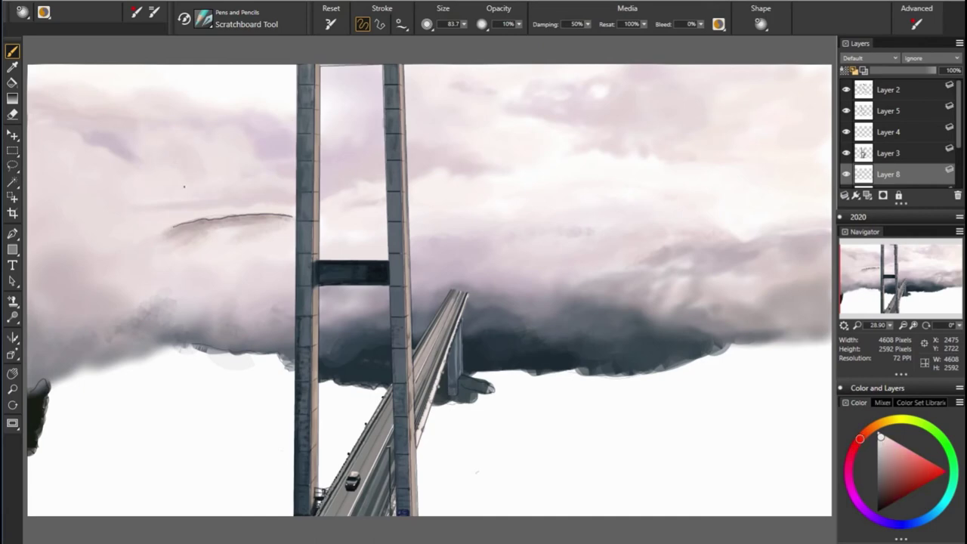
alt+click(183, 186)
alt+click(144, 141)
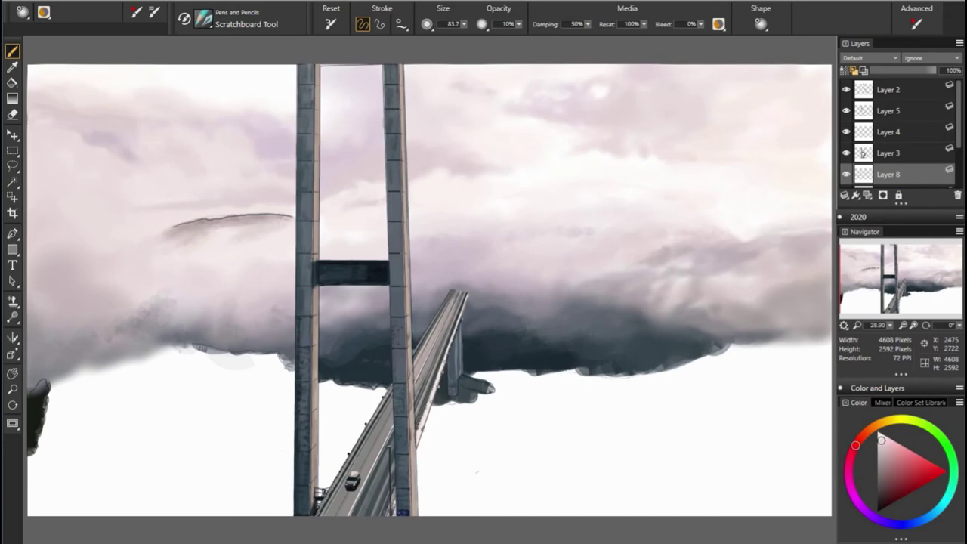
alt+click(89, 100)
alt+click(429, 167)
alt+click(169, 143)
Step: Raise the brush opacity to 13% and sample reddish and pinkish cloud shades
drag(520, 23, 529, 46)
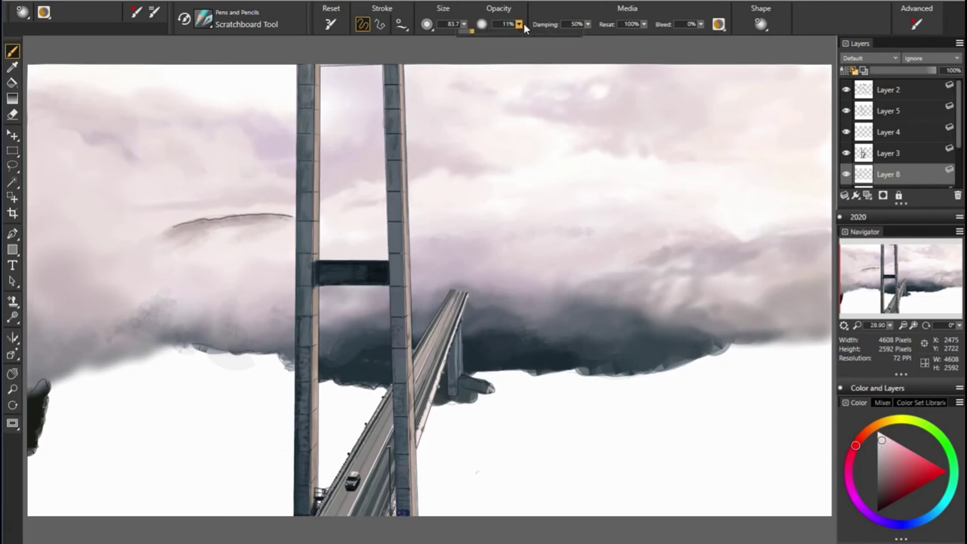
alt+click(182, 116)
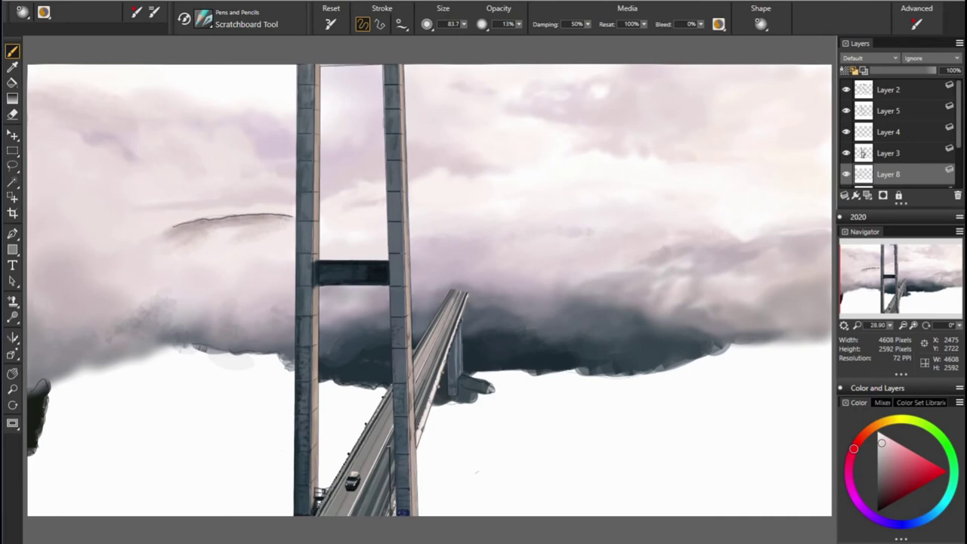
alt+click(751, 158)
alt+click(251, 188)
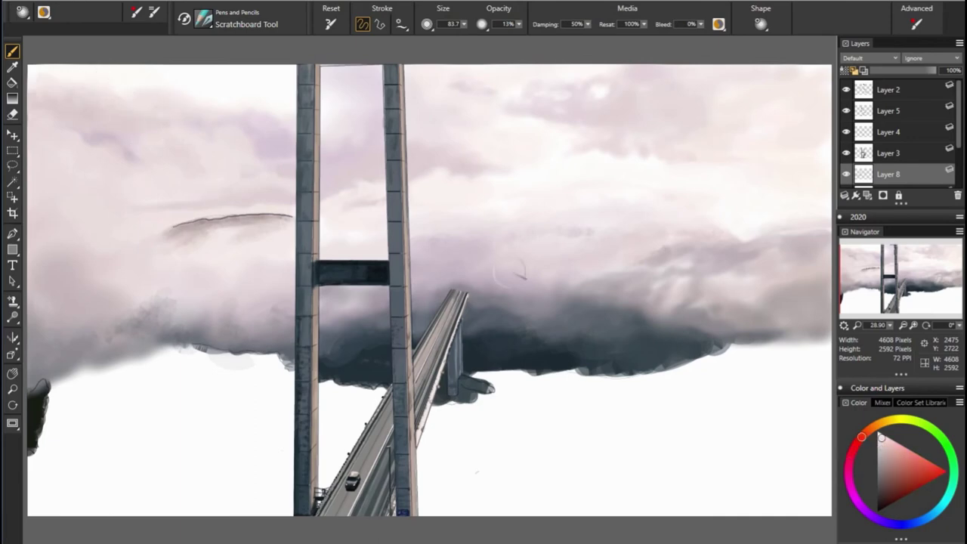
alt+click(520, 272)
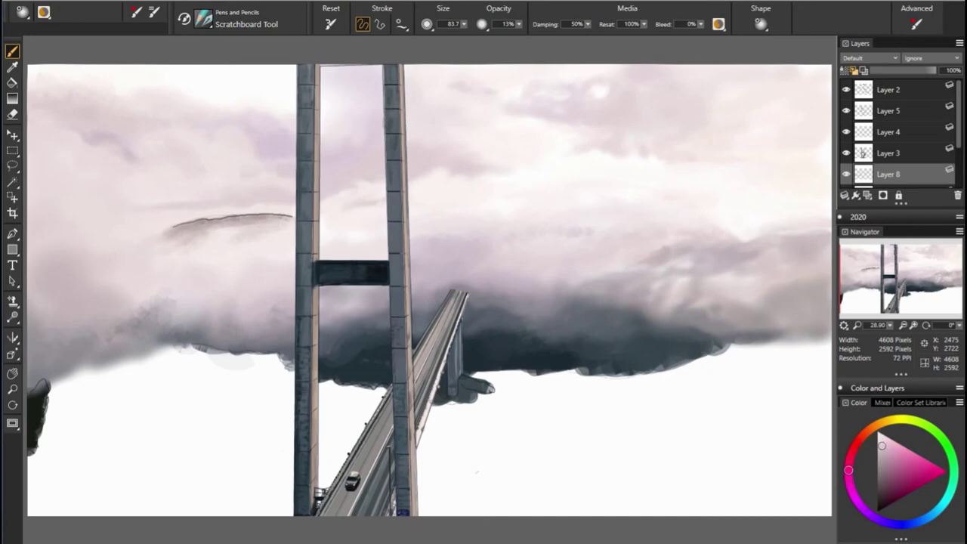
alt+click(229, 143)
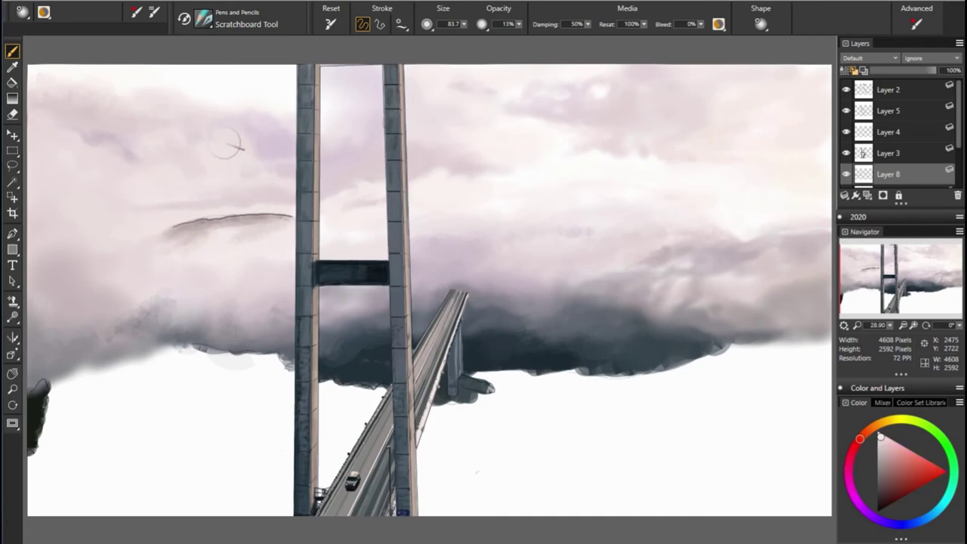
alt+click(755, 183)
alt+click(156, 207)
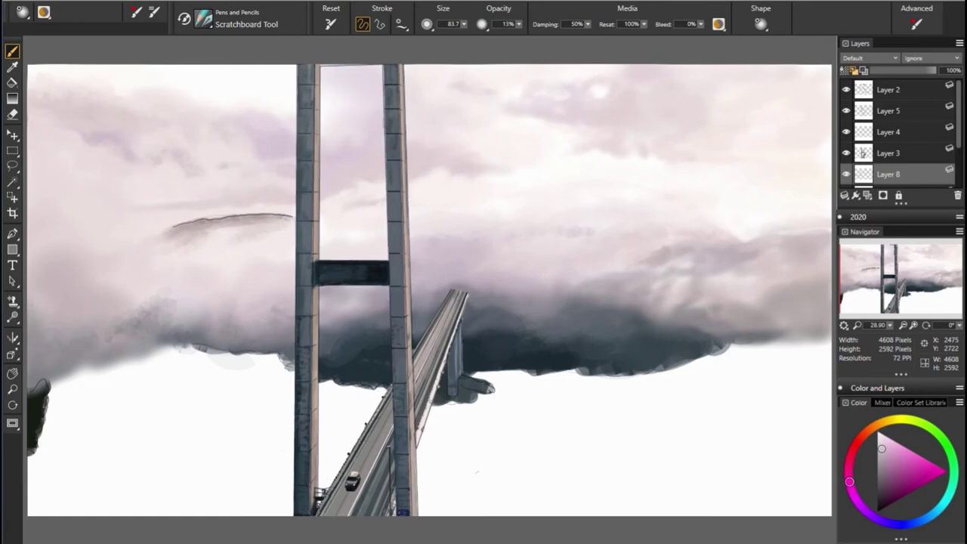
Step: Sample purplish and reddish sky tones and shift the paint colour towards magenta
alt+click(100, 108)
alt+click(657, 130)
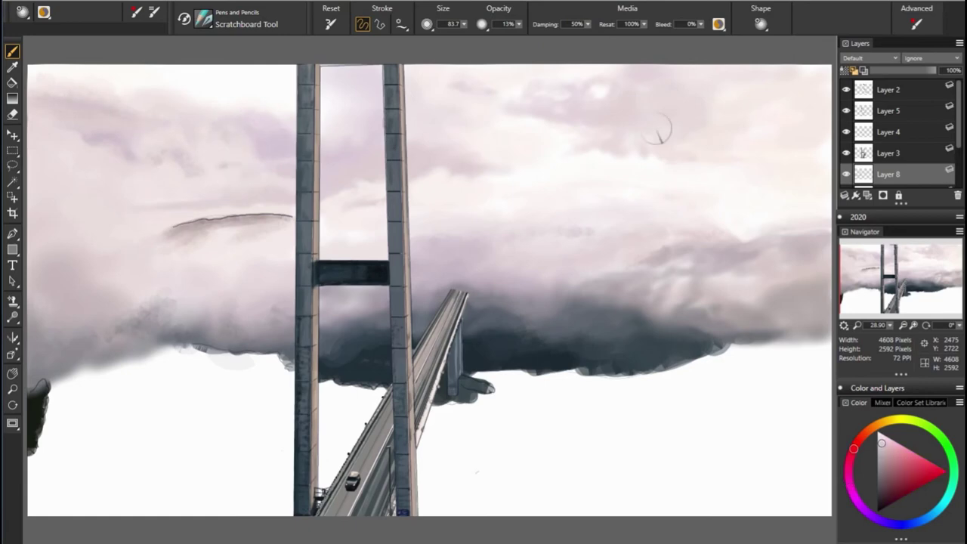
alt+click(287, 141)
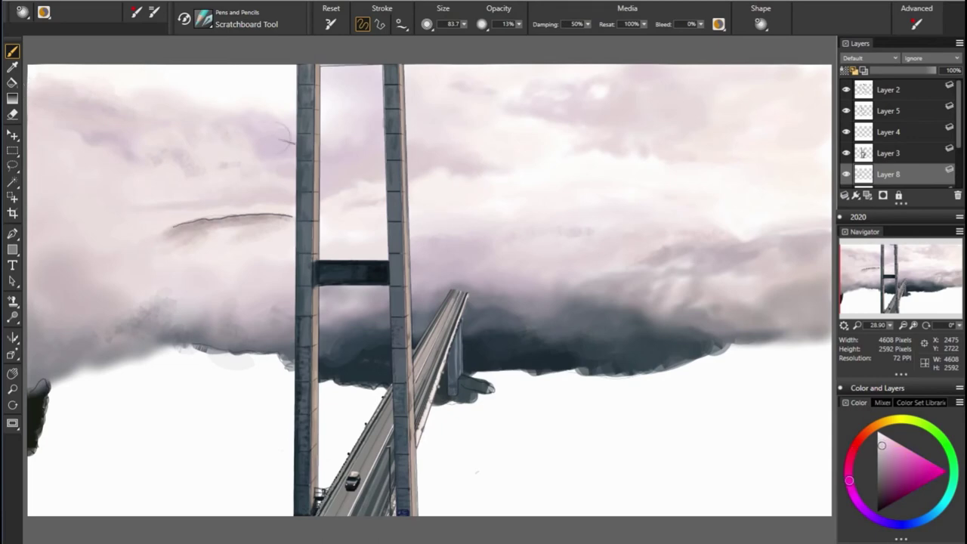
alt+click(256, 113)
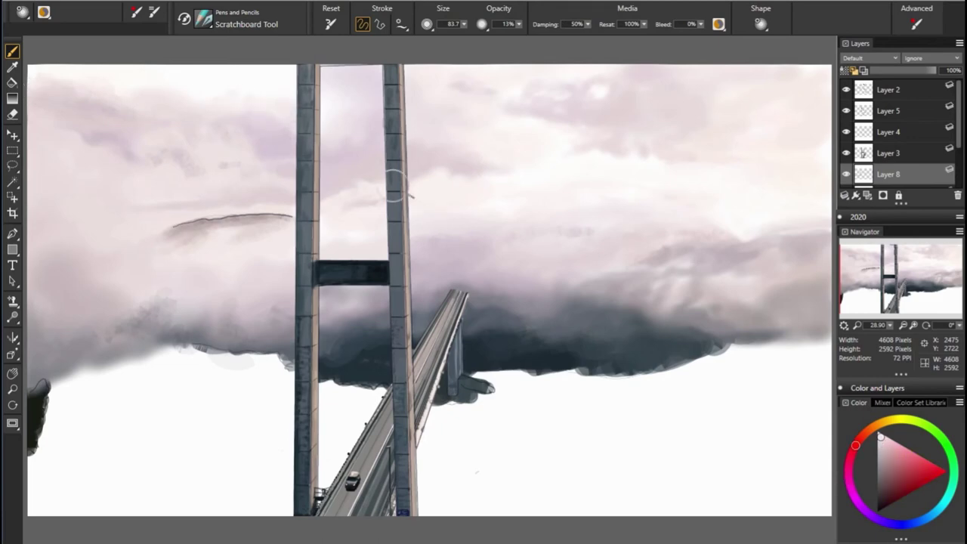
mouse_move(856, 446)
mouse_down()
mouse_move(852, 490)
mouse_move(852, 451)
mouse_up()
alt+click(188, 188)
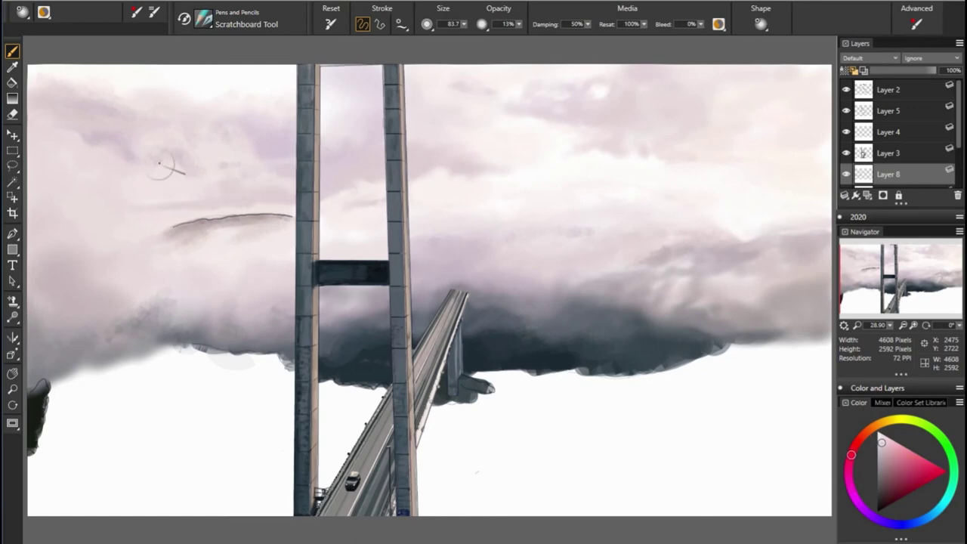
alt+click(185, 198)
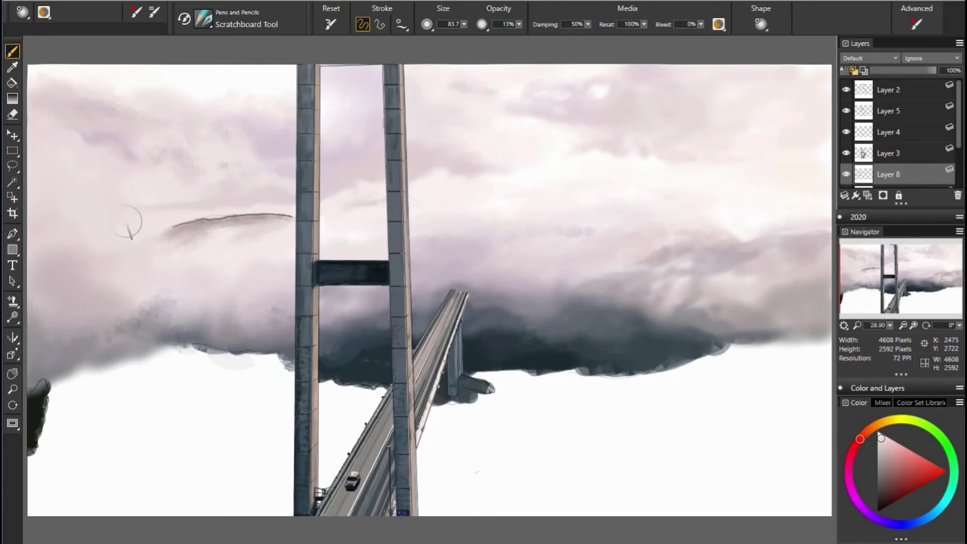
alt+click(195, 201)
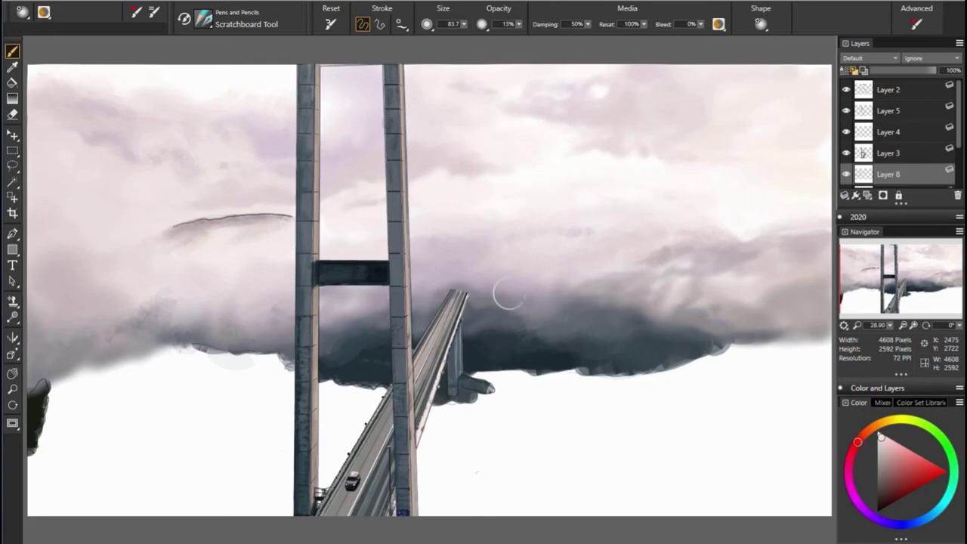
alt+click(518, 212)
Step: Sample warm orange and pale pink colours across the upper sky
alt+click(76, 189)
alt+click(309, 160)
alt+click(193, 141)
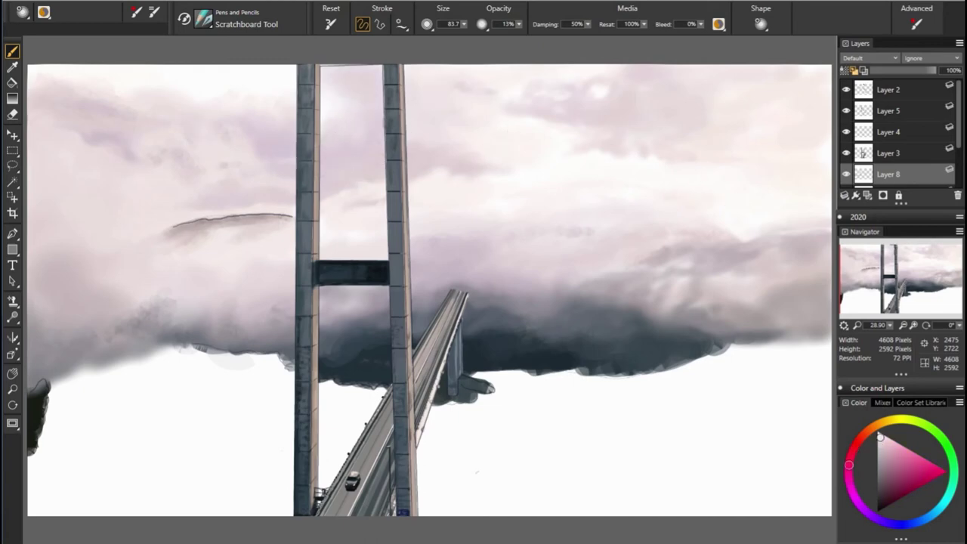
alt+click(467, 102)
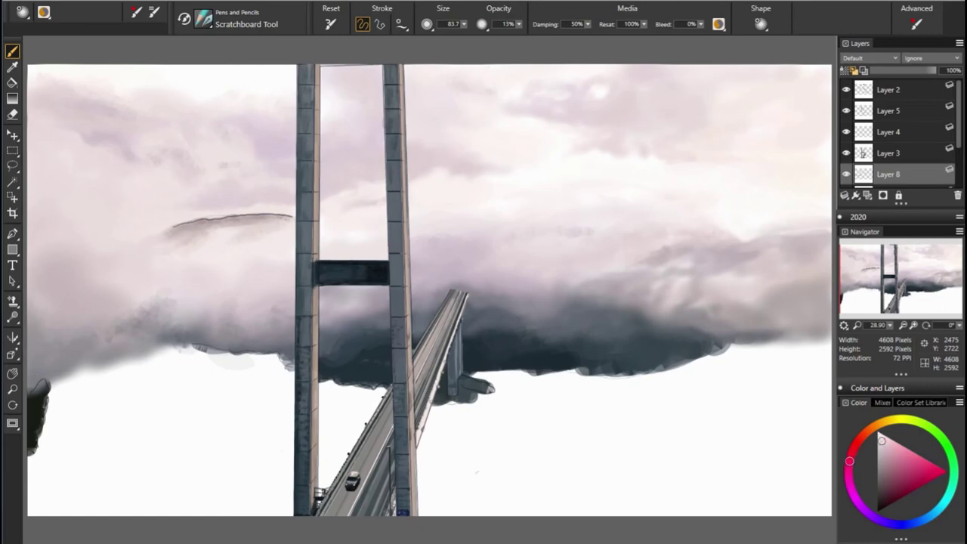
alt+click(468, 136)
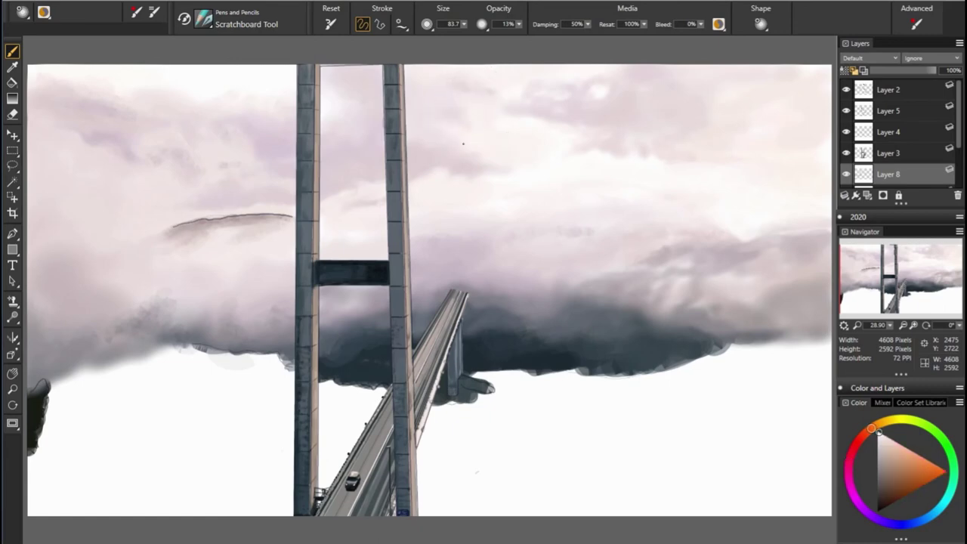
alt+click(601, 87)
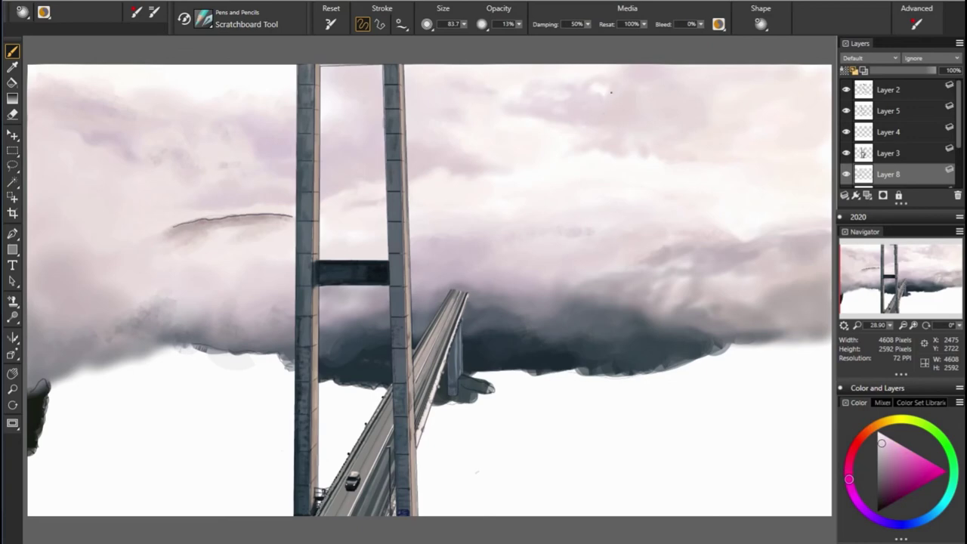
alt+click(673, 116)
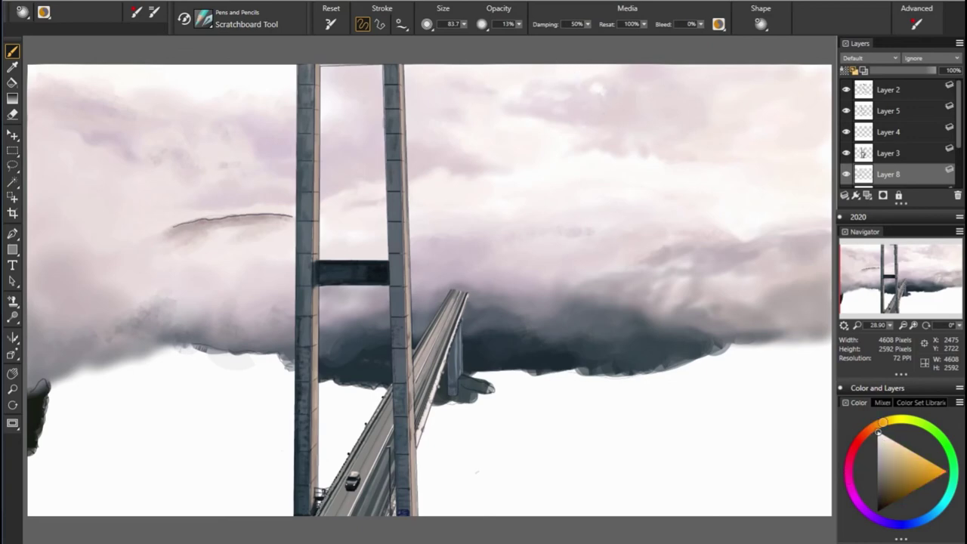
alt+click(523, 113)
alt+click(773, 170)
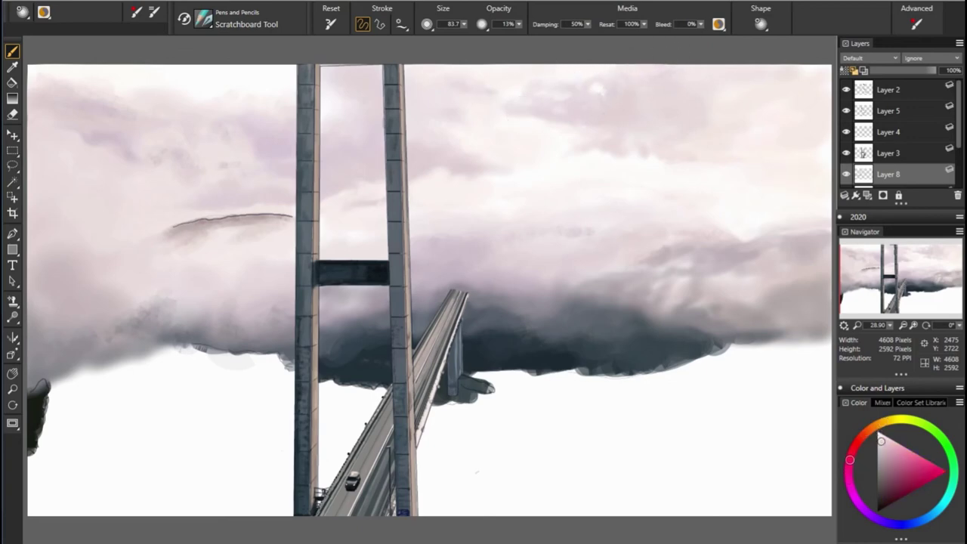
Step: Sample warm upper-right sky tones, undo a stray test stroke, and pick a sky pink
alt+click(748, 89)
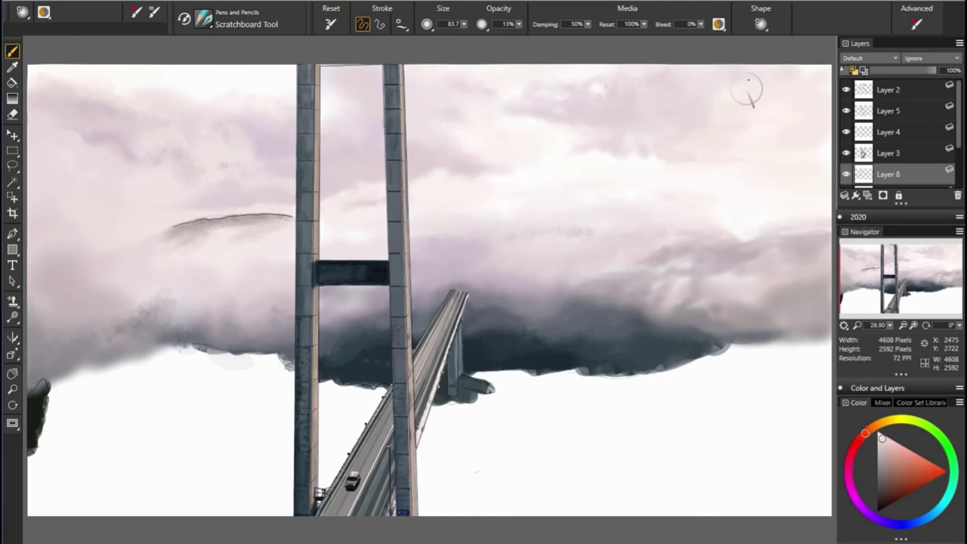
alt+click(770, 136)
alt+click(826, 128)
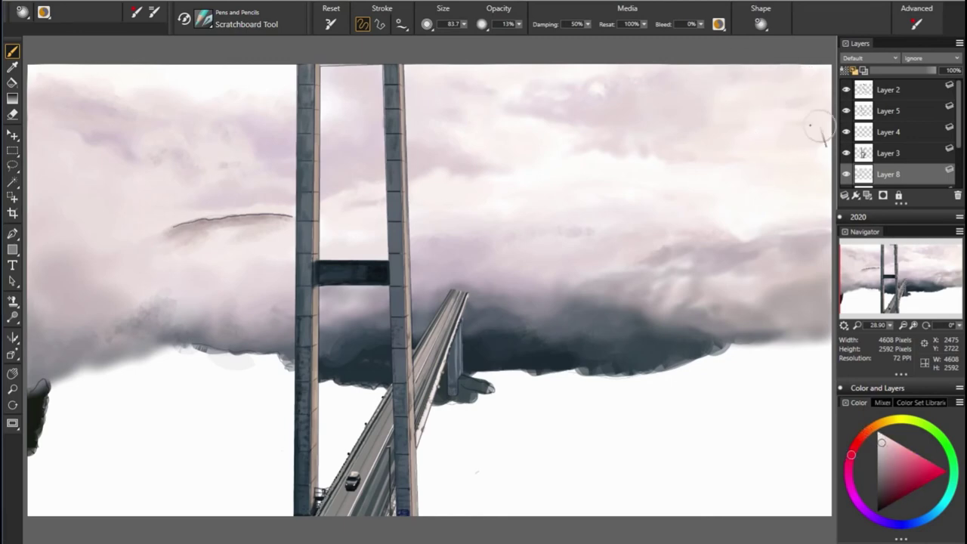
alt+click(801, 95)
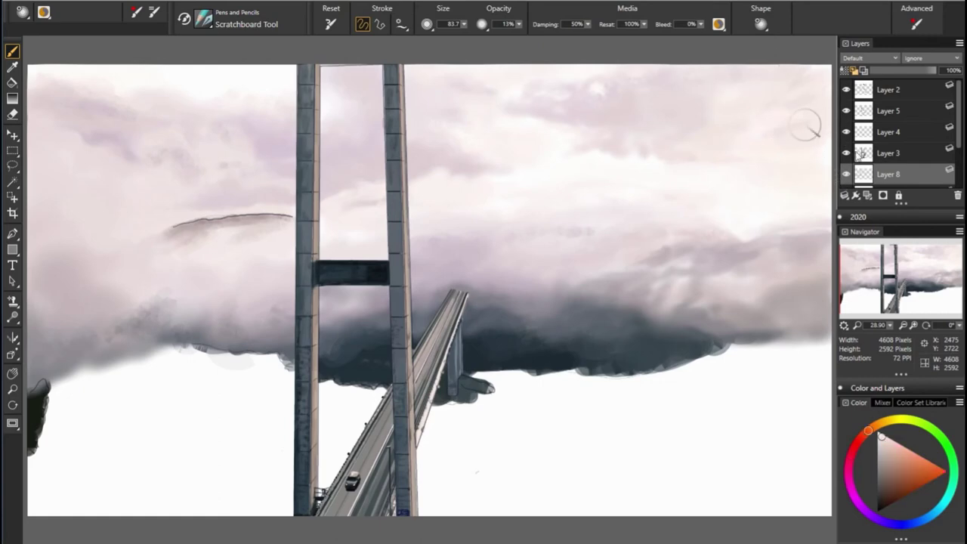
alt+click(759, 98)
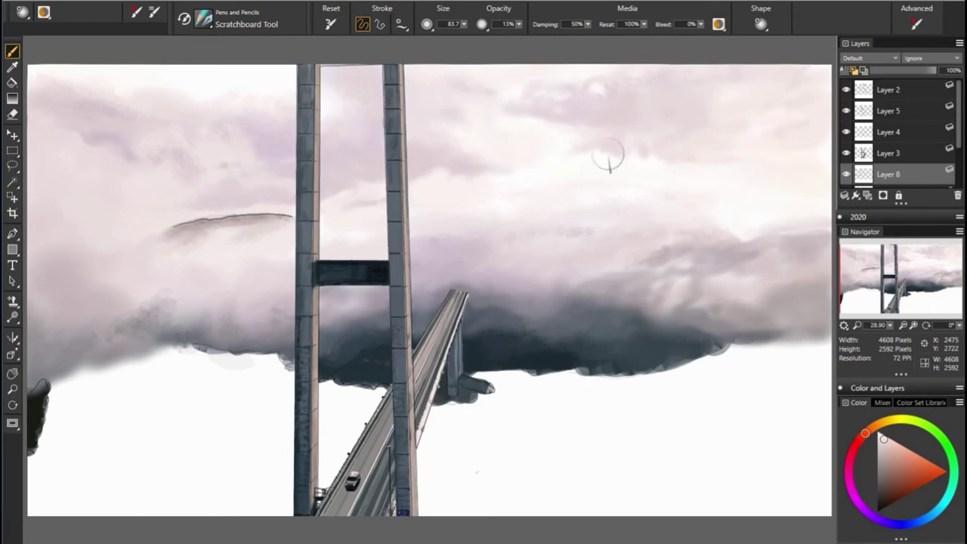
alt+click(685, 137)
drag(680, 115, 639, 130)
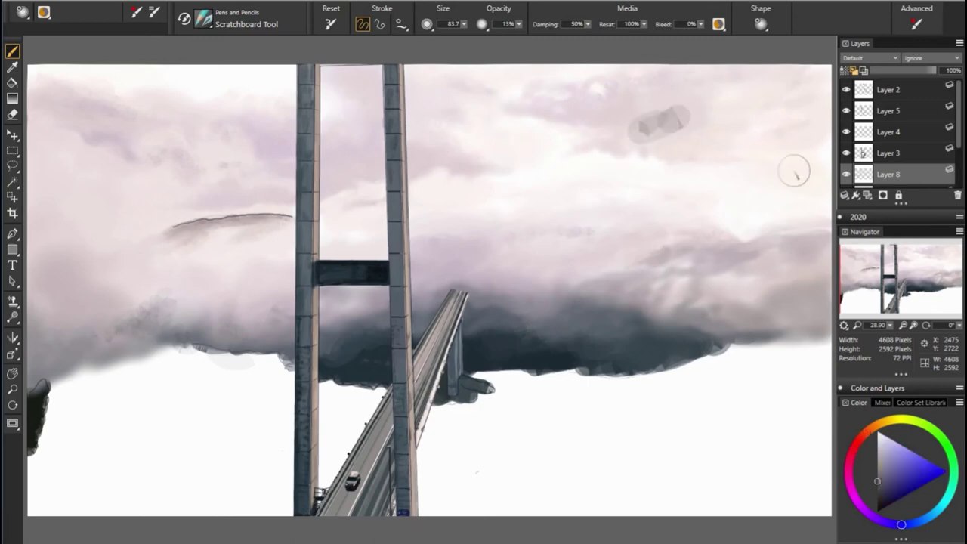
key(ctrl+z)
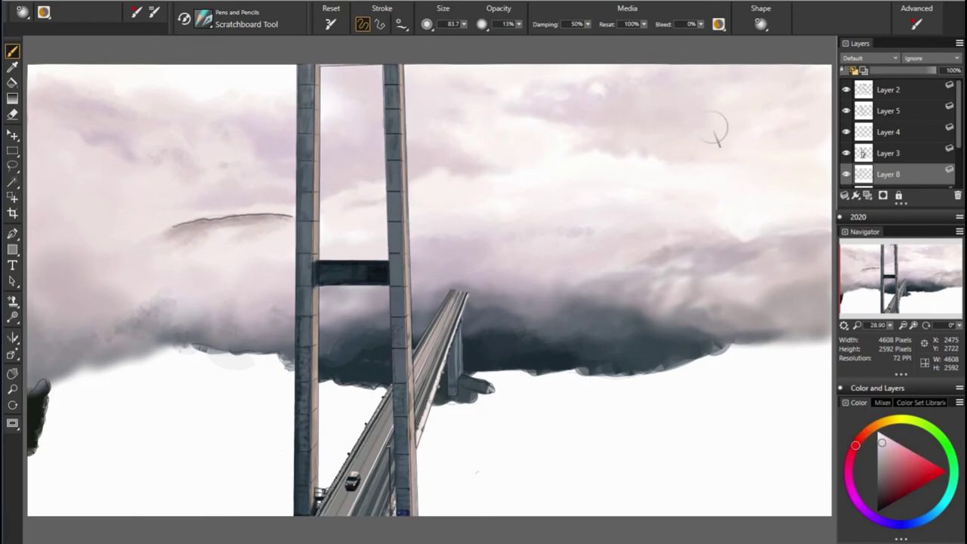
alt+click(481, 150)
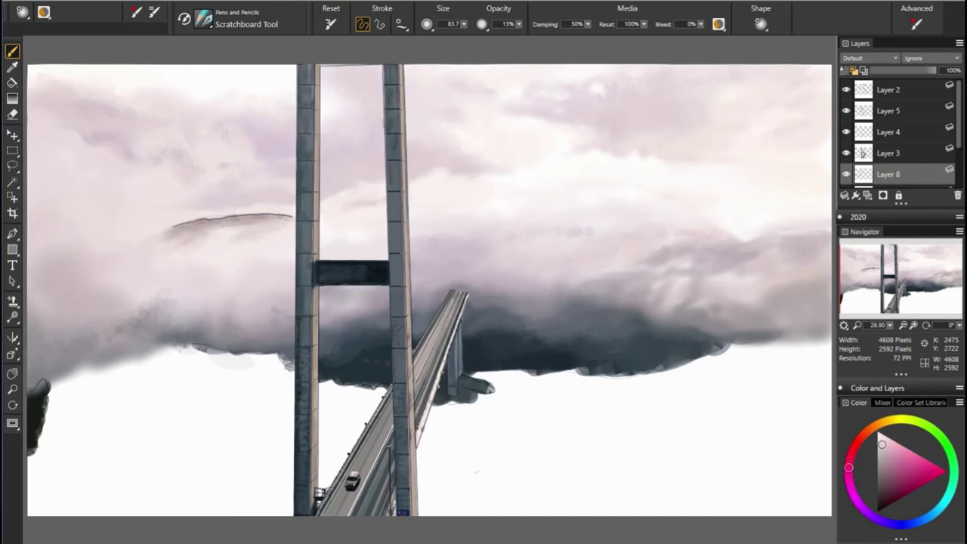
Step: Sample orange-red sky tones, shift the colour to red, and enlarge the brush to 129.3
alt+click(593, 144)
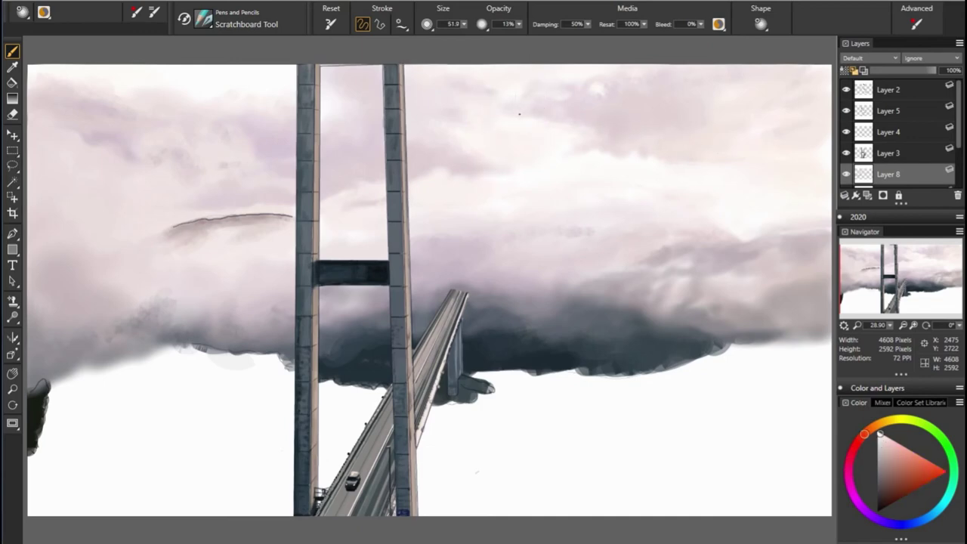
alt+click(779, 159)
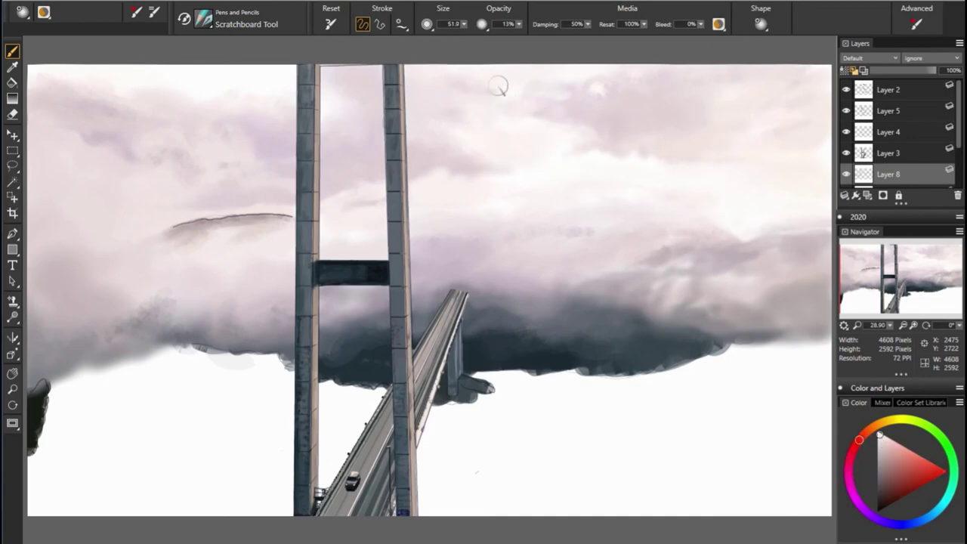
alt+click(444, 98)
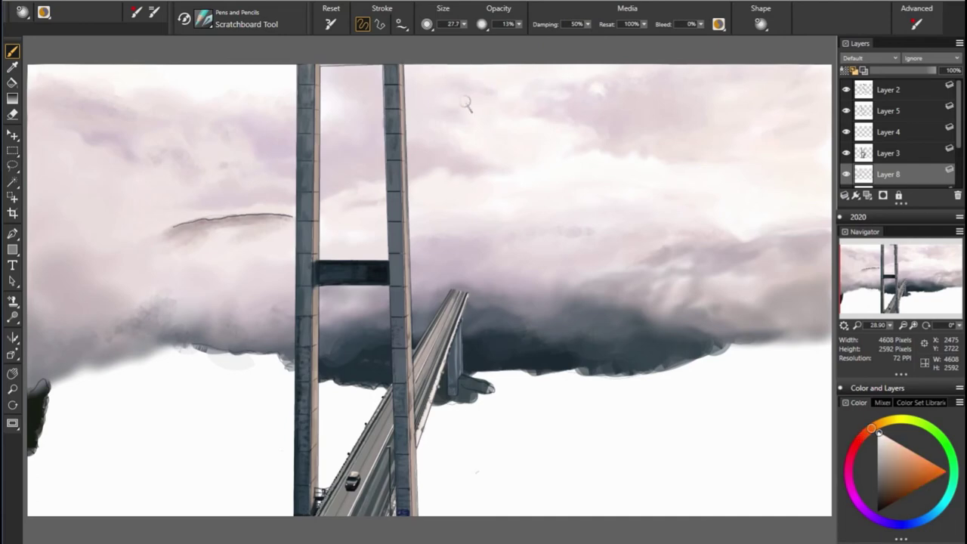
key(bracketleft)
key(bracketleft)
key(bracketleft)
key(bracketright)
key(bracketright)
key(bracketright)
drag(870, 430, 850, 464)
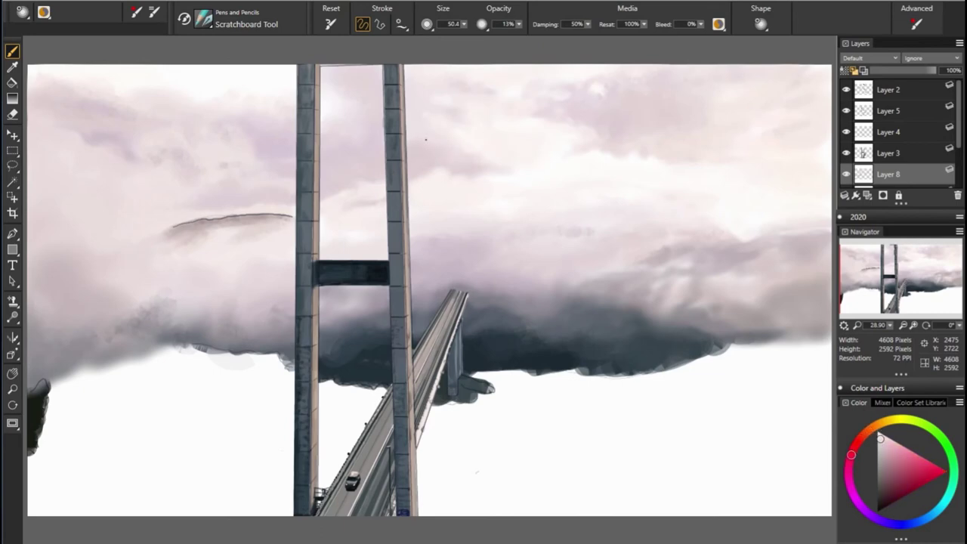
click(858, 440)
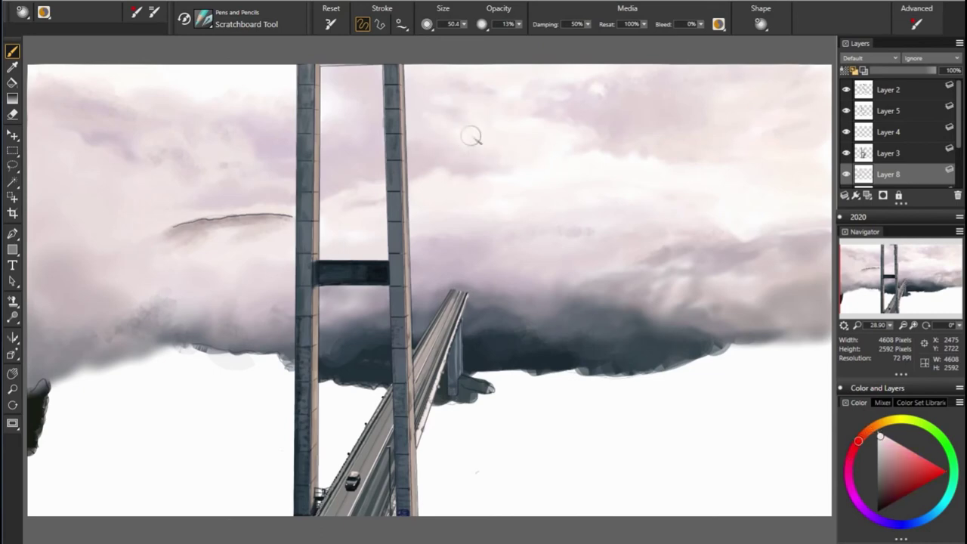
click(864, 433)
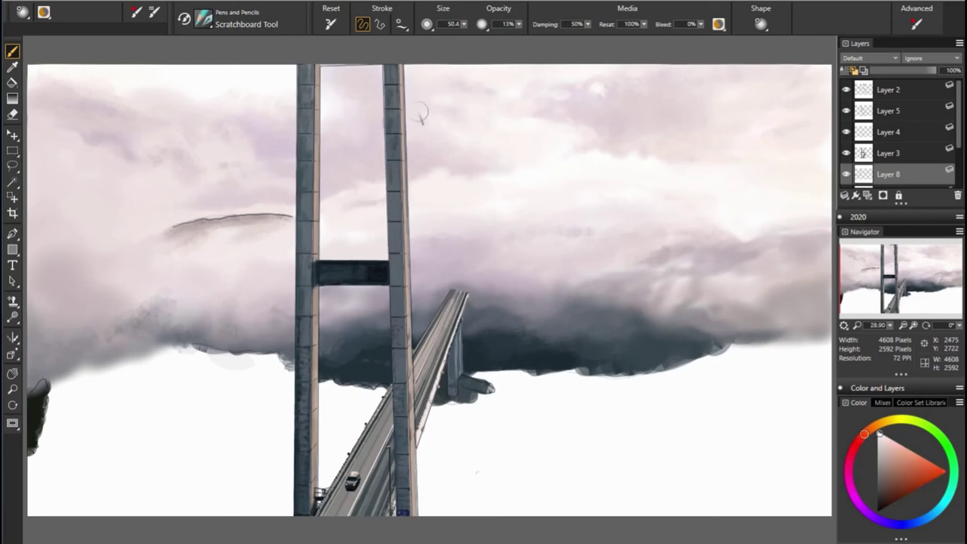
drag(452, 23, 476, 23)
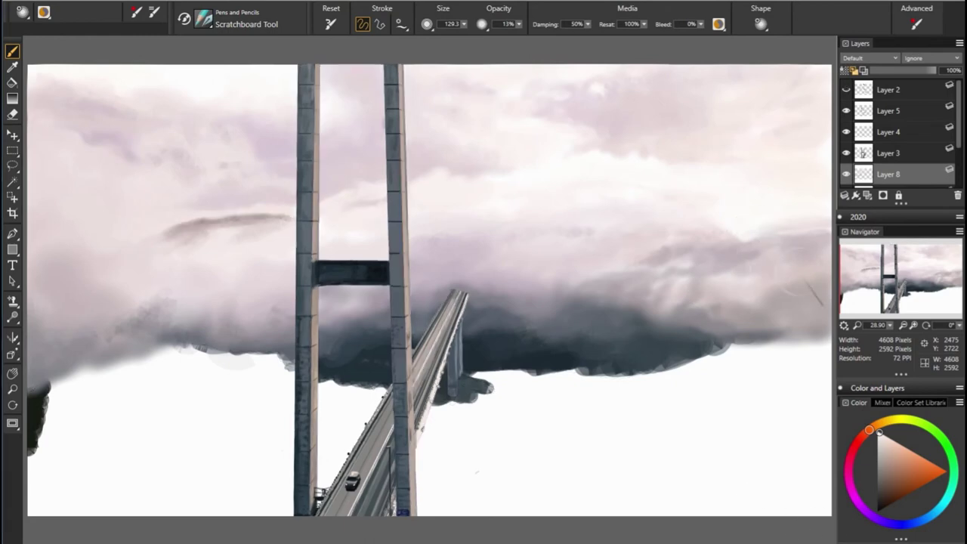
Step: Shrink the brush to 75.6 and blend light pinks and warm oranges sampled near the tower
alt+click(782, 204)
key(bracketleft)
key(bracketleft)
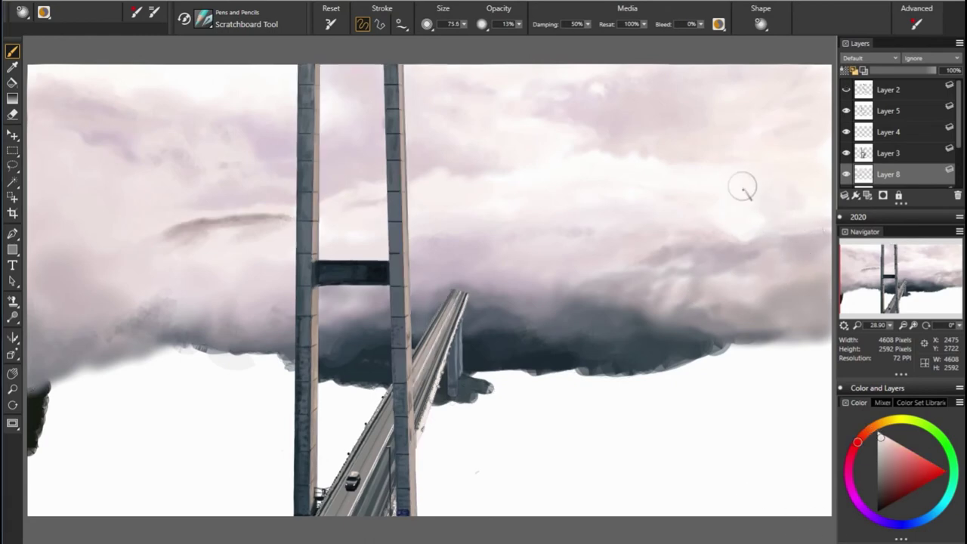
alt+click(788, 187)
key(ctrl+z)
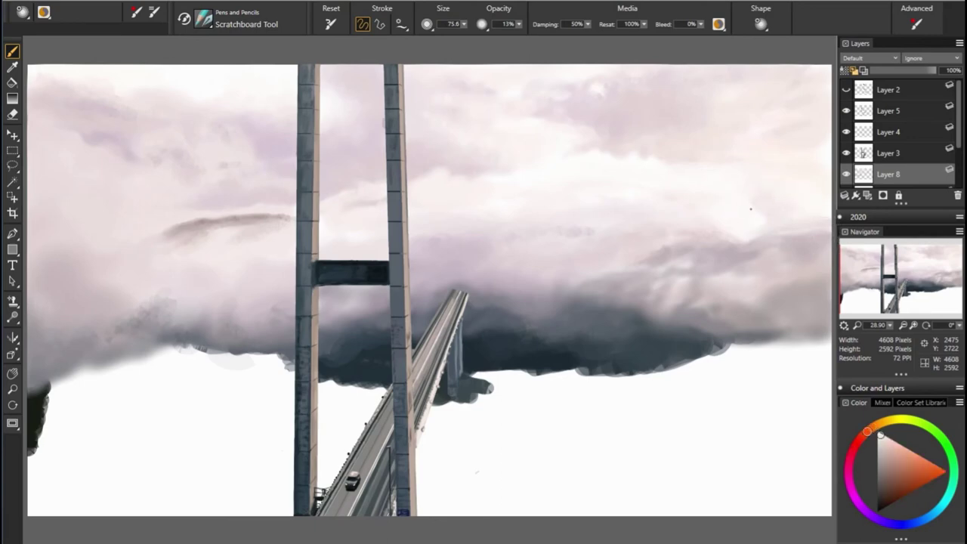
alt+click(800, 227)
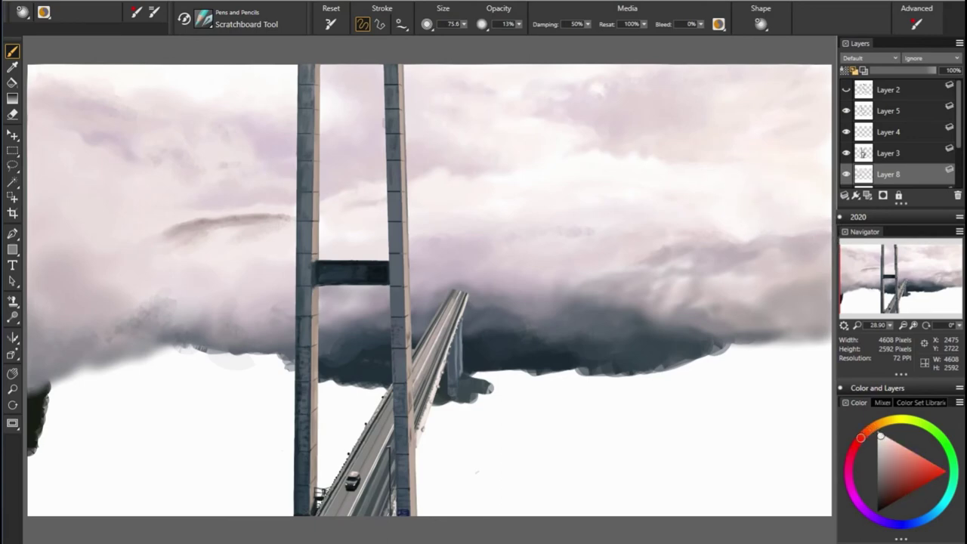
alt+click(794, 249)
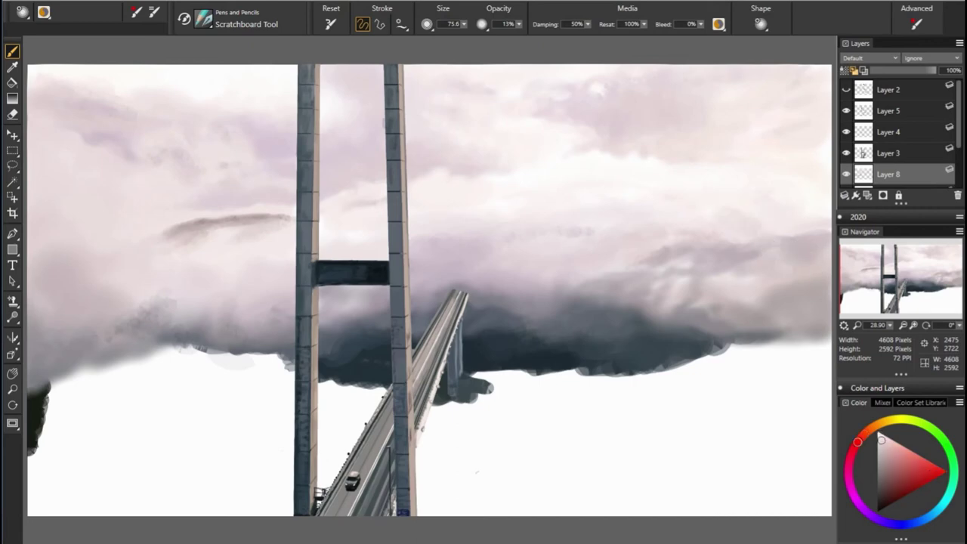
alt+click(751, 225)
alt+click(794, 193)
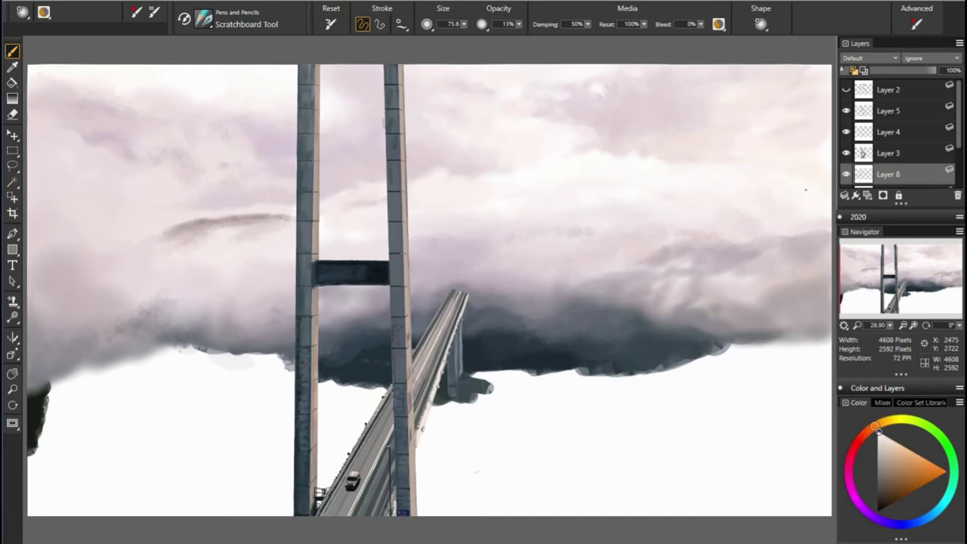
alt+click(790, 155)
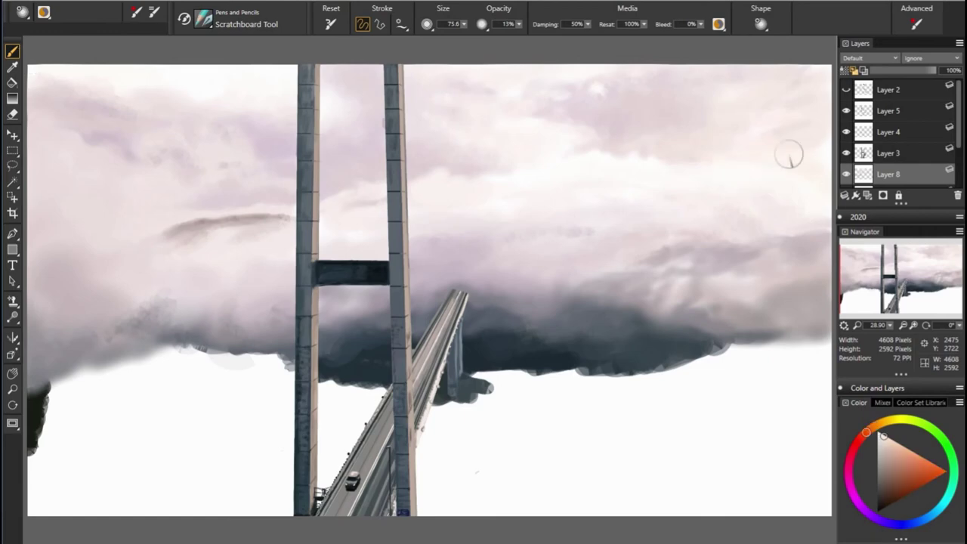
Step: Work reds, magenta-pinks, near-white and orange tones sampled from the upper sky into the cloud edge
alt+click(637, 142)
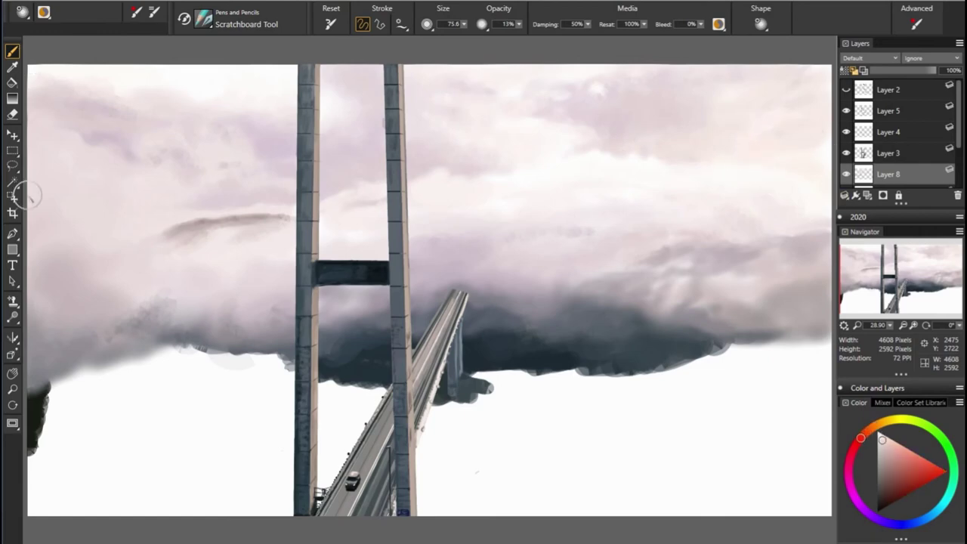
alt+click(566, 158)
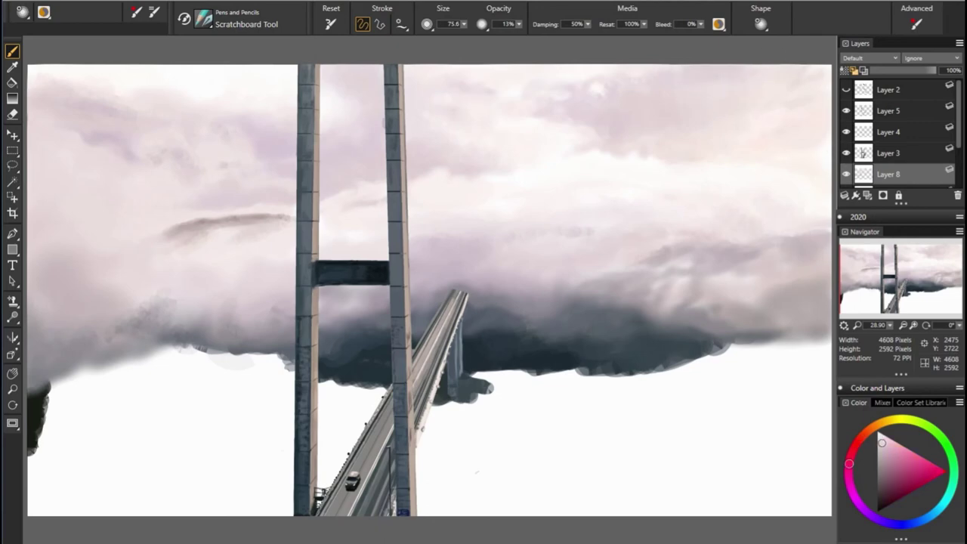
alt+click(632, 121)
alt+click(581, 164)
alt+click(500, 160)
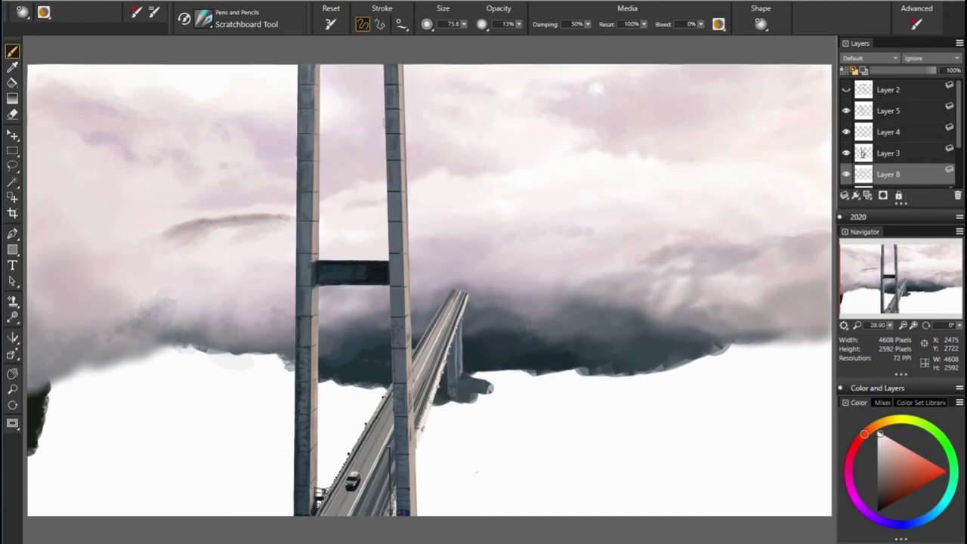
alt+click(604, 121)
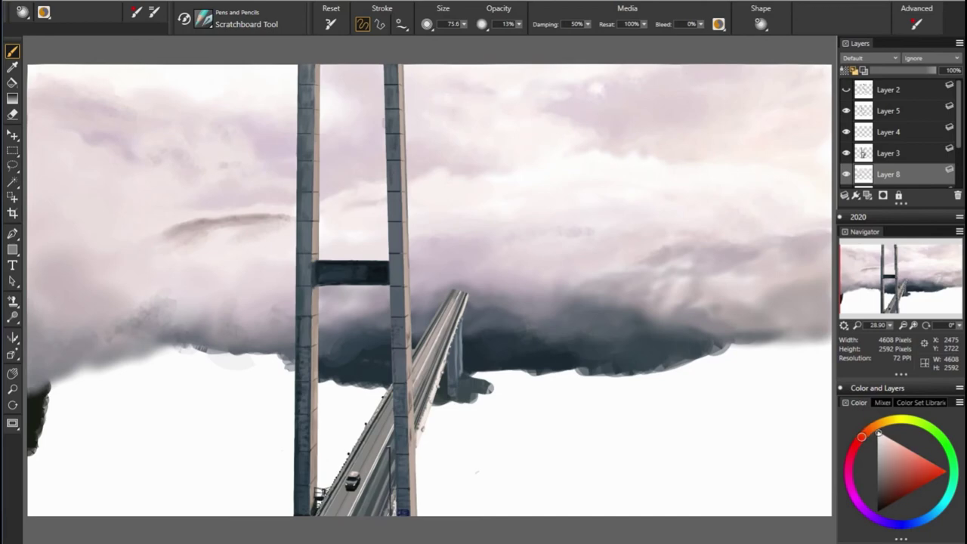
alt+click(713, 135)
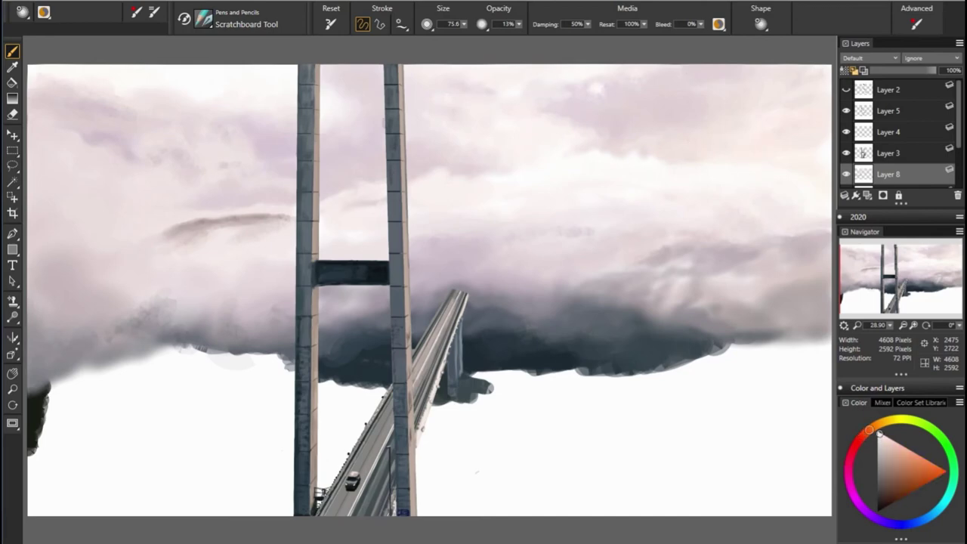
alt+click(545, 91)
alt+click(484, 160)
alt+click(562, 99)
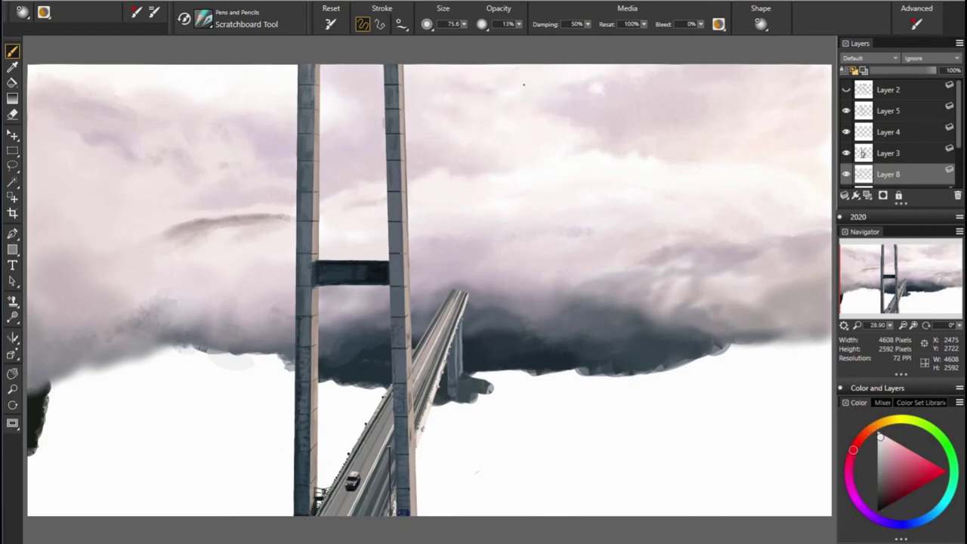
alt+click(561, 105)
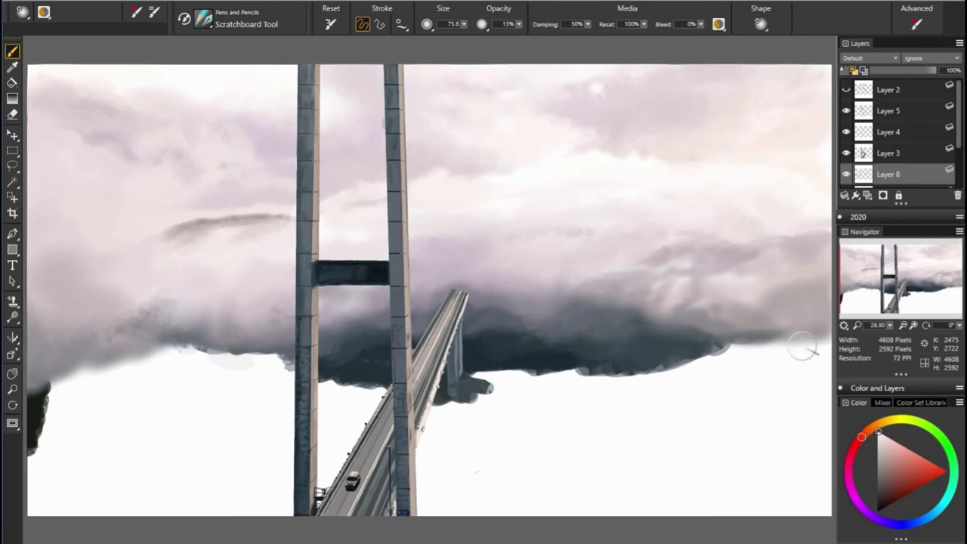
alt+click(465, 65)
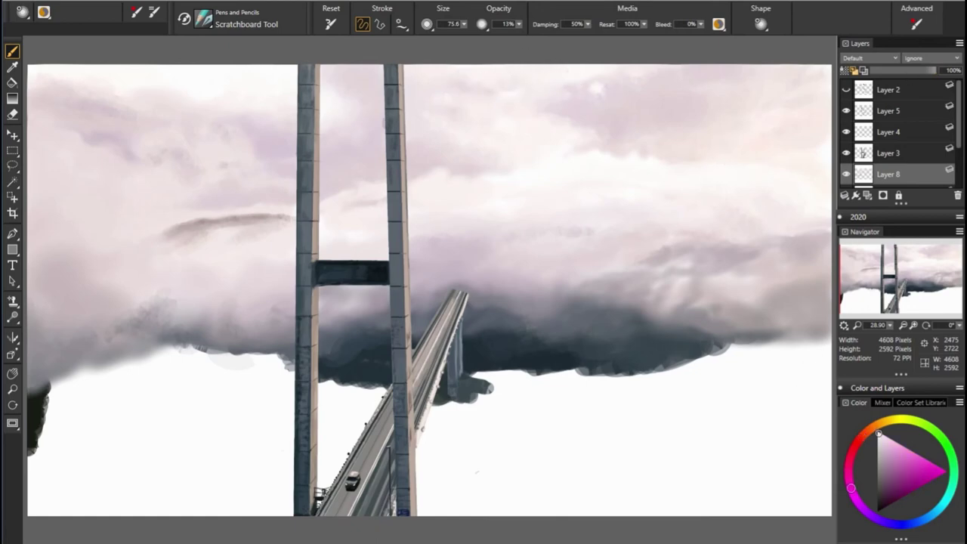
alt+click(519, 98)
alt+click(446, 77)
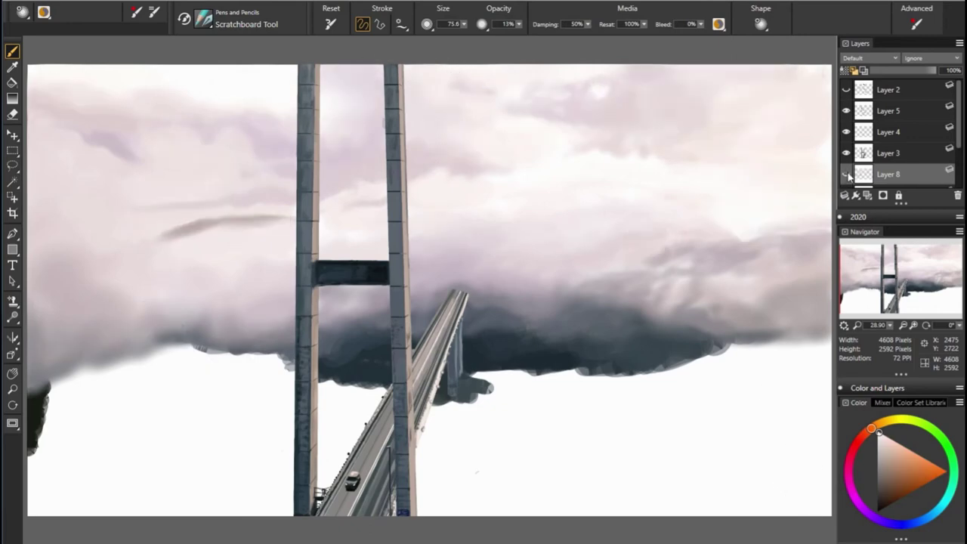
Step: Blend orange, red and magenta tones from around the bridge crossbeam into the lower-left clouds
alt+click(640, 185)
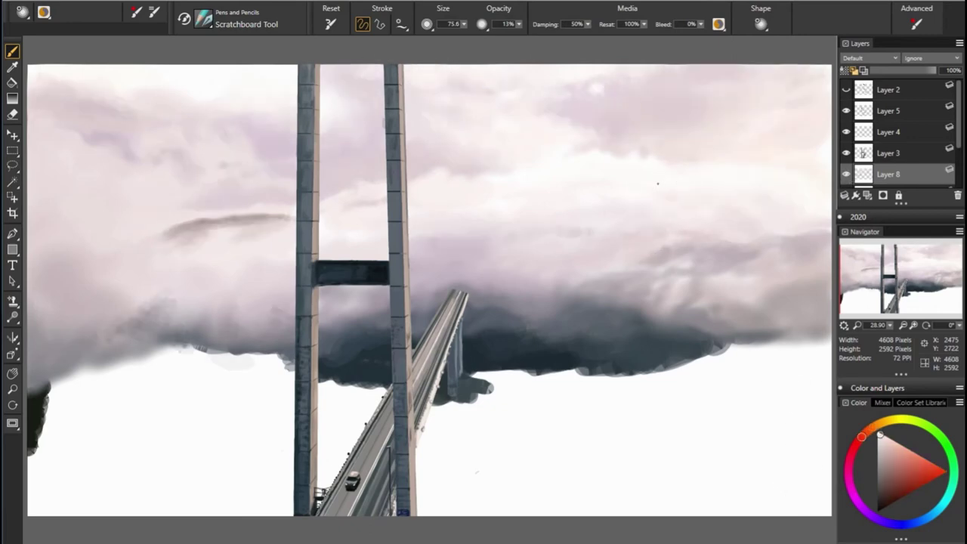
alt+click(654, 194)
alt+click(622, 192)
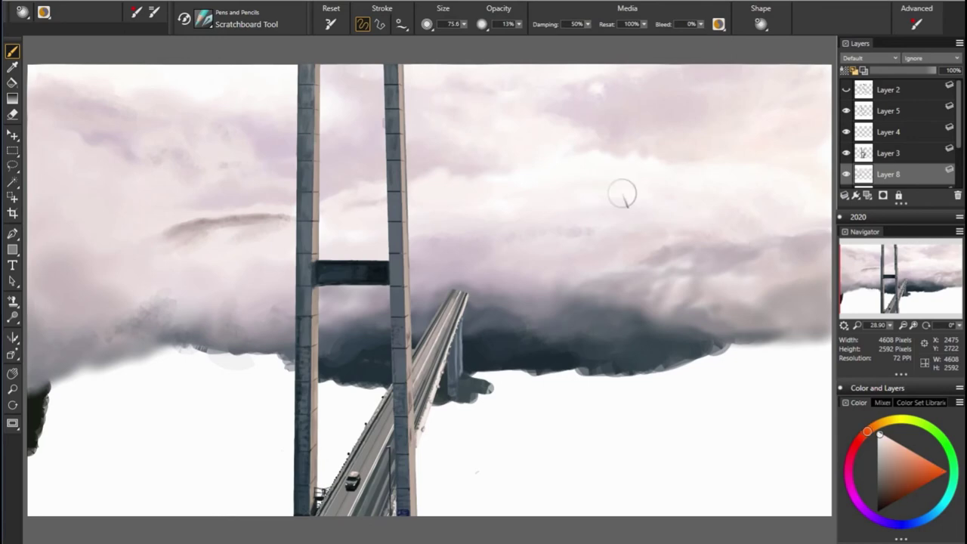
alt+click(586, 248)
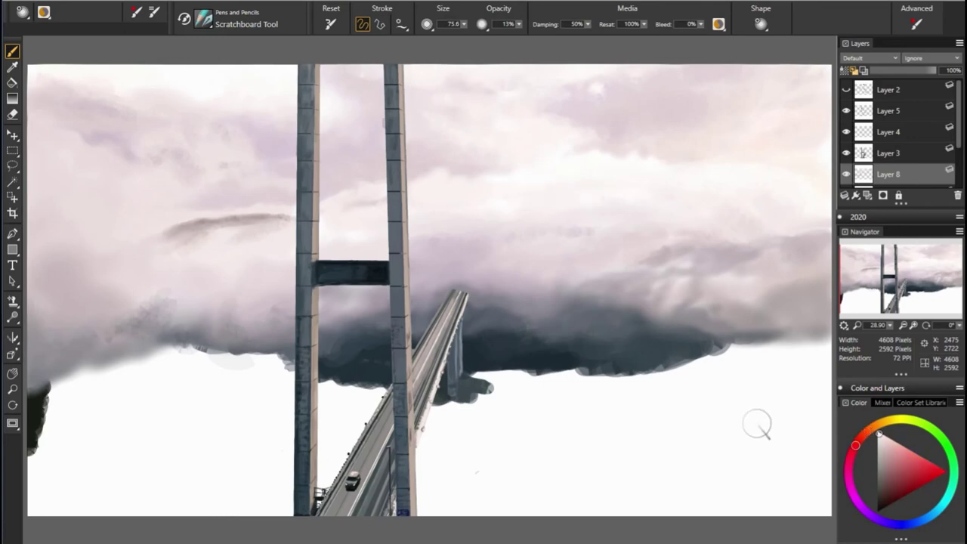
alt+click(458, 213)
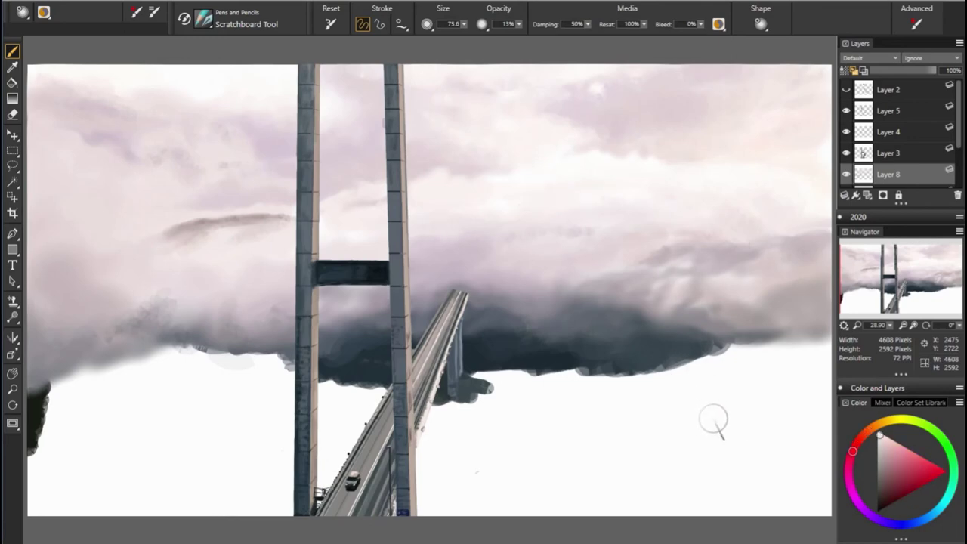
alt+click(491, 233)
alt+click(483, 291)
alt+click(356, 250)
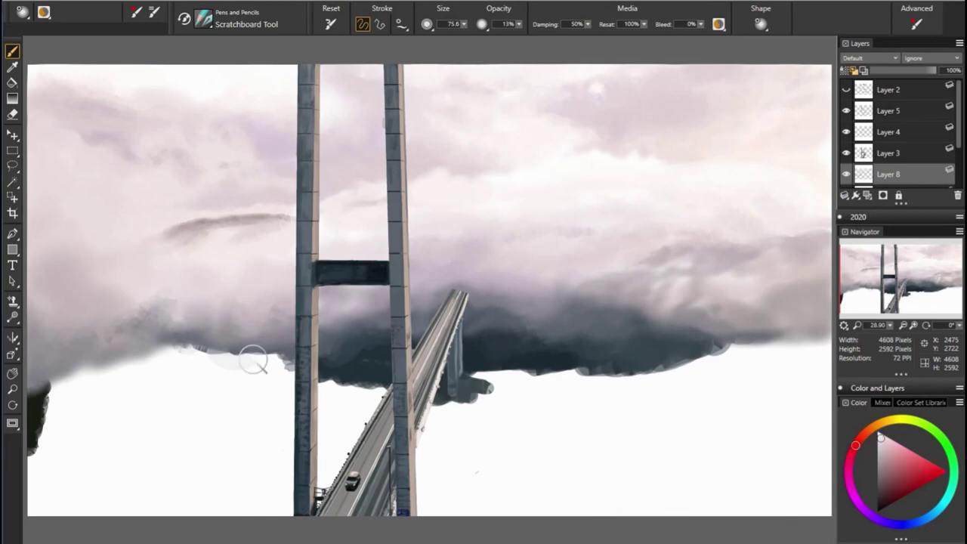
alt+click(99, 298)
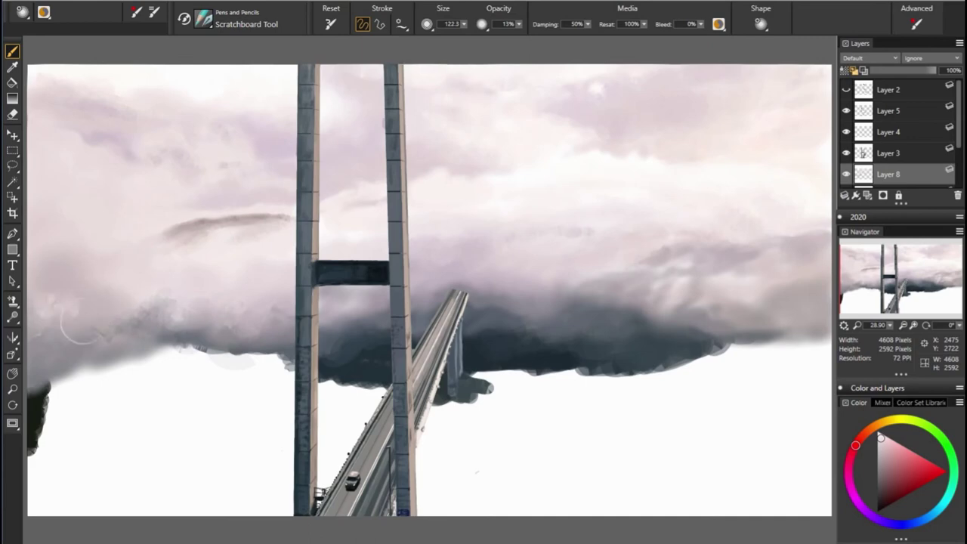
Step: Dab purple, violet, pinkish and warm orange-beige cloud tones as highlights with a slightly larger brush
alt+click(718, 346)
alt+click(335, 330)
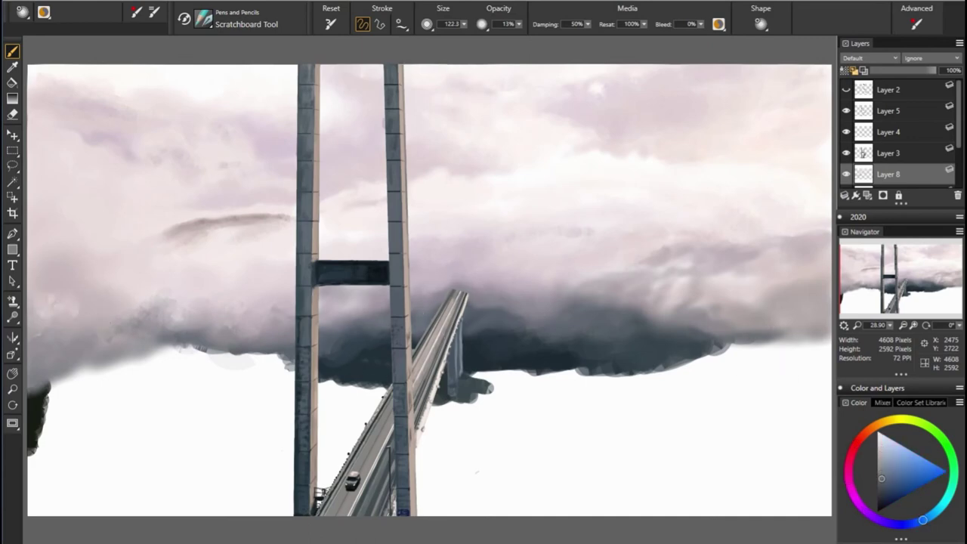
alt+click(559, 353)
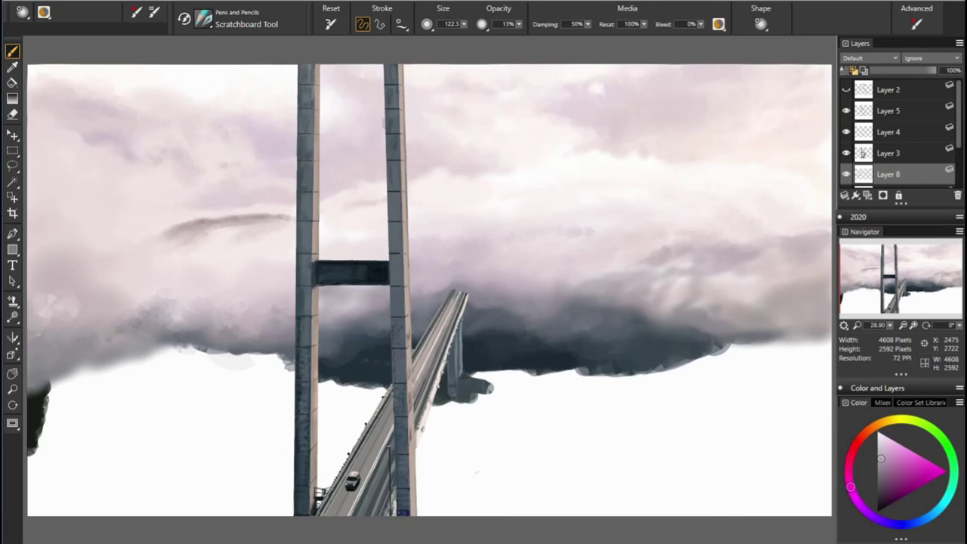
alt+click(596, 318)
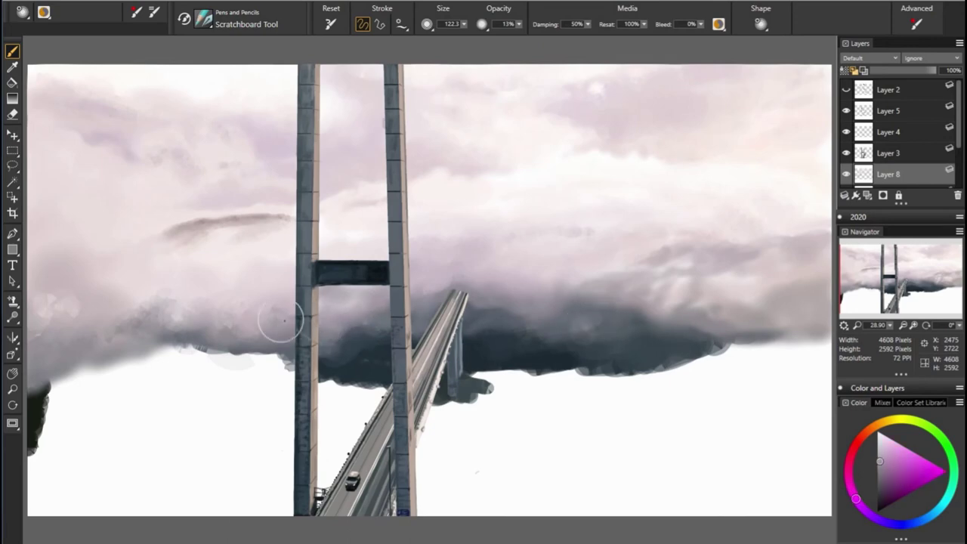
alt+click(756, 326)
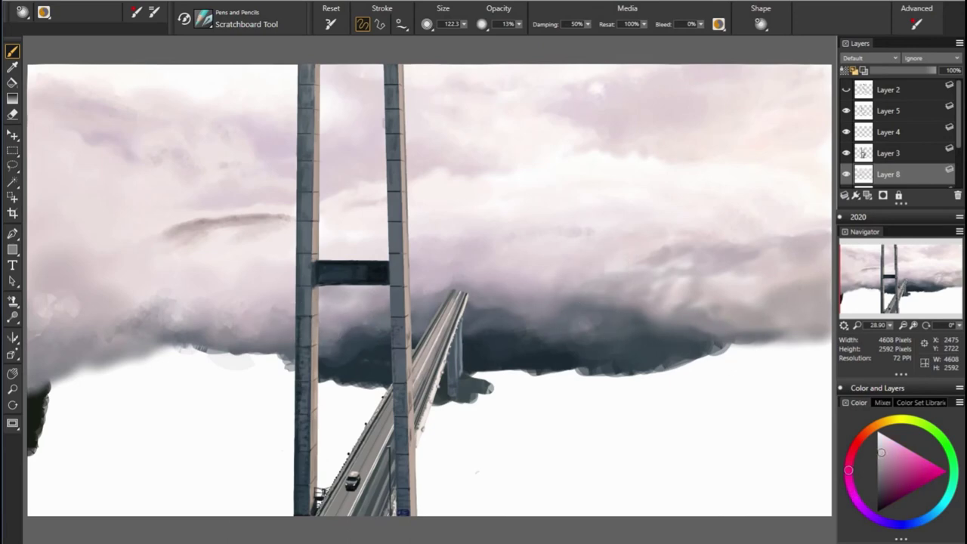
alt+click(553, 293)
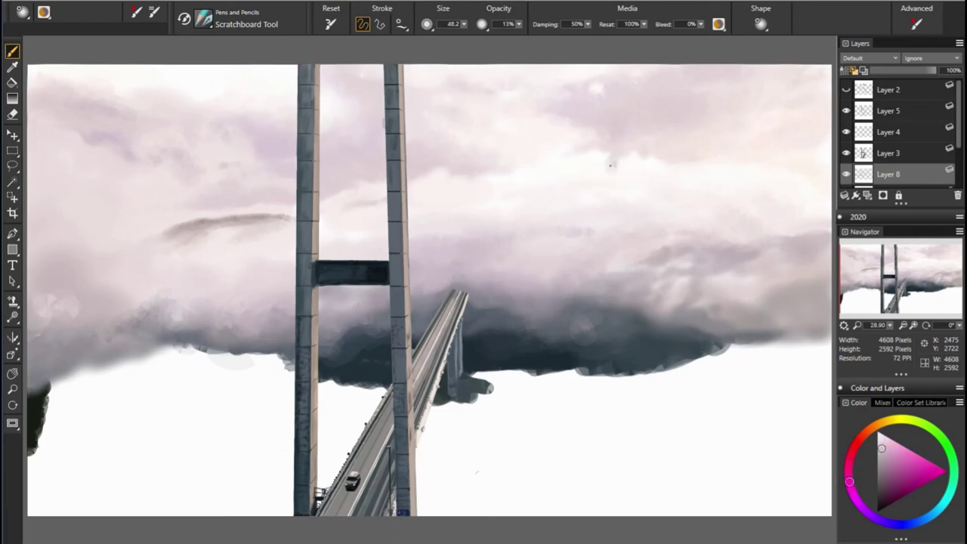
alt+click(493, 233)
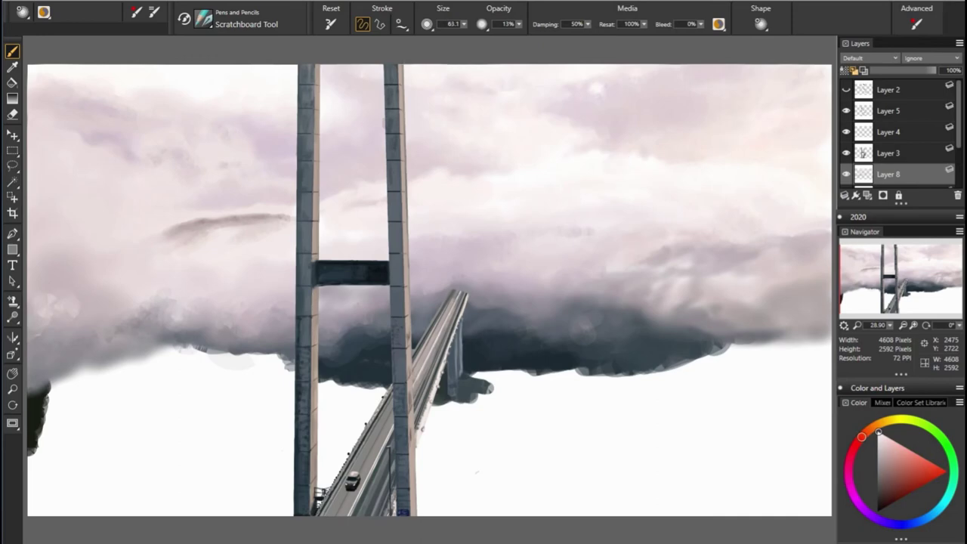
key(])
alt+click(549, 198)
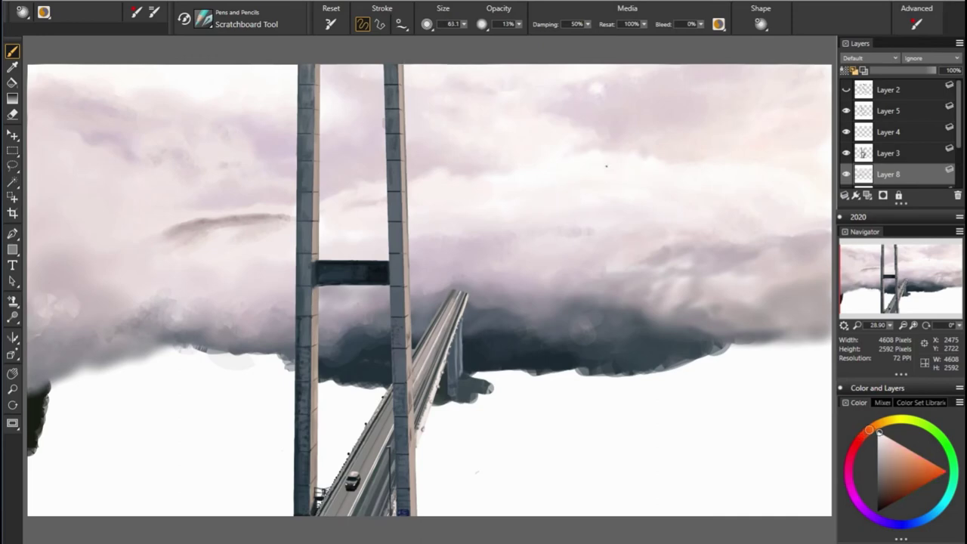
alt+click(665, 179)
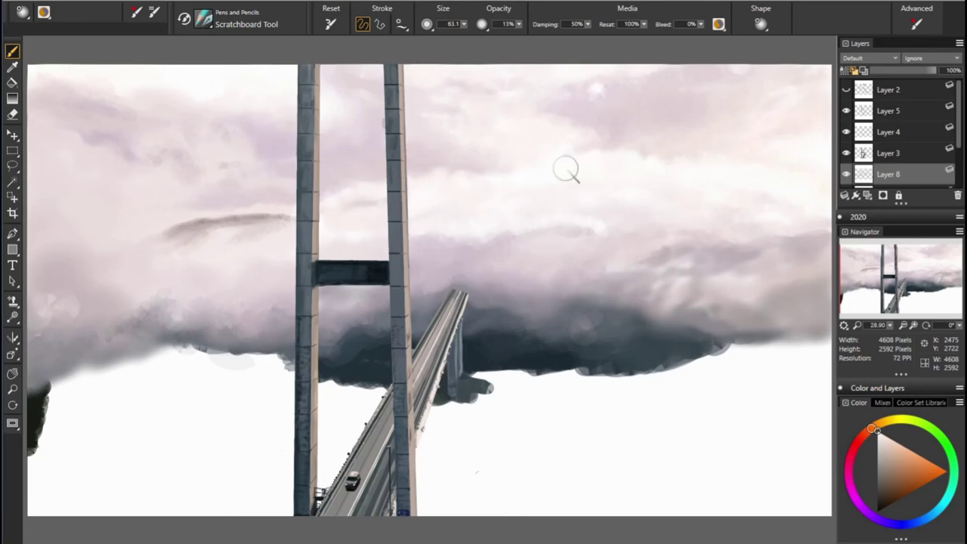
Step: Resize the brush to about 56 and paint light pink and warm orange wisps over the upper clouds
key(bracketleft)
key(bracketleft)
key(bracketleft)
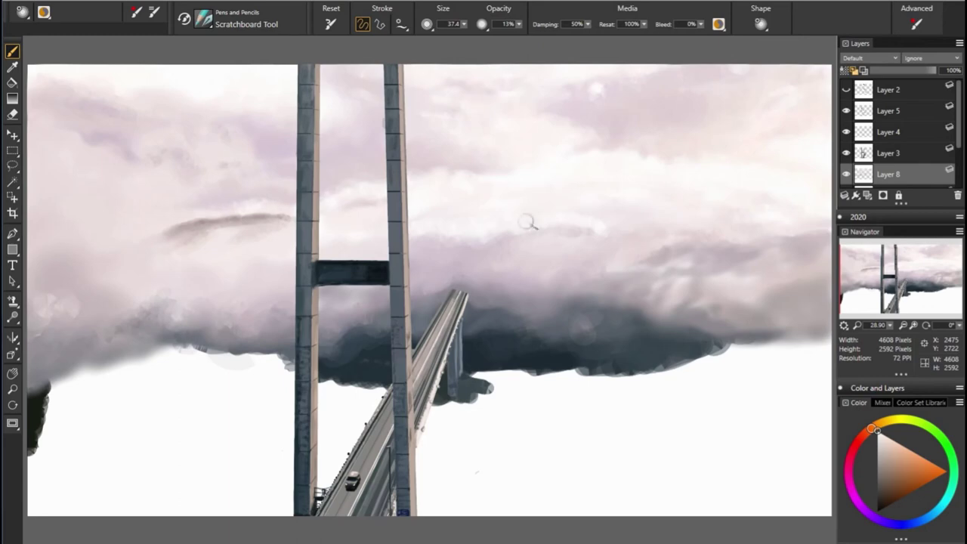
alt+click(160, 224)
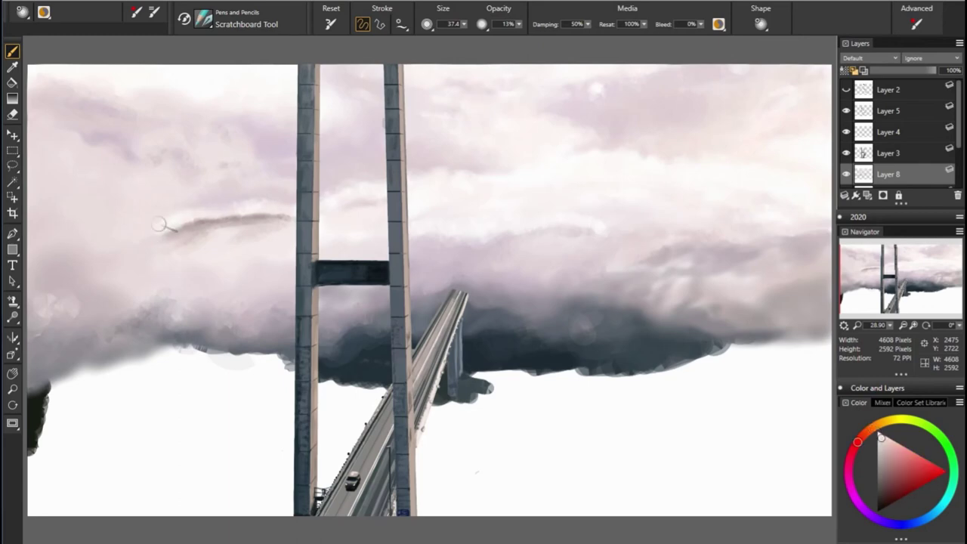
key(bracketright)
key(bracketright)
key(bracketright)
key(bracketleft)
key(bracketleft)
key(bracketleft)
alt+click(720, 253)
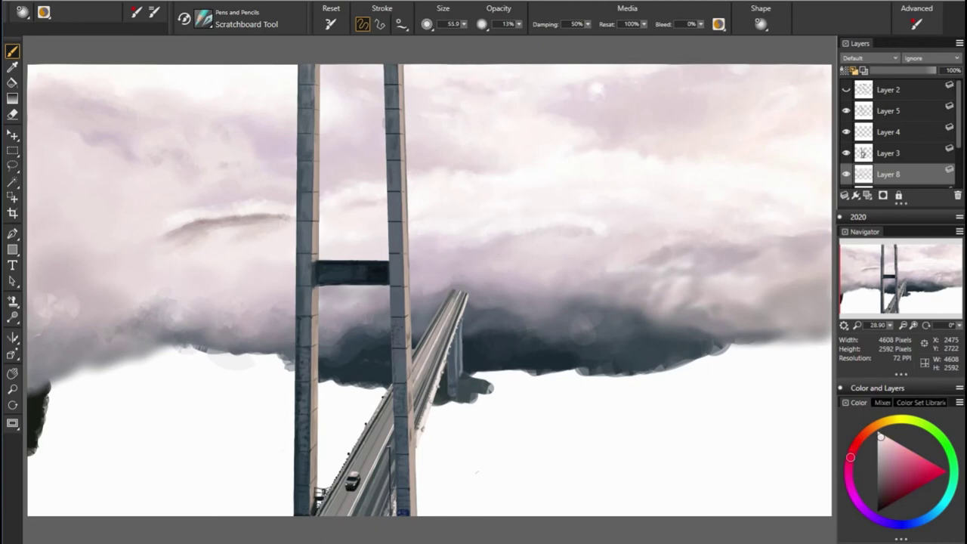
alt+click(468, 226)
alt+click(664, 232)
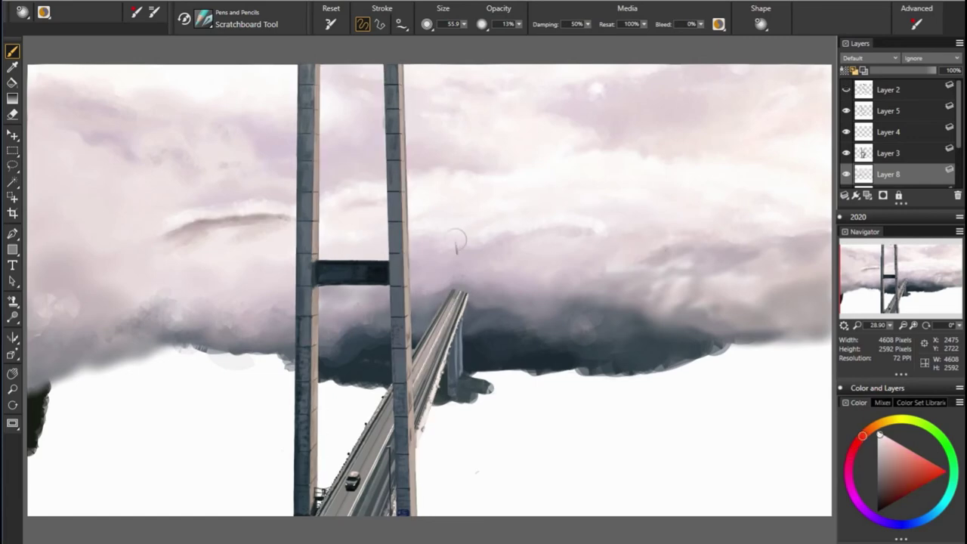
alt+click(667, 232)
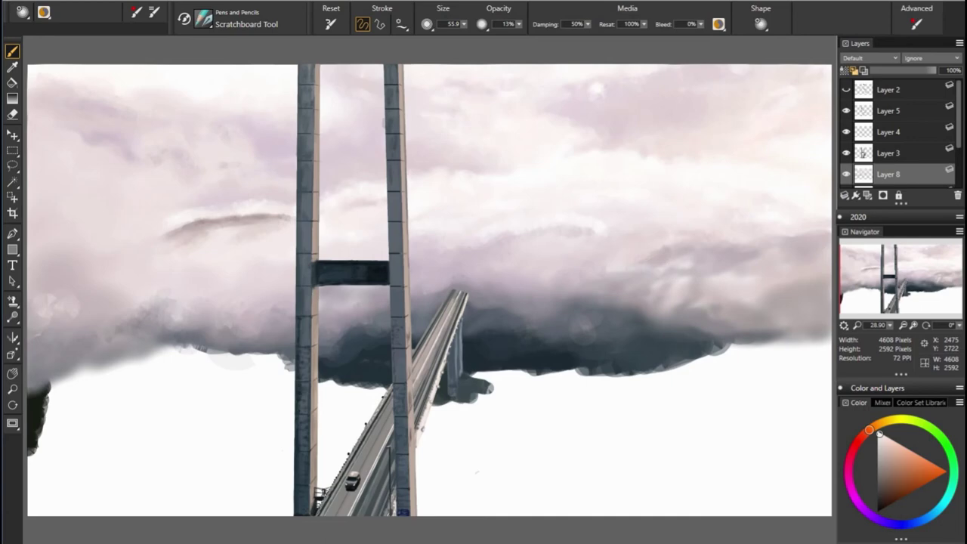
Step: Layer more pink, pinkish-red and warm orange wisps over the right-hand cloud mass
alt+click(547, 231)
alt+click(582, 254)
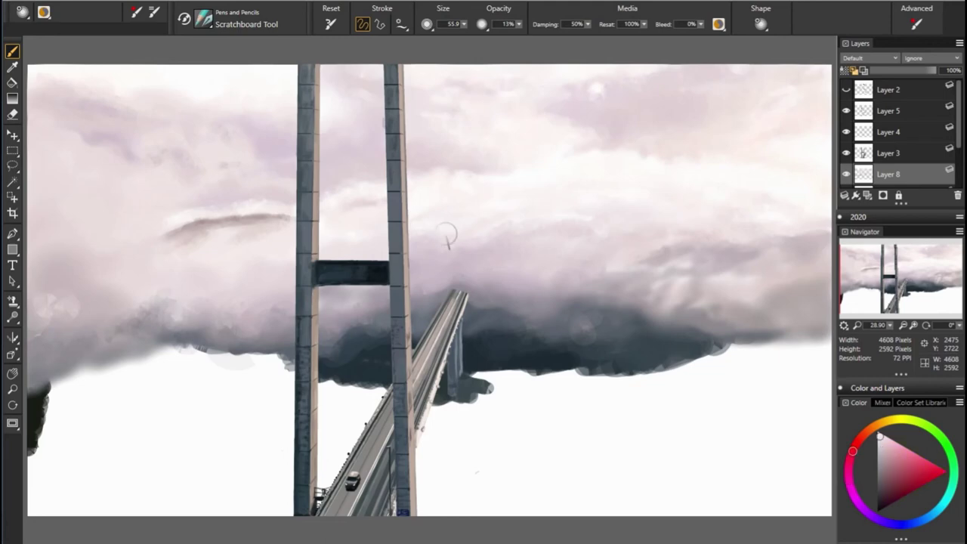
alt+click(539, 219)
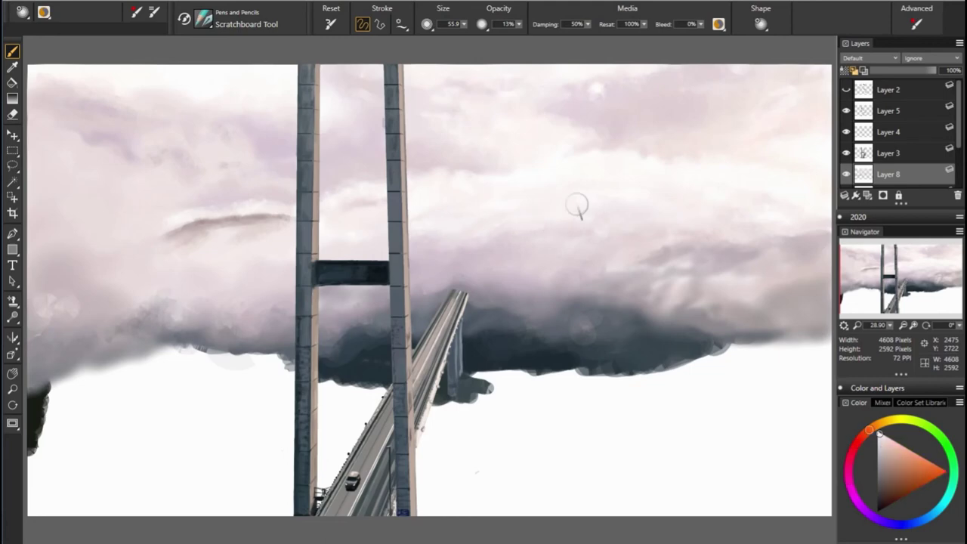
alt+click(518, 213)
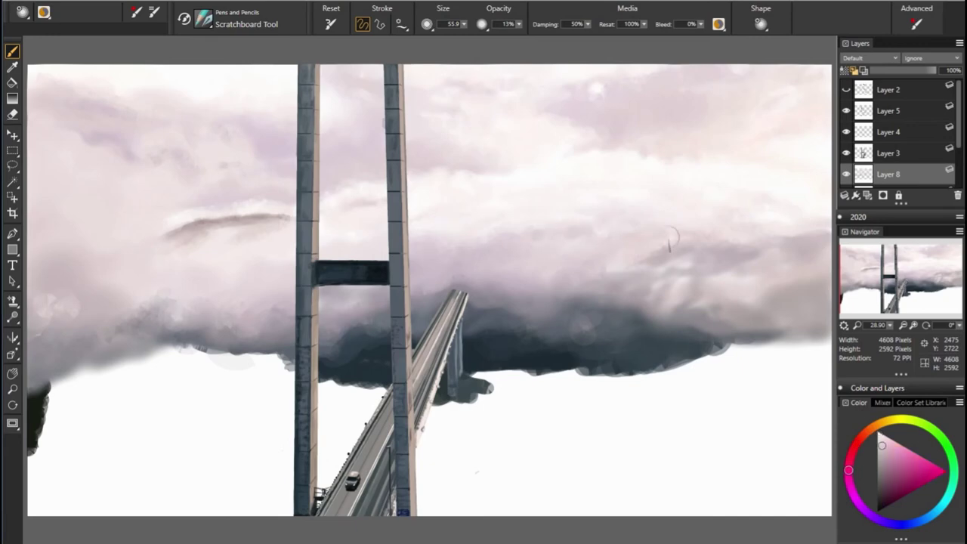
alt+click(664, 239)
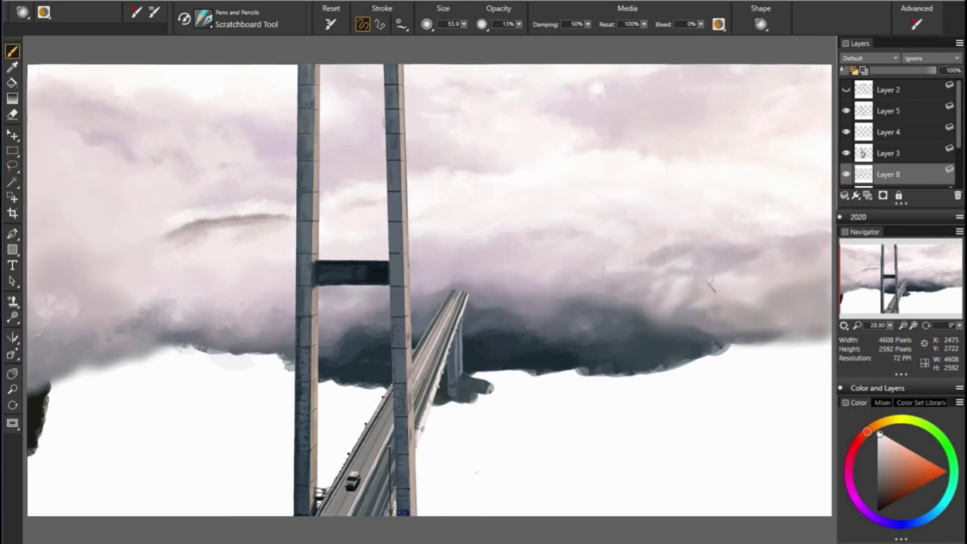
alt+click(611, 239)
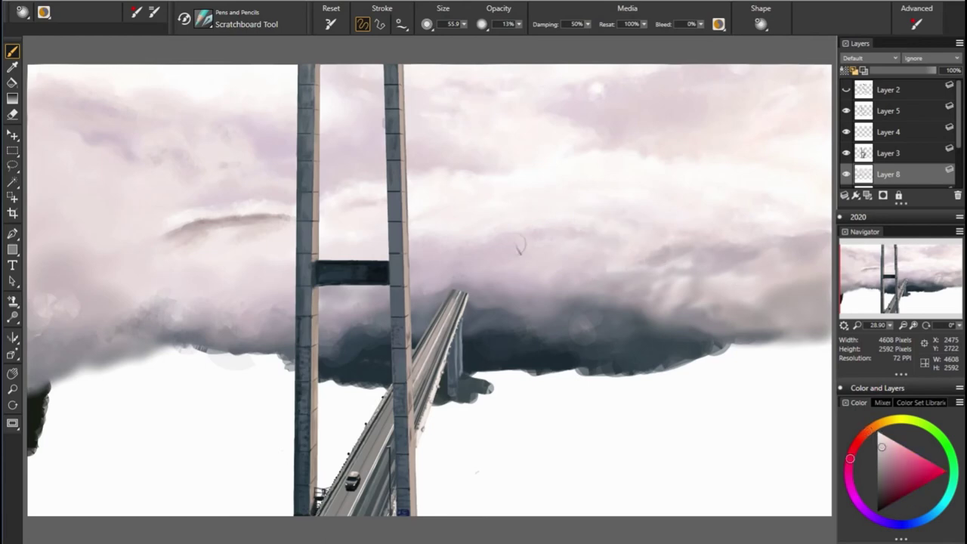
alt+click(563, 184)
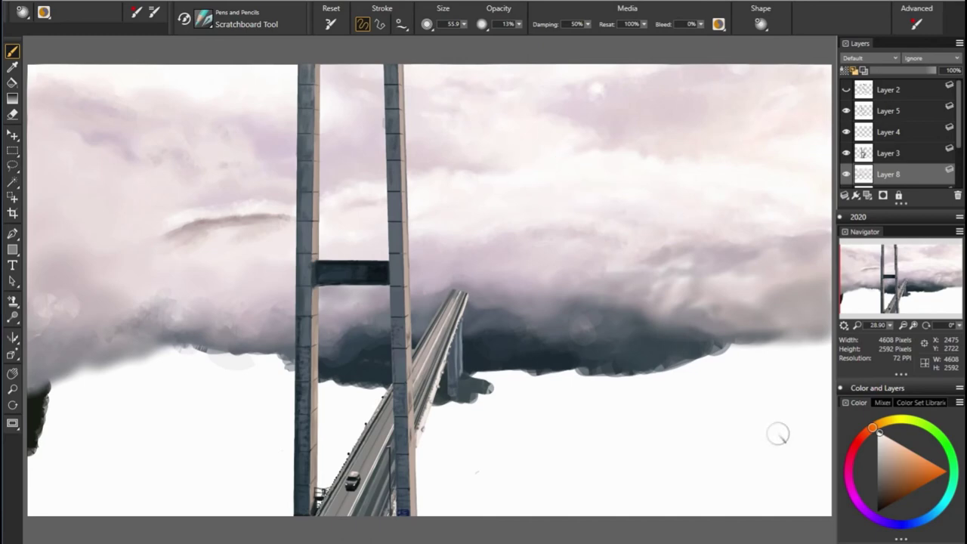
alt+click(604, 317)
Step: Sample dark cloud colours and paint darker strokes along the dark cloud's lower edge
alt+click(633, 321)
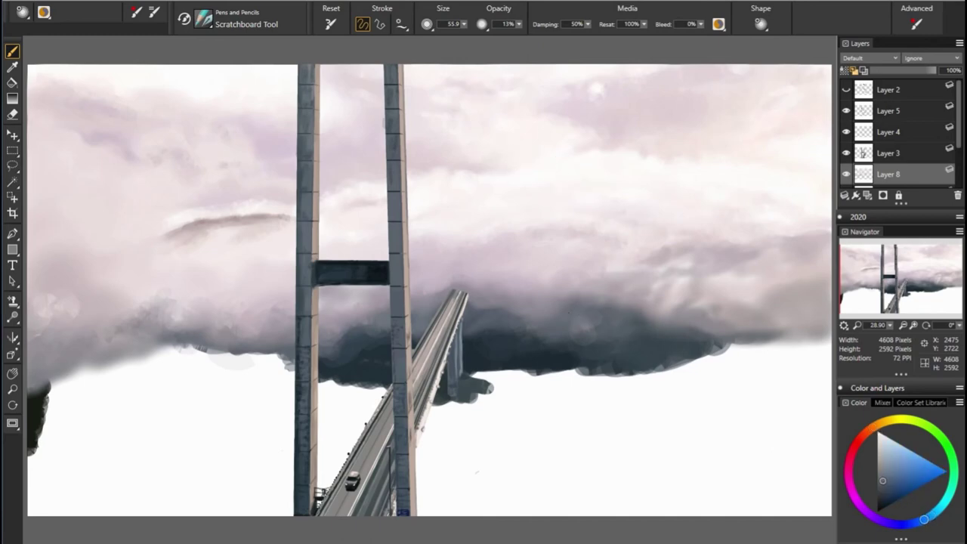
alt+click(460, 334)
alt+click(509, 332)
alt+click(501, 346)
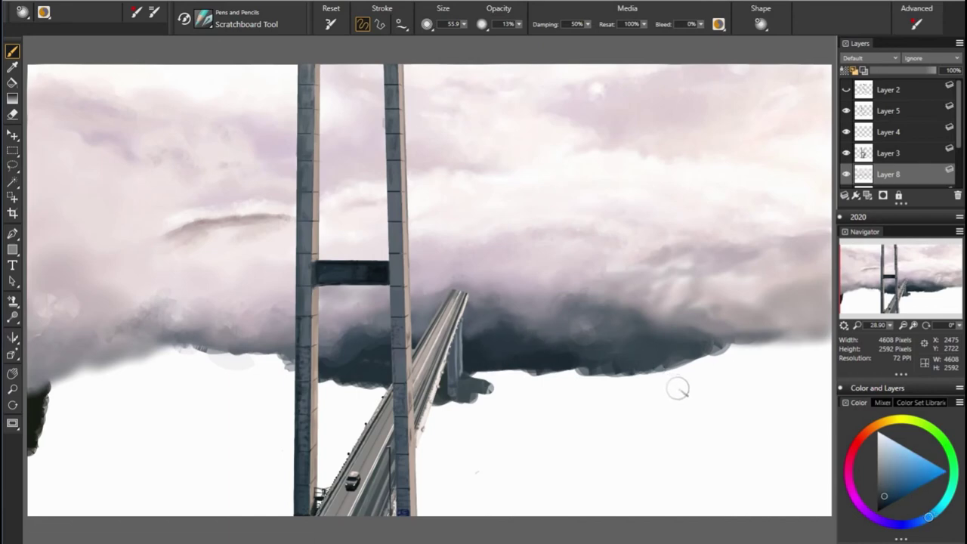
alt+click(579, 304)
mouse_move(578, 305)
mouse_down()
mouse_move(567, 329)
mouse_move(609, 325)
mouse_move(589, 332)
mouse_up()
alt+click(489, 333)
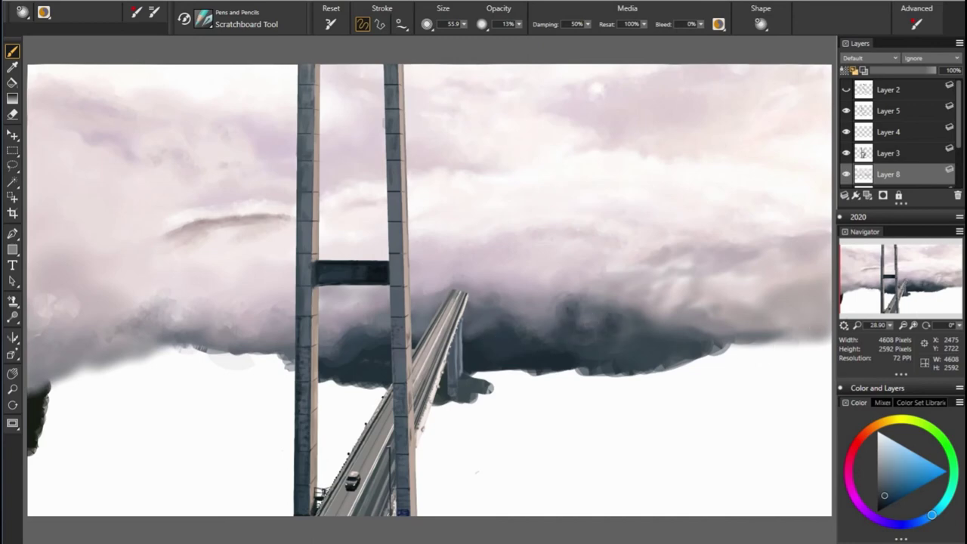
Step: Sample grey-blue, magenta-tinted and dark blue-grey tones from the cloud underside
alt+click(664, 348)
alt+click(525, 313)
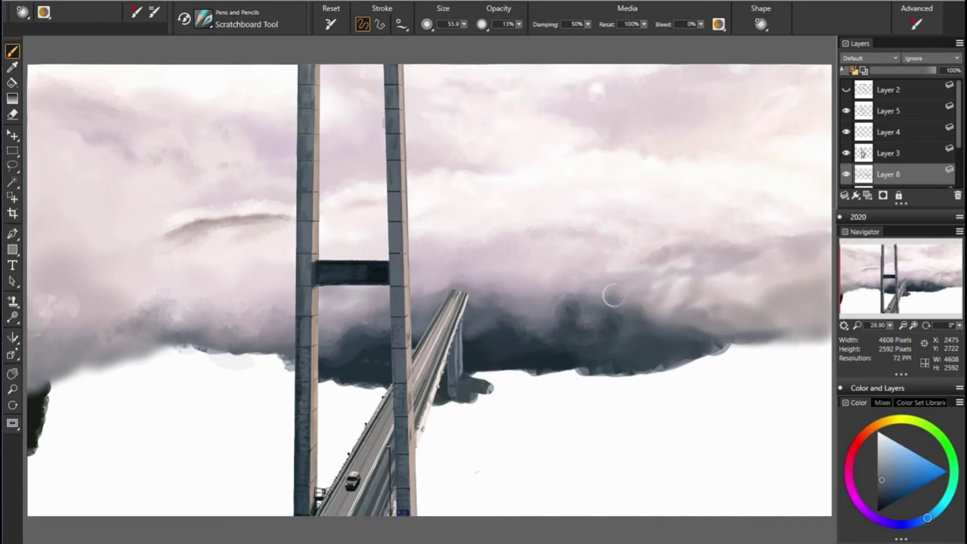
alt+click(591, 305)
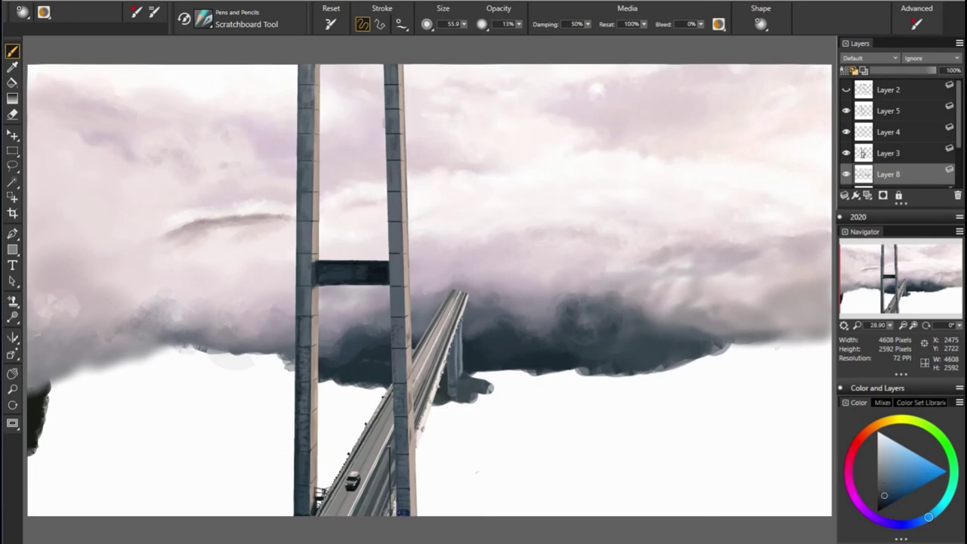
alt+click(566, 335)
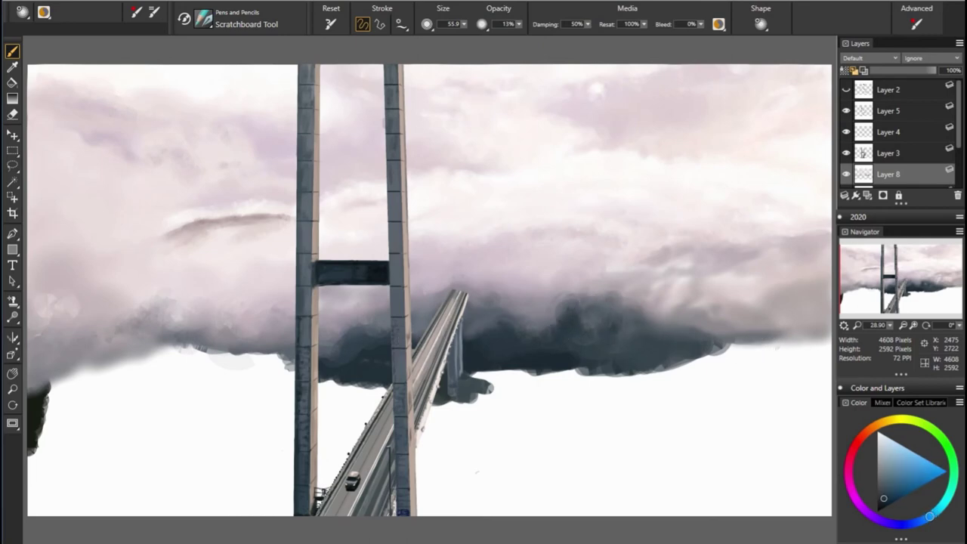
alt+click(531, 325)
alt+click(502, 326)
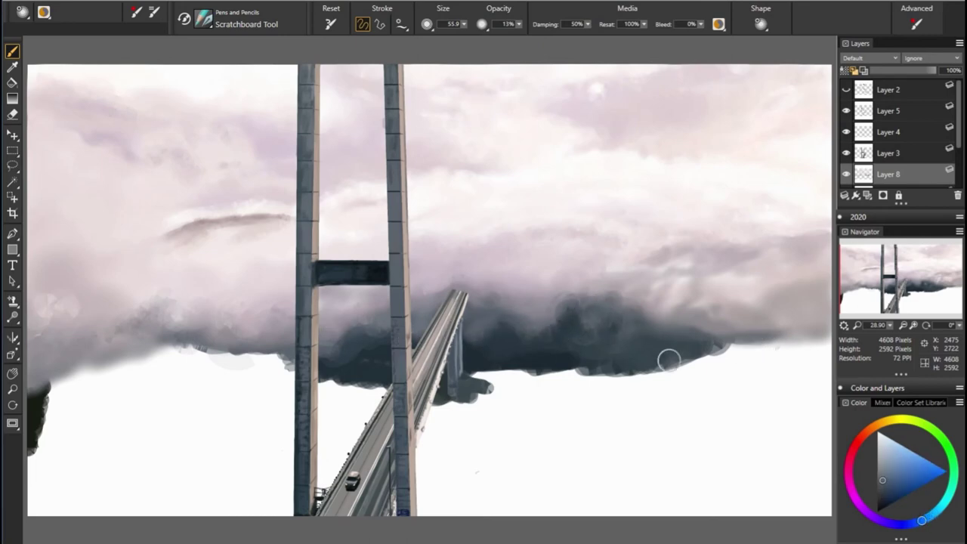
alt+click(350, 328)
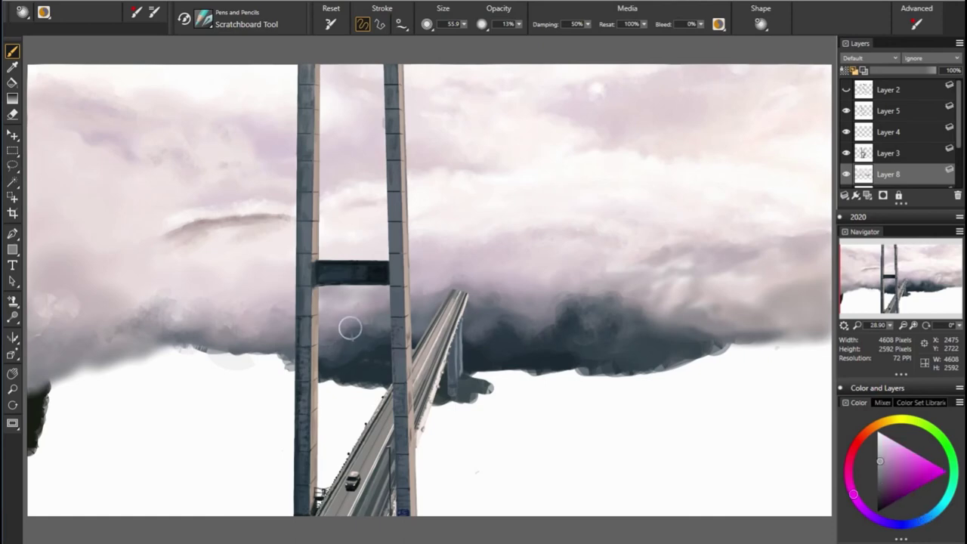
alt+click(458, 346)
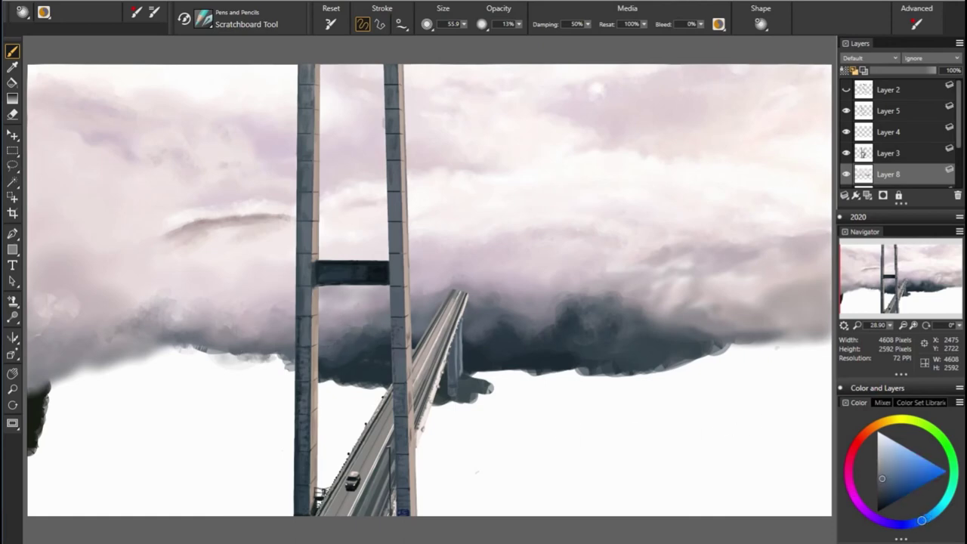
Step: Paint a dark blue-grey stroke along the lower-right cloud edge
alt+click(588, 323)
alt+click(560, 348)
alt+click(633, 318)
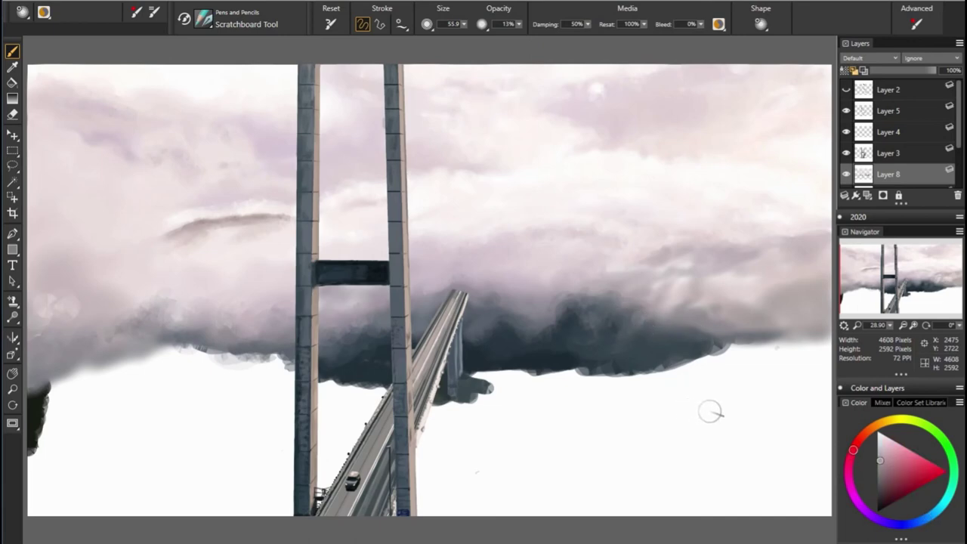
alt+click(568, 336)
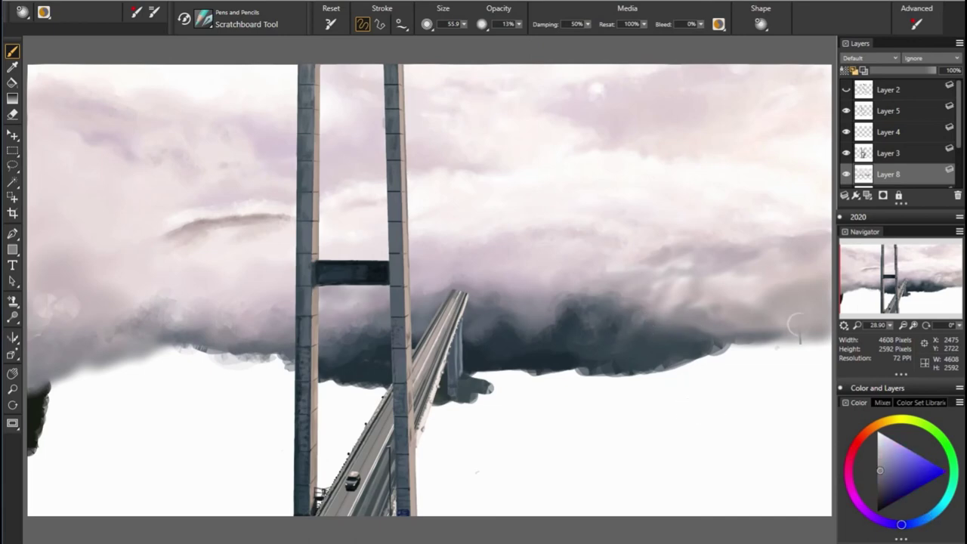
alt+click(799, 339)
alt+click(568, 311)
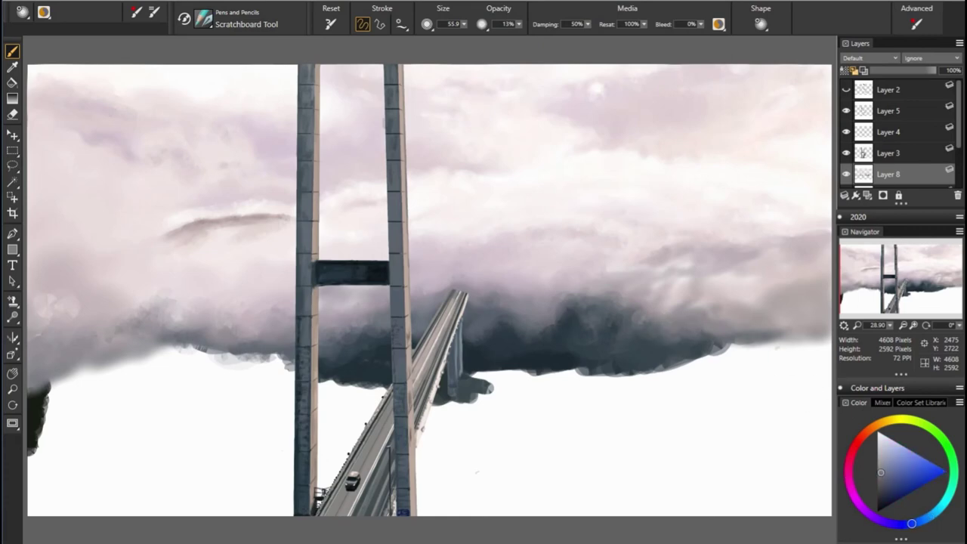
alt+click(734, 344)
mouse_move(734, 341)
mouse_down()
mouse_move(781, 335)
mouse_move(816, 351)
mouse_move(831, 344)
mouse_up()
alt+click(790, 340)
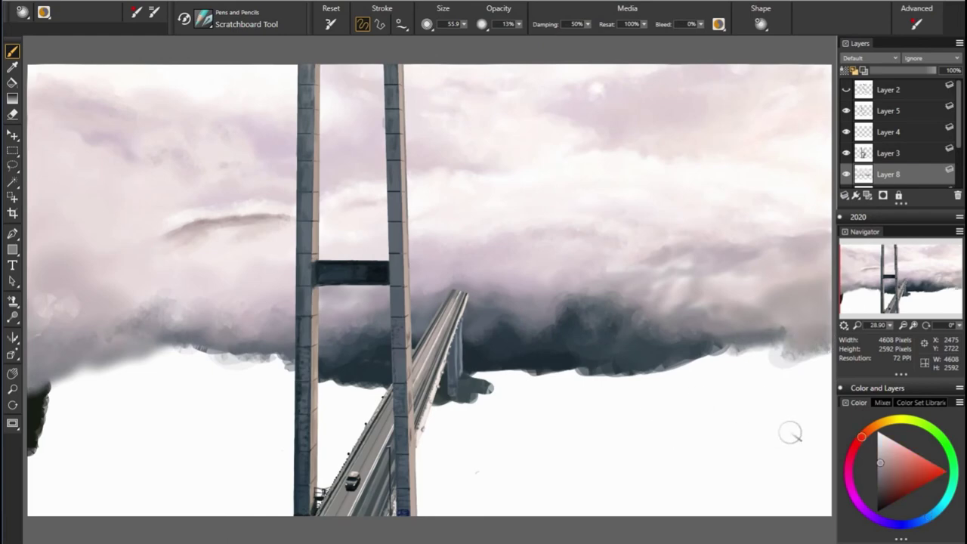
Step: On Layer 4, pick a dark blue-grey shade and set the eraser opacity to 55%
click(891, 133)
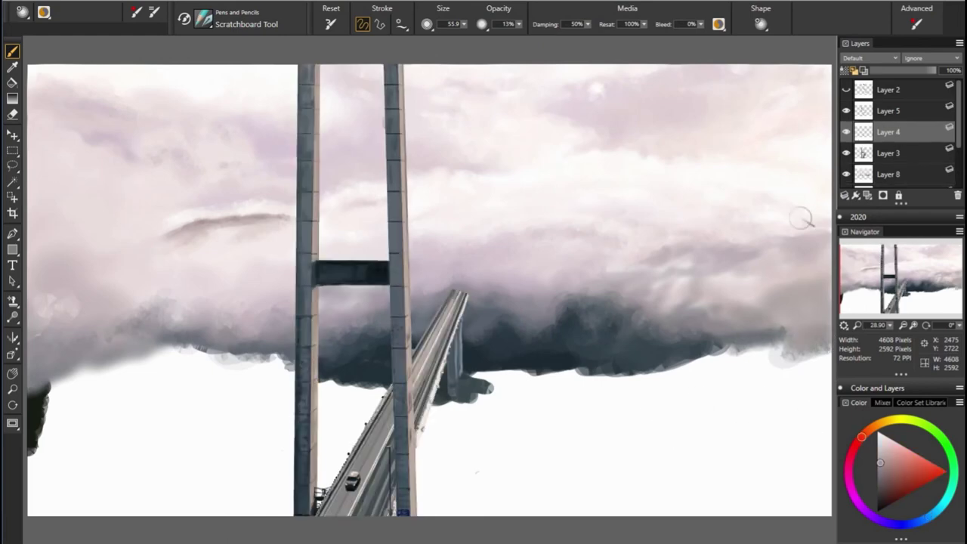
alt+click(477, 285)
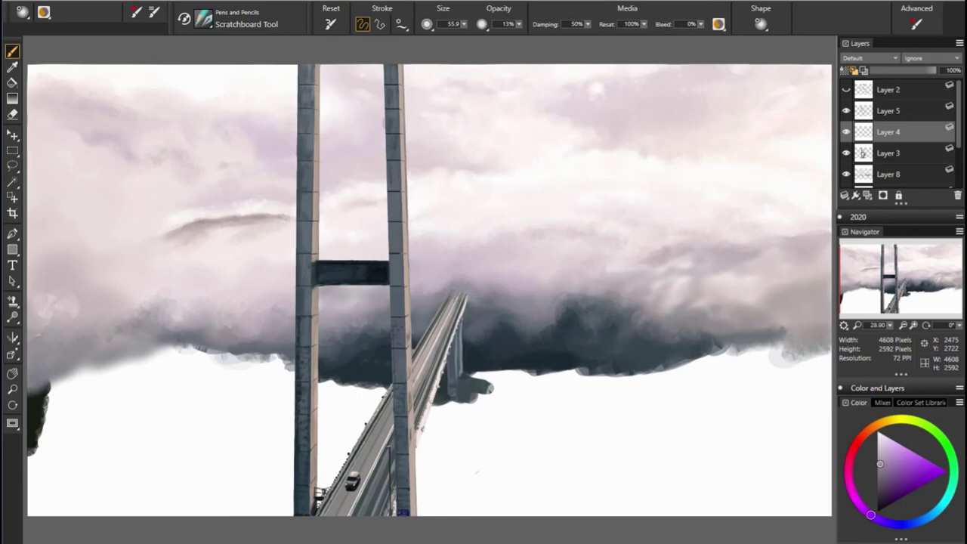
alt+click(457, 285)
alt+click(603, 306)
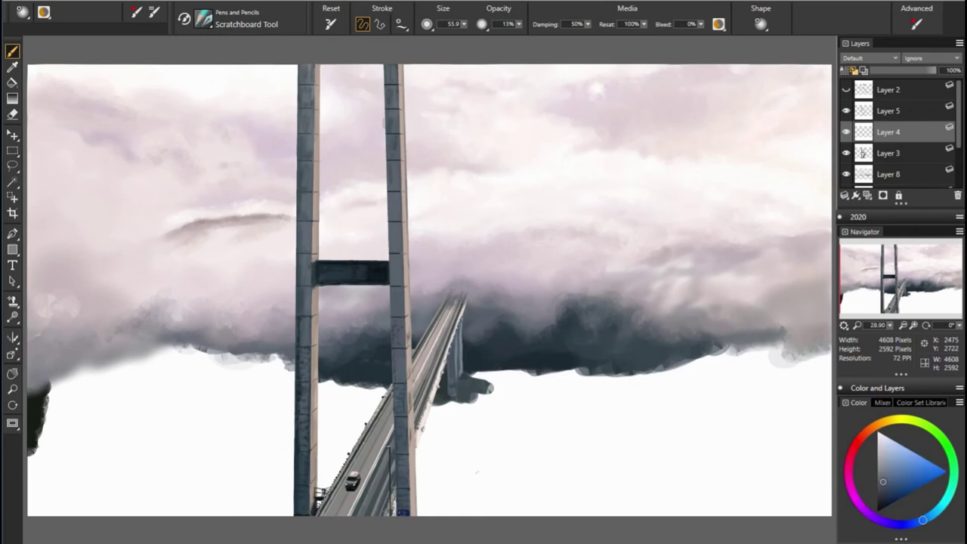
drag(922, 519, 917, 522)
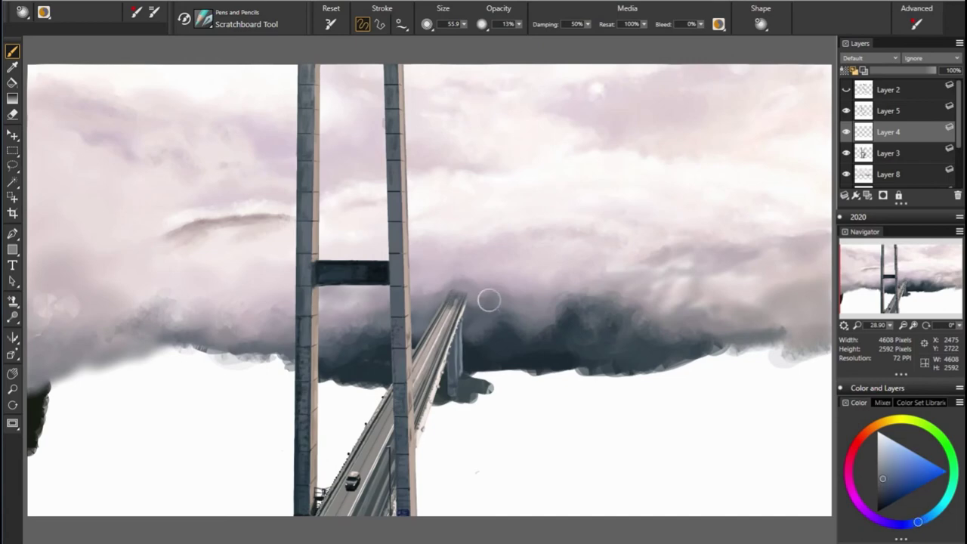
key(e)
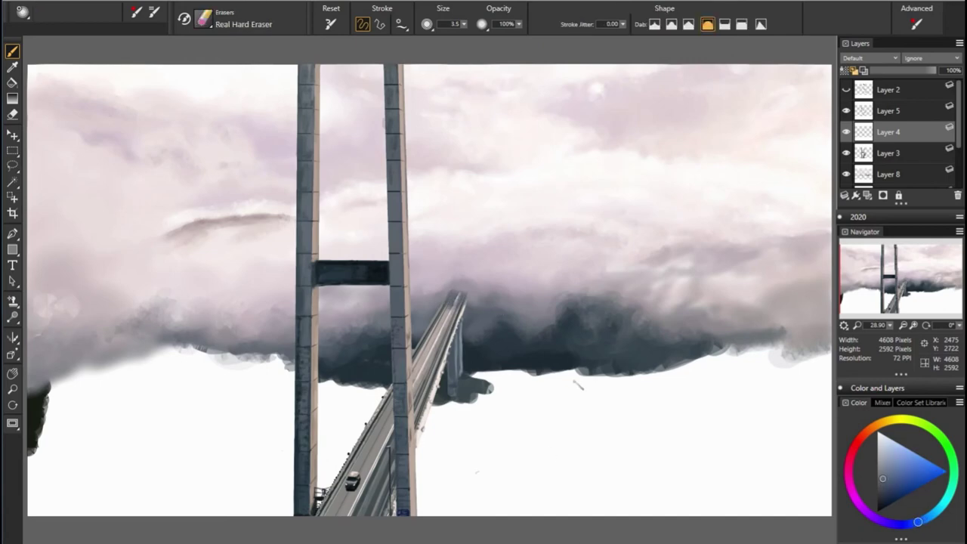
drag(520, 24, 499, 34)
key(b)
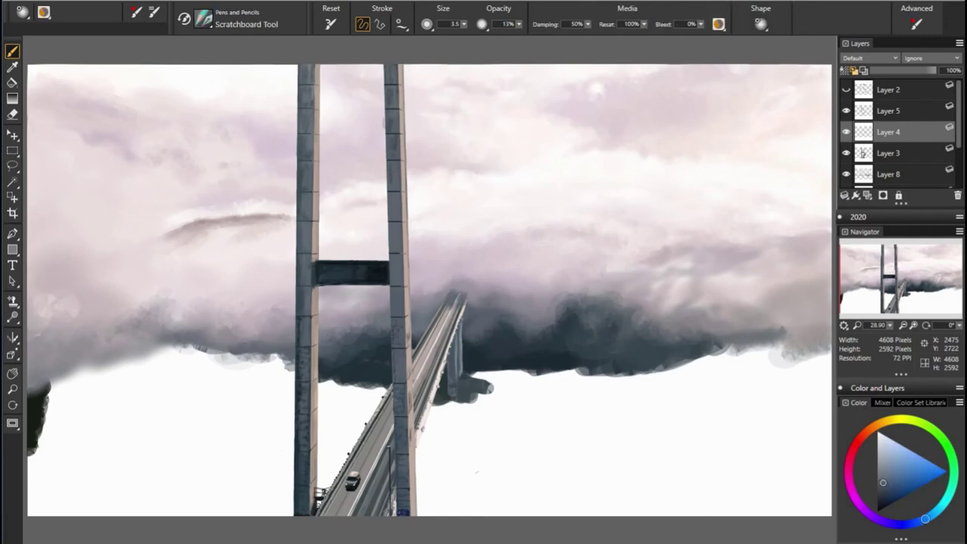
Step: Enlarge the brush to 52 and deepen the cloud underside with dark blue-grey and purple-grey tones
alt+click(446, 302)
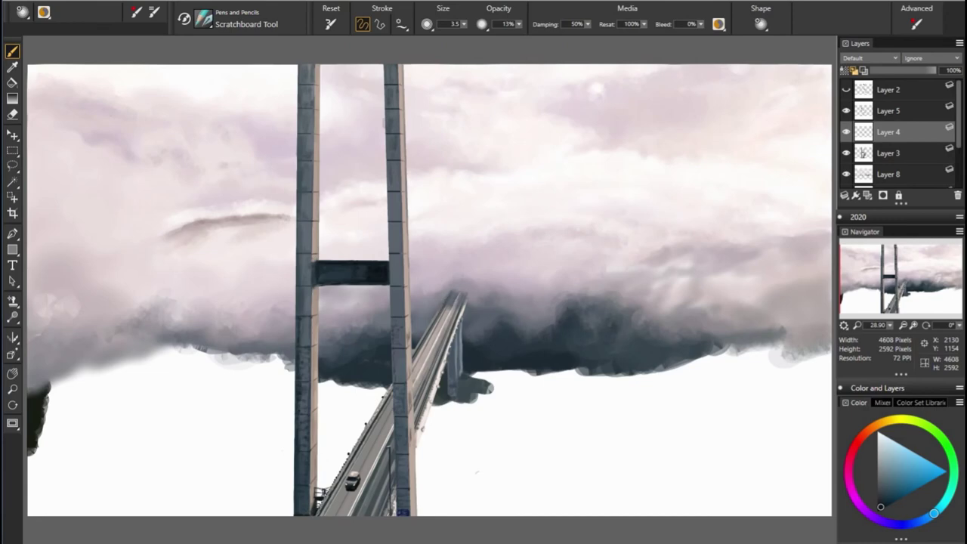
alt+click(755, 287)
key(])
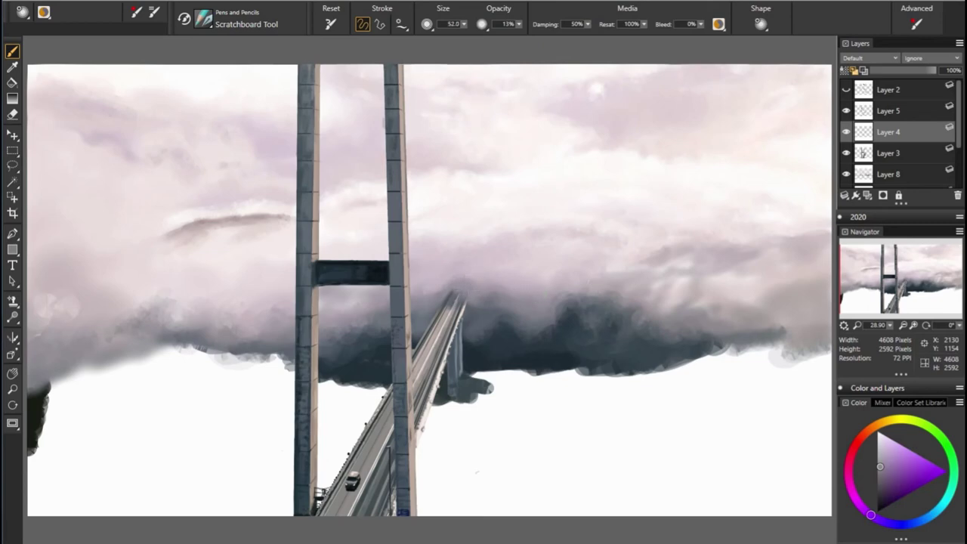
alt+click(425, 295)
alt+click(605, 357)
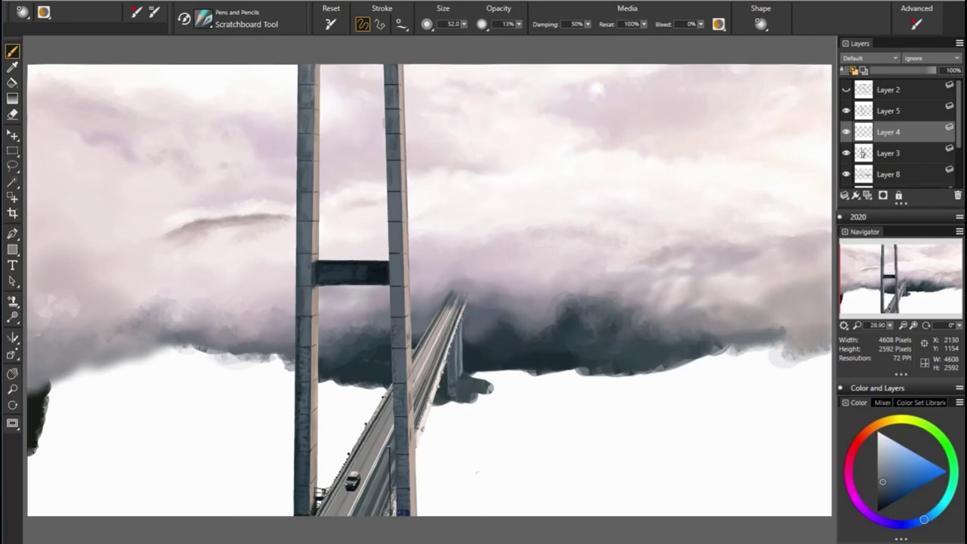
alt+click(442, 344)
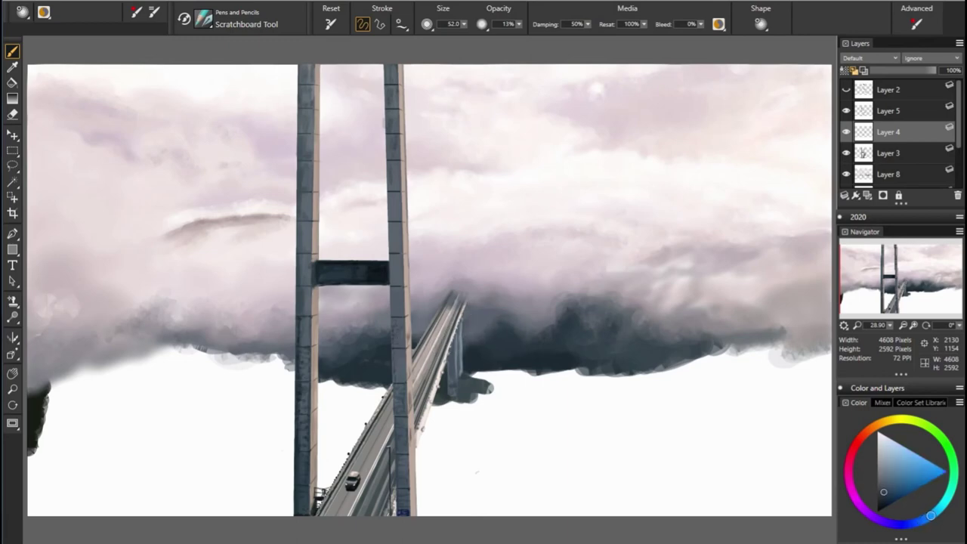
alt+click(474, 311)
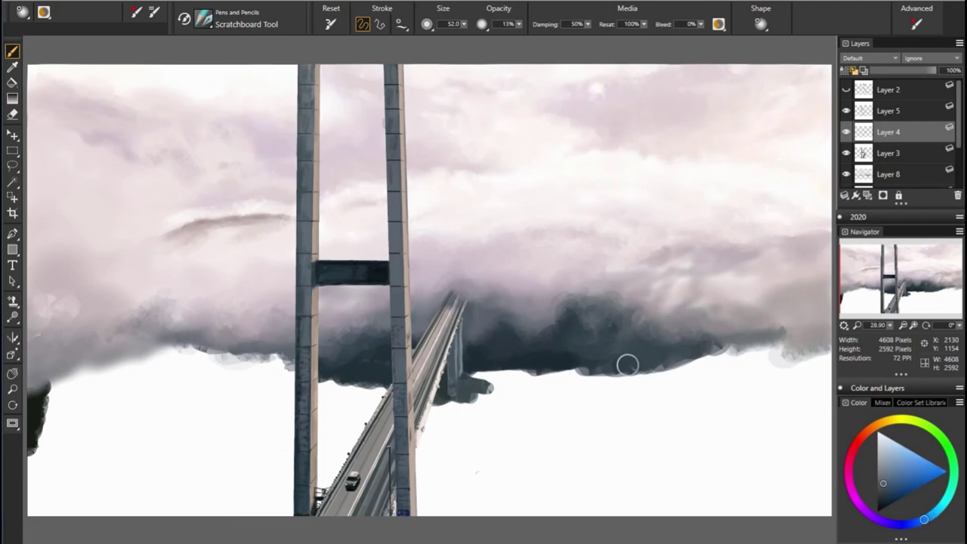
alt+click(482, 297)
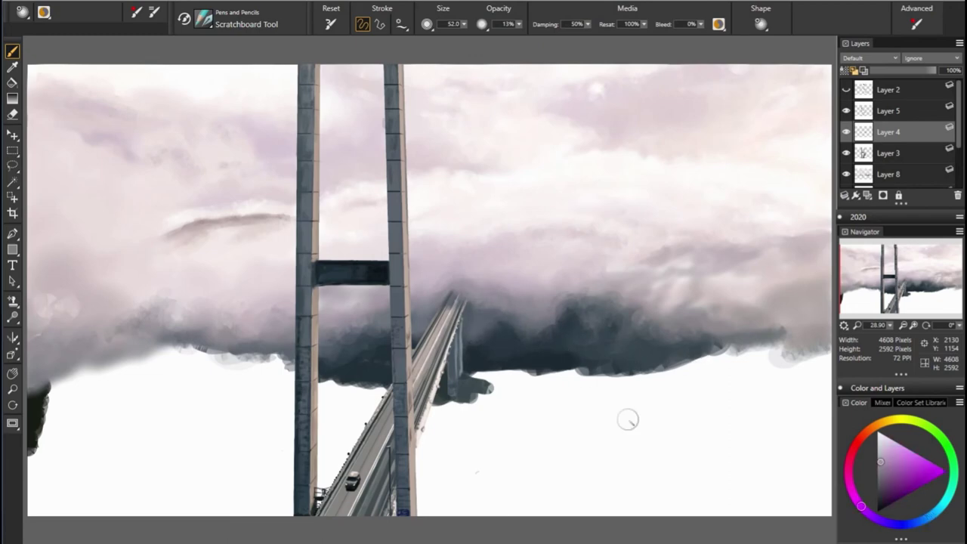
alt+click(523, 321)
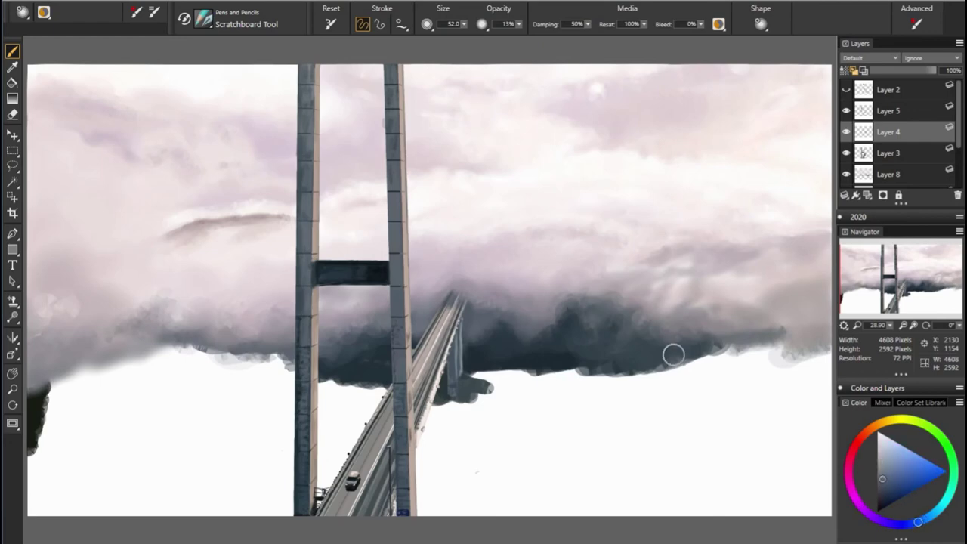
alt+click(515, 324)
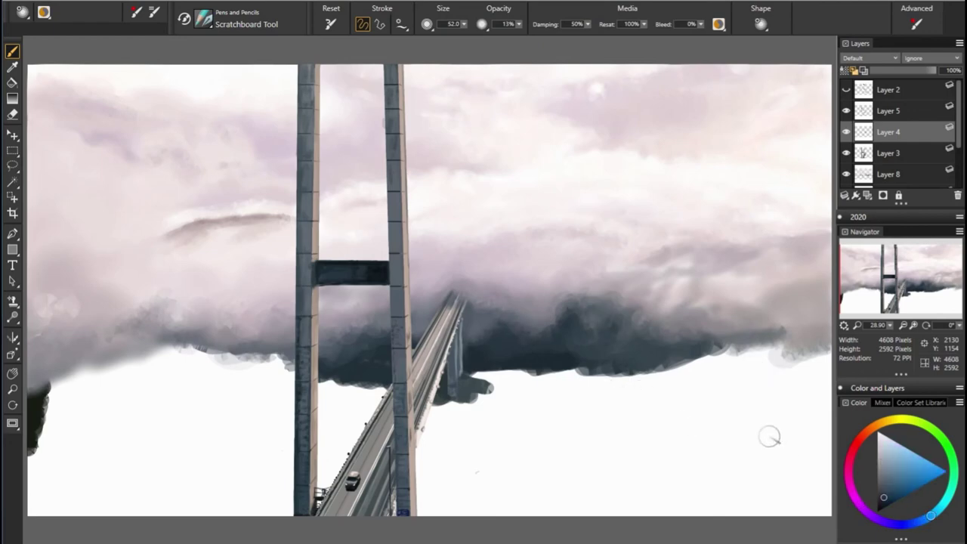
scroll(930, 143, down, 3)
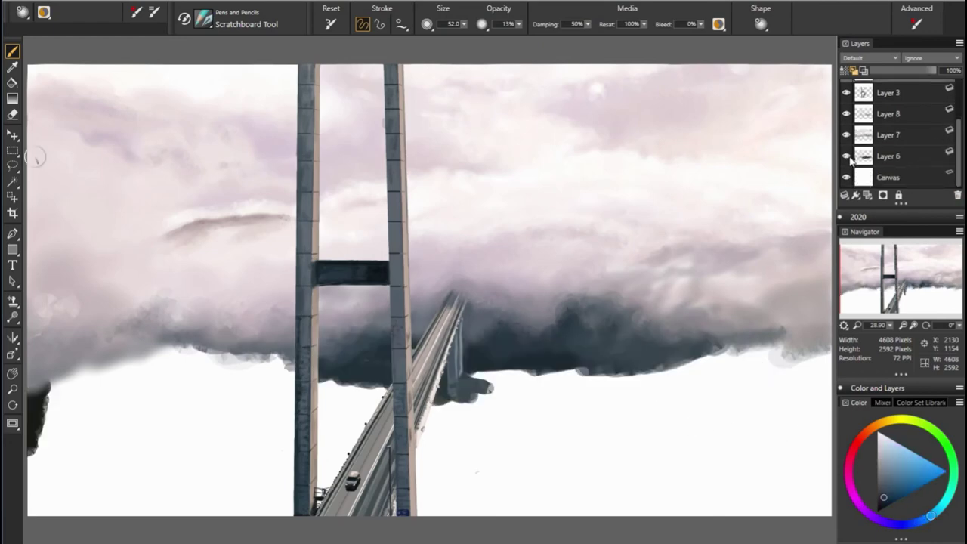
Step: On a new layer at brush size 100, paint dark grey under the left cloud edge and between the tower legs
click(868, 195)
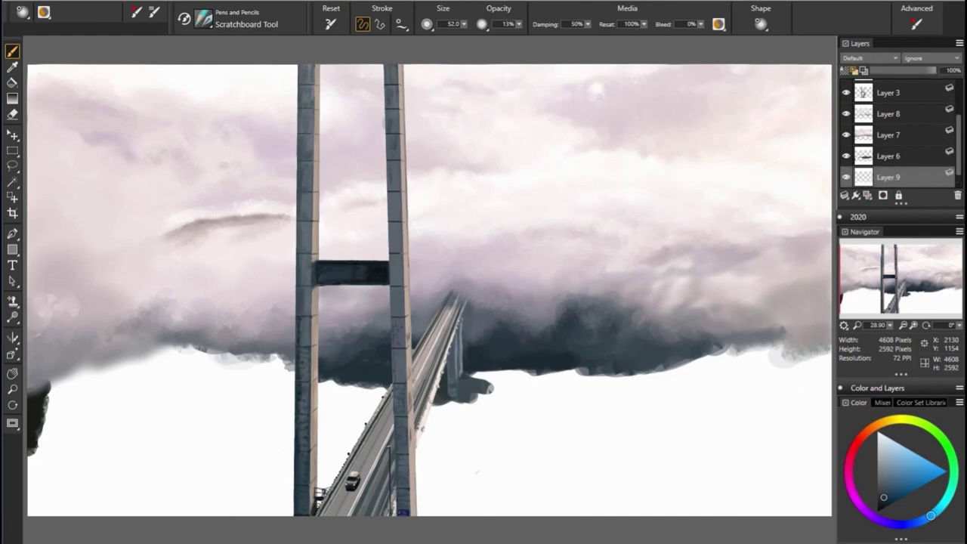
key(])
drag(257, 371, 113, 371)
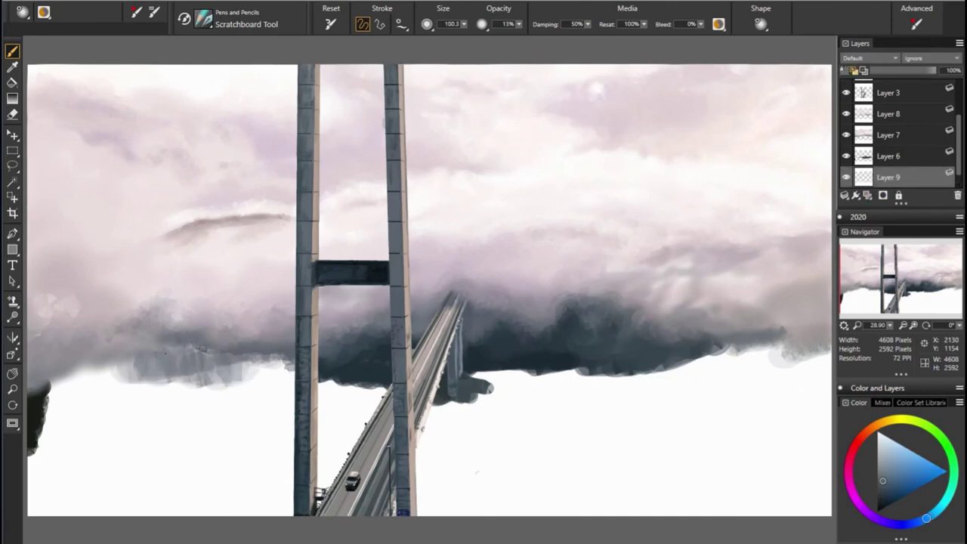
mouse_move(227, 367)
mouse_down()
mouse_move(45, 385)
mouse_move(295, 370)
mouse_up()
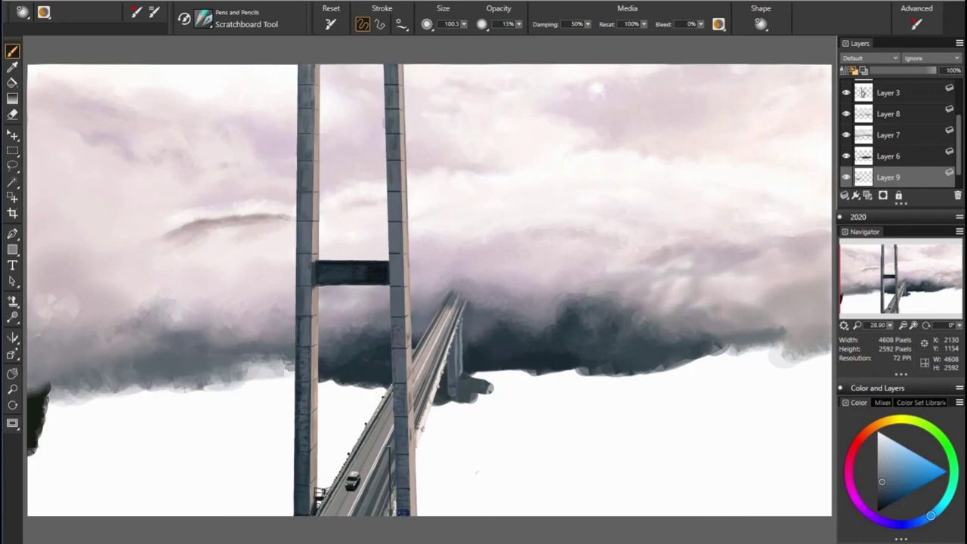
alt+click(405, 366)
drag(255, 370, 212, 378)
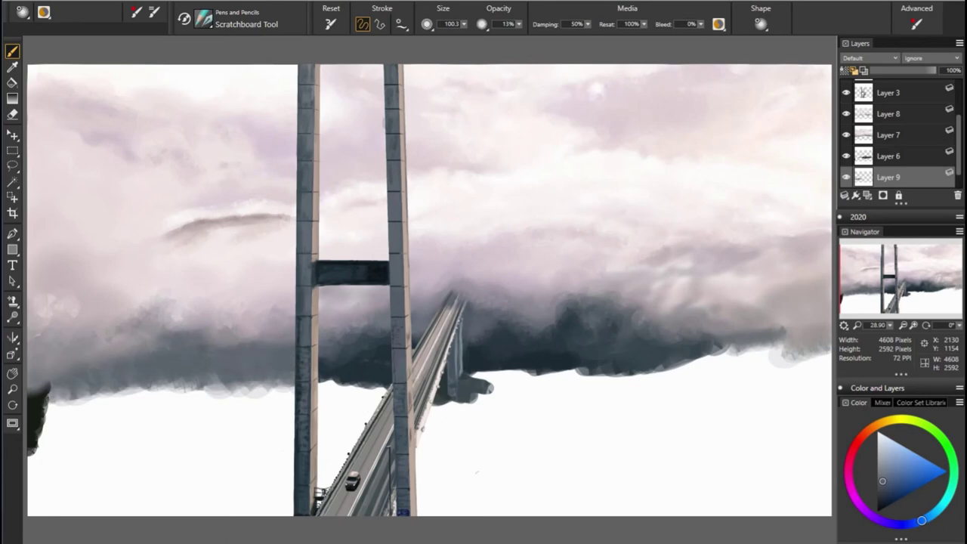
alt+click(363, 396)
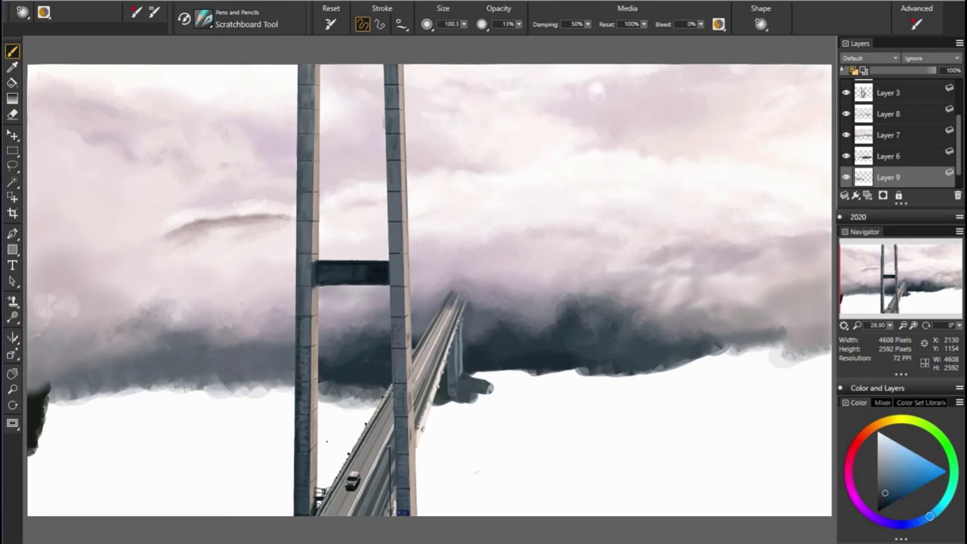
drag(378, 393, 333, 405)
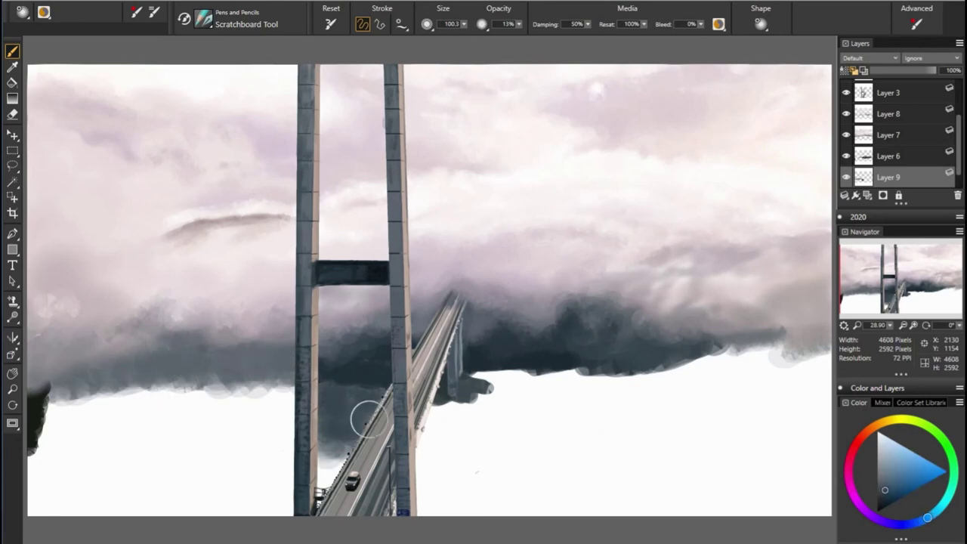
Step: Extend the dark blue-grey cloud mass downward at the lower left with drip-like strokes
alt+click(282, 367)
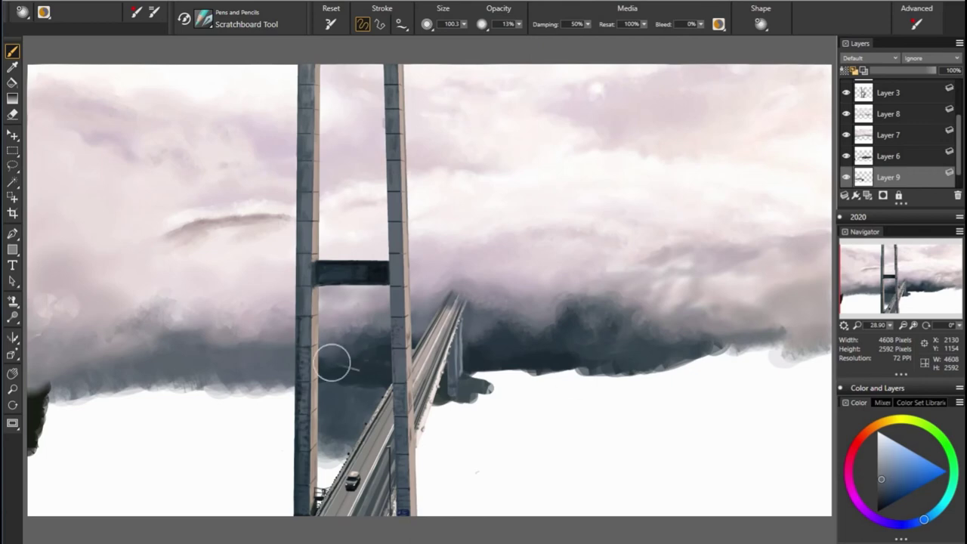
alt+click(60, 395)
drag(61, 395, 90, 423)
drag(114, 393, 46, 438)
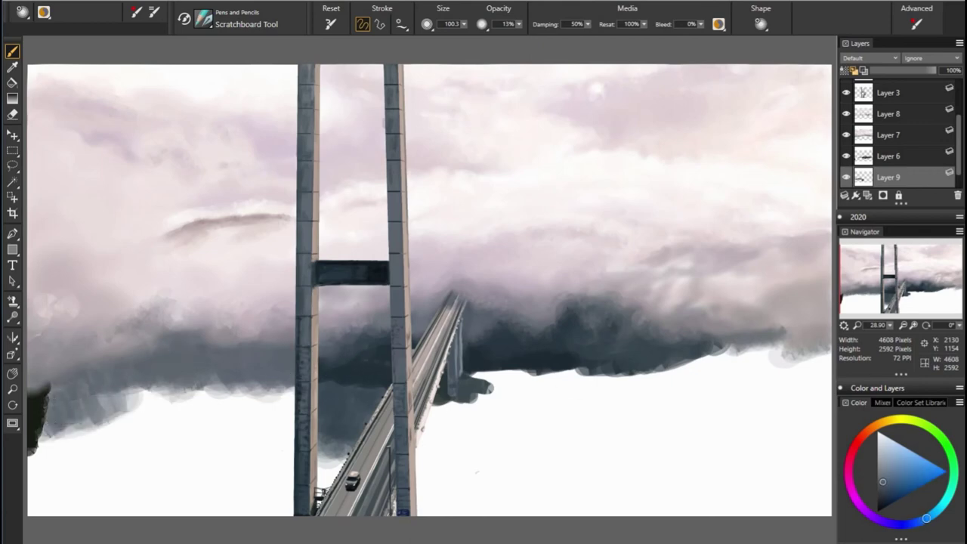
mouse_move(83, 408)
mouse_down()
mouse_move(38, 468)
mouse_move(177, 440)
mouse_move(53, 446)
mouse_move(219, 442)
mouse_up()
alt+click(114, 453)
Step: Fill the white band at lower left with blue-grey, extending it toward the tower
alt+click(206, 418)
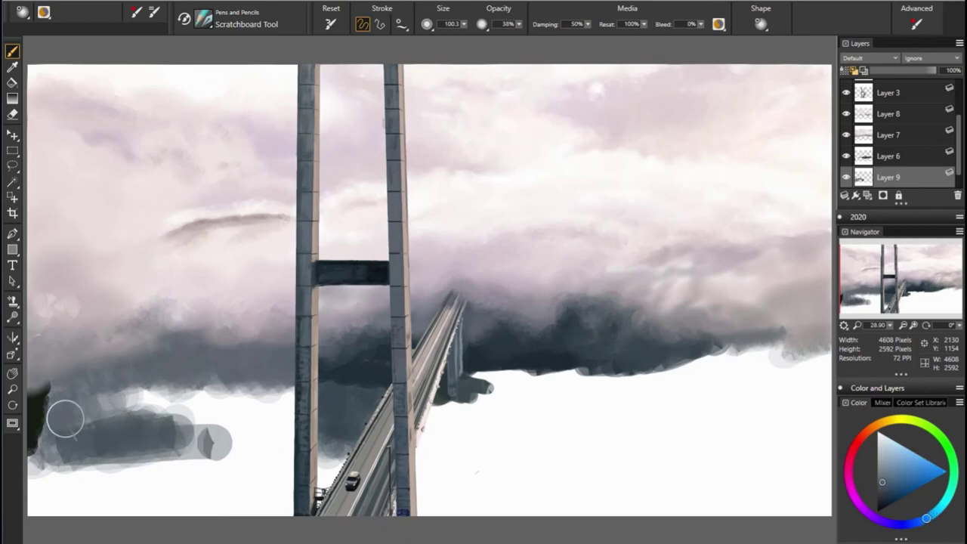
drag(65, 415, 223, 401)
alt+click(400, 406)
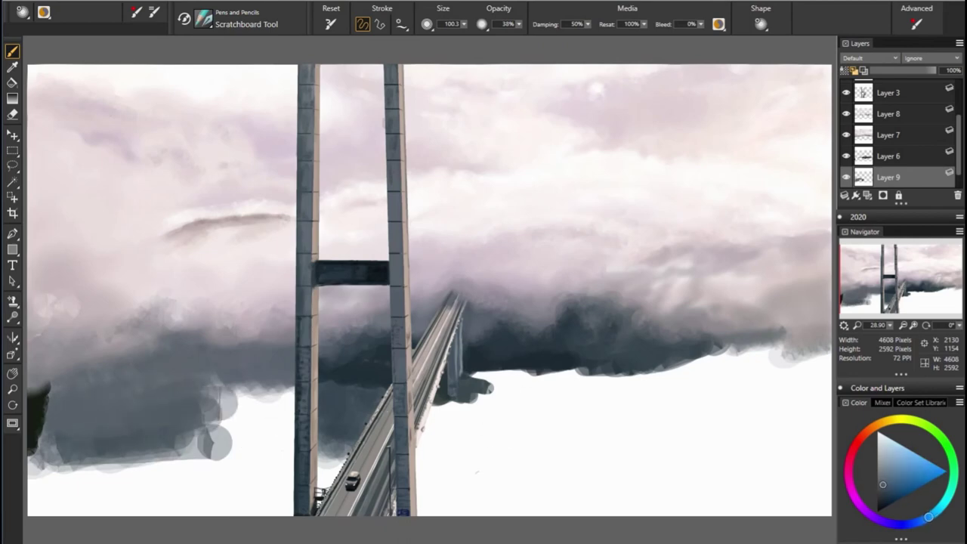
mouse_move(159, 417)
mouse_down()
mouse_move(264, 419)
mouse_move(291, 408)
mouse_up()
alt+click(393, 402)
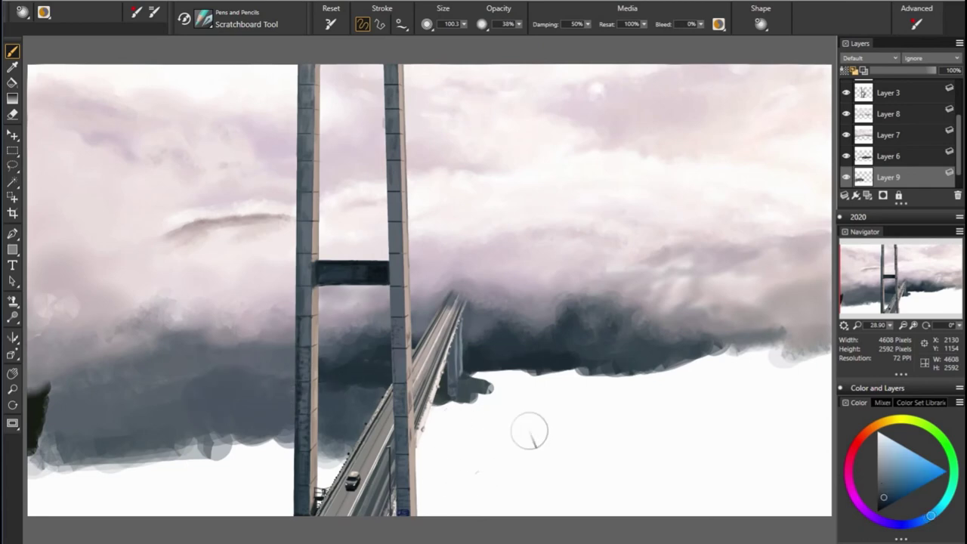
Step: Darken the lower-left cloud base with dark greys down to the canvas bottom, covering the pale patch
alt+click(145, 127)
mouse_move(270, 446)
mouse_down()
mouse_move(231, 513)
mouse_move(231, 469)
mouse_up()
alt+click(231, 469)
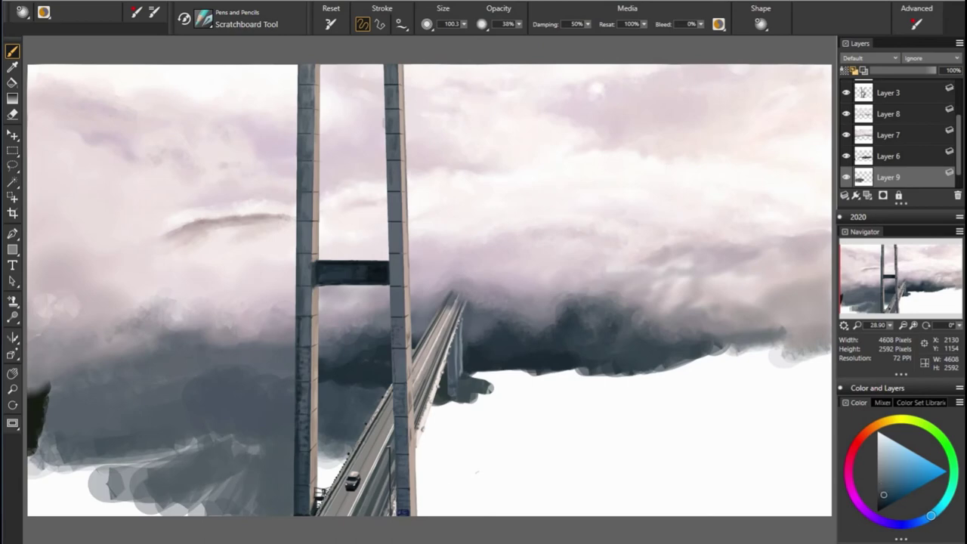
drag(46, 491, 151, 484)
click(883, 488)
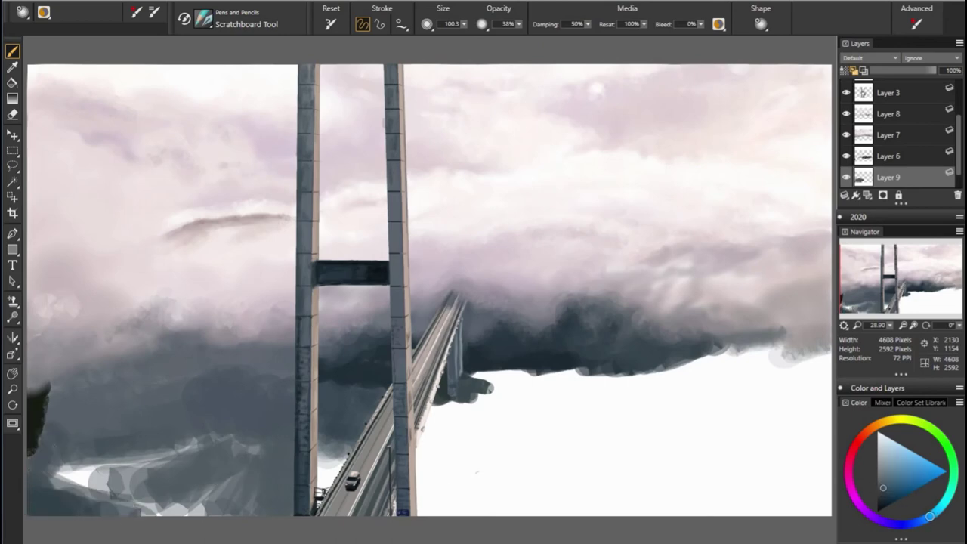
drag(38, 446, 196, 476)
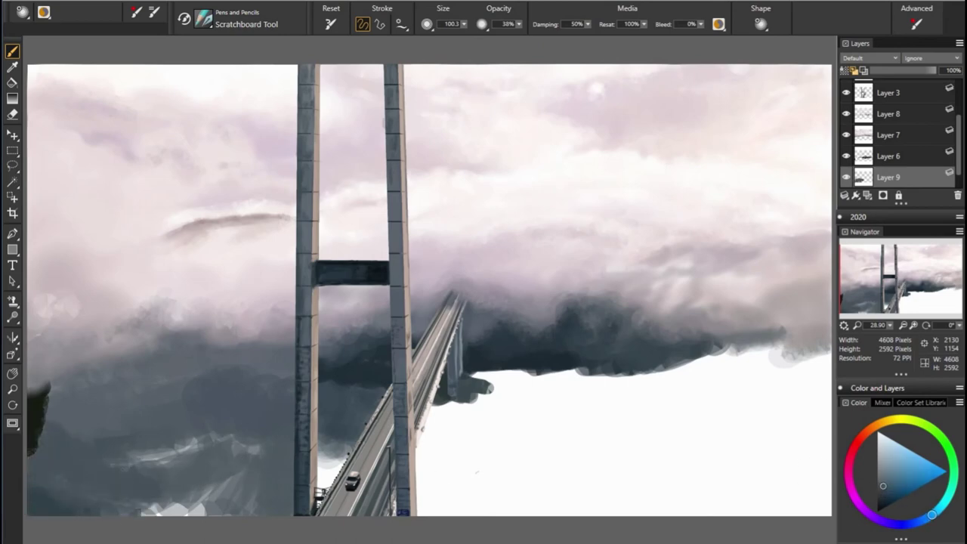
drag(197, 442, 152, 508)
alt+click(69, 431)
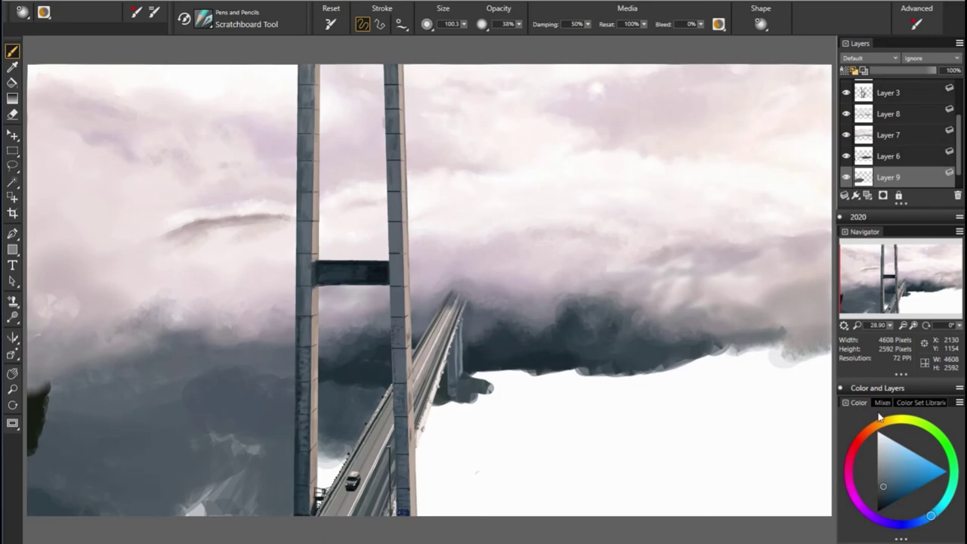
alt+click(96, 403)
drag(226, 488, 235, 474)
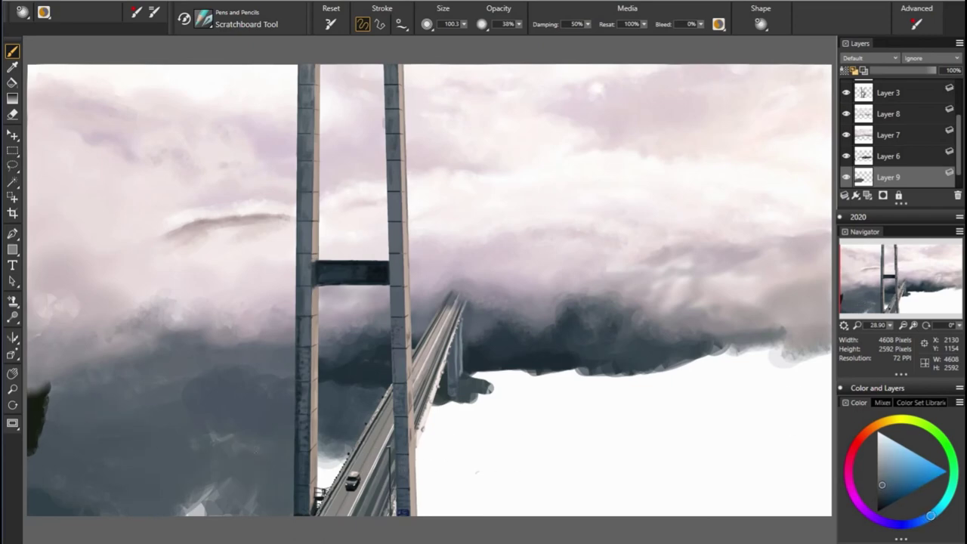
mouse_move(185, 505)
mouse_down()
mouse_move(296, 488)
mouse_move(333, 500)
mouse_up()
Step: Paint a dark blue-grey pier shadow in vertical strokes below the bridge deck
alt+click(535, 505)
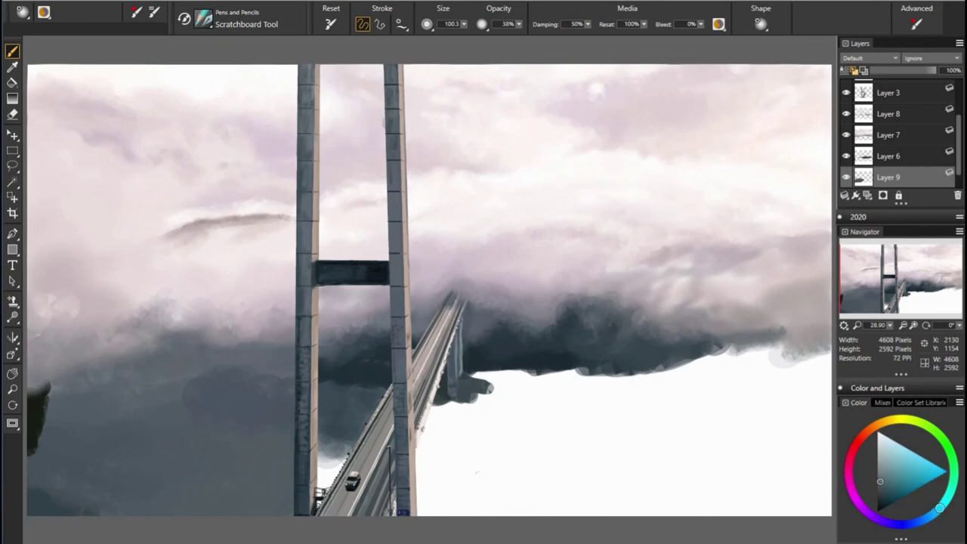
alt+click(411, 463)
drag(456, 421, 452, 510)
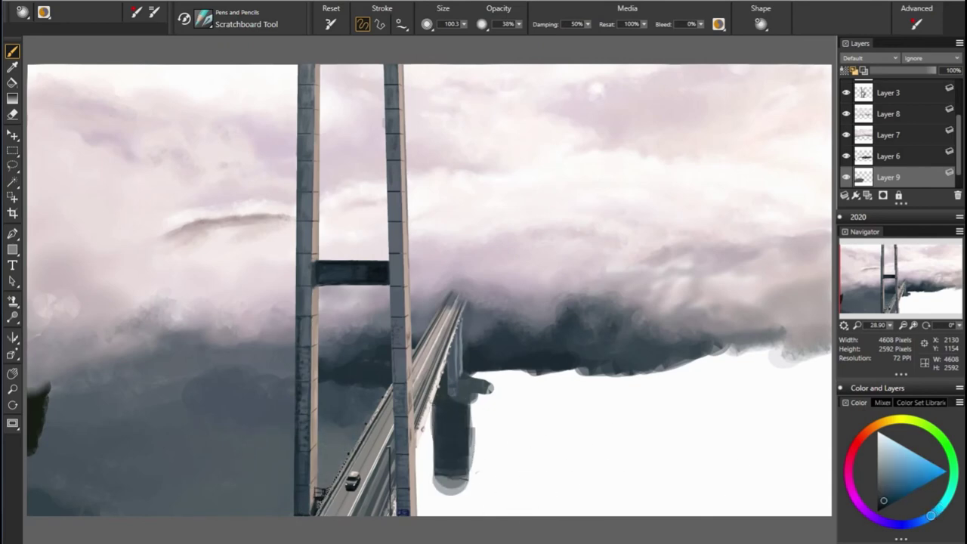
alt+click(562, 451)
drag(426, 431, 424, 515)
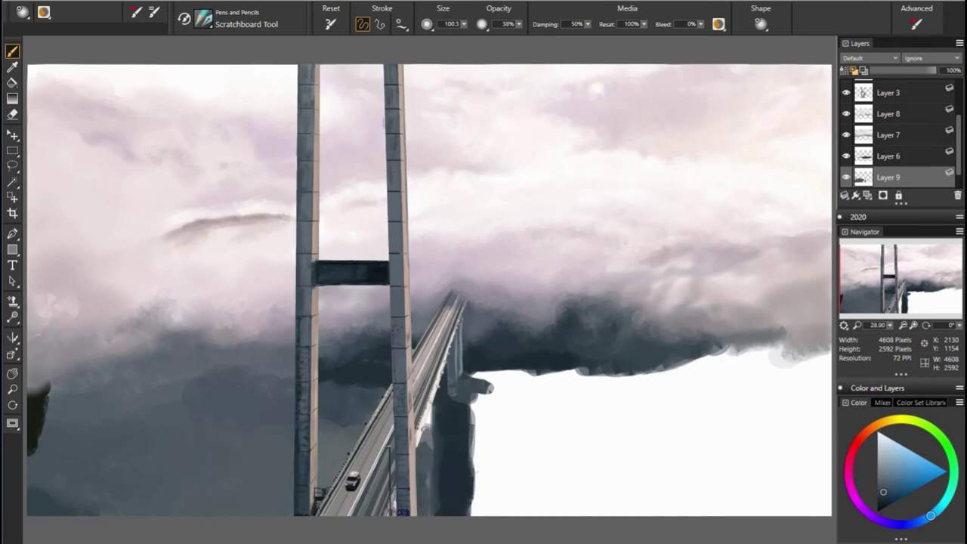
drag(429, 407, 426, 499)
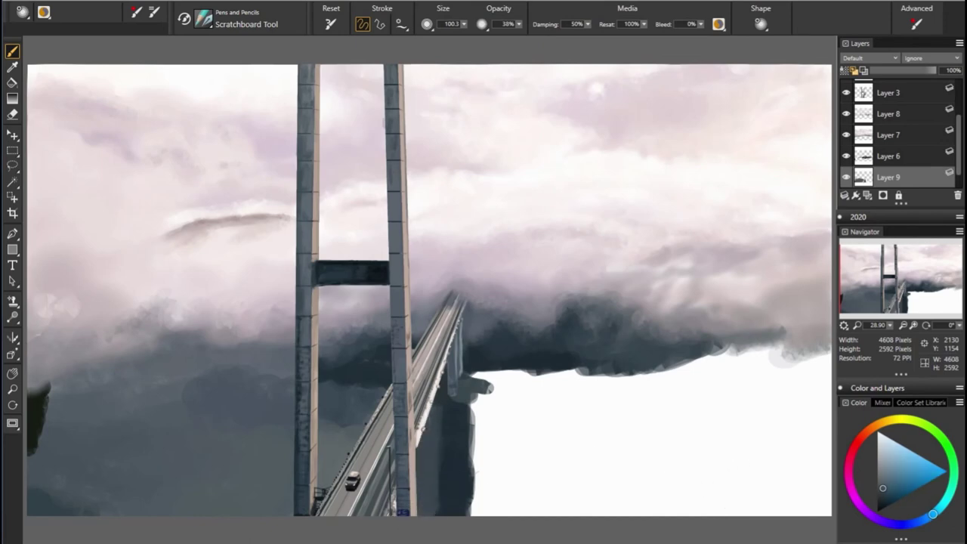
alt+click(366, 432)
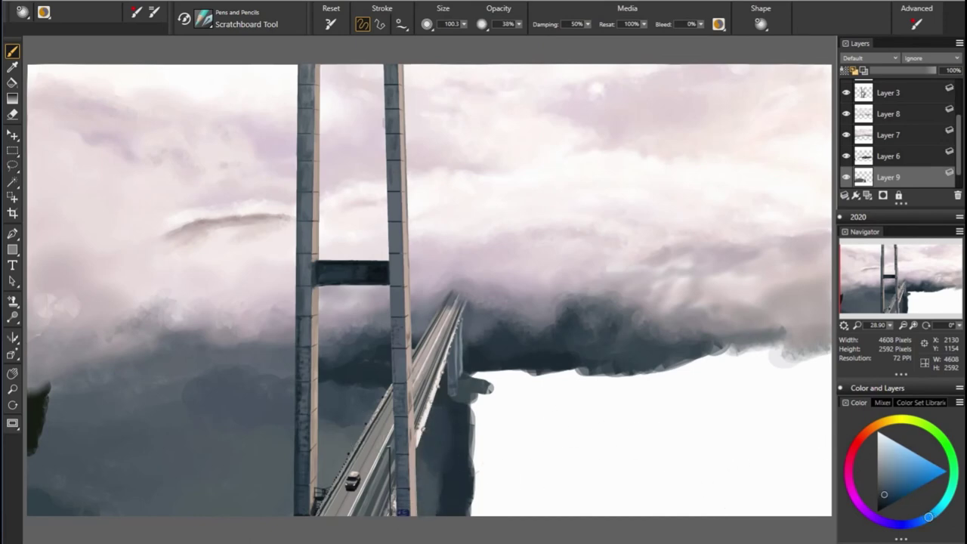
alt+click(378, 395)
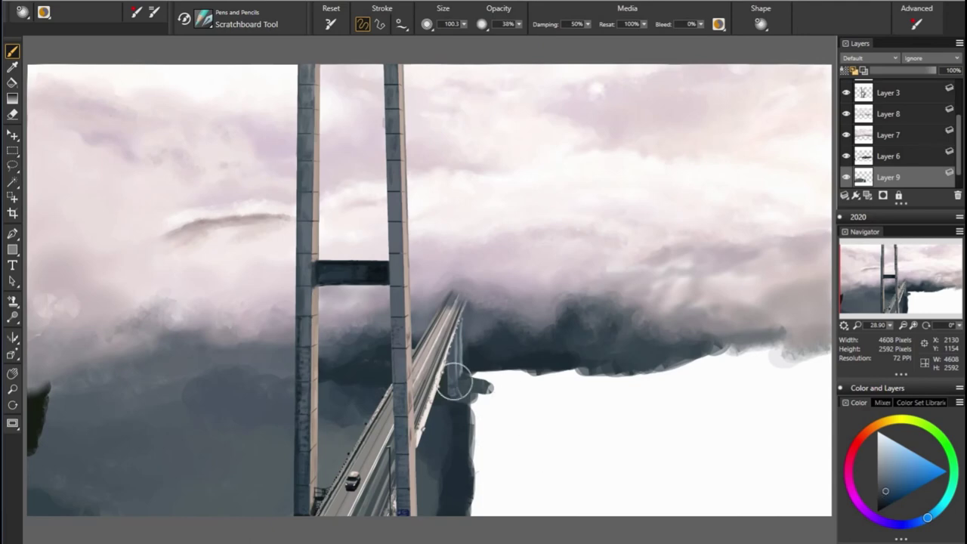
click(456, 381)
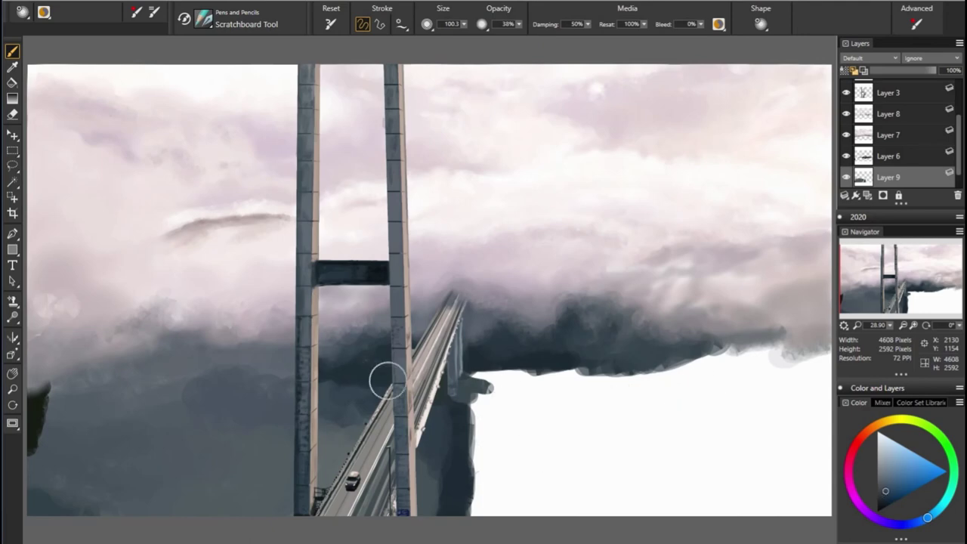
Step: Extend the dark cloud's lower edge rightward across the white area to the canvas edge
alt+click(233, 431)
alt+click(340, 446)
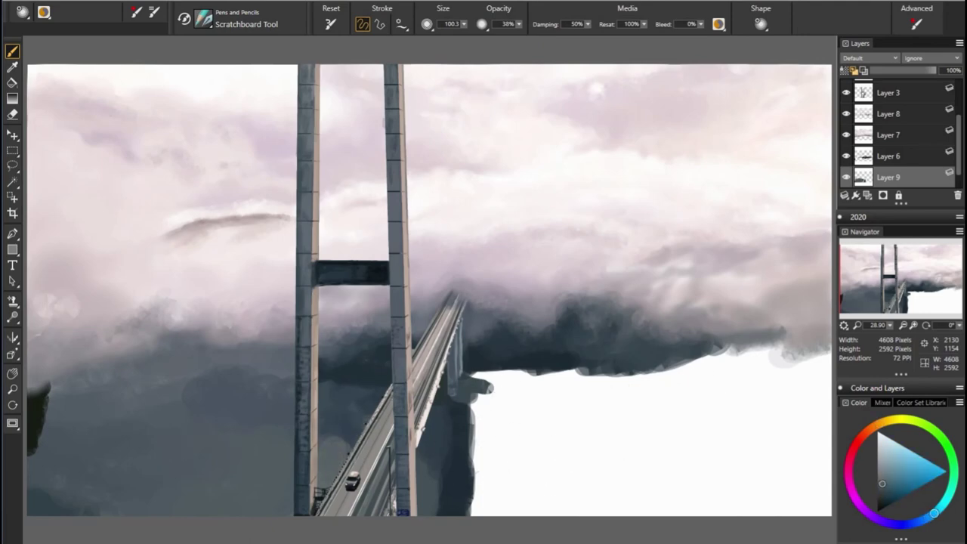
alt+click(280, 441)
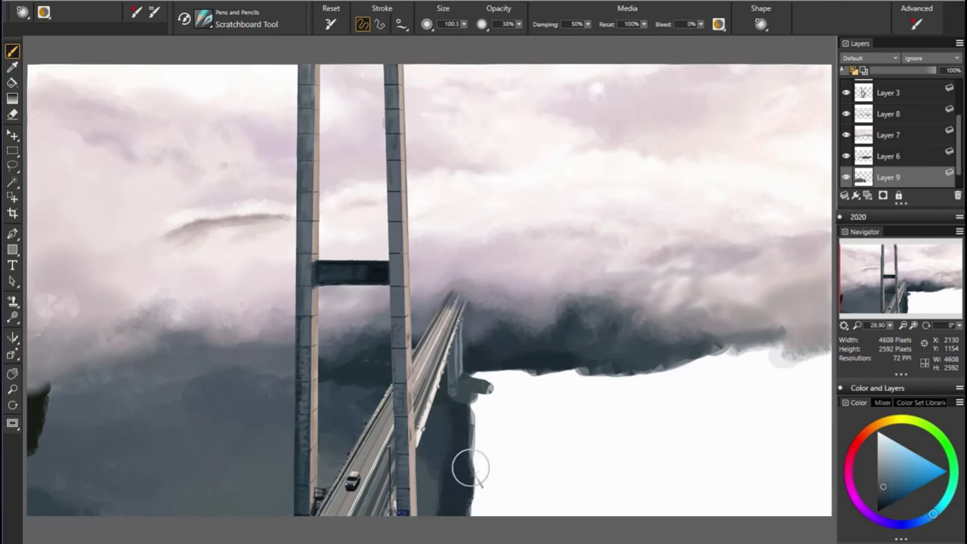
alt+click(356, 399)
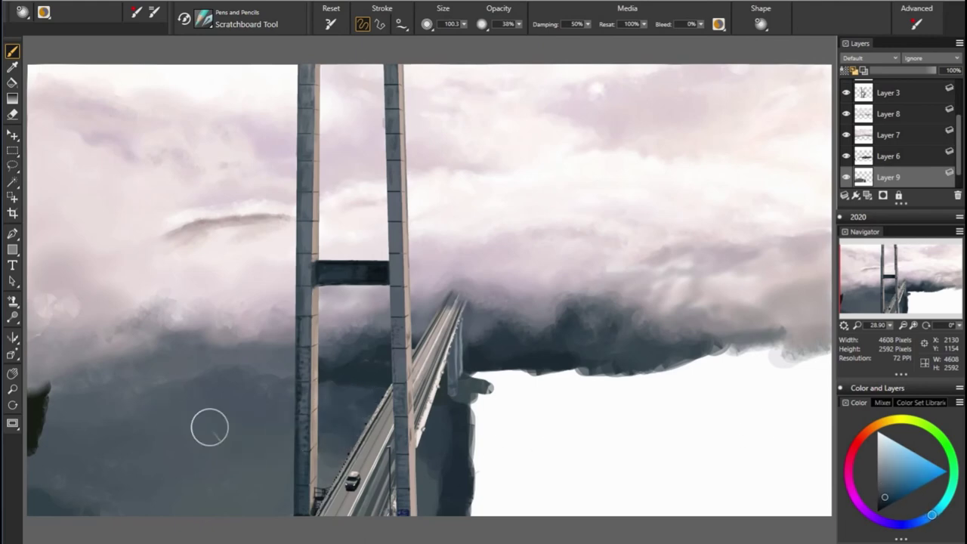
alt+click(257, 451)
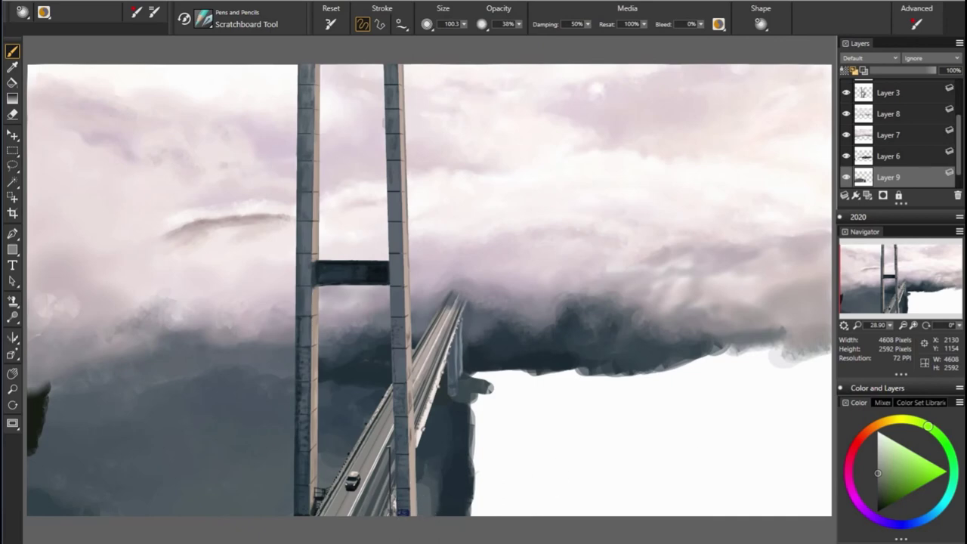
alt+click(449, 451)
mouse_move(501, 389)
mouse_down()
mouse_move(555, 381)
mouse_move(518, 396)
mouse_move(629, 392)
mouse_move(721, 355)
mouse_move(828, 363)
mouse_up()
mouse_move(755, 374)
mouse_down()
mouse_move(657, 397)
mouse_move(822, 384)
mouse_up()
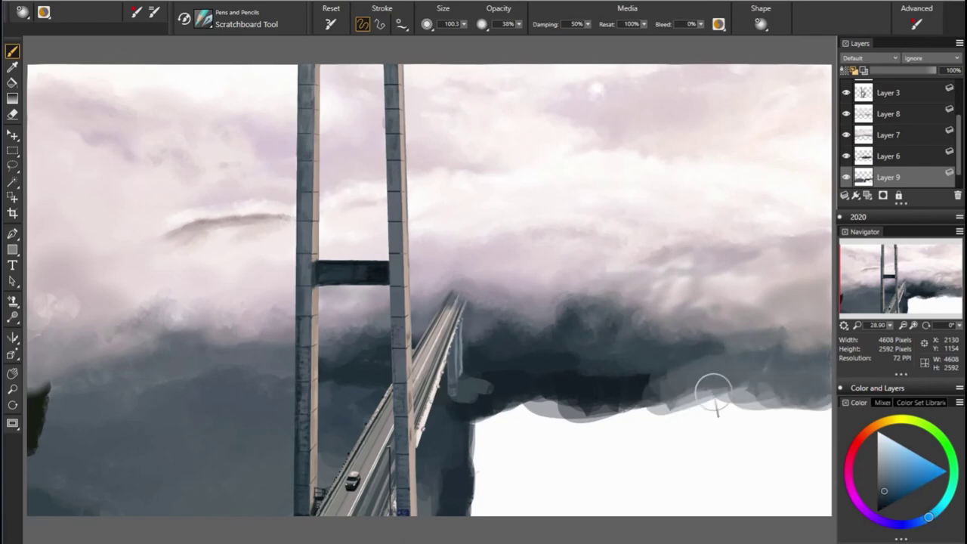
mouse_move(712, 396)
mouse_down()
mouse_move(680, 378)
mouse_move(748, 357)
mouse_move(783, 373)
mouse_move(719, 363)
mouse_up()
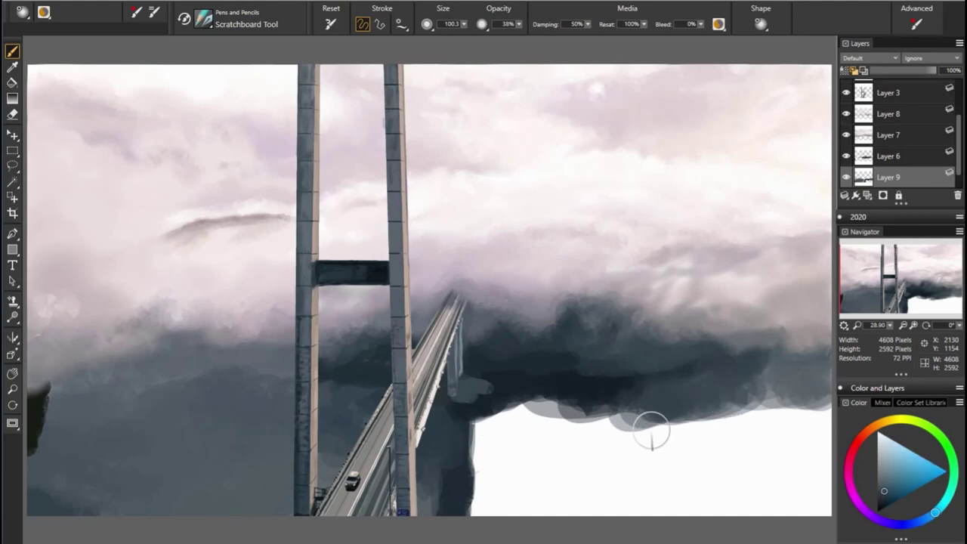
mouse_move(647, 423)
mouse_down()
mouse_move(563, 442)
mouse_move(506, 423)
mouse_move(505, 443)
mouse_up()
Step: Add dark paint below the cloud and spread a warm beige patch at lower right
alt+click(505, 443)
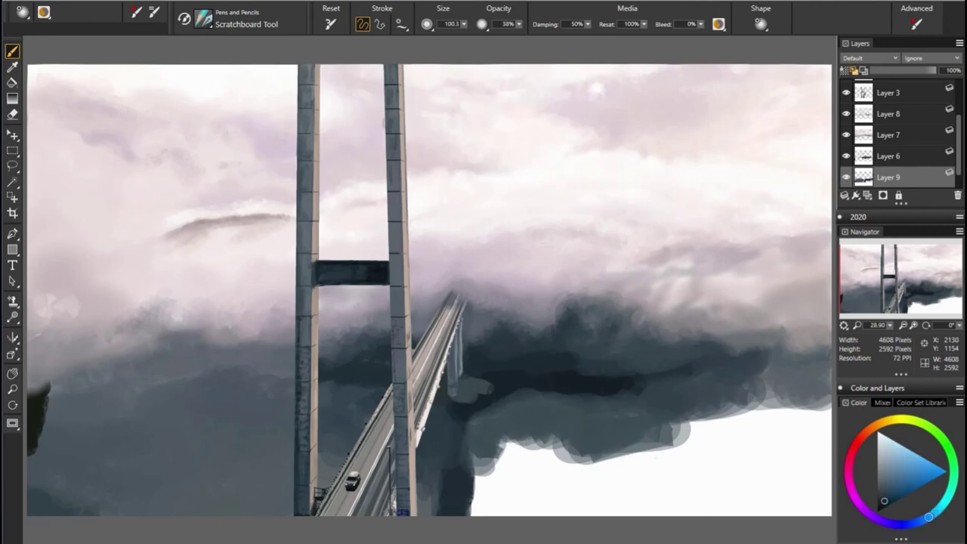
mouse_move(563, 408)
mouse_down()
mouse_move(469, 442)
mouse_move(718, 442)
mouse_move(801, 454)
mouse_up()
click(887, 459)
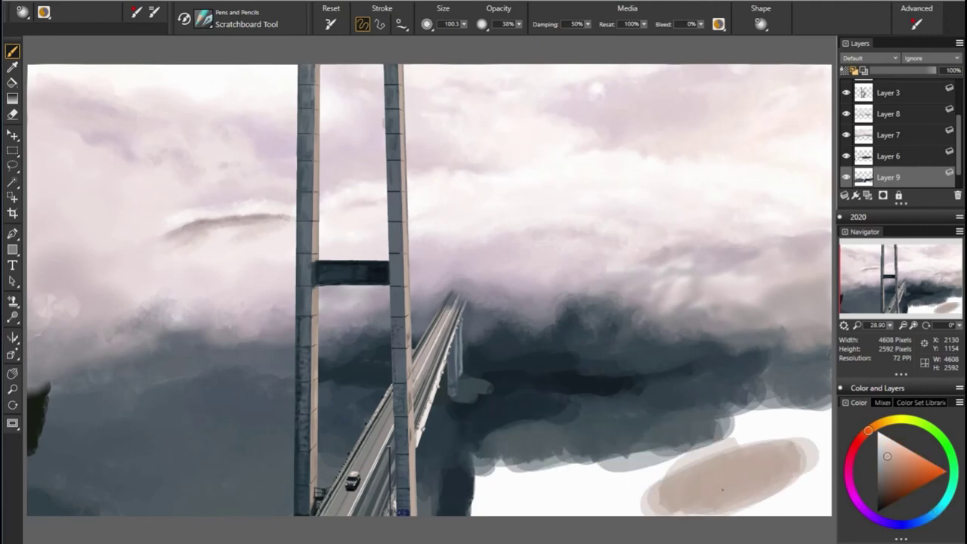
drag(723, 489, 816, 453)
alt+click(643, 427)
drag(650, 487, 786, 435)
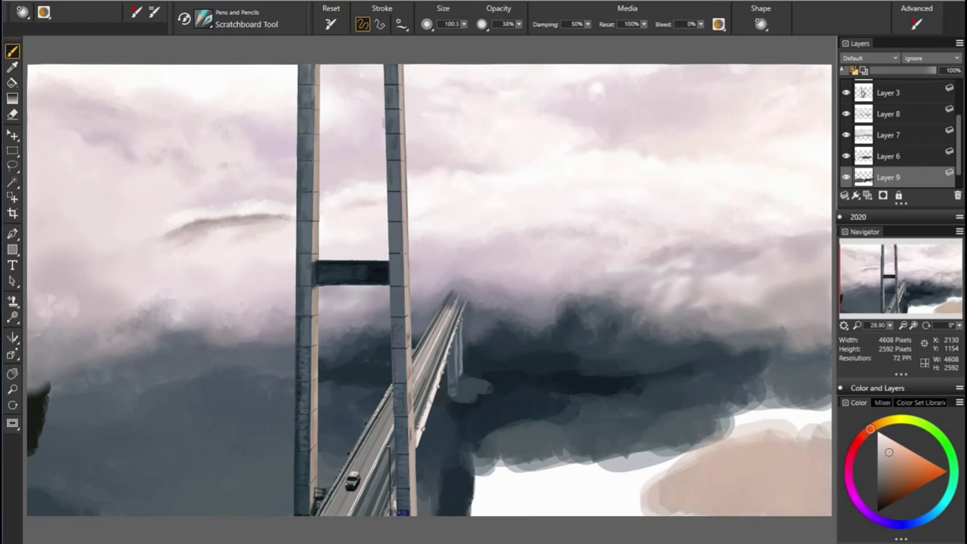
drag(710, 435, 816, 412)
drag(726, 461, 590, 452)
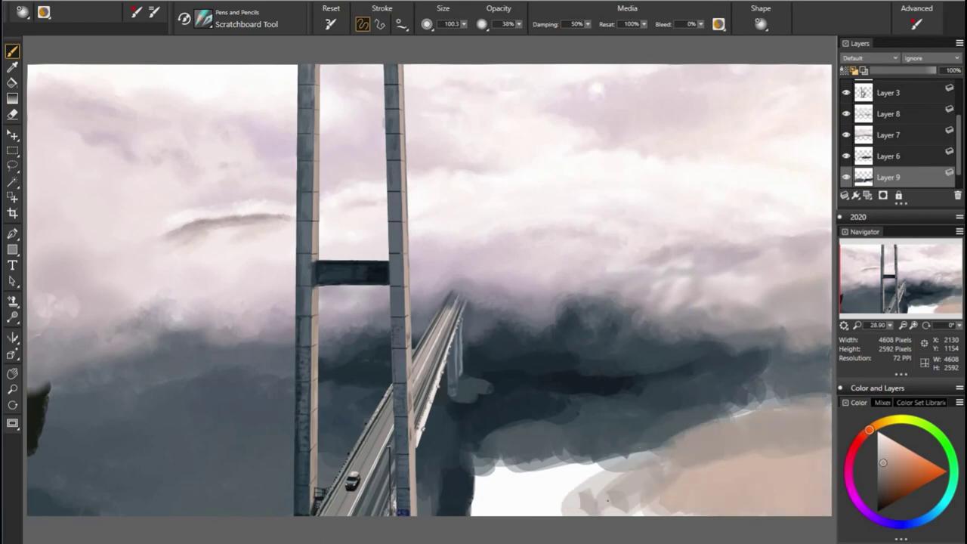
Step: Cover the bright white patch and the area beside the bridge with dark blue-grey
alt+click(589, 452)
drag(680, 507, 529, 453)
alt+click(428, 454)
mouse_move(604, 484)
mouse_down()
mouse_move(476, 476)
mouse_move(513, 461)
mouse_up()
alt+click(588, 466)
alt+click(460, 416)
drag(459, 416, 454, 494)
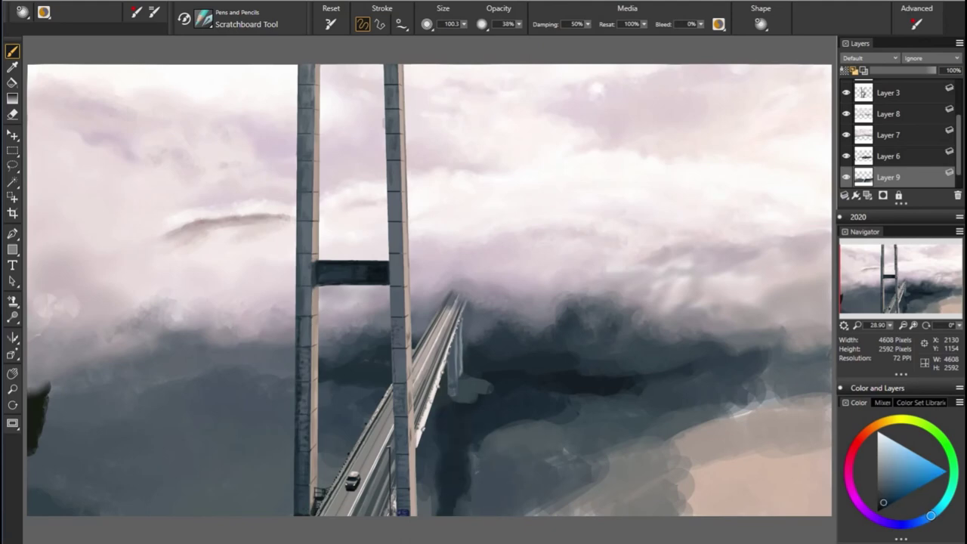
alt+click(361, 452)
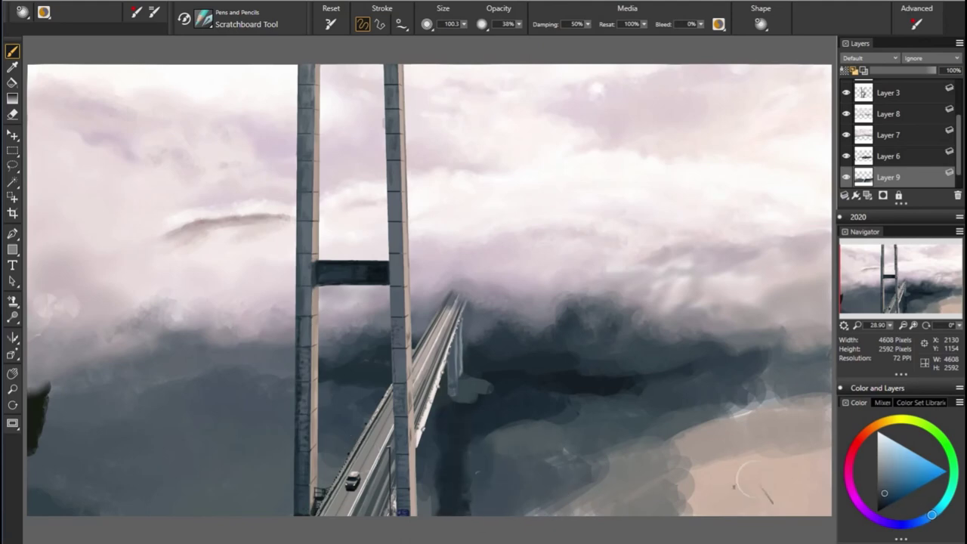
alt+click(389, 460)
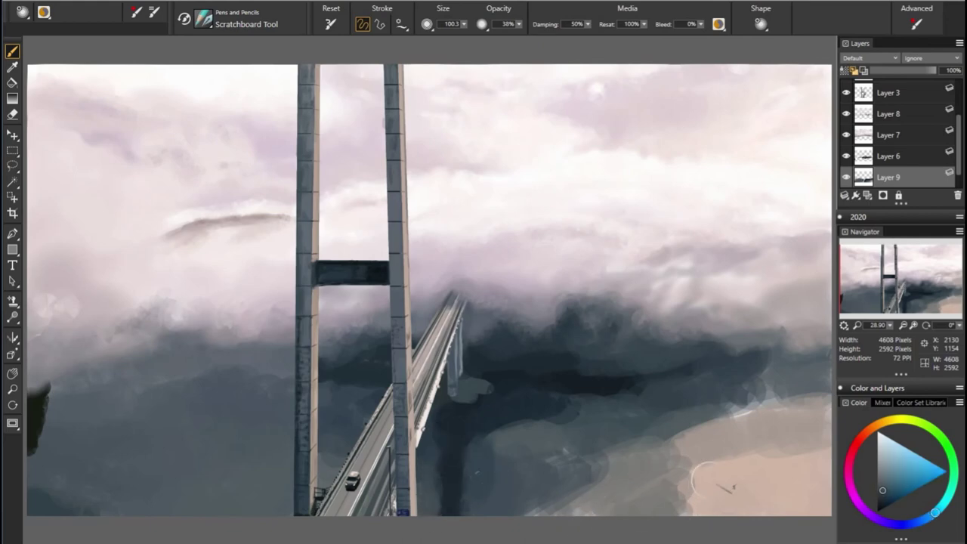
alt+click(714, 484)
click(805, 410)
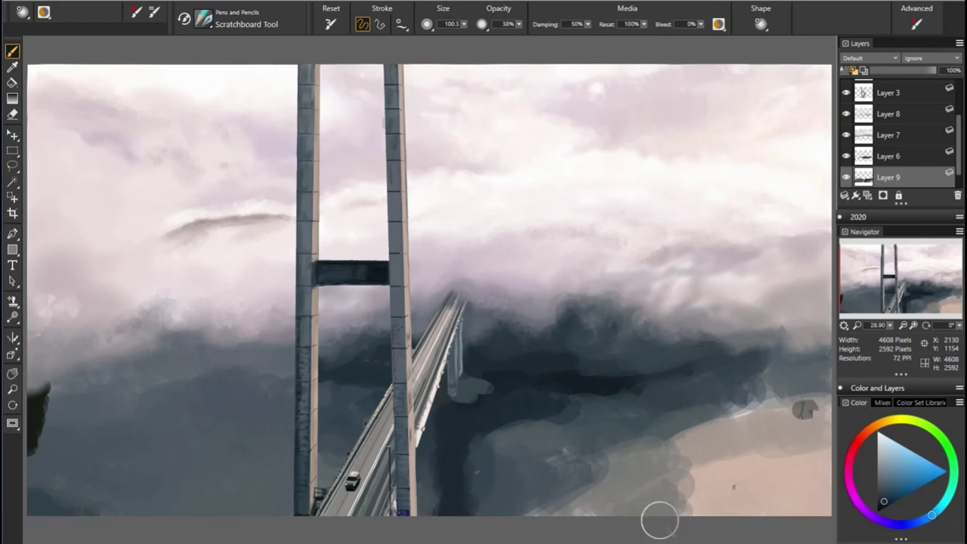
Step: Sample blue-grey, purple and brown cloud tones, then shrink the Scratchboard brush to 21.9
alt+click(375, 389)
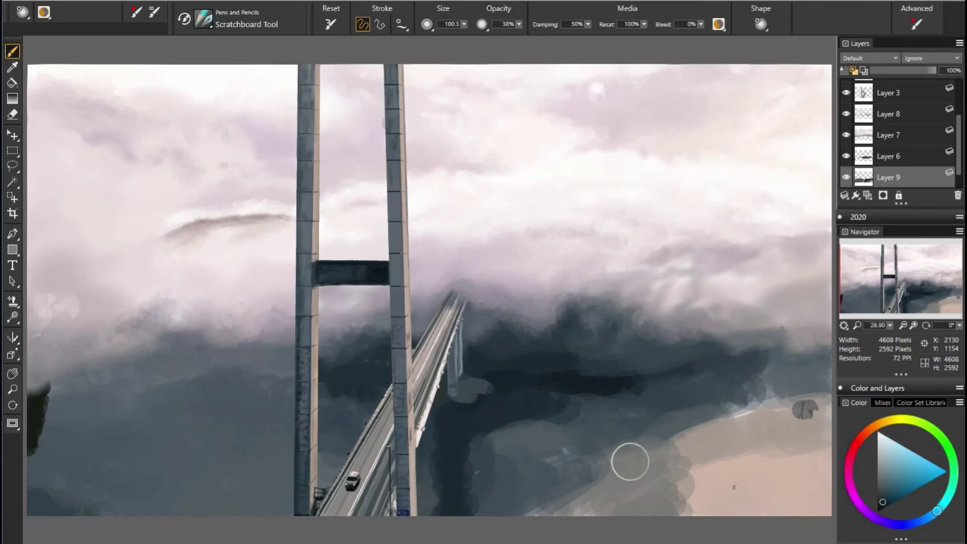
alt+click(576, 396)
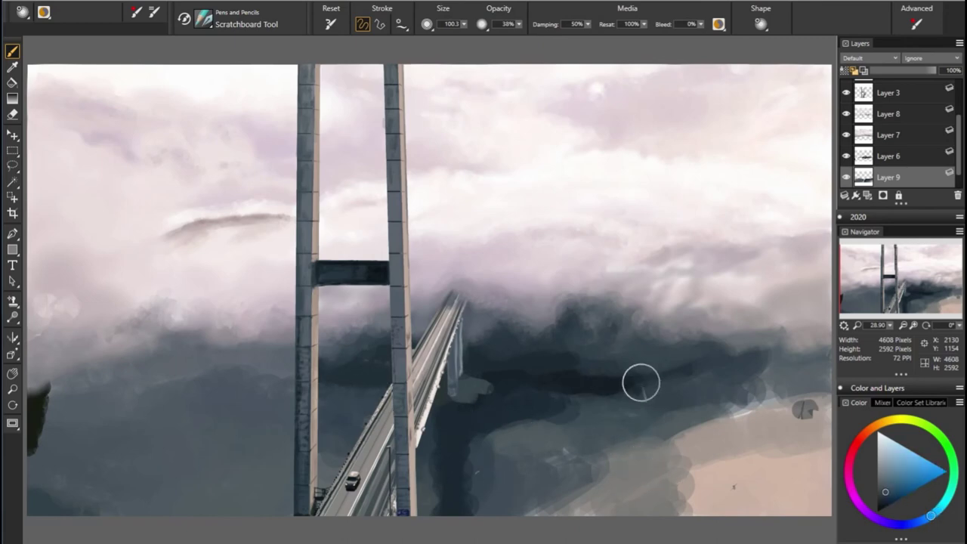
alt+click(642, 383)
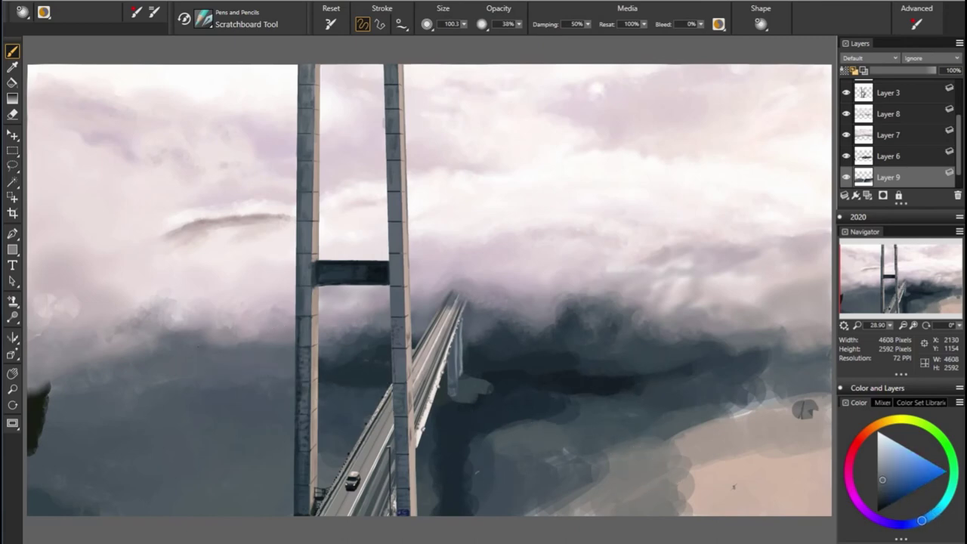
alt+click(171, 360)
alt+click(260, 371)
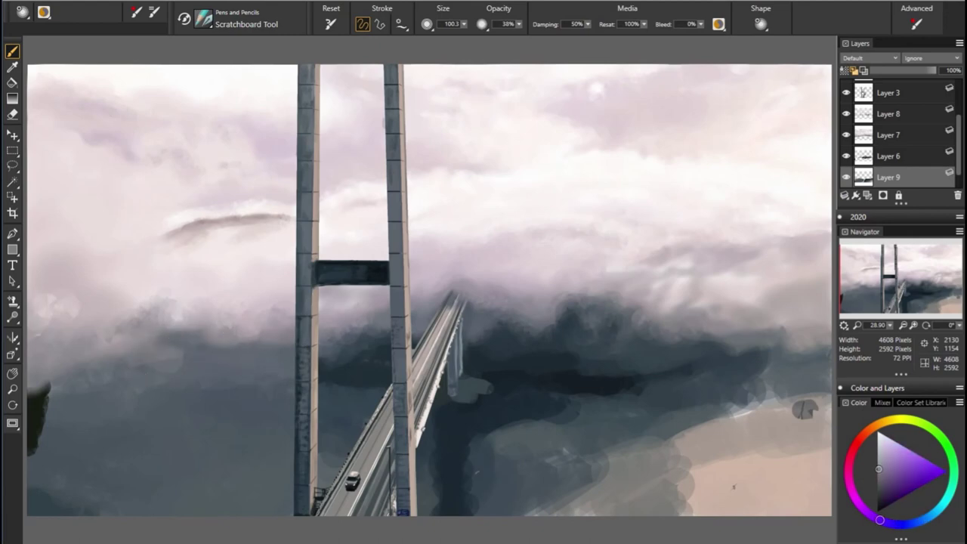
alt+click(237, 375)
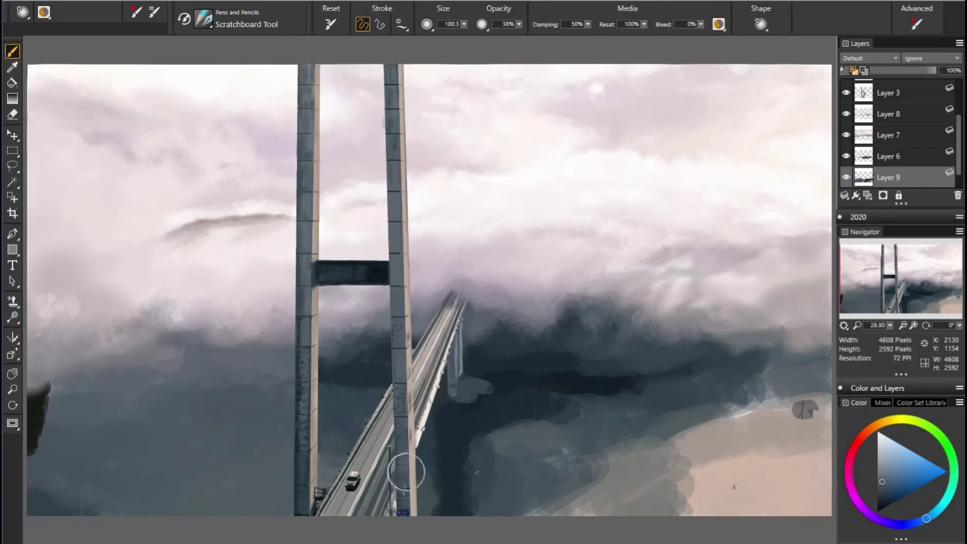
alt+click(184, 388)
alt+click(194, 406)
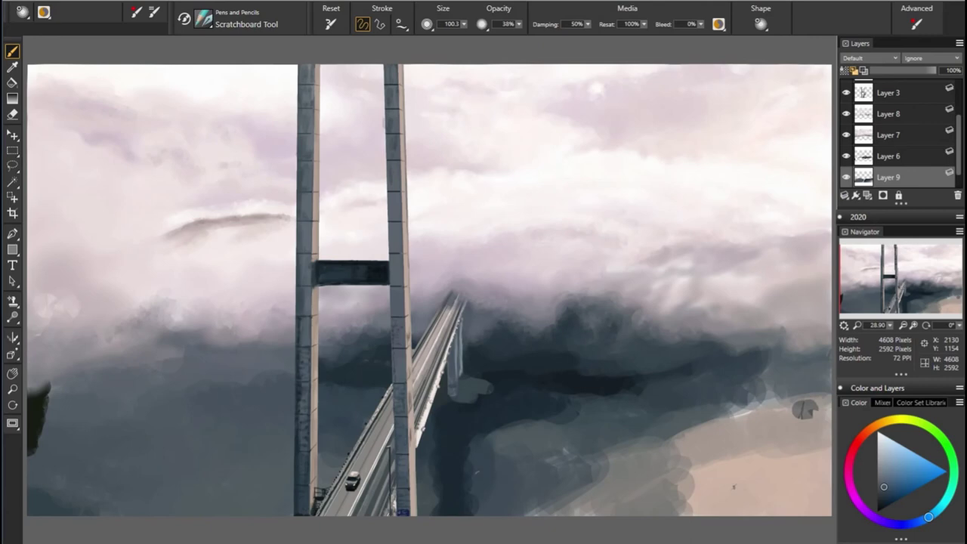
key(bracketleft)
key(bracketleft)
key(bracketleft)
Step: Sample dark blue-grey, set 24% opacity and size 135, and paint strokes into the lower clouds
alt+click(300, 386)
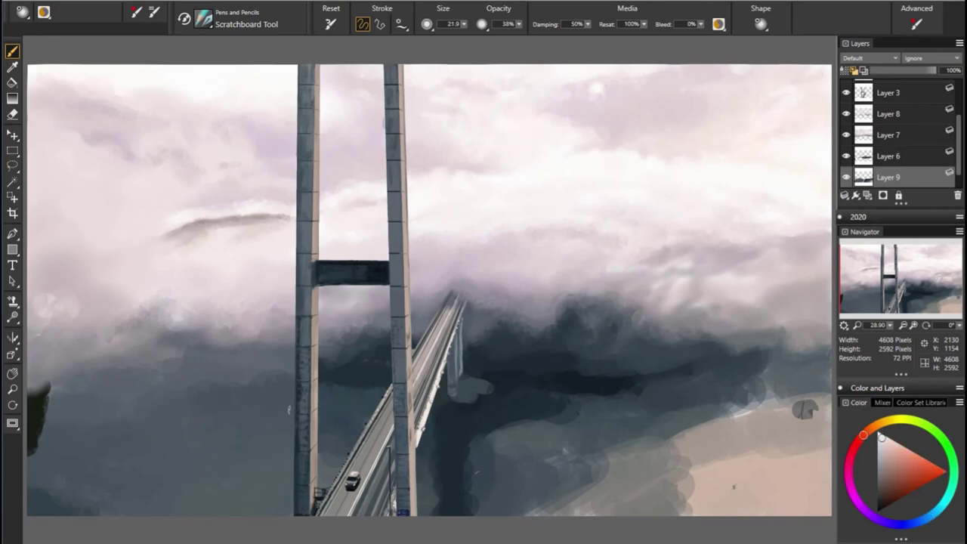
alt+click(289, 411)
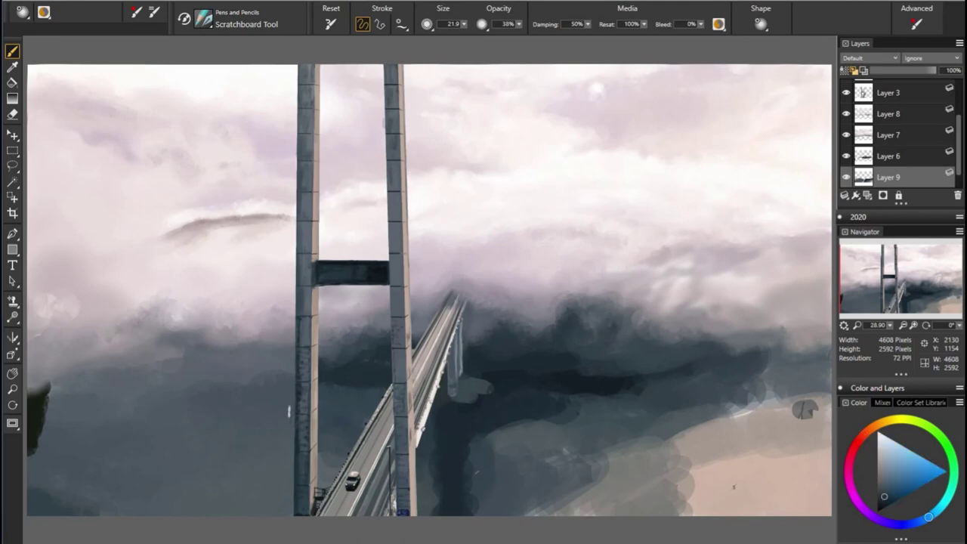
drag(519, 29, 581, 38)
alt+click(500, 416)
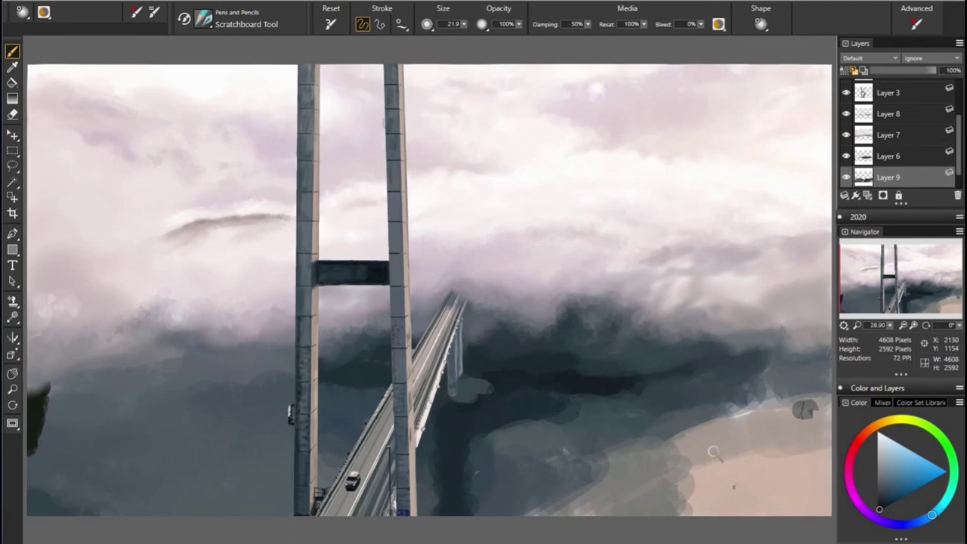
drag(524, 31, 428, 104)
alt+click(536, 410)
drag(515, 420, 614, 434)
Step: Darken the clouds right of the roadway, dab lighter grey beside the tower, and resize brush to 38.2
alt+click(664, 408)
drag(643, 395, 625, 415)
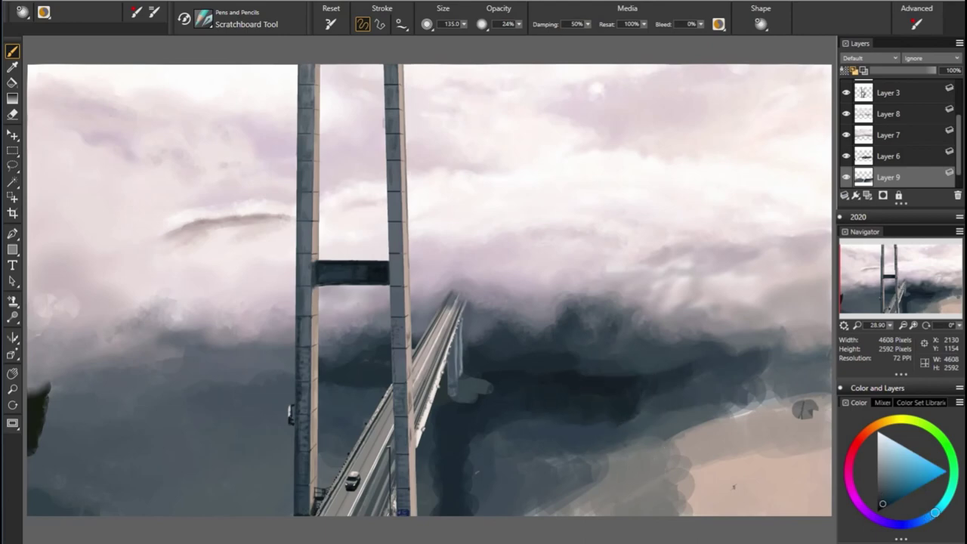
key(bracketleft)
key(bracketleft)
key(bracketleft)
drag(479, 396, 497, 407)
key(bracketright)
key(bracketright)
key(bracketright)
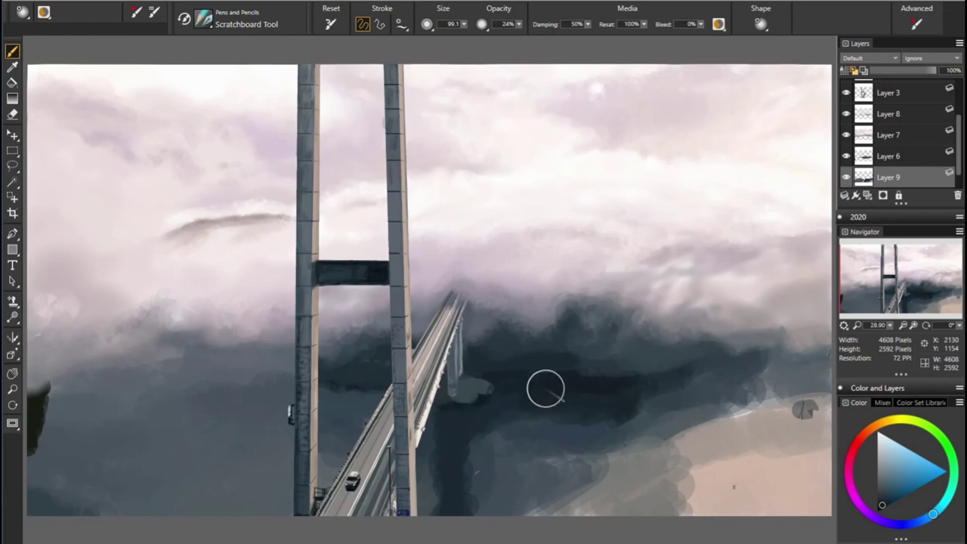
key(bracketleft)
key(bracketleft)
key(bracketleft)
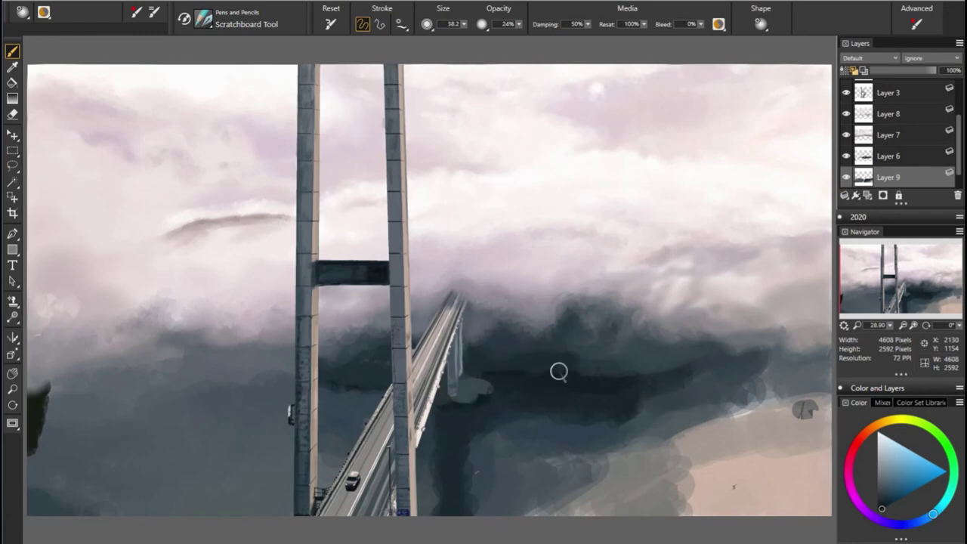
scroll(960, 126, up, 3)
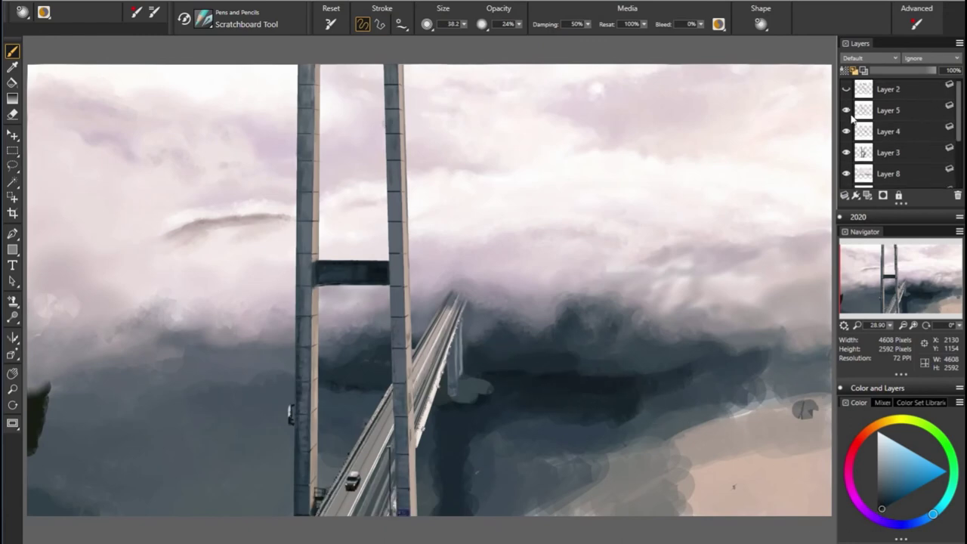
Step: Select Layer 4, set brush opacity to 9%, and sample blue and tan cloud colours
click(892, 132)
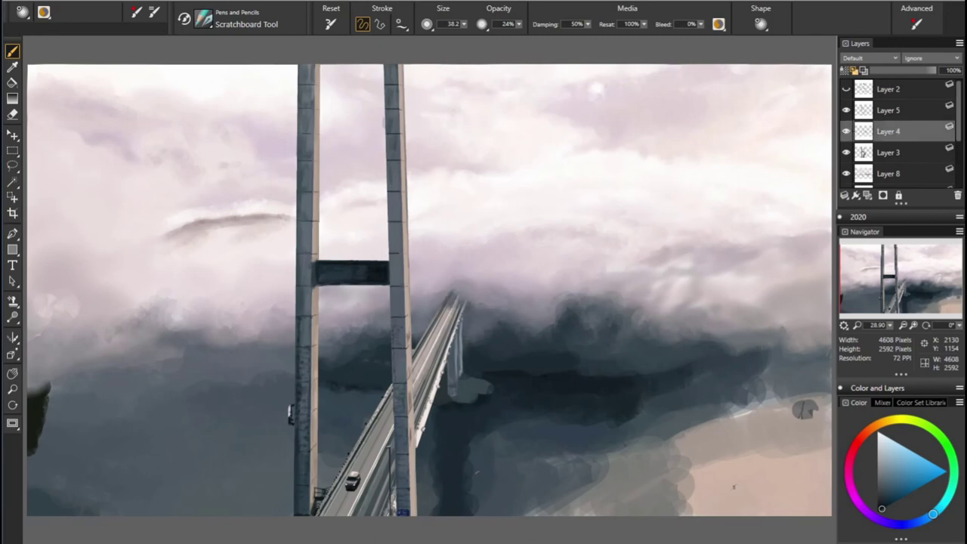
alt+click(687, 347)
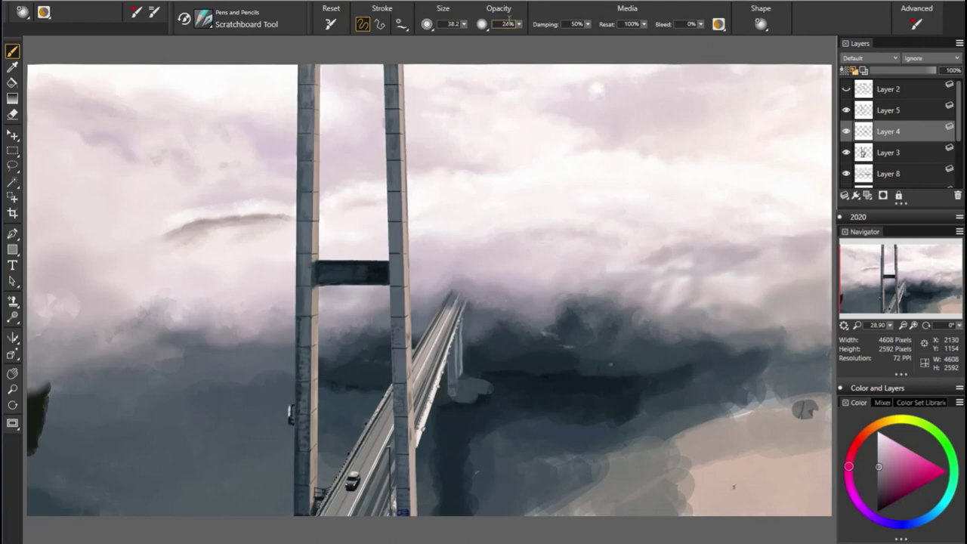
text(9)
key(Return)
key(bracketright)
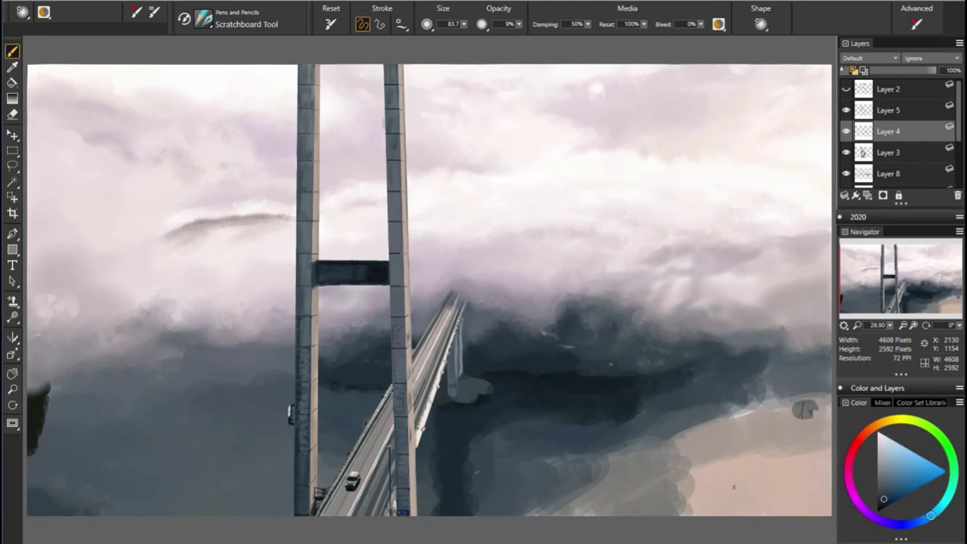
alt+click(652, 382)
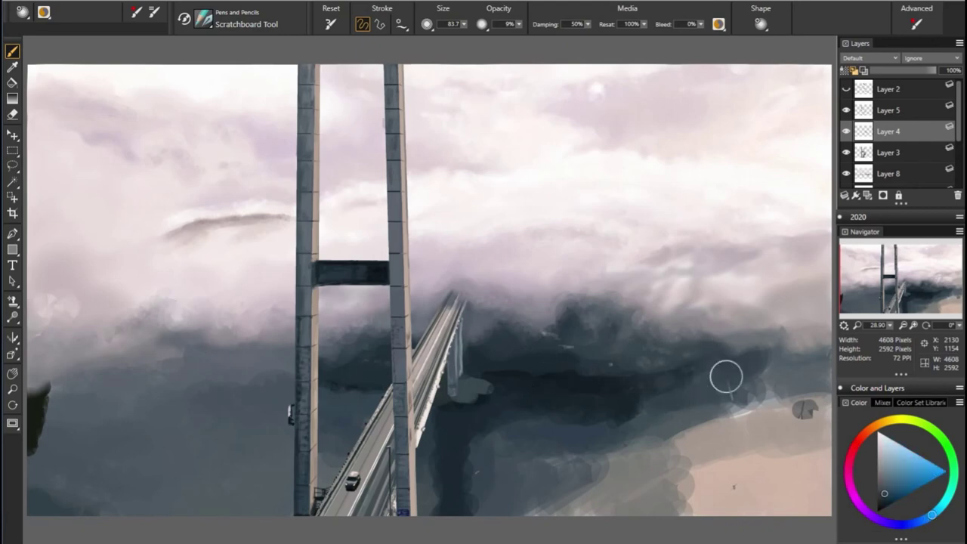
alt+click(711, 389)
alt+click(763, 425)
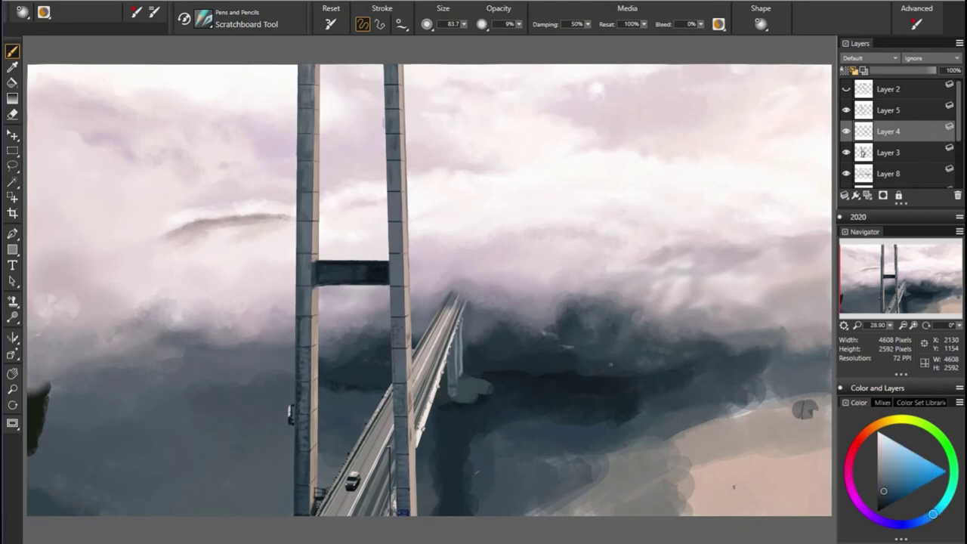
alt+click(763, 421)
Step: On Layer 9 at 30% opacity, lay dark blue dabs into the tan lower-right clouds
scroll(899, 132, down, 3)
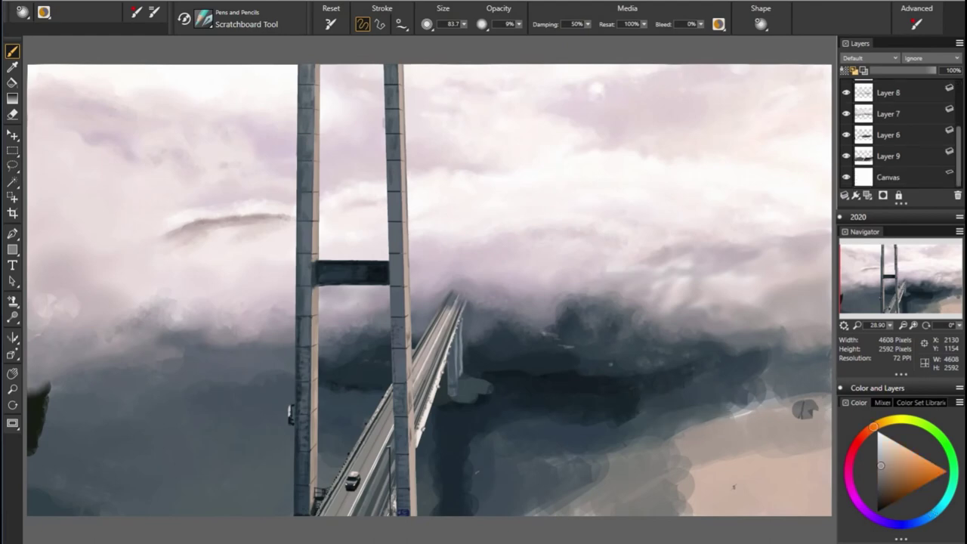
click(847, 156)
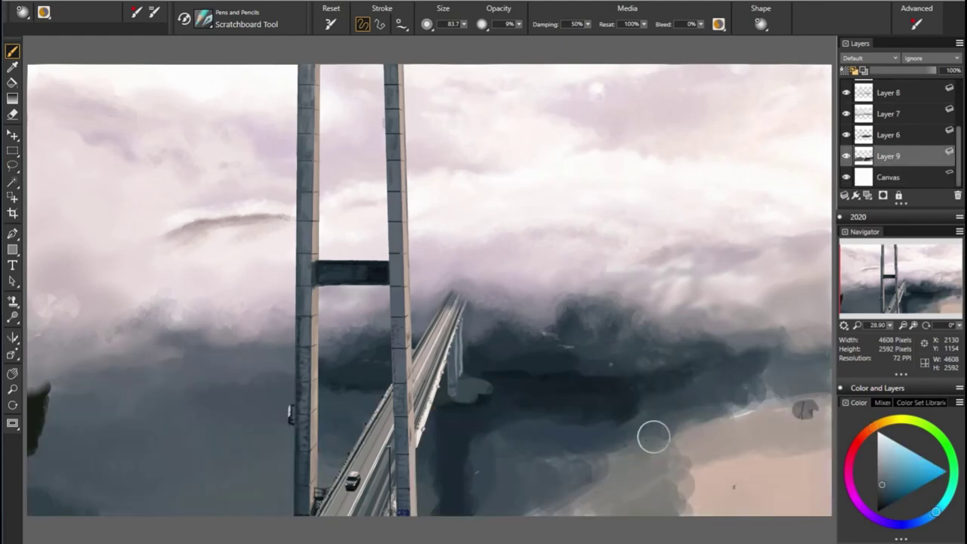
key(3)
drag(680, 484, 631, 466)
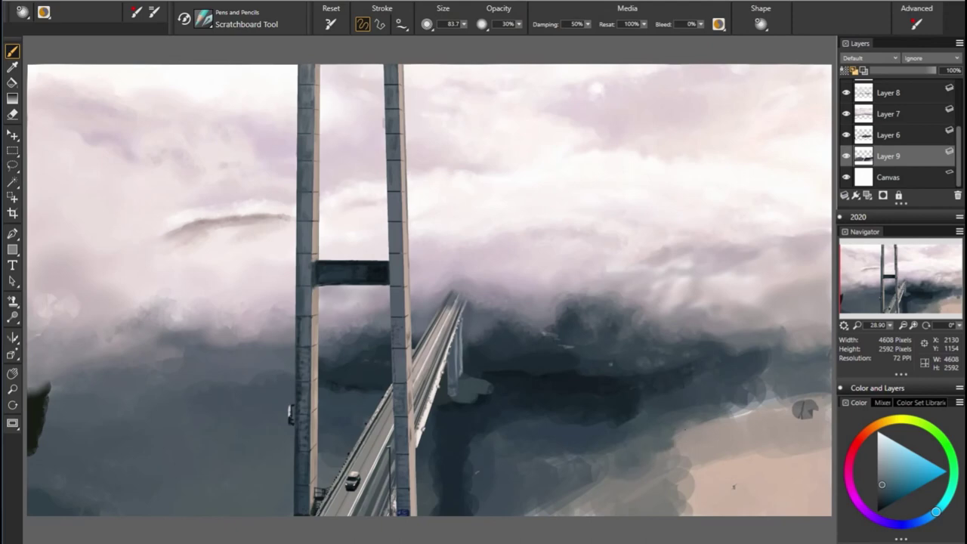
alt+click(804, 409)
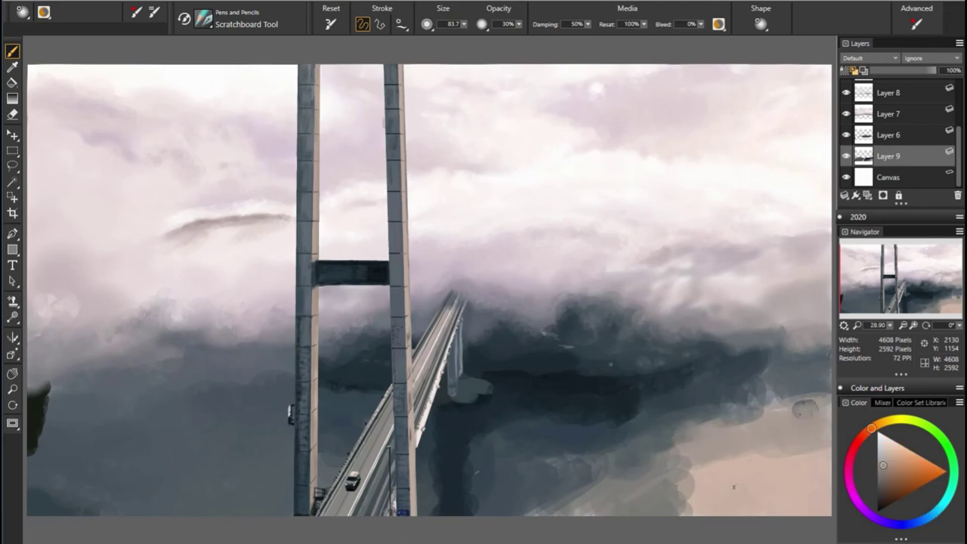
alt+click(790, 442)
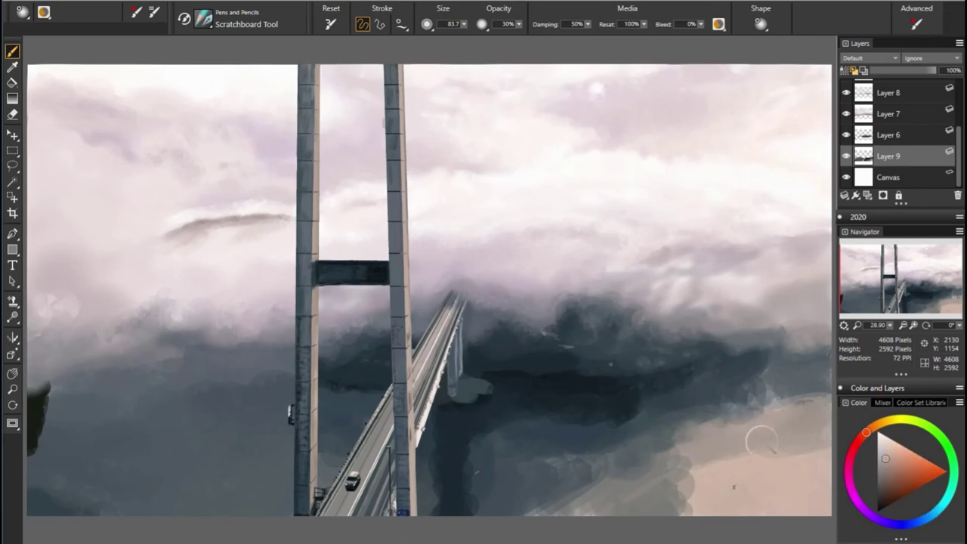
alt+click(795, 404)
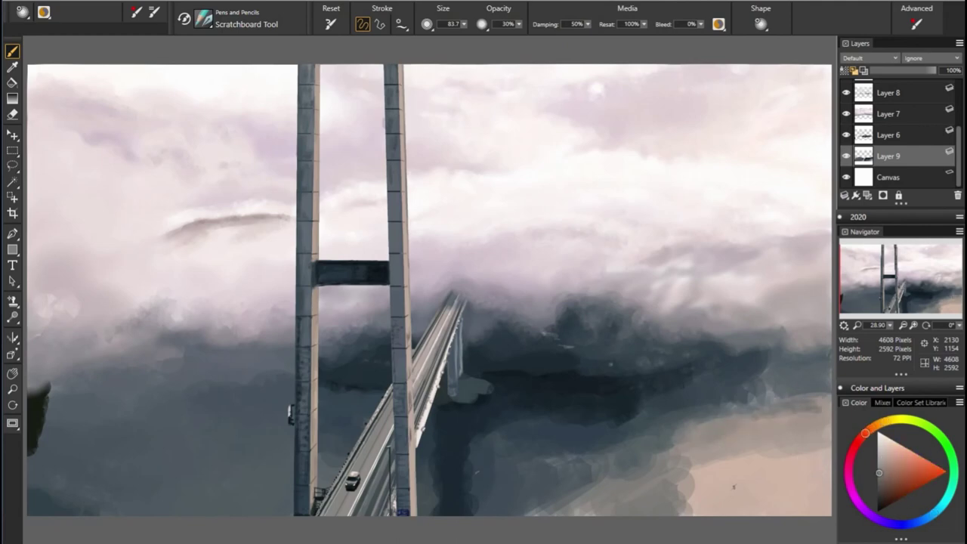
mouse_move(710, 476)
mouse_down()
mouse_move(710, 506)
mouse_move(658, 506)
mouse_up()
Step: Smooth with tan, enlarge the brush to about 152, and paint dark blue-grey across the lower canvas
alt+click(705, 470)
alt+click(566, 460)
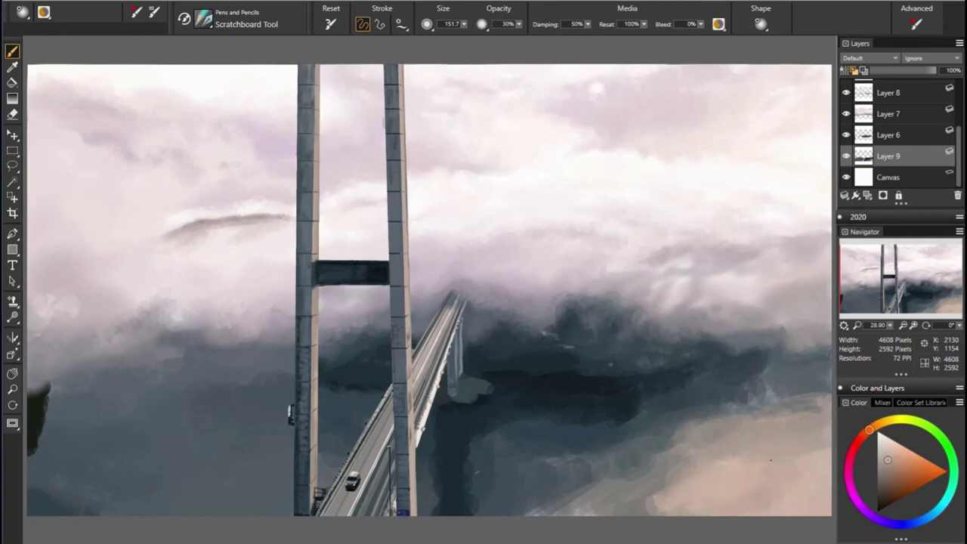
drag(779, 483, 795, 498)
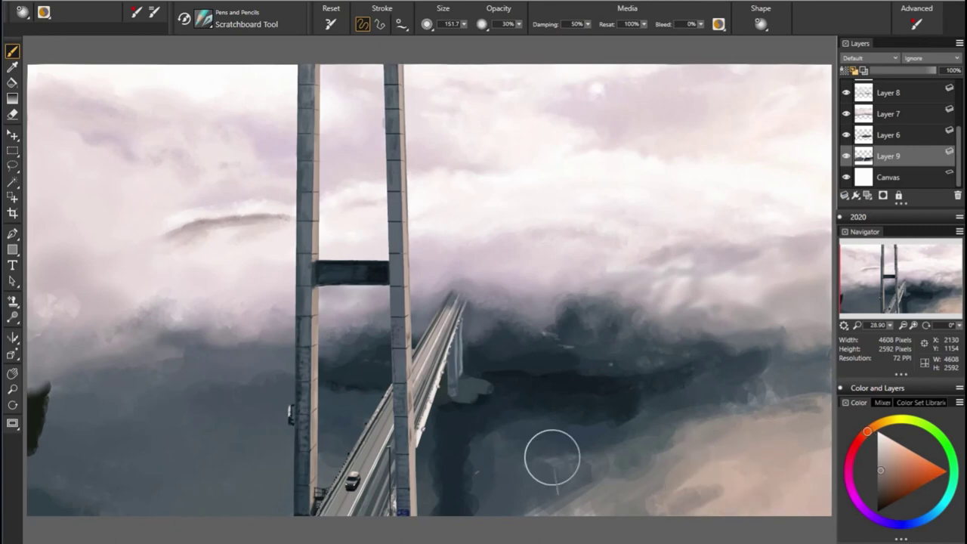
alt+click(534, 451)
alt+click(563, 465)
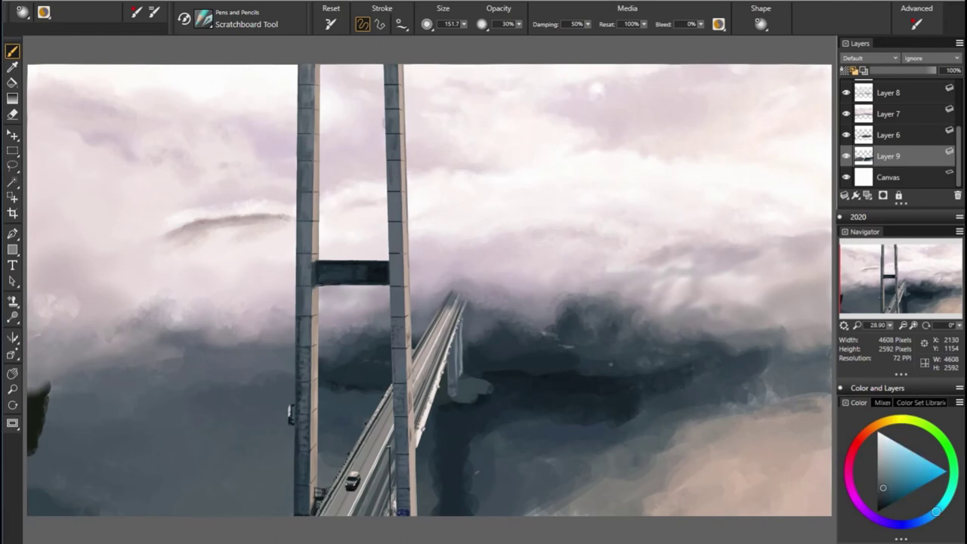
drag(529, 502, 620, 487)
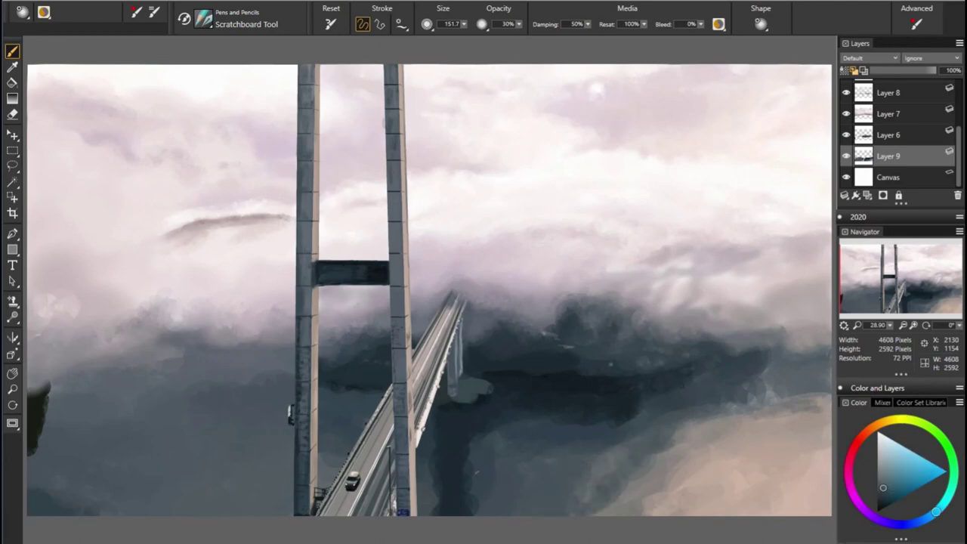
Step: With the Smear blender on Layer 8, smear the cloud edge right of the roadway
key(b)
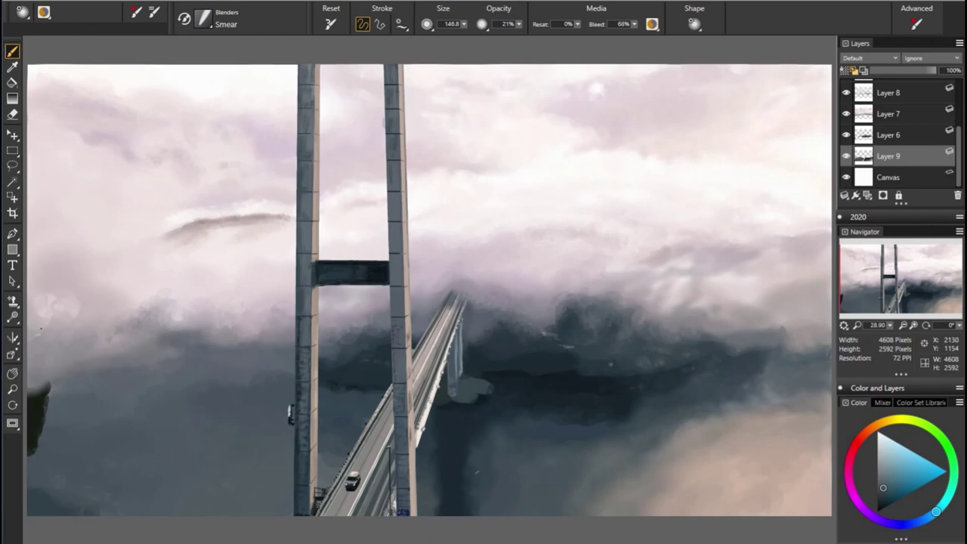
click(847, 113)
click(846, 113)
scroll(907, 136, up, 2)
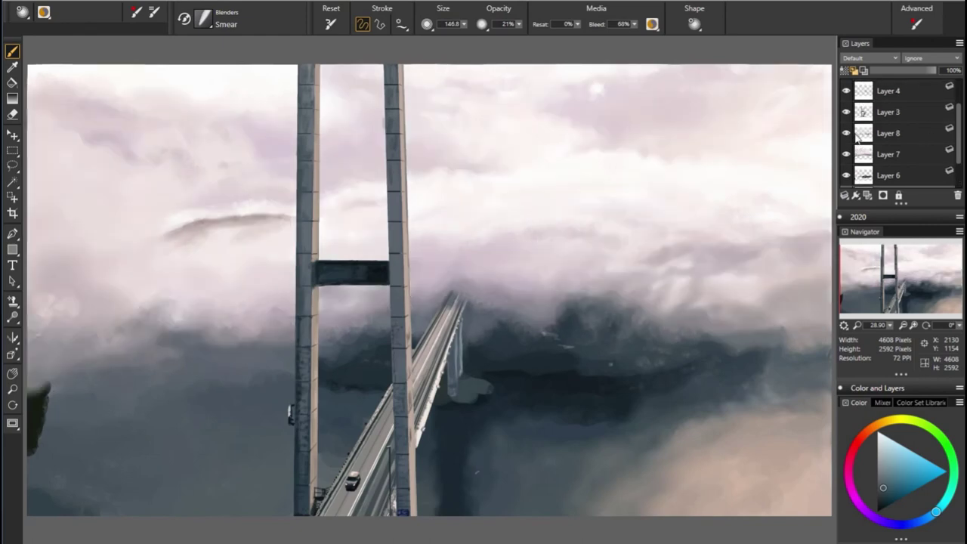
click(891, 133)
drag(598, 304, 627, 310)
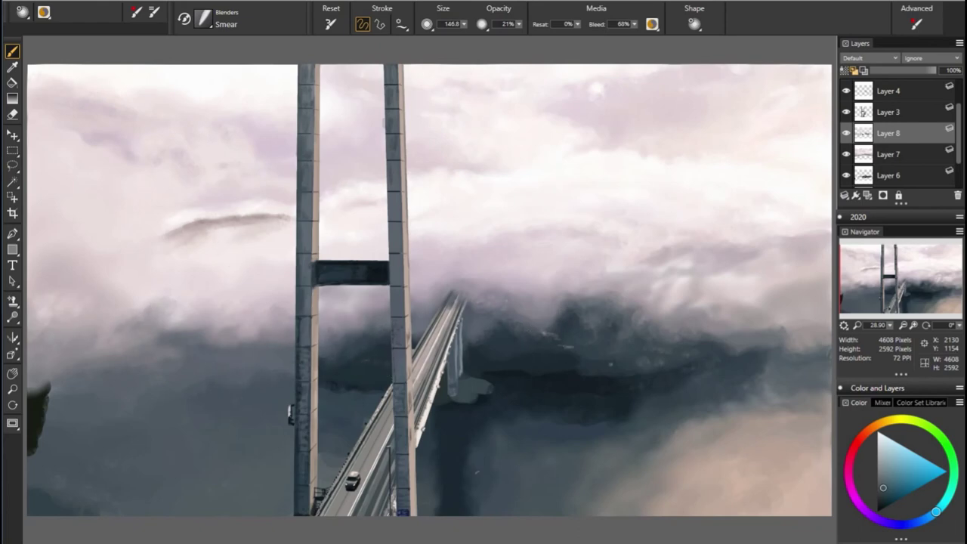
Step: Hide and reshow Layer 8 to judge the sky, then pick a light pink on the Scratchboard Tool
click(847, 133)
click(846, 133)
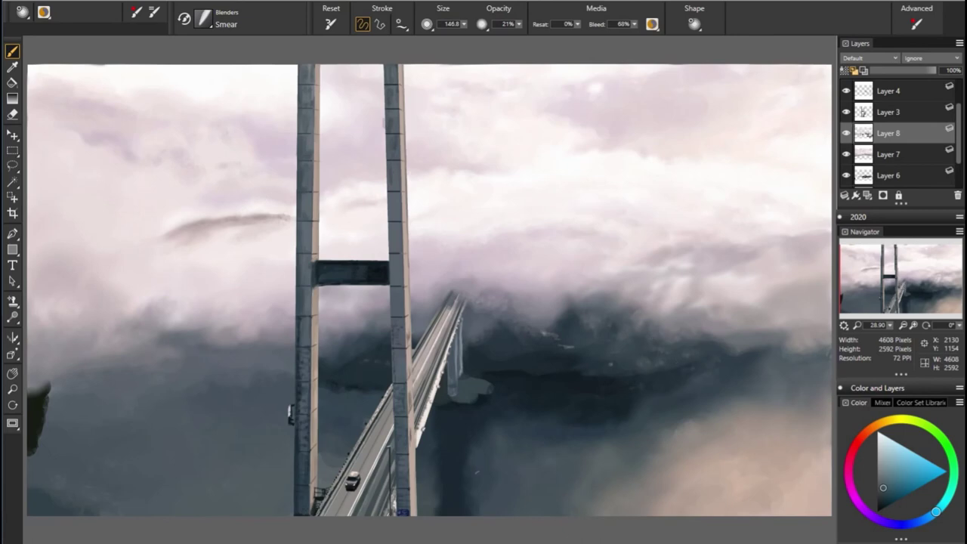
key(b)
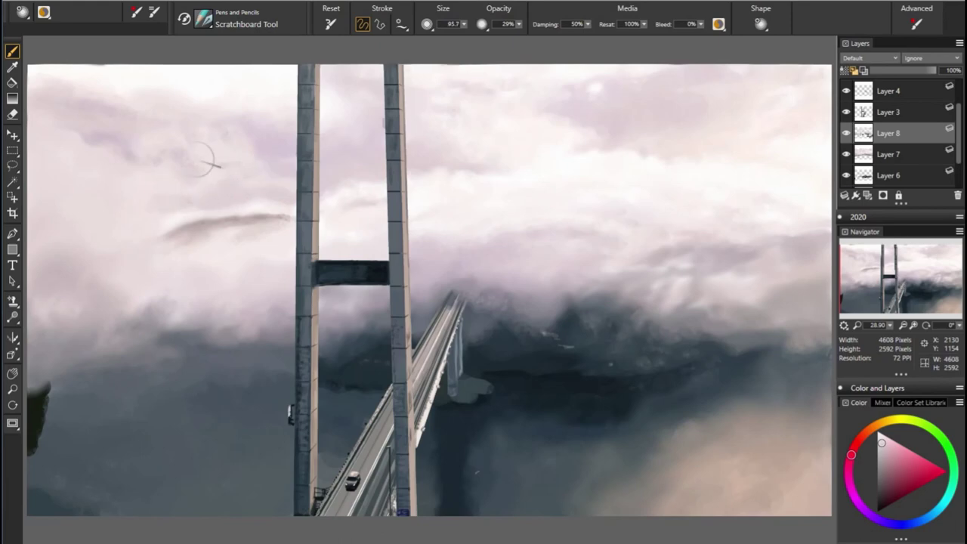
click(851, 488)
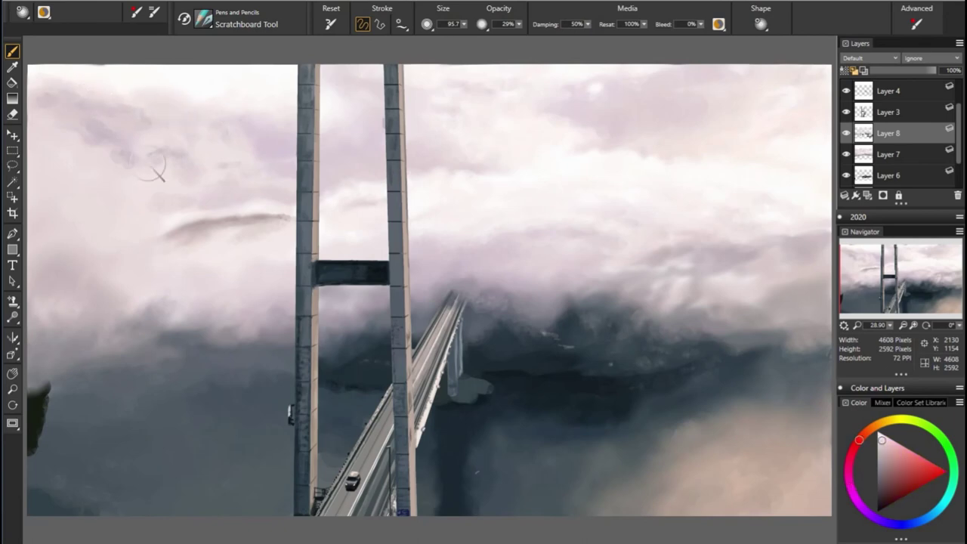
alt+click(154, 166)
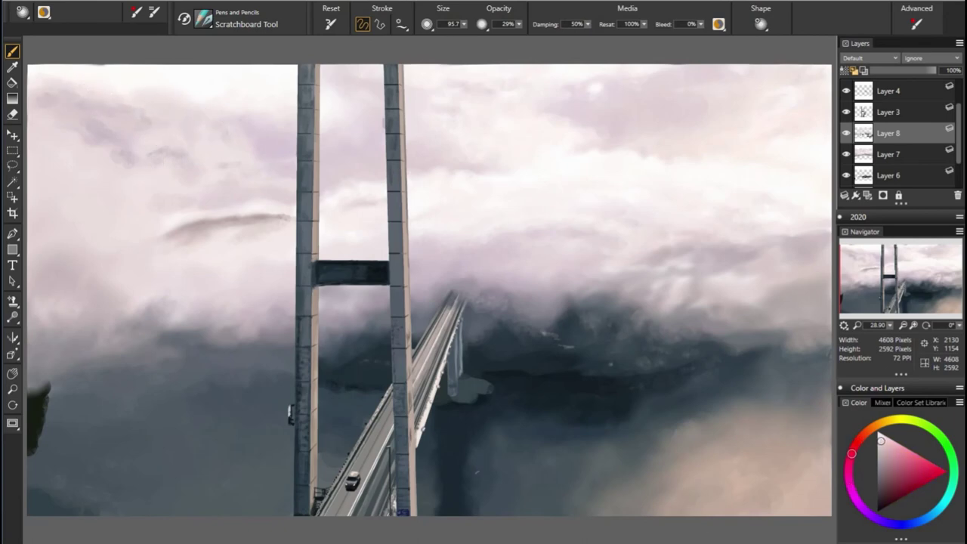
Step: Return to the Blenders Smear brush and save the painting
key(b)
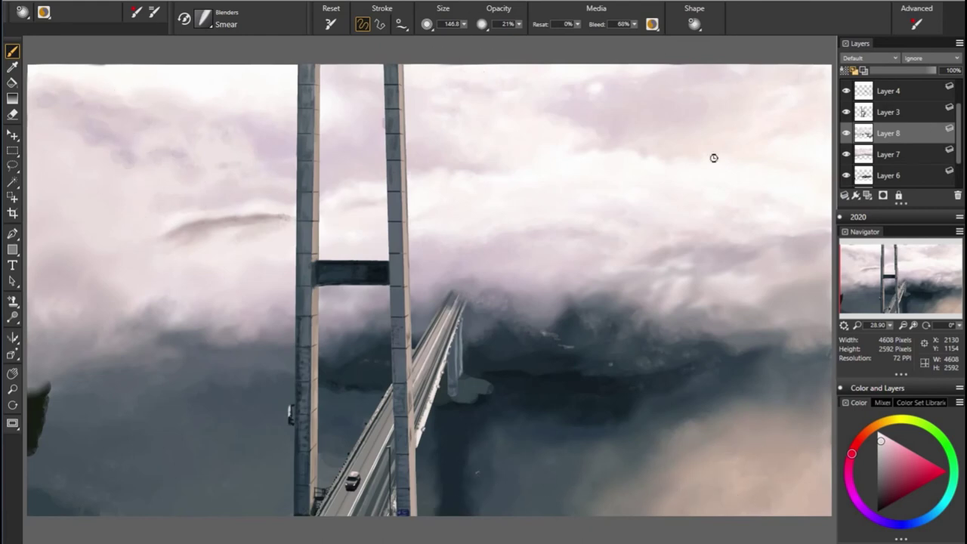
key(ctrl+s)
scroll(954, 128, up, 2)
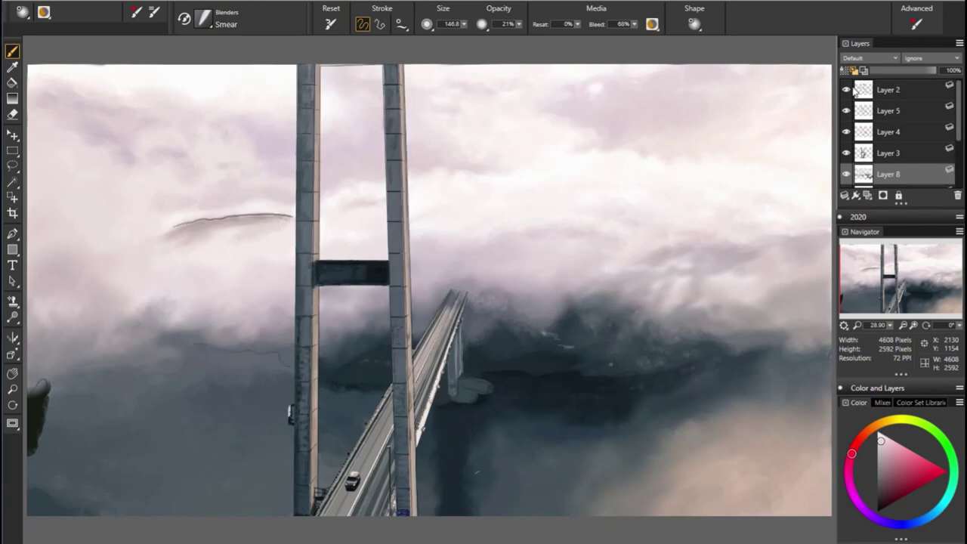
Step: Merge Layers 6–8 into one layer and smudge a light stroke beside the bridge pier
drag(855, 89, 849, 158)
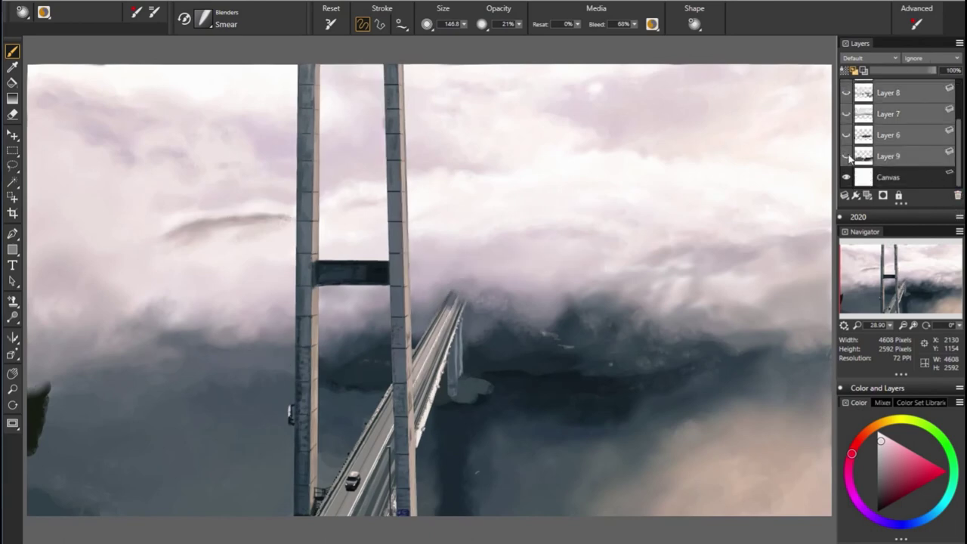
click(856, 195)
click(781, 226)
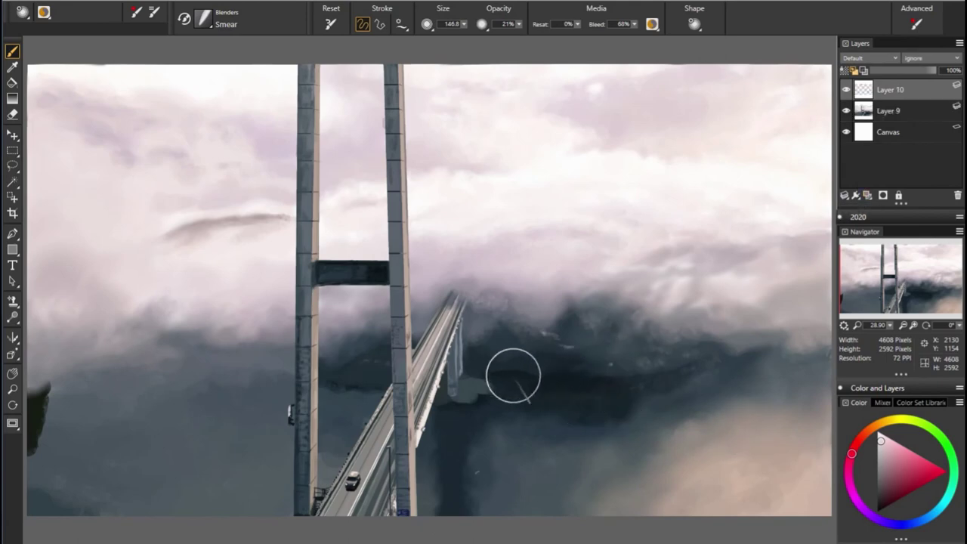
key(bracketleft)
key(bracketleft)
key(bracketleft)
drag(442, 404, 481, 381)
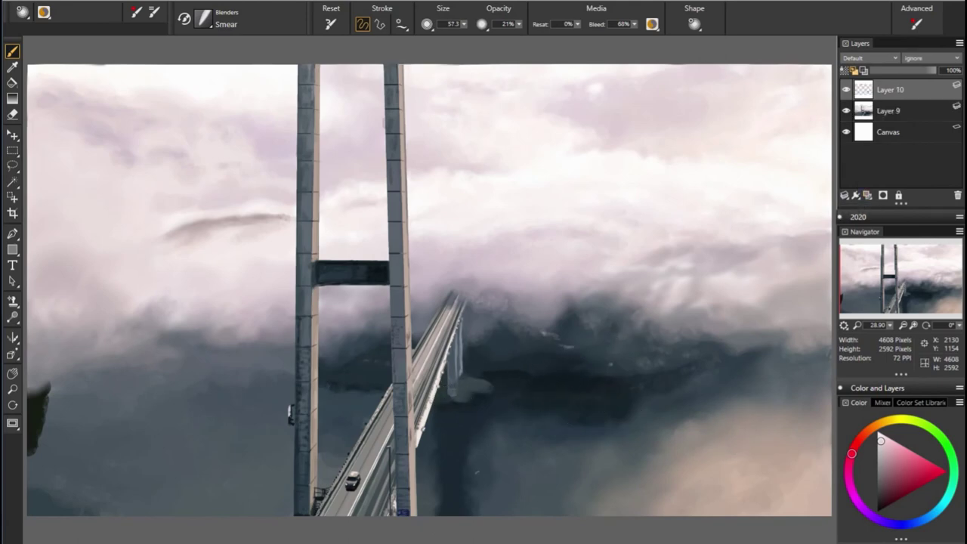
key(bracketright)
key(bracketright)
key(bracketright)
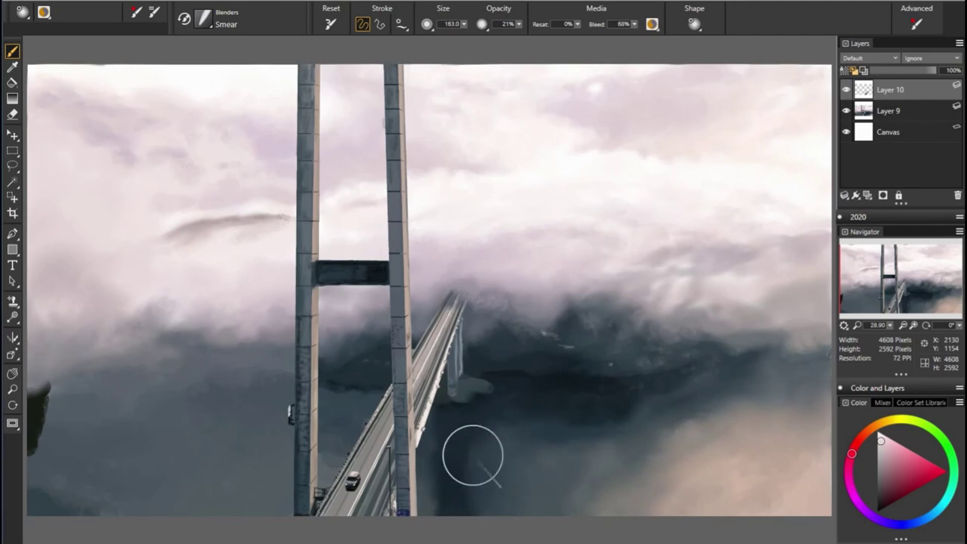
Step: With the Scratchboard Tool, sample dark colours from the bridge, water and storm clouds
key(ctrl+slash)
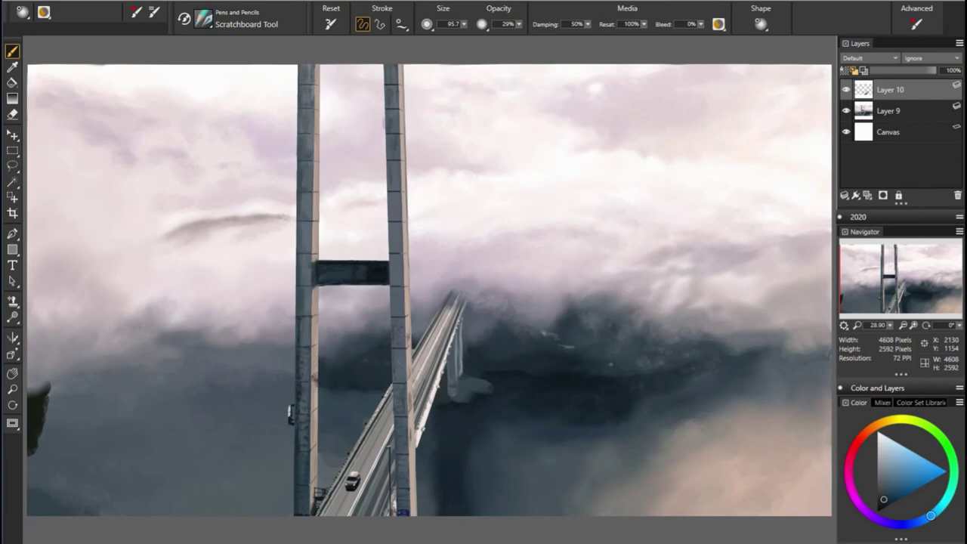
alt+click(337, 378)
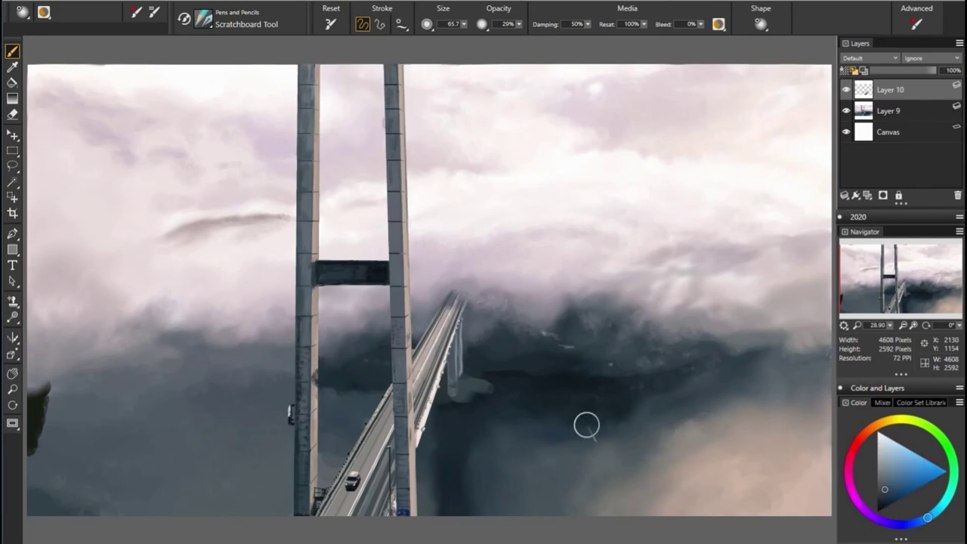
alt+click(281, 371)
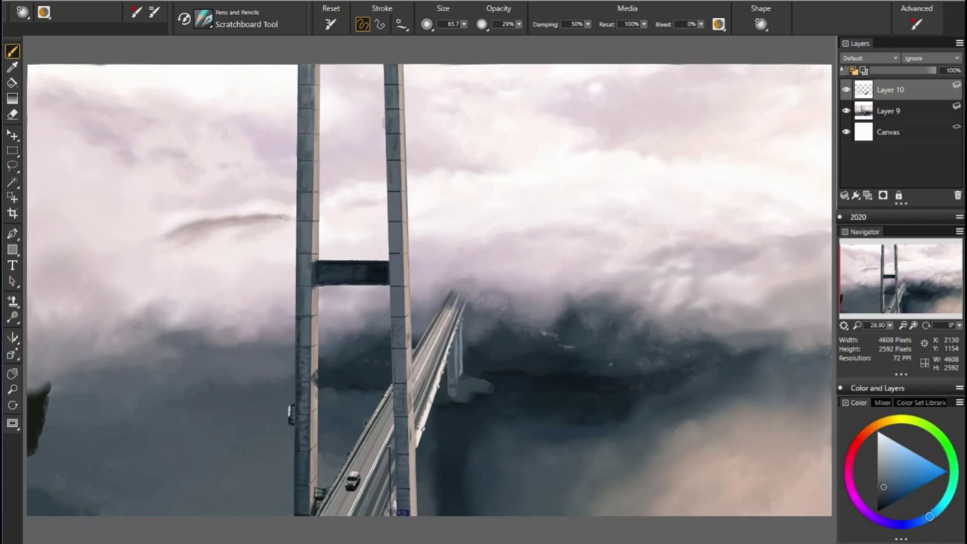
alt+click(228, 367)
alt+click(352, 359)
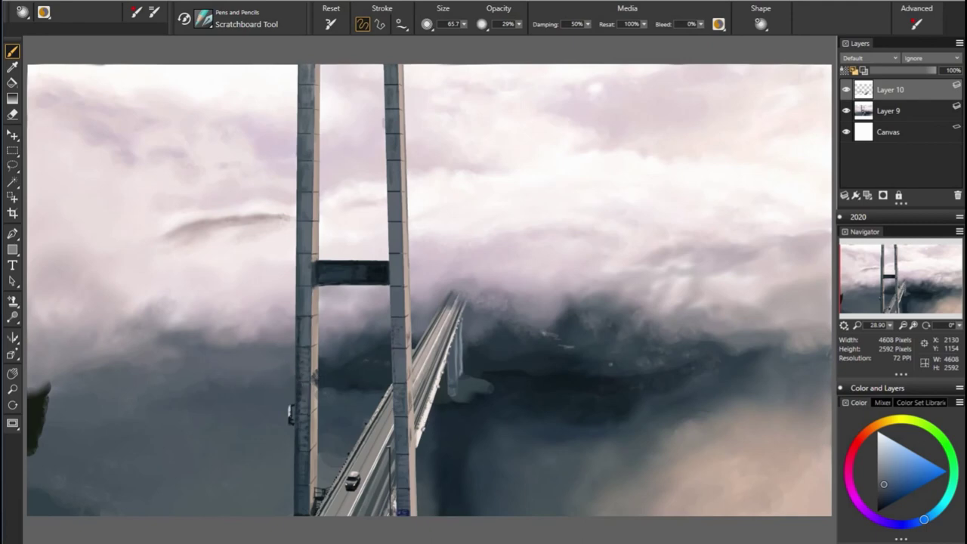
alt+click(408, 384)
alt+click(360, 348)
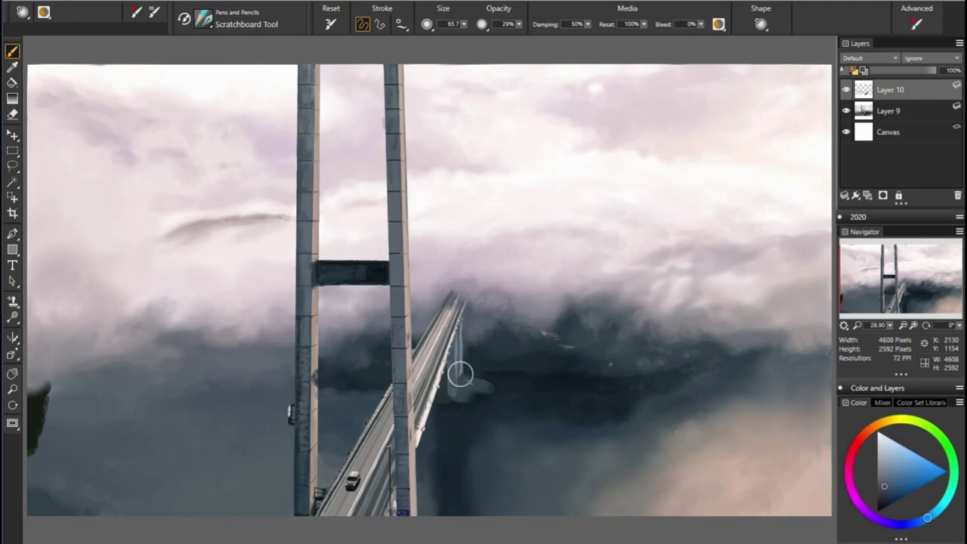
alt+click(475, 341)
alt+click(383, 355)
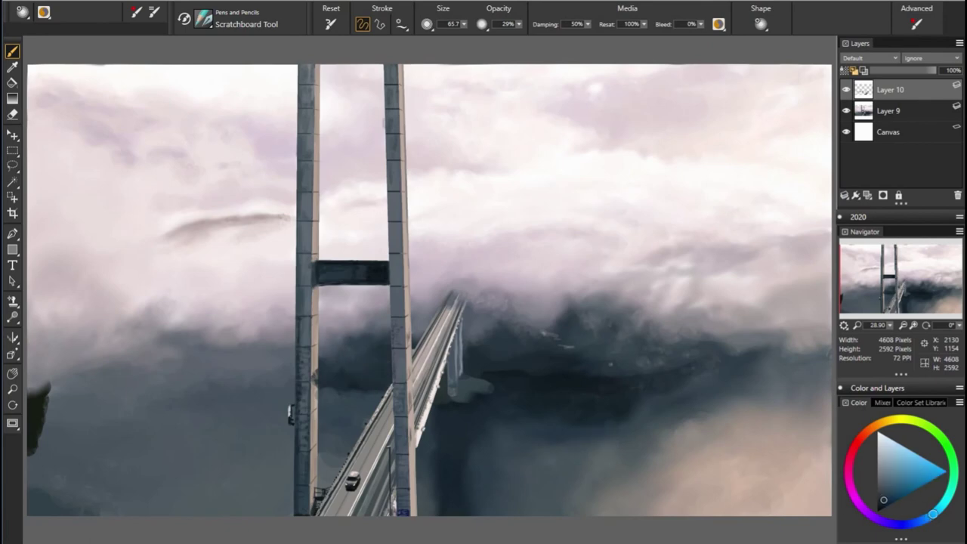
alt+click(363, 382)
alt+click(452, 397)
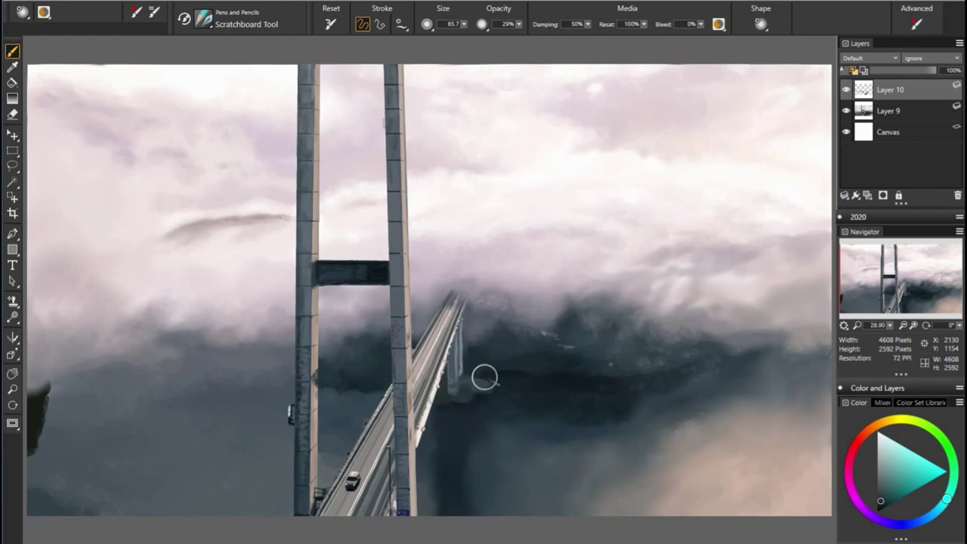
alt+click(550, 371)
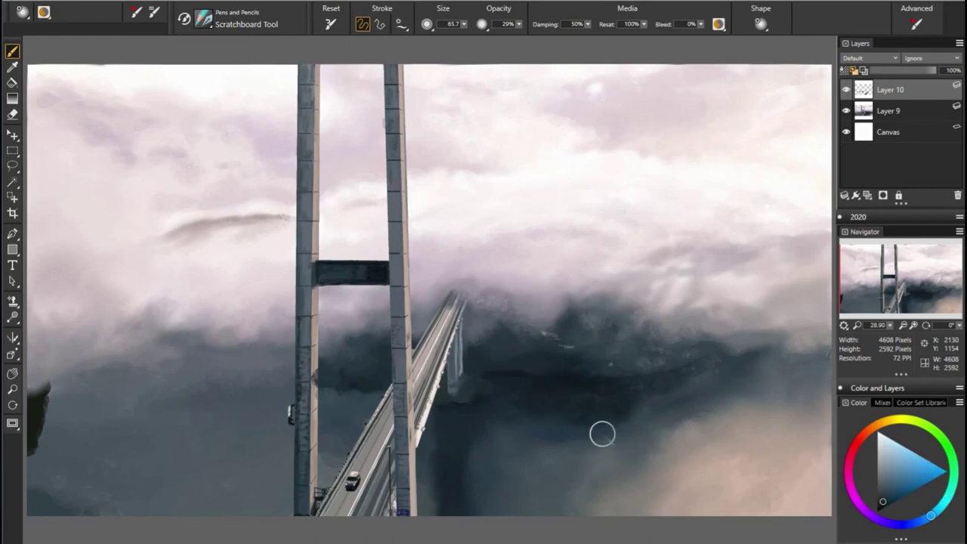
alt+click(476, 387)
alt+click(408, 373)
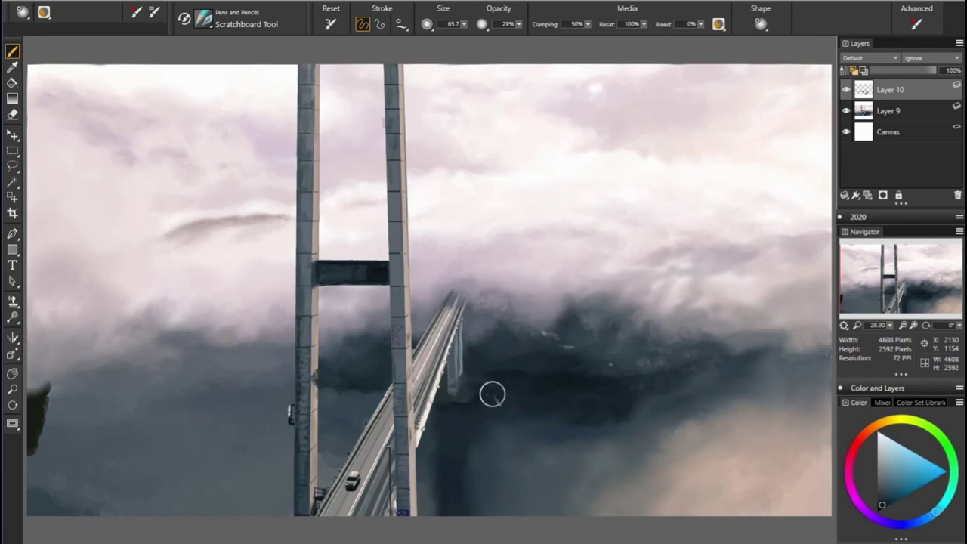
alt+click(714, 385)
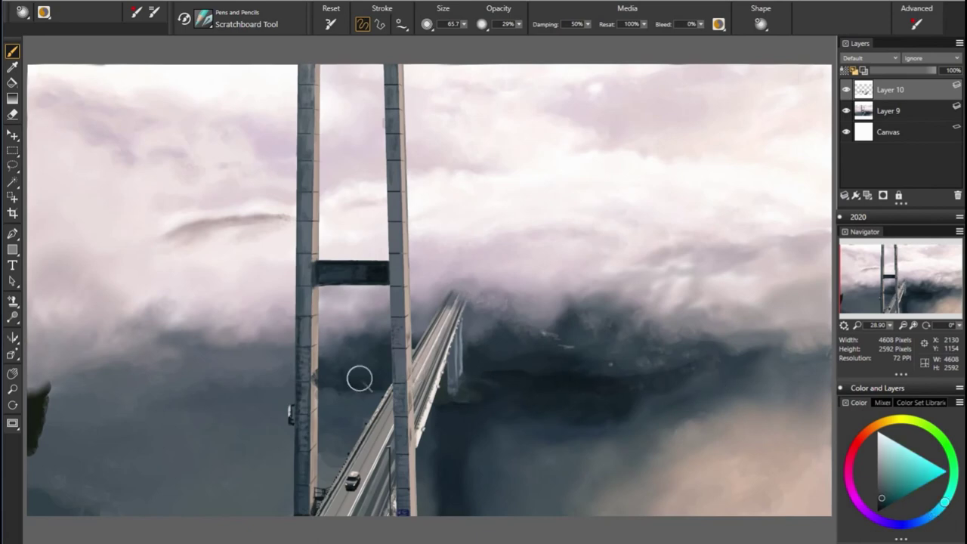
alt+click(359, 378)
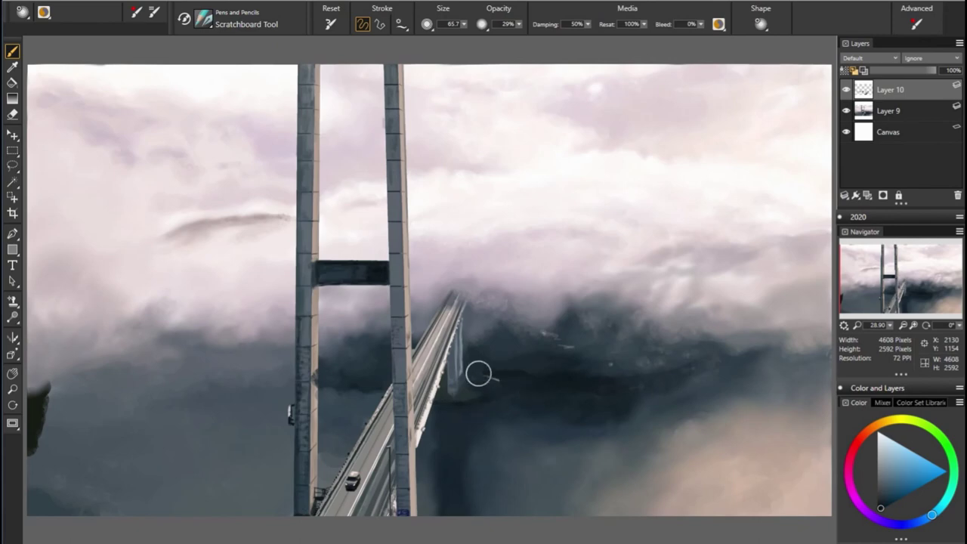
alt+click(523, 367)
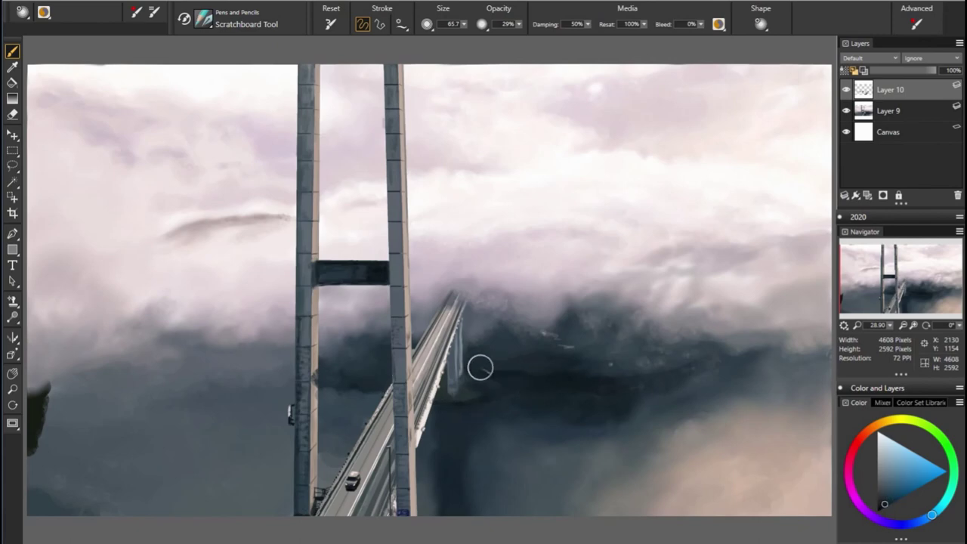
alt+click(504, 356)
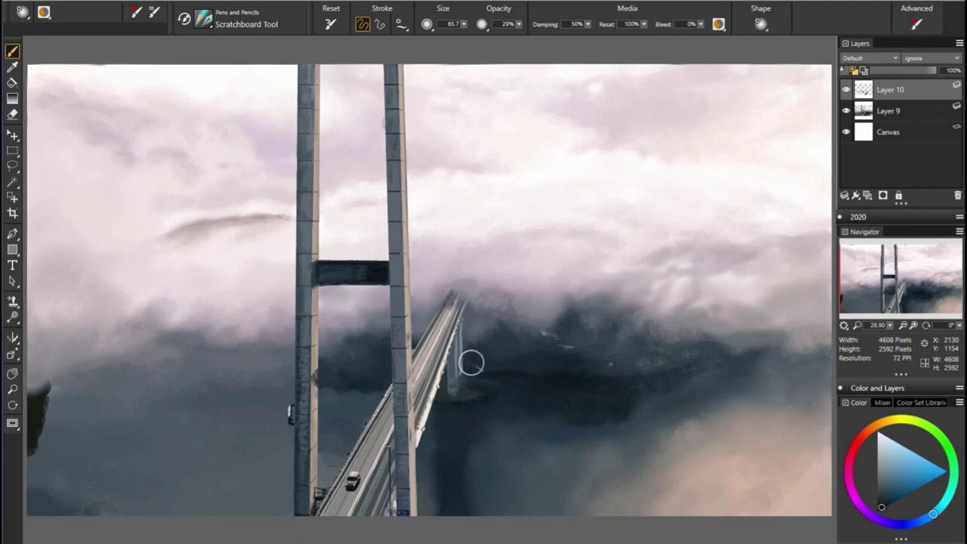
alt+click(505, 387)
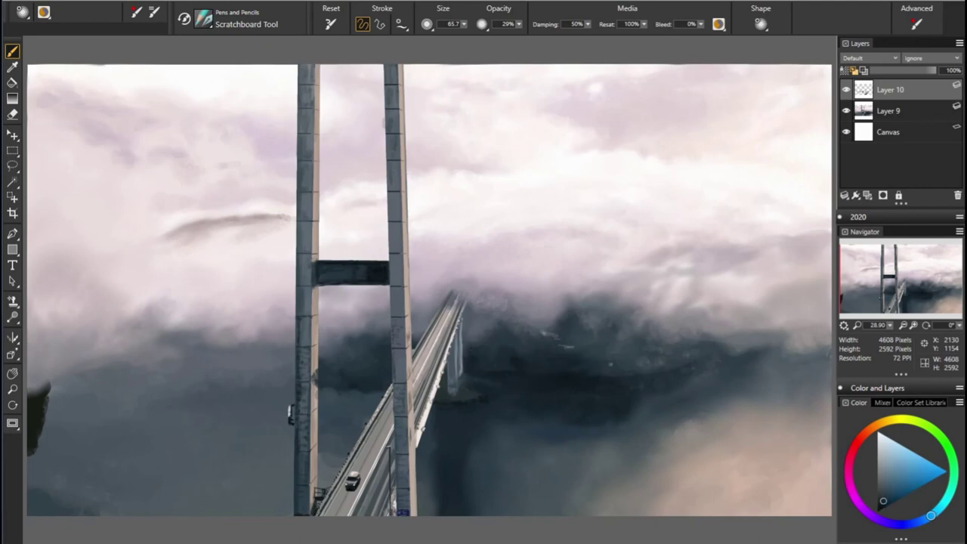
alt+click(518, 367)
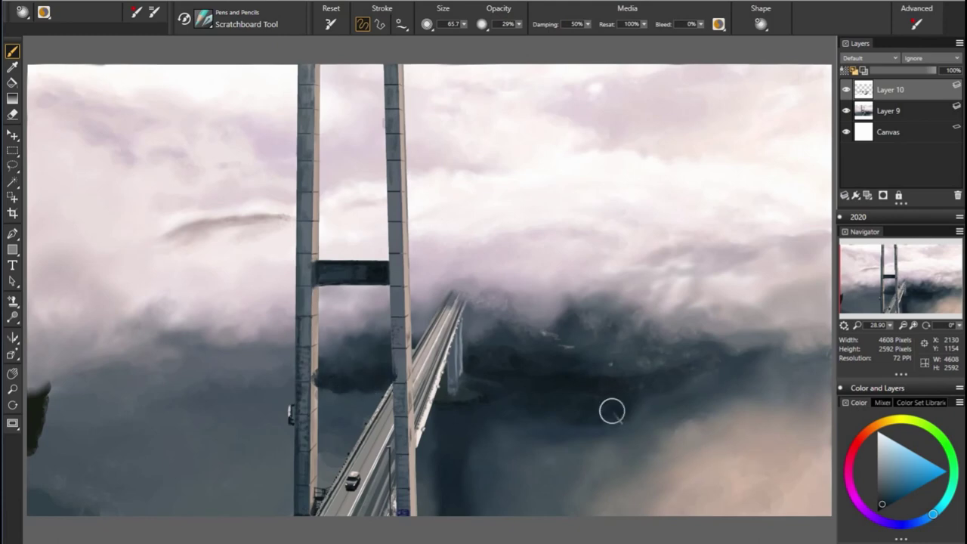
alt+click(506, 397)
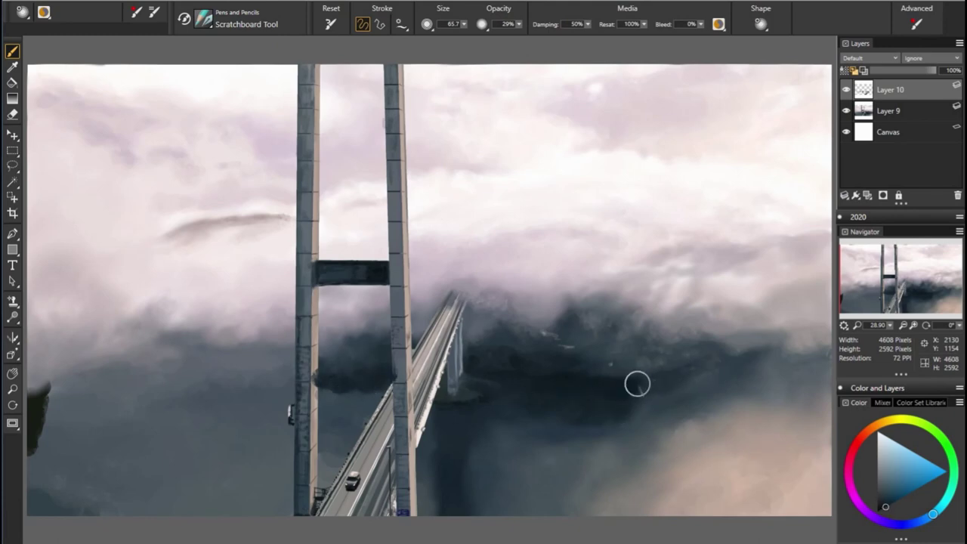
Step: Paint a faint darker band in the lower-right clouds and enlarge the brush to 131.3
drag(755, 401, 636, 397)
alt+click(619, 415)
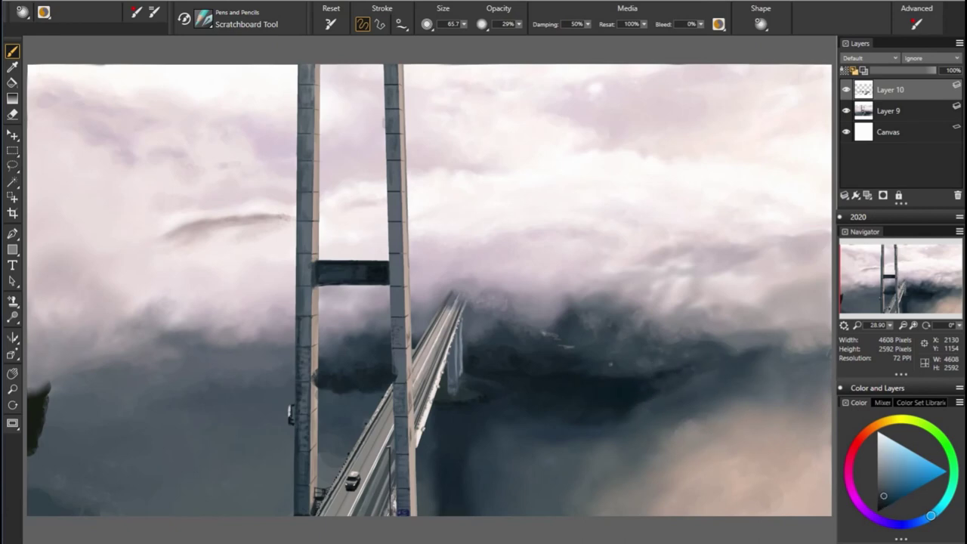
alt+click(646, 389)
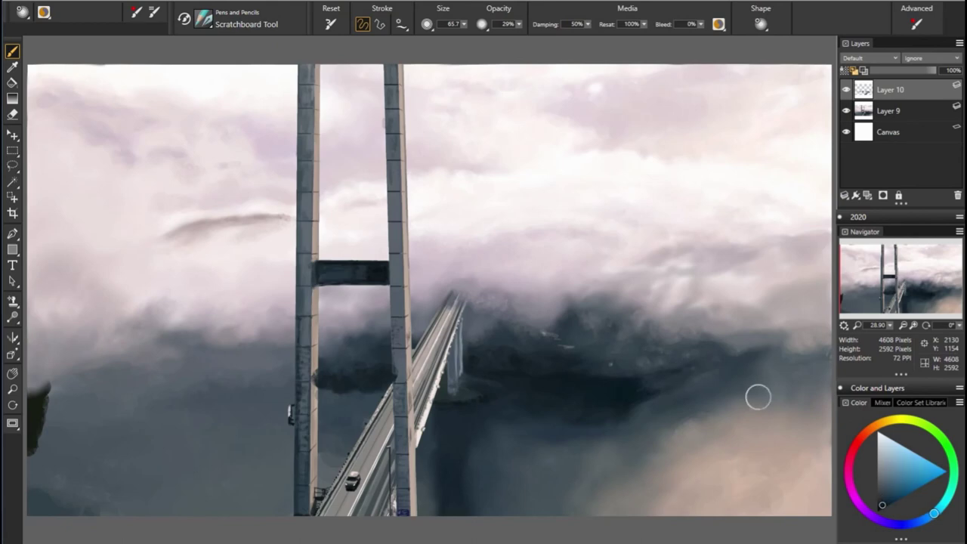
alt+click(686, 382)
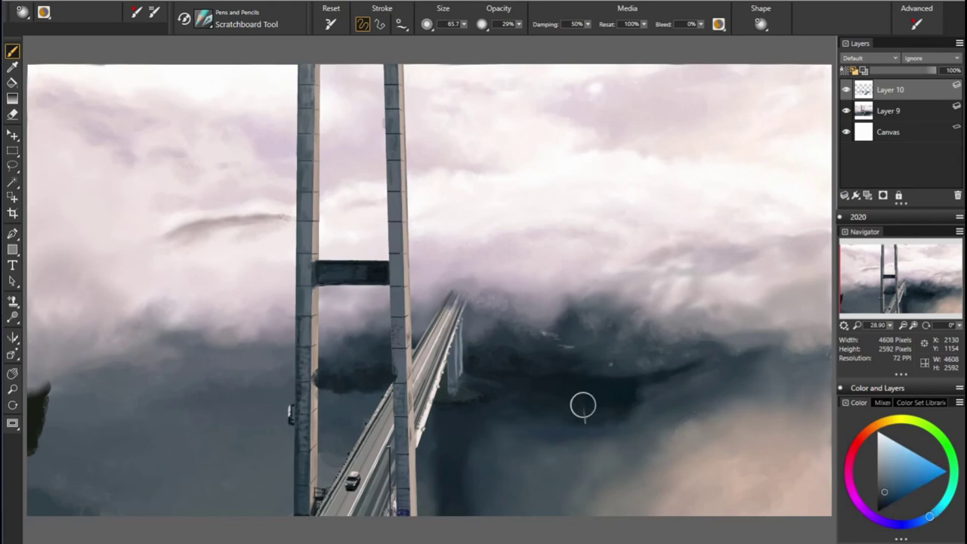
alt+click(660, 400)
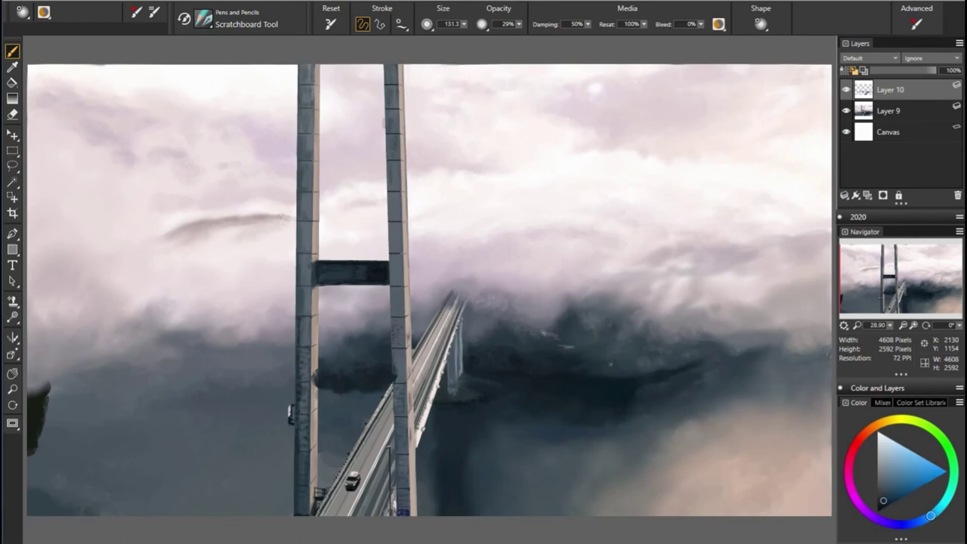
key(bracketright)
Step: Try the Real Hard Eraser and Smear blender, then add Layer 11 and reload the Scratchboard Tool
key(n)
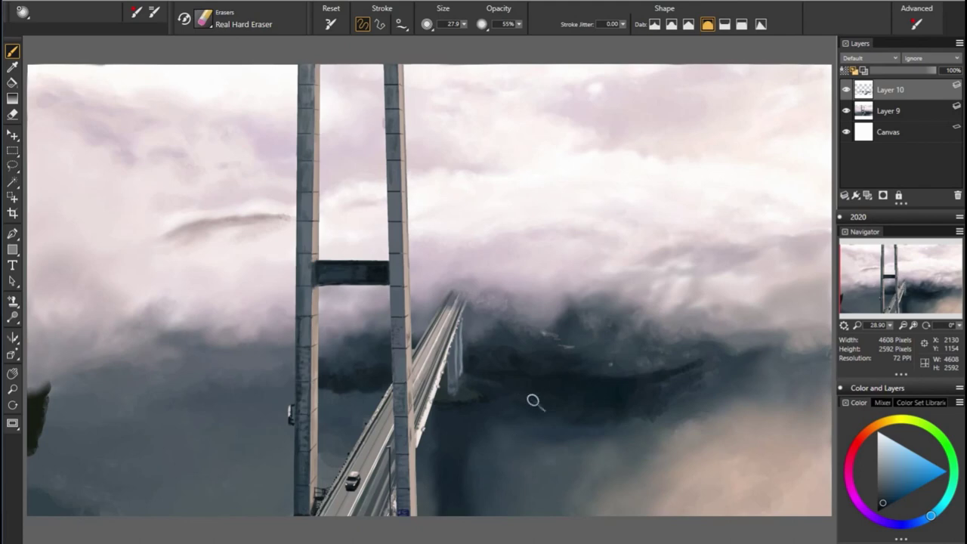
key(s)
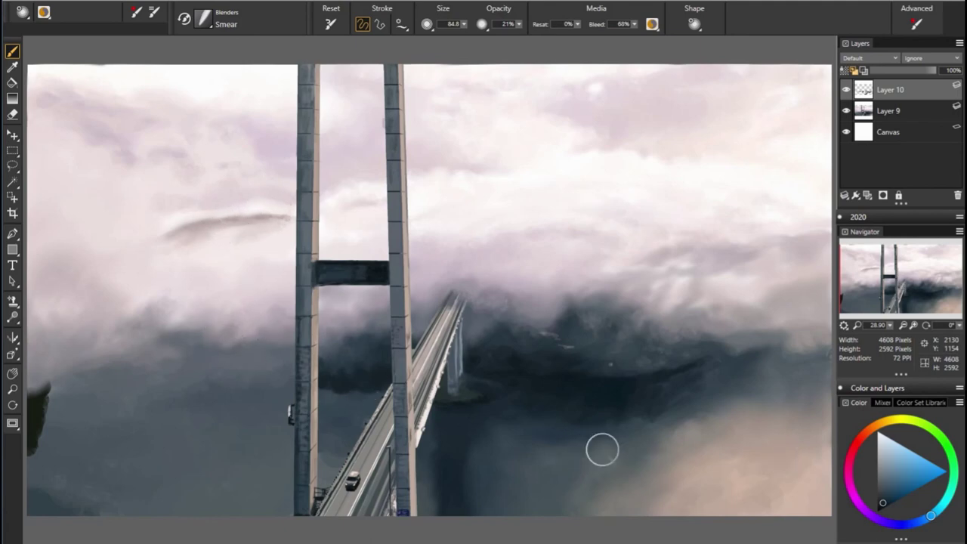
click(867, 195)
click(954, 472)
key(b)
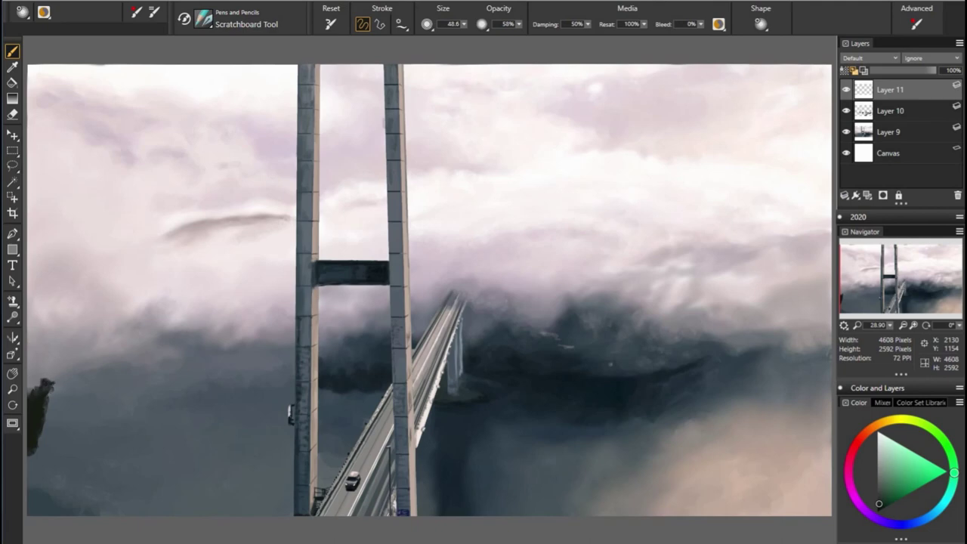
Step: Paint a tall dark tree silhouette at the lower-left edge at 100% opacity
drag(48, 393, 41, 412)
key(0)
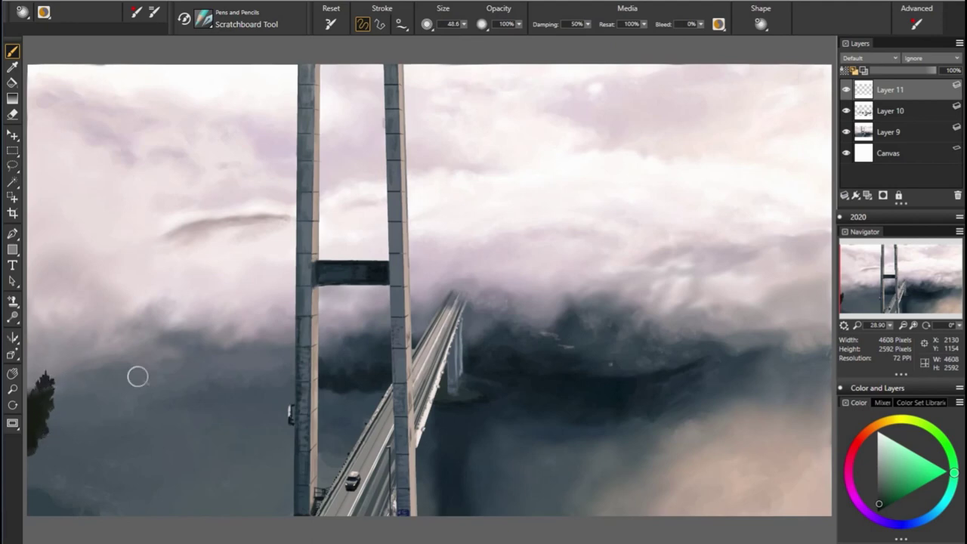
mouse_move(47, 378)
mouse_down()
mouse_move(30, 385)
mouse_move(36, 444)
mouse_up()
alt+click(83, 435)
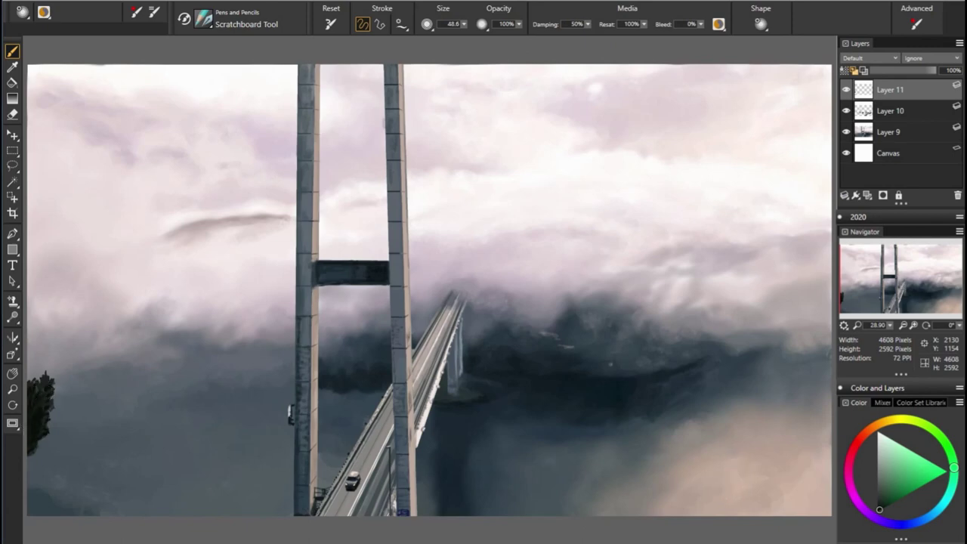
Step: Switch to Flat Color, hide Layer 11, add Layer 12 and choose a light greyish red
key(b)
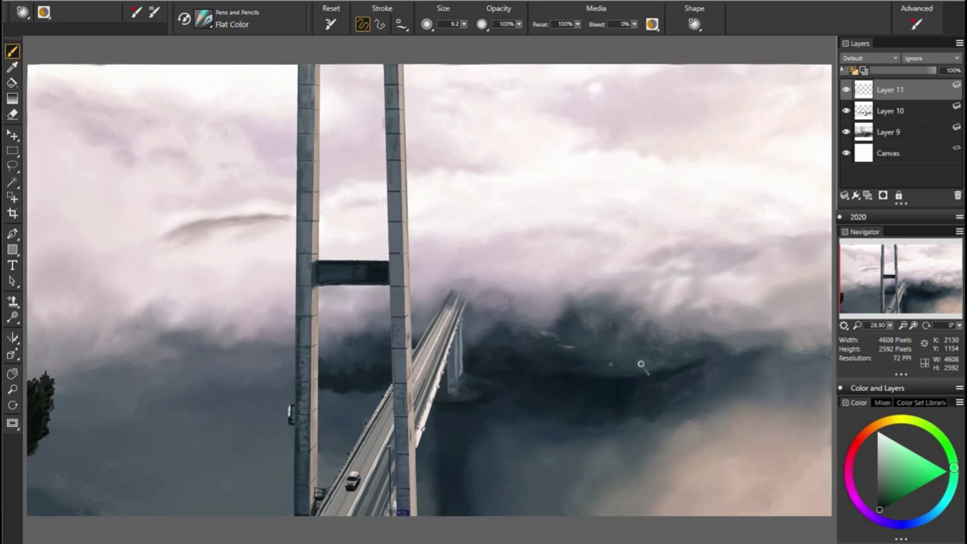
click(846, 90)
click(867, 195)
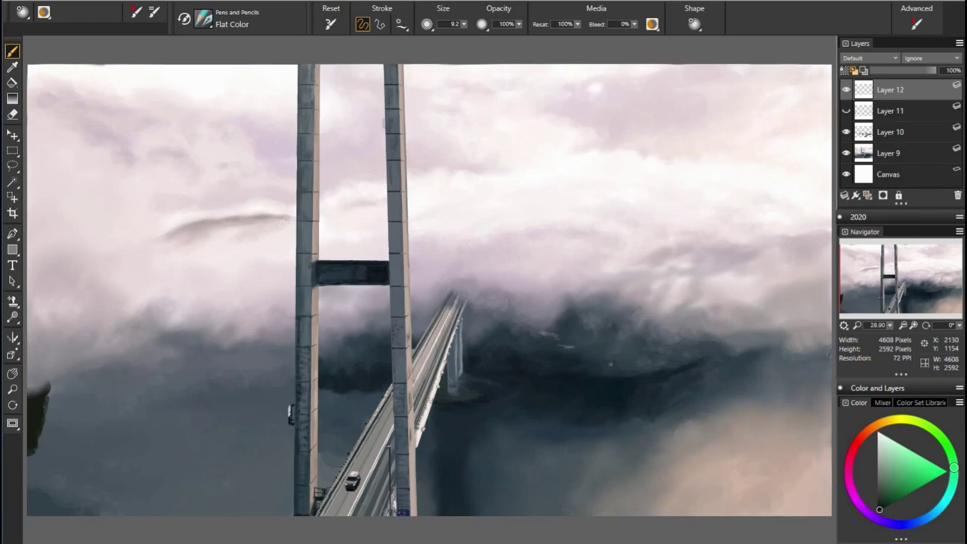
drag(954, 468, 865, 435)
drag(879, 509, 881, 459)
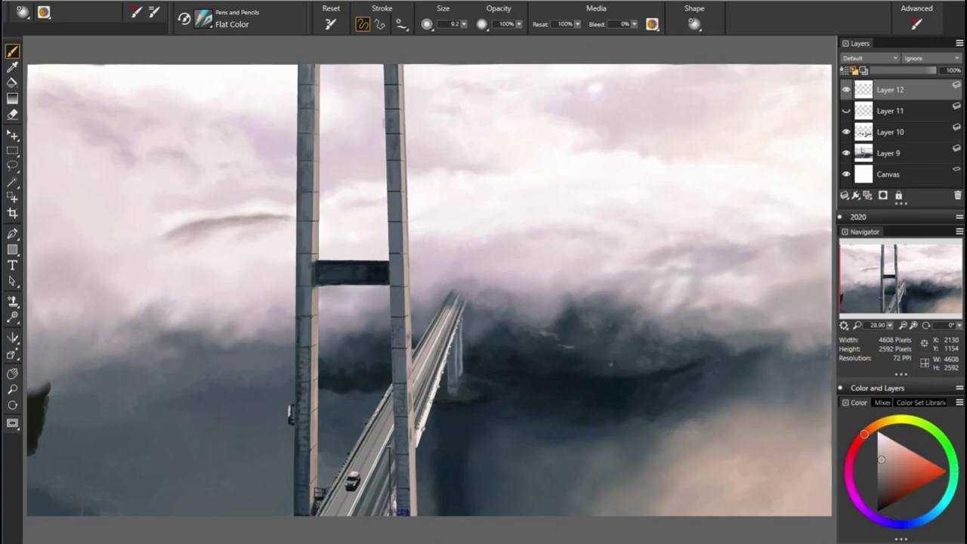
Step: Set Straight Line stroke mode and test top-left lines, lowering the size to 6.0
click(380, 24)
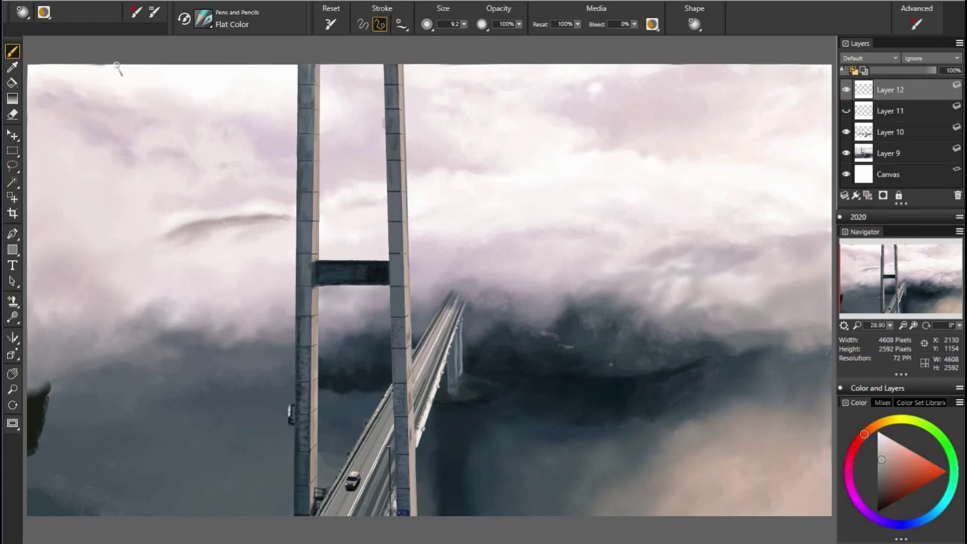
click(30, 204)
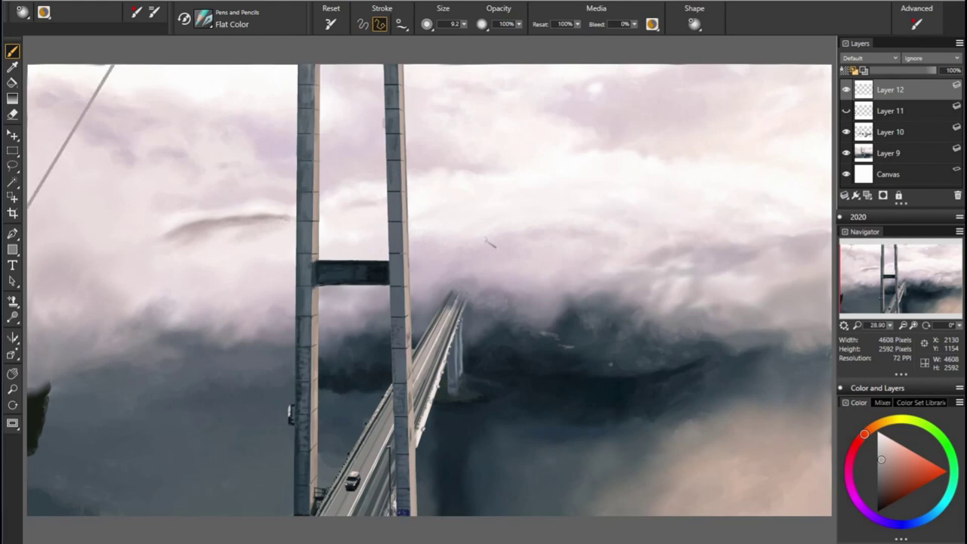
key(ctrl+z)
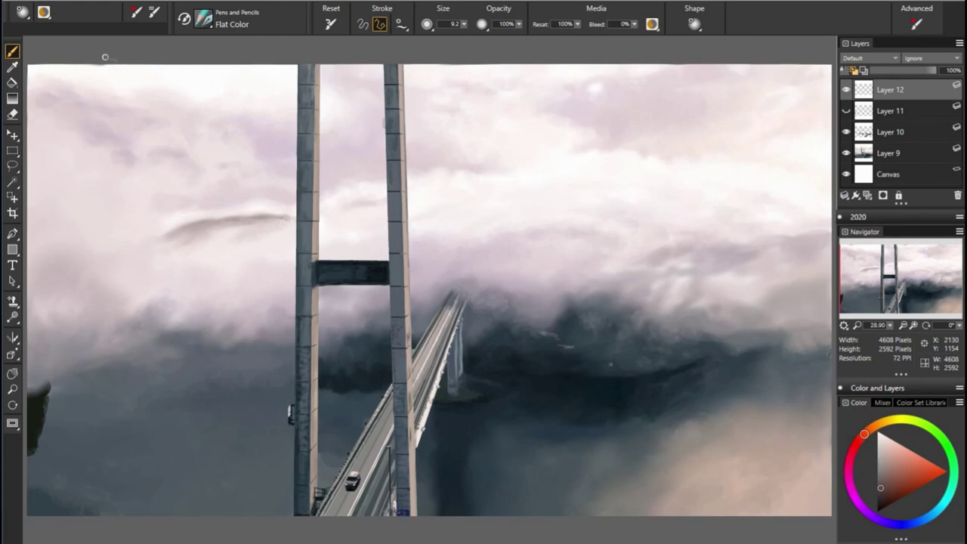
drag(464, 24, 454, 35)
shift+click(32, 190)
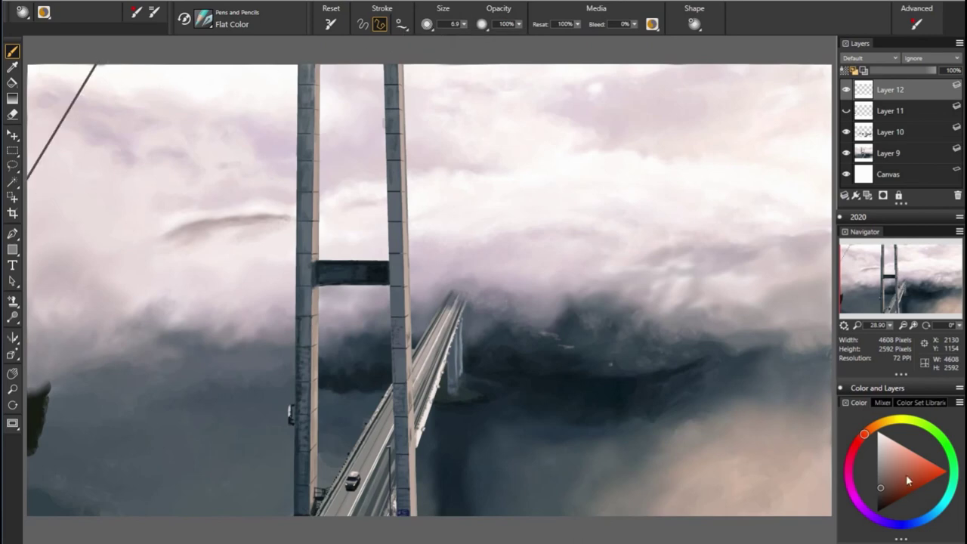
key(ctrl+z)
shift+click(28, 185)
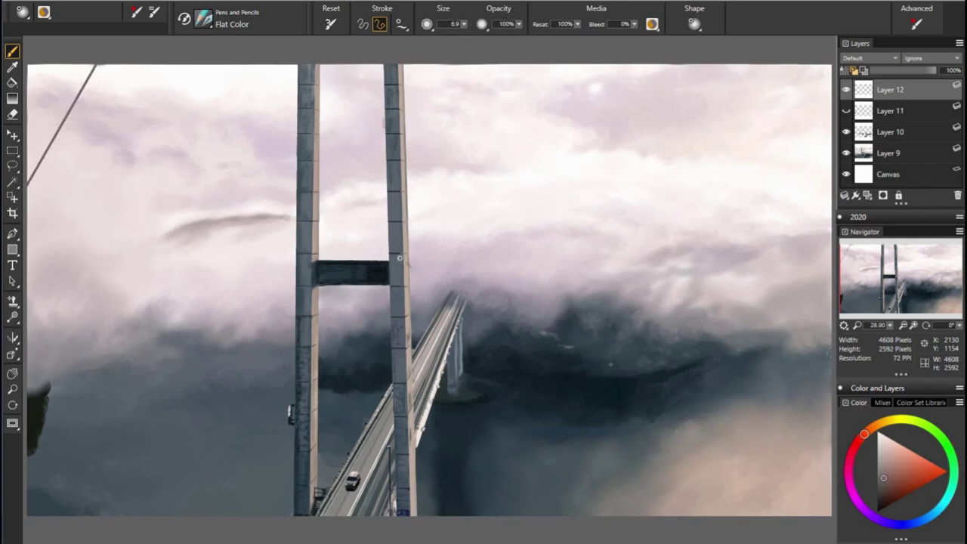
drag(464, 24, 459, 36)
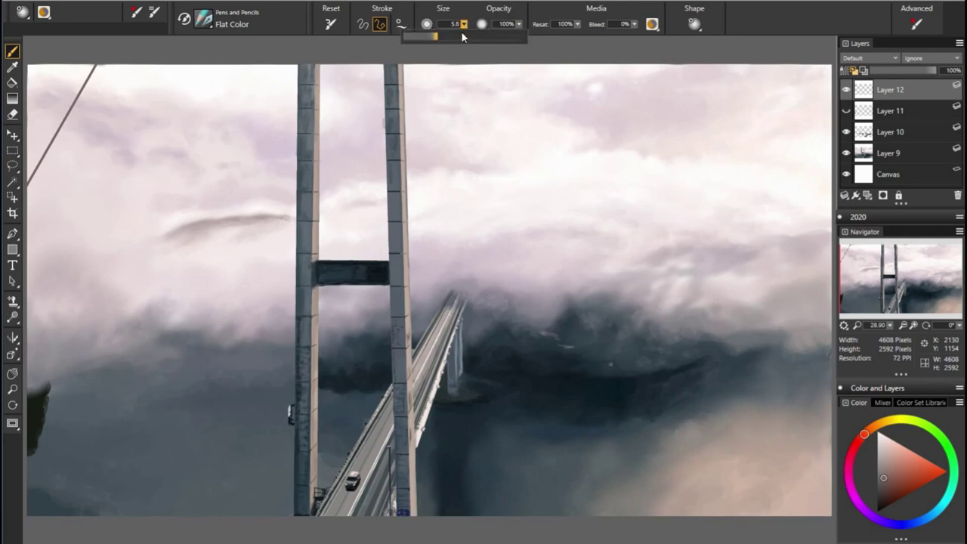
Step: Draw a lightened cable from the top edge to the left edge at size 5.3
click(160, 62)
shift+click(28, 306)
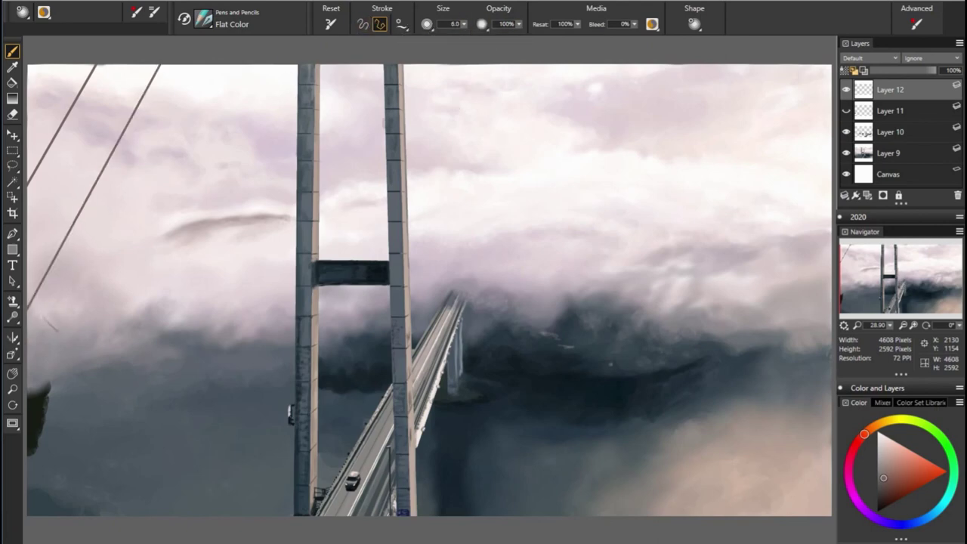
key(ctrl+z)
key(ctrl+z)
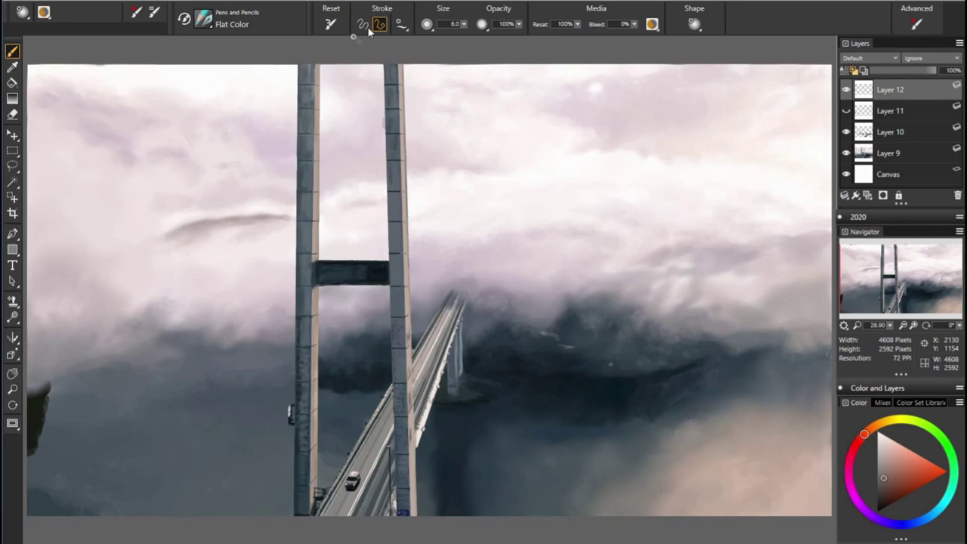
click(27, 162)
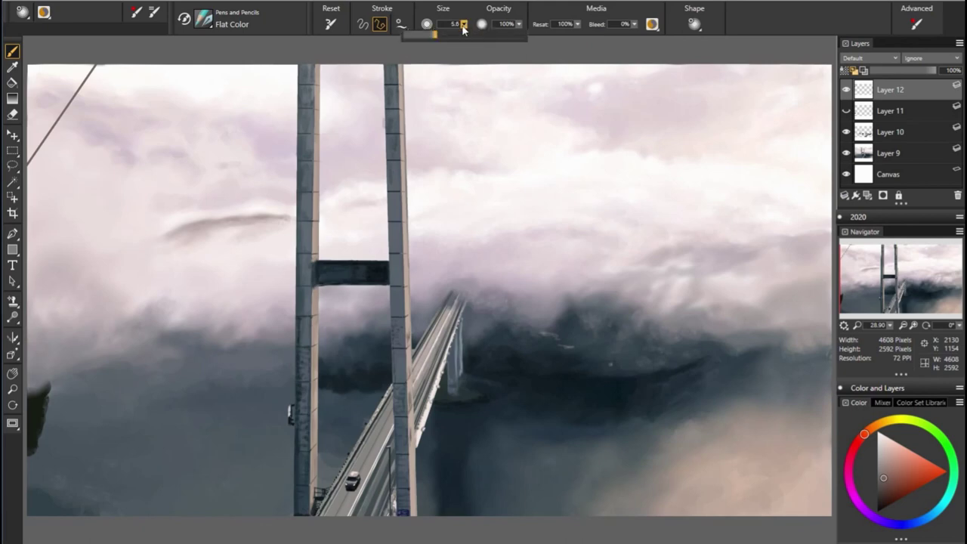
drag(463, 24, 434, 35)
click(882, 472)
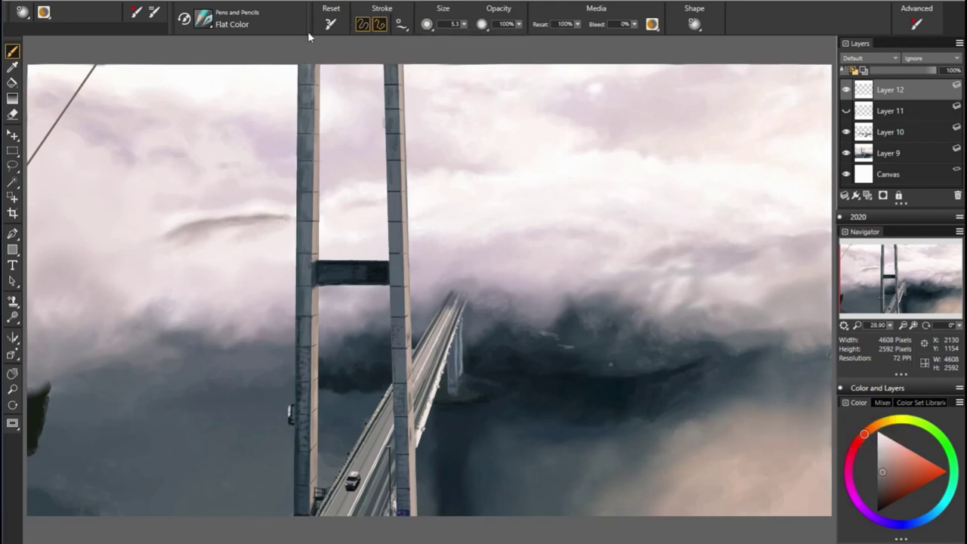
drag(147, 58, 27, 290)
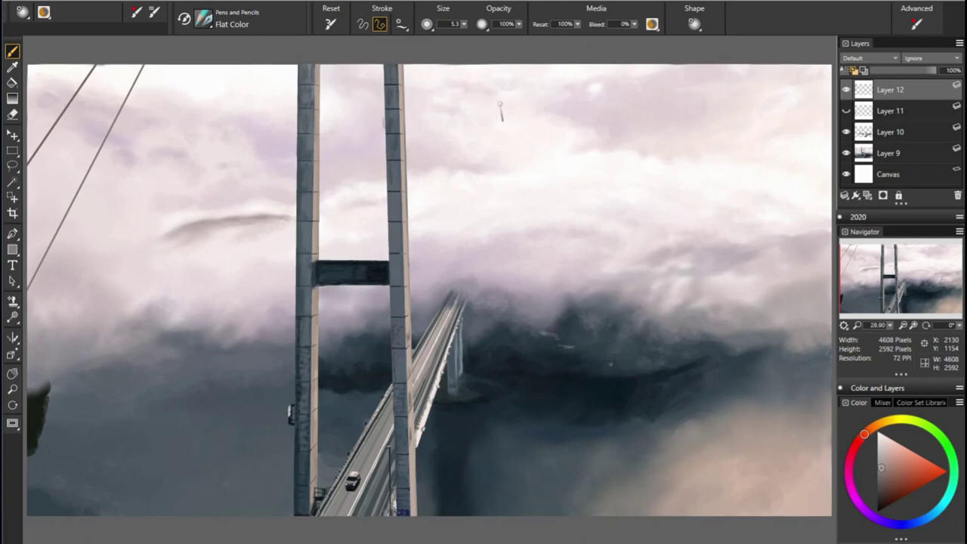
Step: Add cables at sizes 4.9 and 3.8 reaching down to the bottom-left corner
drag(464, 24, 456, 82)
drag(186, 60, 66, 340)
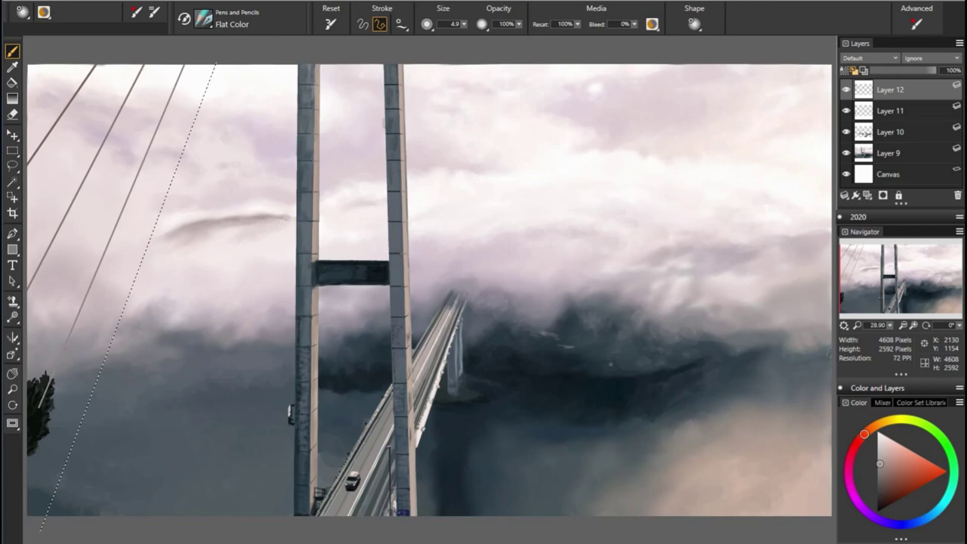
drag(216, 62, 44, 521)
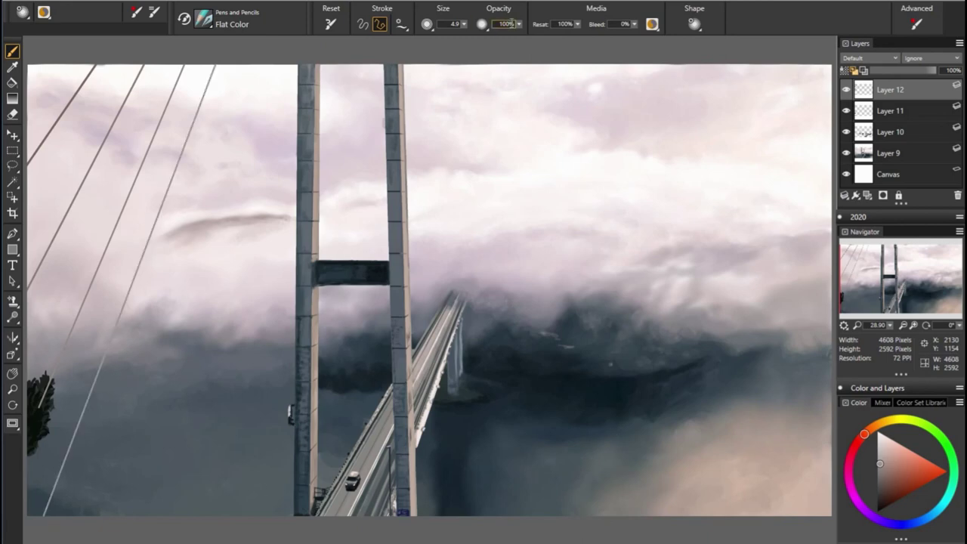
drag(464, 25, 457, 33)
click(238, 61)
shift+click(106, 529)
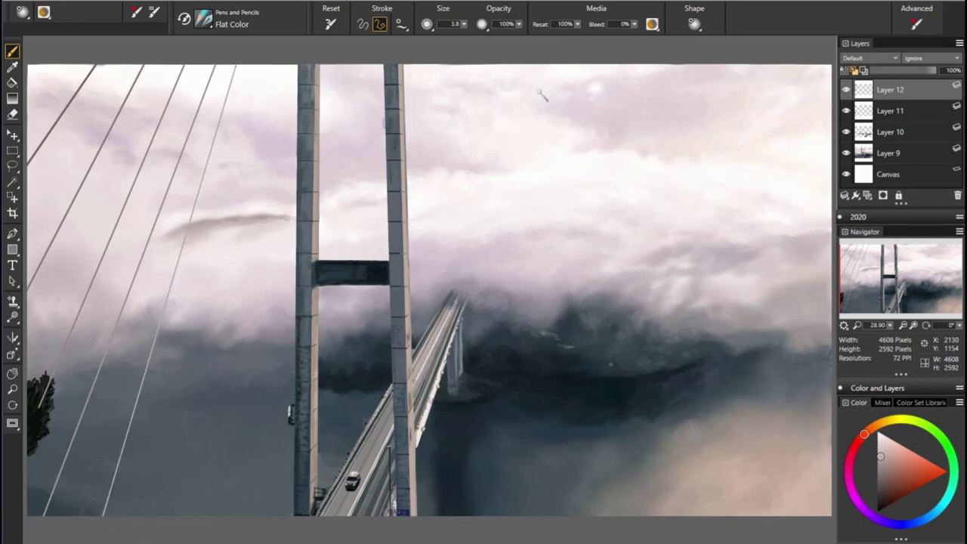
Step: Draw steeper cables to the bottom edge near the tower at sizes 2.9 and 2.6
key(bracketleft)
shift+click(155, 514)
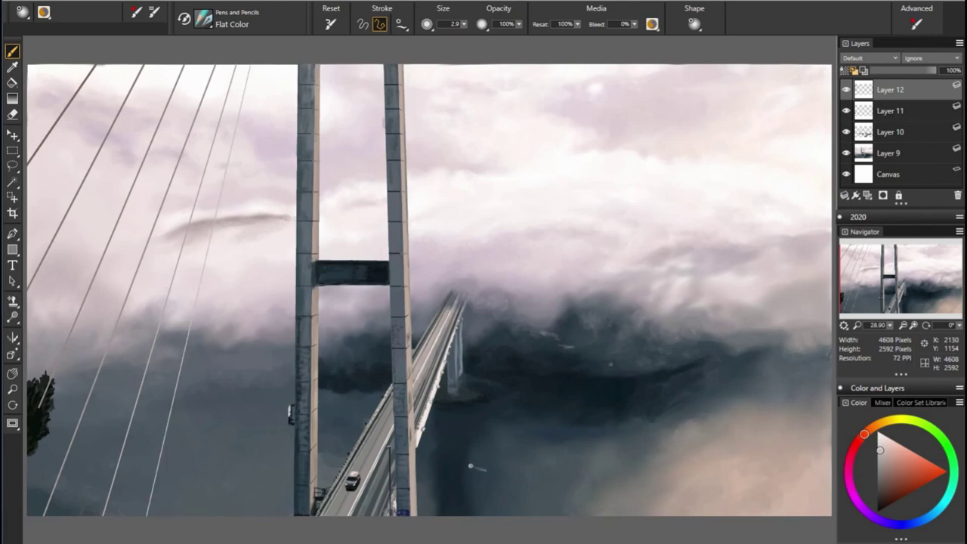
key(bracketleft)
shift+click(184, 518)
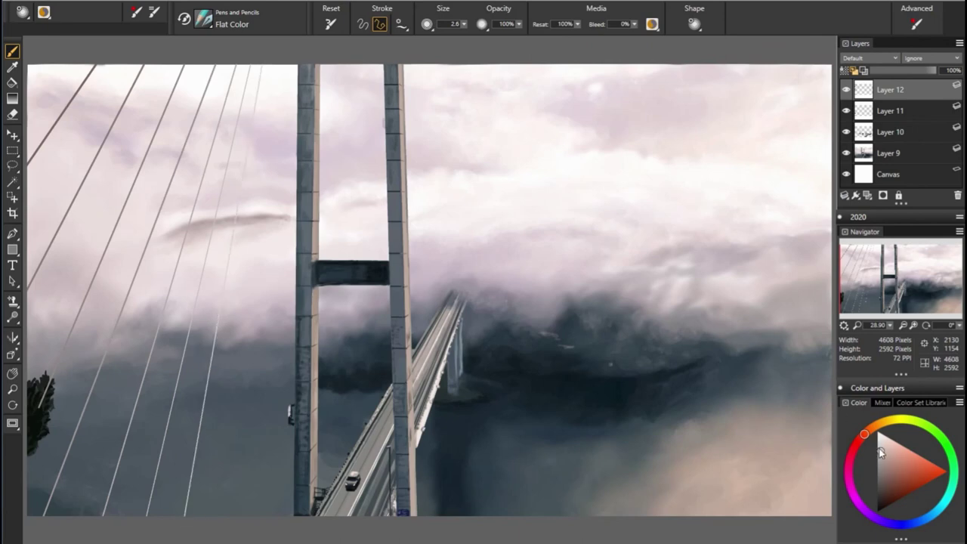
click(380, 26)
click(248, 517)
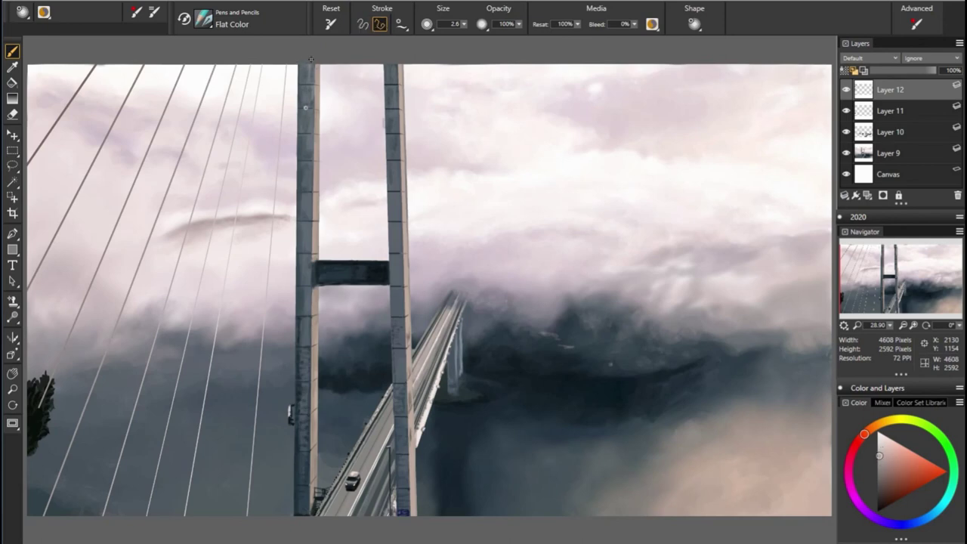
Step: Draw a near-vertical cable left of the tower, then size-1.9 cables right of it
drag(300, 61, 279, 516)
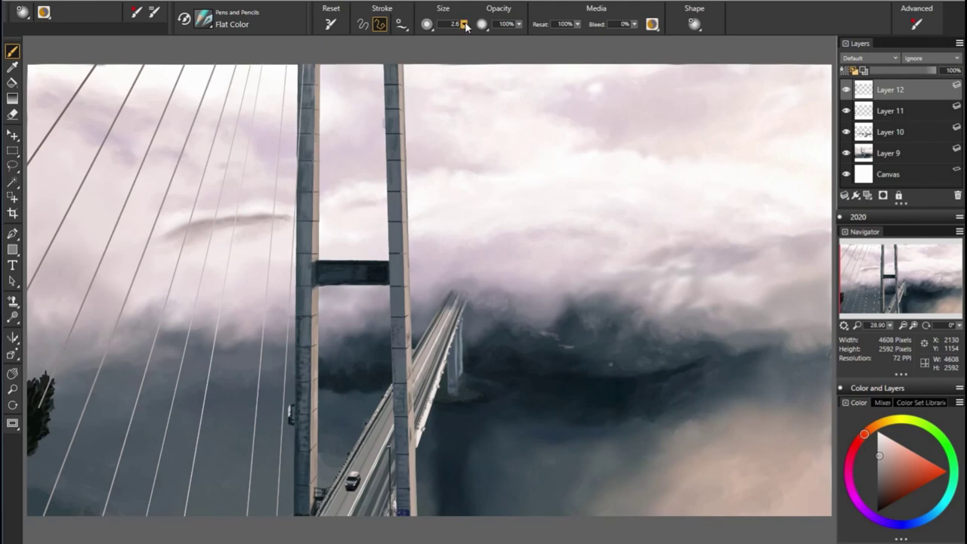
drag(464, 24, 455, 30)
drag(320, 59, 344, 467)
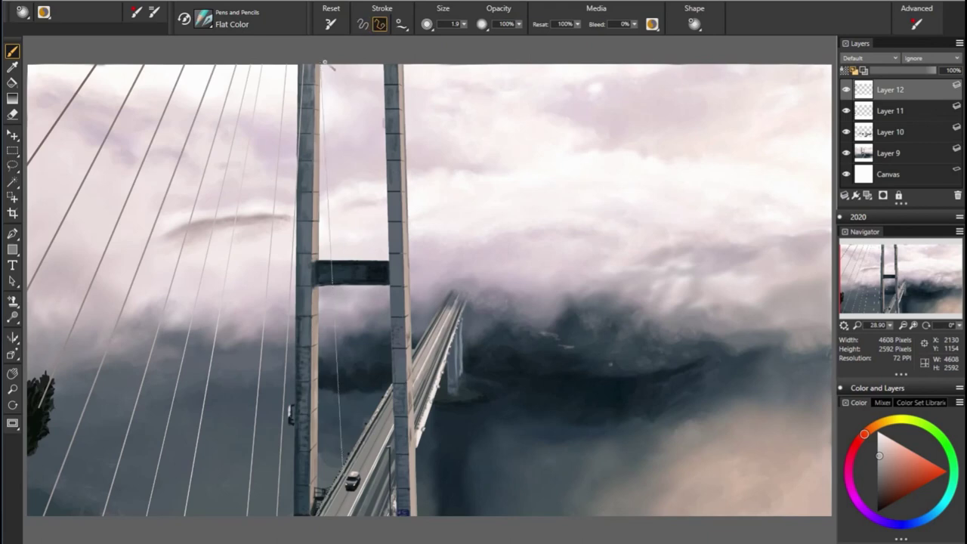
drag(323, 62, 360, 442)
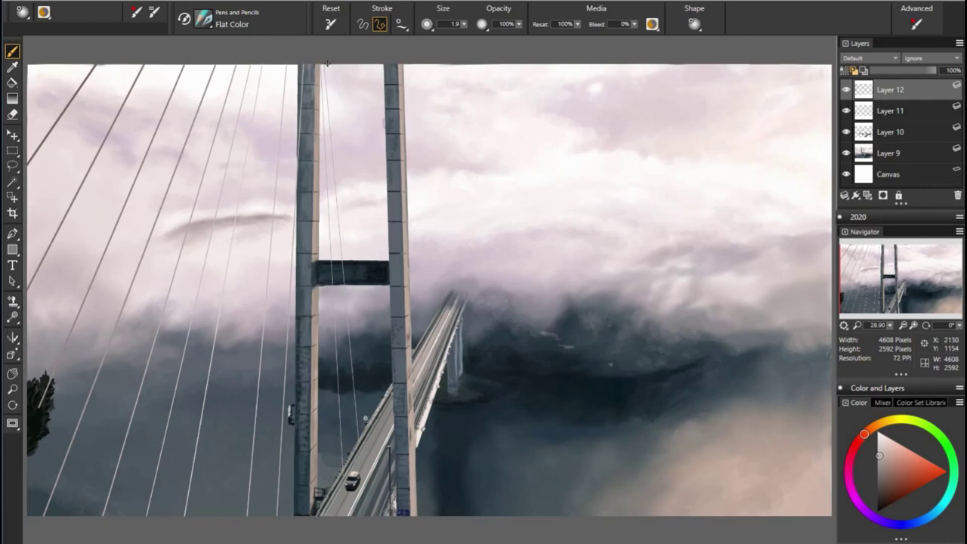
drag(327, 64, 366, 420)
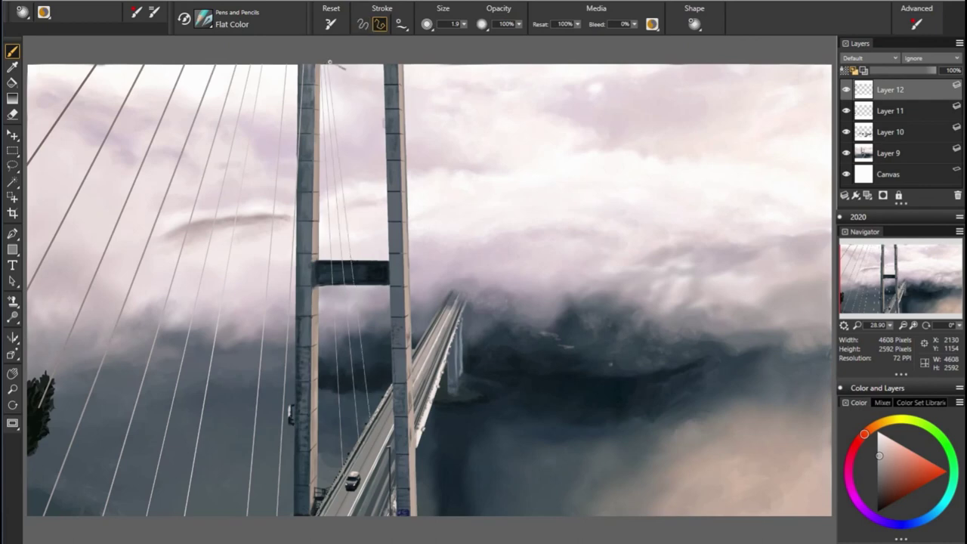
drag(329, 62, 378, 400)
Step: Add more straight cables from the right pylon top down toward the deck
drag(332, 63, 373, 290)
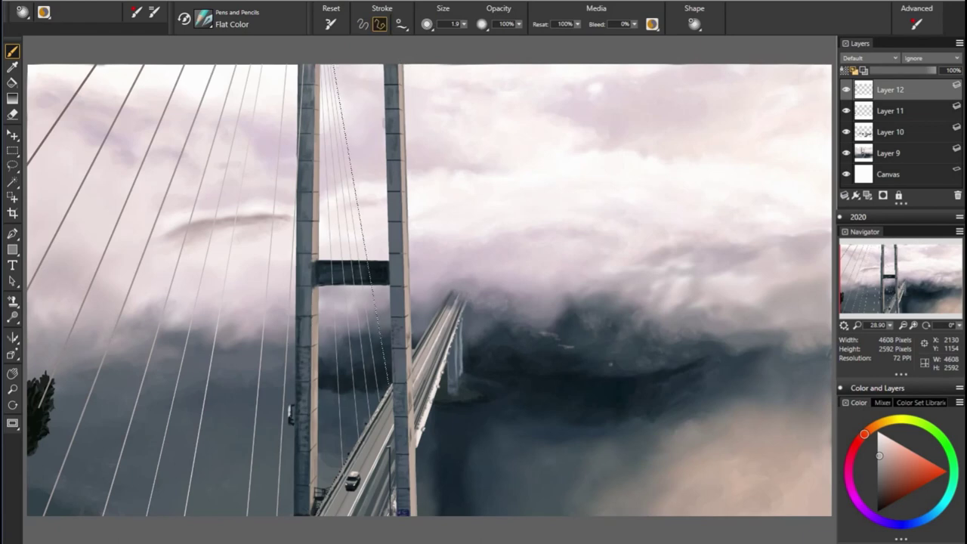
drag(335, 63, 381, 287)
drag(339, 63, 390, 312)
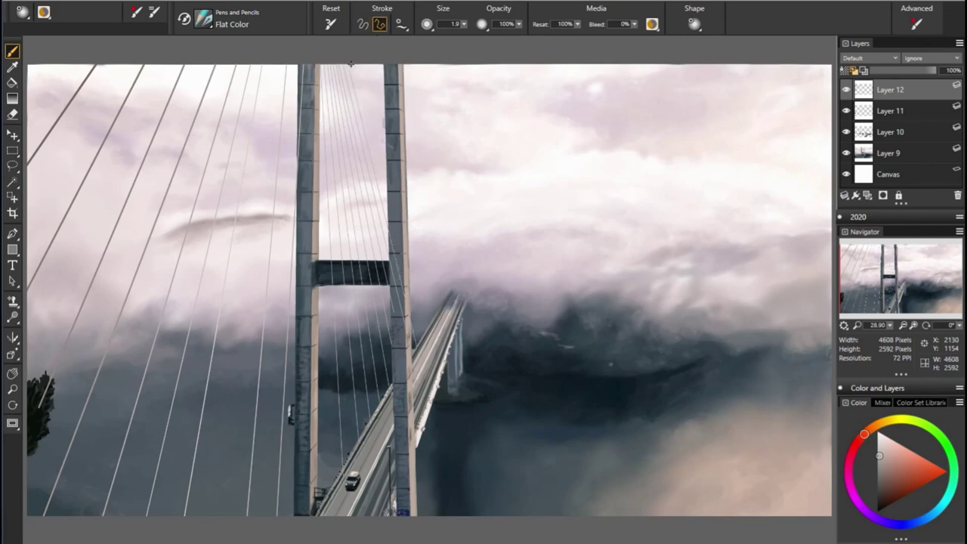
drag(351, 64, 369, 130)
drag(355, 63, 417, 287)
drag(360, 63, 430, 302)
Step: Return to freehand strokes, pick the Real Hard Eraser, and add empty Layer 13
key(b)
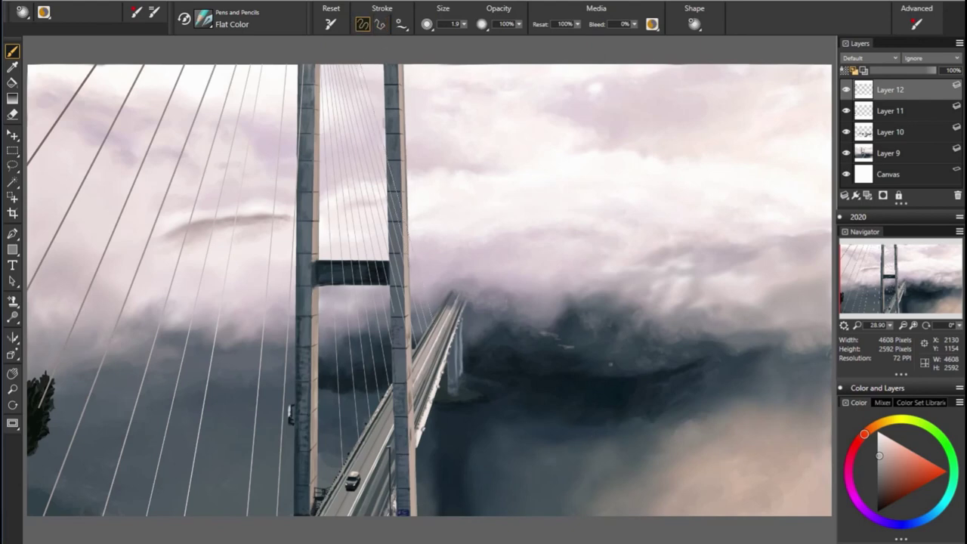
key(n)
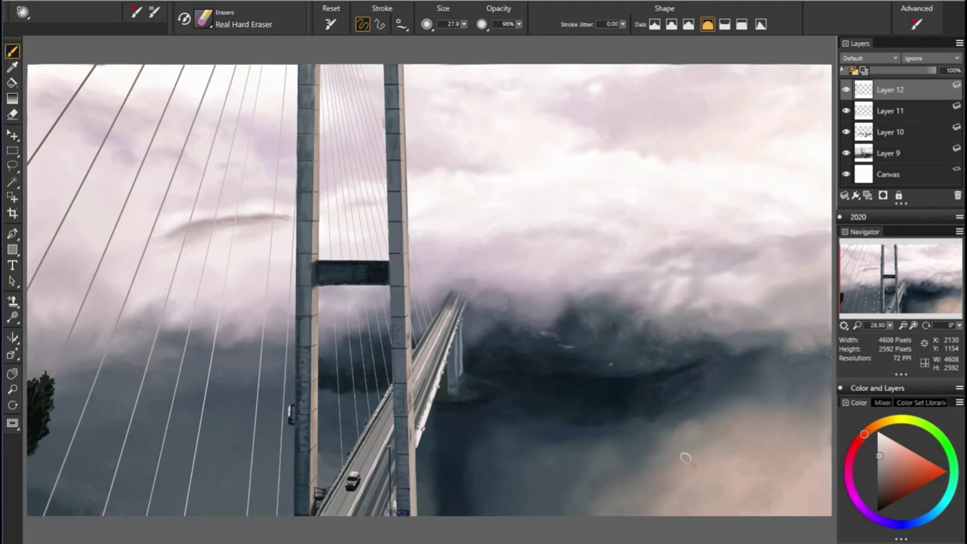
click(867, 196)
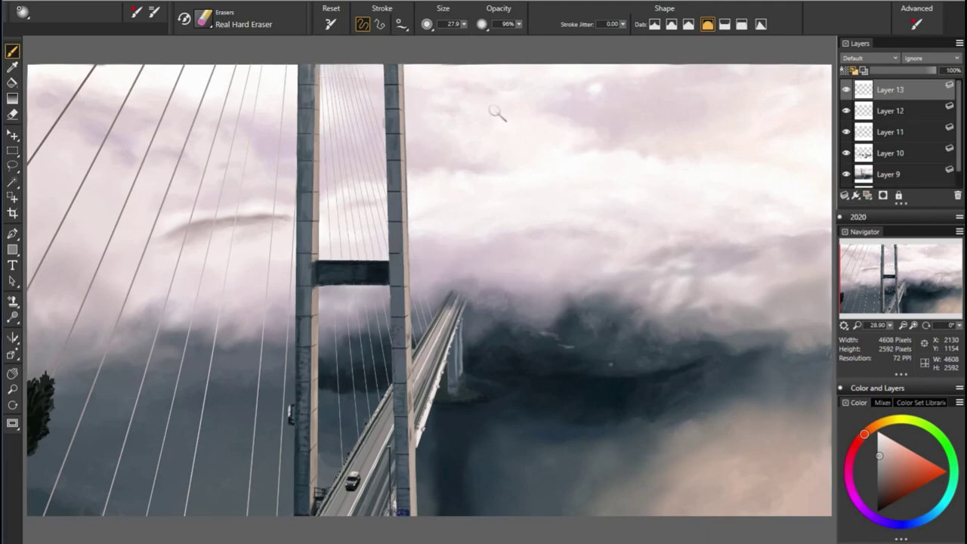
Step: With a dark grey-blue Flat Color pen, draw long straight cables down-left at size 4.9
key(b)
click(463, 24)
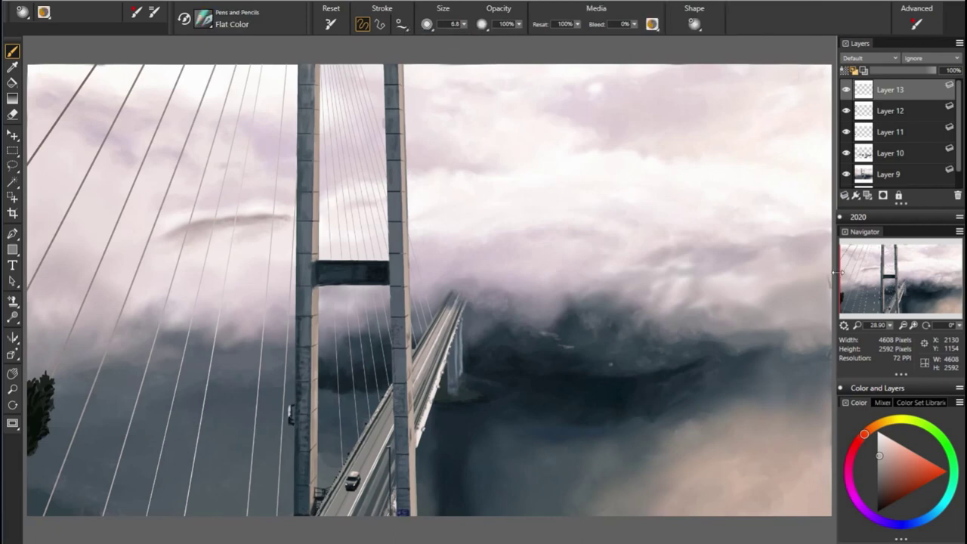
alt+click(680, 363)
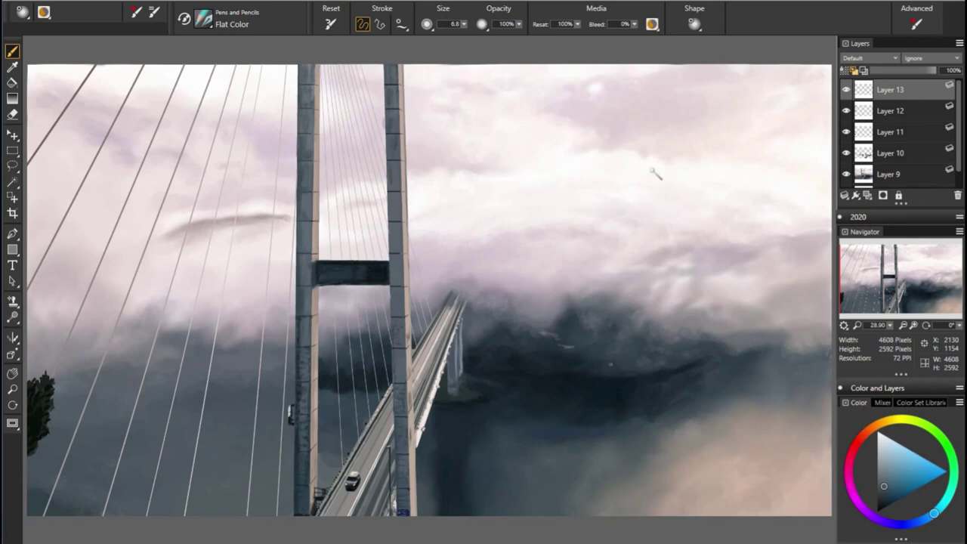
key(v)
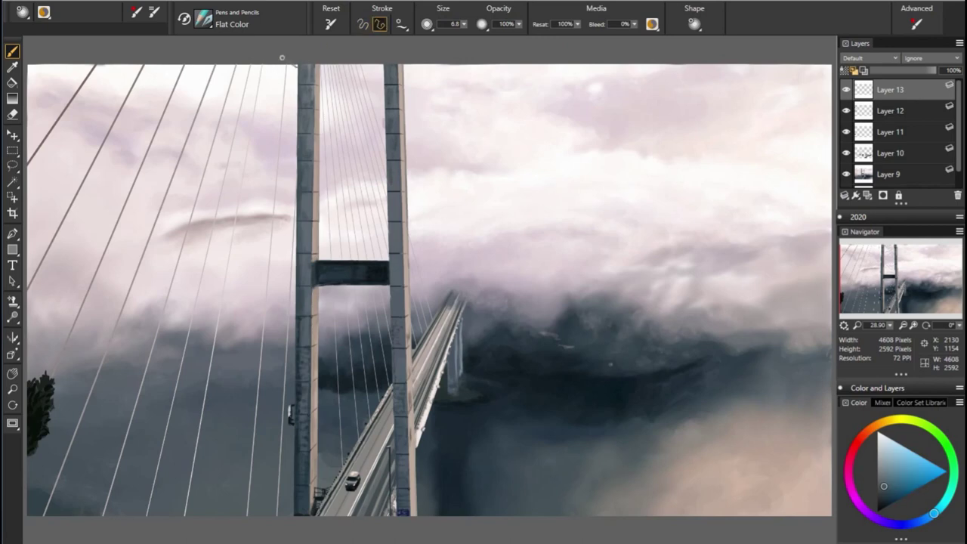
drag(281, 65, 110, 495)
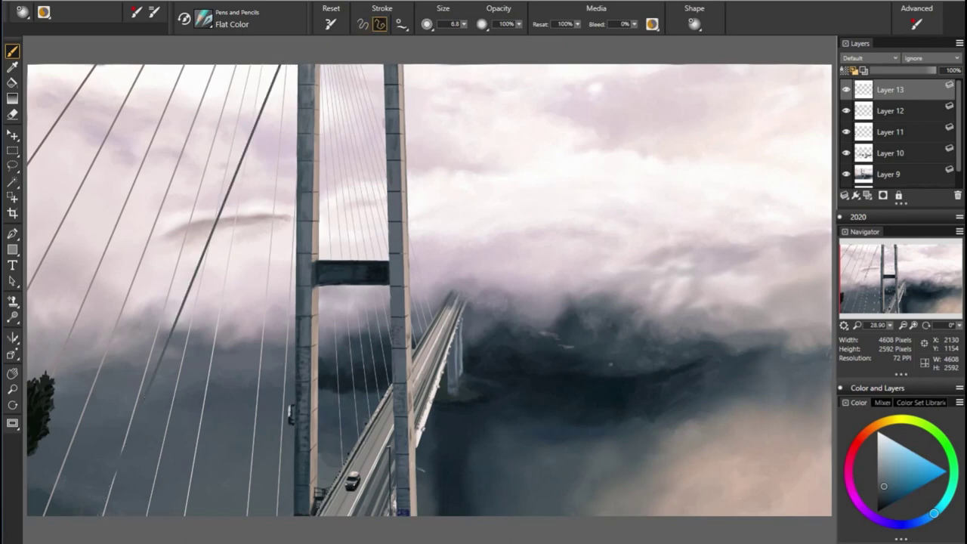
drag(463, 23, 449, 38)
click(185, 520)
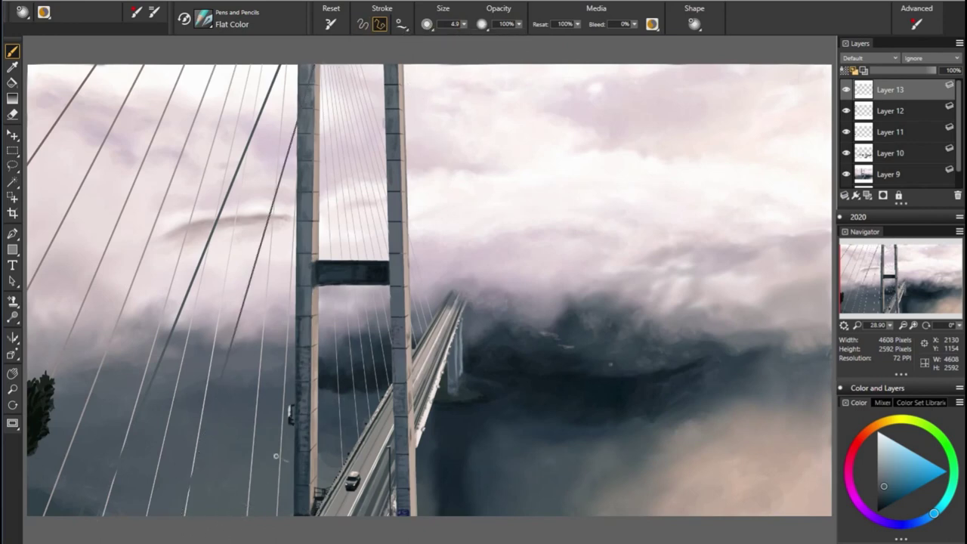
Step: Add three cables from the tower top to the canvas bottom at sizes 3.8, 3.4 and 2.6
drag(463, 23, 458, 33)
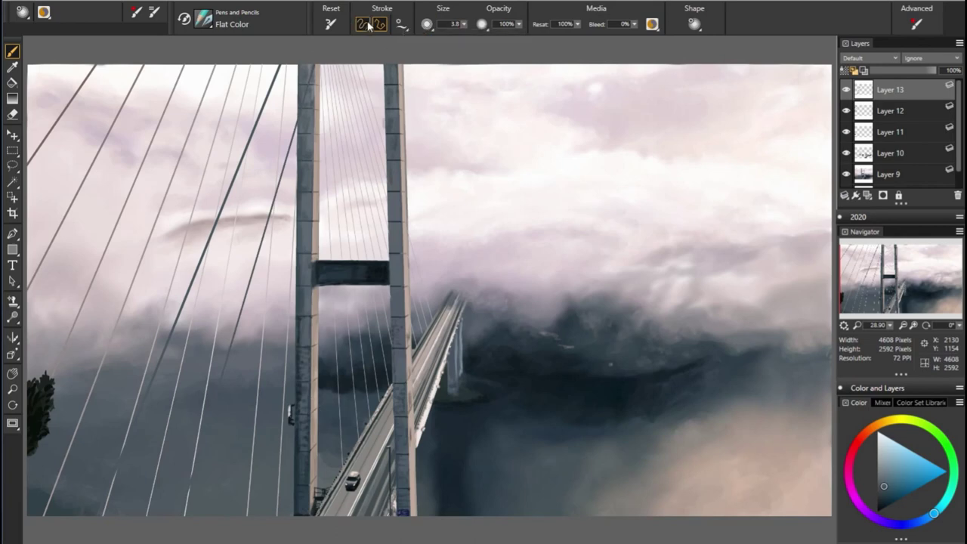
click(334, 61)
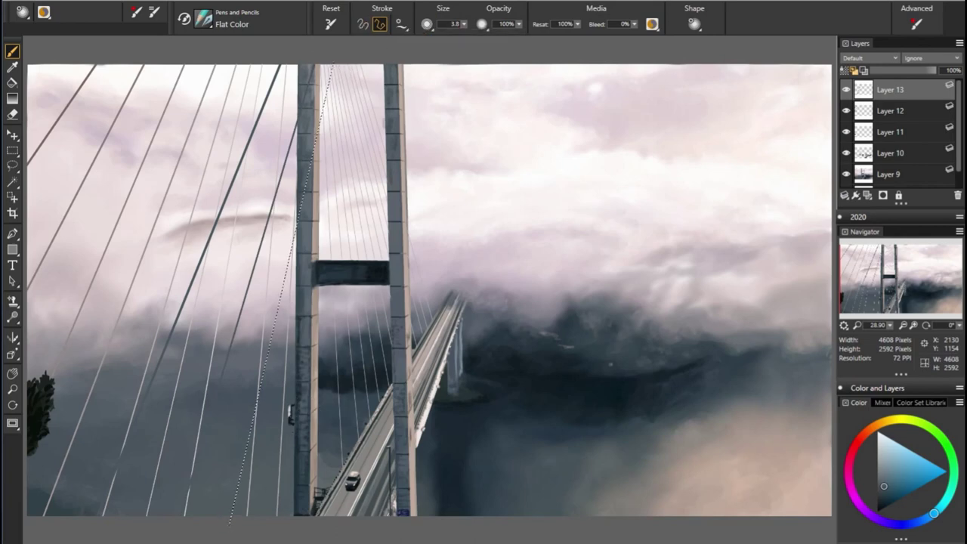
click(232, 518)
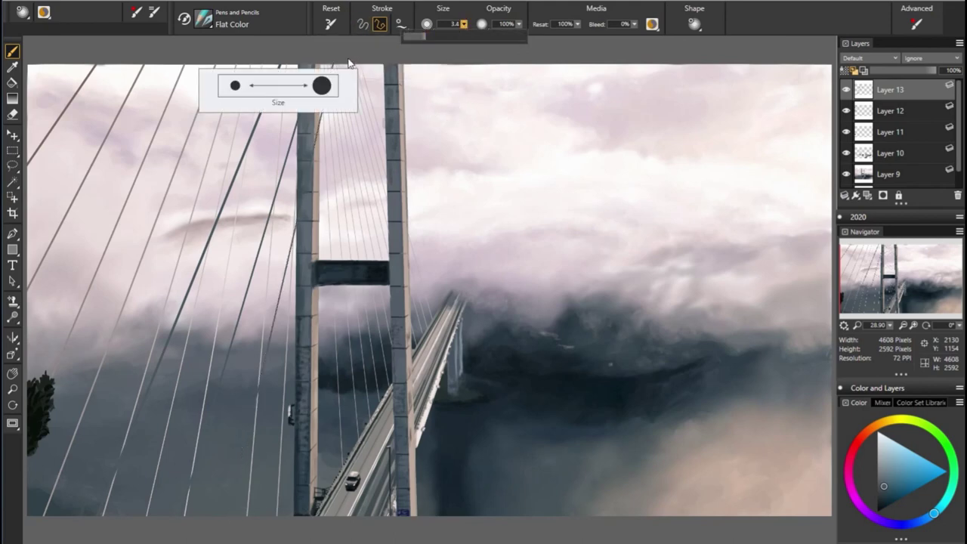
key([)
click(345, 65)
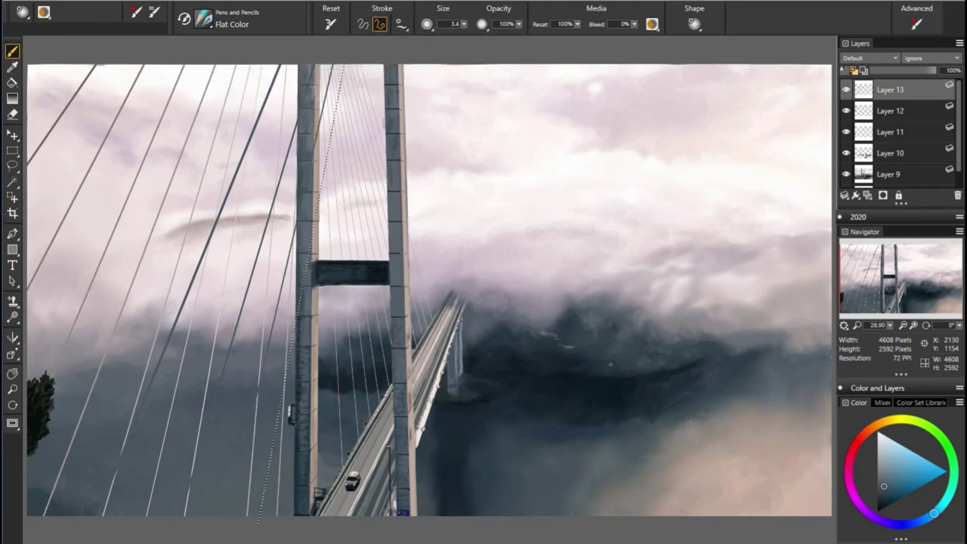
click(262, 518)
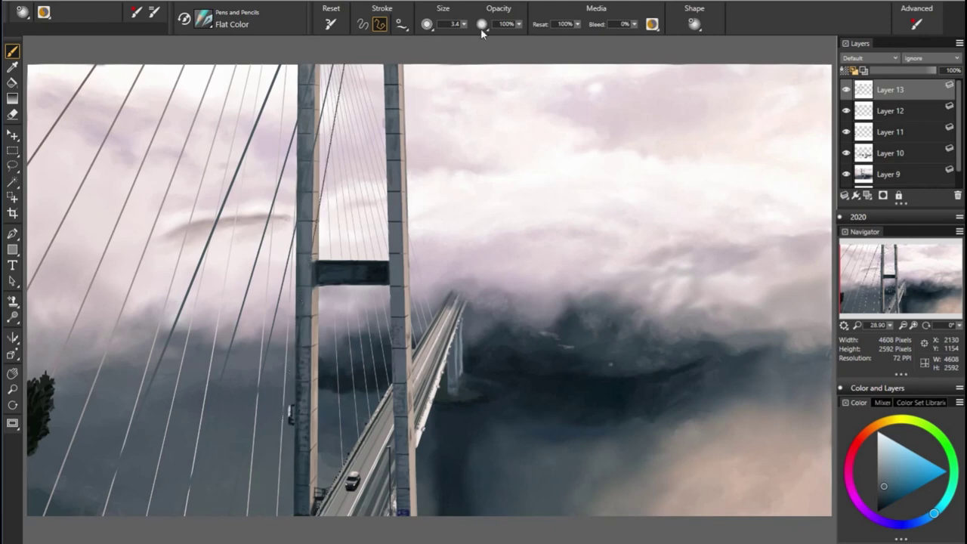
drag(464, 28, 383, 53)
click(353, 62)
click(287, 520)
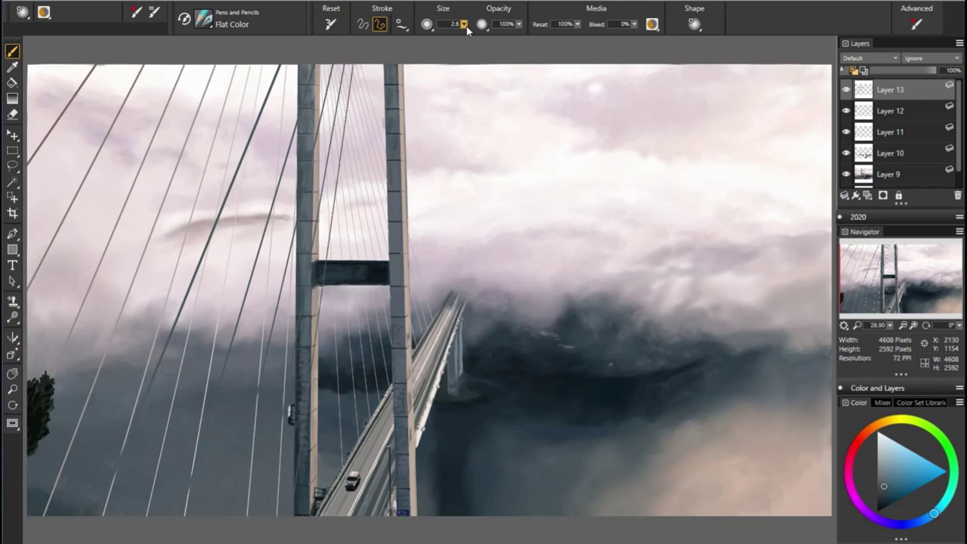
Step: Draw thinner cables from the right tower top at sizes 1.9 and 1.3
drag(464, 25, 366, 62)
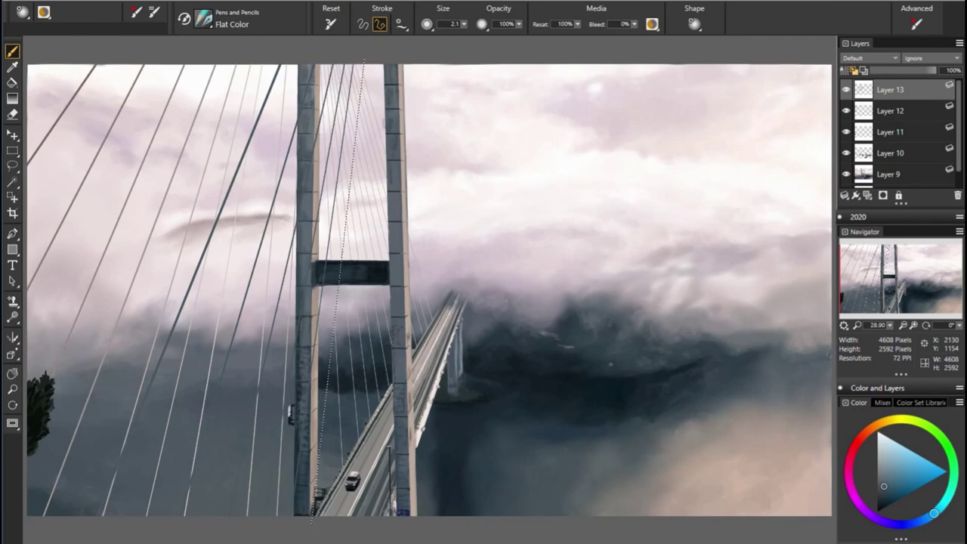
drag(464, 25, 446, 53)
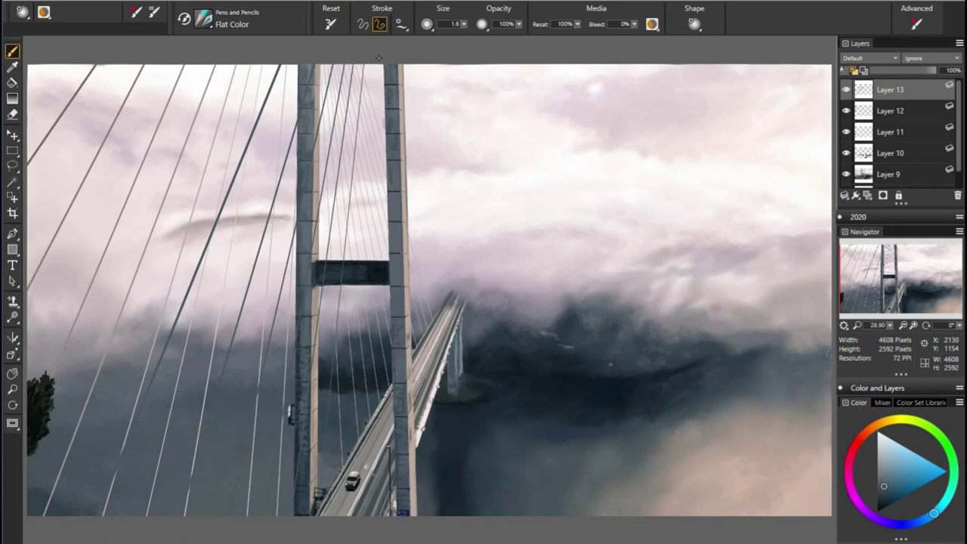
drag(378, 58, 351, 519)
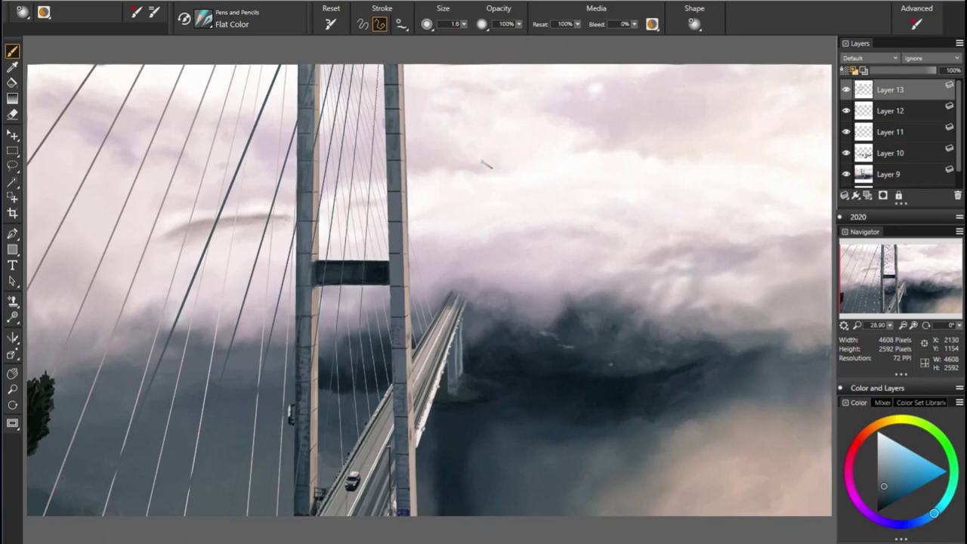
drag(464, 28, 452, 44)
drag(404, 58, 417, 266)
click(408, 64)
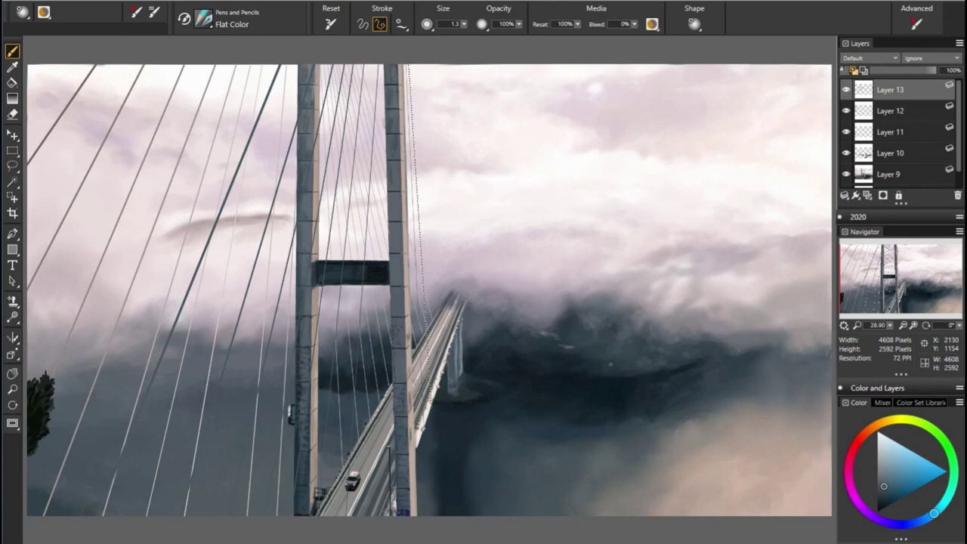
click(433, 408)
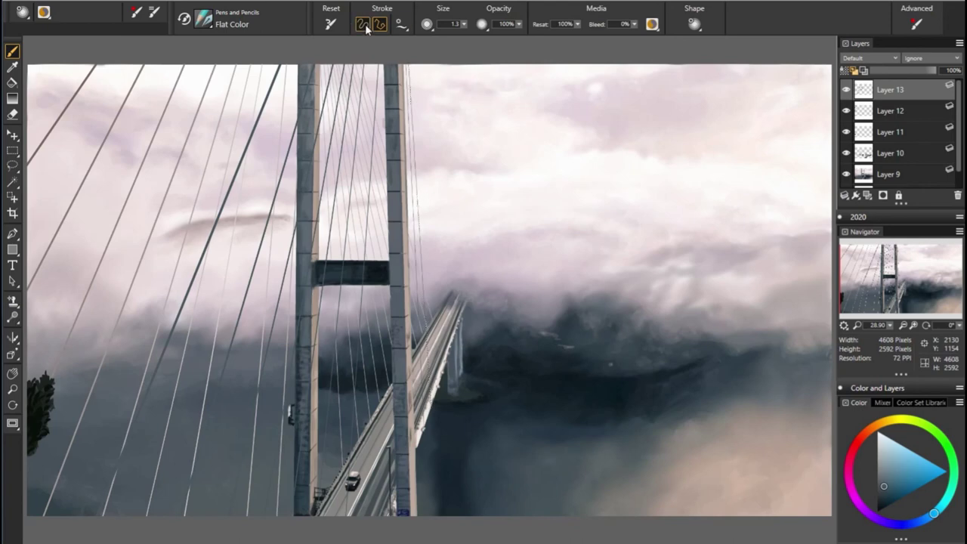
Step: Add more thin cables down to the deck at size 1.2
click(412, 63)
click(414, 64)
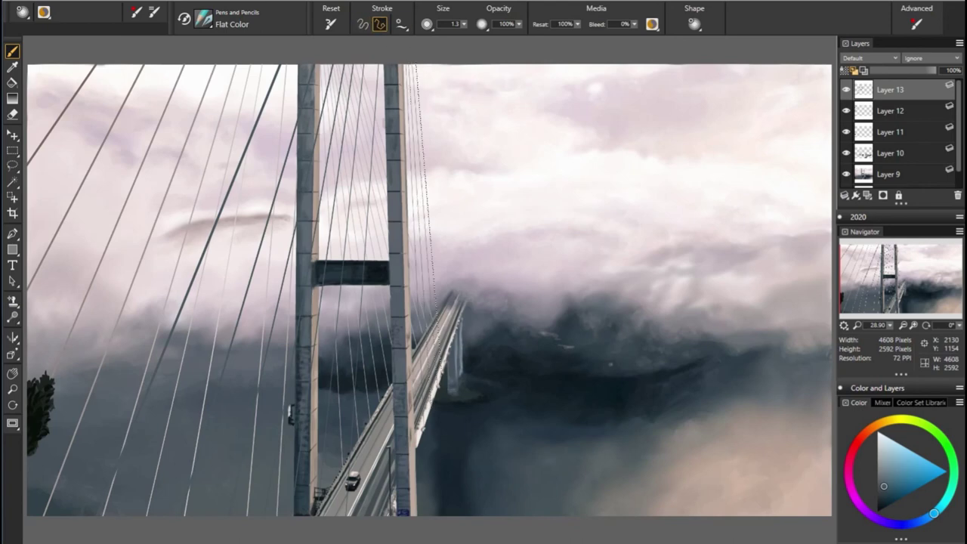
drag(419, 63, 440, 278)
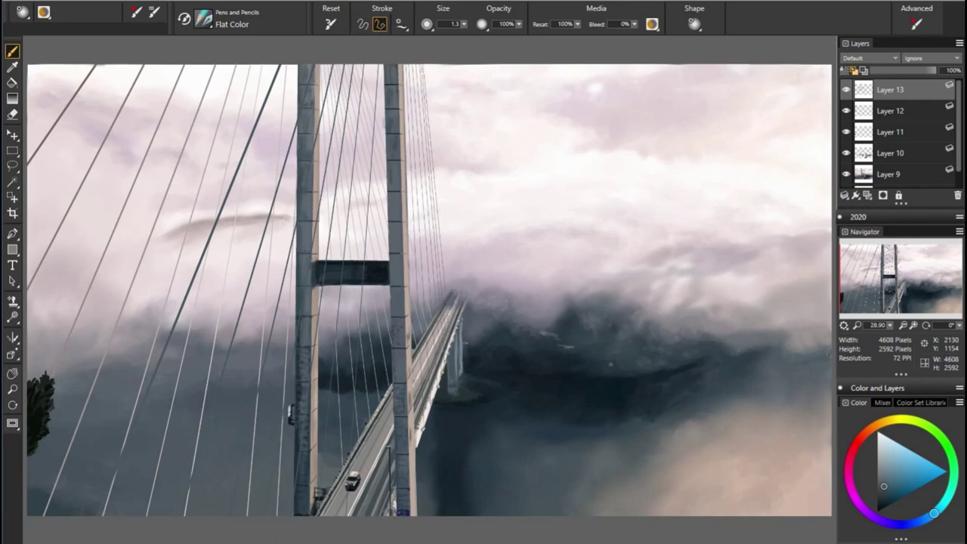
key(bracketleft)
drag(424, 60, 447, 295)
shift+click(428, 64)
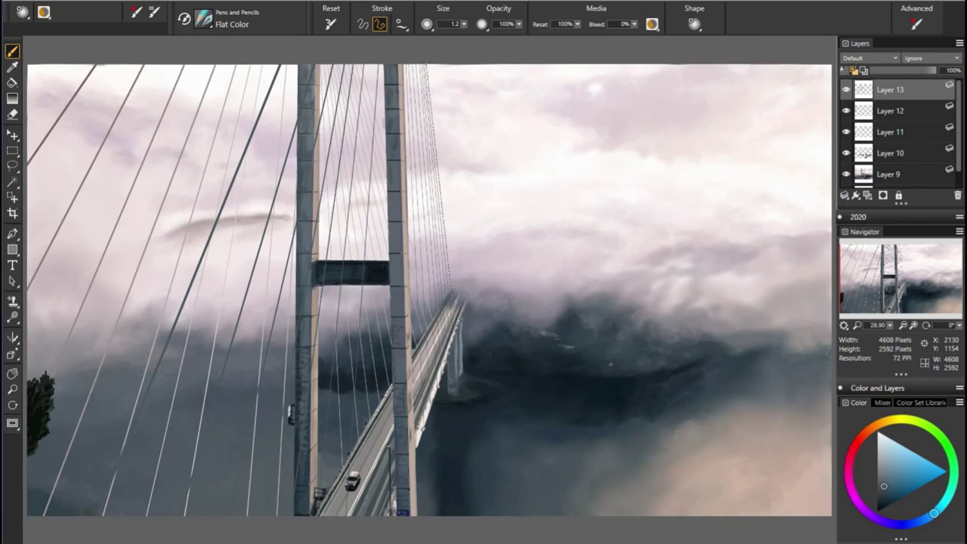
Step: Draw hairline cables at size 1.1, then undo the last stroke
shift+click(452, 291)
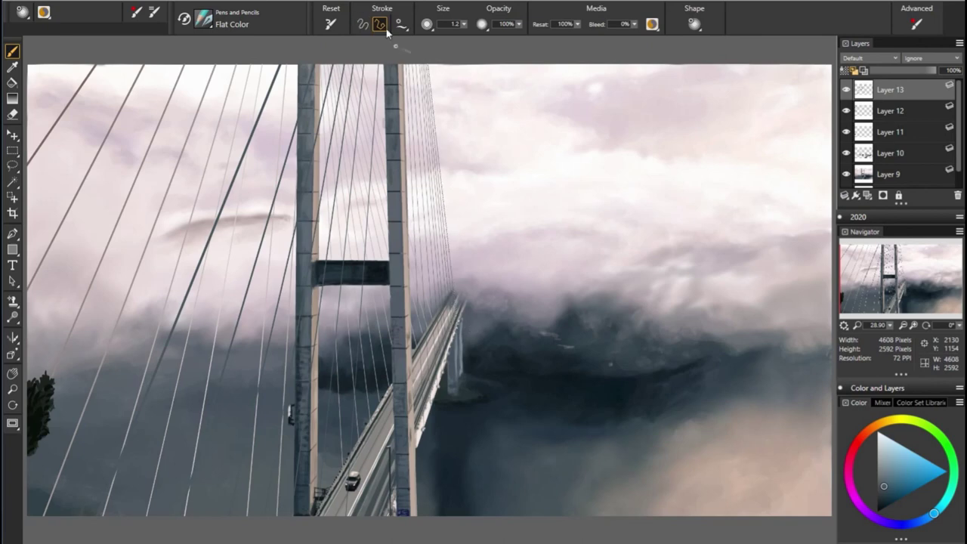
shift+click(458, 315)
drag(463, 24, 371, 50)
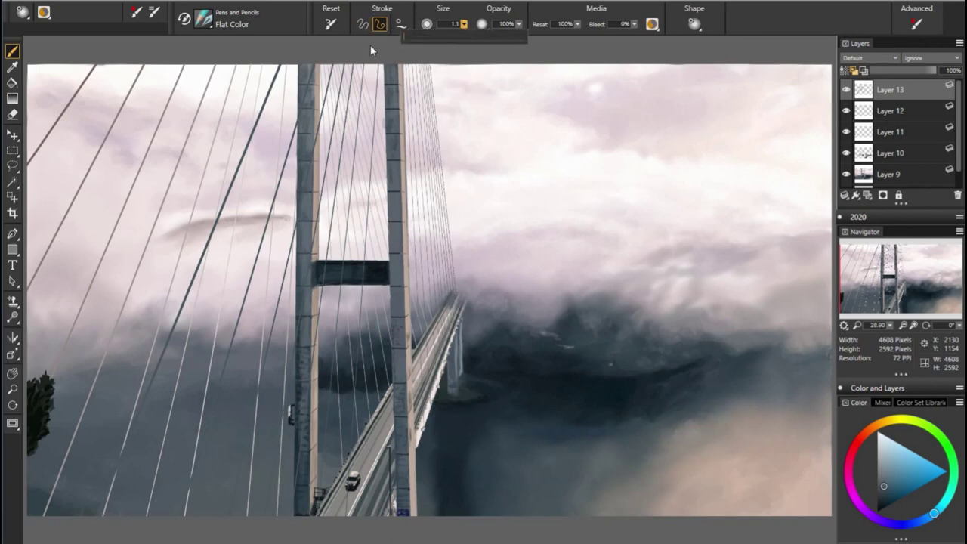
shift+click(433, 64)
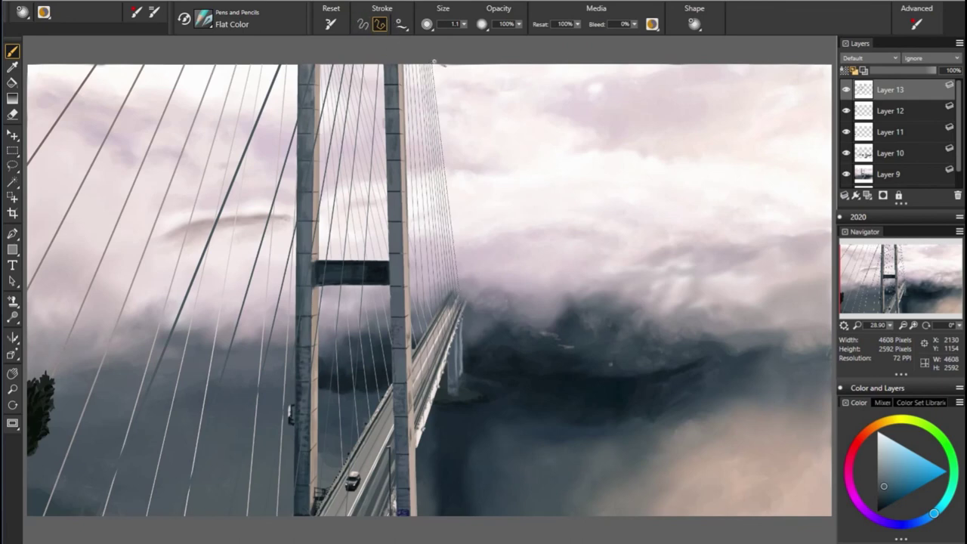
click(463, 294)
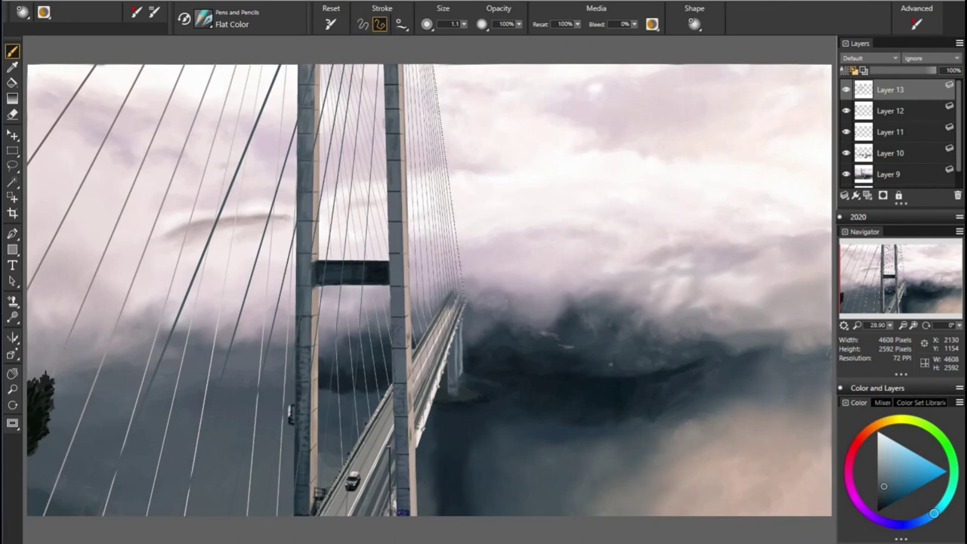
shift+click(435, 65)
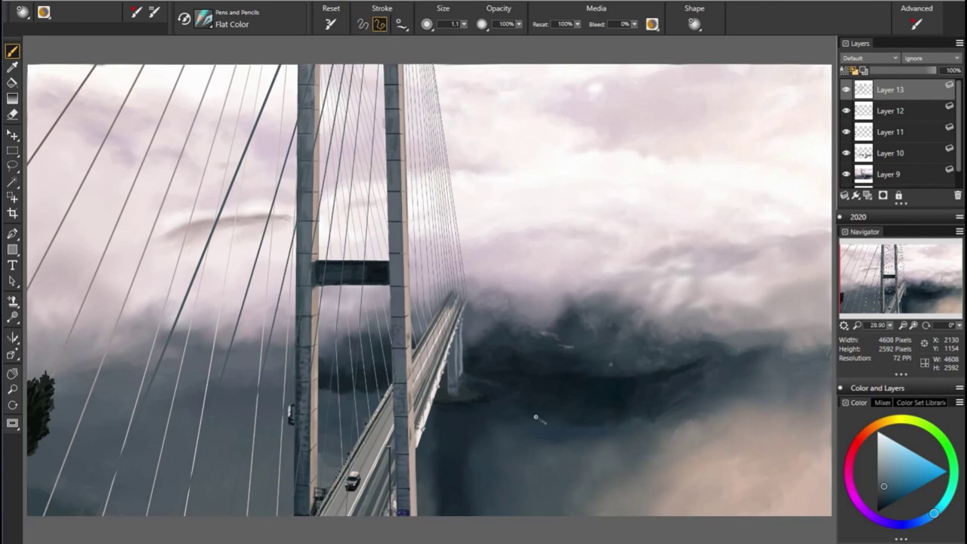
key(ctrl+z)
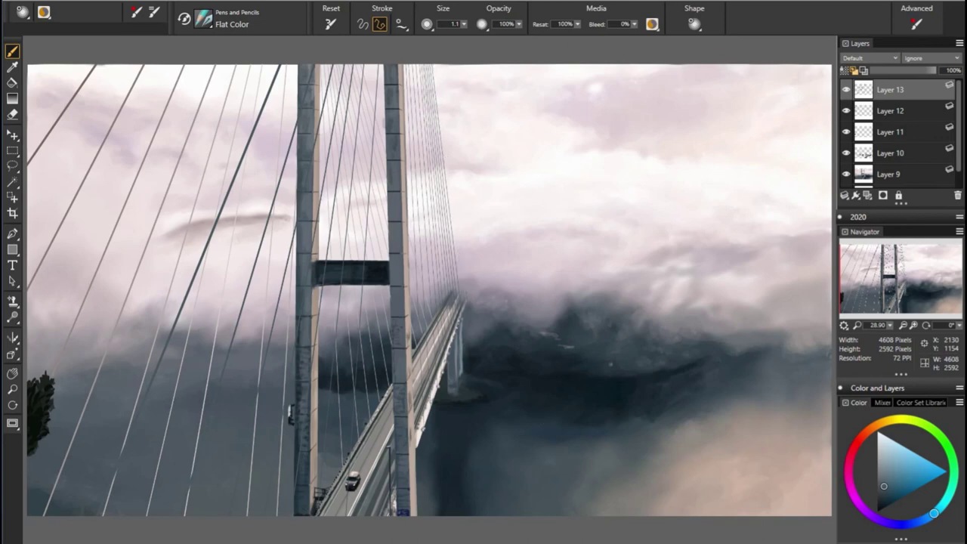
Step: Add a new layer and paint dark blue pastel strokes over the water beneath the bridge
click(884, 195)
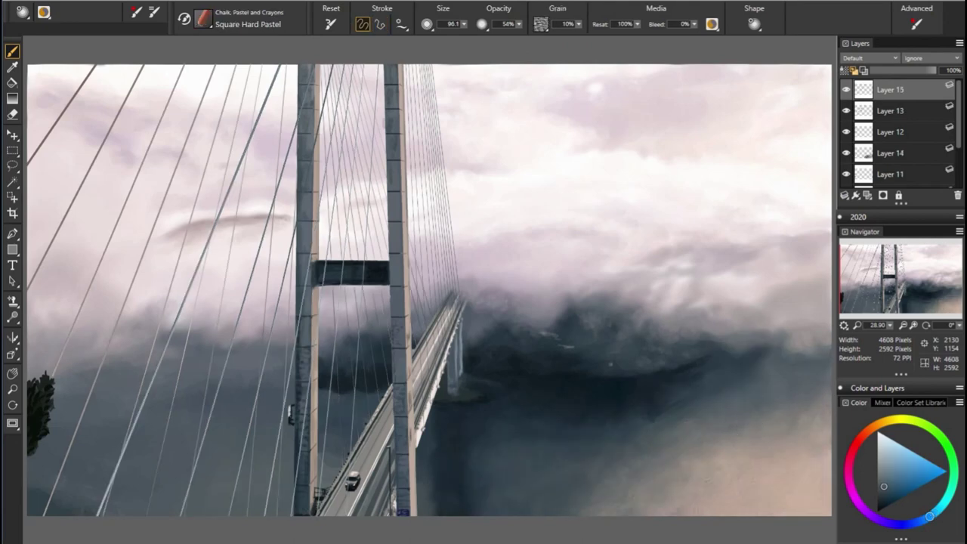
click(934, 514)
alt+click(743, 438)
drag(603, 439, 641, 432)
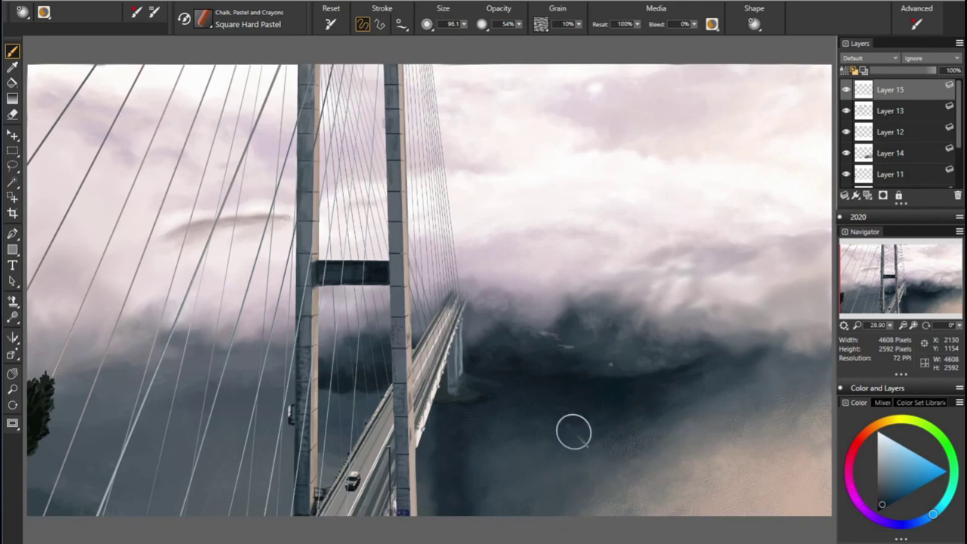
alt+click(642, 453)
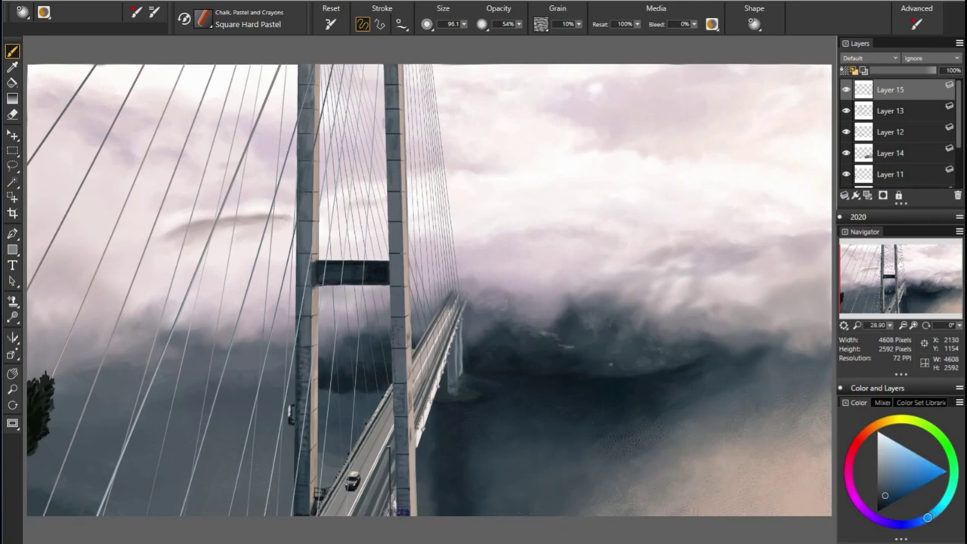
alt+click(463, 471)
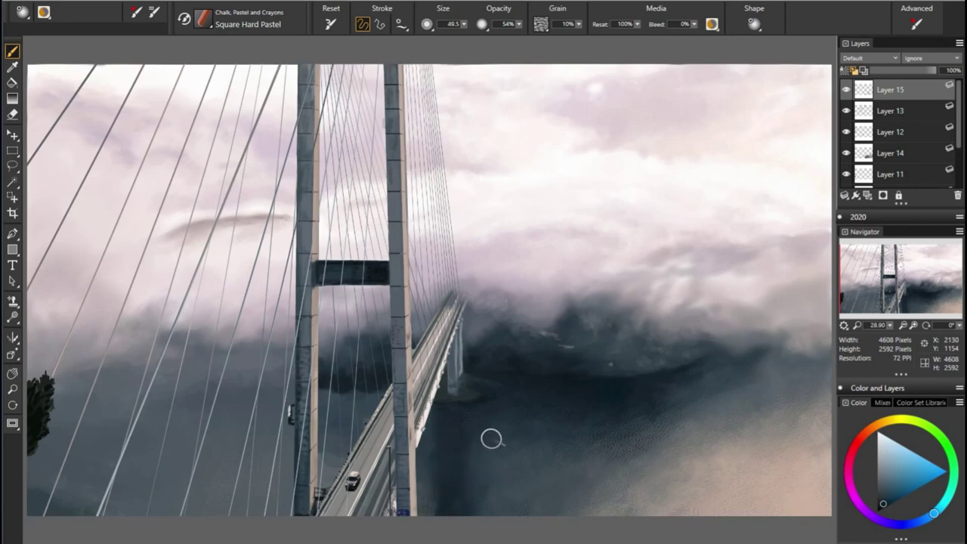
mouse_move(491, 439)
mouse_down()
mouse_move(454, 461)
mouse_move(454, 411)
mouse_move(454, 441)
mouse_up()
Step: Sample water colours, pick a muted yellow-orange grey, and enlarge the Square Hard Pastel to about 85
alt+click(448, 431)
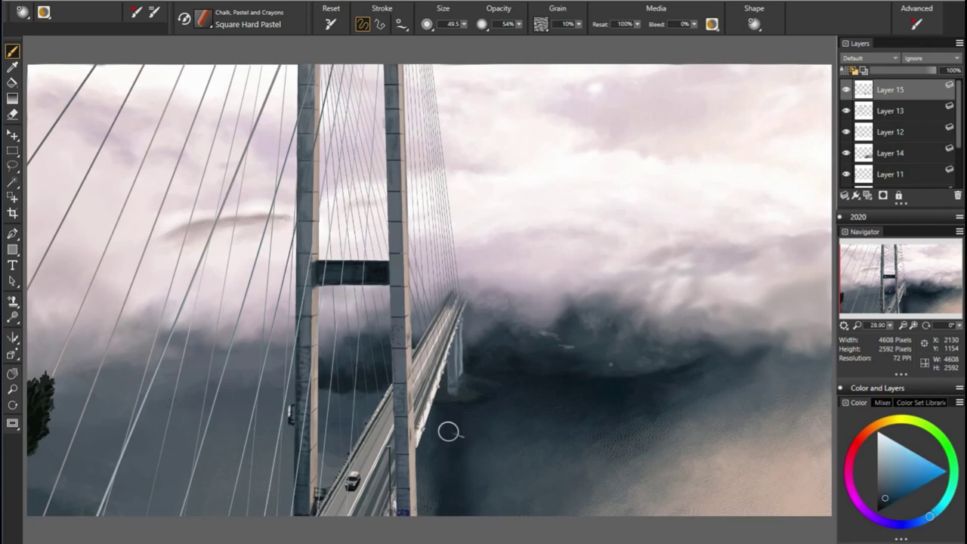
alt+click(654, 400)
alt+click(442, 478)
alt+click(455, 491)
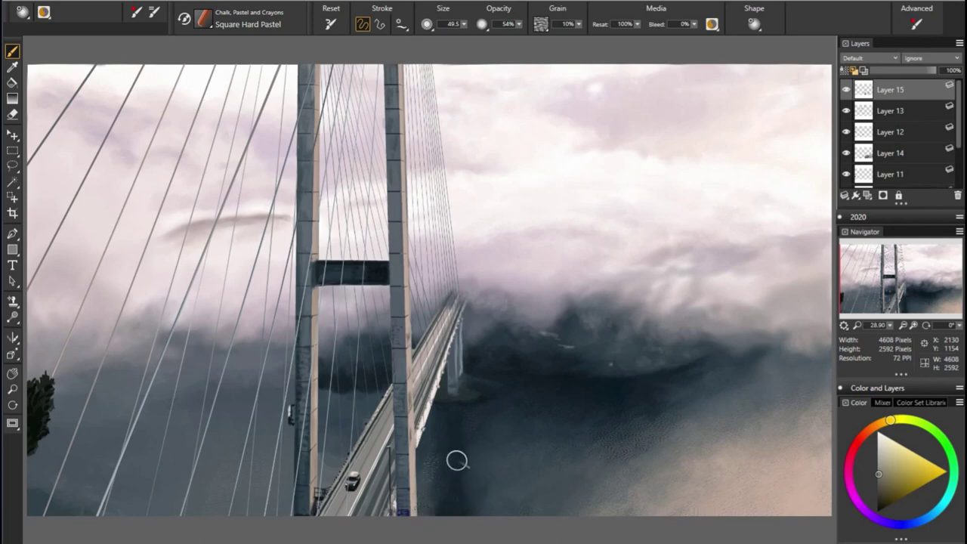
drag(509, 416, 527, 416)
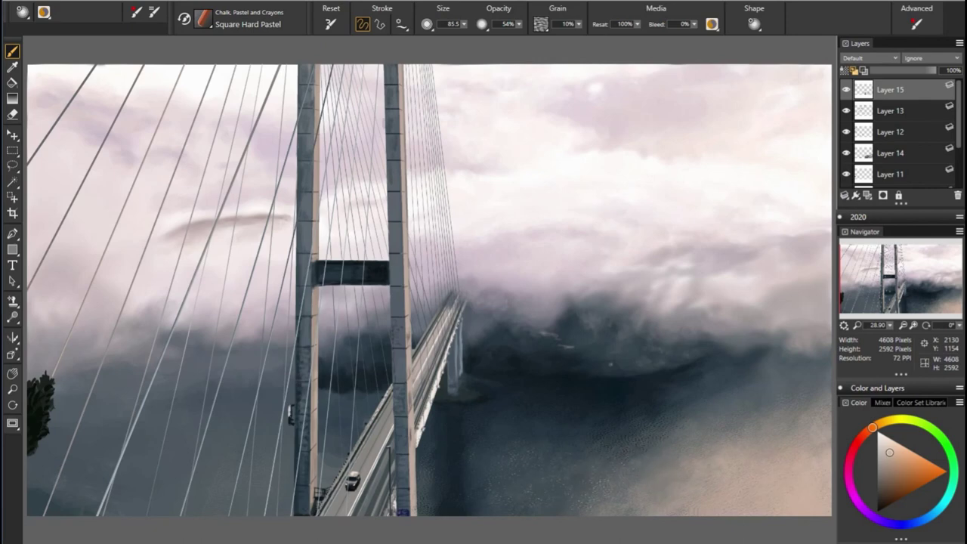
Step: Sample a blue-grey from the water and brush a lighter pastel patch on the lower-right water
alt+click(710, 454)
alt+click(604, 414)
drag(680, 461, 627, 446)
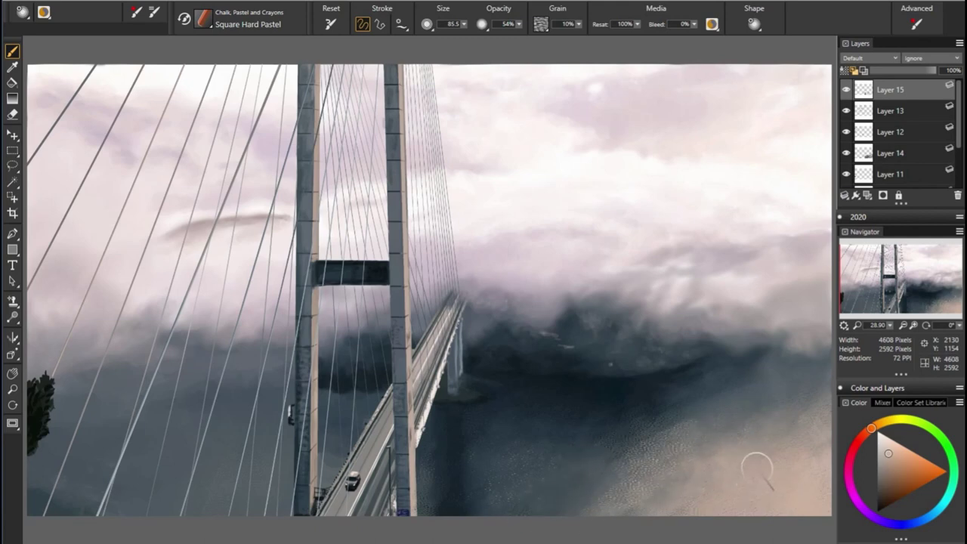
Step: Sample dark blue, tan, teal and muted orange tones from the water for the ripples
alt+click(816, 427)
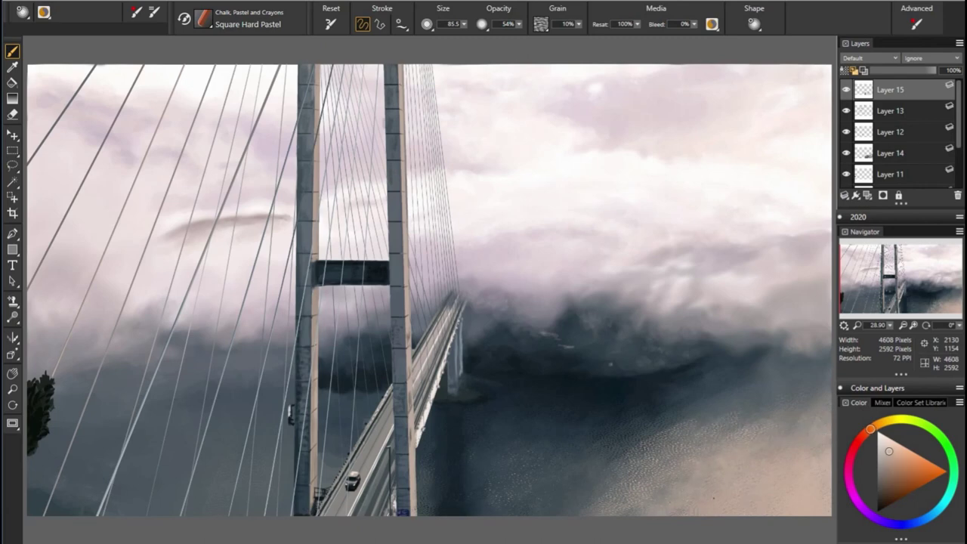
alt+click(595, 377)
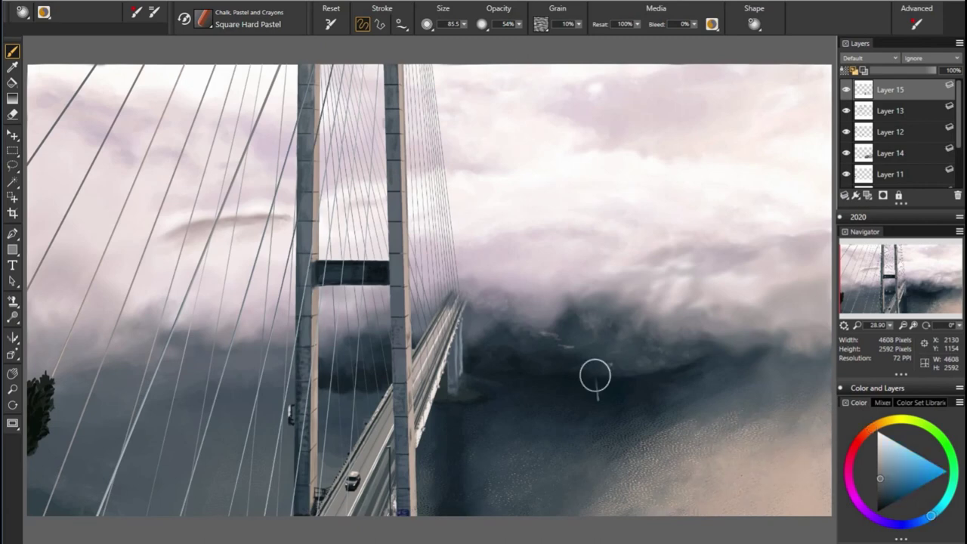
alt+click(809, 410)
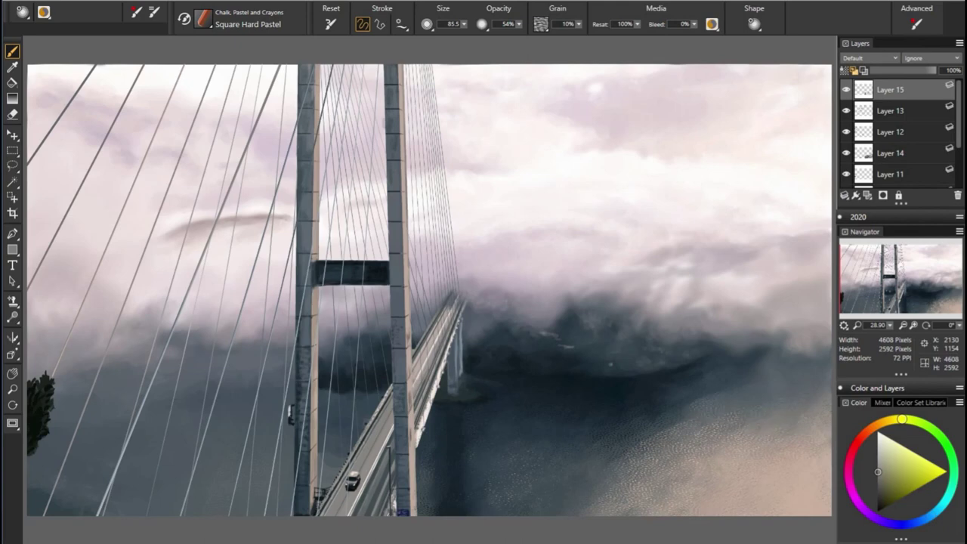
alt+click(699, 417)
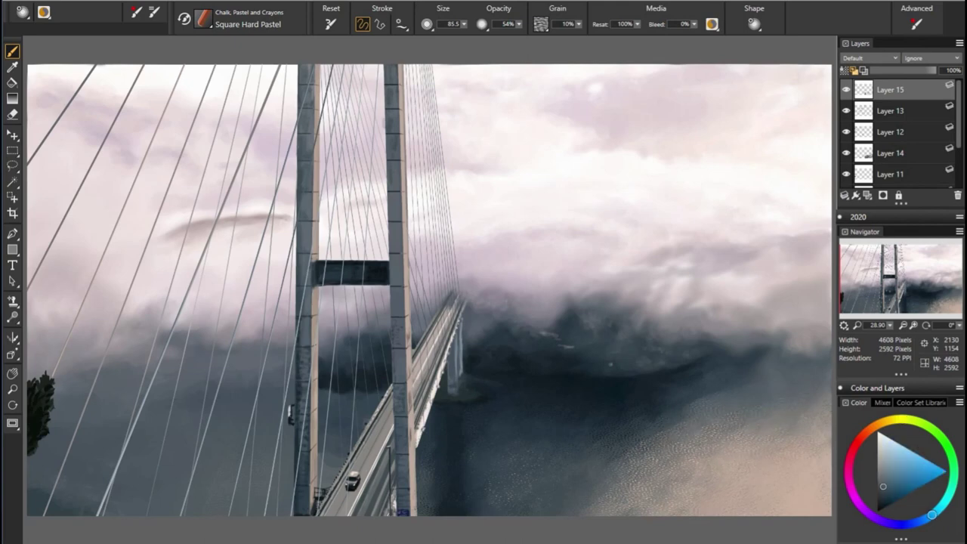
alt+click(676, 422)
alt+click(712, 445)
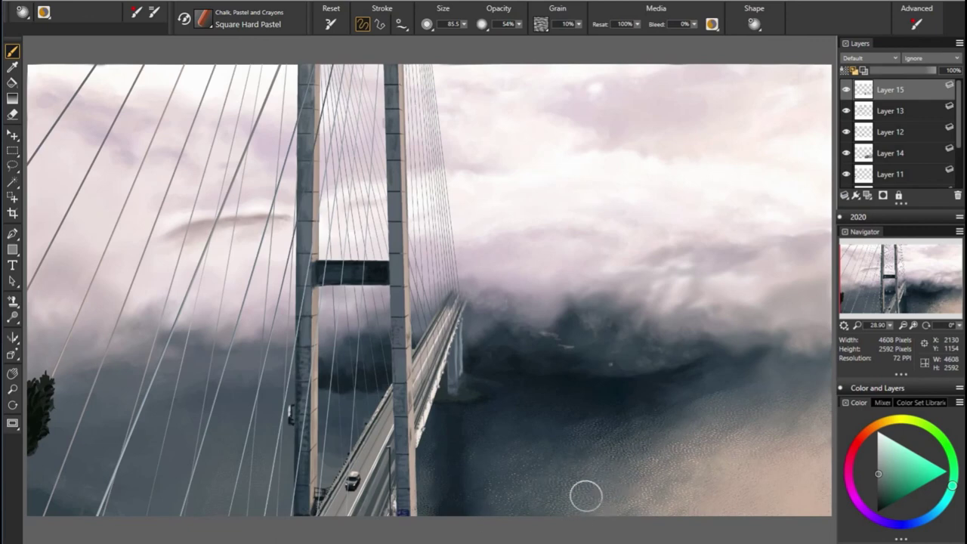
alt+click(711, 449)
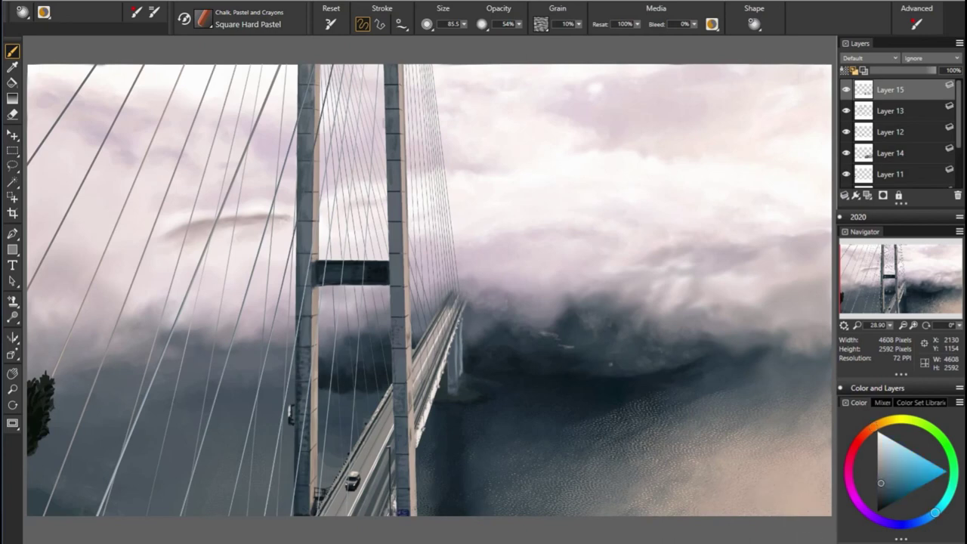
alt+click(618, 445)
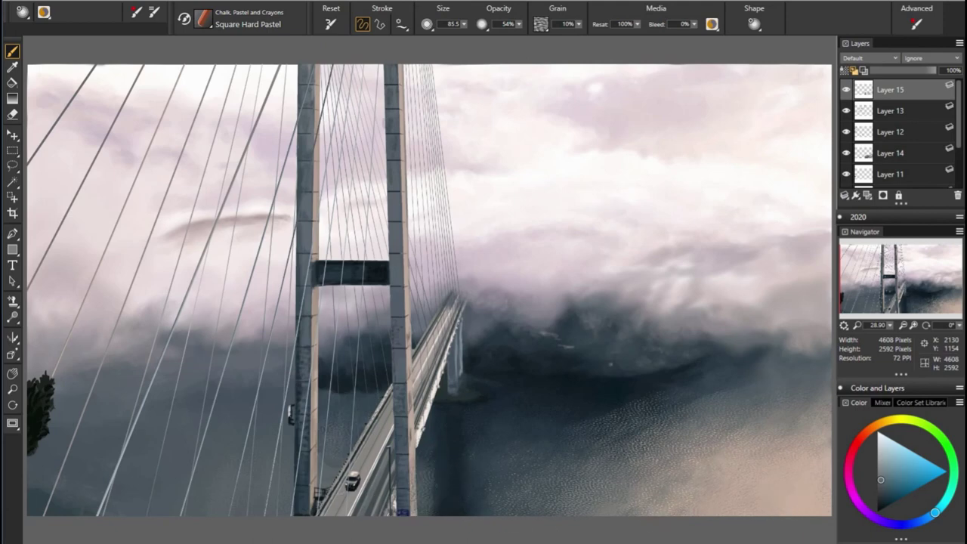
Step: Pick a darker tone, resize the brush from 33 to 83, and toggle Layer 15 to compare
alt+click(454, 457)
key(bracketleft)
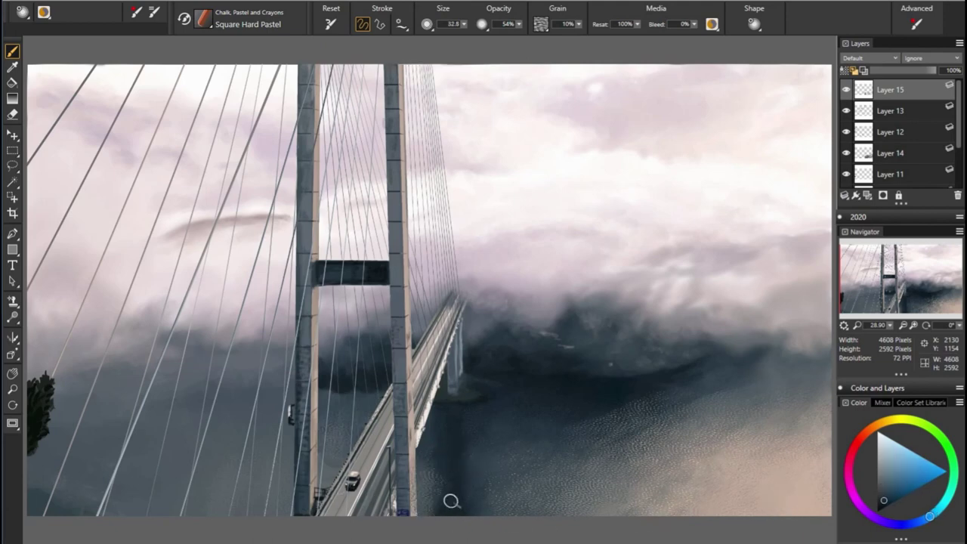
alt+click(441, 460)
drag(458, 436, 451, 447)
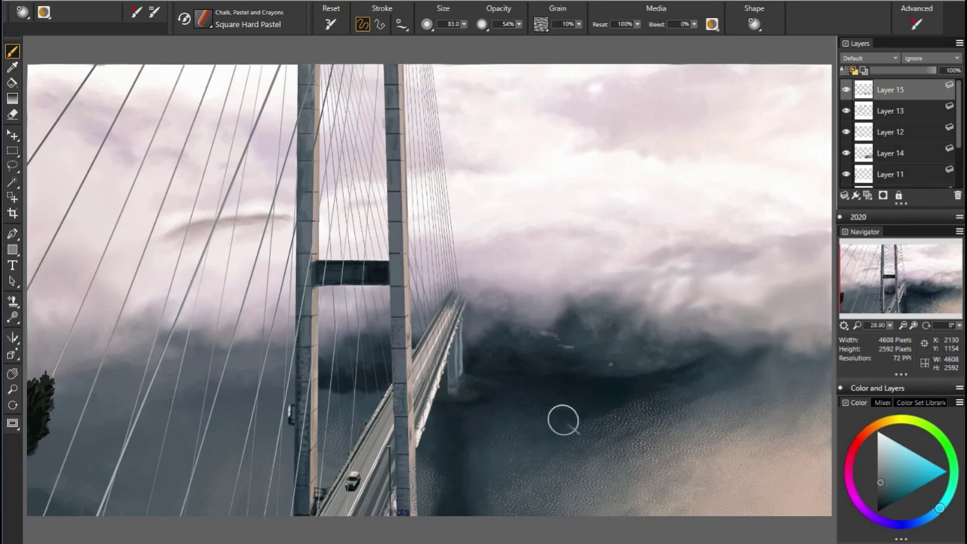
click(846, 90)
click(846, 89)
Step: Switch to the Real Hard Eraser, resize it down to about 17, and save the painting
key(e)
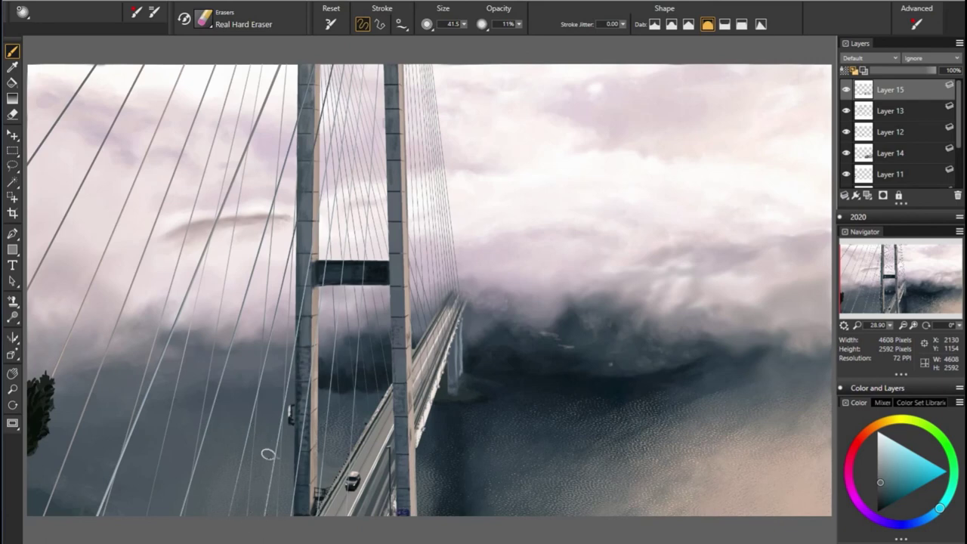
drag(287, 483, 280, 479)
key(bracketright)
key(bracketright)
key(bracketright)
key(bracketright)
key(bracketright)
key(bracketright)
key(bracketleft)
key(bracketleft)
key(bracketleft)
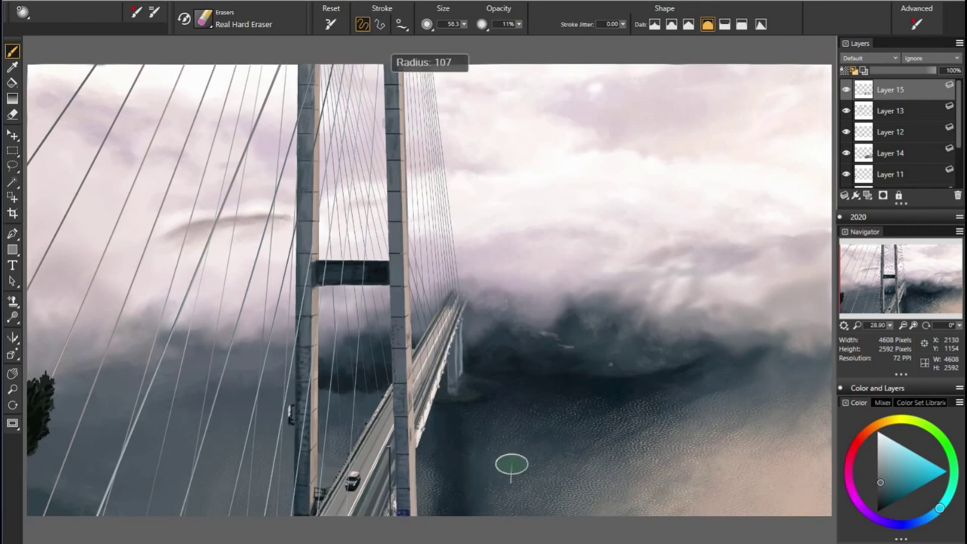
drag(512, 462, 451, 464)
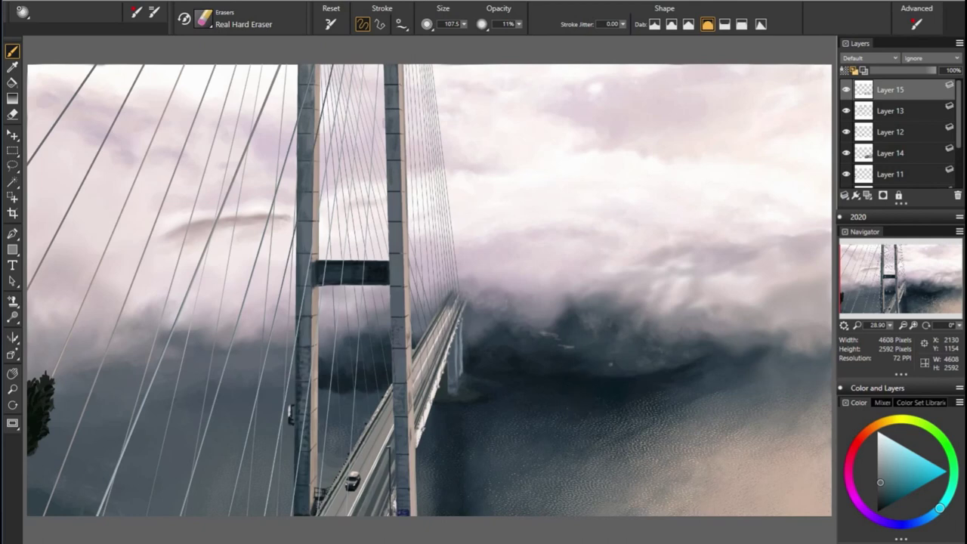
key(bracketleft)
key(bracketright)
key(bracketleft)
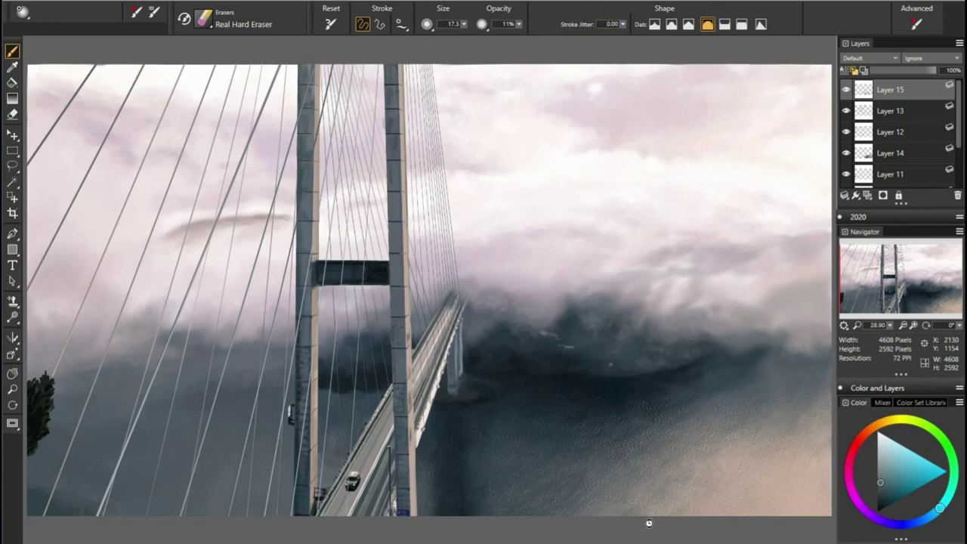
key(ctrl+s)
Step: Sign the painting at lower left in near-black ink with the Scratchboard Tool
key(b)
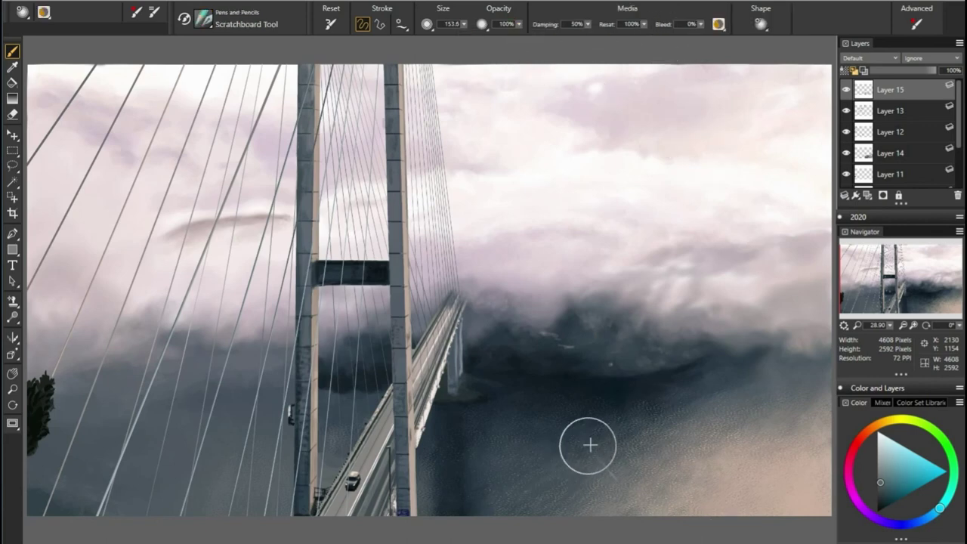
key(bracketleft)
key(bracketleft)
key(bracketleft)
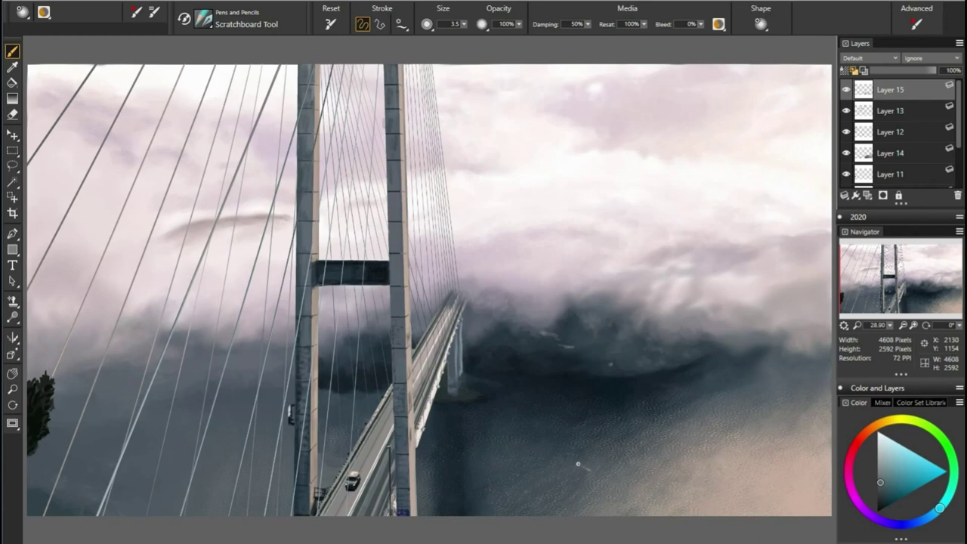
drag(600, 466, 596, 454)
key(bracketright)
key(bracketright)
key(bracketright)
click(884, 497)
click(877, 511)
mouse_move(76, 475)
mouse_down()
mouse_move(81, 488)
mouse_move(142, 451)
mouse_up()
Step: Save the painting in RIFF format and collapse Layers 14, 11, 10 and 9 into the canvas
key(ctrl+s)
drag(960, 110, 962, 158)
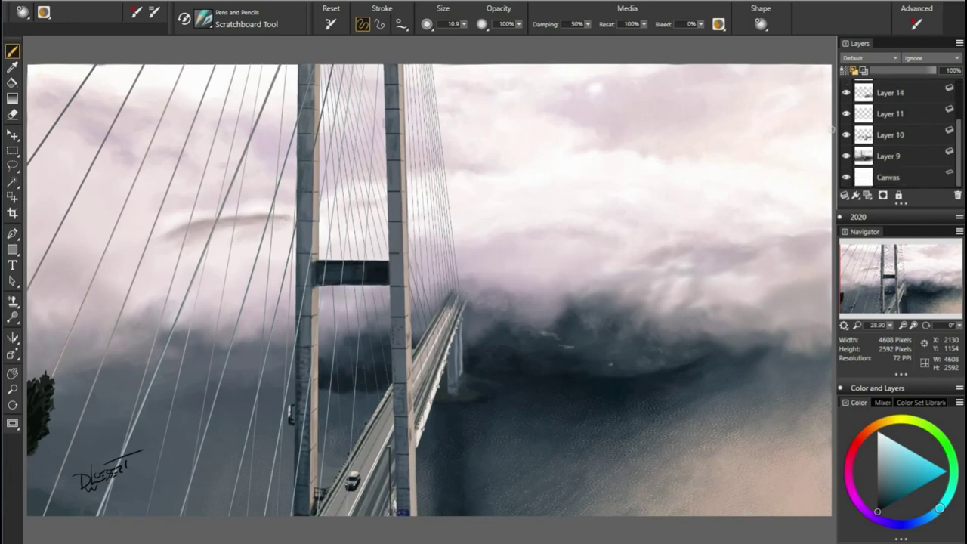
shift+click(887, 156)
right_click(842, 201)
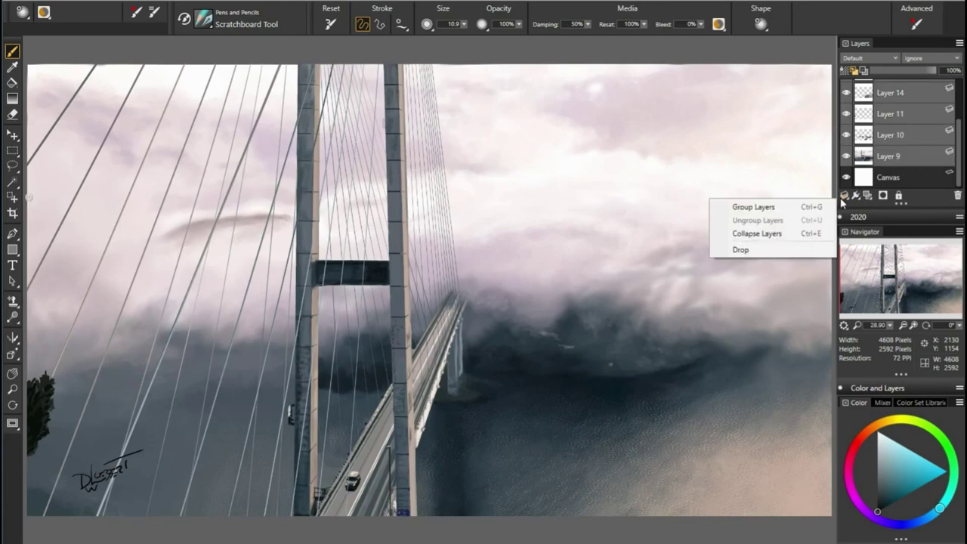
click(778, 250)
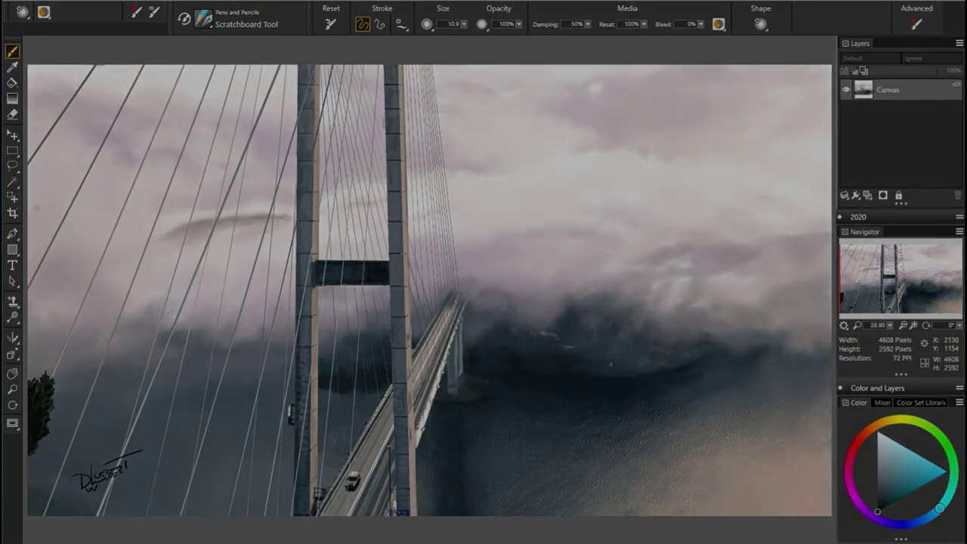